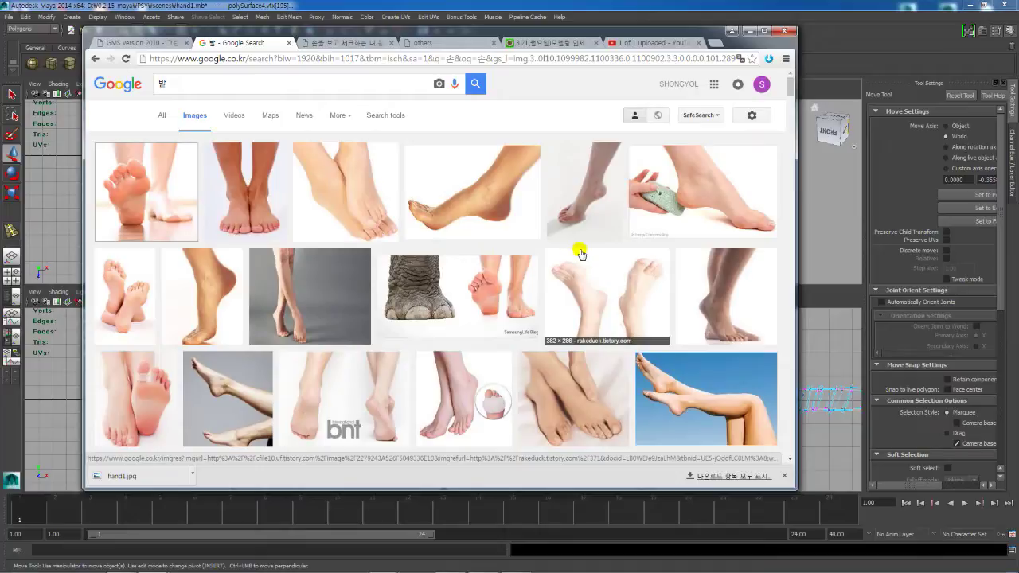
Step: Examine the foot image results, previewing the photo with red high heels and two of its related pictures
scroll(541, 227, down, 2)
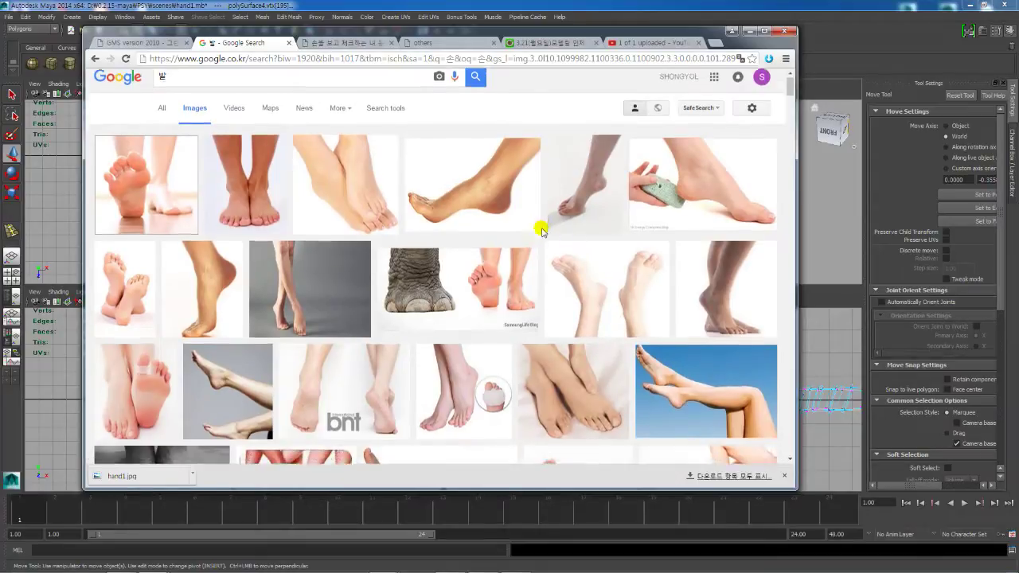
scroll(546, 226, down, 5)
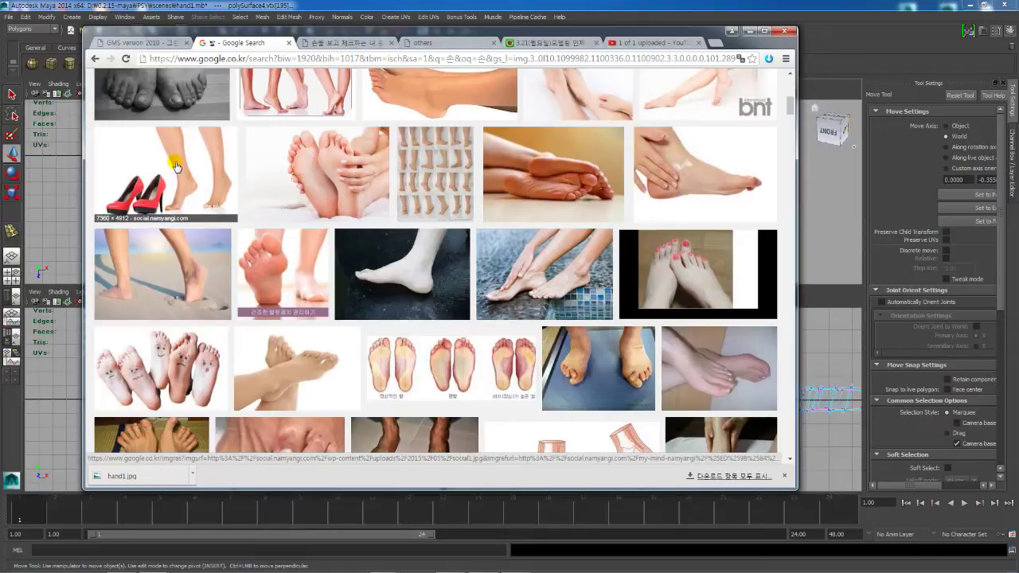
click(176, 166)
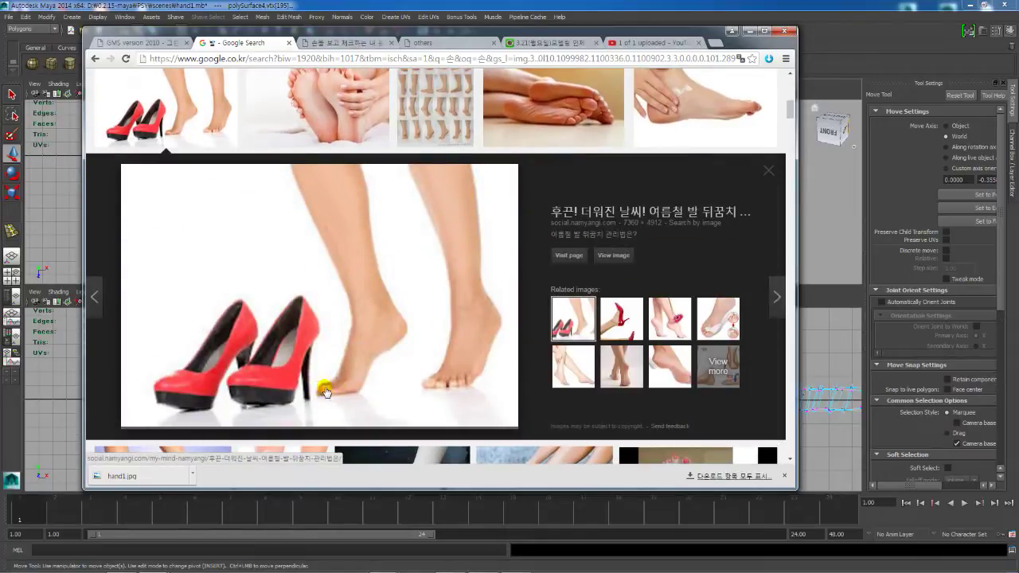
click(669, 319)
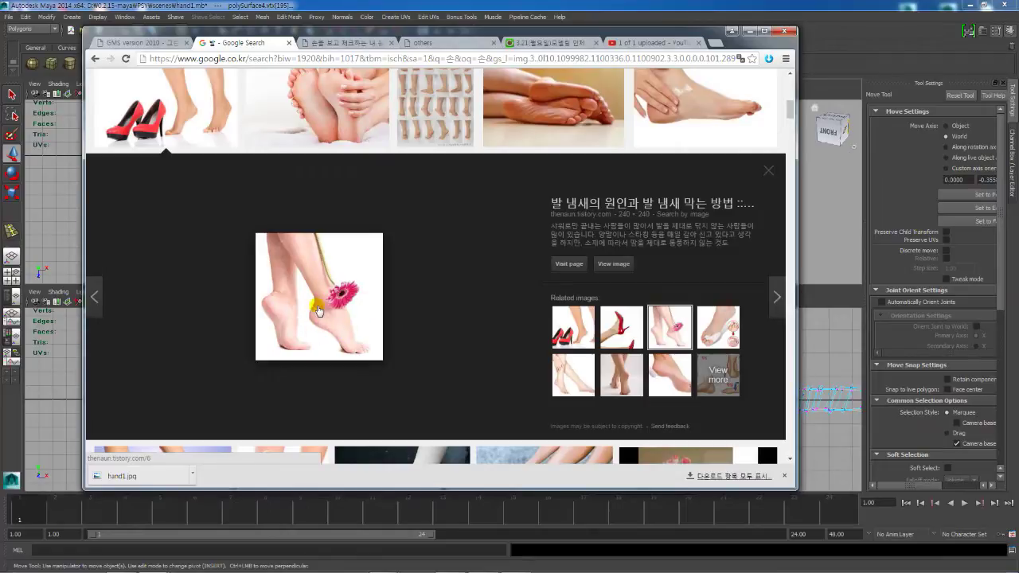
click(559, 357)
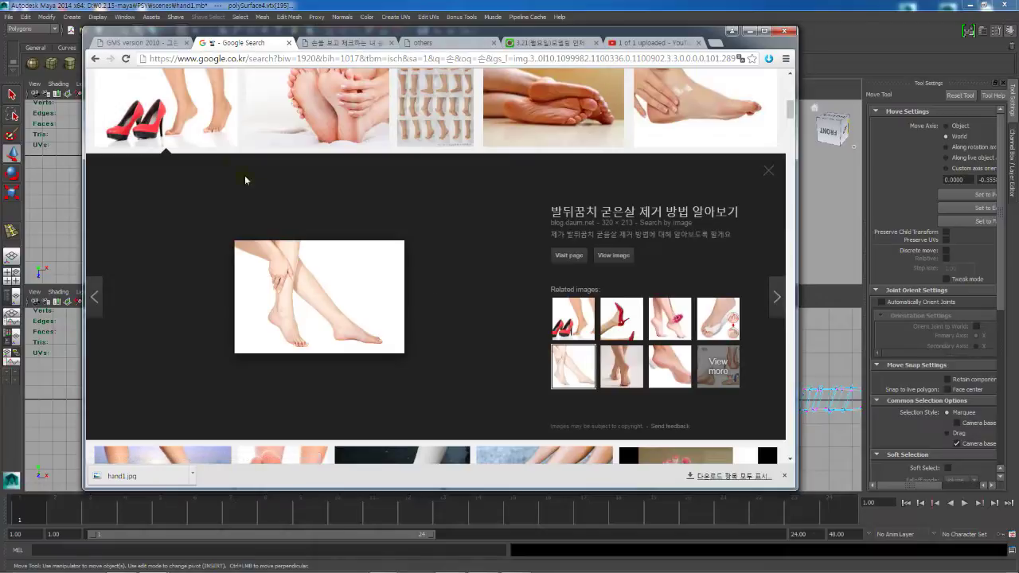
click(213, 124)
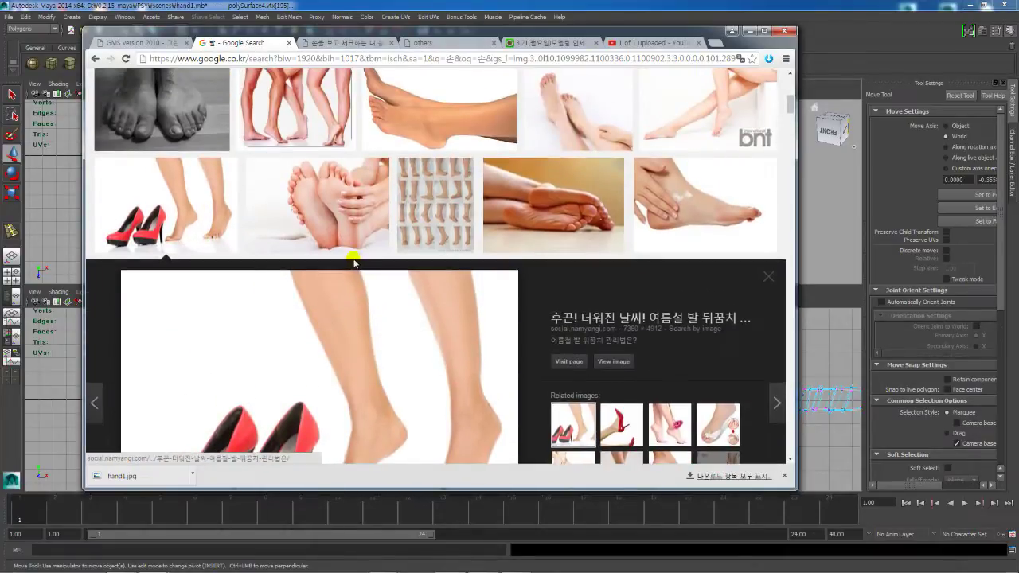
Step: Look through more foot results and preview the photo of two bare feet stepping in side view
scroll(353, 259, up, 2)
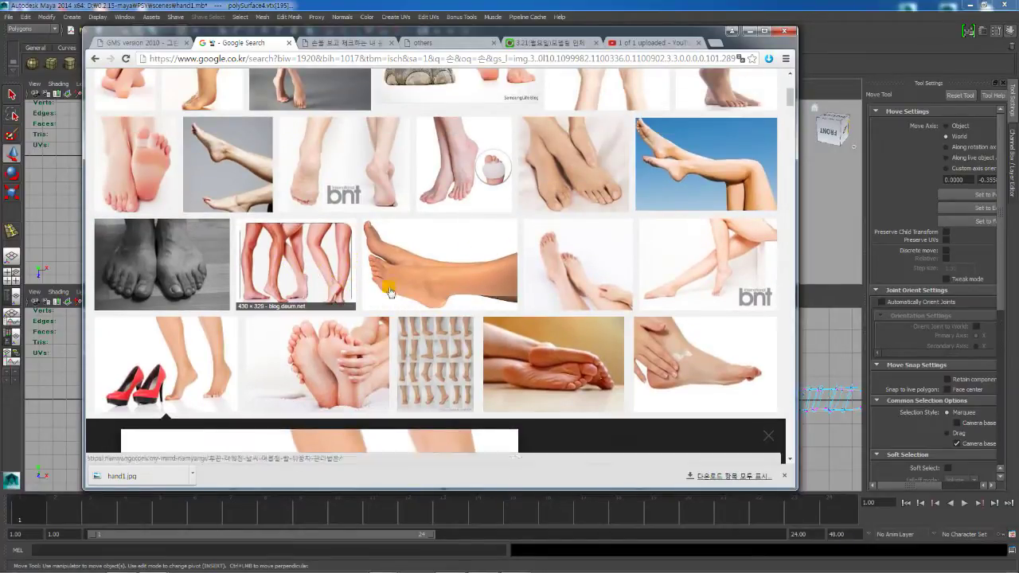
scroll(465, 275, down, 10)
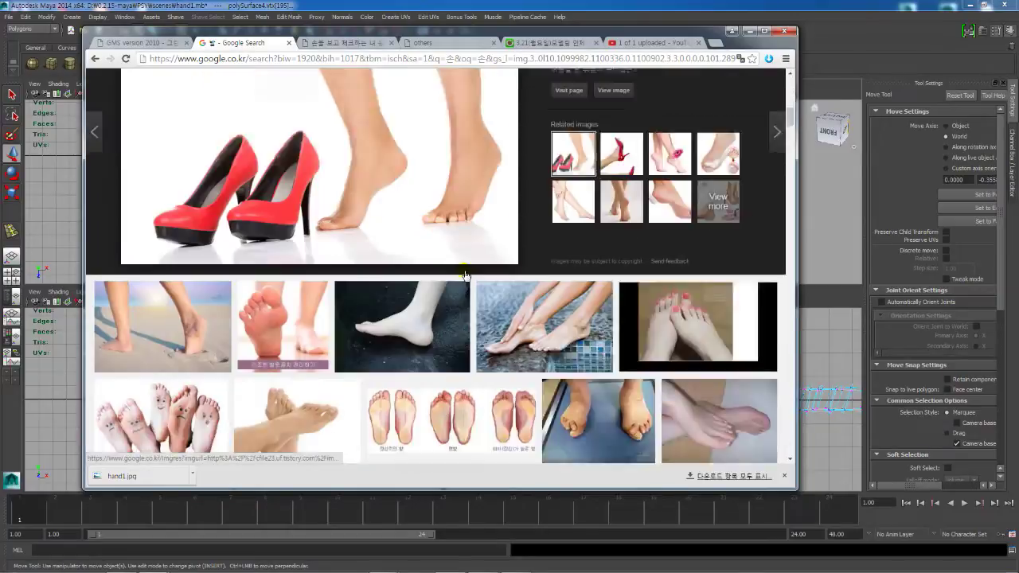
scroll(466, 272, up, 2)
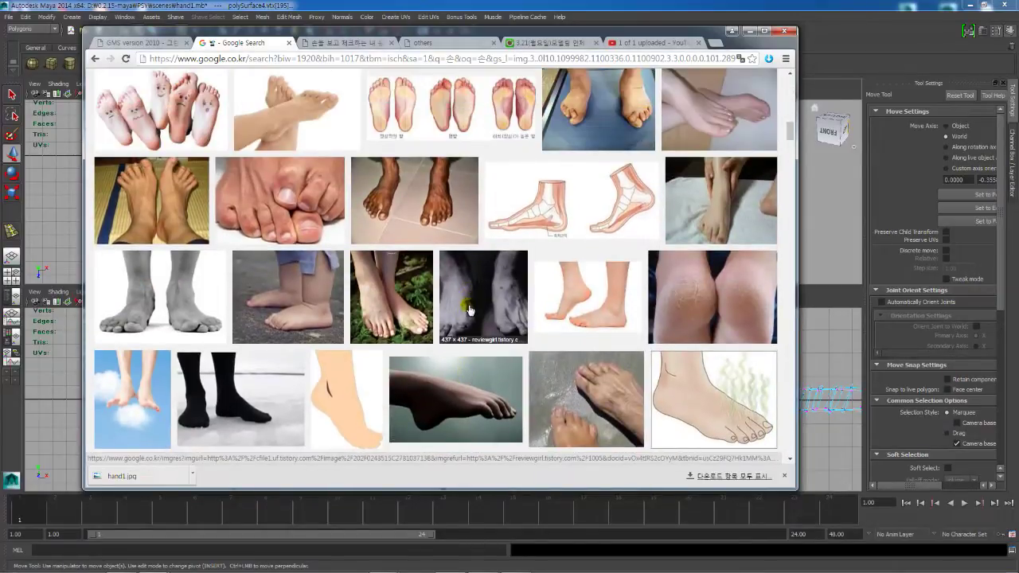
scroll(470, 305, up, 1)
click(603, 405)
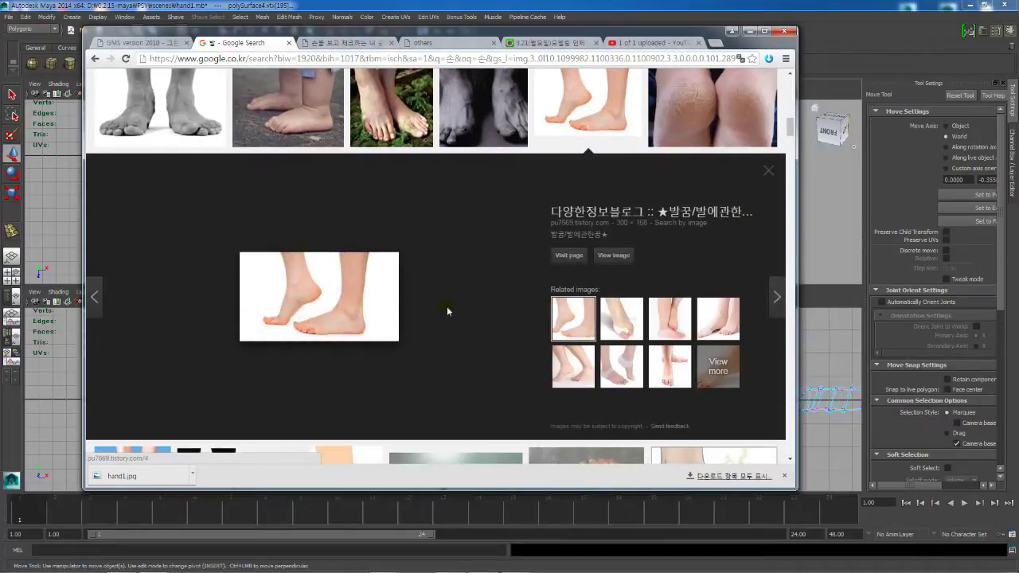
scroll(446, 305, down, 2)
scroll(406, 288, down, 2)
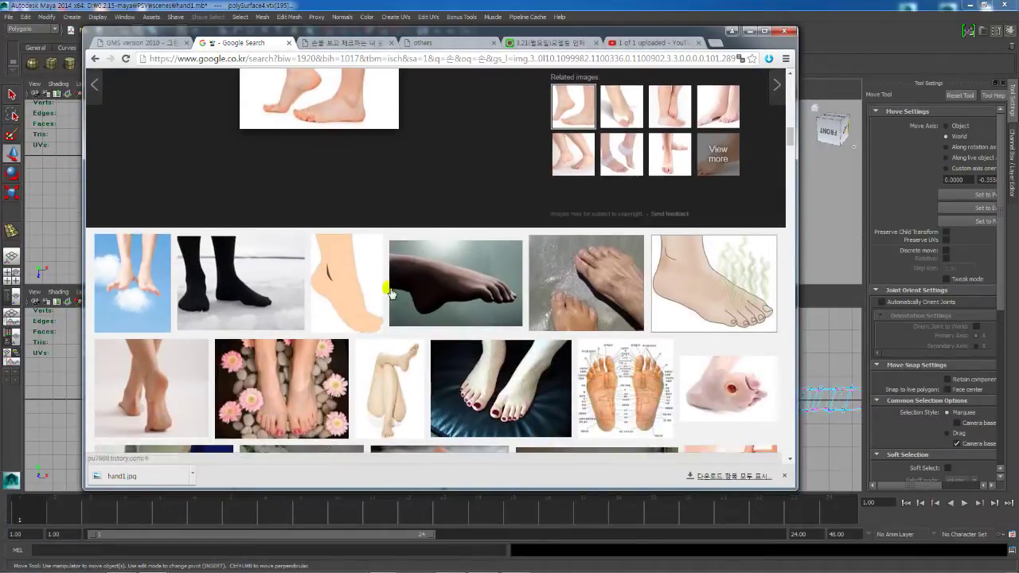
Step: Save the picture comparing three pairs of foot soles to the sourceimages folder as foot_under, with the file type set to all files
scroll(406, 286, up, 5)
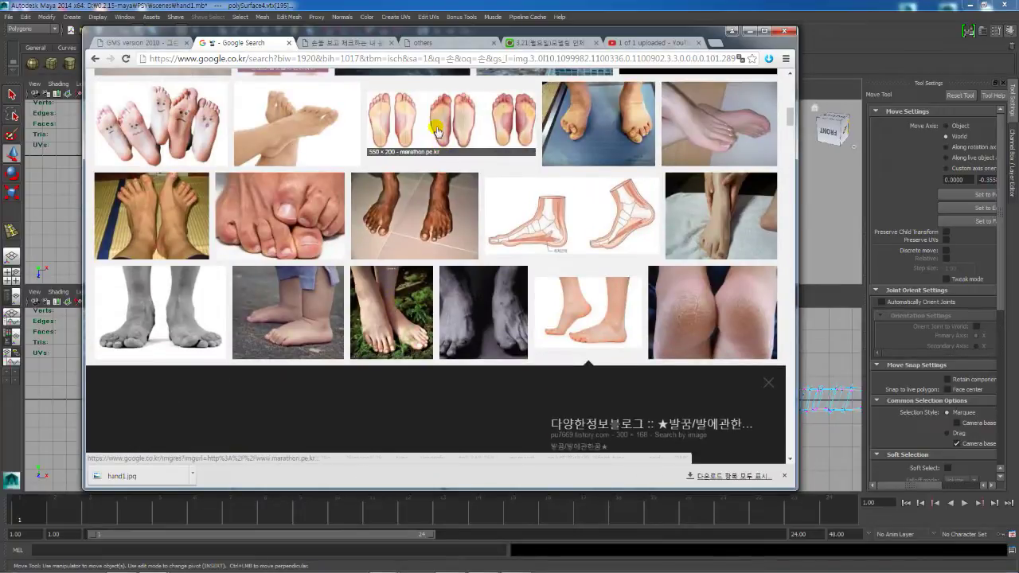
click(404, 114)
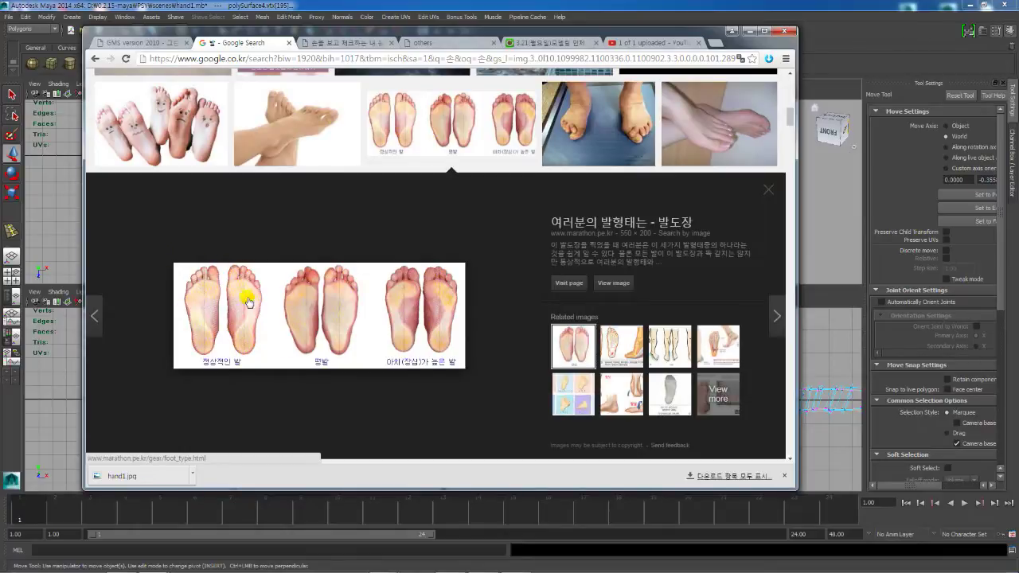
click(207, 349)
right_click(227, 293)
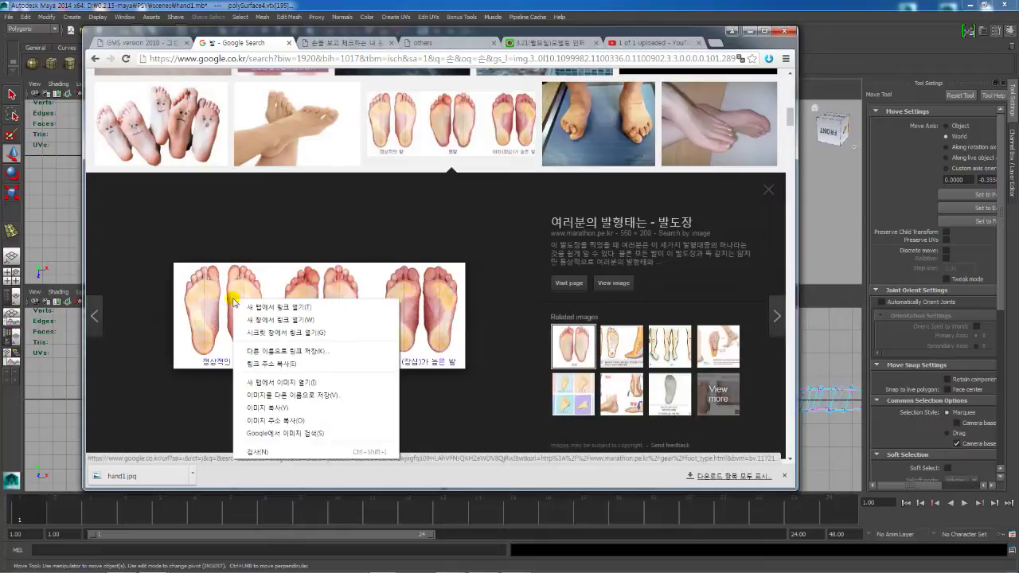
click(294, 391)
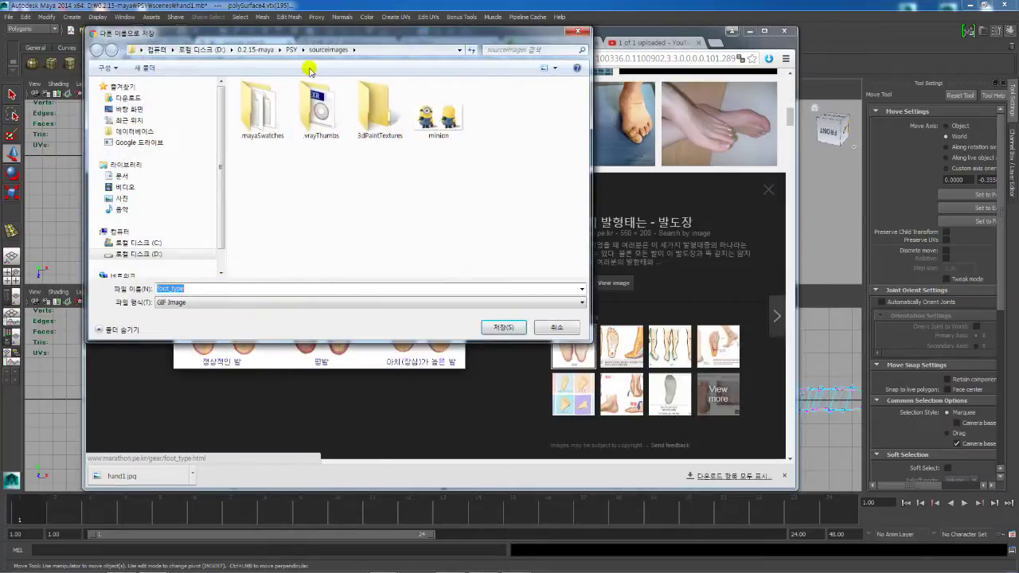
text(foot)
click(249, 303)
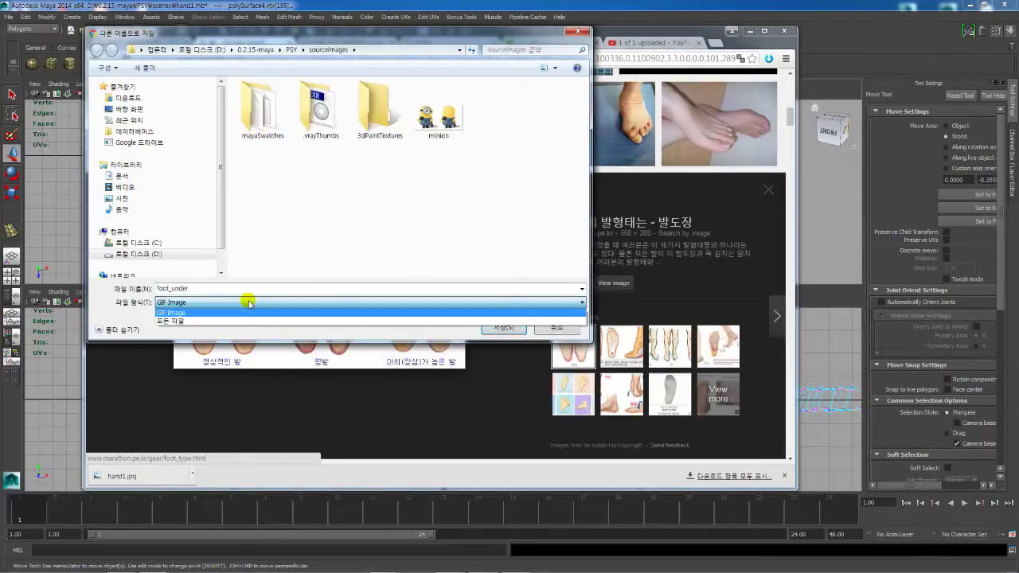
click(228, 318)
click(486, 333)
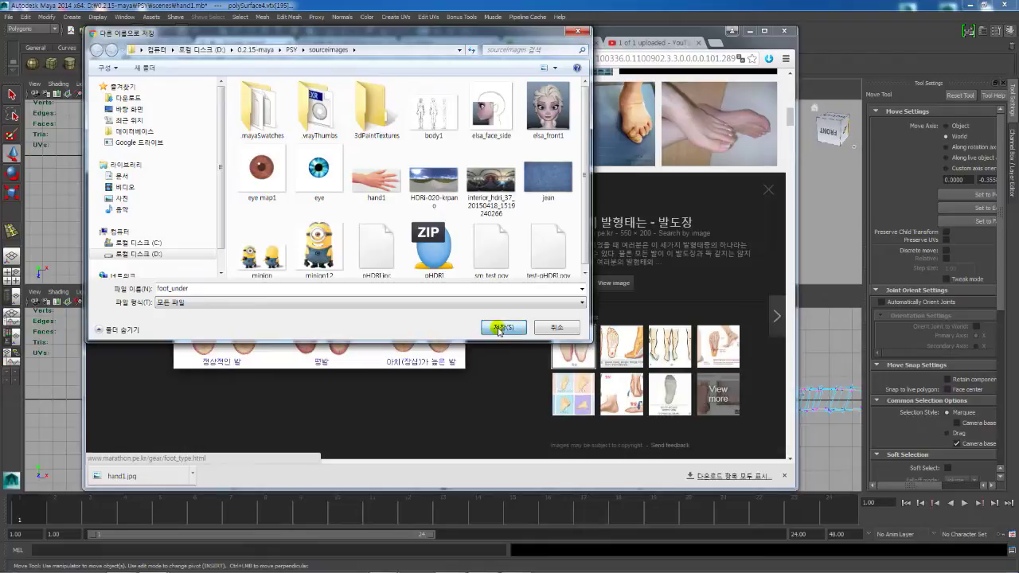
Step: Find the photo of walking feet seen from behind and save it to the sourceimages folder as footback1
scroll(308, 301, up, 5)
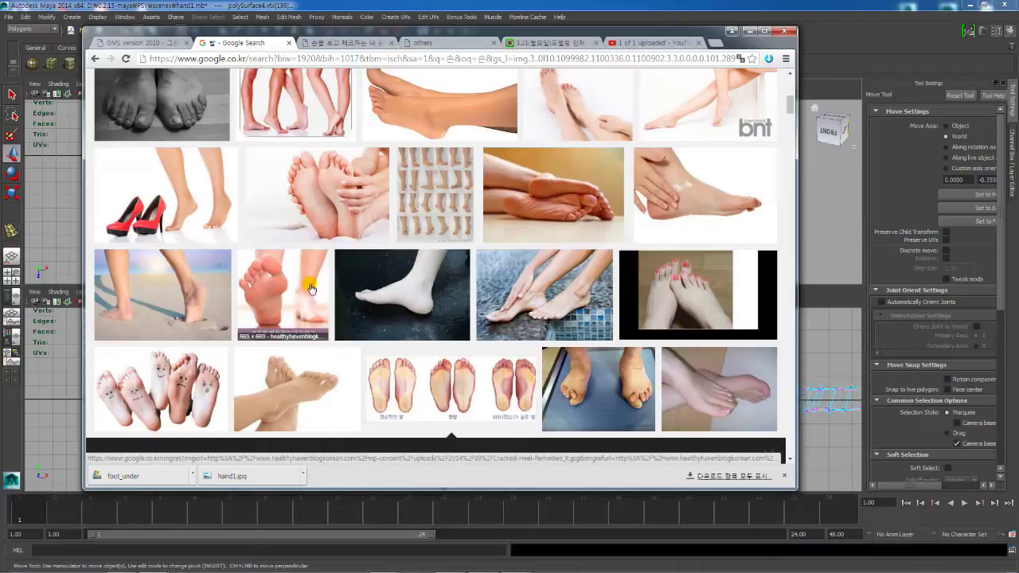
scroll(310, 288, up, 2)
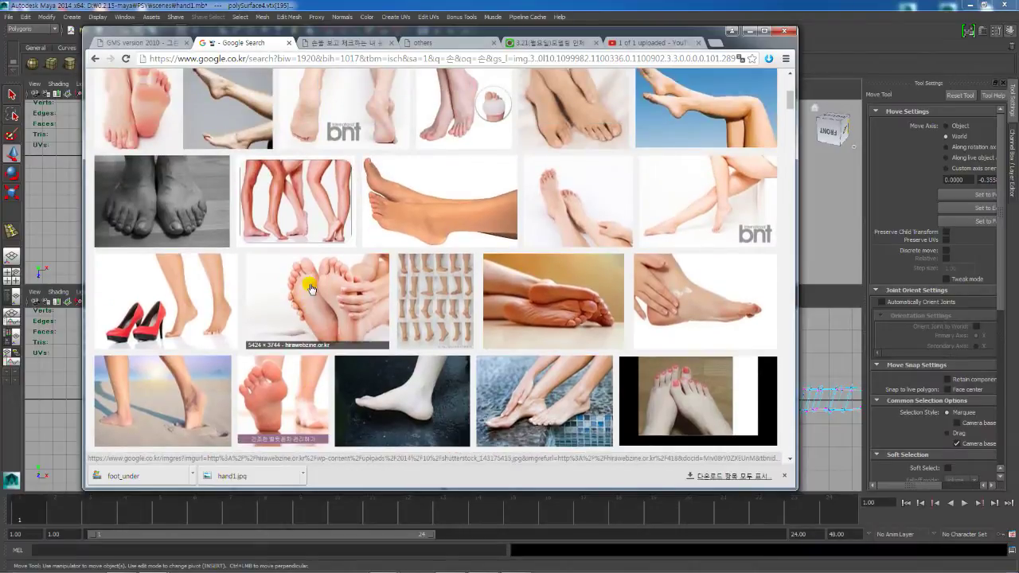
scroll(310, 288, up, 1)
scroll(310, 288, up, 3)
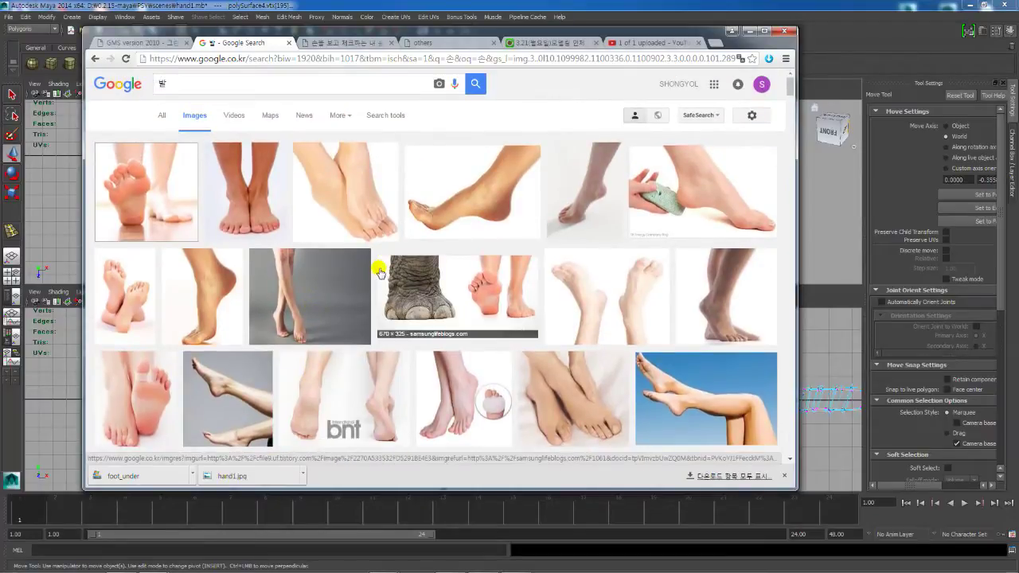
scroll(380, 267, down, 3)
scroll(396, 256, down, 6)
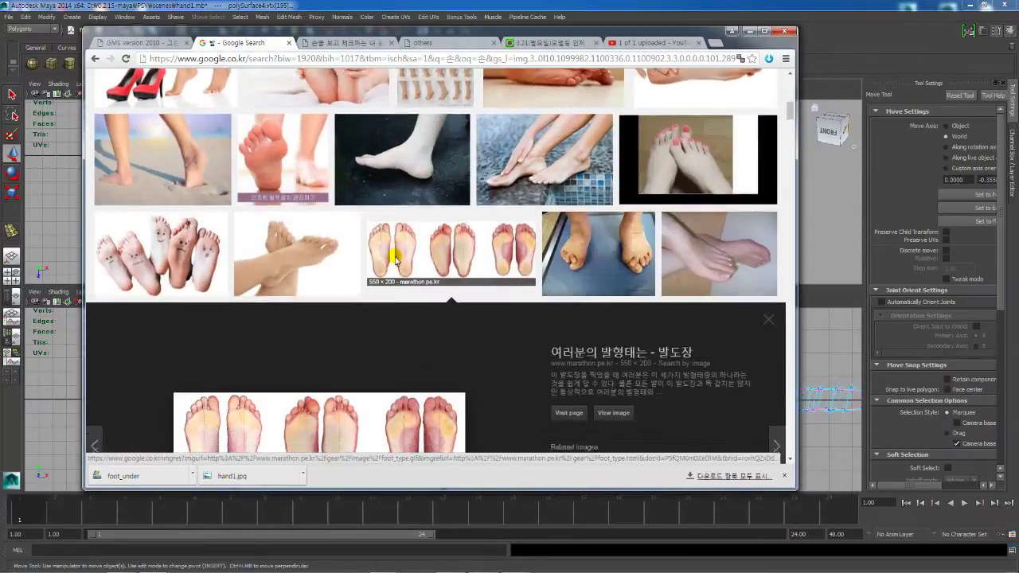
scroll(394, 253, down, 10)
scroll(393, 270, down, 4)
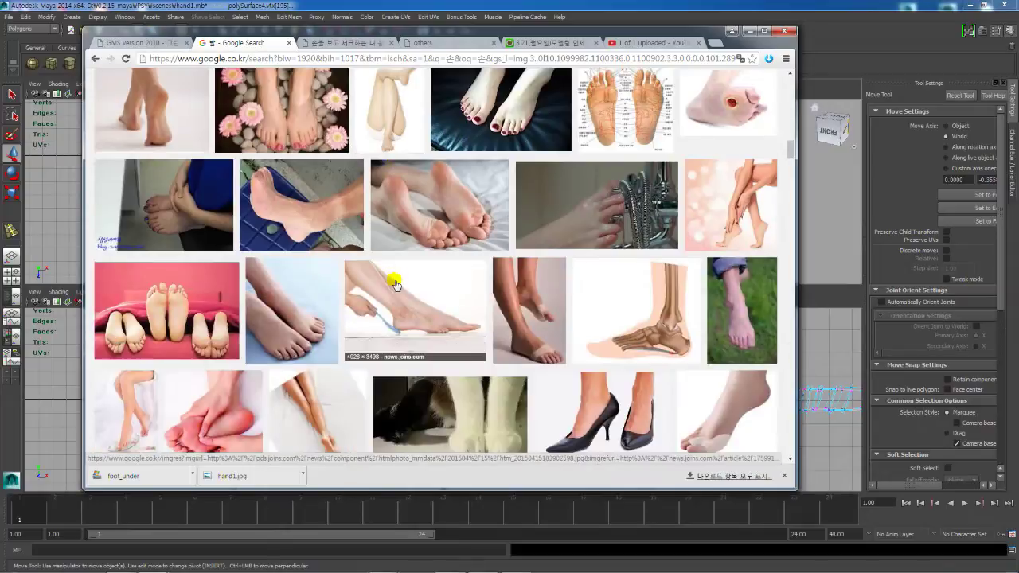
scroll(391, 279, up, 2)
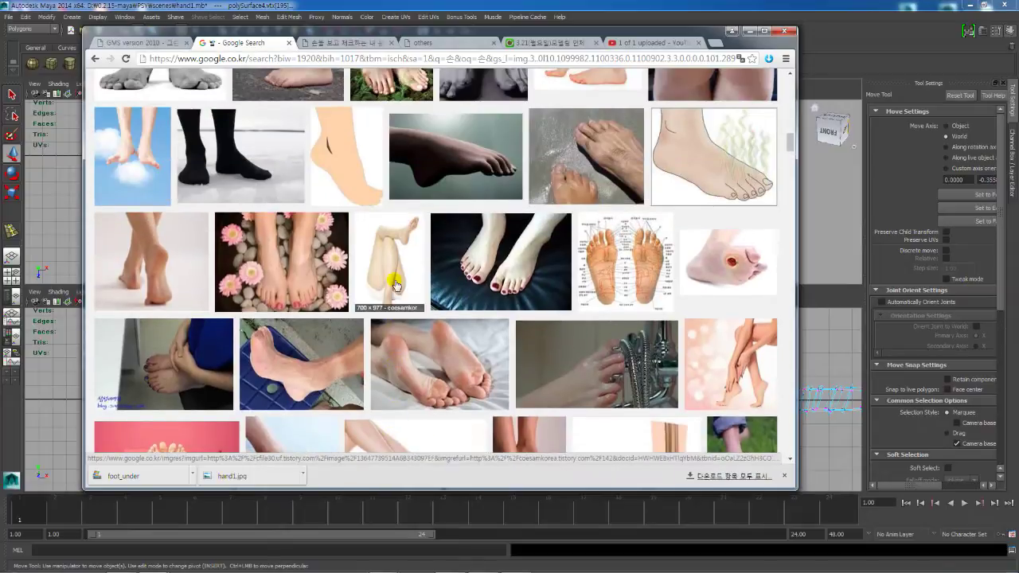
click(139, 277)
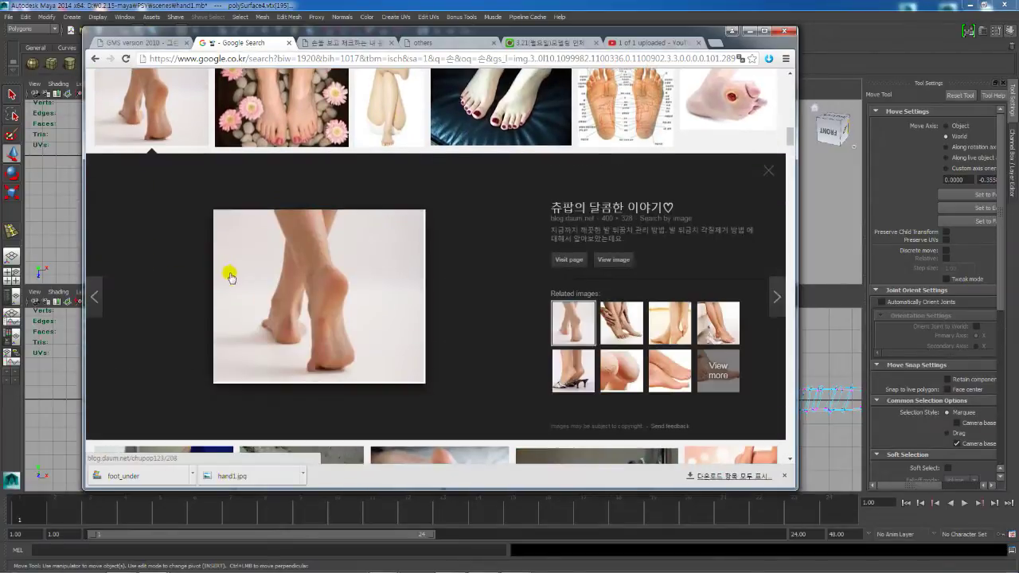
right_click(301, 304)
click(335, 399)
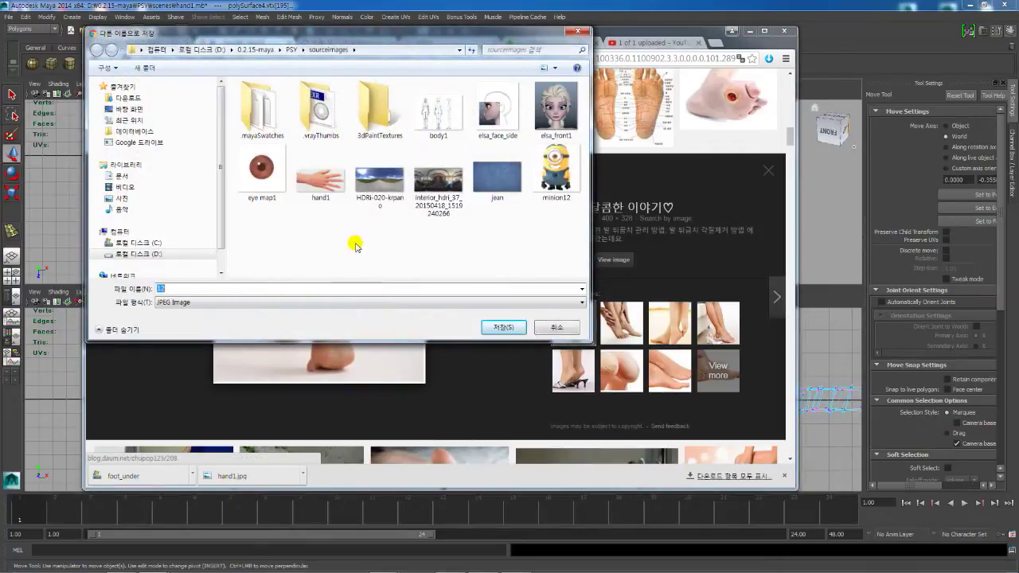
text(footback1)
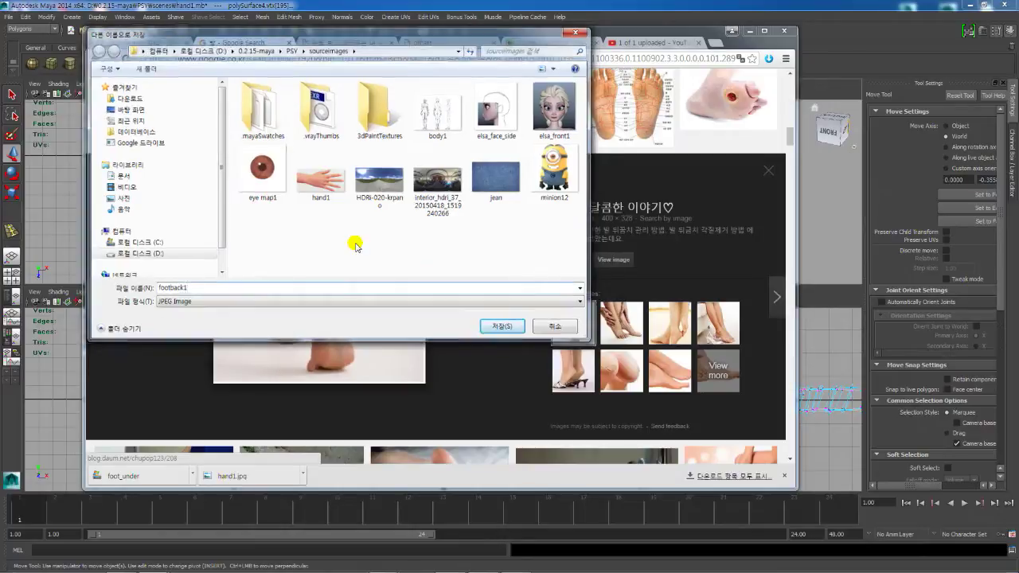
key(Return)
Step: Look through further foot results for a side view, previewing the photo of bare feet with a blue foot file
scroll(478, 223, down, 3)
scroll(502, 233, down, 5)
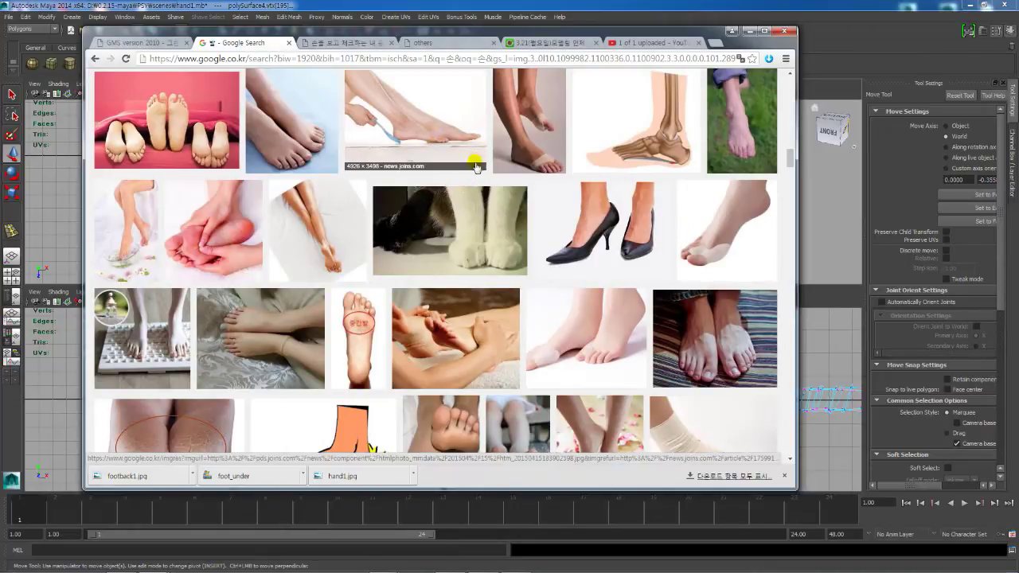
click(420, 123)
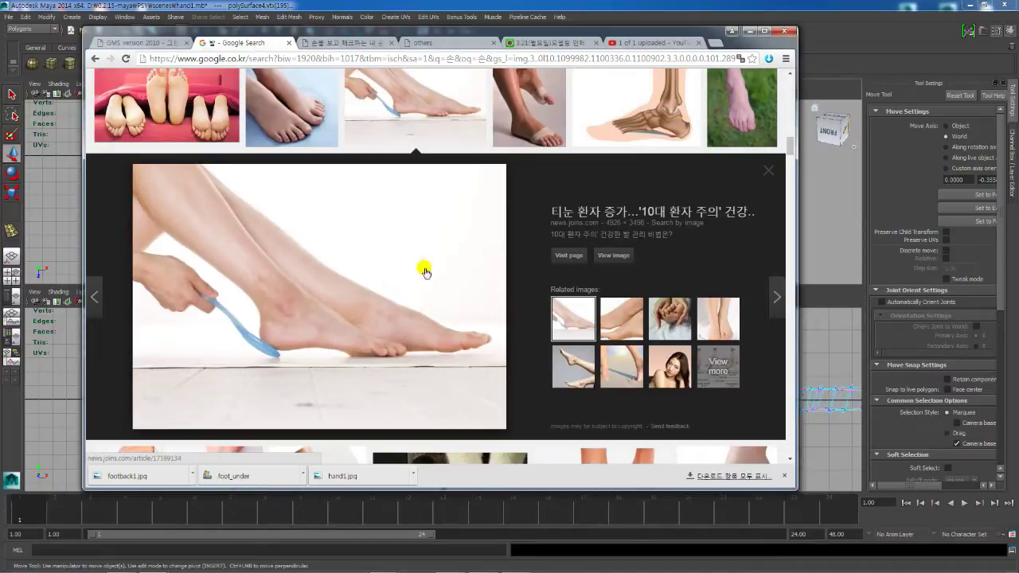
scroll(346, 269, down, 3)
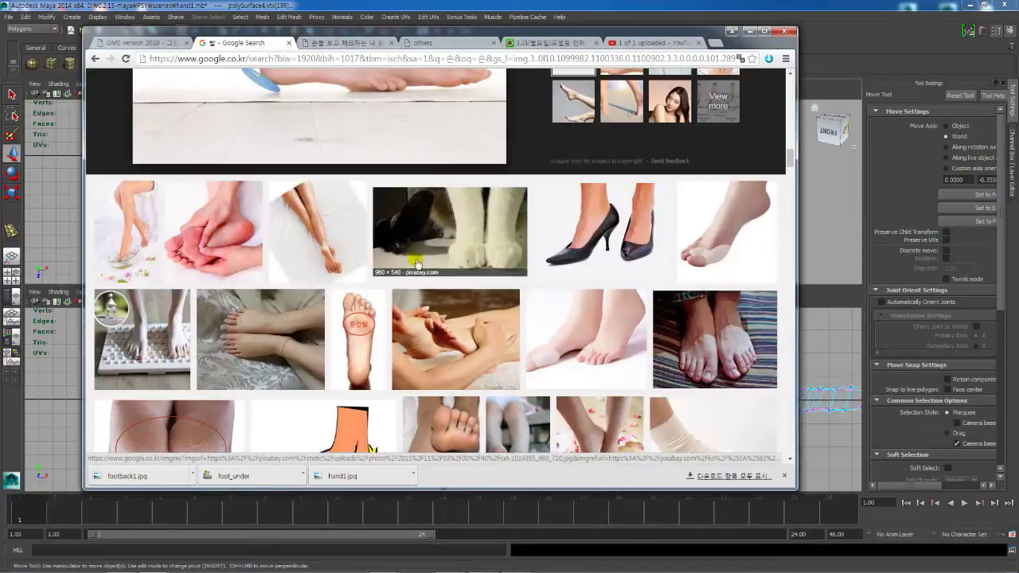
scroll(419, 268, down, 3)
scroll(500, 289, down, 4)
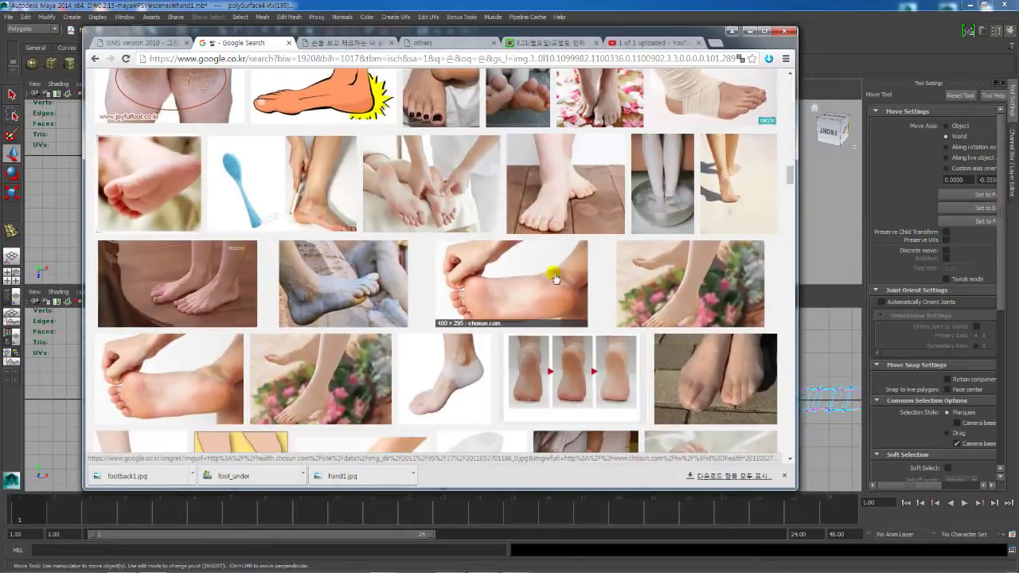
scroll(634, 257, down, 3)
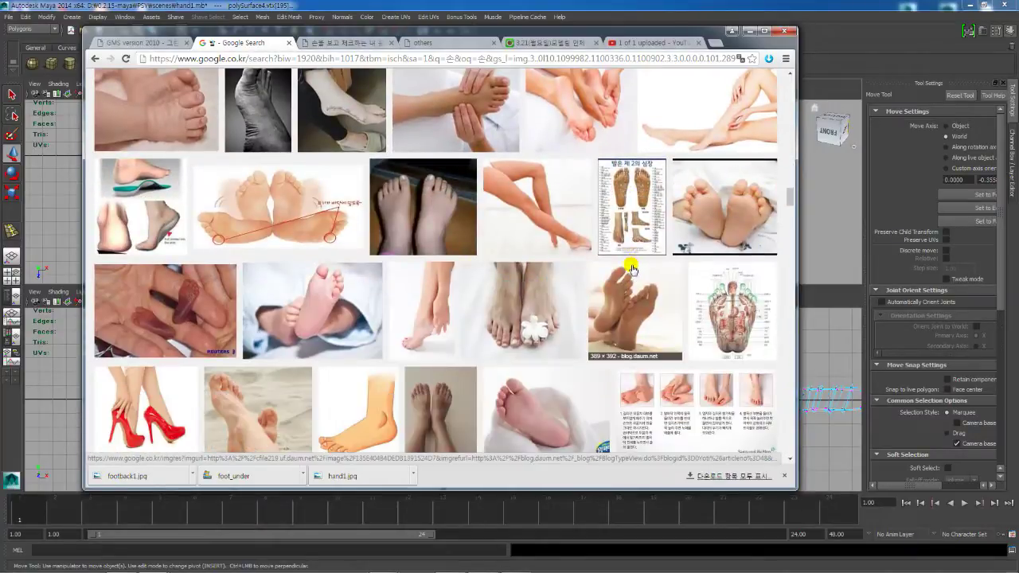
scroll(559, 287, down, 6)
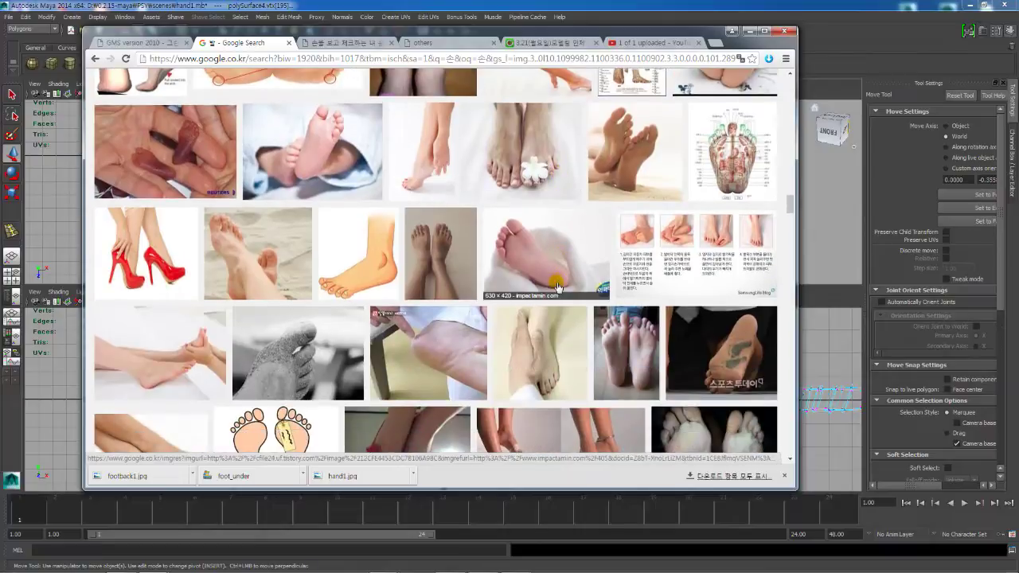
scroll(474, 311, down, 2)
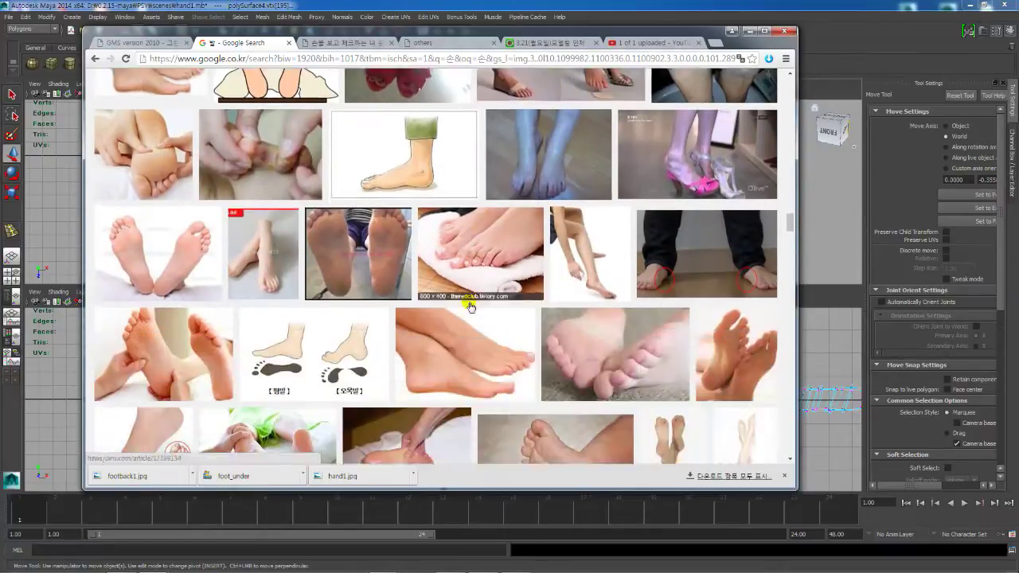
scroll(468, 312, down, 3)
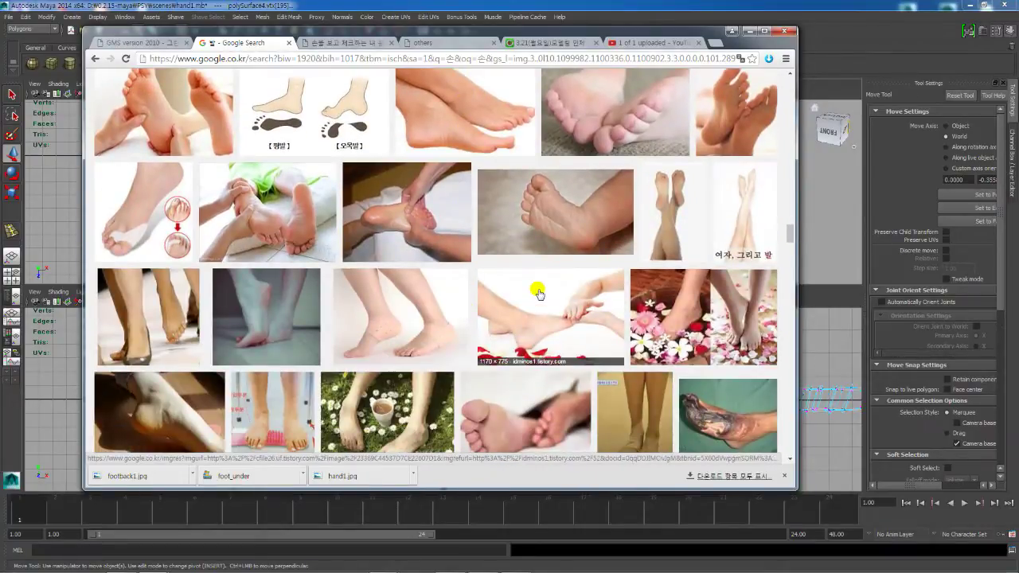
scroll(507, 287, down, 2)
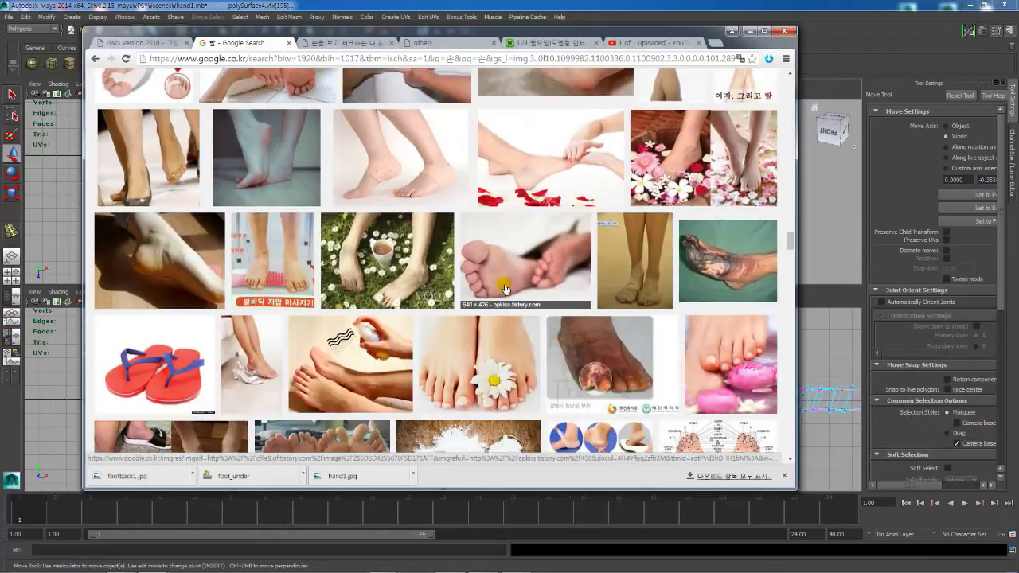
scroll(507, 287, down, 10)
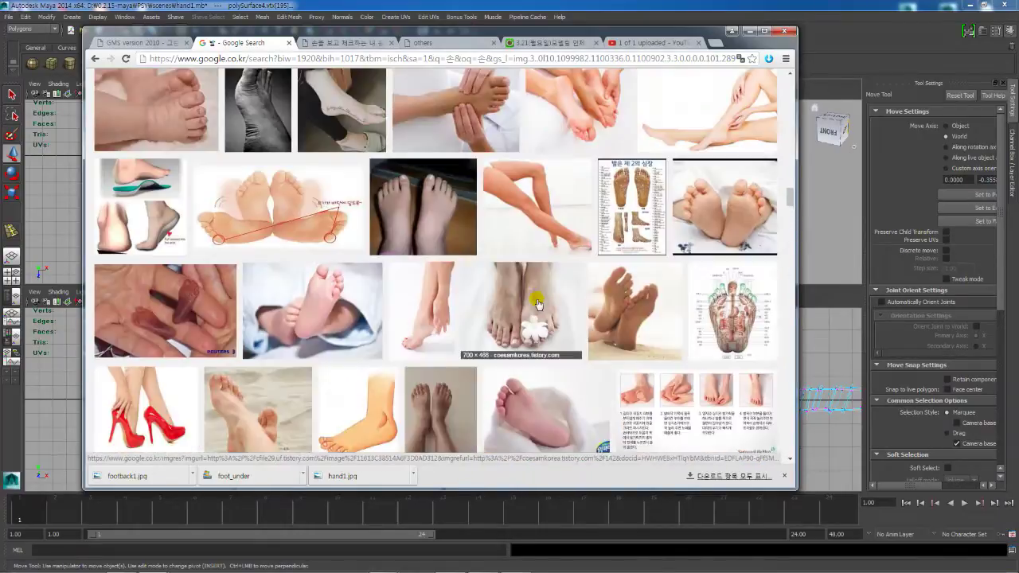
Step: Find the photo of two bare feet stepping in side view and save it to the sourceimages folder as foot_side1
scroll(531, 307, up, 3)
scroll(524, 301, up, 5)
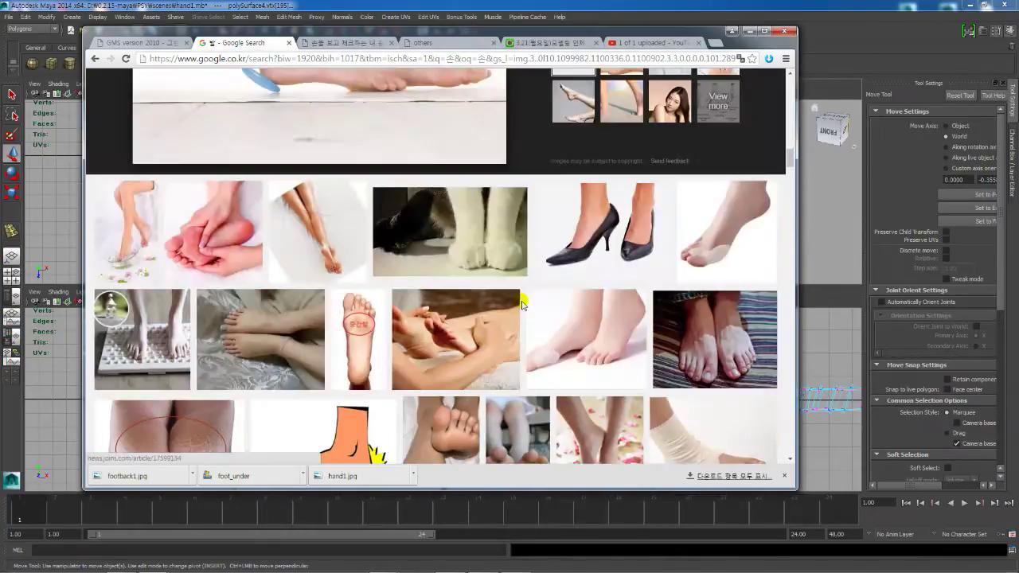
scroll(522, 303, up, 6)
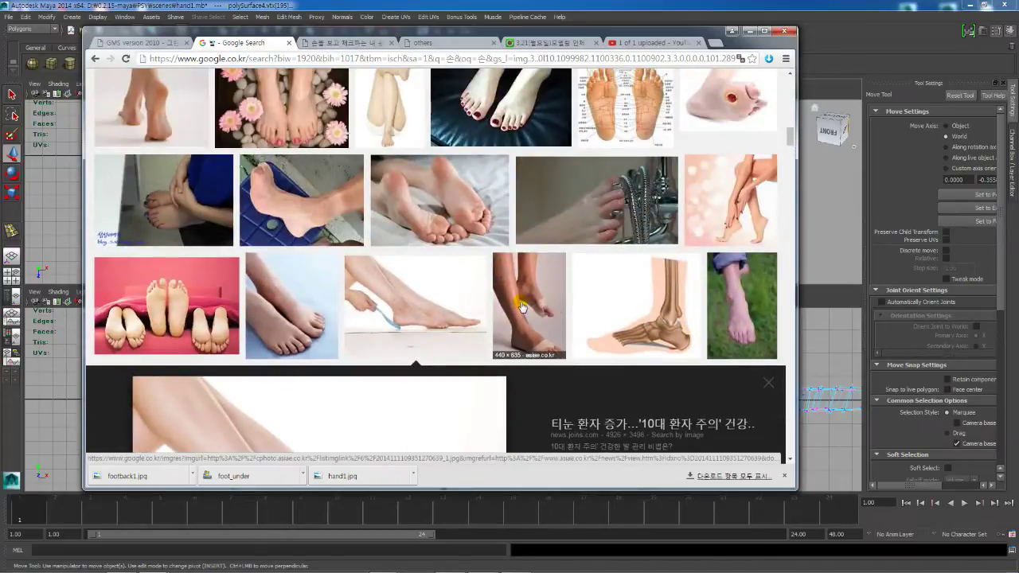
scroll(521, 306, up, 3)
scroll(522, 306, up, 3)
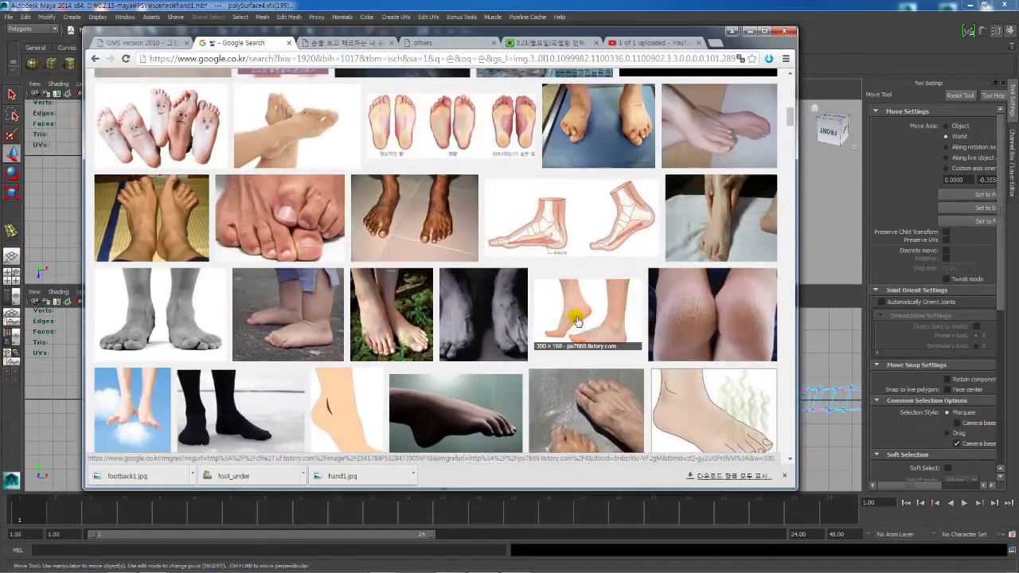
click(578, 316)
right_click(338, 301)
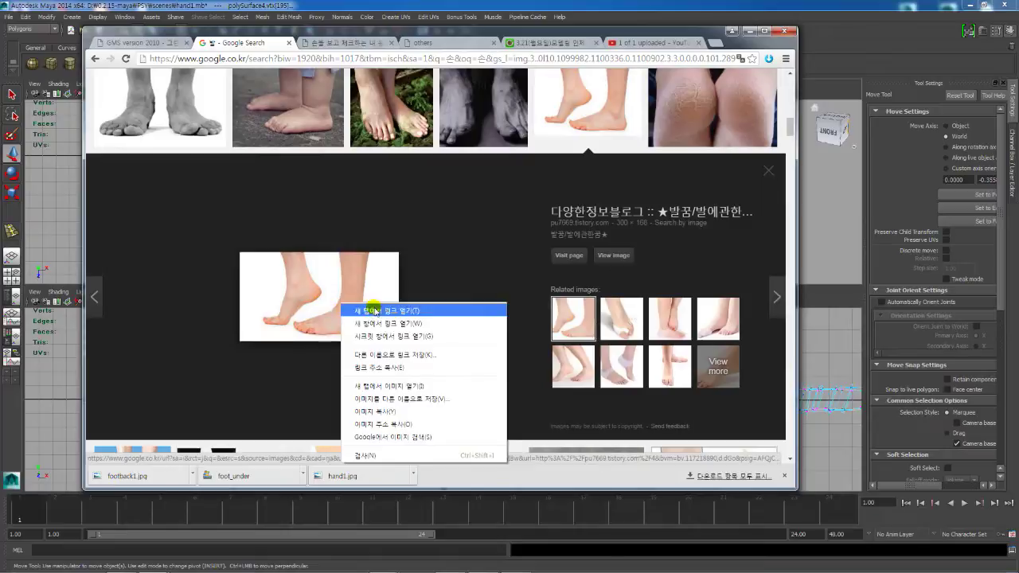
click(429, 399)
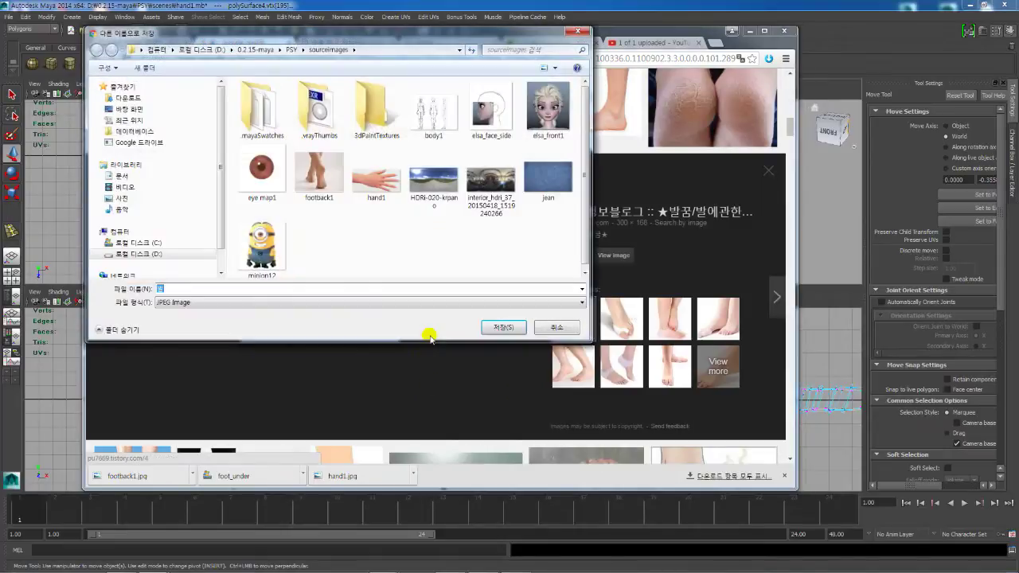
text(foot)
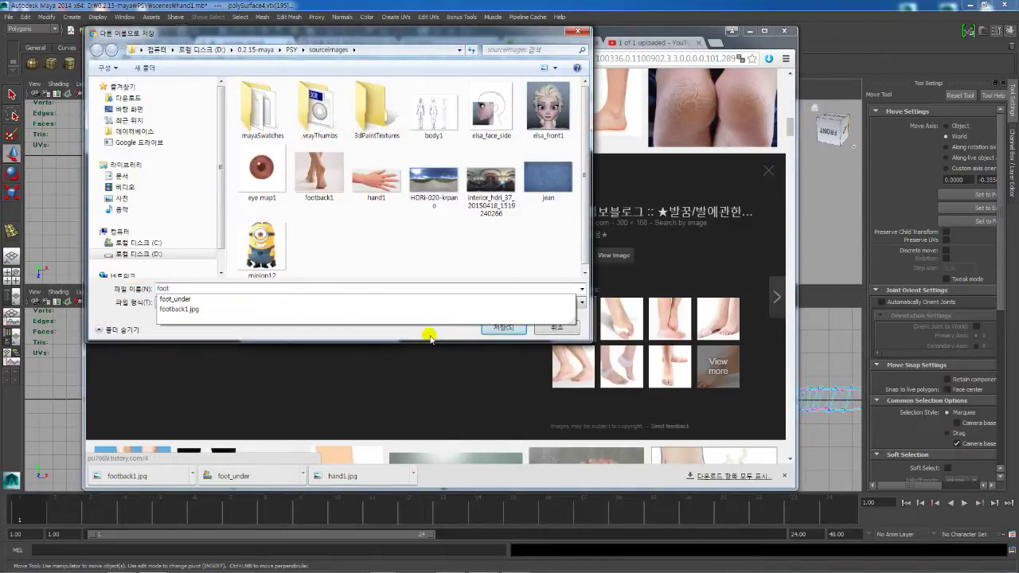
text(_side)
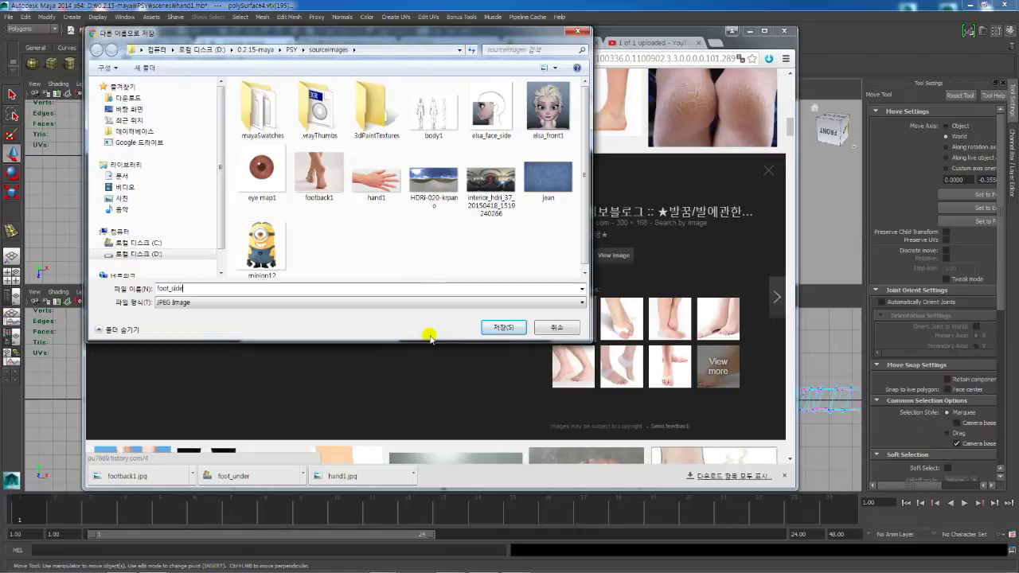
text(1)
key(Return)
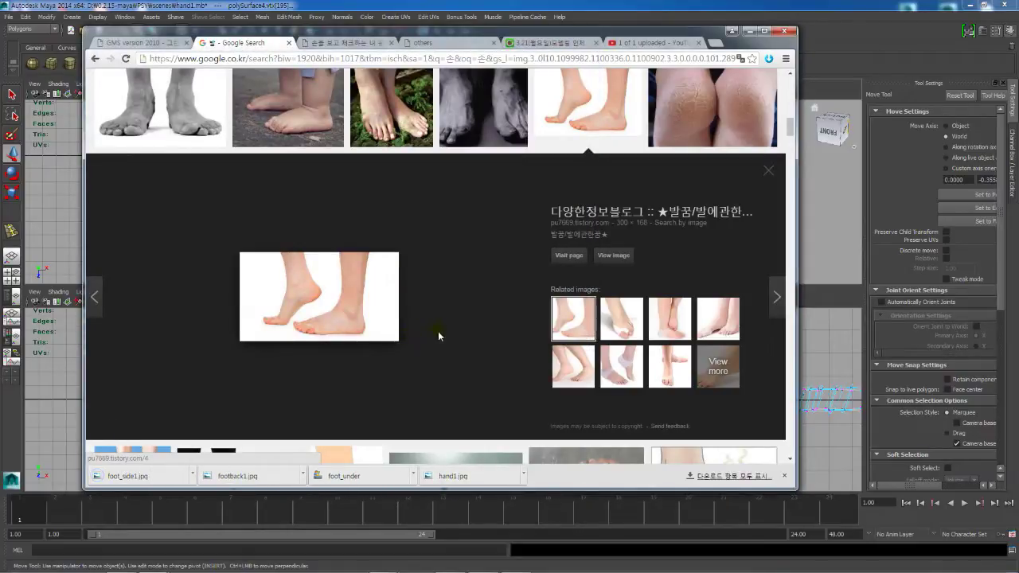
Step: Find the photo of two feet standing together seen from the front and save it to the sourceimages folder as foot_front1
scroll(438, 332, up, 1)
scroll(437, 336, up, 5)
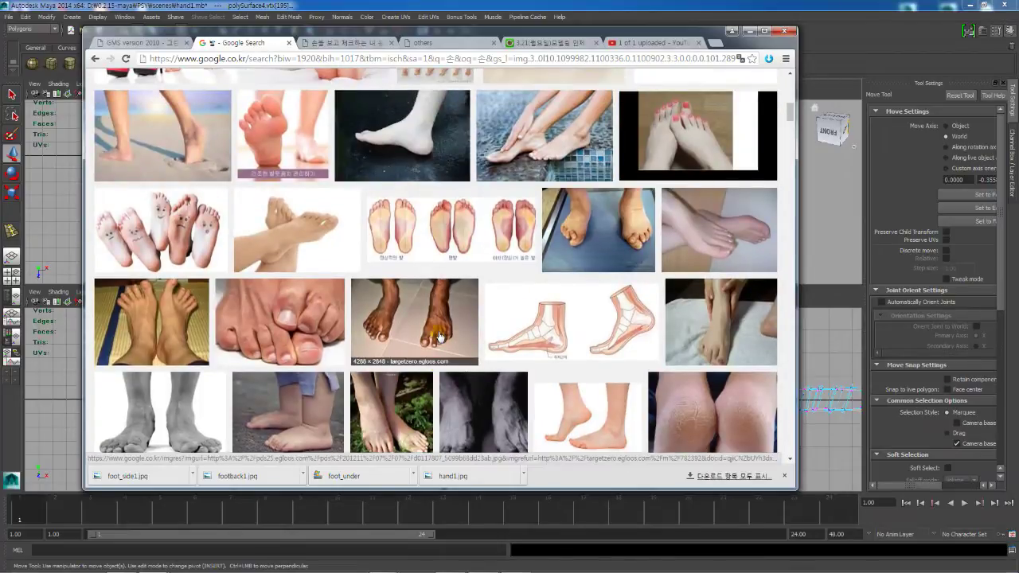
scroll(438, 336, up, 5)
scroll(438, 338, up, 4)
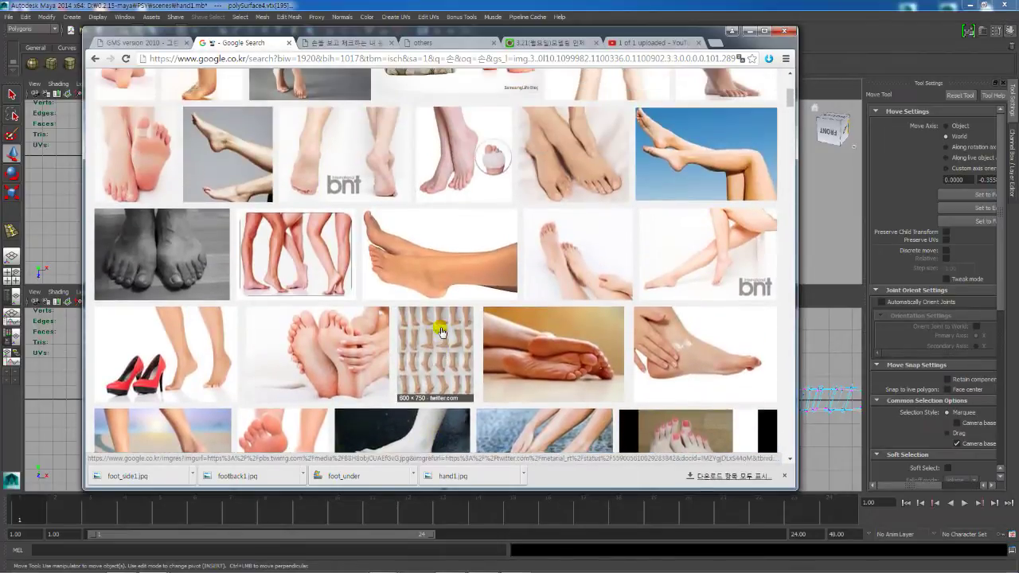
scroll(441, 331, up, 2)
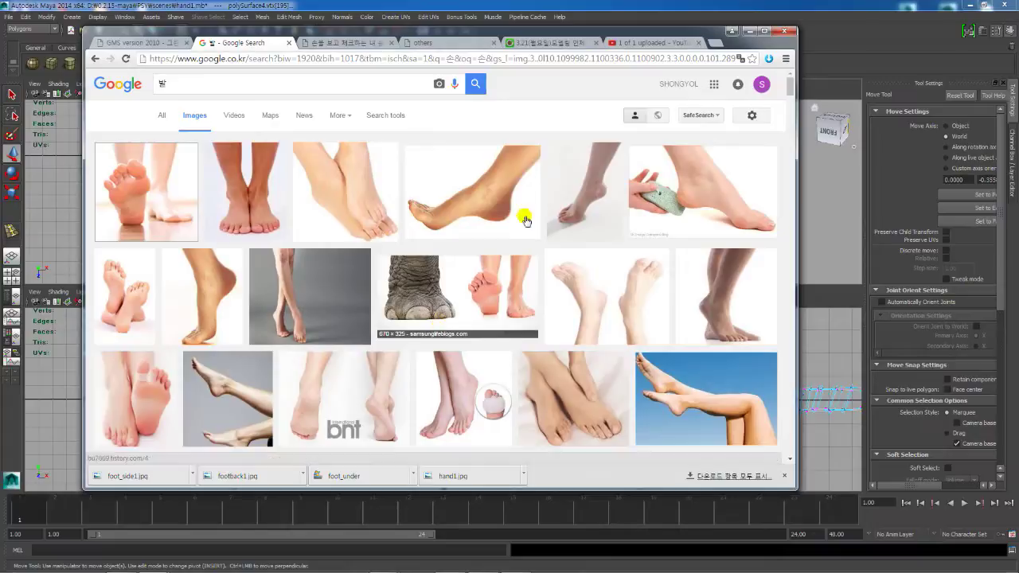
click(255, 173)
right_click(241, 97)
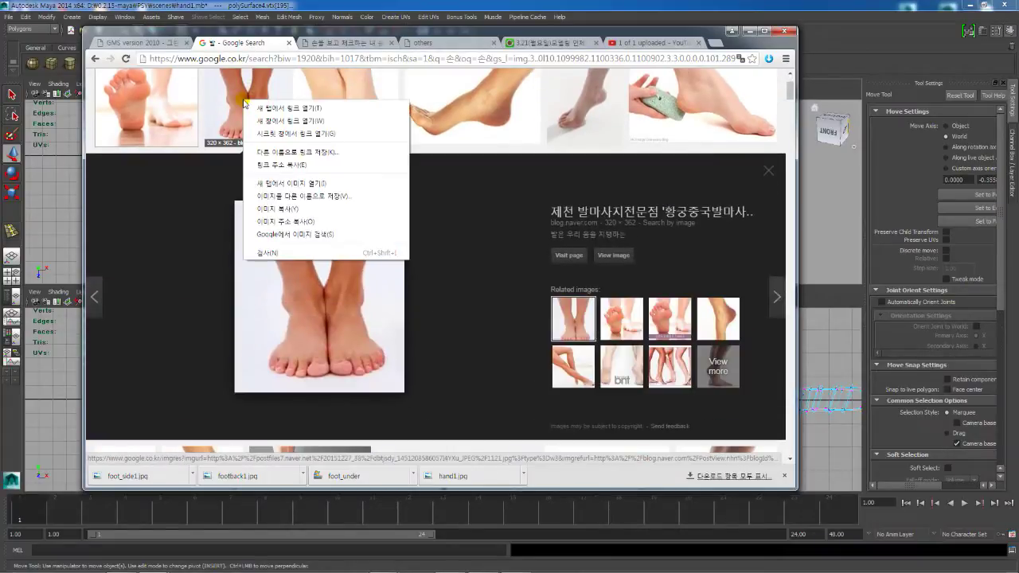
right_click(307, 294)
click(385, 391)
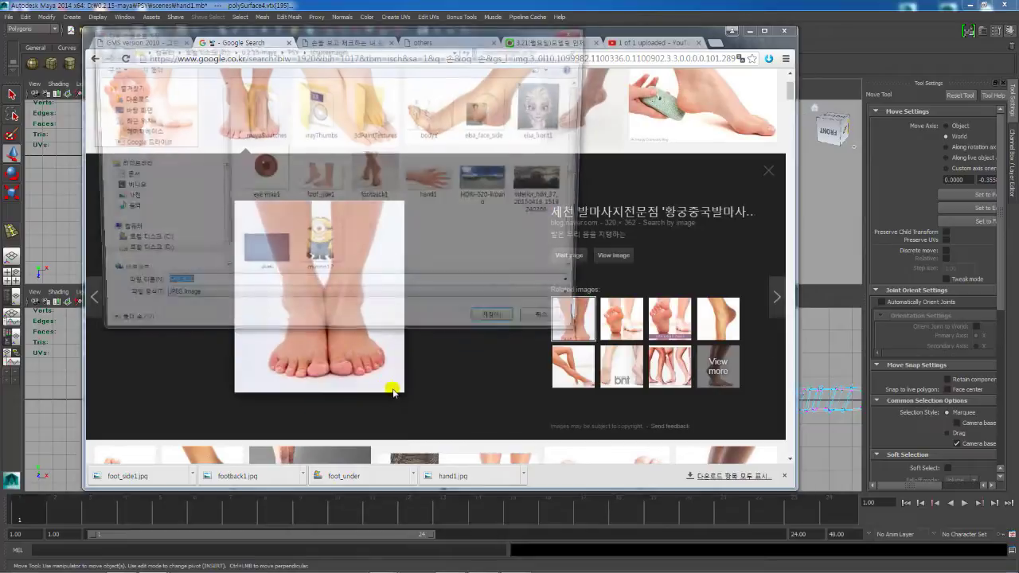
text(f)
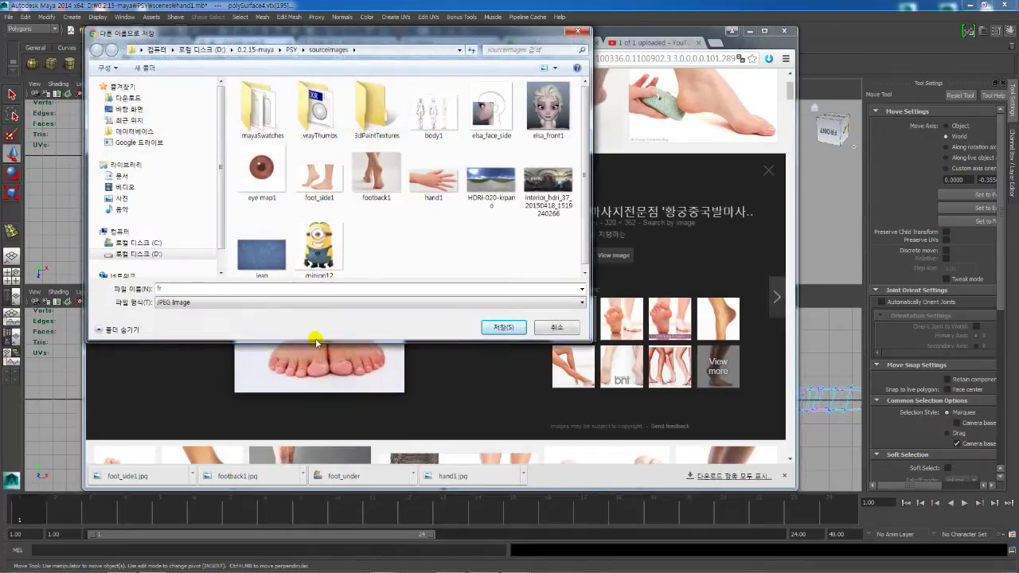
text(oot)
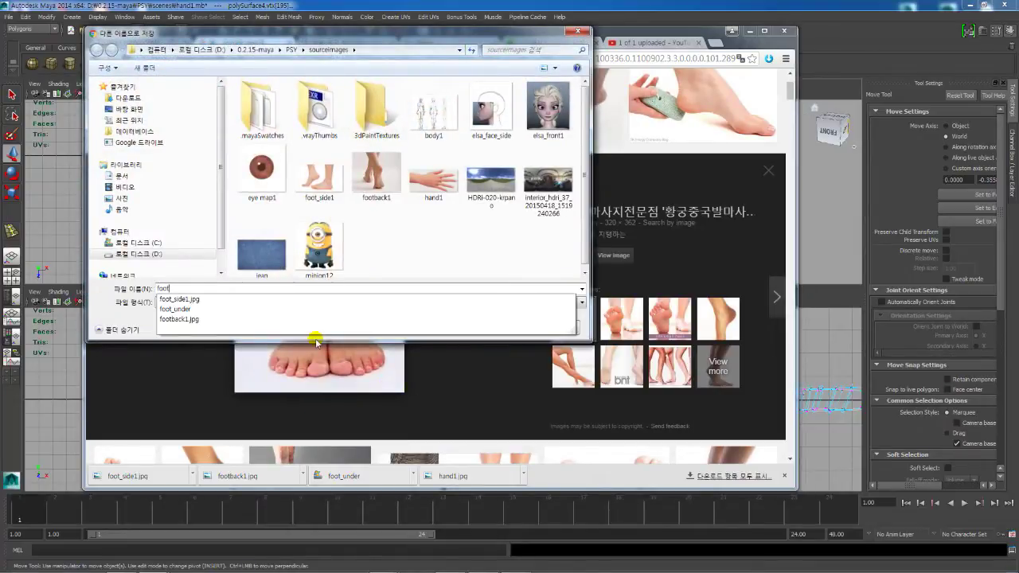
text(_front1)
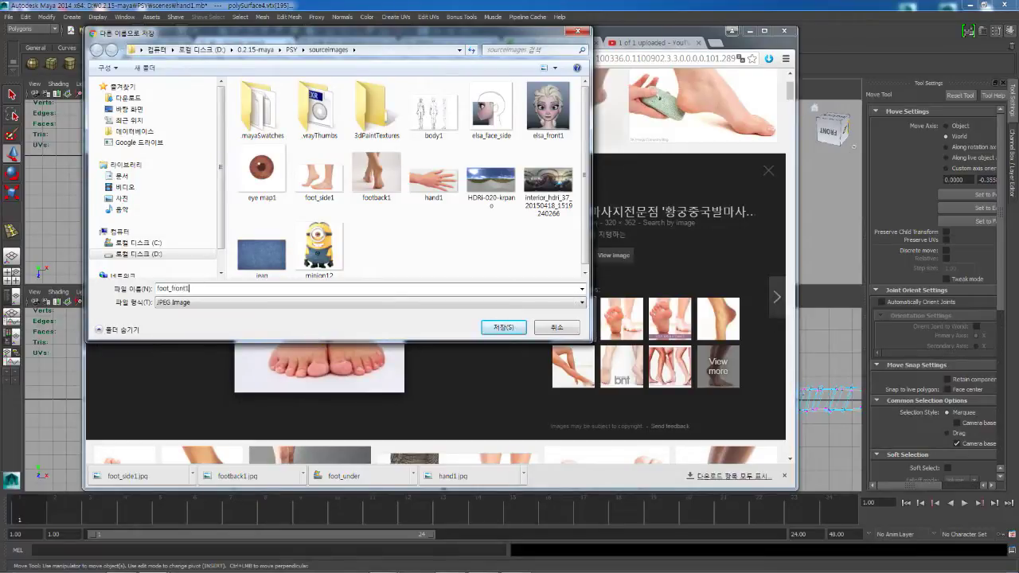
key(Return)
Step: Preview the related photo of a raised foot showing its sole and save it to the sourceimages folder as foot_underre1
click(621, 327)
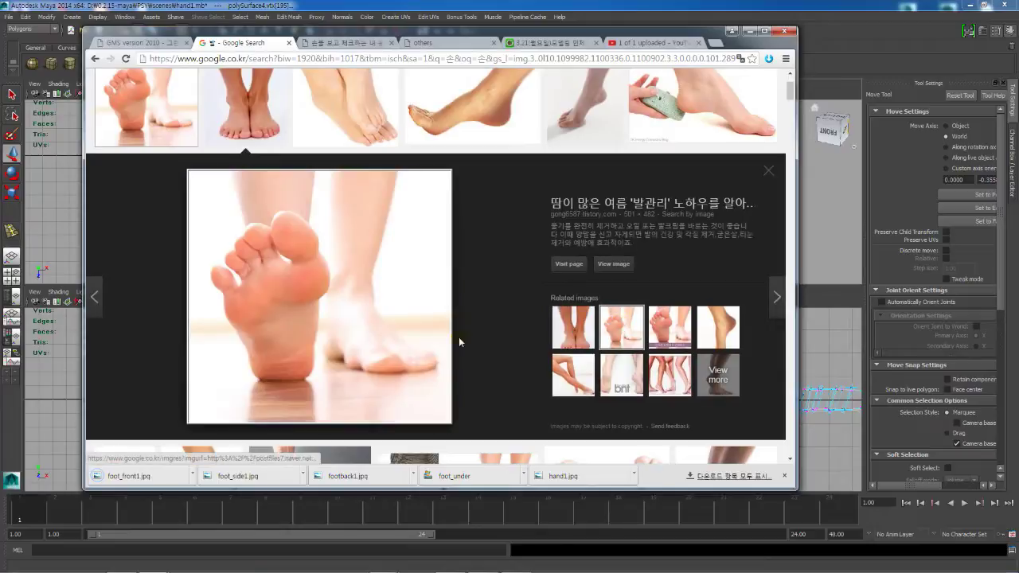
right_click(291, 263)
click(364, 352)
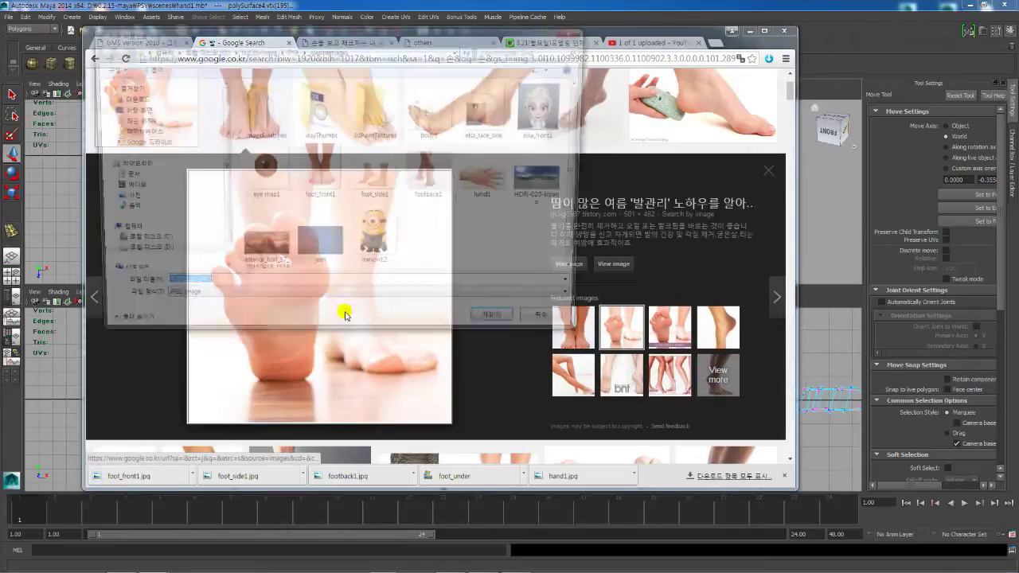
text(foo)
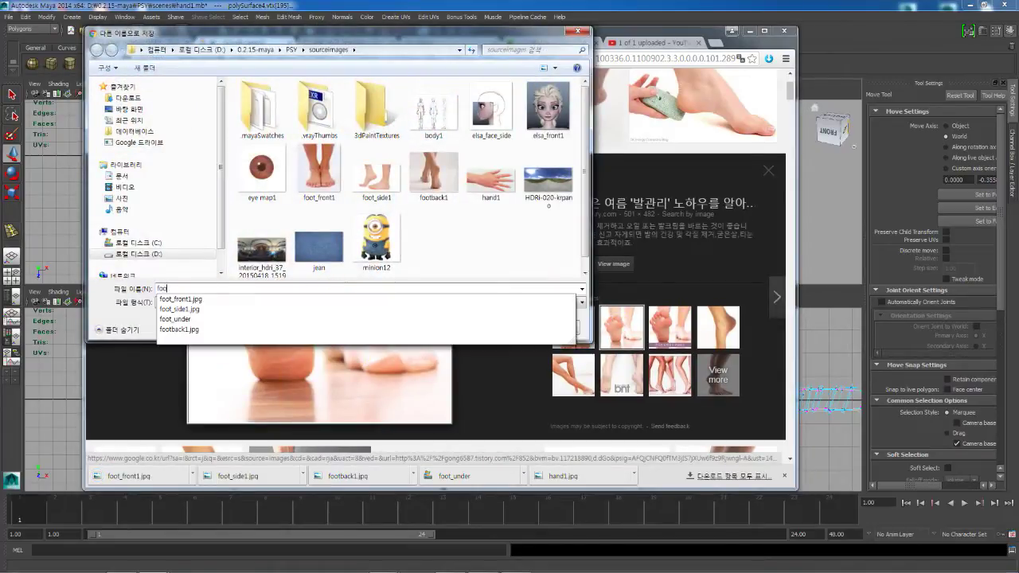
text(t_u)
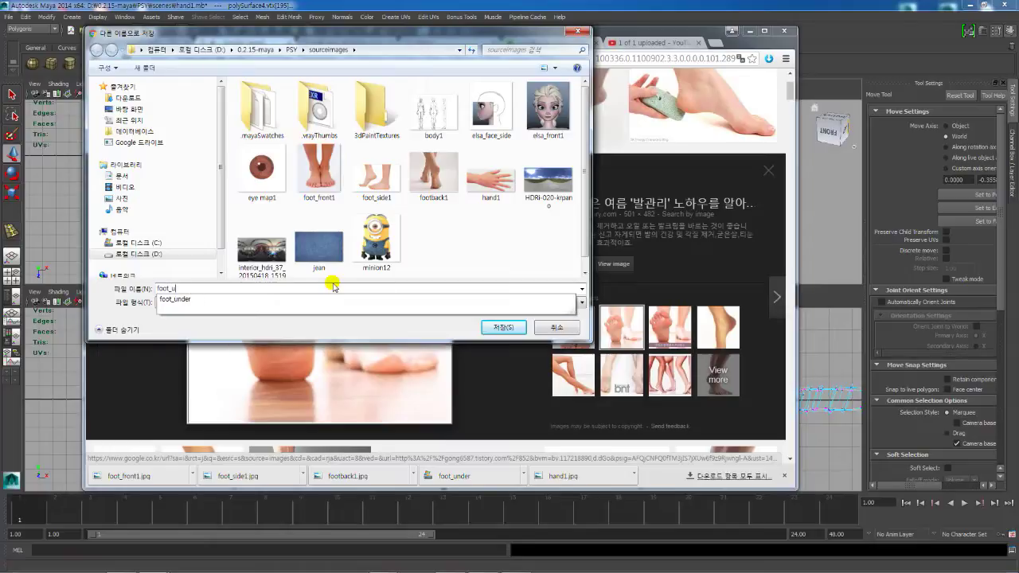
text(nderre)
text(1)
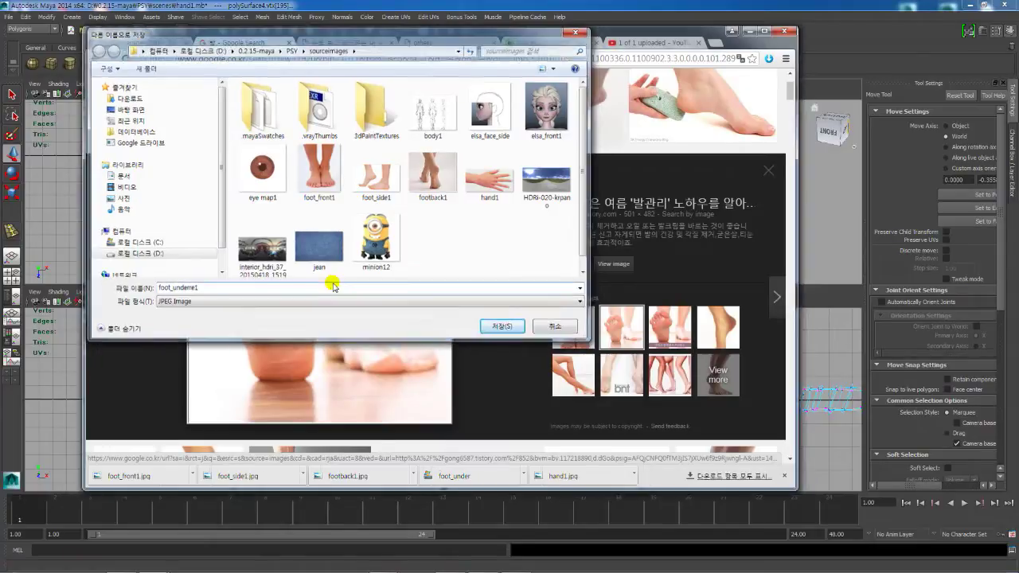
key(Return)
key(Escape)
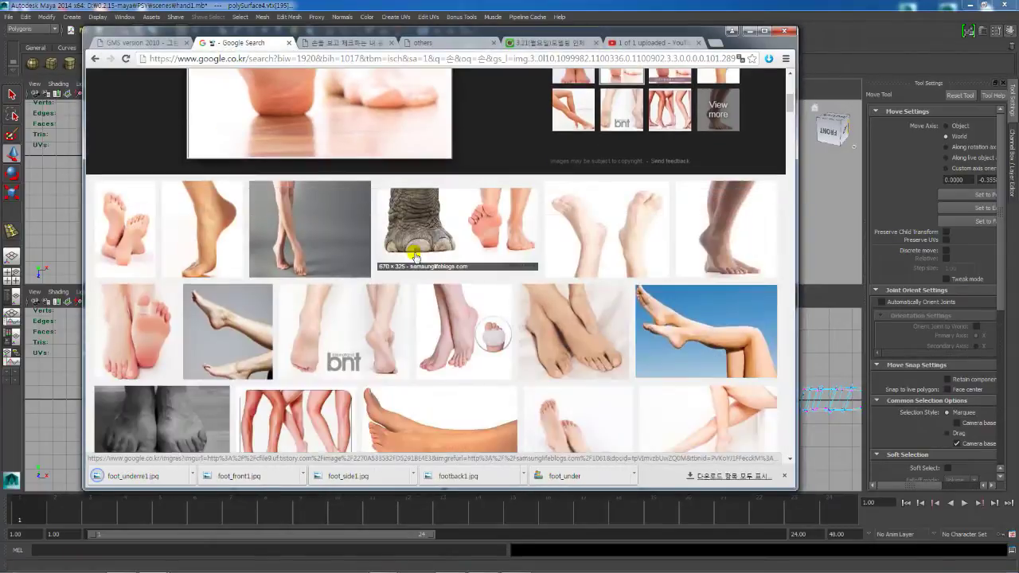
Step: Clear the image search window and the Maya window off the screen to reveal the desktop
scroll(591, 288, down, 2)
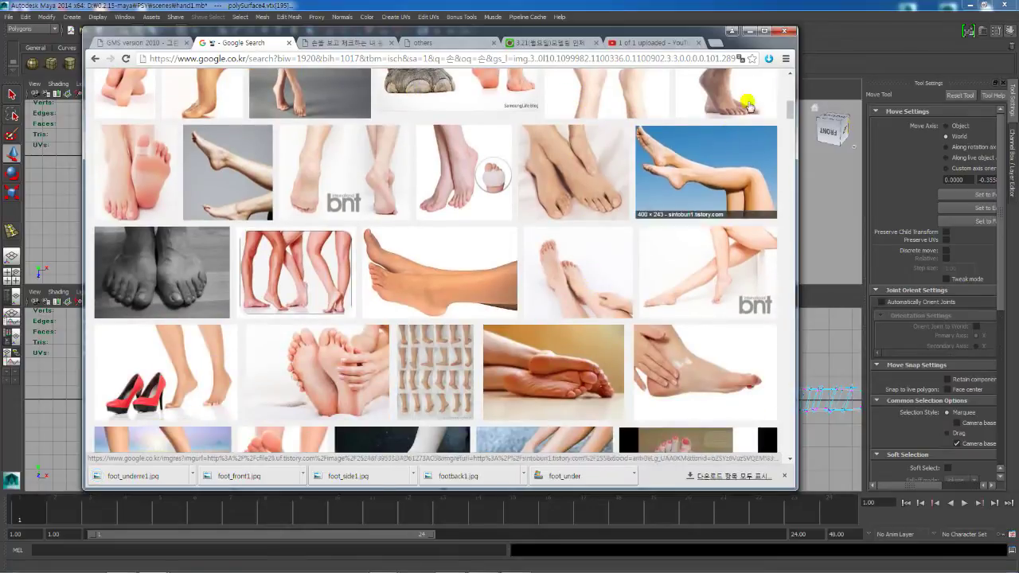
click(783, 31)
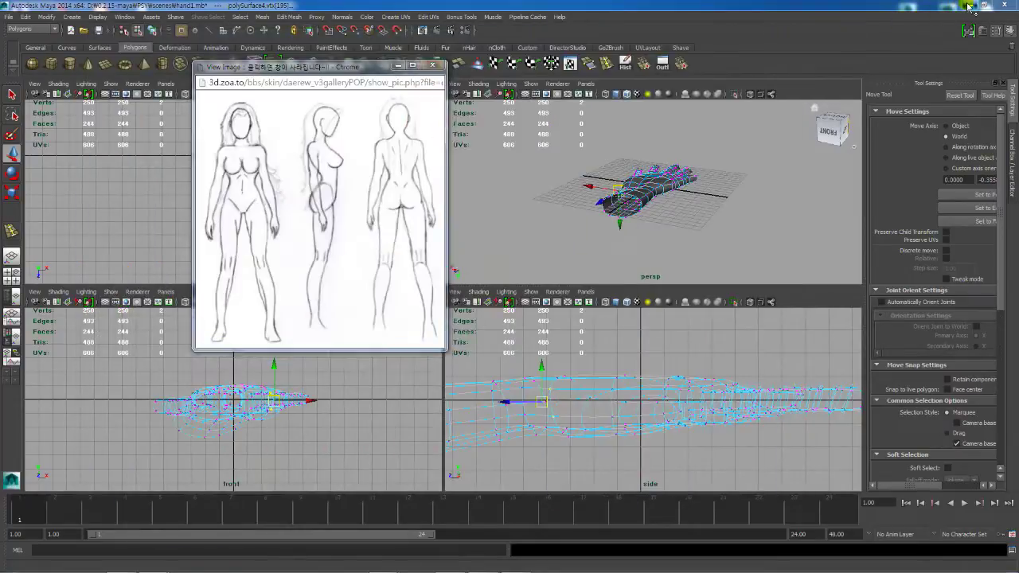
click(970, 5)
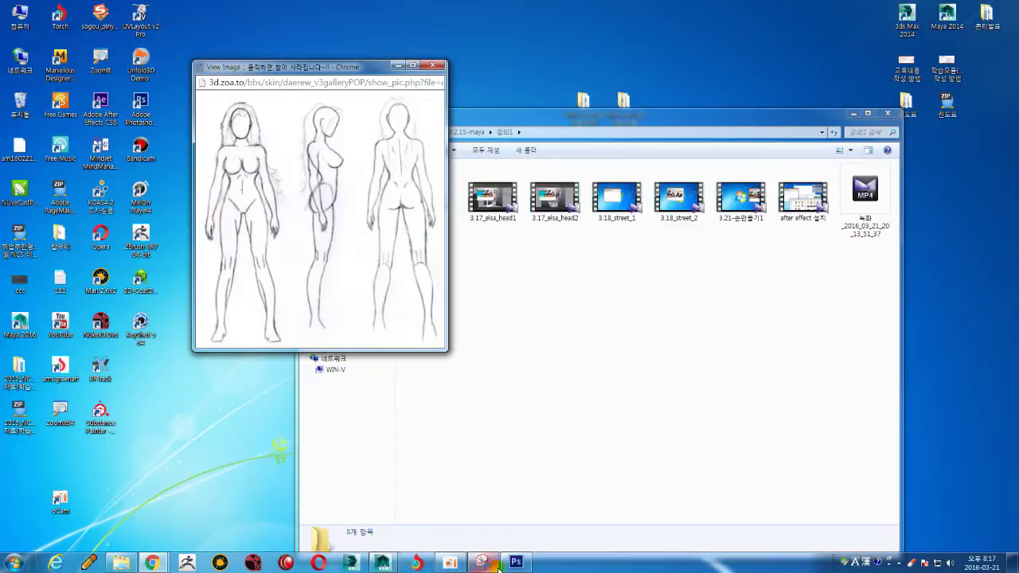
Step: Switch to Photoshop, move the hand1.jpg document out of the way and try to open foot_under from the sourceimages folder
click(516, 563)
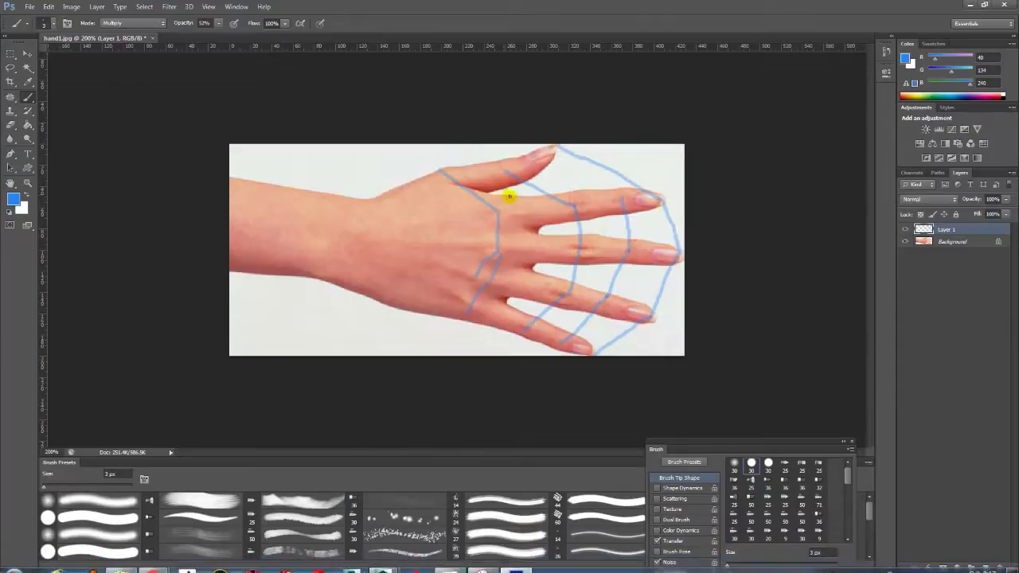
drag(137, 40, 154, 498)
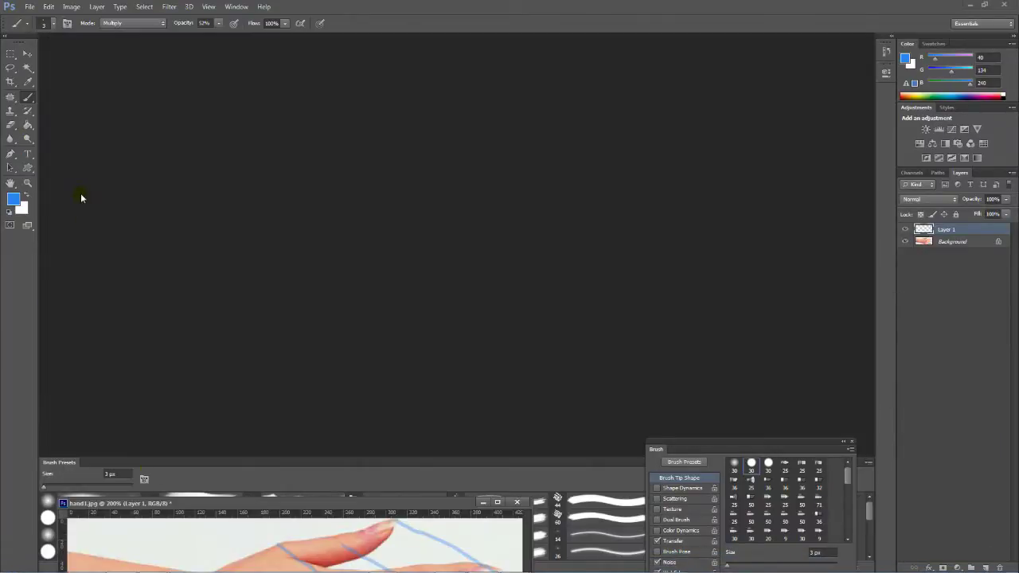
double_click(82, 198)
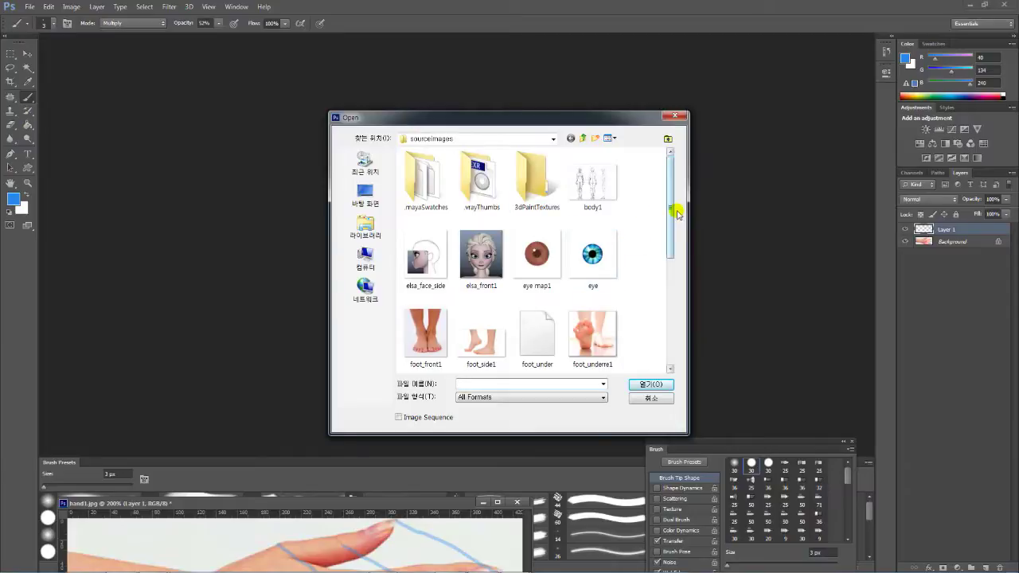
drag(674, 211, 673, 274)
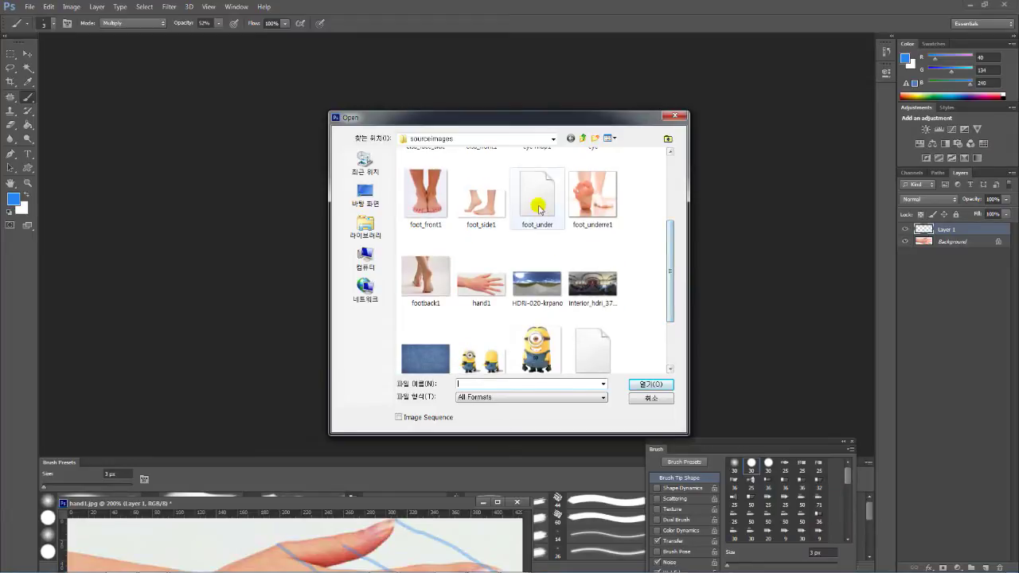
double_click(537, 192)
click(521, 221)
Step: Switch to the foot image search in Chrome, enlarge its window and look through the results for a clear sole view
mouse_move(485, 567)
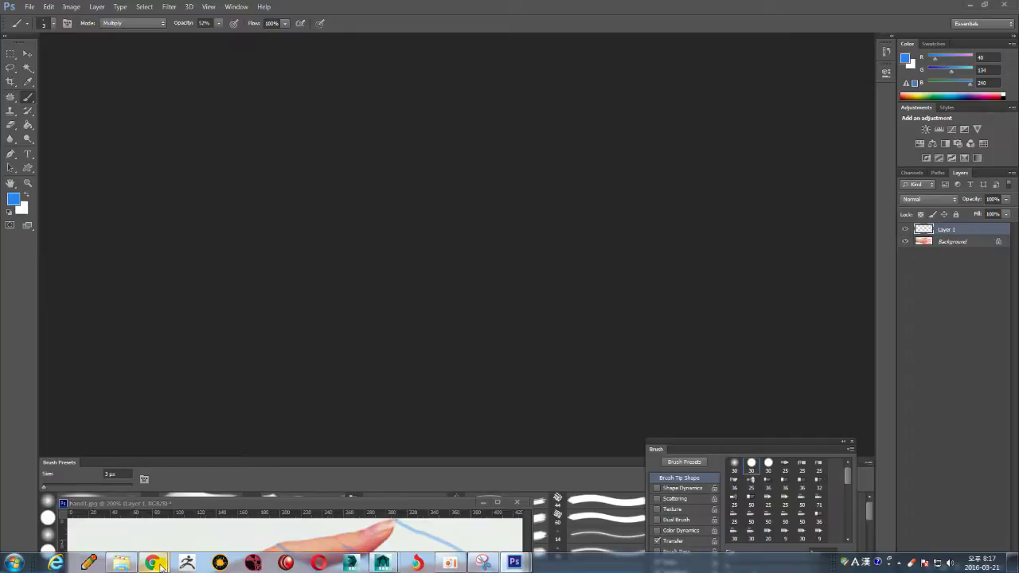
mouse_move(152, 563)
click(134, 509)
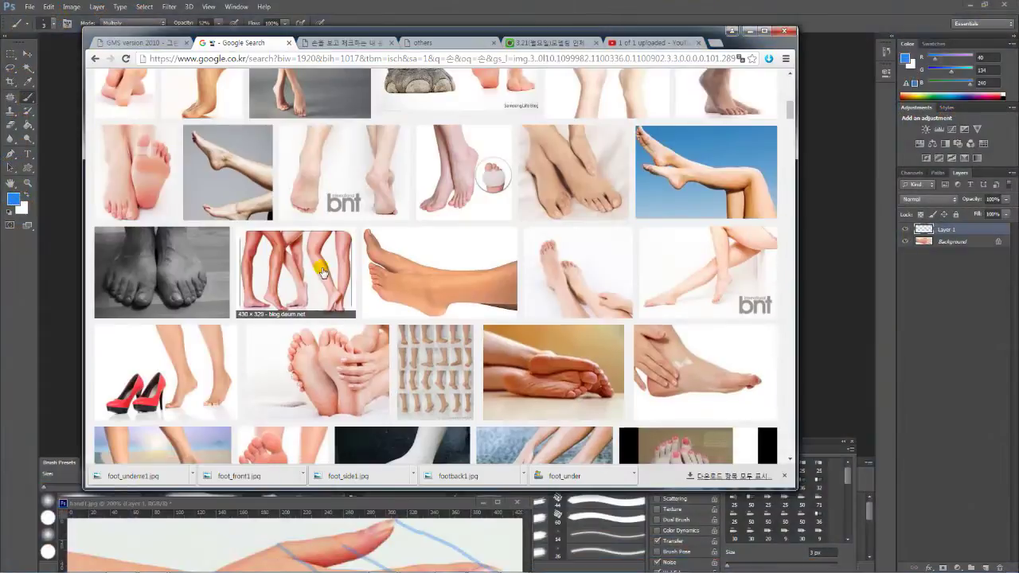
click(327, 267)
scroll(329, 273, up, 3)
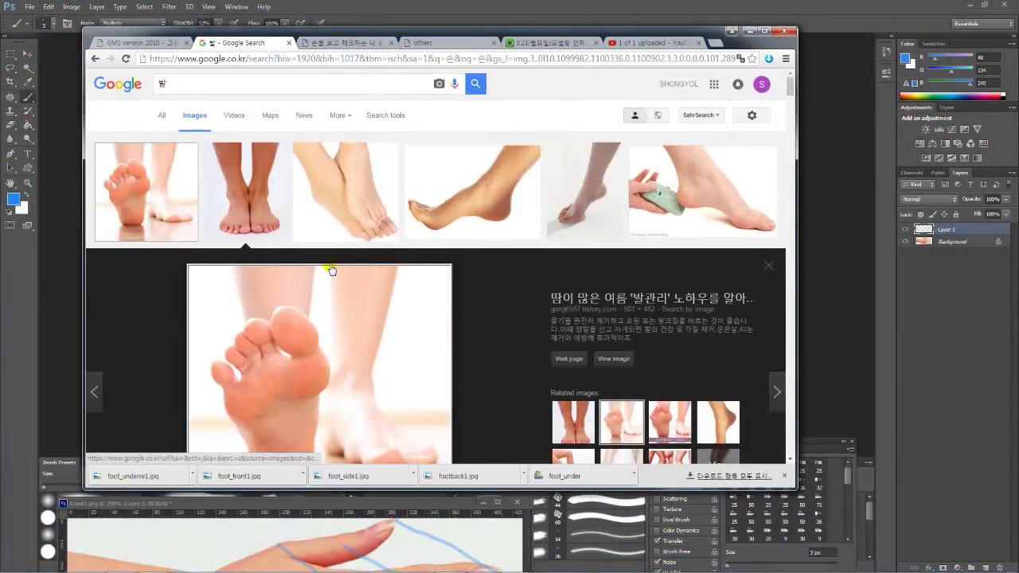
scroll(330, 269, down, 15)
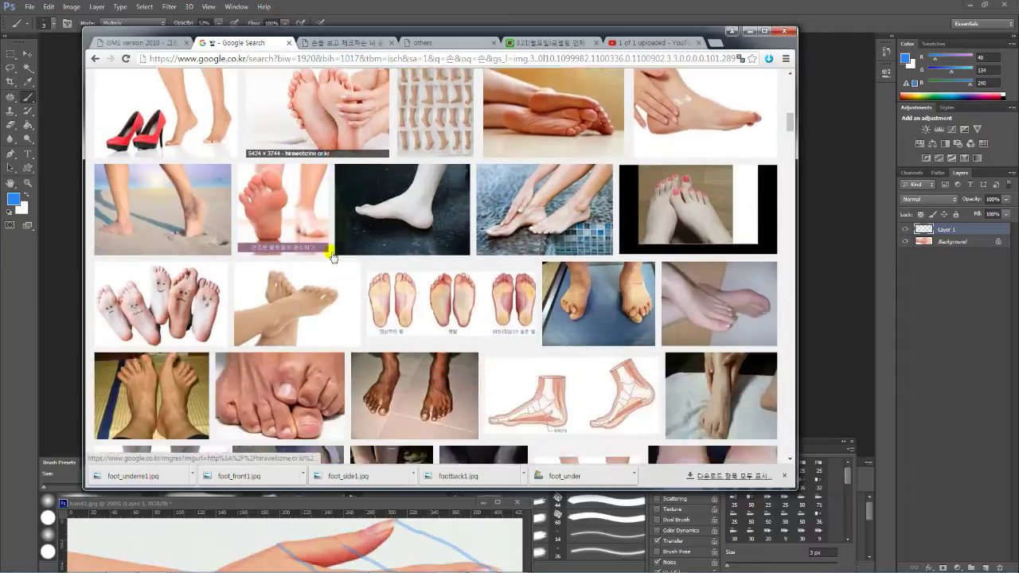
scroll(333, 256, down, 10)
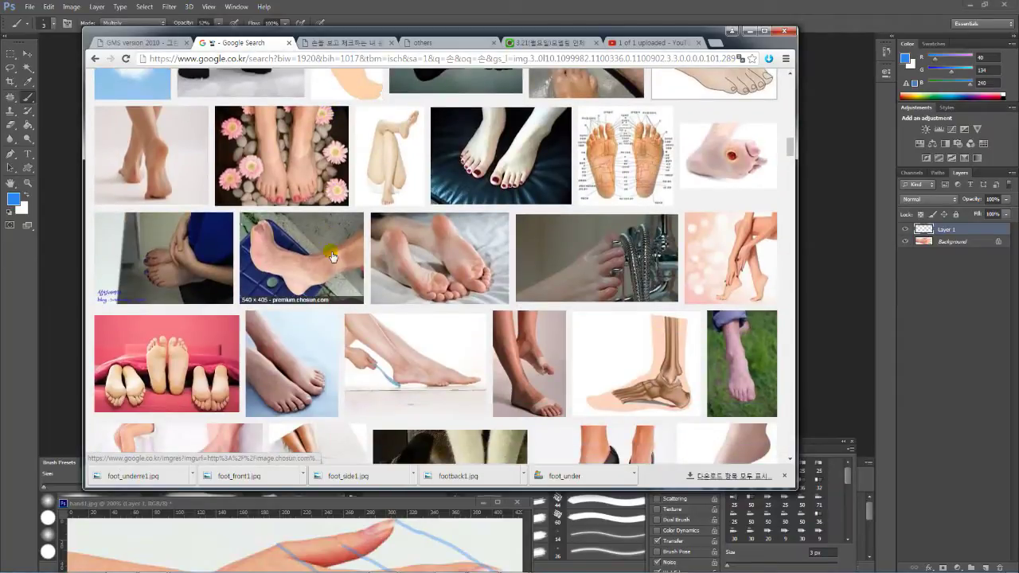
scroll(332, 257, down, 10)
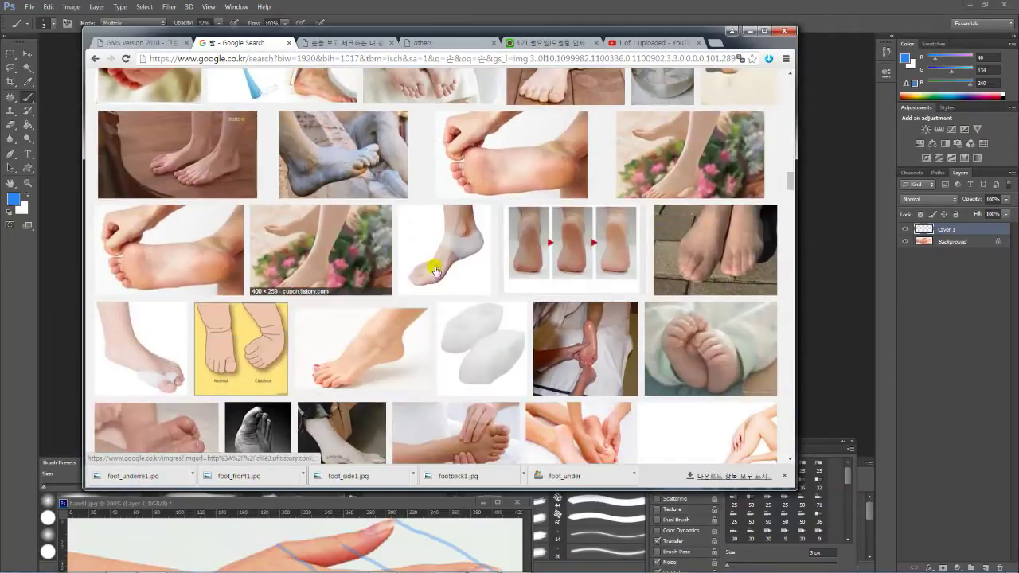
click(764, 32)
scroll(491, 279, up, 8)
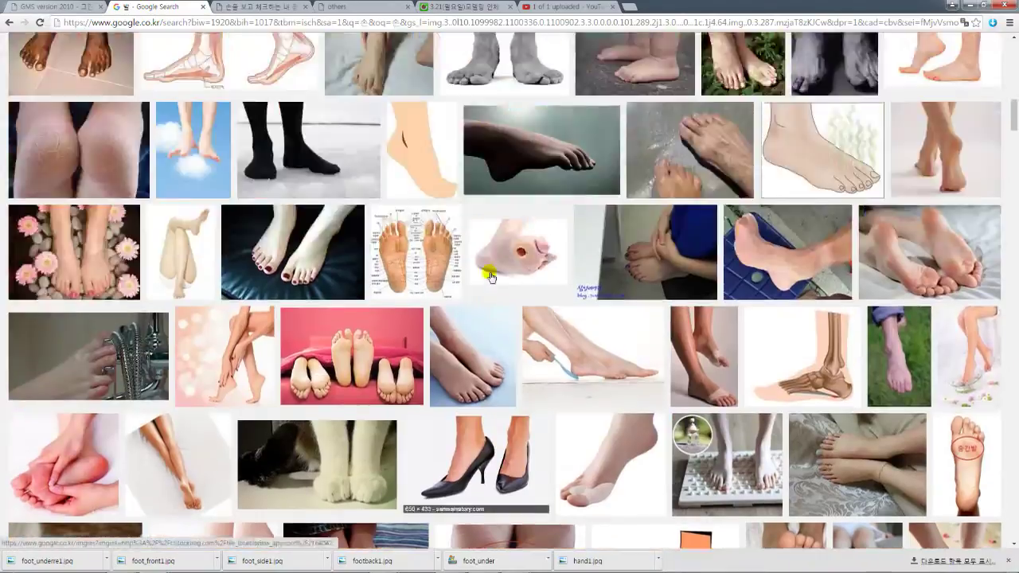
scroll(491, 277, up, 2)
scroll(490, 276, down, 2)
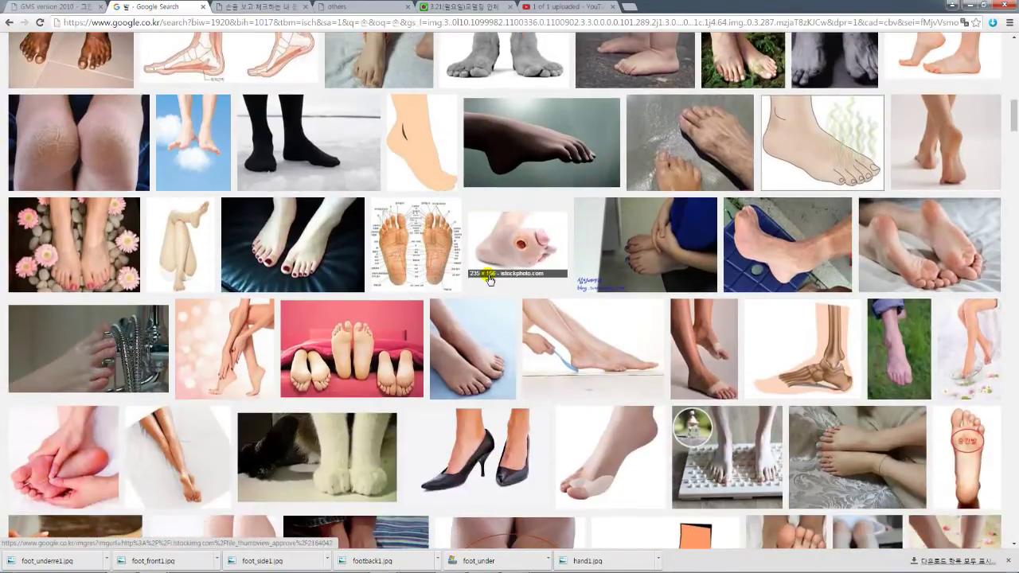
scroll(491, 278, up, 6)
Step: Preview the picture comparing three pairs of soles and save it to the sourceimages folder as foot_type
click(320, 313)
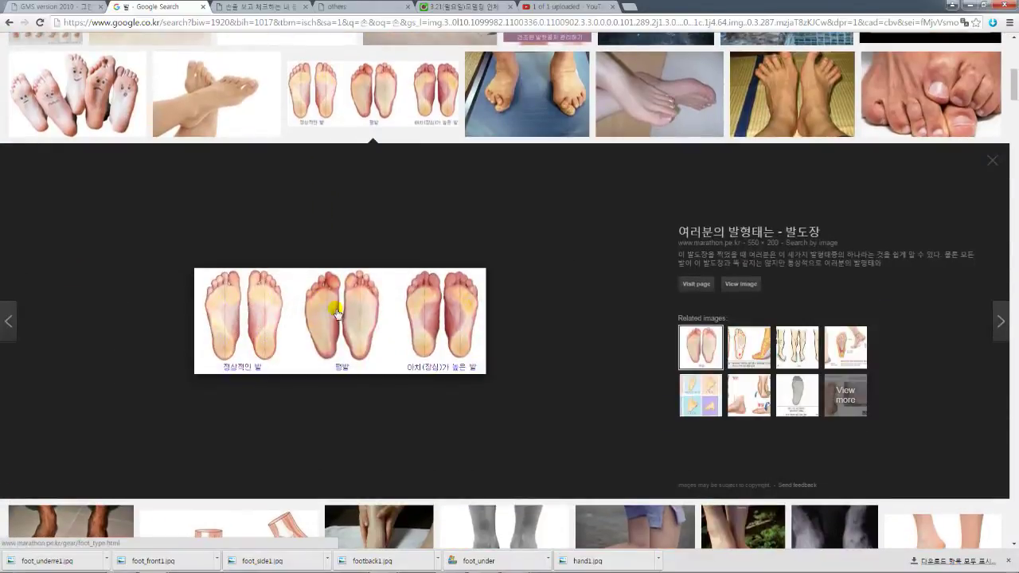
right_click(258, 315)
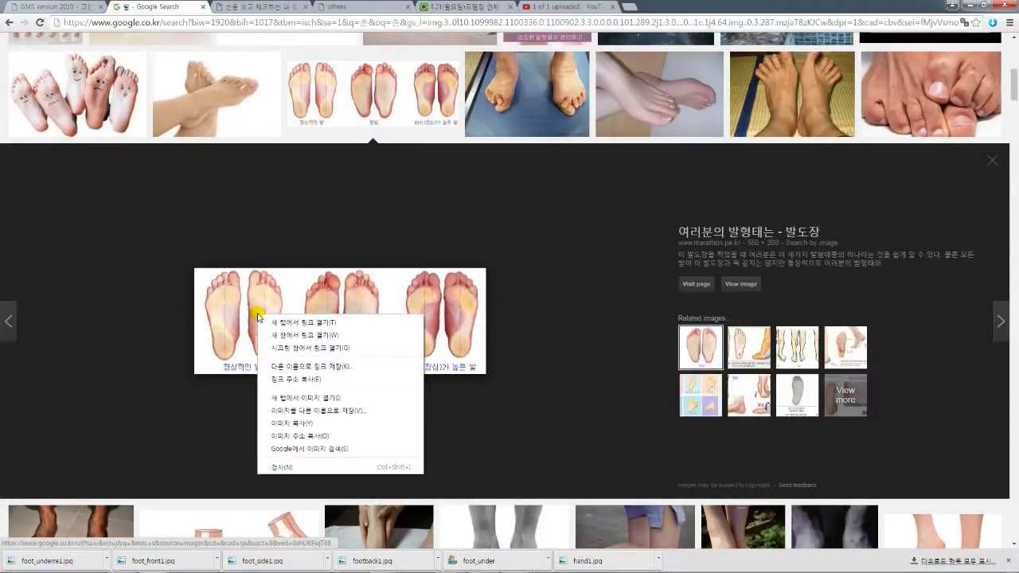
click(319, 411)
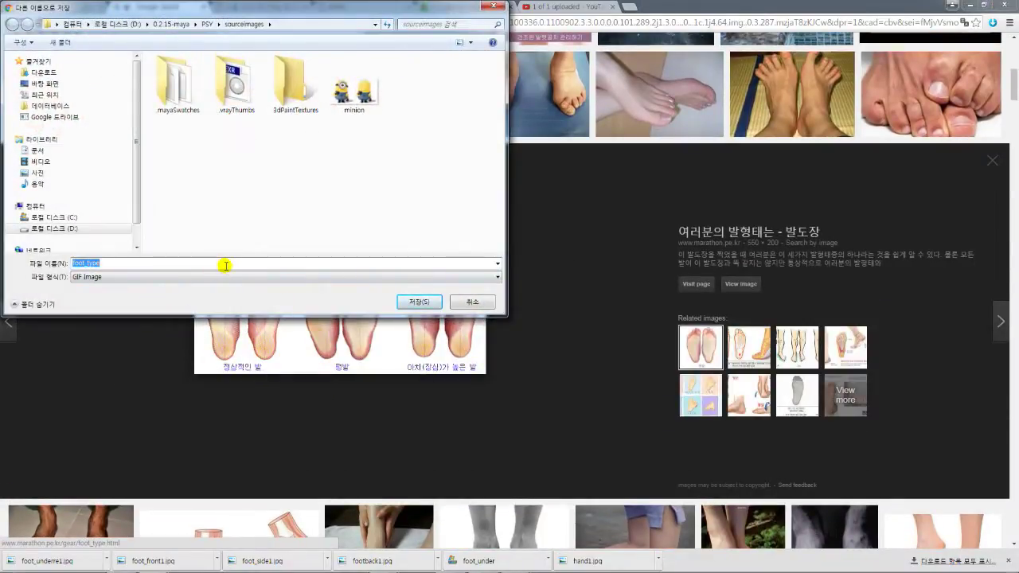
click(417, 303)
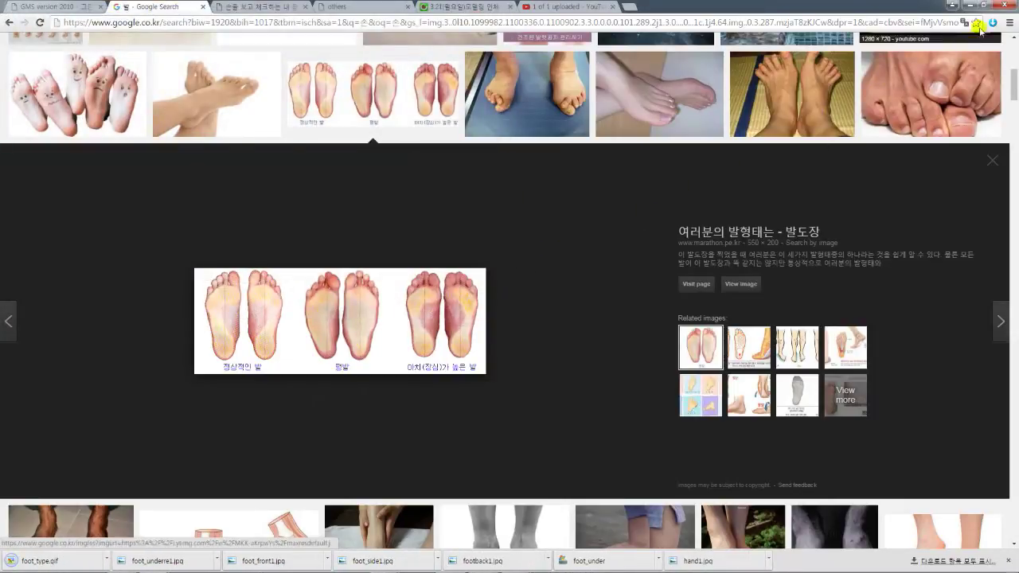
Step: Return to Photoshop and open foot_type from the sourceimages folder
click(967, 5)
key(ctrl+o)
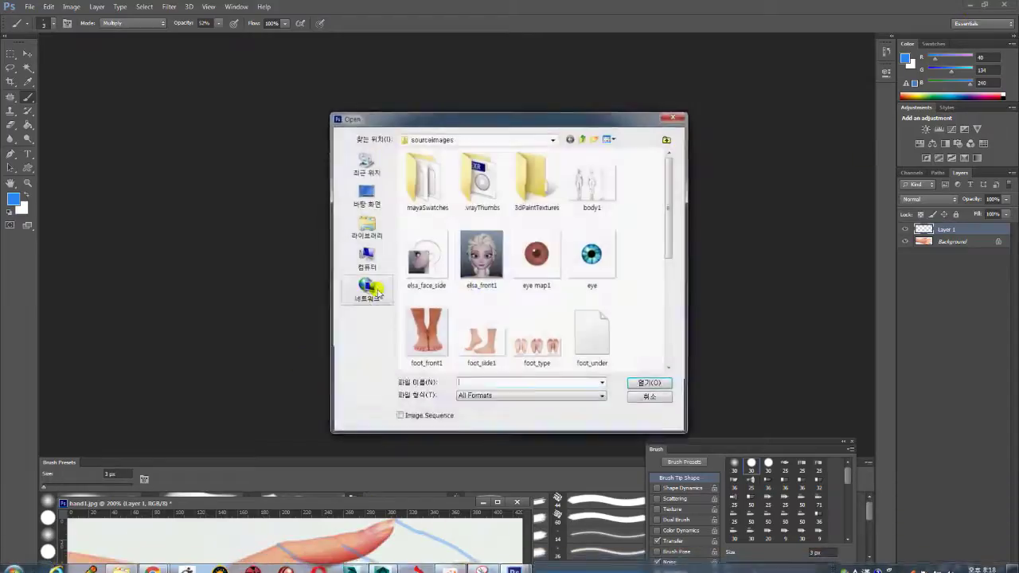
double_click(528, 354)
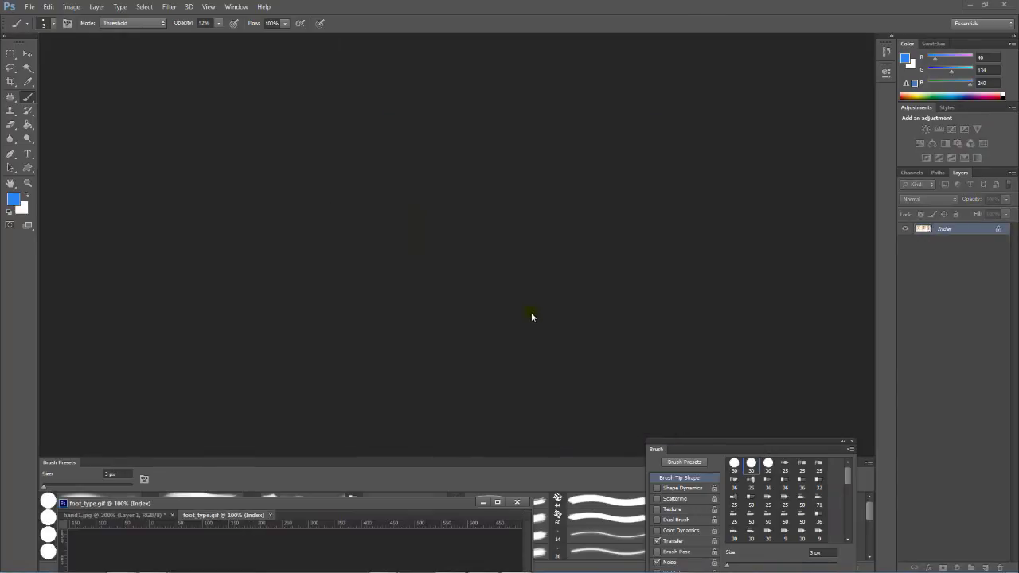
key(ctrl+o)
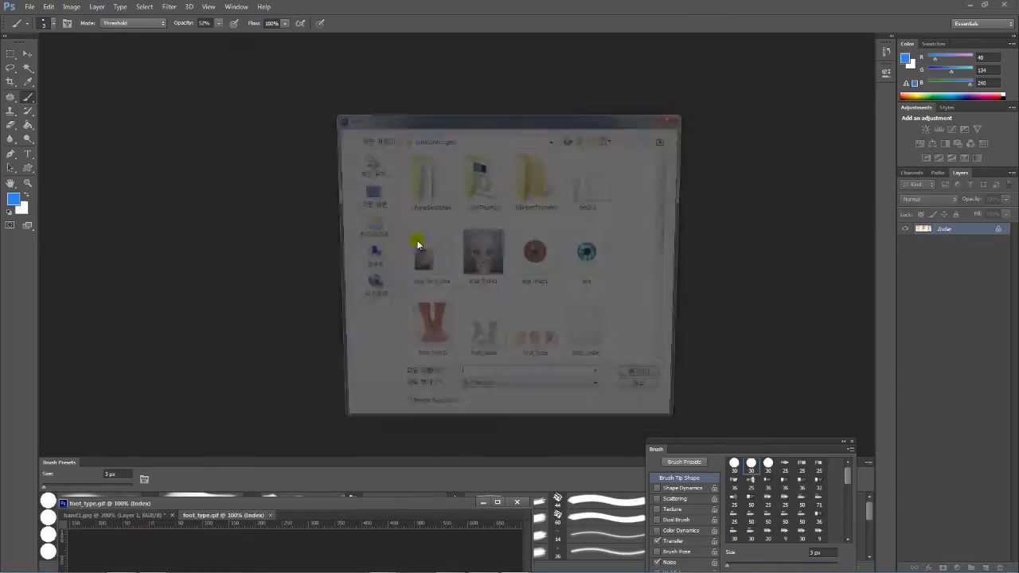
double_click(529, 352)
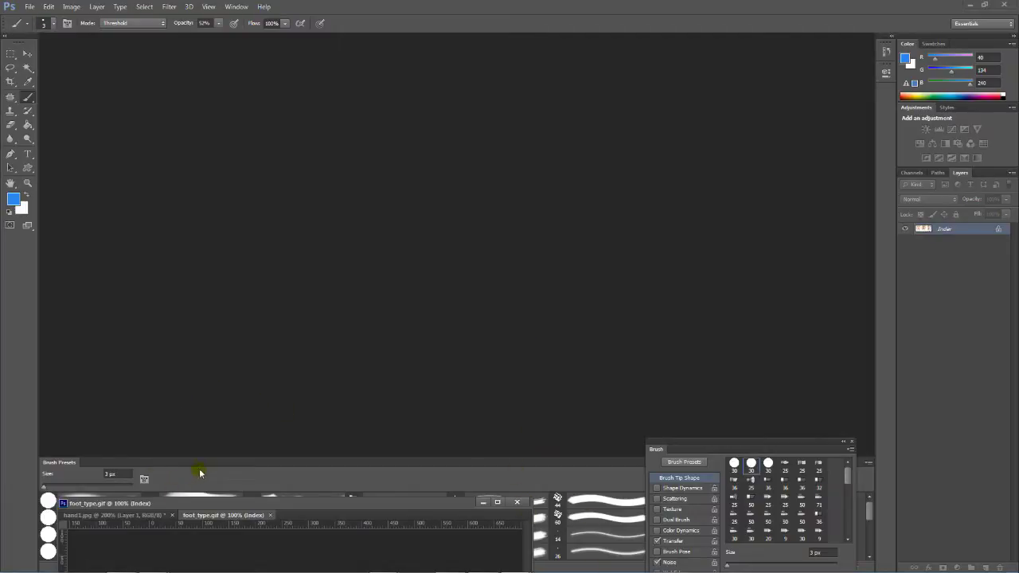
Step: Separate foot_type.gif into its own floating document window and minimize the hand1.jpg document, keeping it open
drag(208, 509, 335, 95)
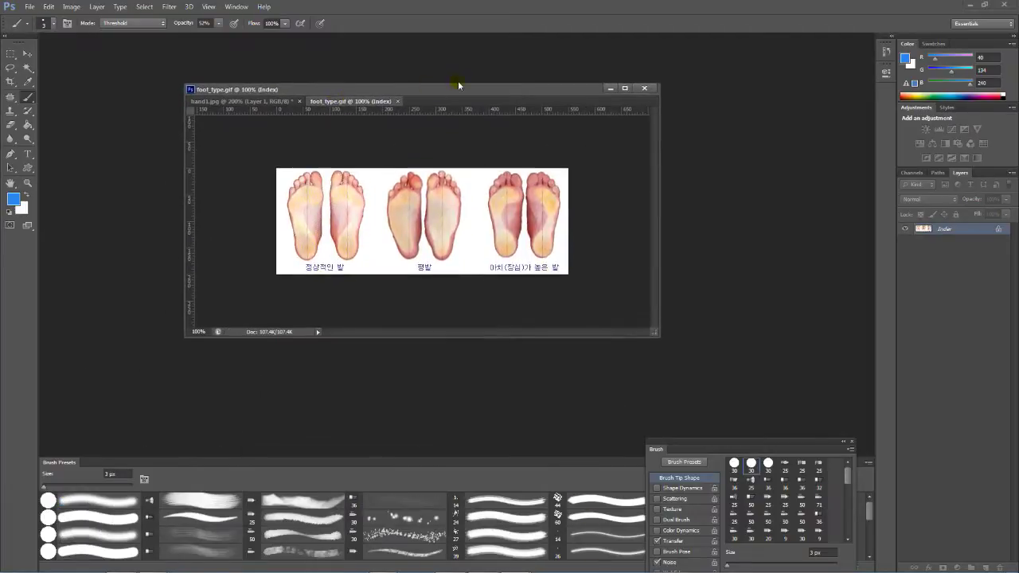
click(625, 88)
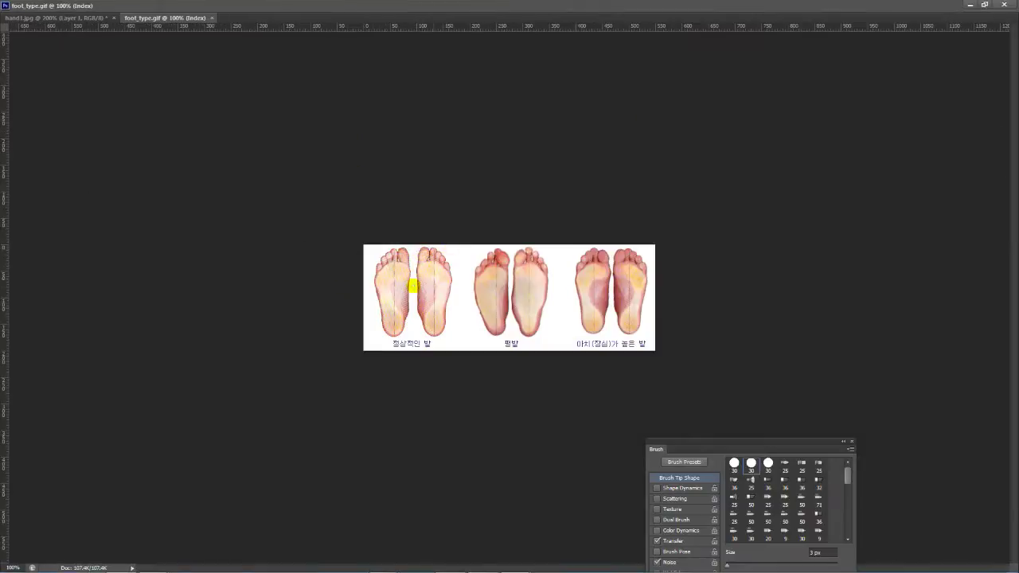
drag(188, 27, 238, 51)
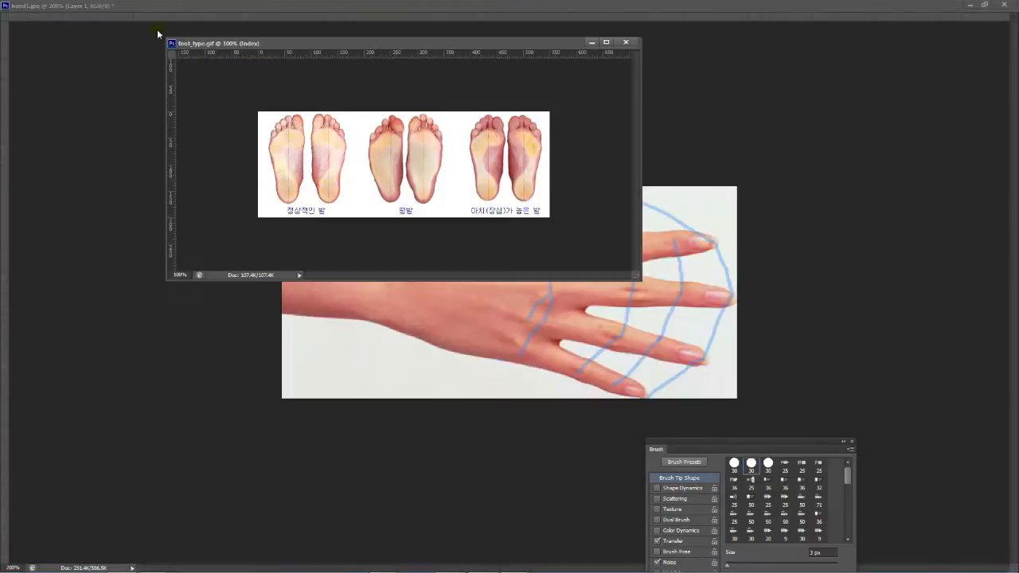
click(1004, 5)
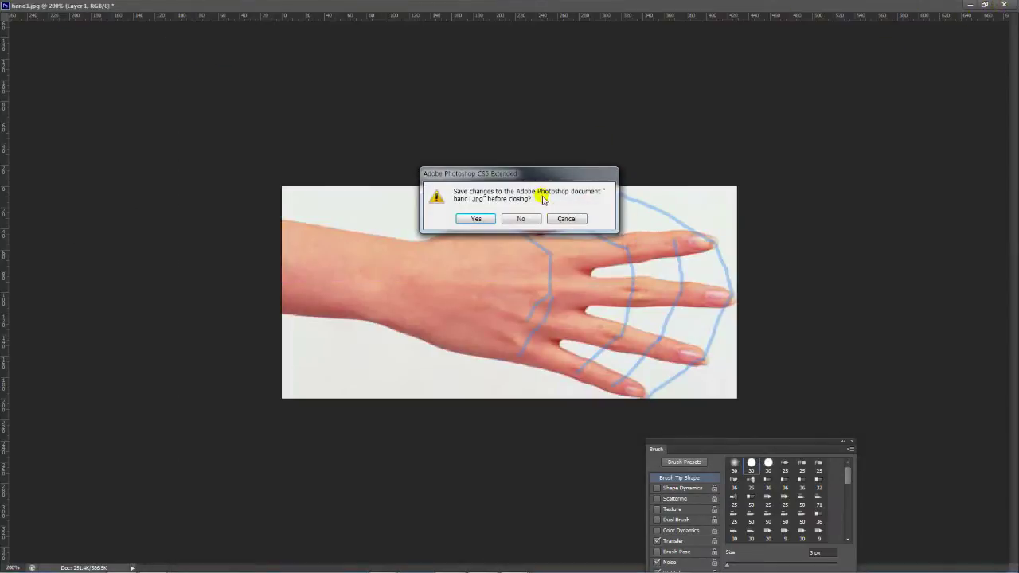
click(568, 219)
click(968, 7)
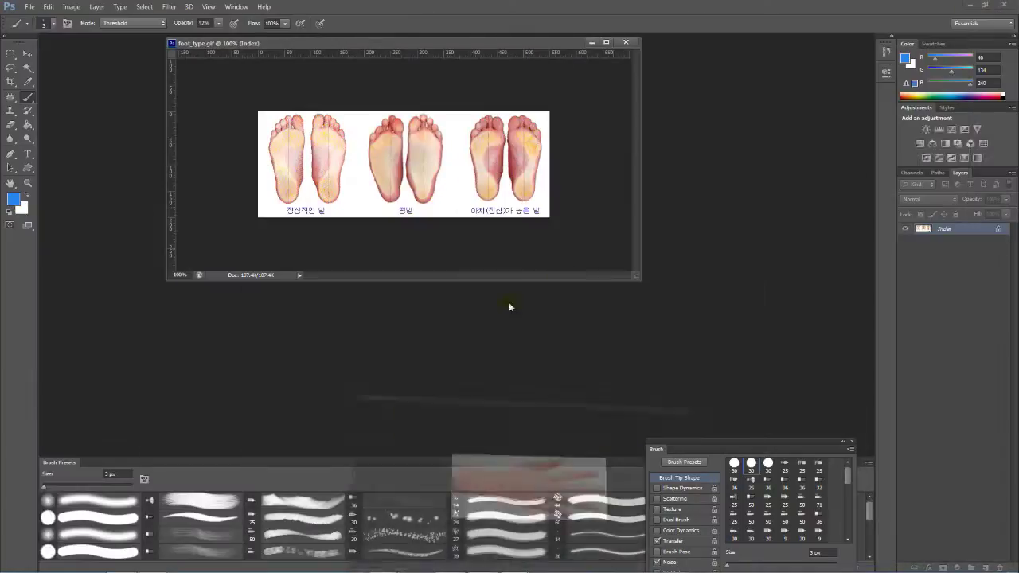
Step: Enlarge the foot_type.gif window and magnify the image to 300% with the first pair of soles in view
drag(634, 274, 827, 427)
click(27, 183)
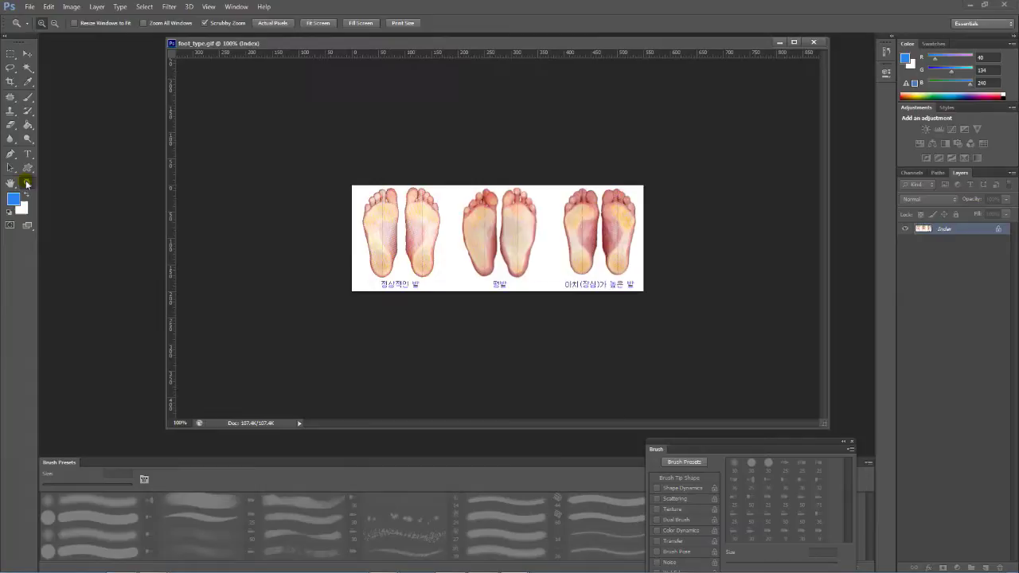
click(390, 238)
click(390, 238)
key(h)
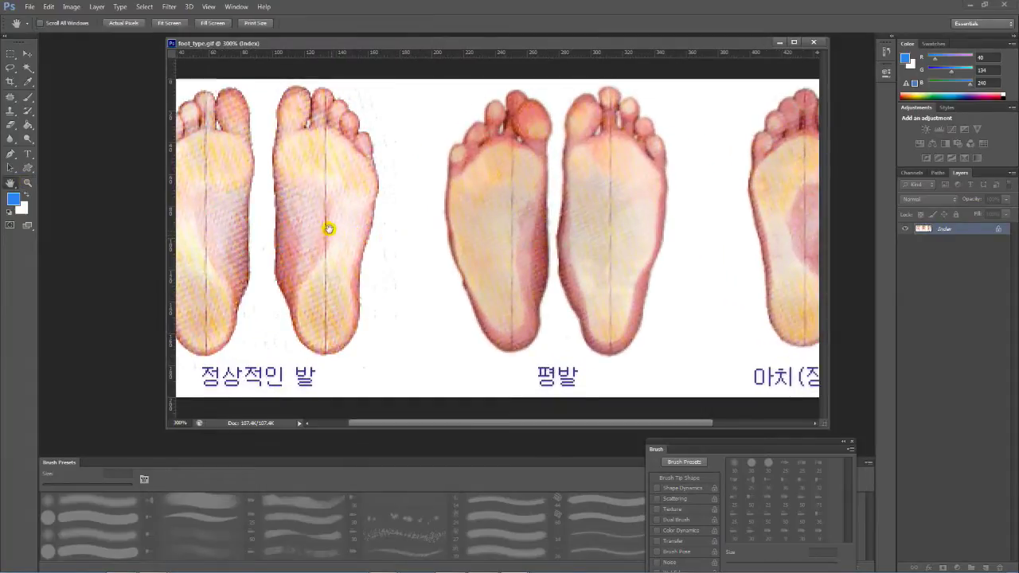
drag(329, 228, 501, 246)
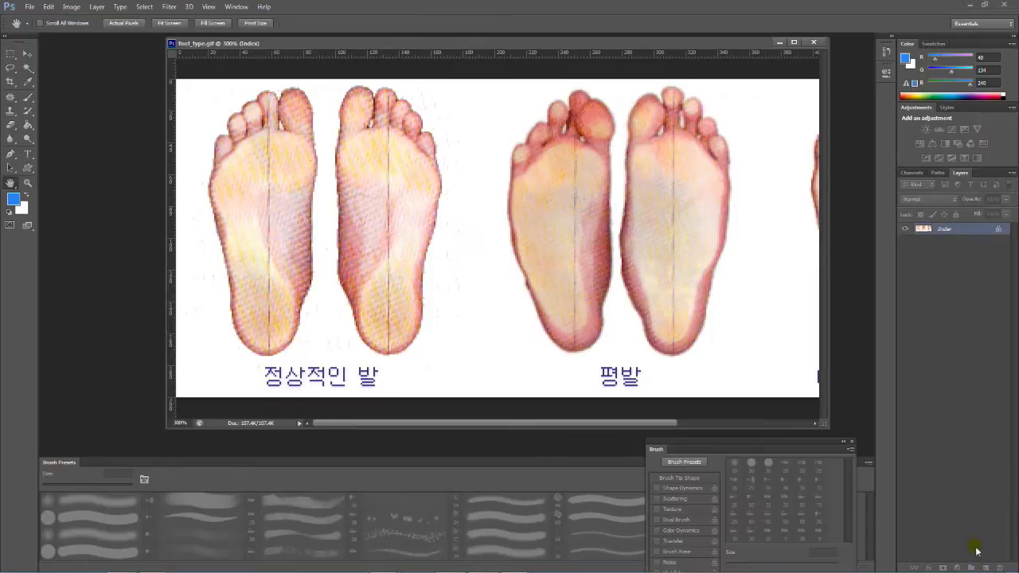
Step: Try a straight vertical brush line from heel to toes through the leftmost sole, and undo the stroke
click(27, 102)
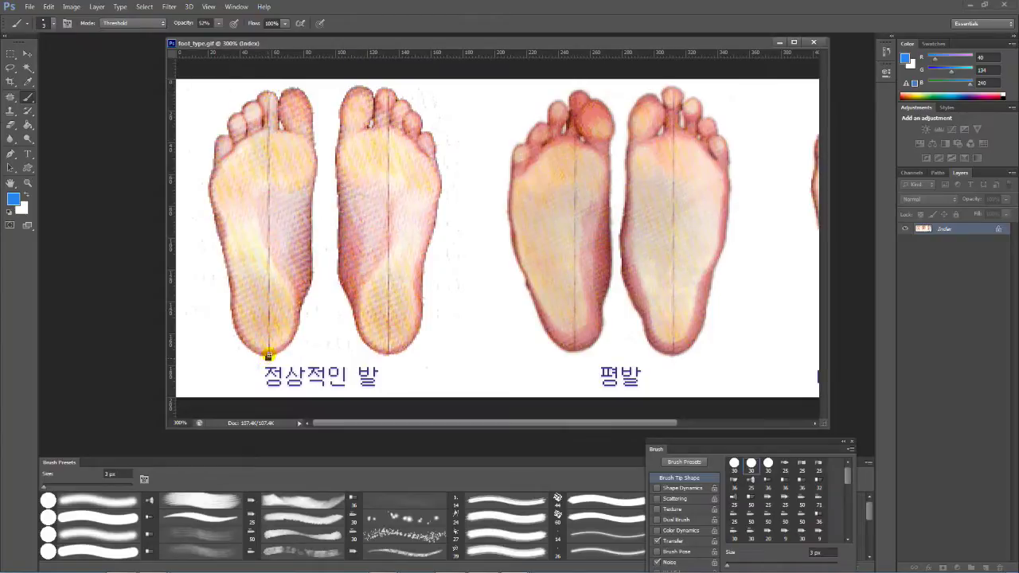
drag(268, 356, 269, 341)
key(ctrl+z)
drag(270, 360, 270, 84)
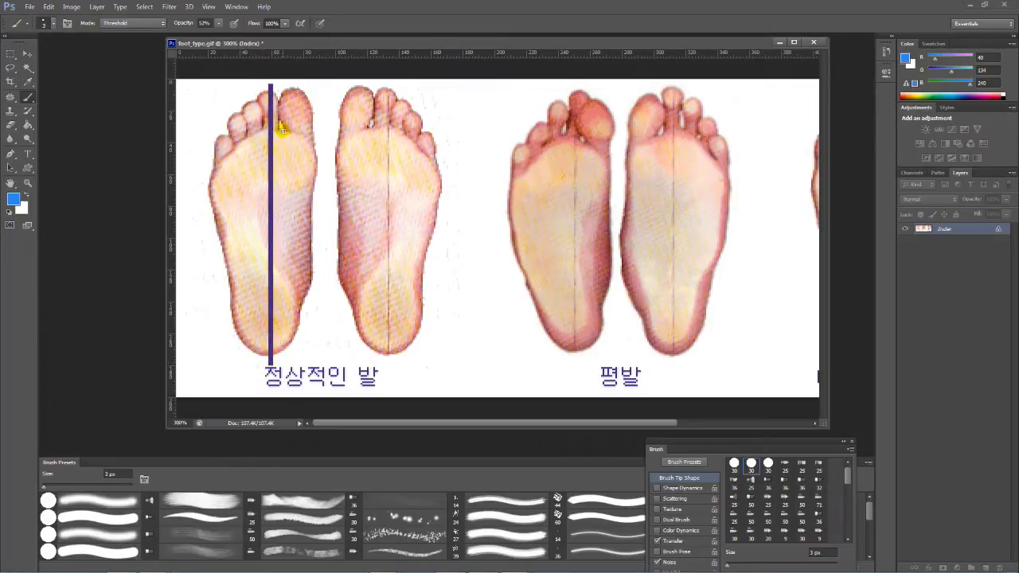
key(ctrl+z)
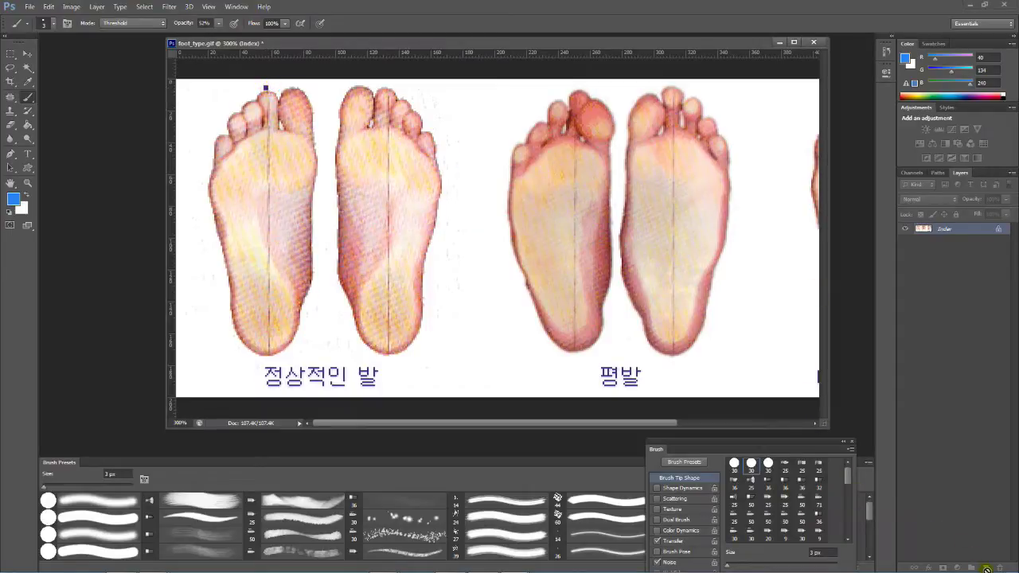
Step: Convert the foot_type image to RGB Color mode and add a new empty layer above the background
click(71, 6)
mouse_move(83, 32)
mouse_move(137, 19)
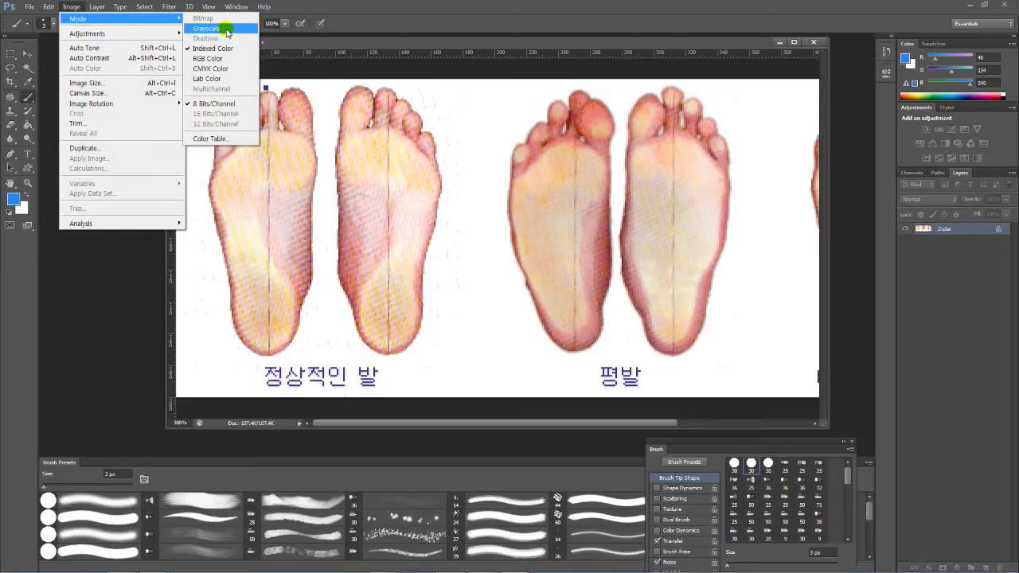
click(219, 58)
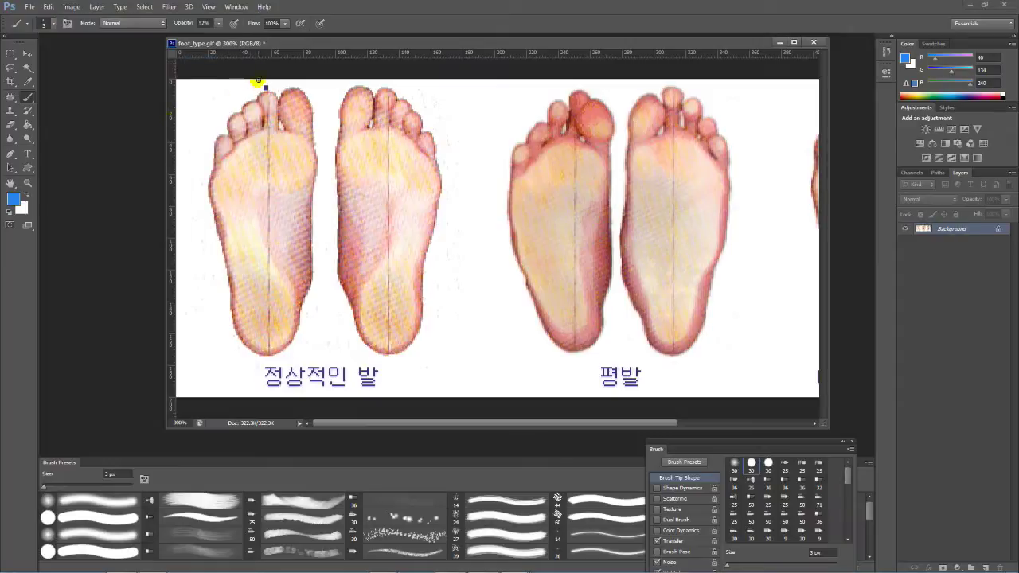
click(987, 568)
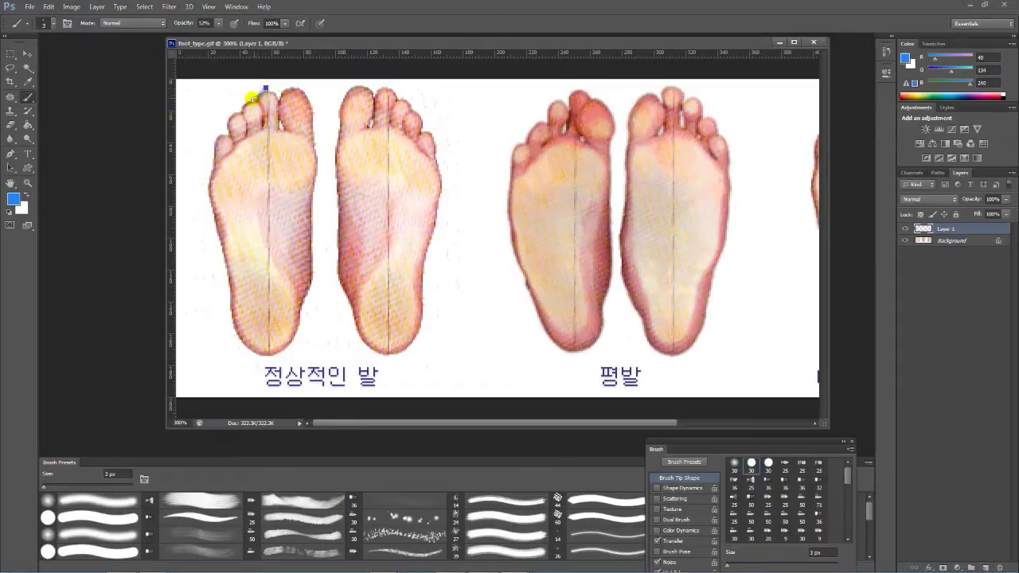
Step: Trace a simplified angular outline around the leftmost sole with blue brush strokes on Layer 1, and add an empty layer above it
drag(227, 119, 215, 129)
key(ctrl+z)
drag(265, 89, 220, 137)
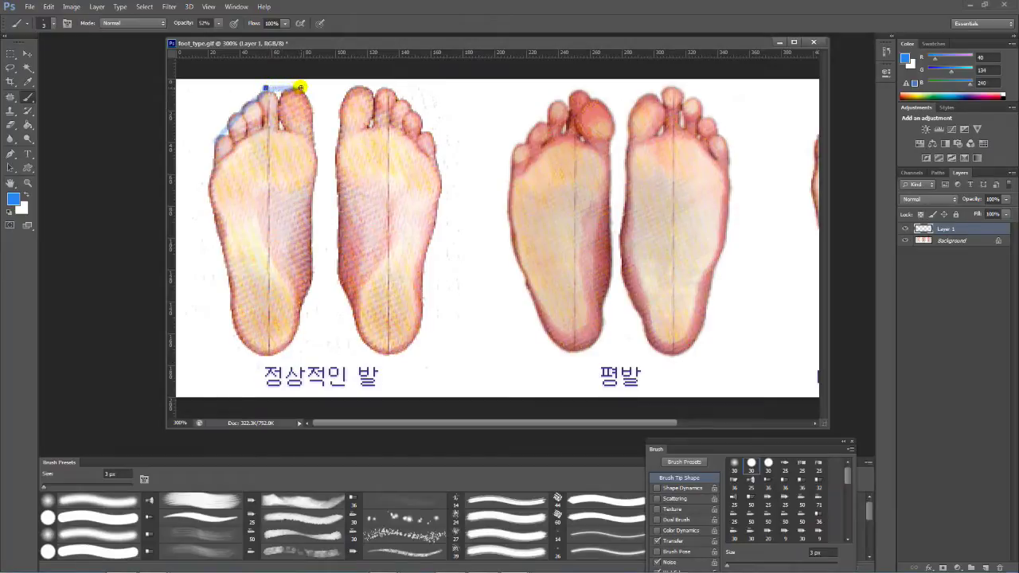
drag(298, 86, 307, 95)
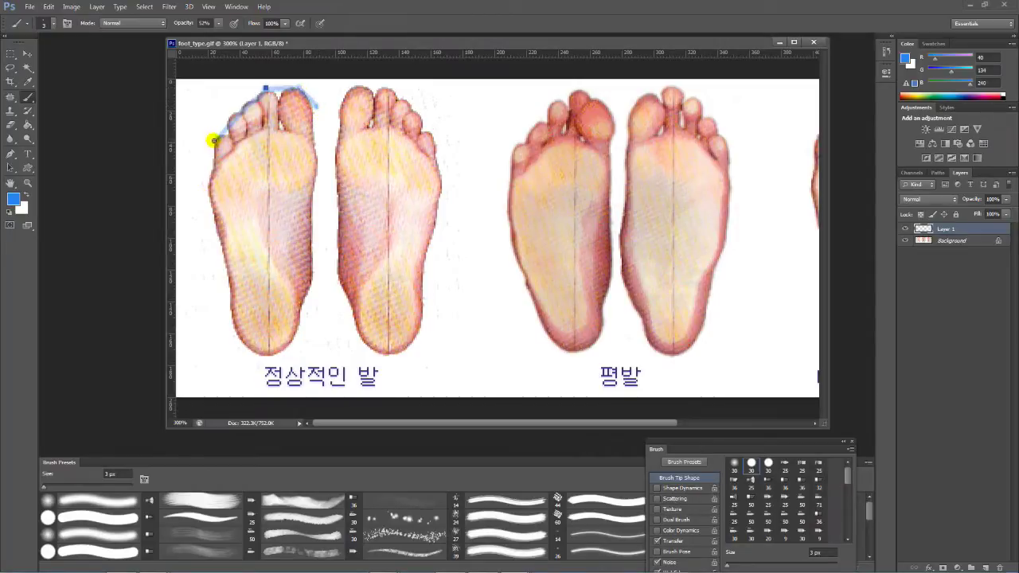
drag(211, 140, 204, 178)
drag(316, 109, 320, 151)
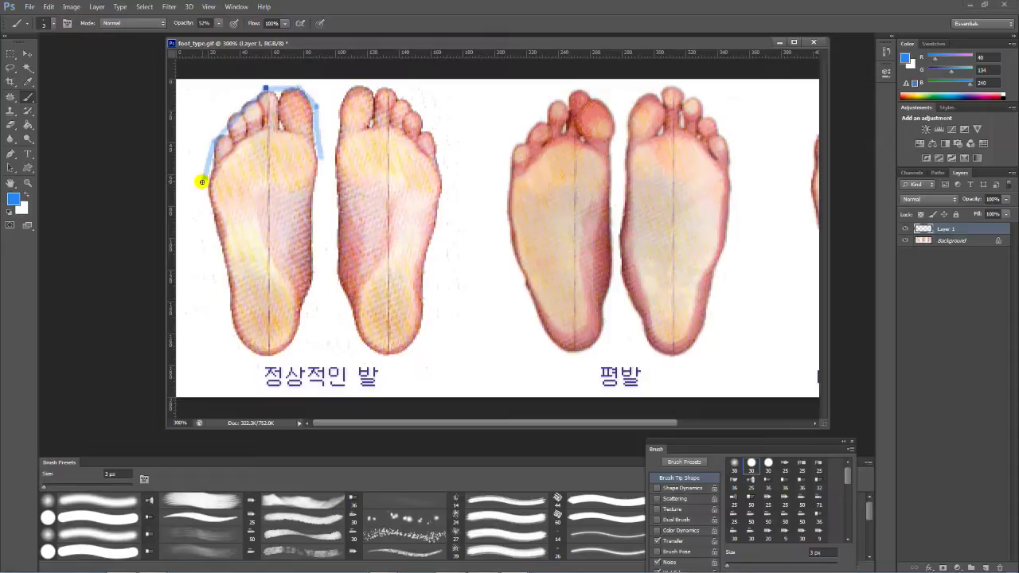
mouse_move(252, 358)
mouse_down()
mouse_move(280, 356)
mouse_move(301, 330)
mouse_up()
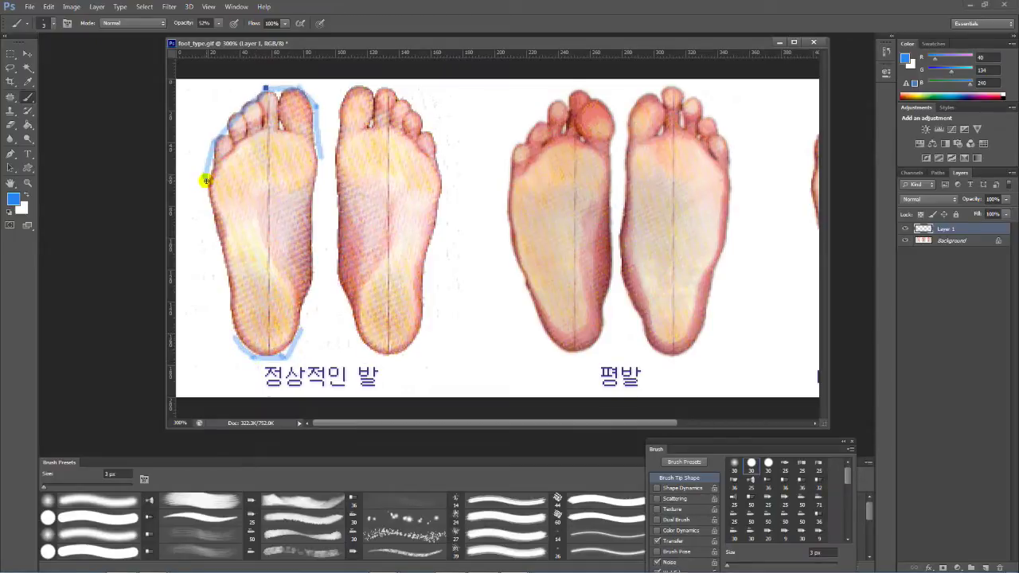
mouse_move(206, 181)
mouse_down()
mouse_move(234, 331)
mouse_move(303, 334)
mouse_up()
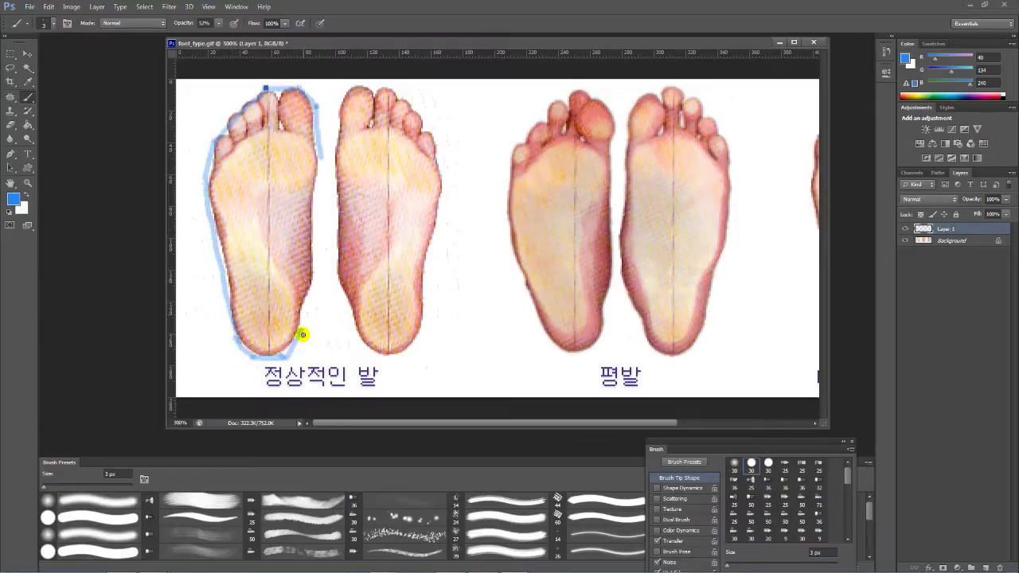
drag(303, 299, 322, 160)
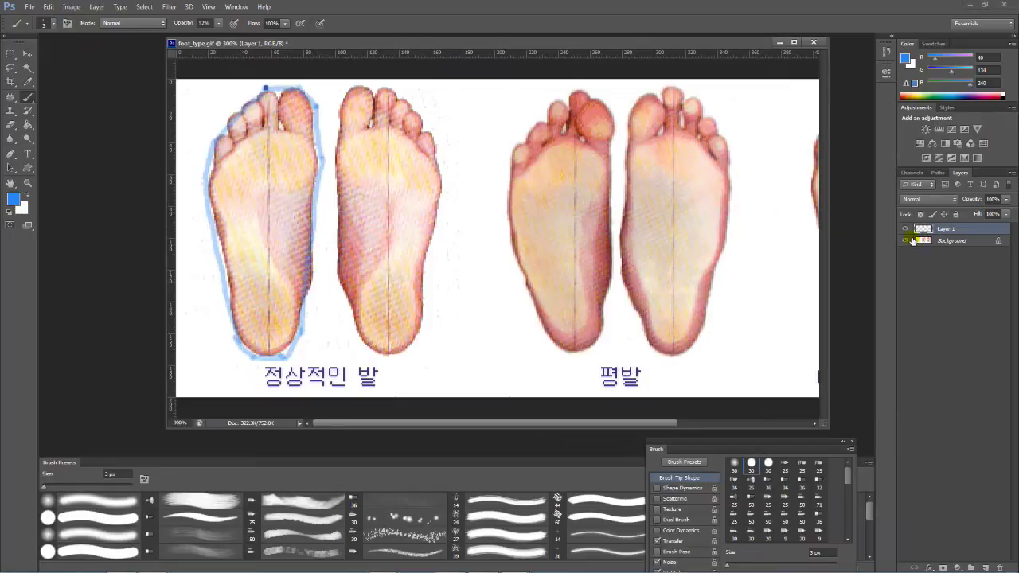
click(987, 568)
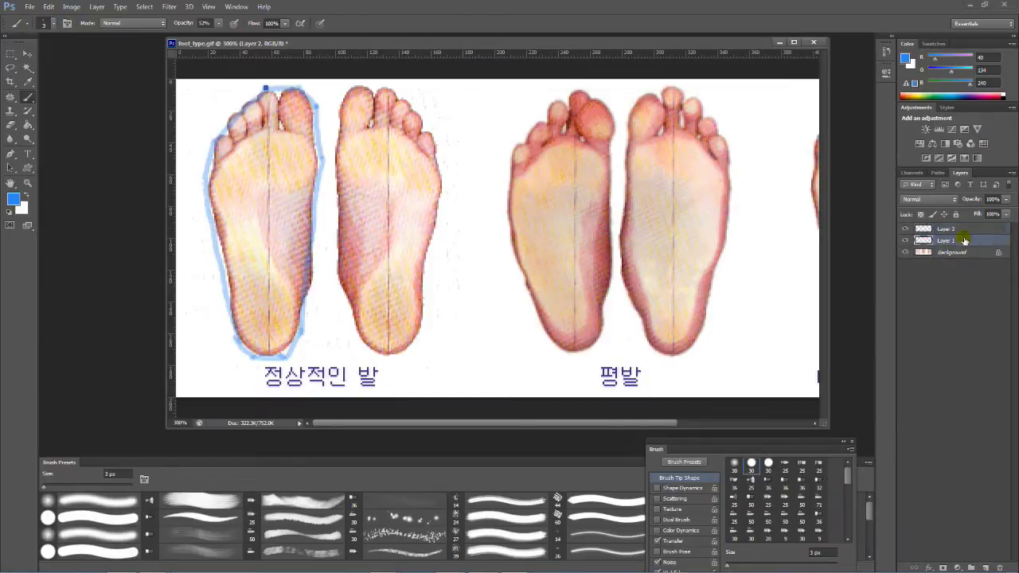
key(alt+BackSpace)
key(ctrl+BackSpace)
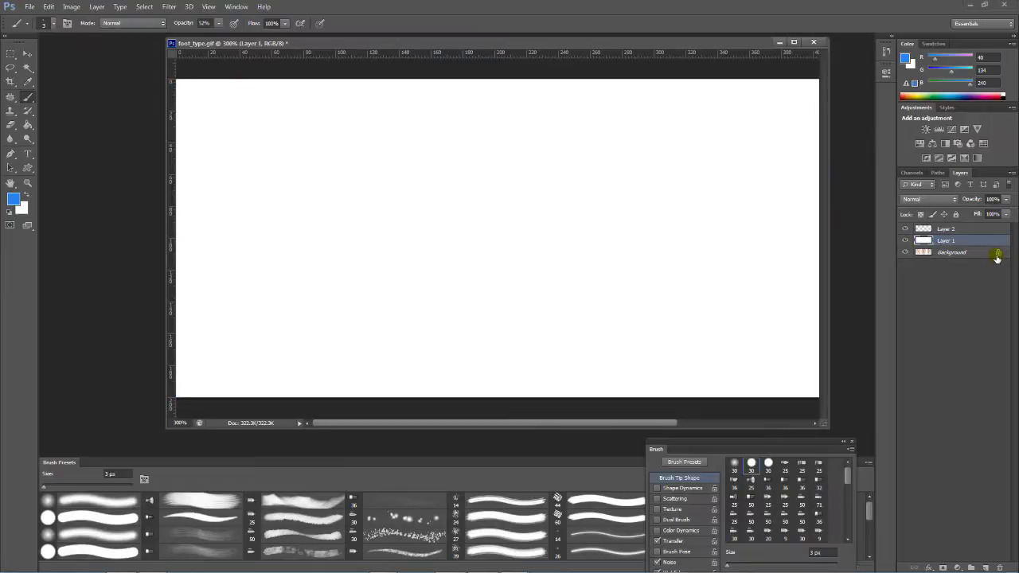
key(alt+BackSpace)
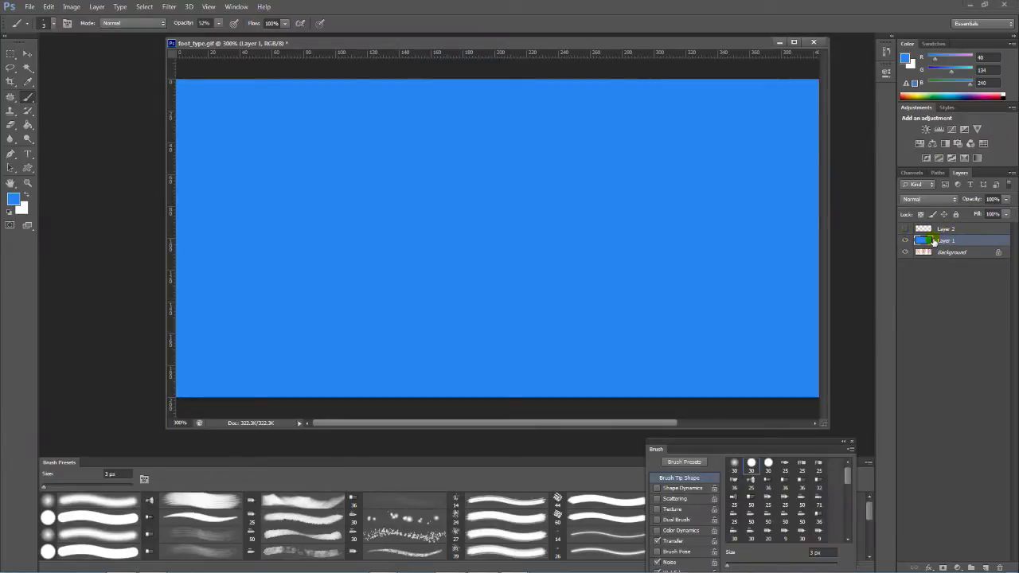
key(ctrl+alt+z)
key(ctrl+alt+z)
key(ctrl+alt+z)
key(ctrl+alt+z)
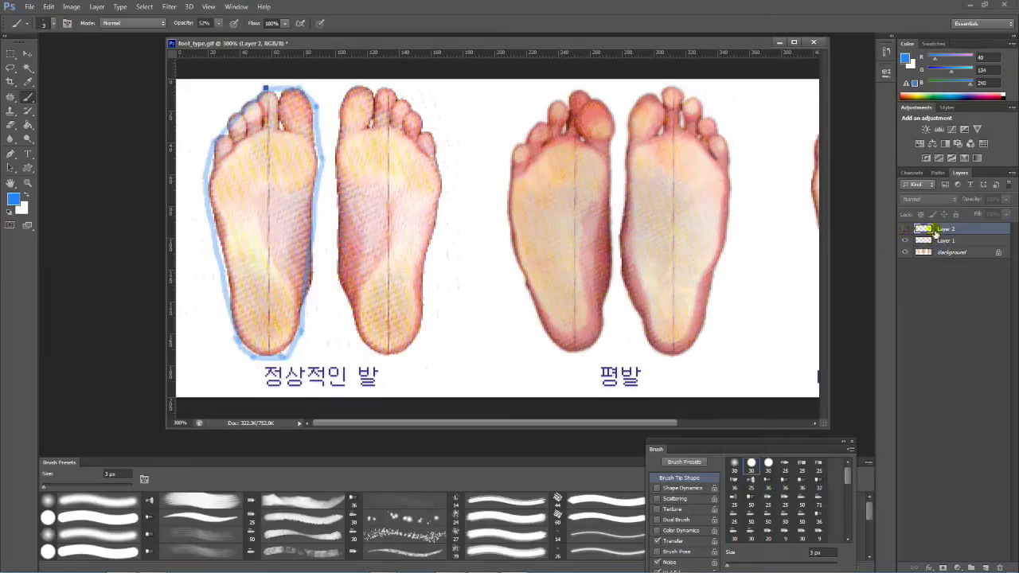
Step: Place Layer 2 beneath the outline layer, fill it with white to show the outline alone, and hide it
drag(936, 231, 915, 248)
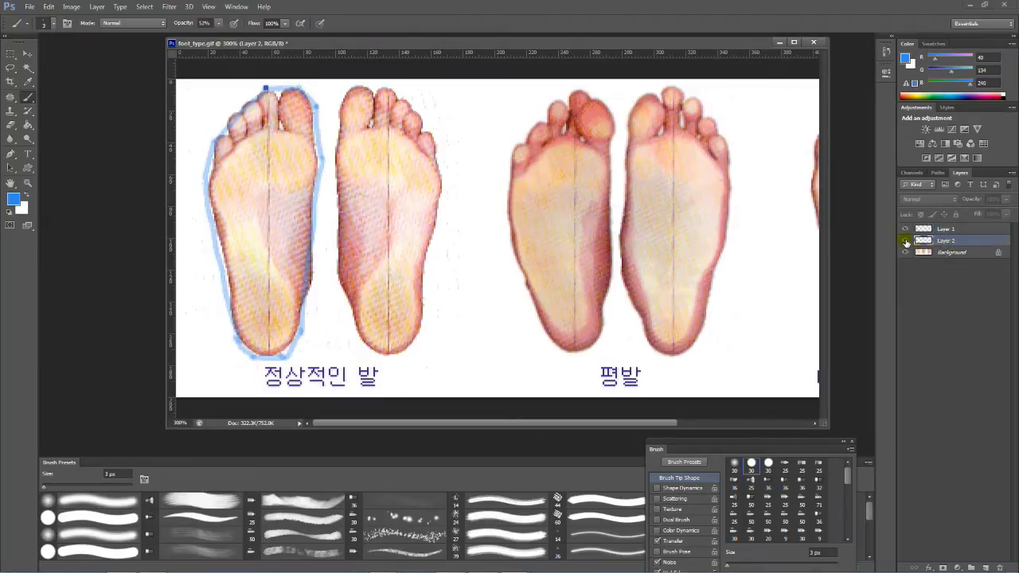
click(905, 241)
key(alt+BackSpace)
key(ctrl+BackSpace)
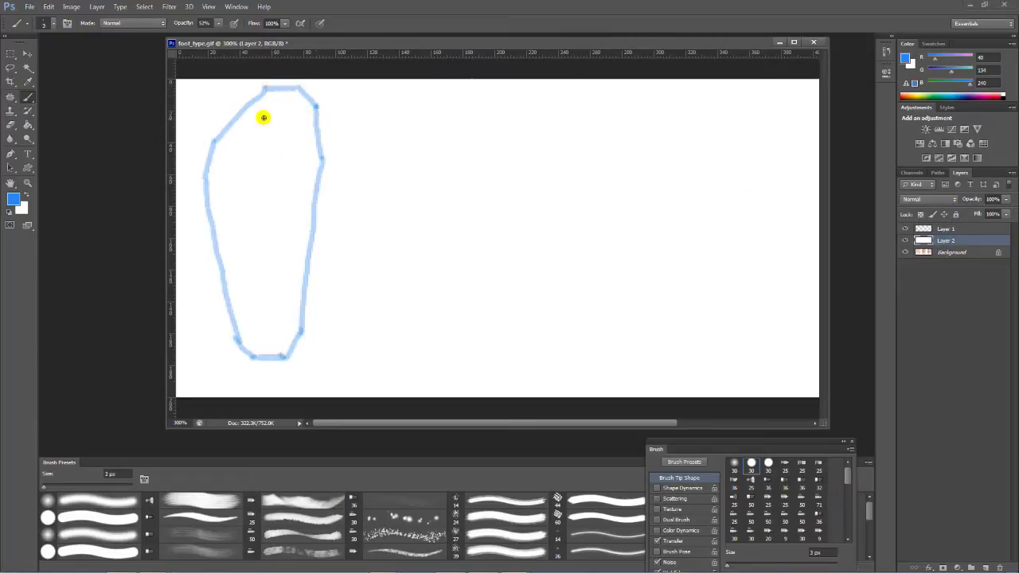
click(905, 251)
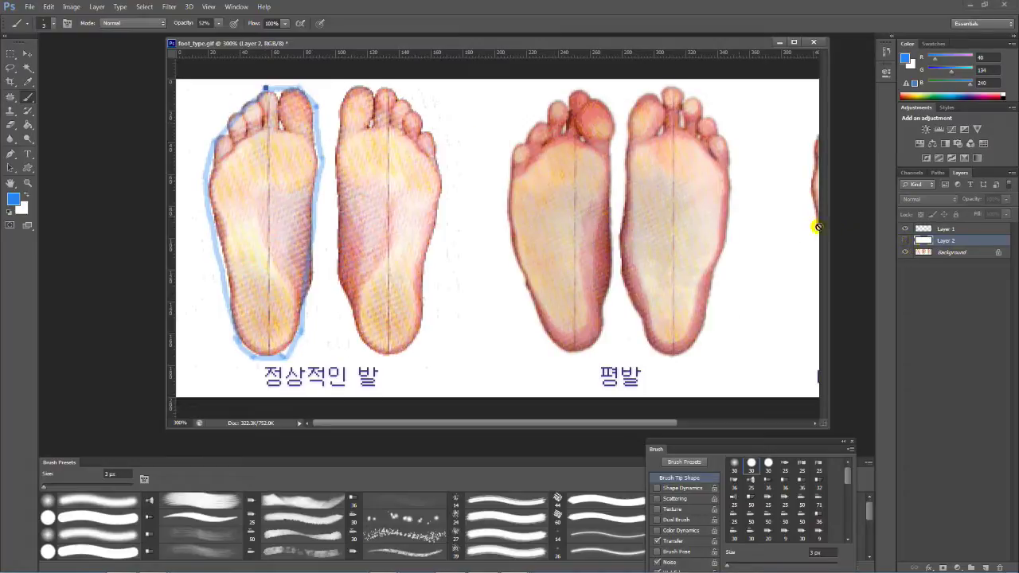
Step: On a new layer above Layer 1, sketch the toes, ball and both sides of the arch of the leftmost foot in blue
click(949, 230)
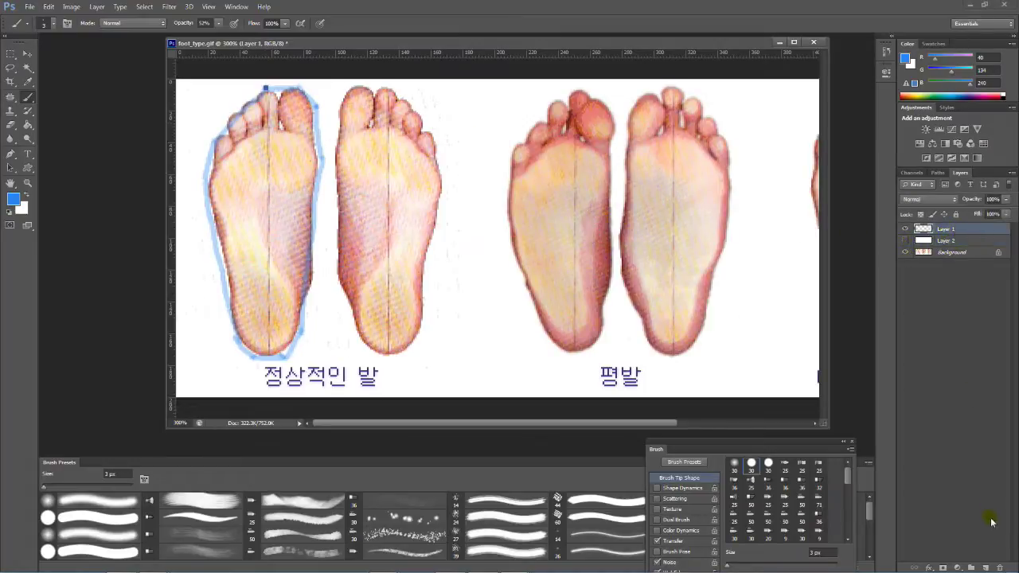
click(986, 568)
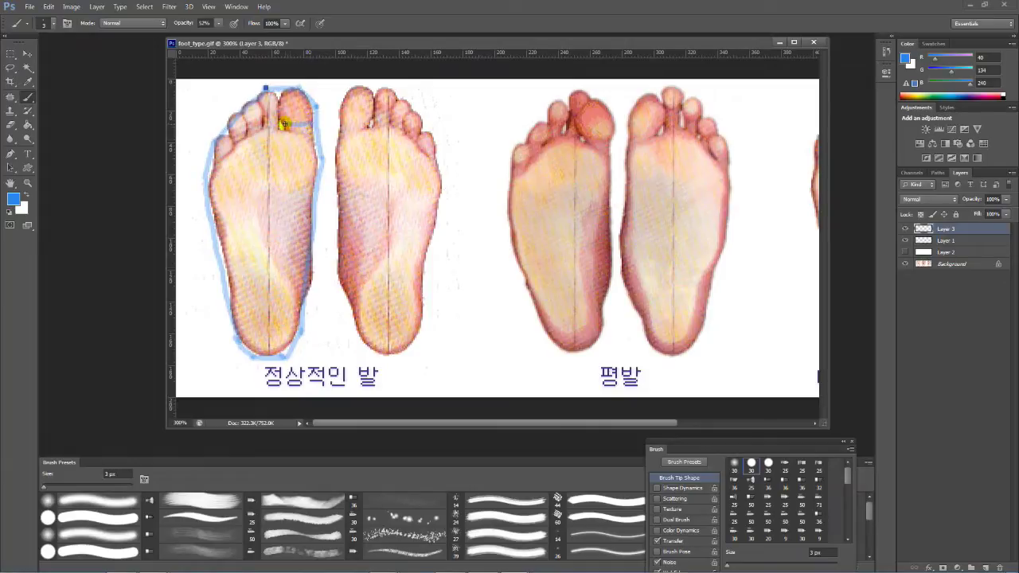
mouse_move(284, 123)
mouse_down()
mouse_move(291, 96)
mouse_move(303, 100)
mouse_move(308, 119)
mouse_move(289, 126)
mouse_move(300, 121)
mouse_move(224, 93)
mouse_move(214, 132)
mouse_move(291, 136)
mouse_move(307, 164)
mouse_move(216, 182)
mouse_up()
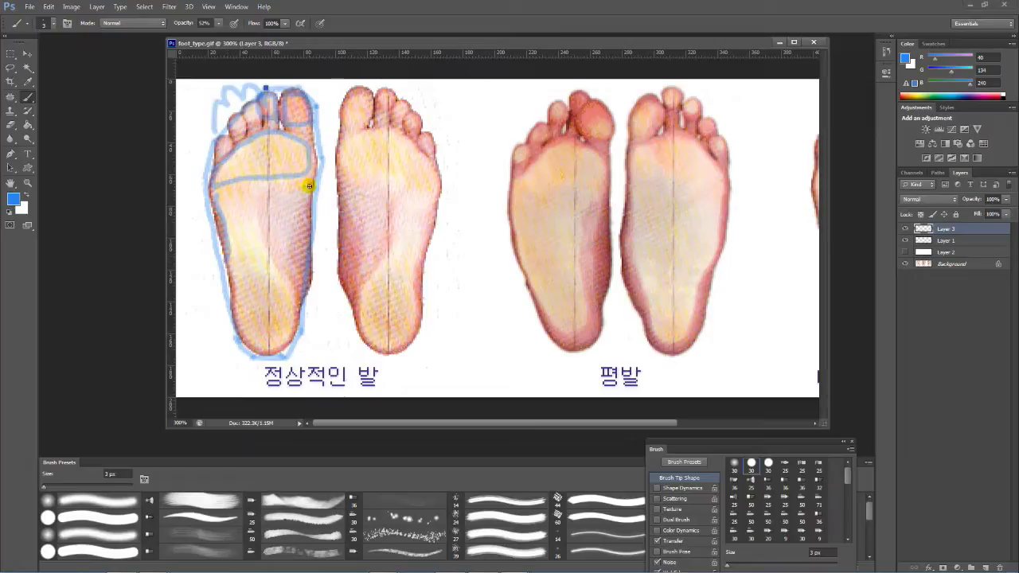
drag(306, 177, 294, 239)
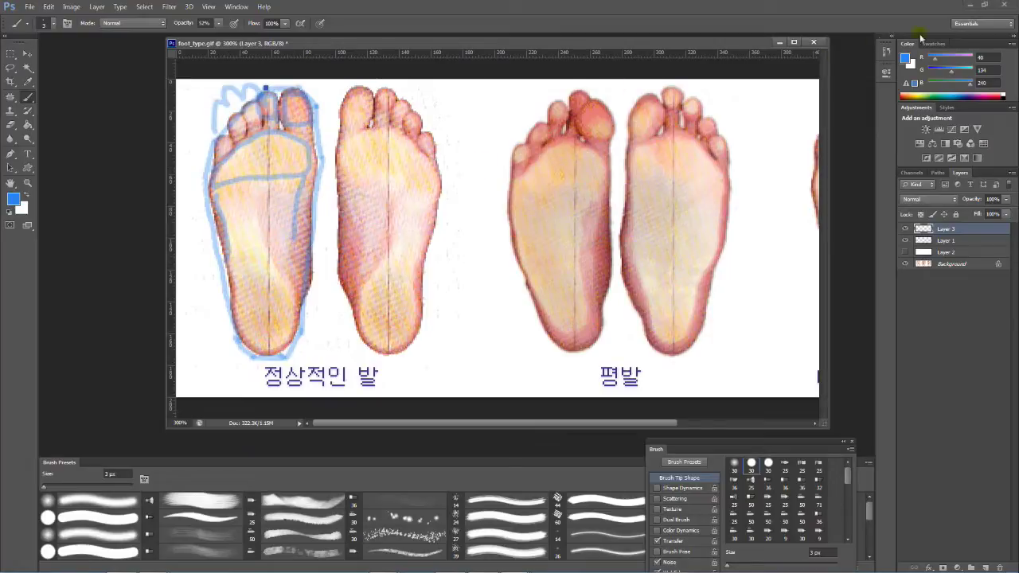
Step: Minimize Photoshop and switch to the Maya 2014 window containing the hand model
click(971, 6)
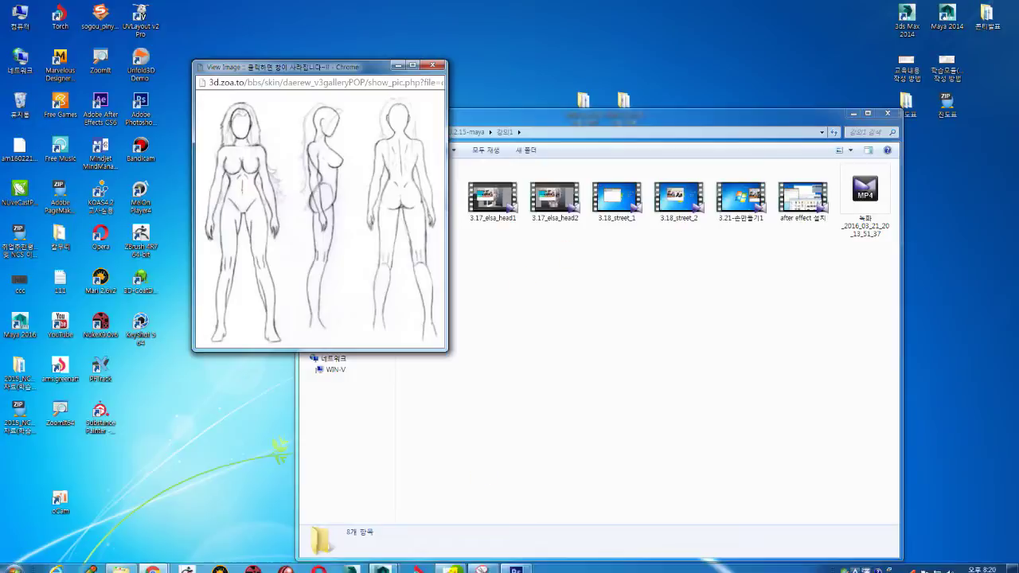
mouse_move(430, 563)
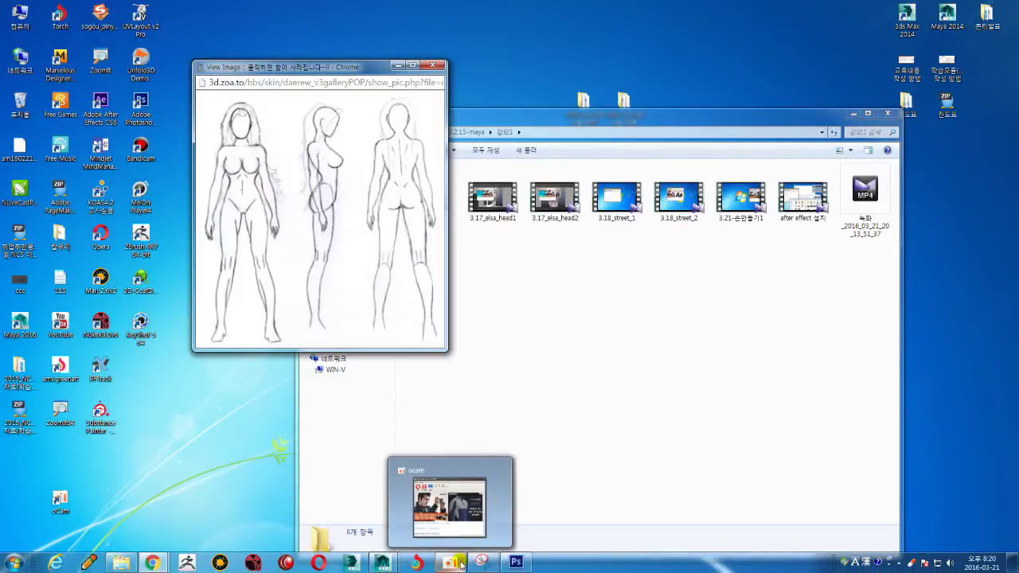
click(457, 563)
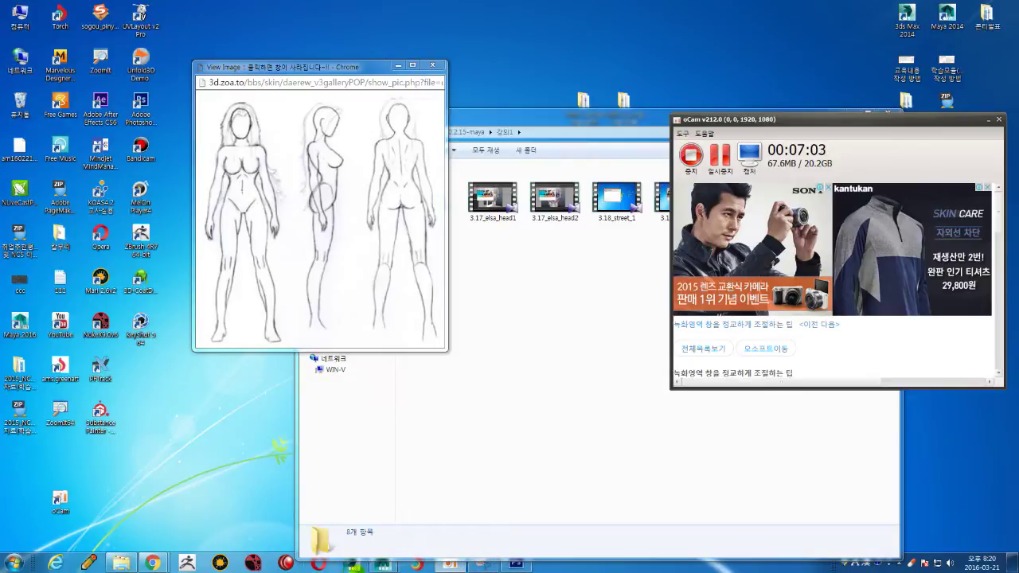
mouse_move(383, 565)
click(442, 501)
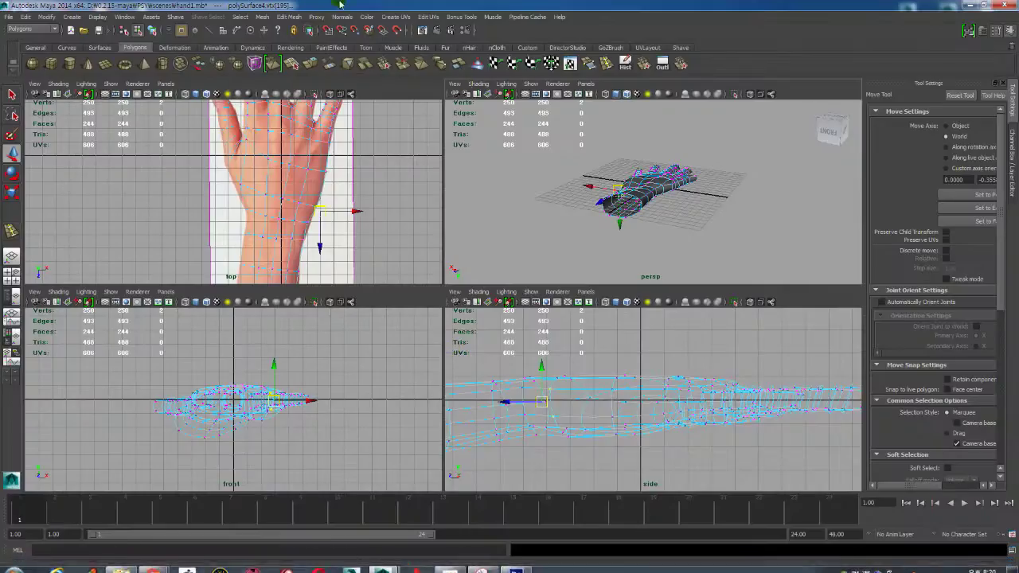
Step: Save the hand scene as hand1 in the scenes folder and start a new empty scene
click(8, 17)
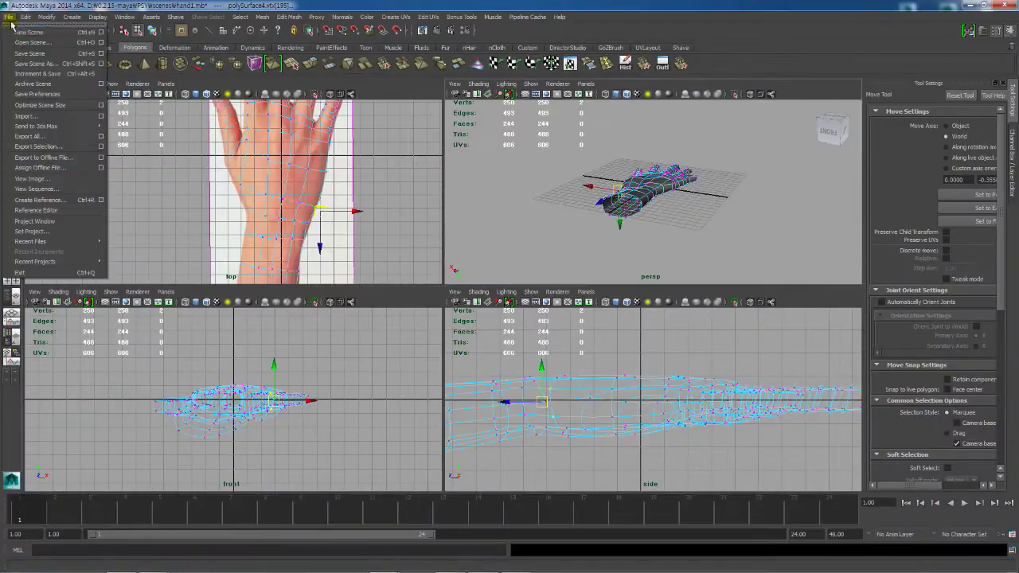
click(43, 65)
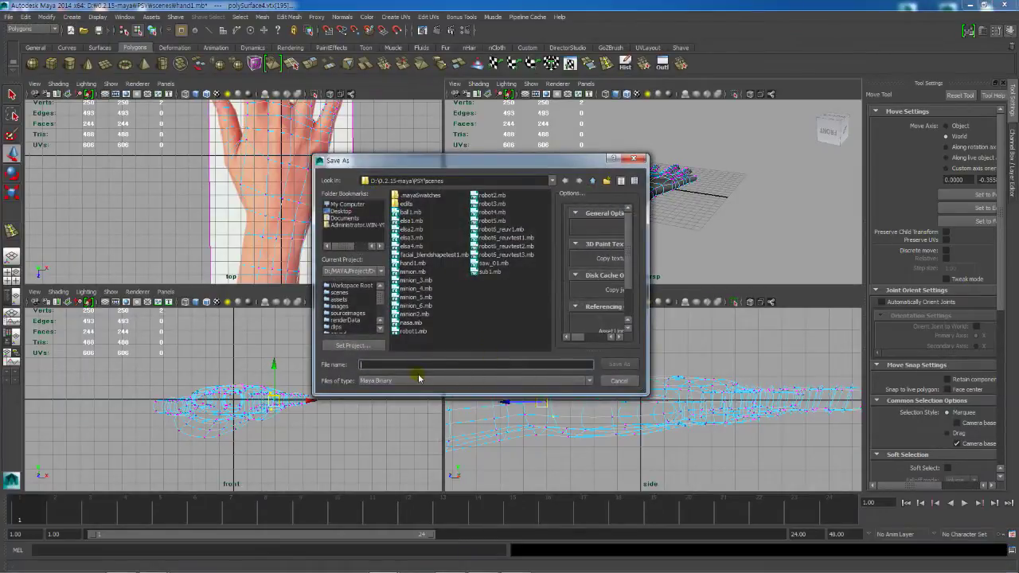
text(han)
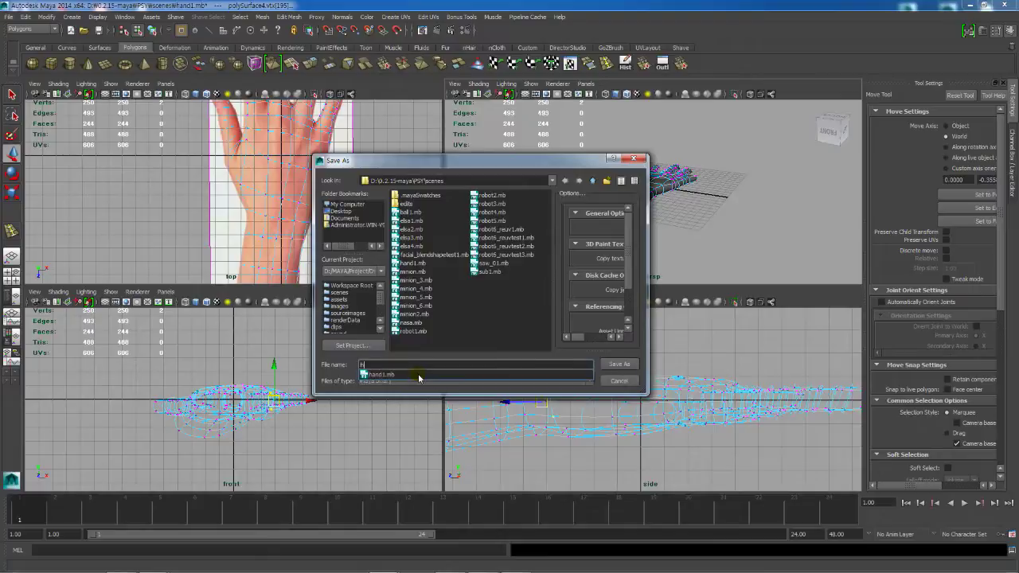
text(d1)
key(Return)
click(483, 297)
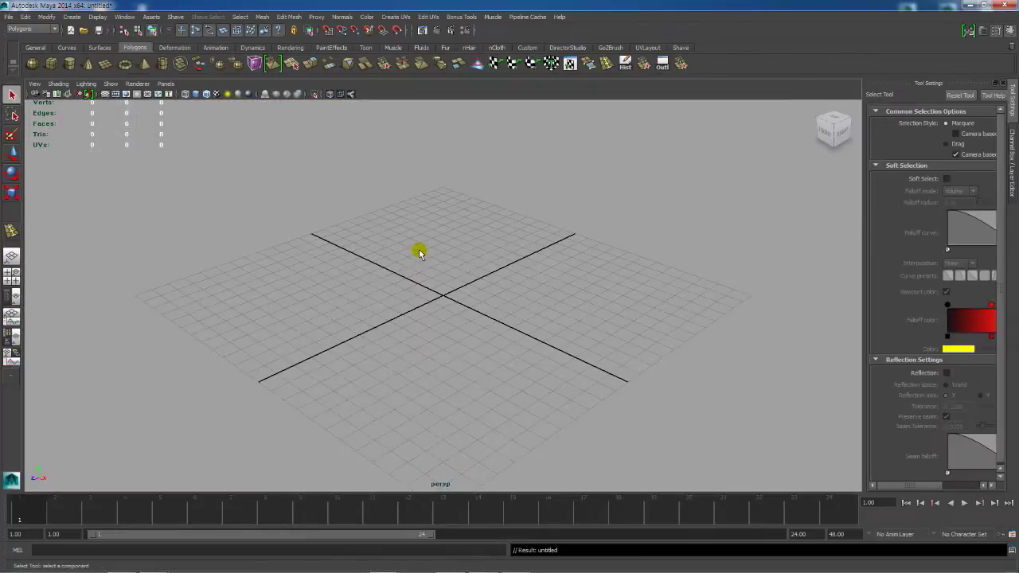
Step: Switch the empty scene to the four-view layout and maximize the top view with its grid framed
key(space)
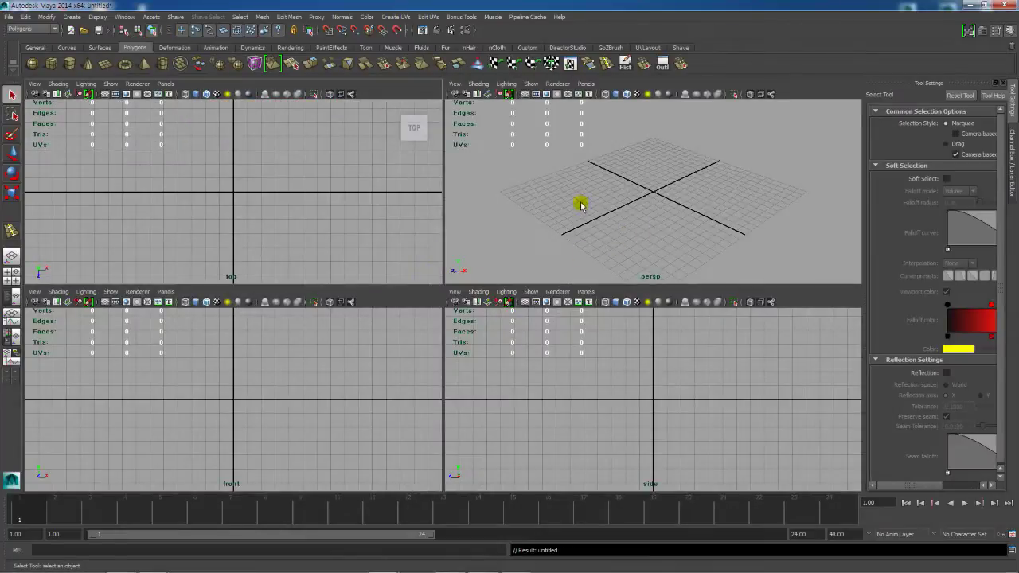
key(space)
key(space)
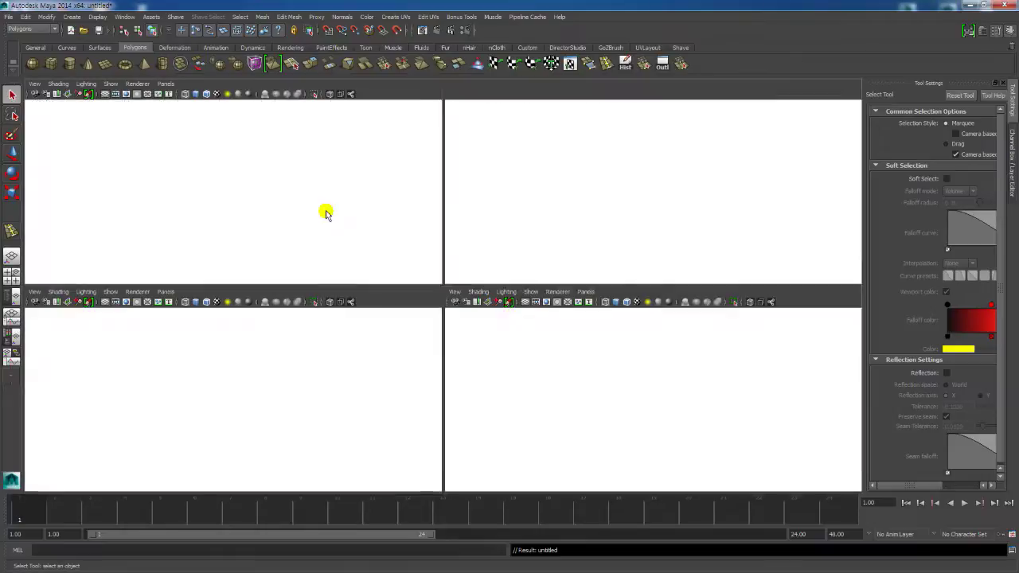
key(space)
key(space)
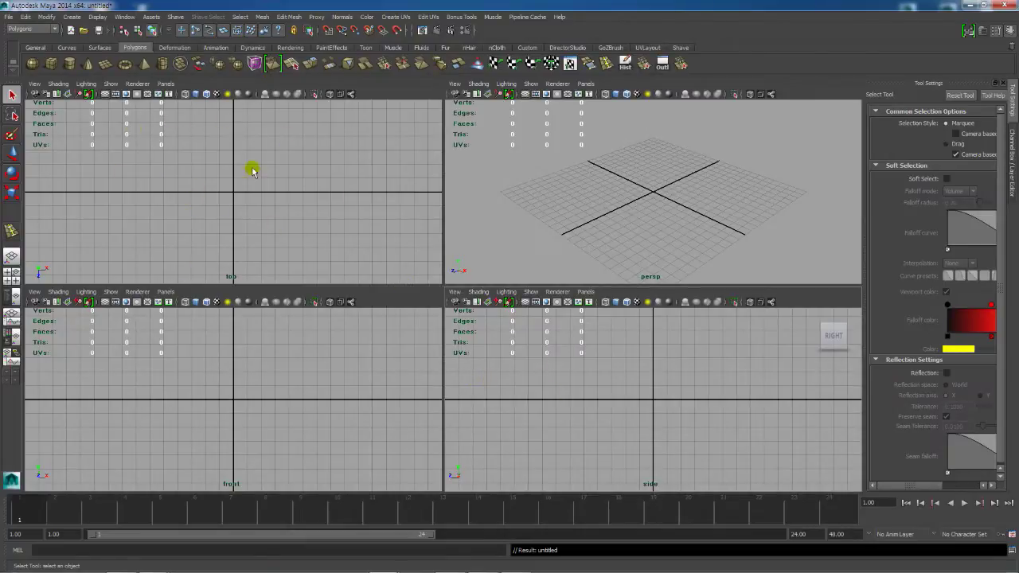
key(space)
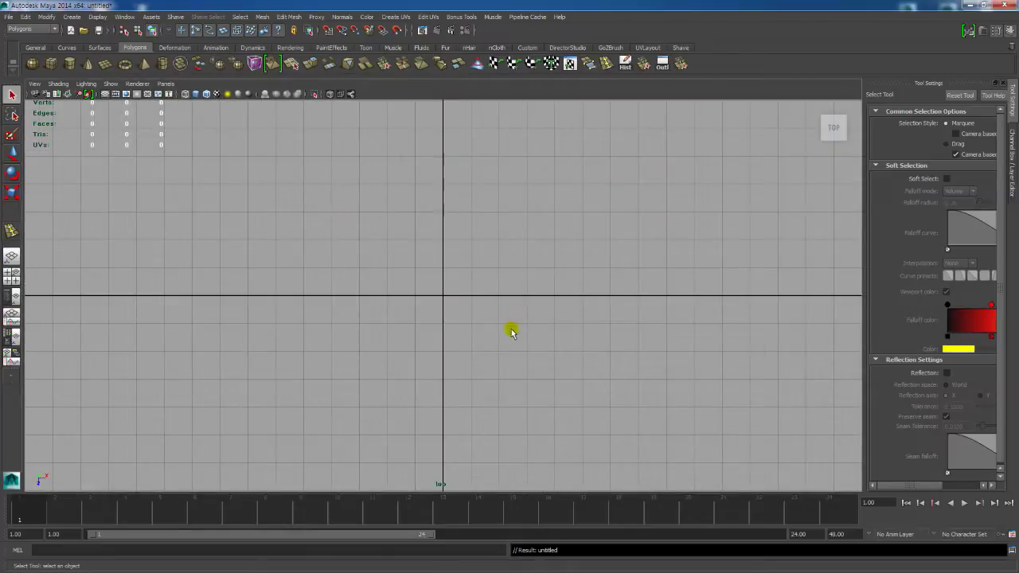
alt+middle_drag(456, 266, 469, 178)
alt+right_drag(485, 195, 446, 268)
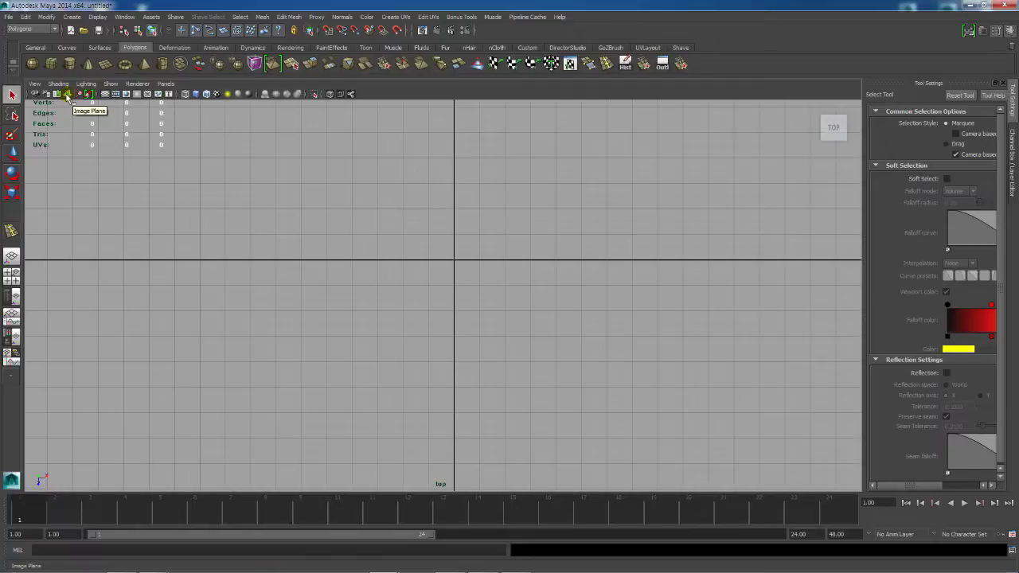
Step: Load foot_type.gif from the sourceimages folder of the PSY project on drive D as an image plane in the top view
click(67, 95)
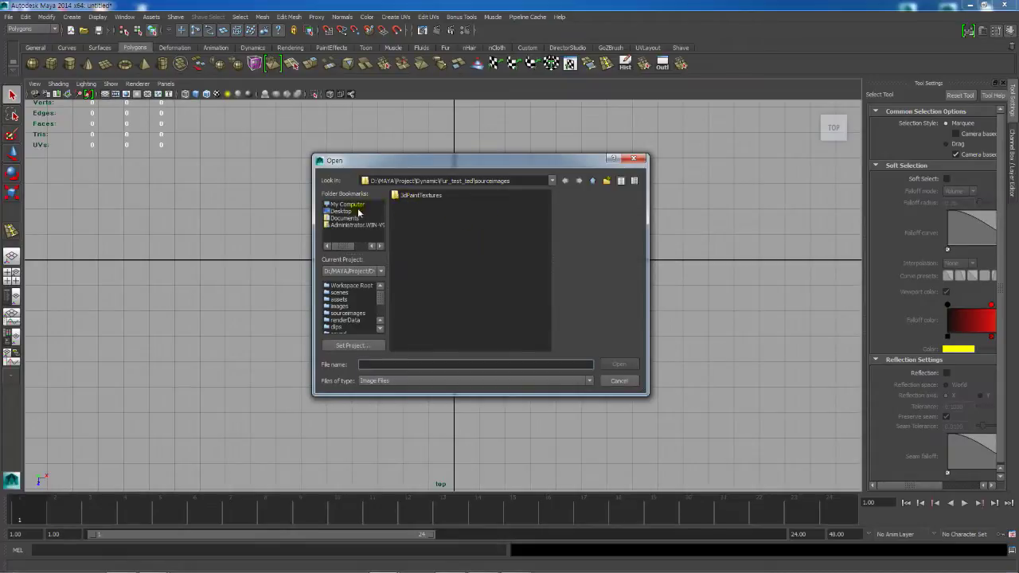
click(351, 204)
double_click(399, 205)
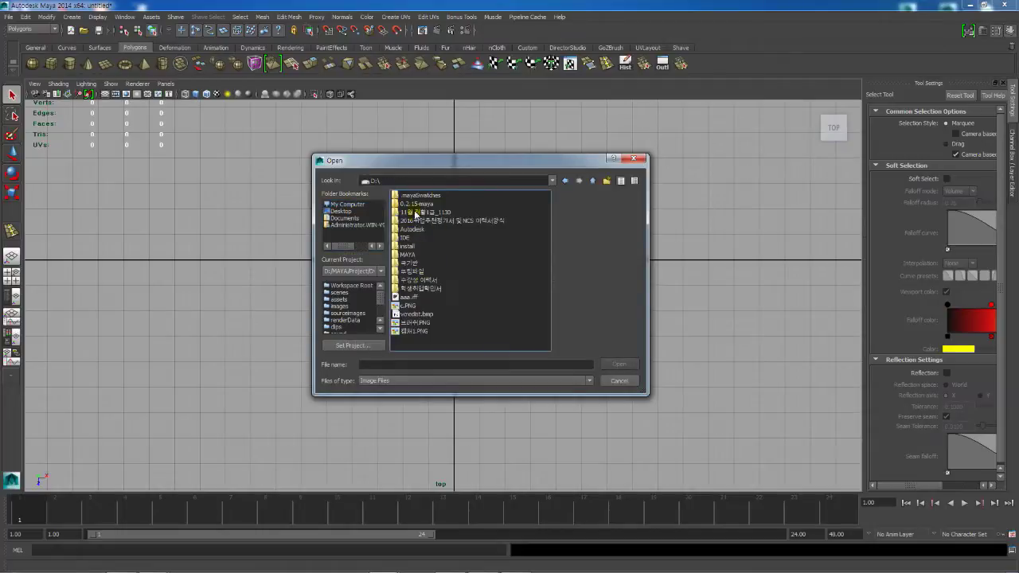
double_click(416, 205)
double_click(405, 314)
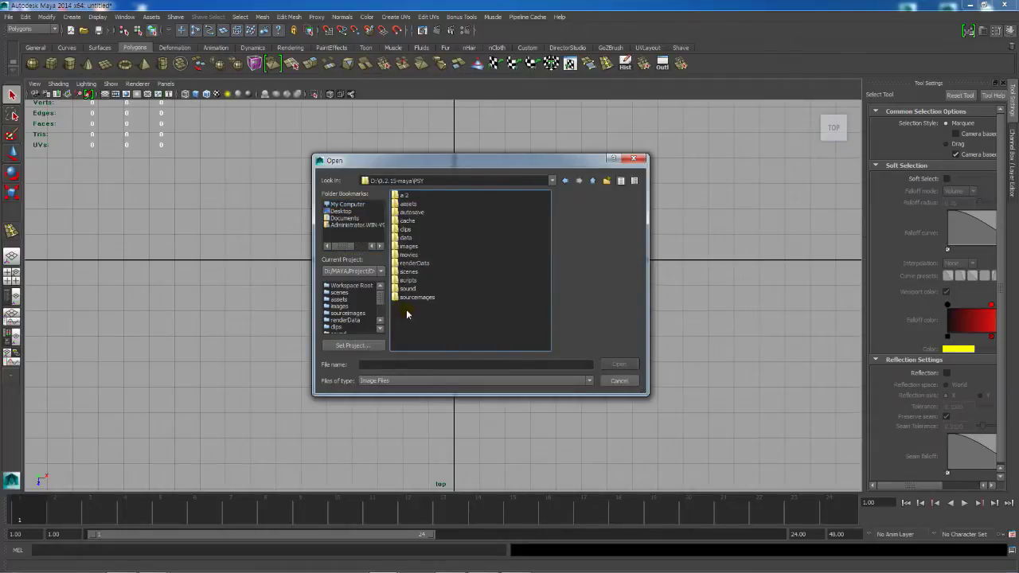
double_click(418, 298)
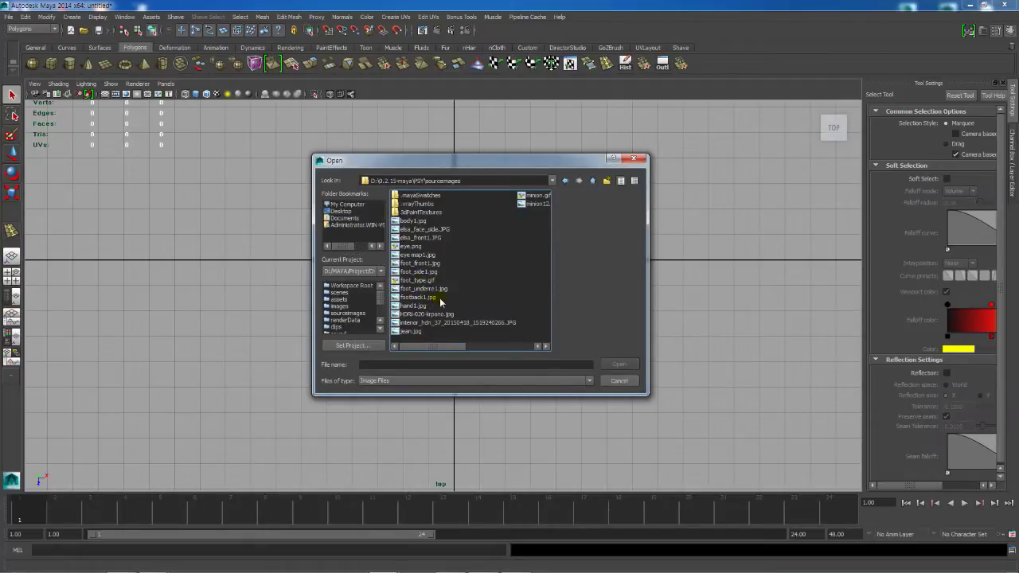
click(424, 272)
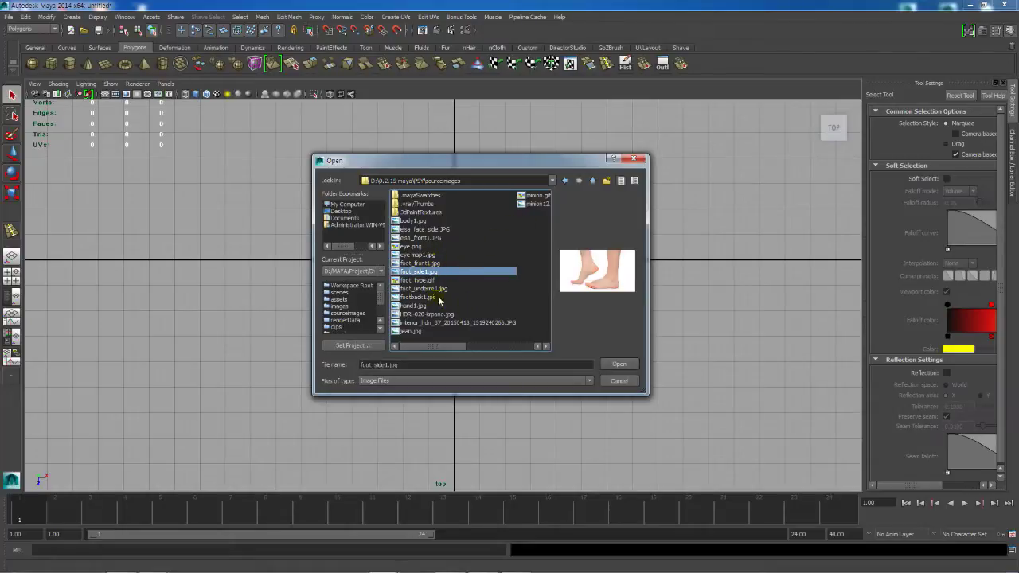
click(422, 280)
click(617, 365)
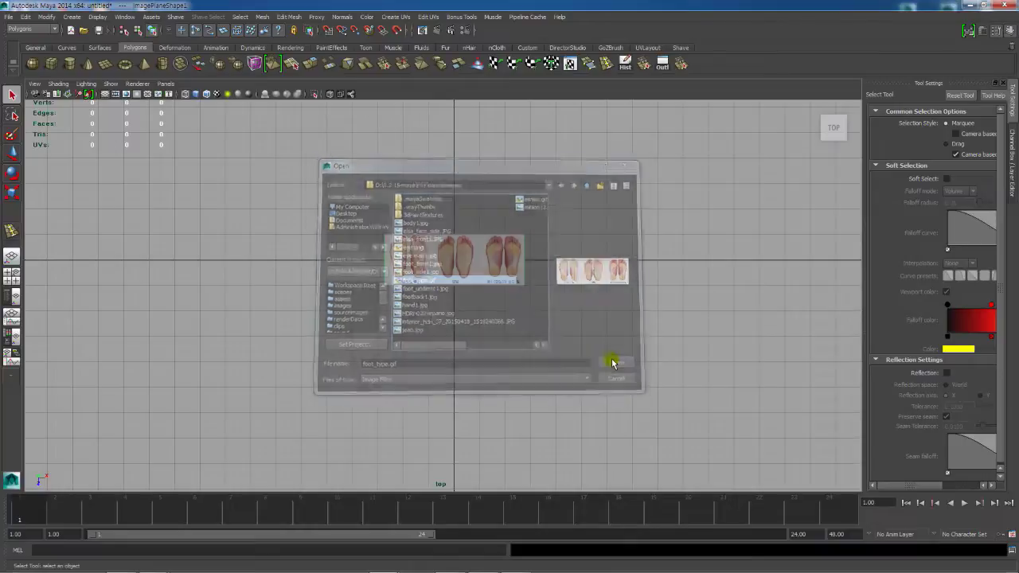
Step: Select the sole image plane and scale it up uniformly to about 5.7 times its size
alt+right_drag(634, 269, 671, 293)
alt+right_drag(454, 304, 143, 291)
click(550, 223)
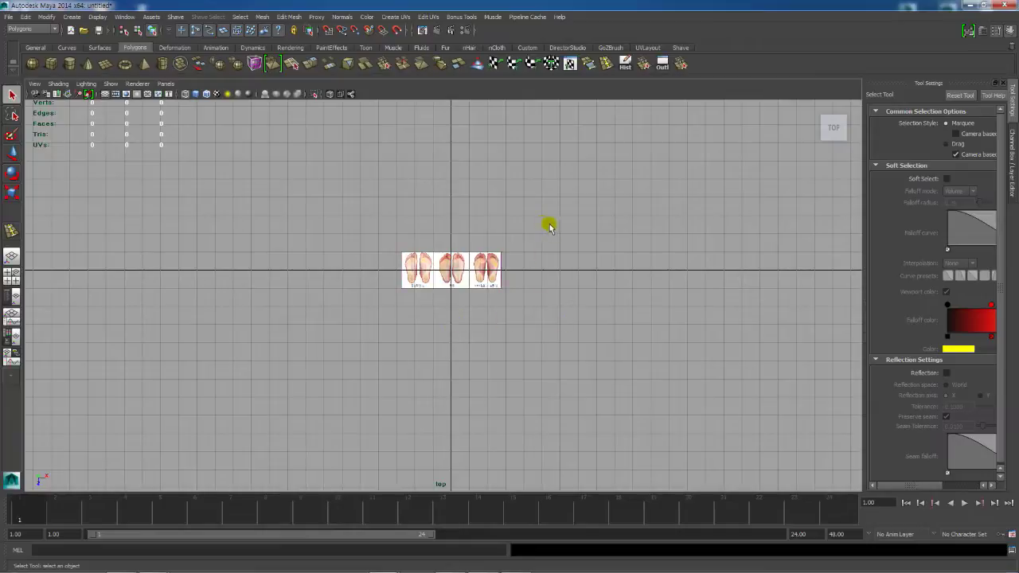
drag(548, 230, 487, 262)
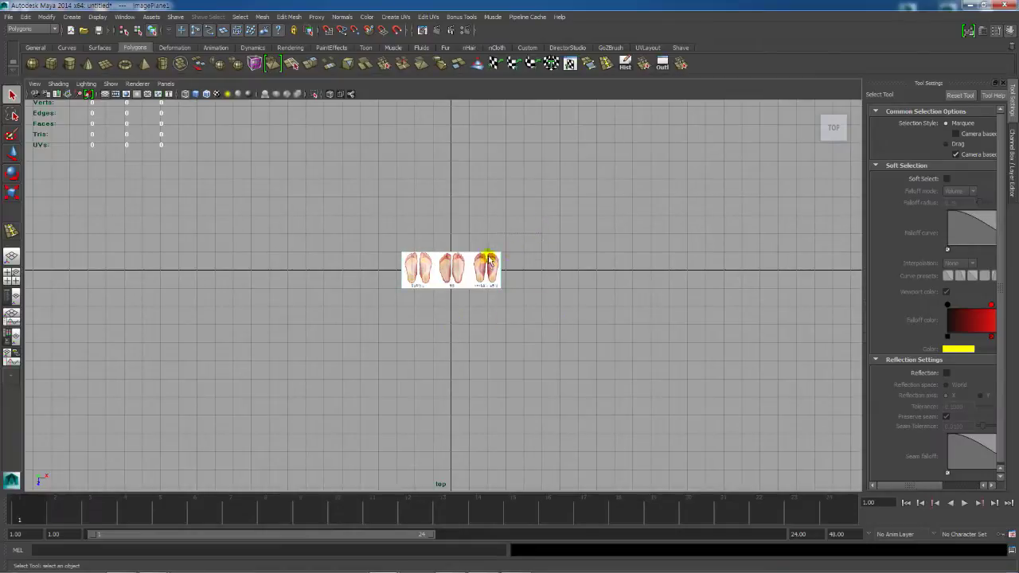
key(r)
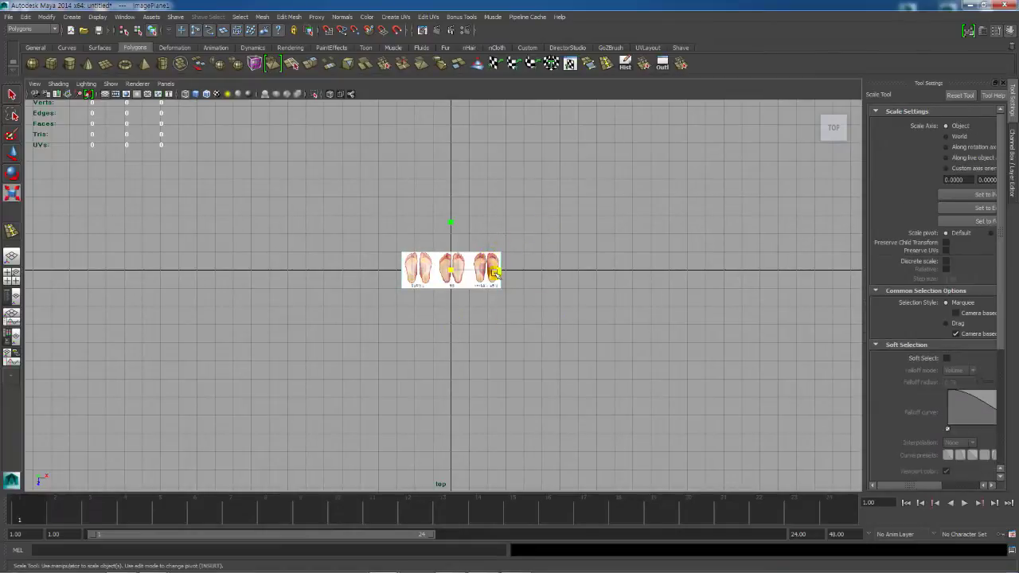
drag(451, 270, 700, 129)
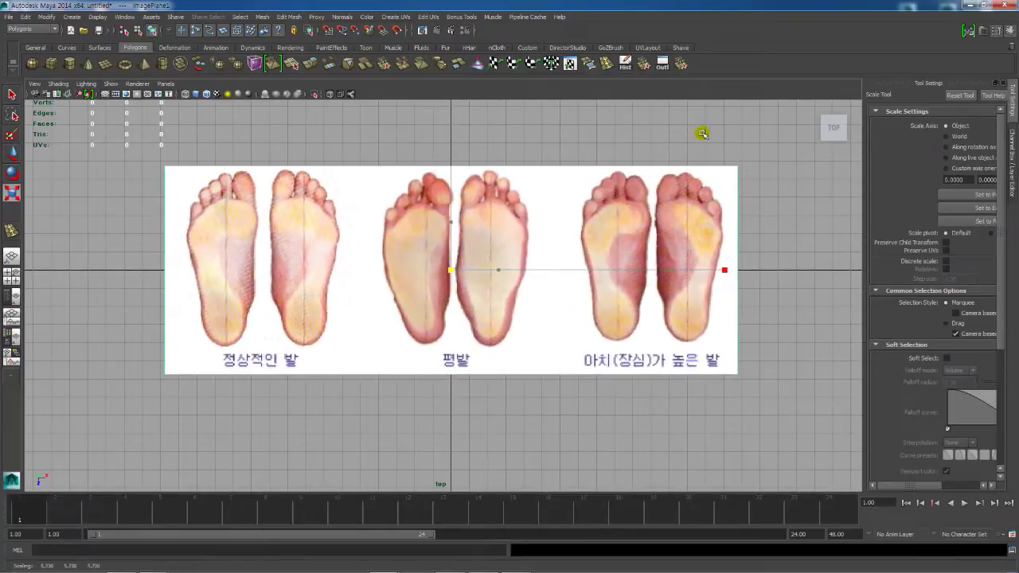
Step: Enlarge the image plane further and move it along X until the leftmost foot is centred on the grid's vertical axis
key(w)
drag(489, 272, 709, 266)
alt+right_drag(555, 293, 496, 295)
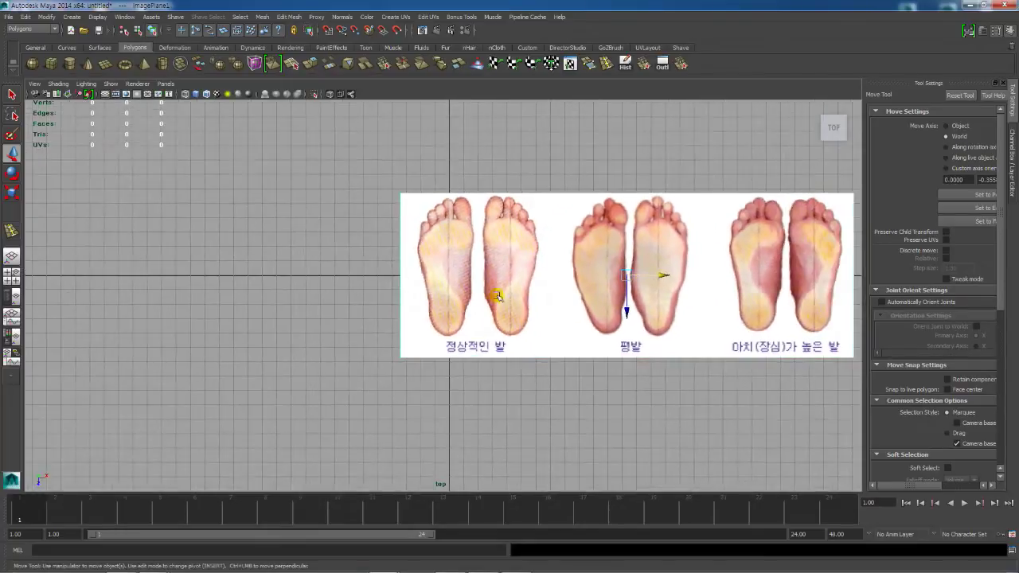
key(r)
drag(628, 276, 796, 228)
key(w)
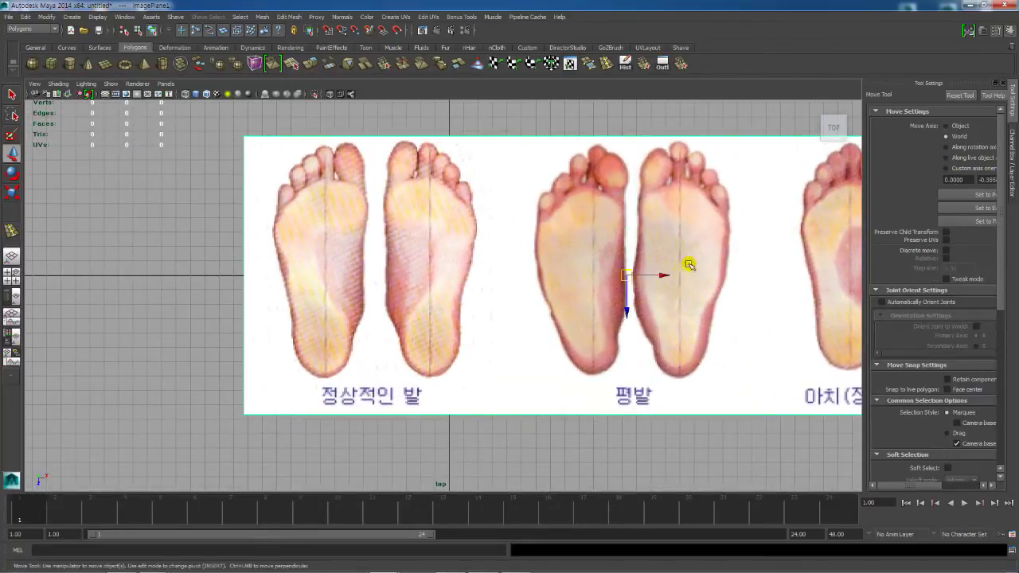
drag(660, 273, 783, 272)
alt+middle_drag(564, 284, 584, 291)
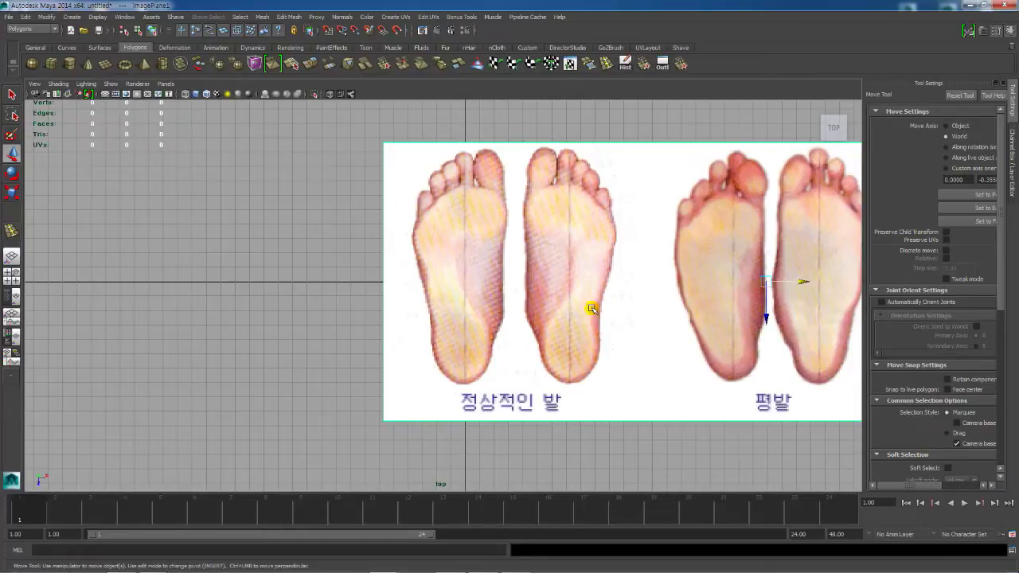
alt+middle_drag(559, 263, 568, 284)
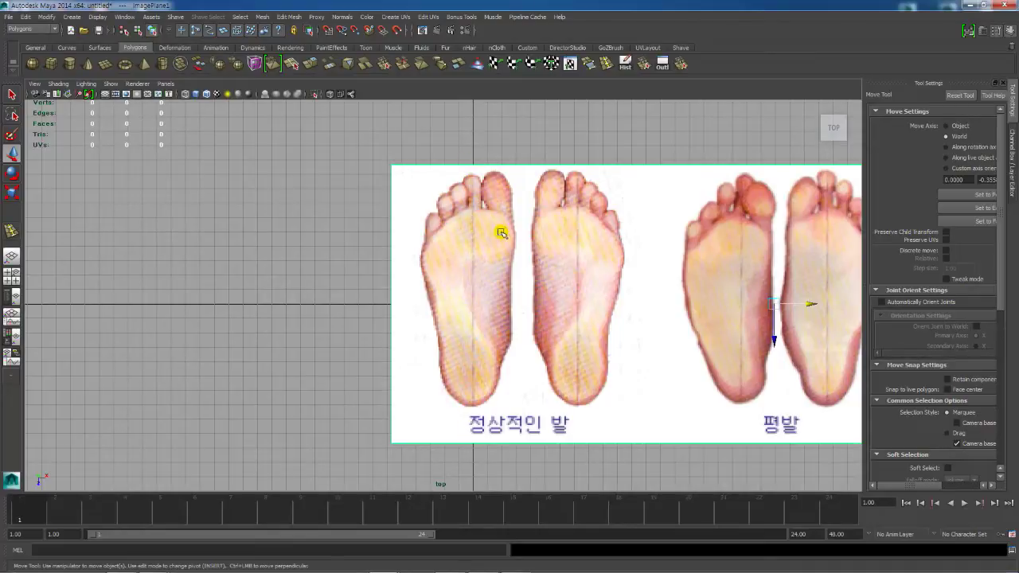
mouse_move(501, 231)
alt+middle_down()
mouse_move(519, 221)
mouse_move(499, 228)
alt+middle_up()
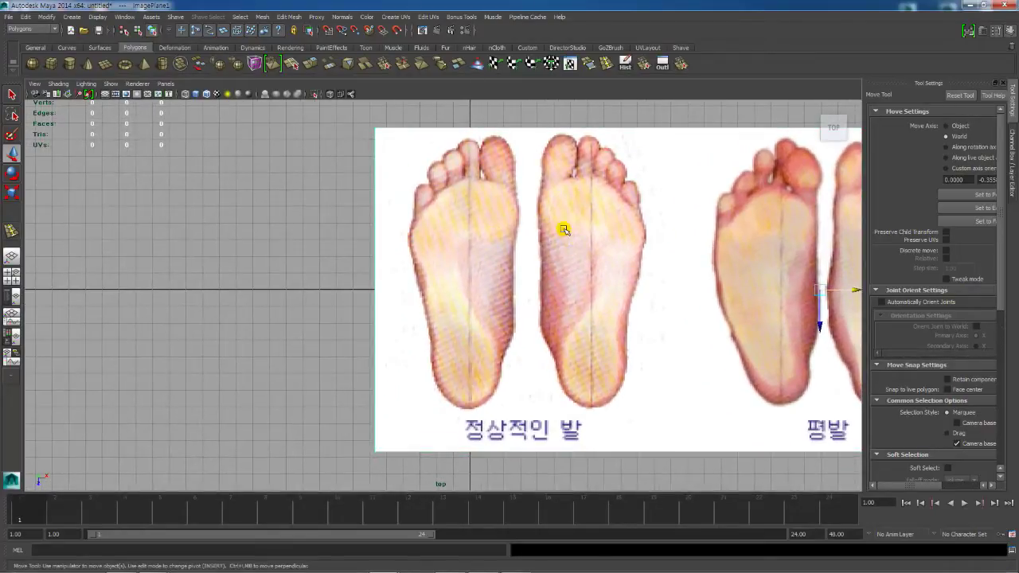
key(space)
alt+right_drag(653, 182, 614, 169)
alt+drag(382, 191, 352, 193)
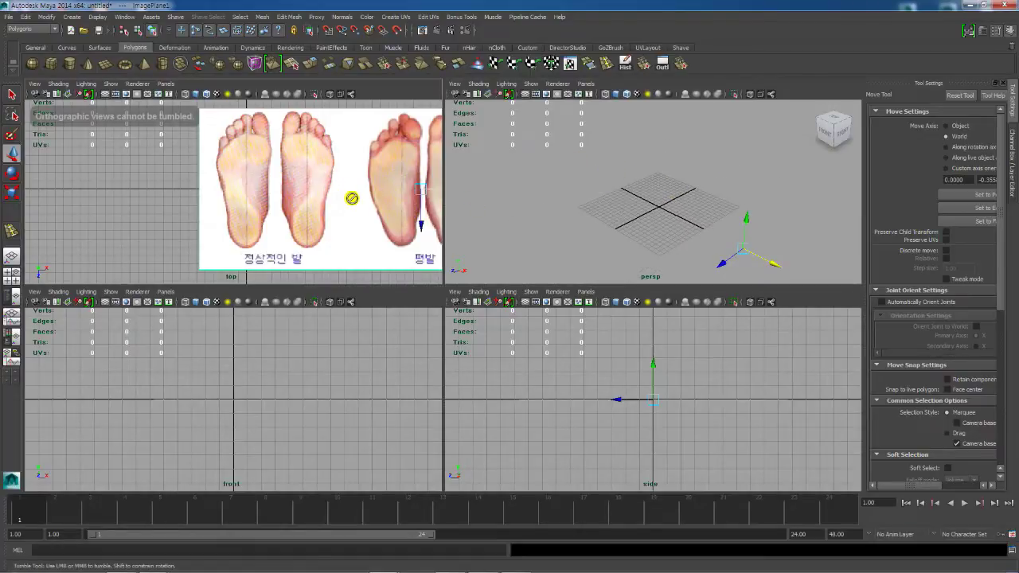
key(space)
alt+middle_drag(531, 237, 508, 176)
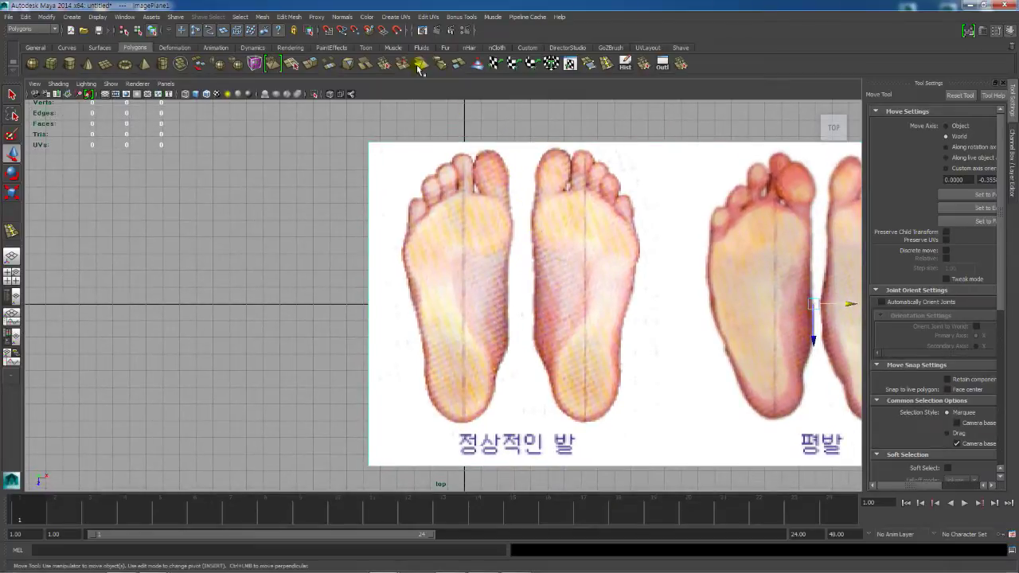
Step: Create a polygon cube and move it onto the big toe of the leftmost foot in the top view
click(51, 64)
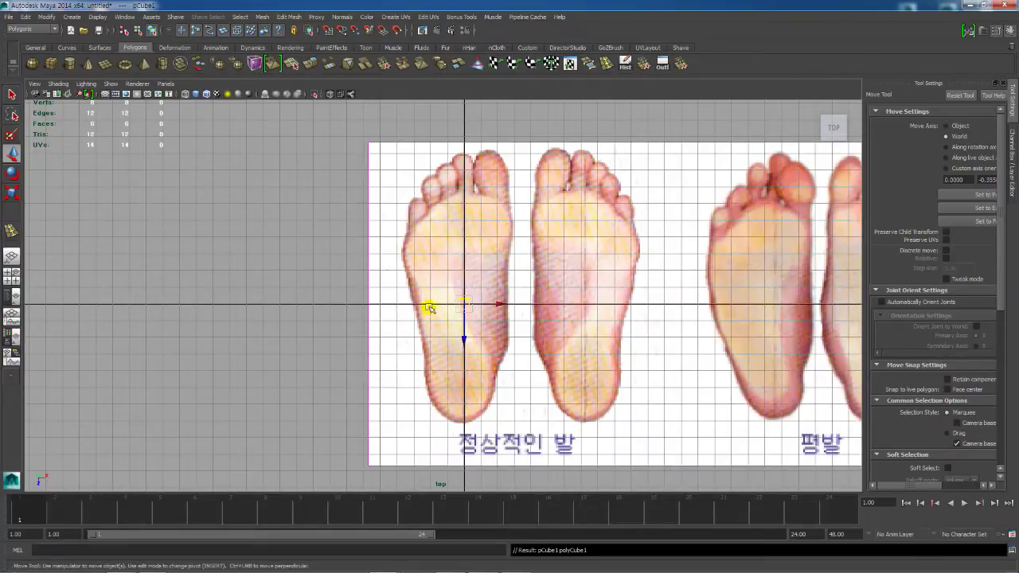
drag(462, 301, 493, 172)
key(r)
key(w)
alt+right_drag(424, 191, 562, 220)
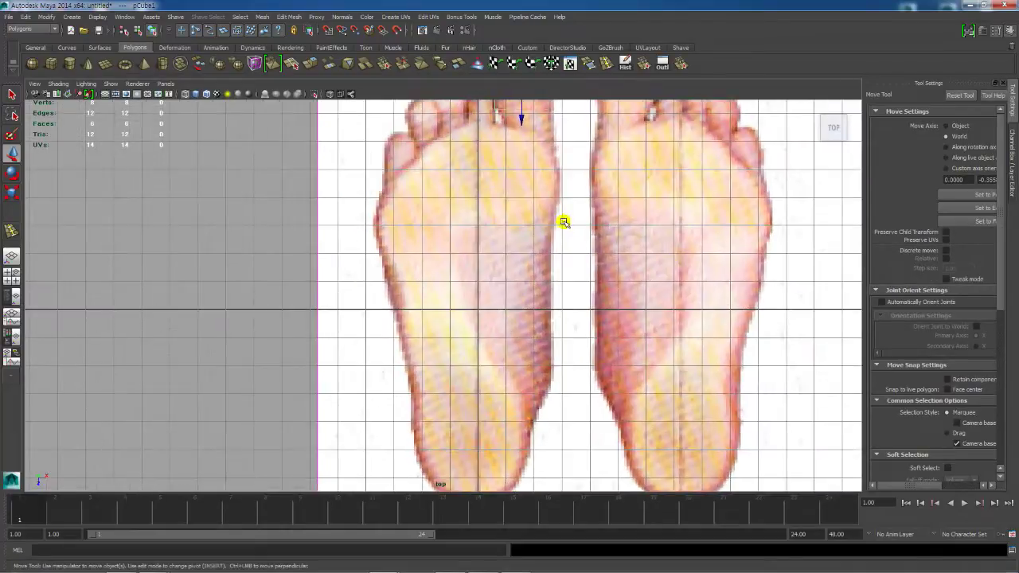
alt+middle_drag(559, 169, 533, 266)
mouse_move(501, 183)
mouse_down()
mouse_move(499, 166)
mouse_move(502, 181)
mouse_up()
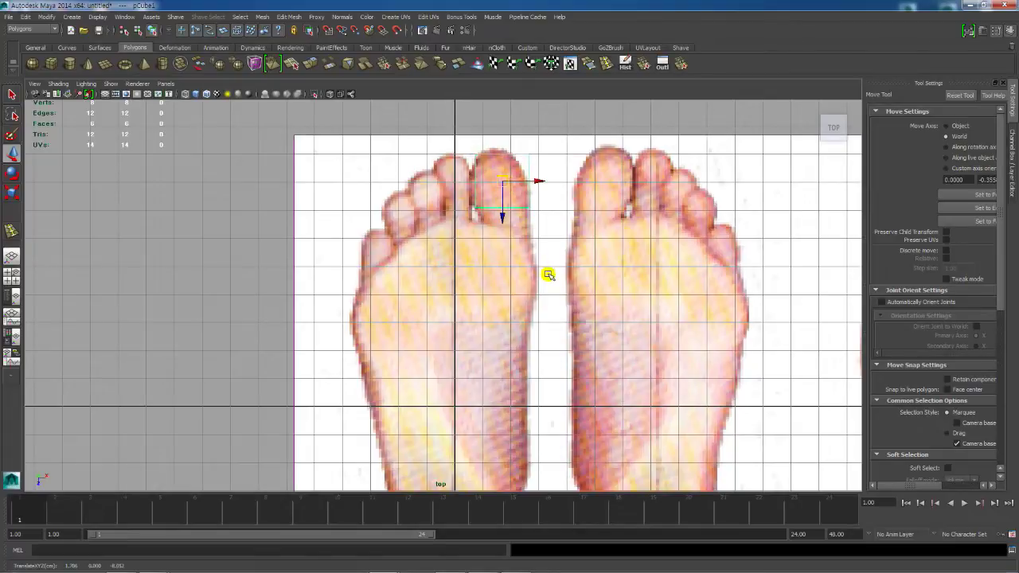
Step: Return to the four-view layout and display the cube with smooth preview, shaded in the perspective view
key(space)
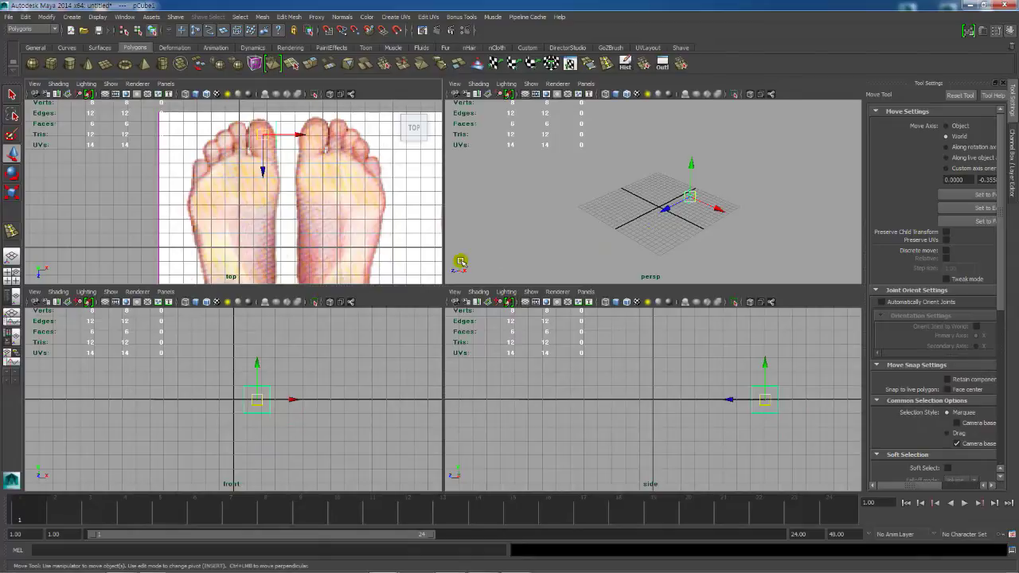
alt+drag(644, 220, 510, 220)
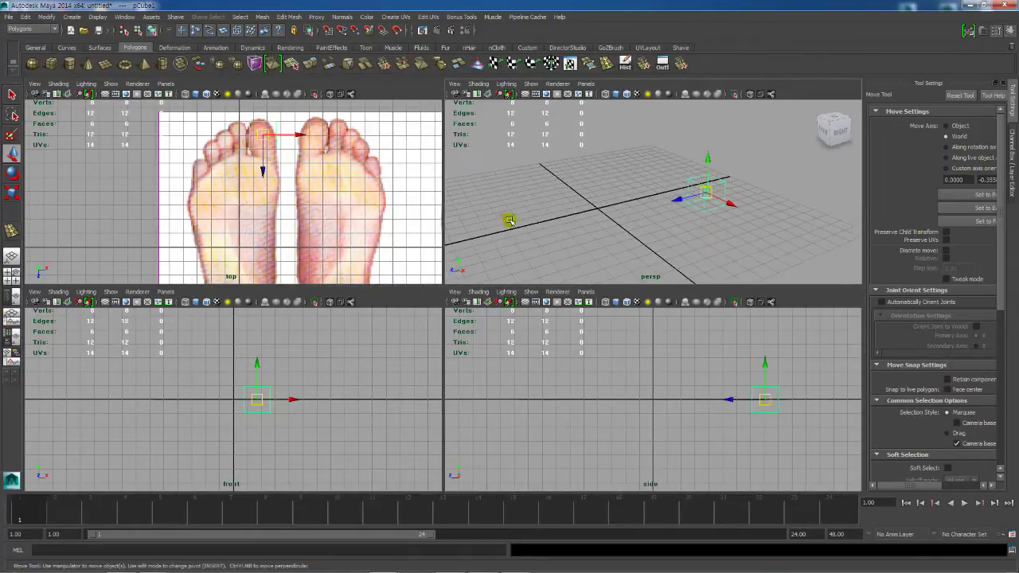
mouse_move(666, 210)
alt+middle_down()
mouse_move(647, 205)
mouse_move(650, 218)
alt+middle_up()
alt+middle_drag(319, 205, 334, 226)
key(3)
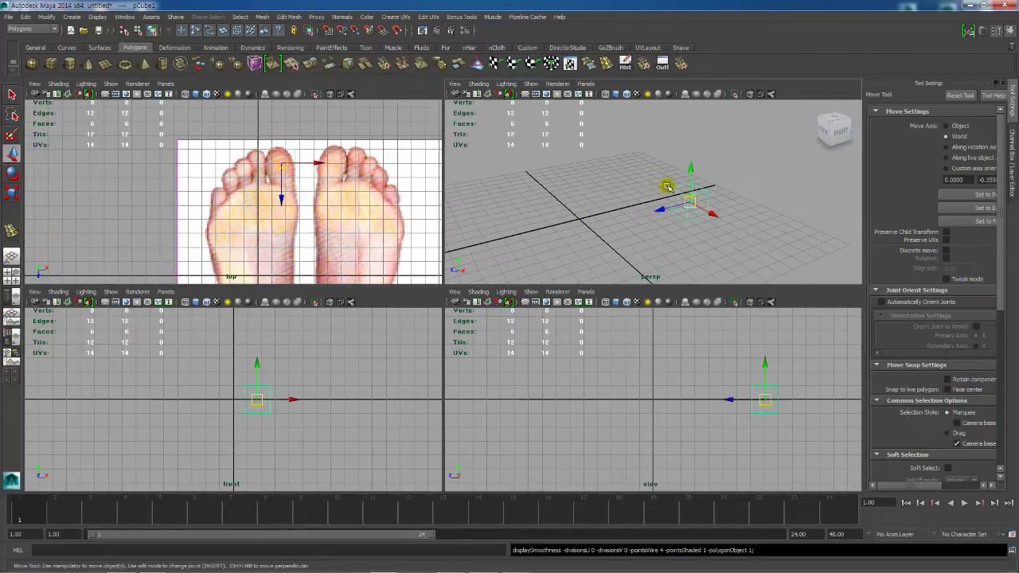
key(5)
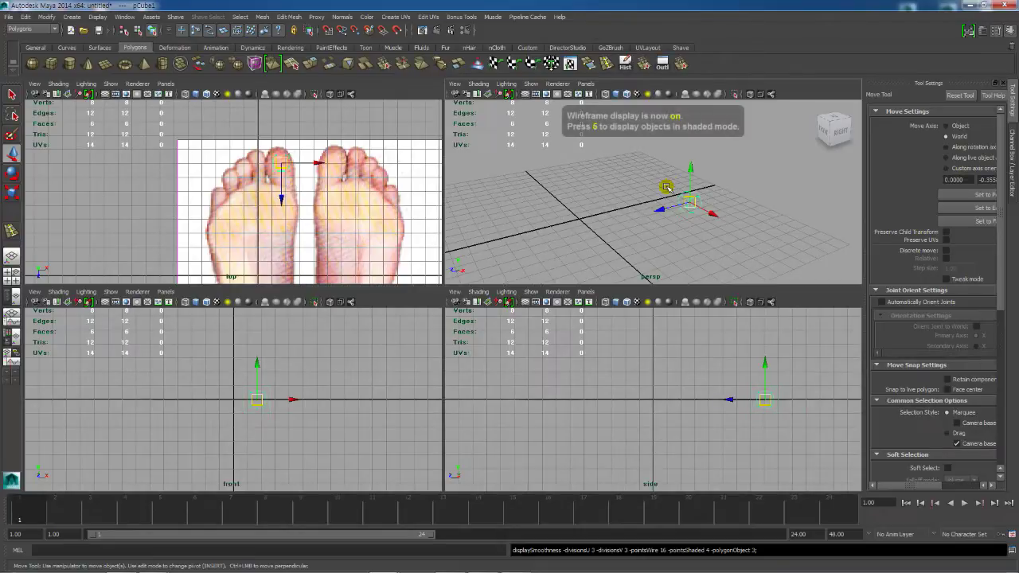
mouse_move(664, 217)
alt+mouse_down()
mouse_move(753, 224)
mouse_move(755, 209)
mouse_move(796, 226)
mouse_move(724, 250)
mouse_move(651, 243)
alt+mouse_up()
alt+right_drag(651, 243, 746, 231)
alt+right_drag(473, 227, 509, 209)
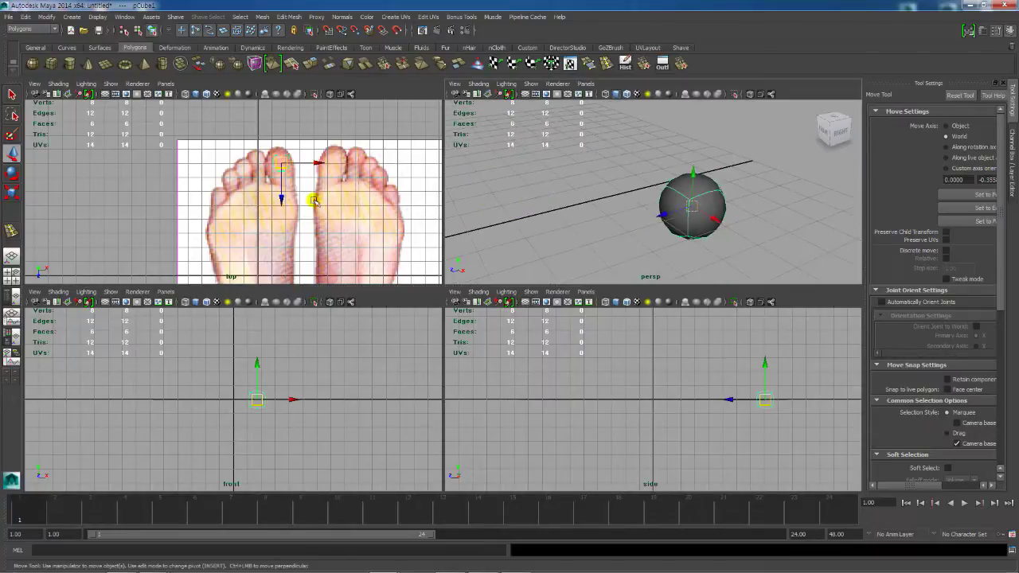
Step: Switch the cube to face selection and select the face pointing toward the heel
alt+drag(313, 200, 216, 205)
alt+right_drag(216, 205, 298, 196)
alt+middle_drag(298, 196, 268, 242)
alt+right_drag(268, 242, 419, 235)
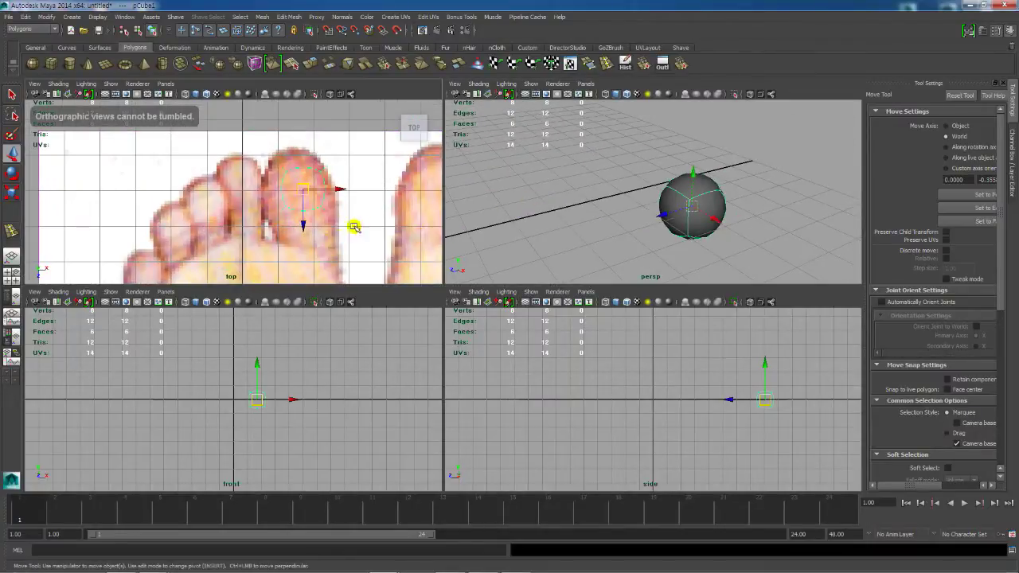
right_drag(669, 197, 690, 239)
click(691, 221)
click(679, 214)
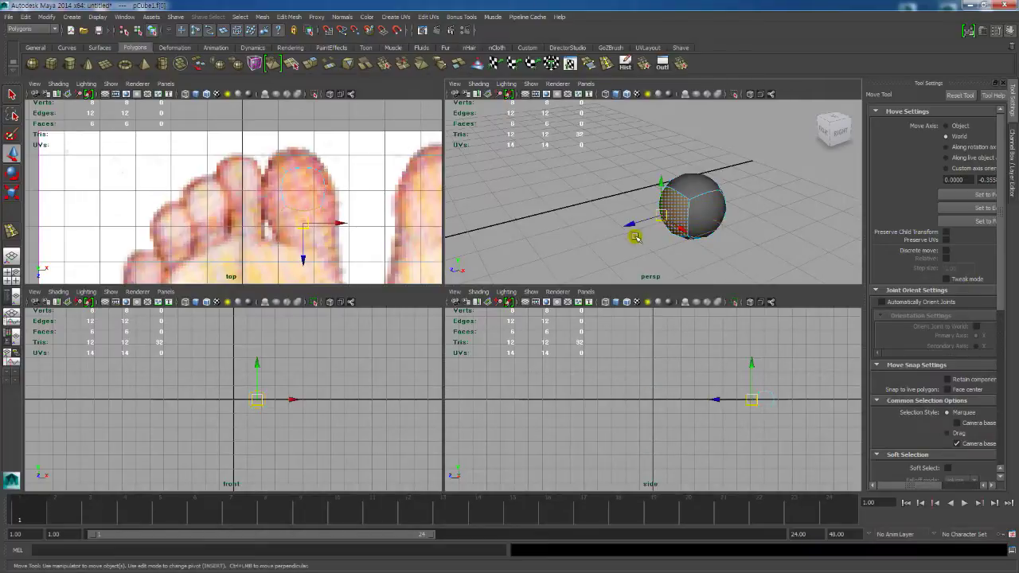
alt+drag(635, 236, 490, 241)
alt+middle_drag(294, 213, 284, 189)
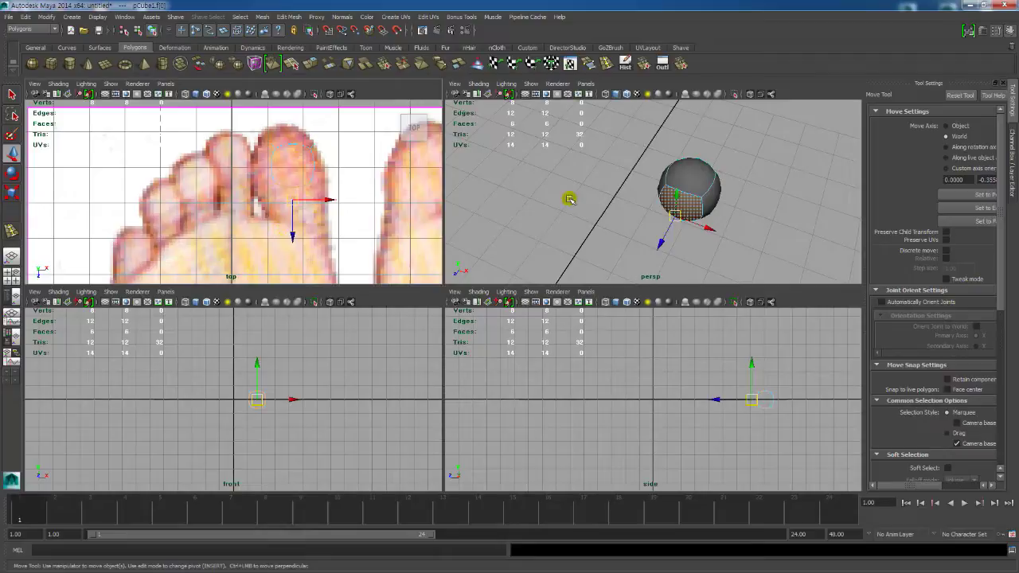
alt+drag(604, 199, 738, 202)
alt+middle_drag(737, 201, 745, 177)
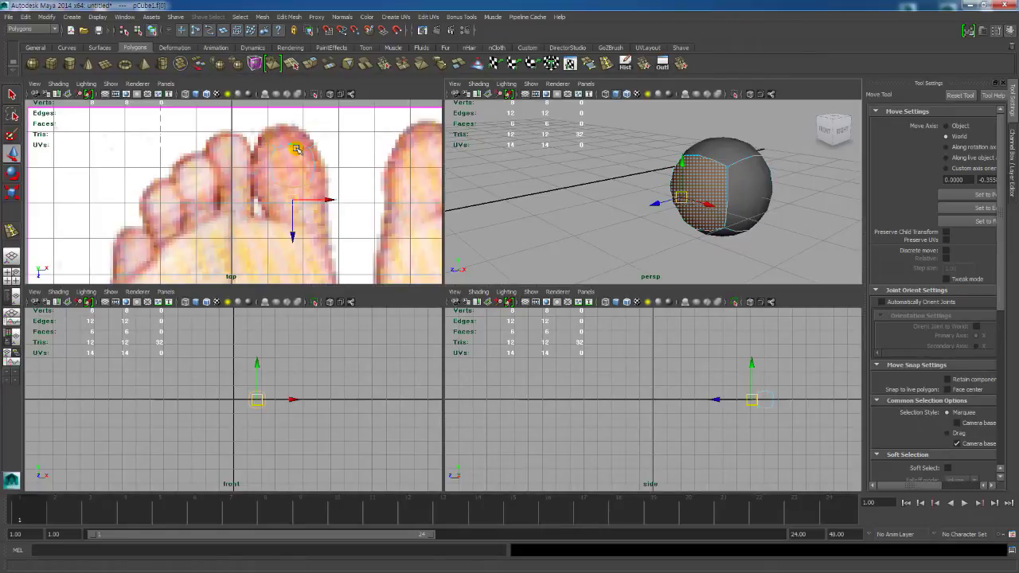
alt+drag(637, 199, 537, 178)
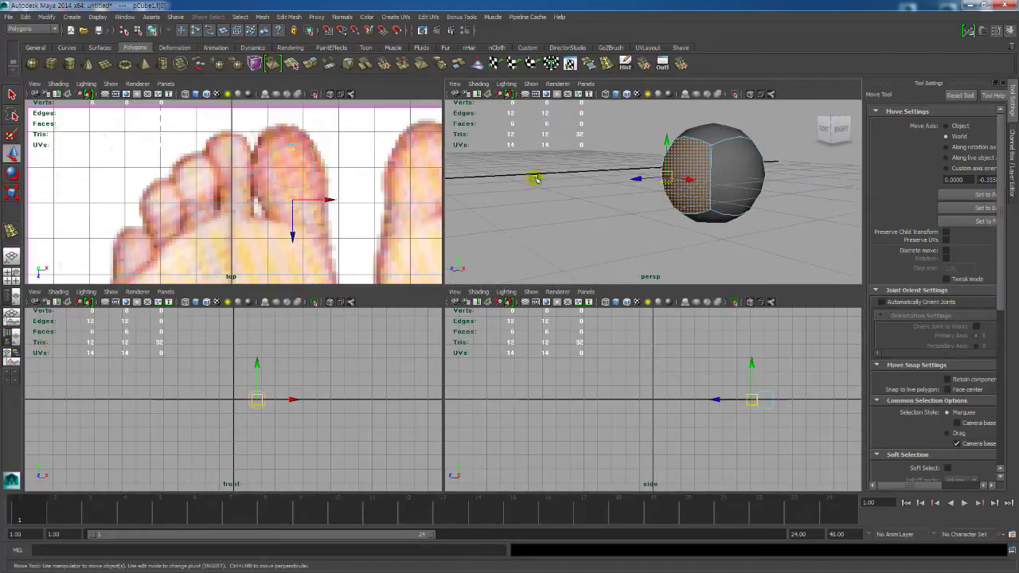
Step: Extrude the selected face toward the heel along the big toe, comparing the cage with the smooth preview
click(272, 63)
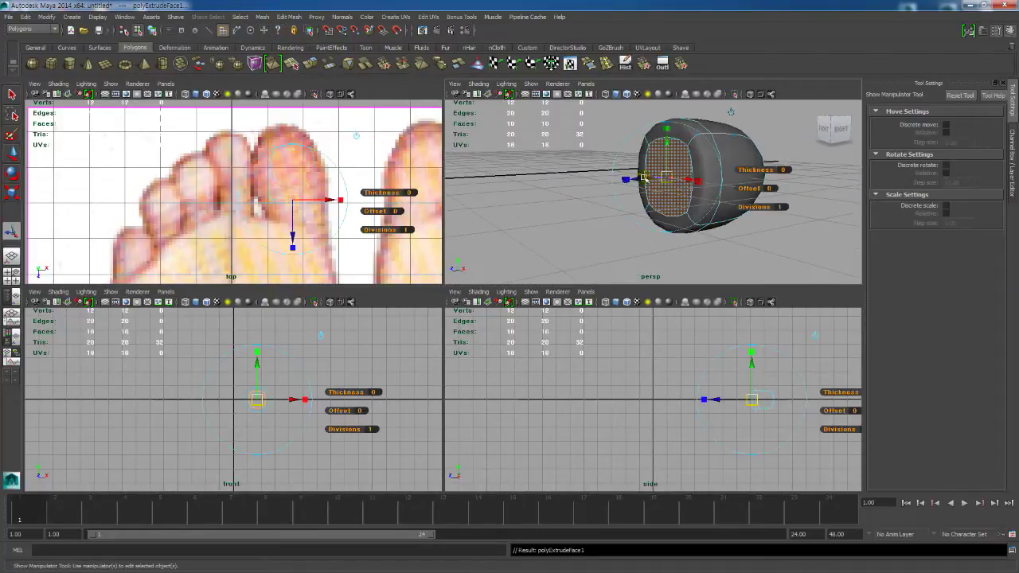
alt+drag(744, 220, 683, 183)
key(1)
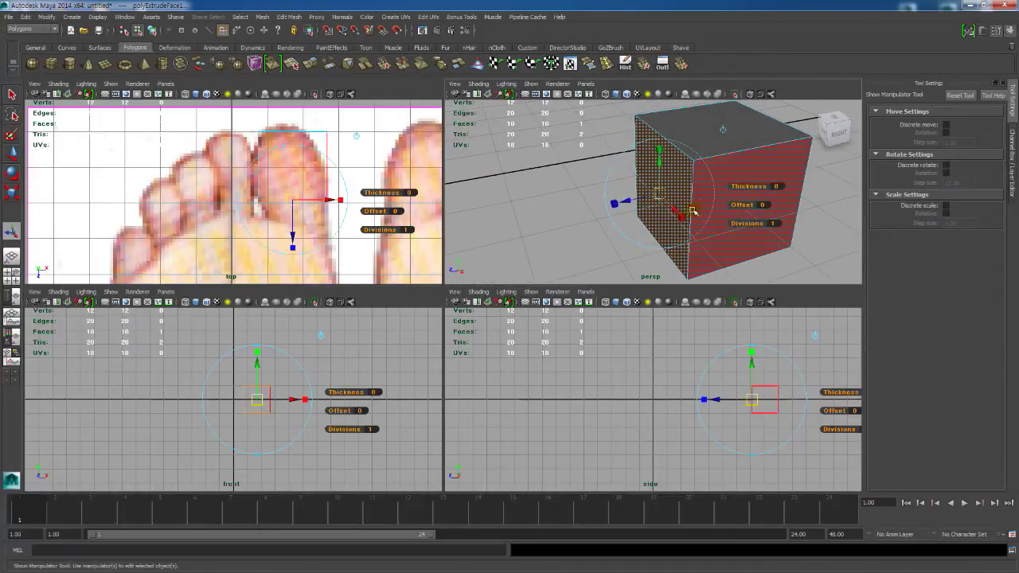
key(3)
key(3)
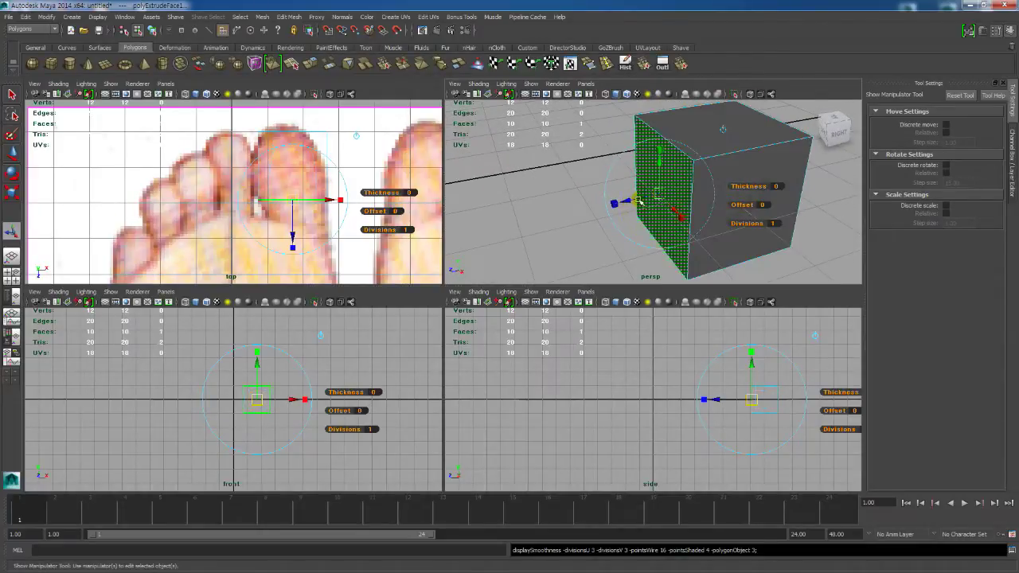
alt+right_drag(615, 219, 677, 220)
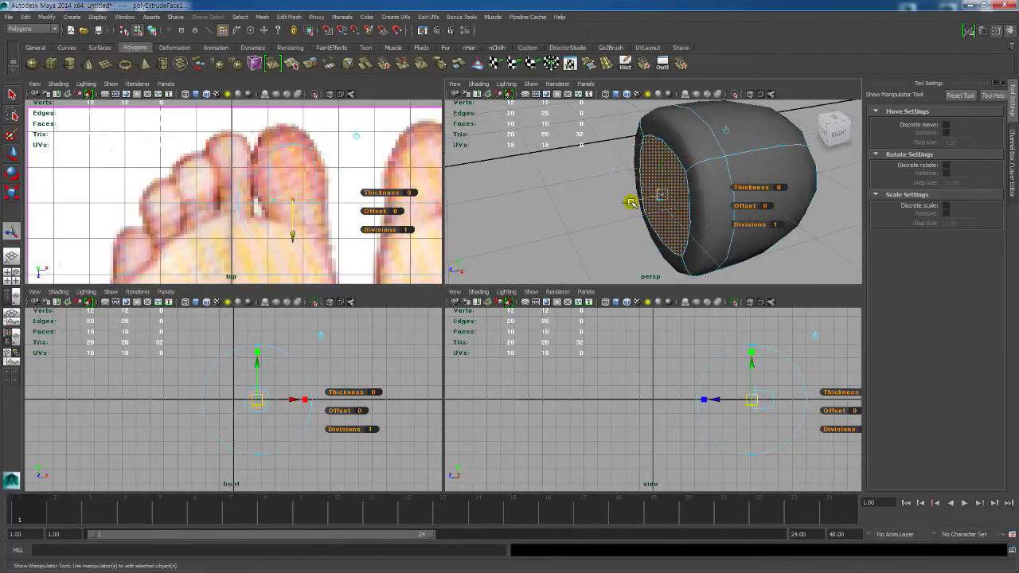
drag(630, 202, 609, 208)
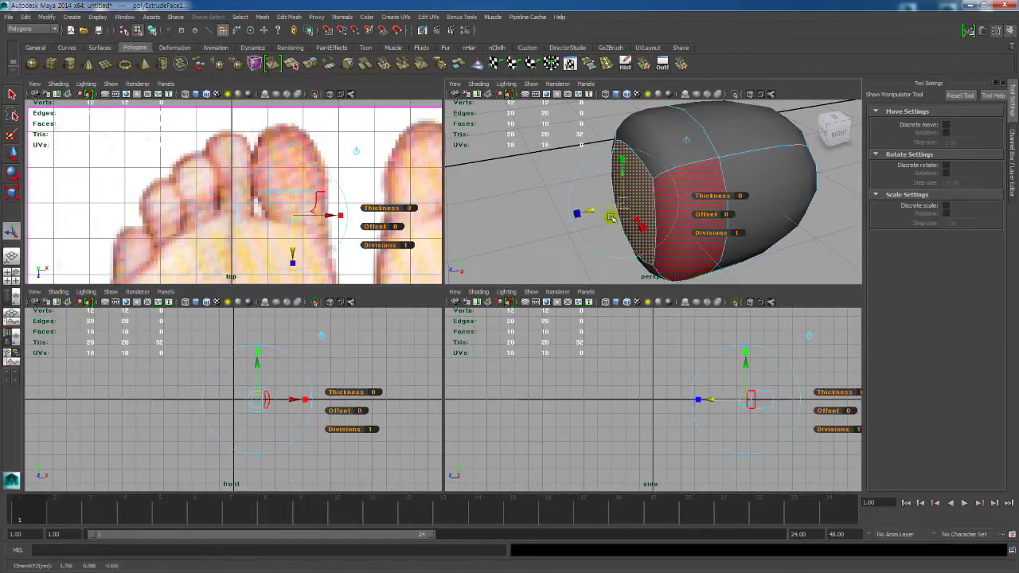
Step: Select the toe's heel-side end face and move, scale and raise it to adjust the back of the toe
click(549, 269)
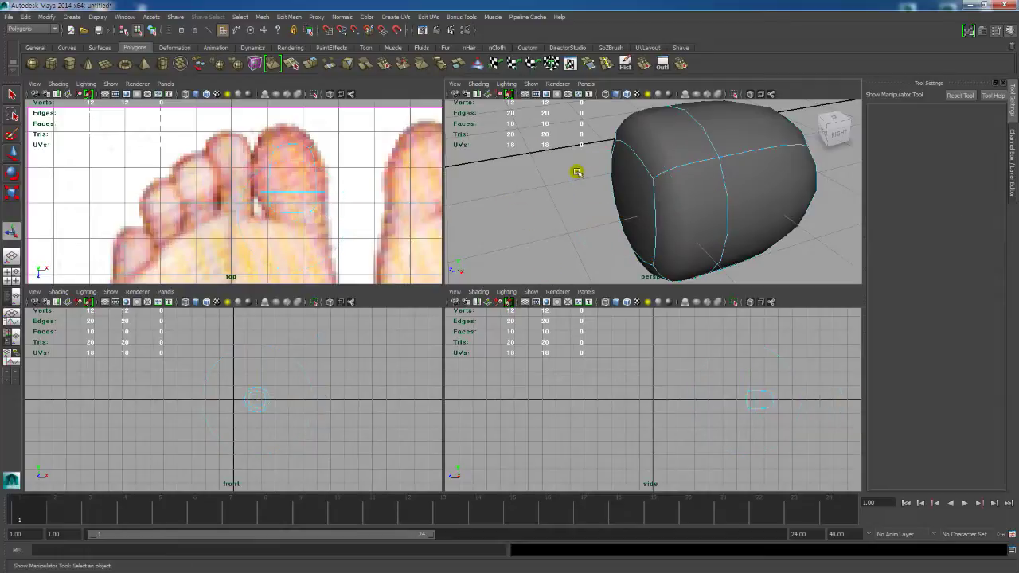
click(631, 252)
alt+drag(631, 252, 606, 228)
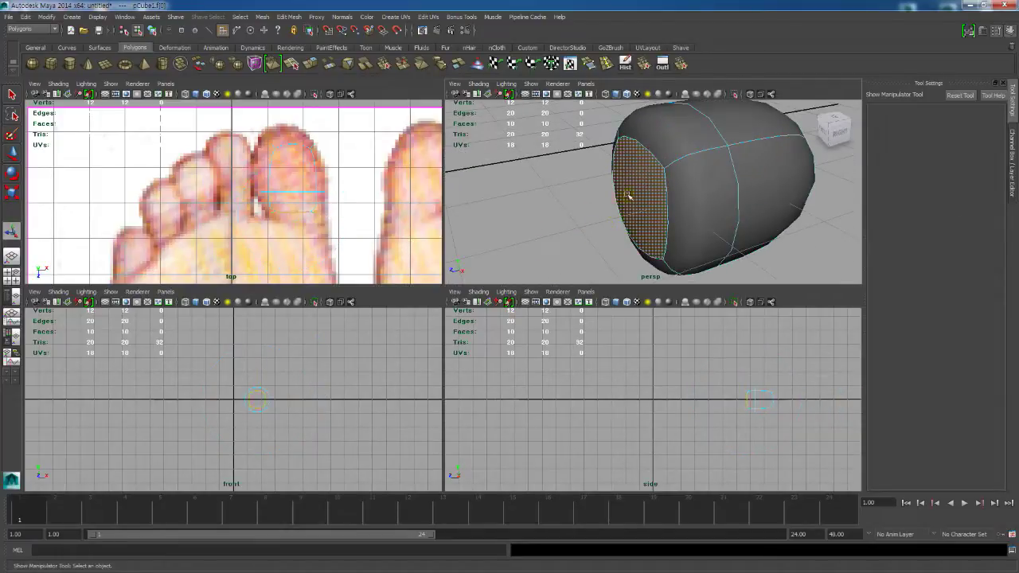
key(w)
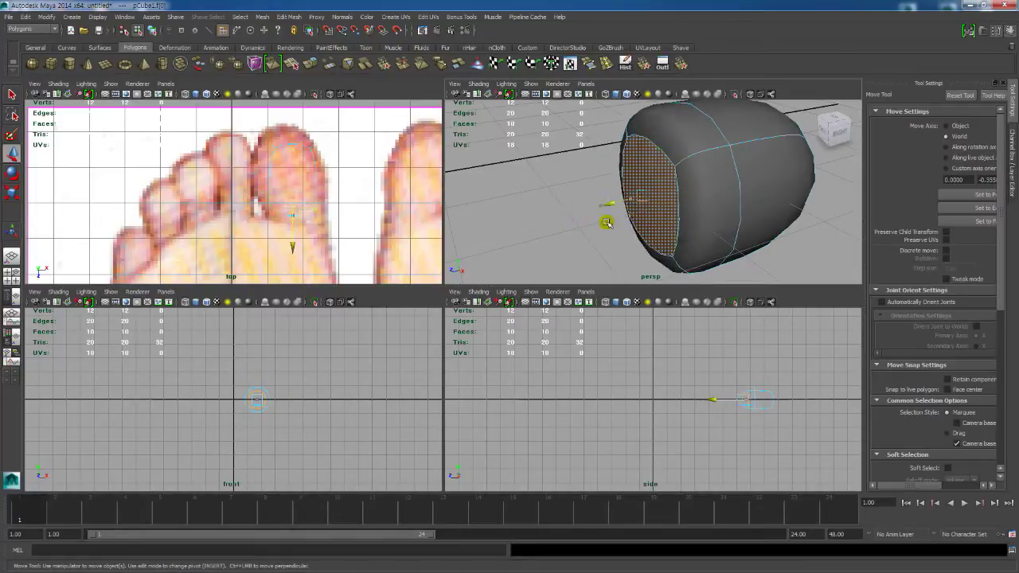
key(r)
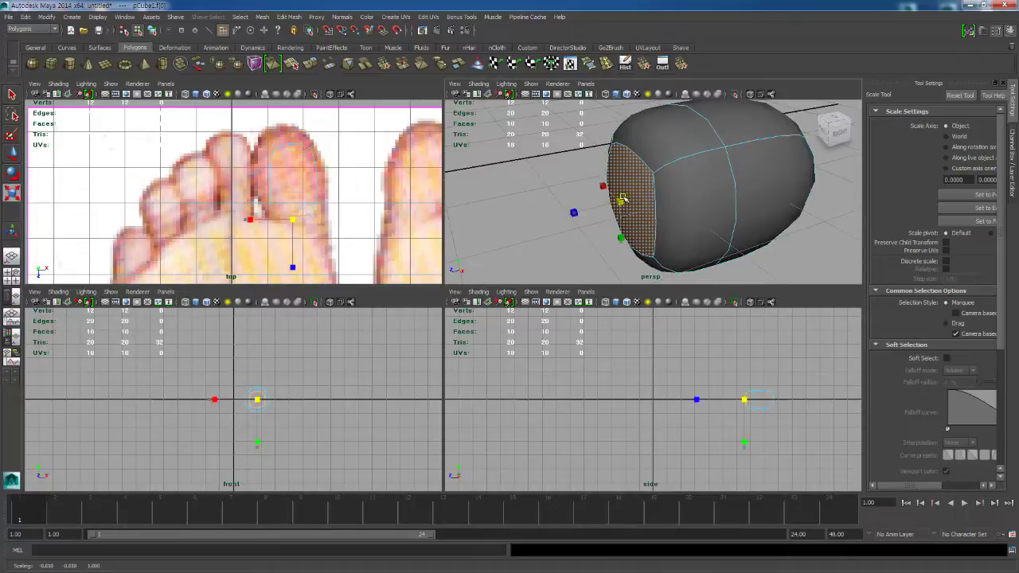
key(w)
mouse_move(619, 172)
mouse_down()
mouse_move(619, 151)
mouse_move(617, 160)
mouse_up()
Step: Switch the toe mesh from face selection to edge selection
alt+right_drag(707, 164, 668, 189)
alt+drag(676, 196, 649, 196)
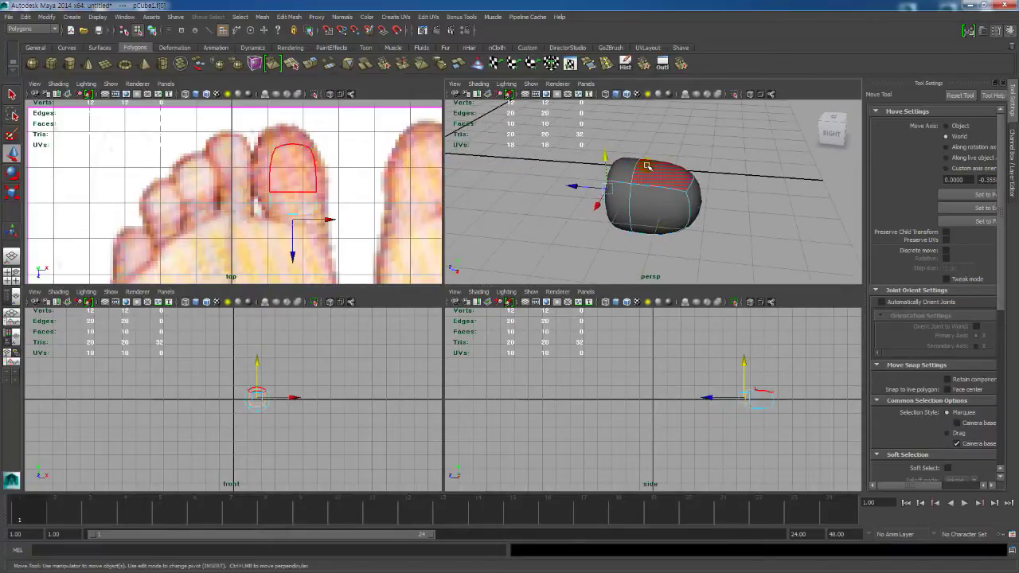
right_click(646, 166)
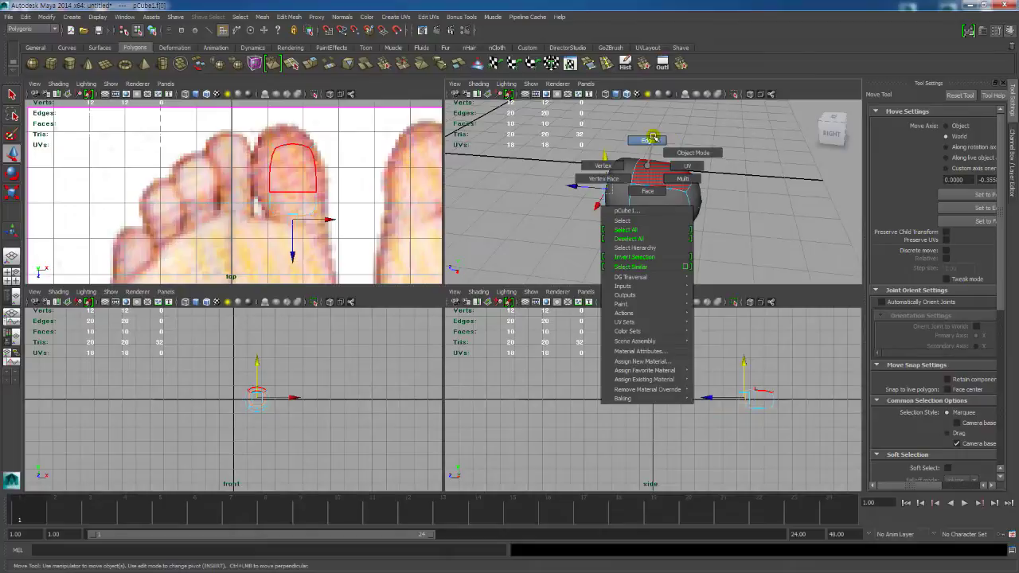
click(652, 141)
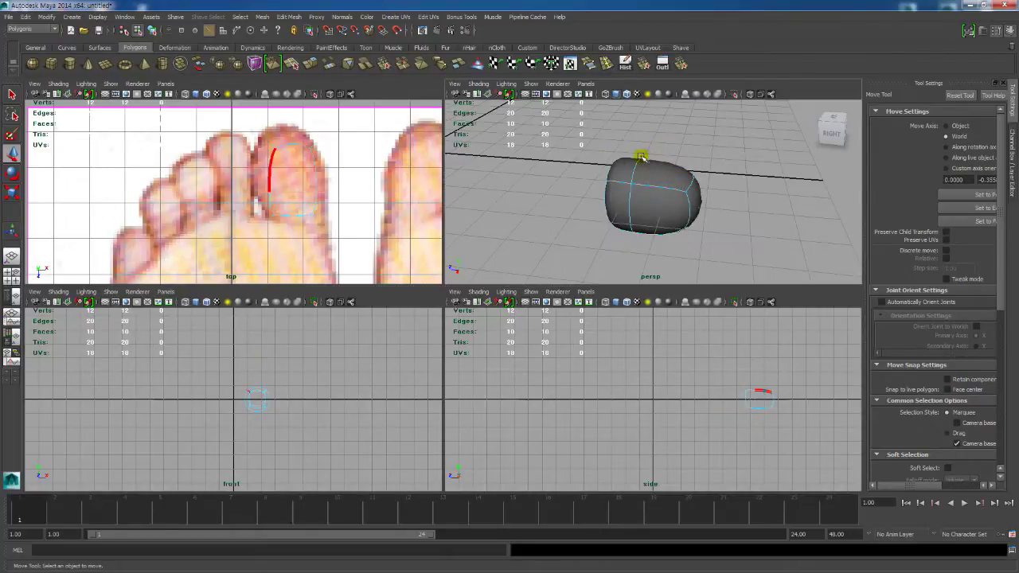
right_drag(648, 162, 624, 164)
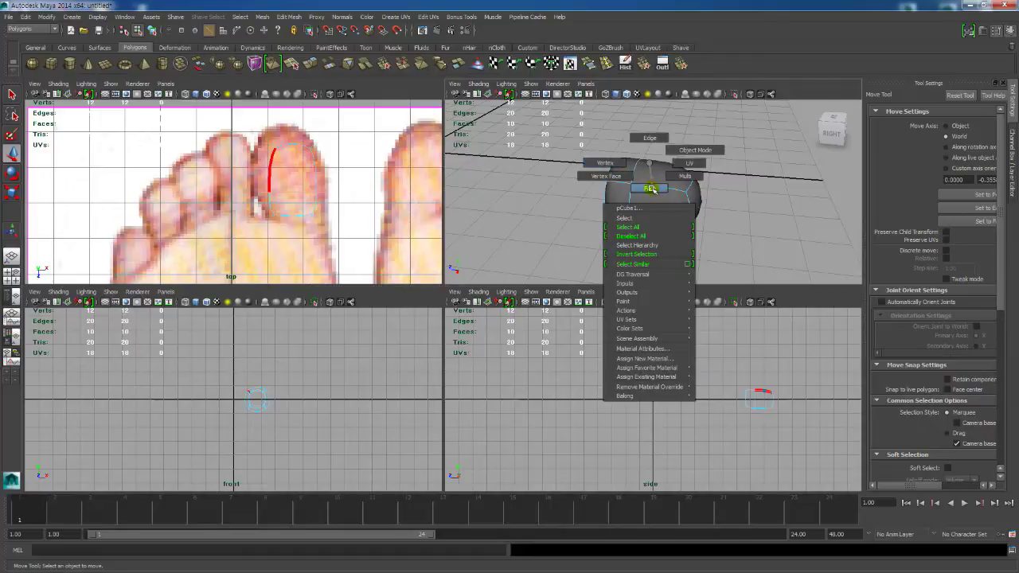
right_drag(647, 135, 649, 140)
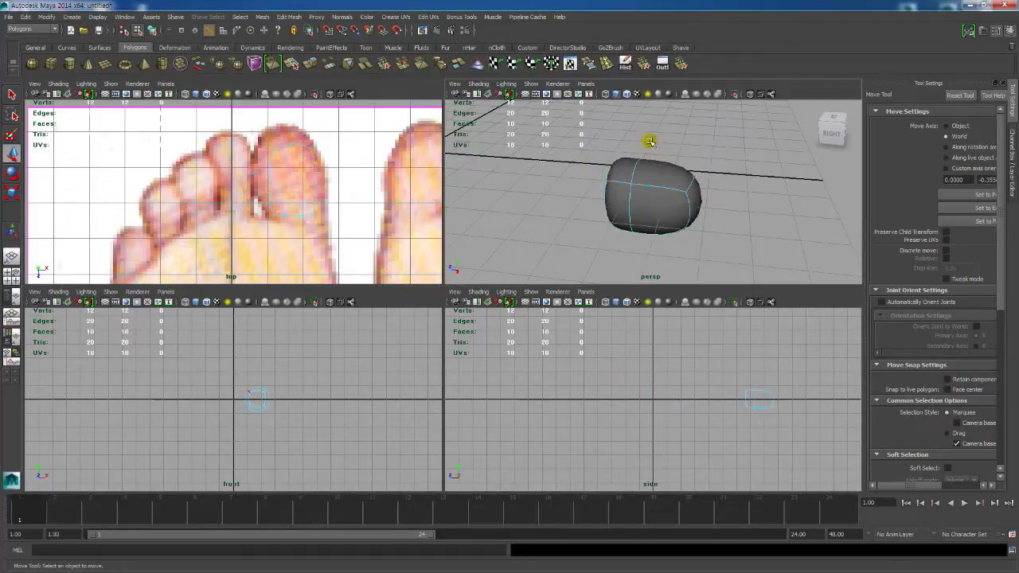
Step: Move the crosswise top edge at the middle of the toe toward the tip and lower it into a dip
mouse_move(649, 189)
alt+mouse_down()
mouse_move(643, 168)
mouse_move(667, 178)
alt+mouse_up()
click(641, 162)
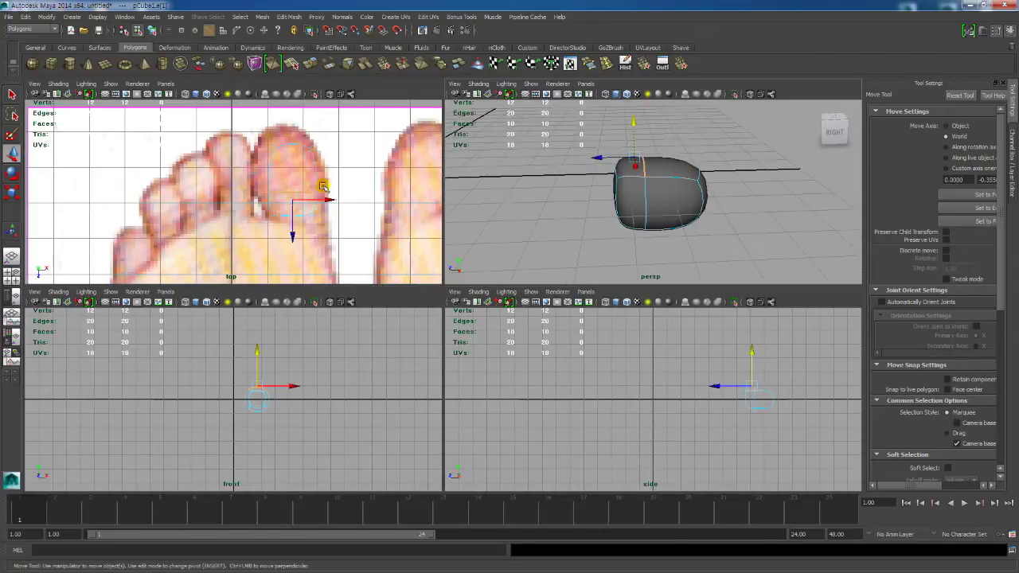
alt+right_drag(297, 200, 338, 203)
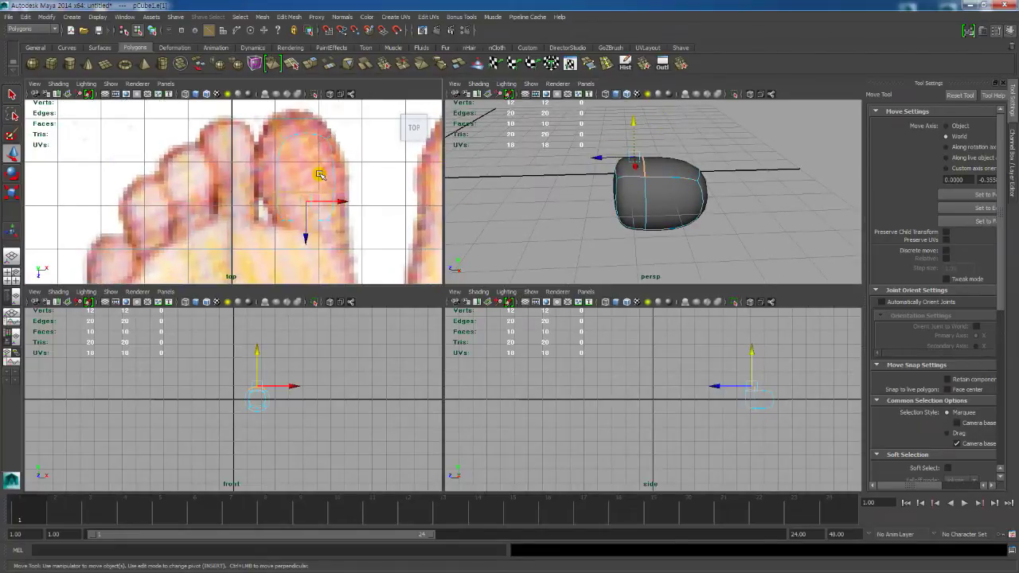
drag(631, 117, 635, 128)
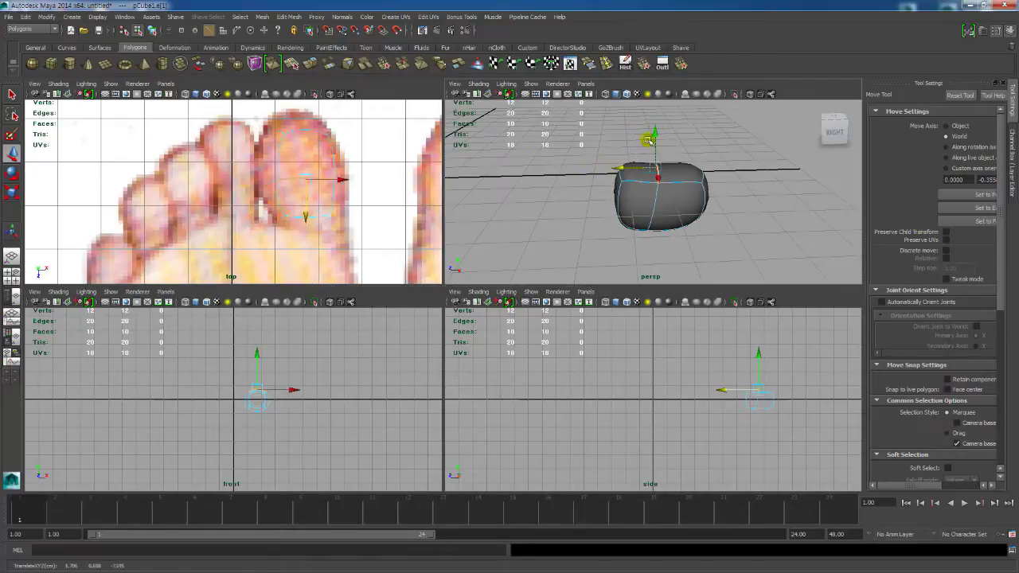
alt+drag(655, 140, 683, 172)
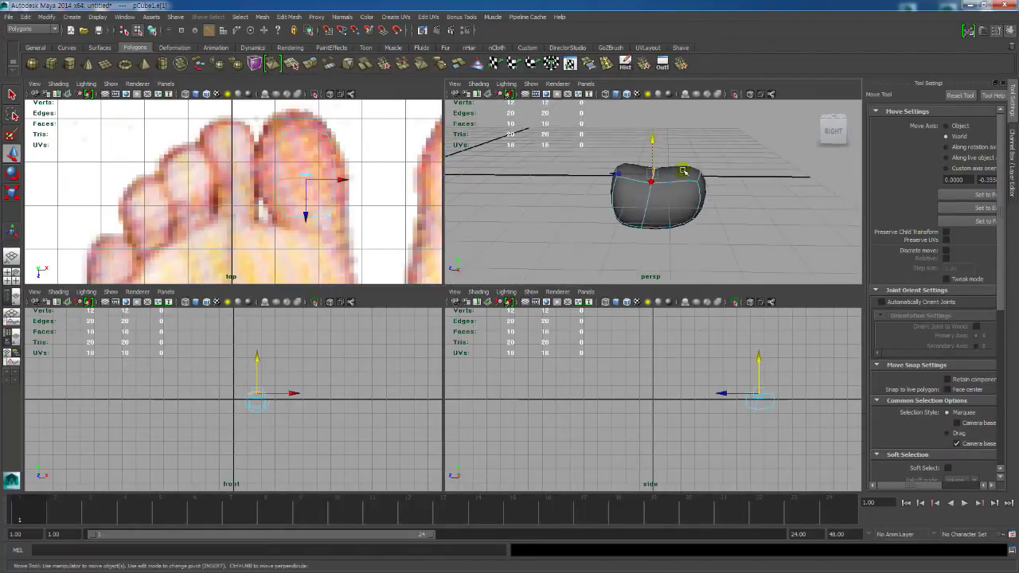
alt+drag(688, 207, 714, 232)
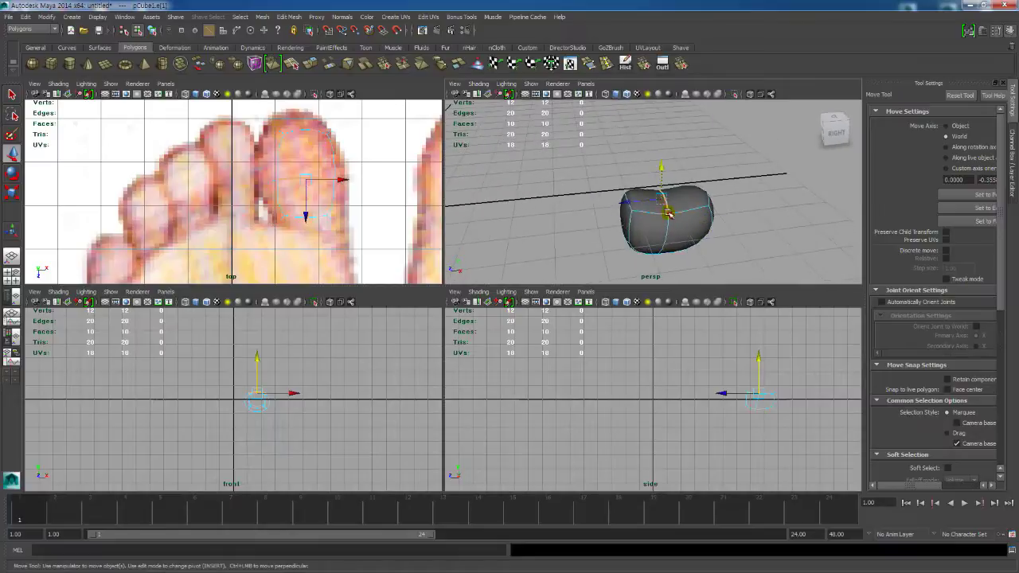
Step: Shift the middle top edge sideways toward the second toe and readjust its height and position toward the tip
alt+right_drag(667, 212, 690, 200)
alt+drag(690, 201, 714, 200)
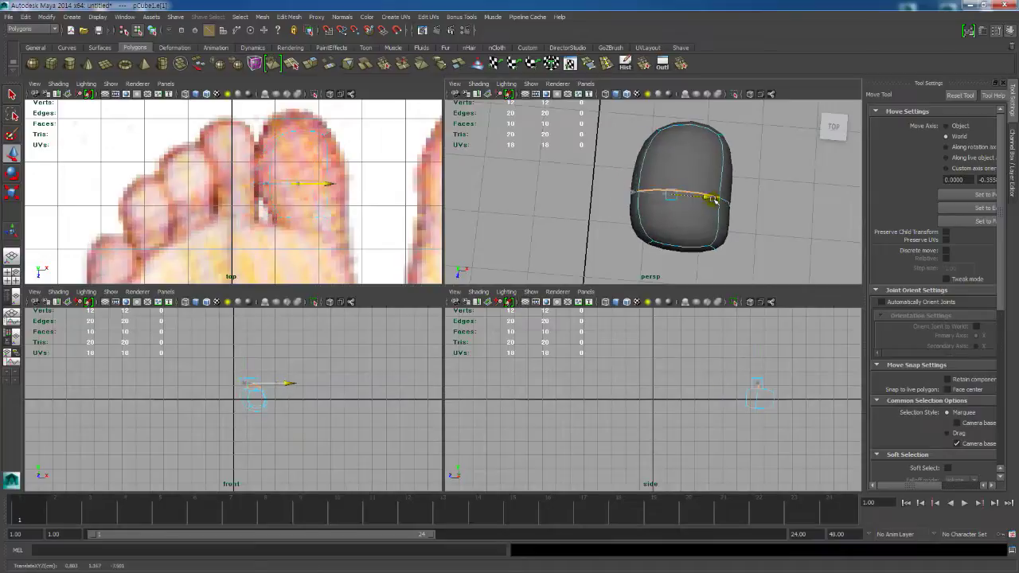
alt+drag(746, 232, 704, 166)
alt+right_drag(703, 167, 660, 145)
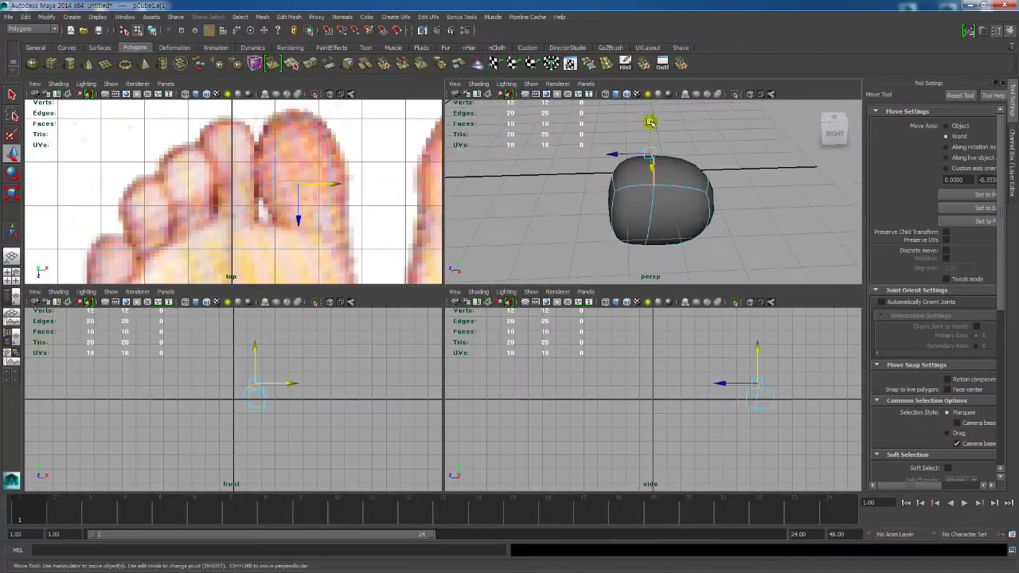
drag(650, 121, 656, 145)
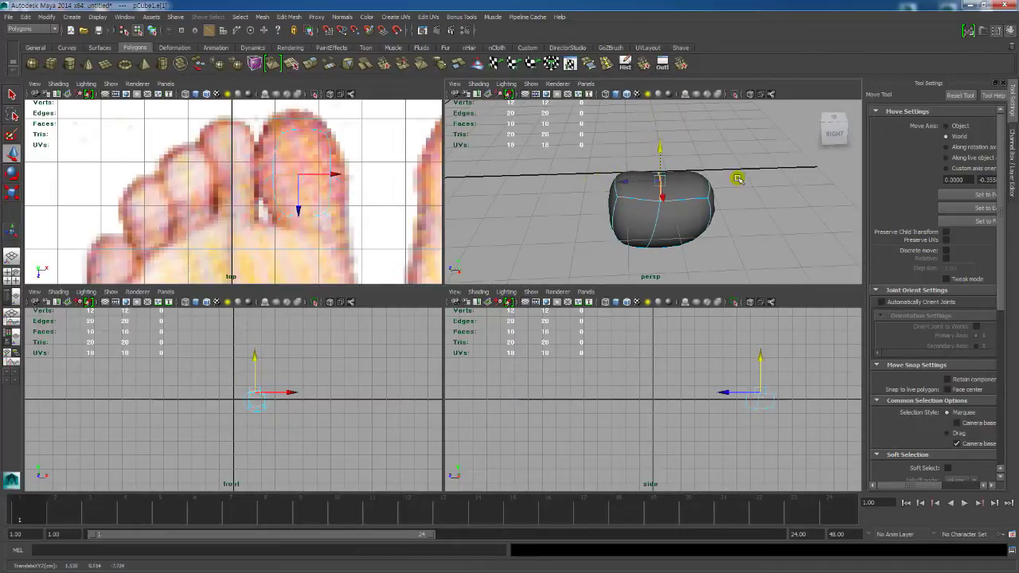
Step: Move the middle top edge toward the toe's outer side, then lower and push it further toward the tip
alt+drag(738, 178, 780, 188)
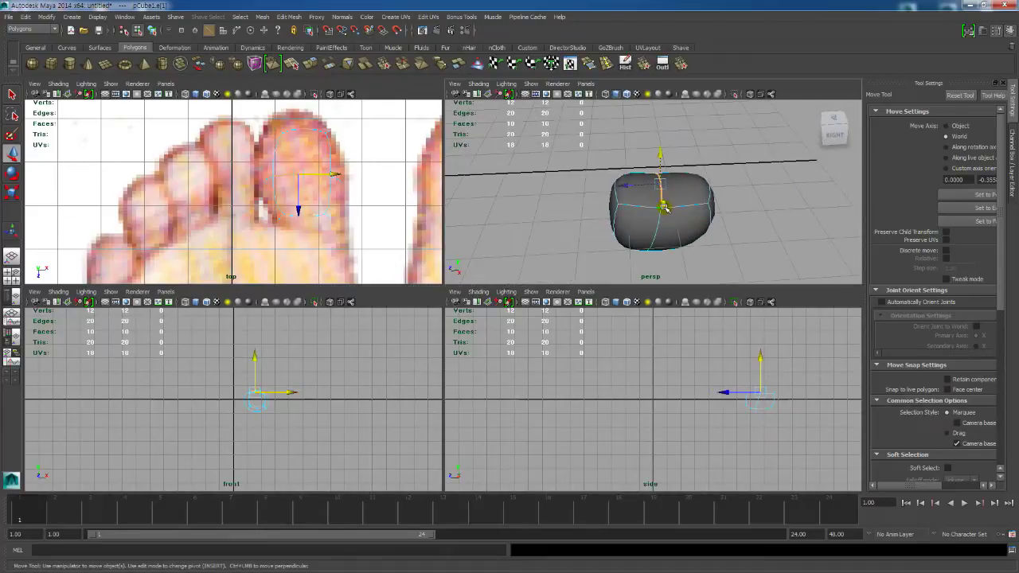
drag(665, 208, 667, 215)
alt+drag(710, 213, 682, 159)
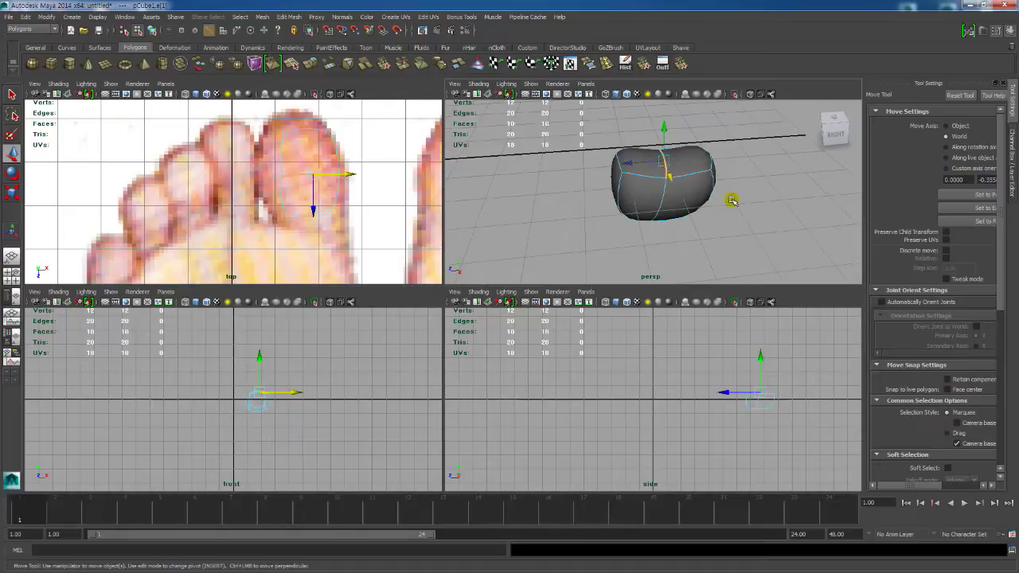
alt+drag(732, 200, 694, 162)
drag(665, 115, 667, 120)
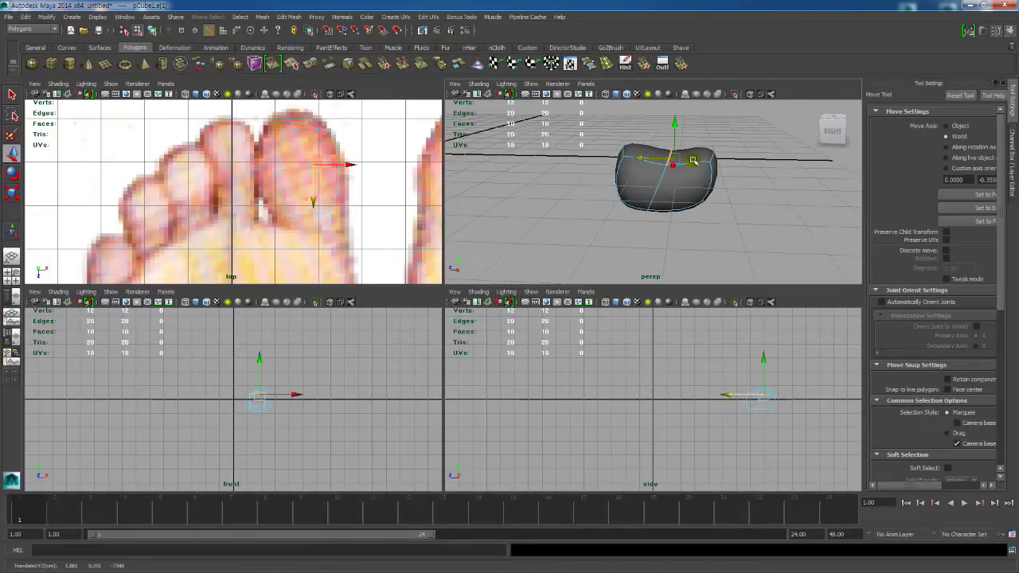
alt+right_drag(683, 185, 730, 205)
mouse_move(730, 205)
alt+mouse_down()
mouse_move(700, 225)
mouse_move(713, 207)
alt+mouse_up()
Step: Adjust the lower edges at the toe's heel end and tip, and pull the inner side edge toward the second toe
click(616, 208)
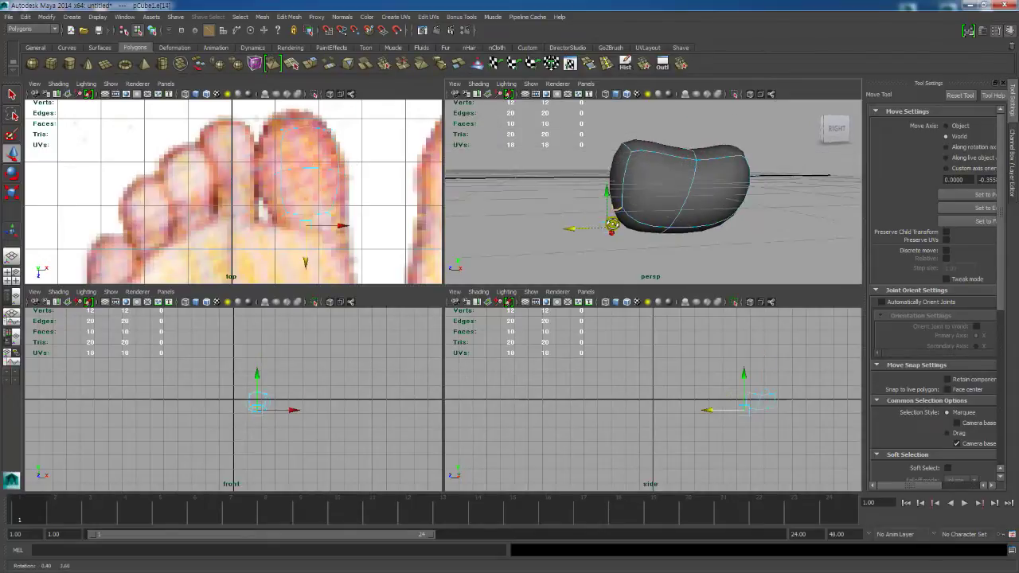
drag(608, 189, 579, 288)
click(697, 210)
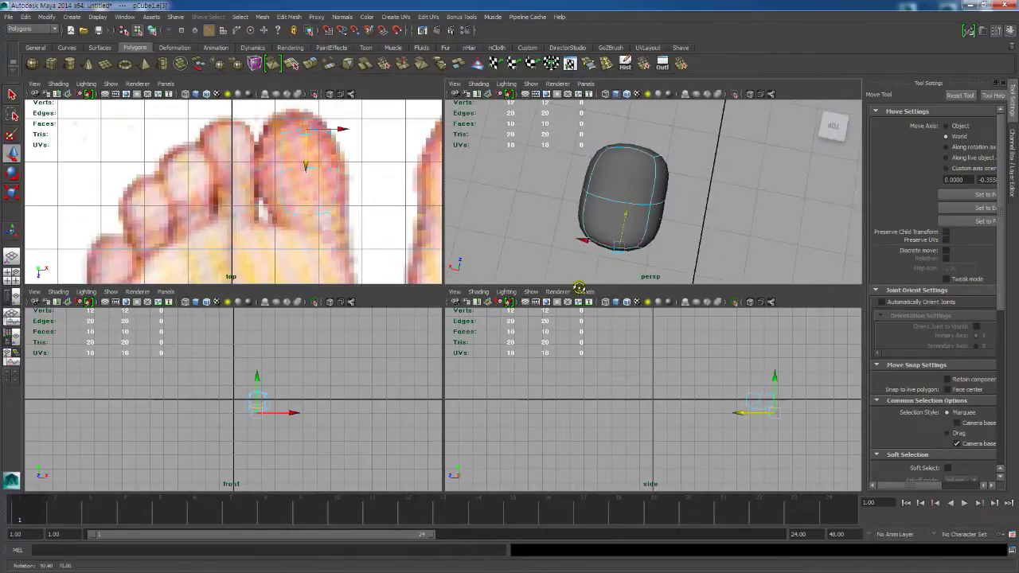
click(661, 203)
drag(641, 193, 647, 196)
alt+drag(649, 197, 698, 207)
Step: Select the toe's heel-side end face and extrude it further toward the heel
right_click(667, 172)
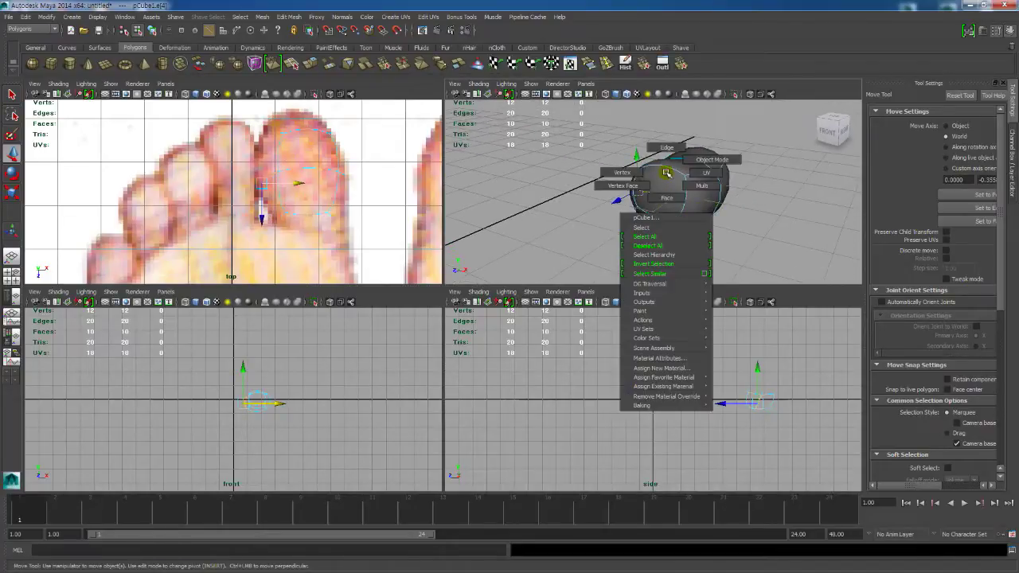
right_drag(667, 201, 667, 202)
click(665, 192)
alt+drag(665, 193, 611, 198)
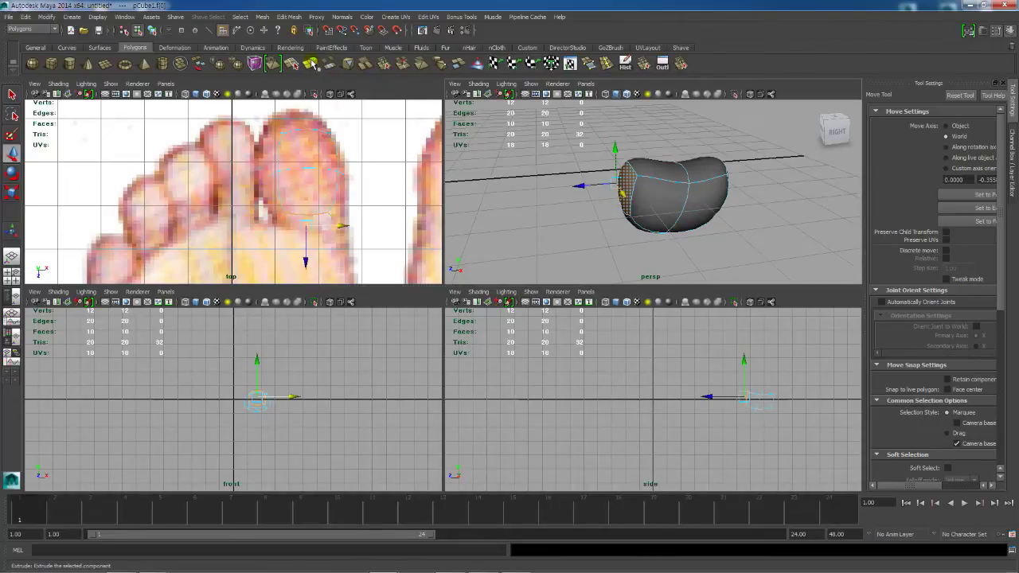
click(313, 63)
key(w)
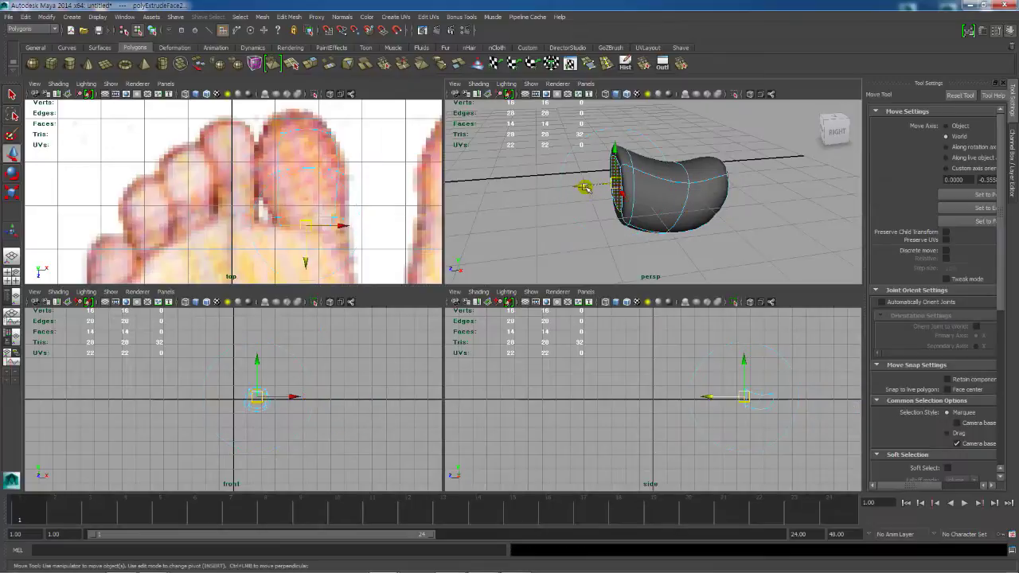
drag(587, 188, 549, 185)
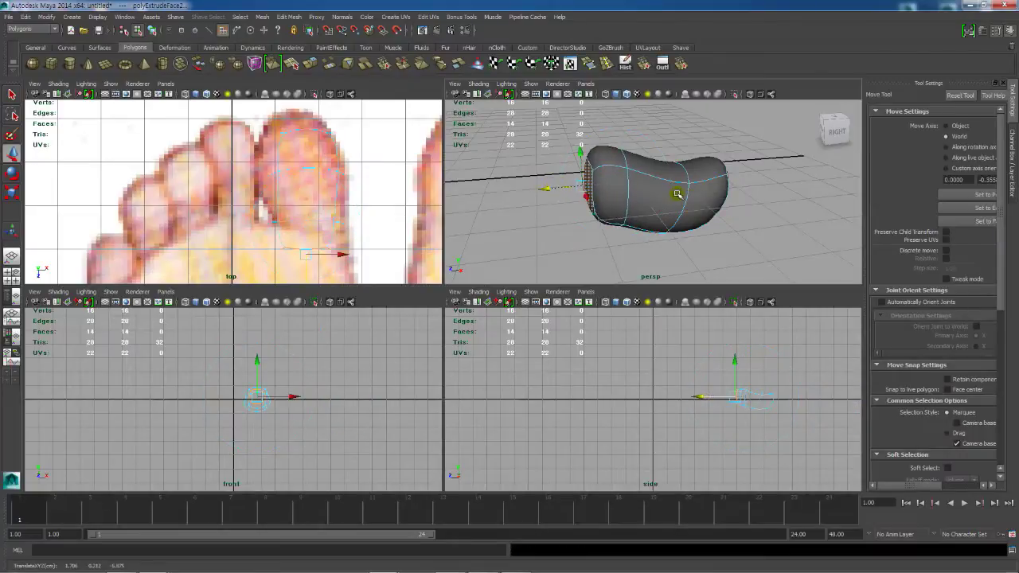
Step: Delete the end face on the heel side so the toe's back is open
alt+drag(677, 194, 726, 186)
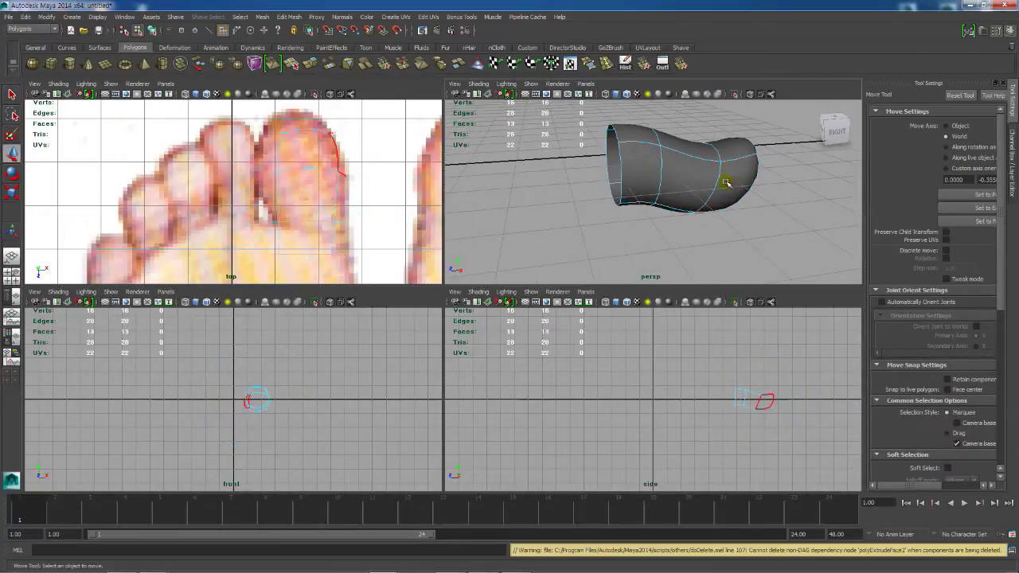
key(Delete)
mouse_move(674, 205)
alt+mouse_down()
mouse_move(793, 205)
mouse_move(708, 220)
mouse_move(666, 216)
mouse_move(653, 191)
mouse_move(644, 205)
mouse_move(694, 209)
mouse_move(659, 219)
alt+mouse_up()
scroll(753, 469, up, 3)
alt+middle_drag(742, 425, 673, 385)
right_drag(653, 391, 614, 337)
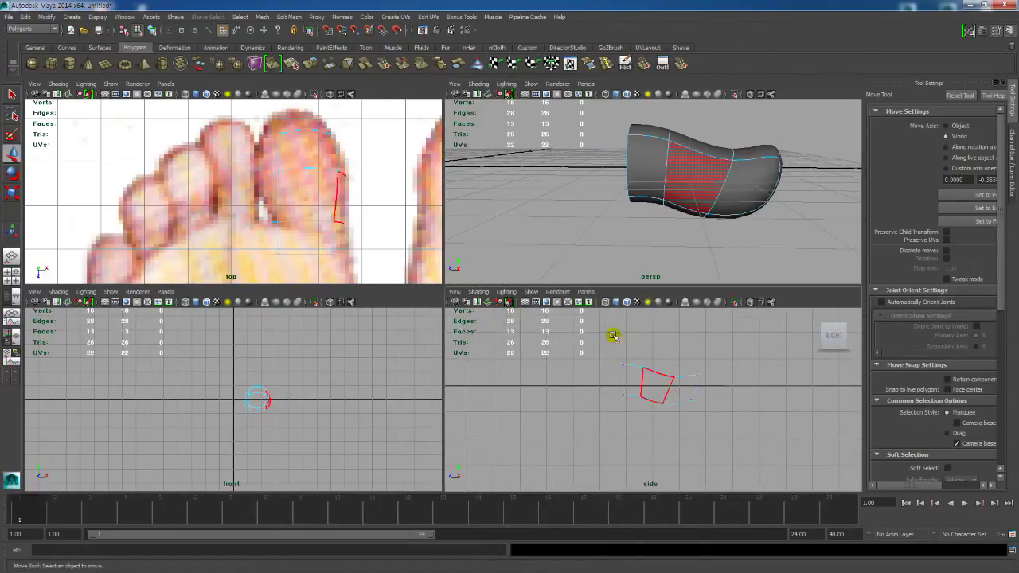
Step: In object mode, scale the whole toe down uniformly and move it to fit the big toe in the top-view picture
key(F8)
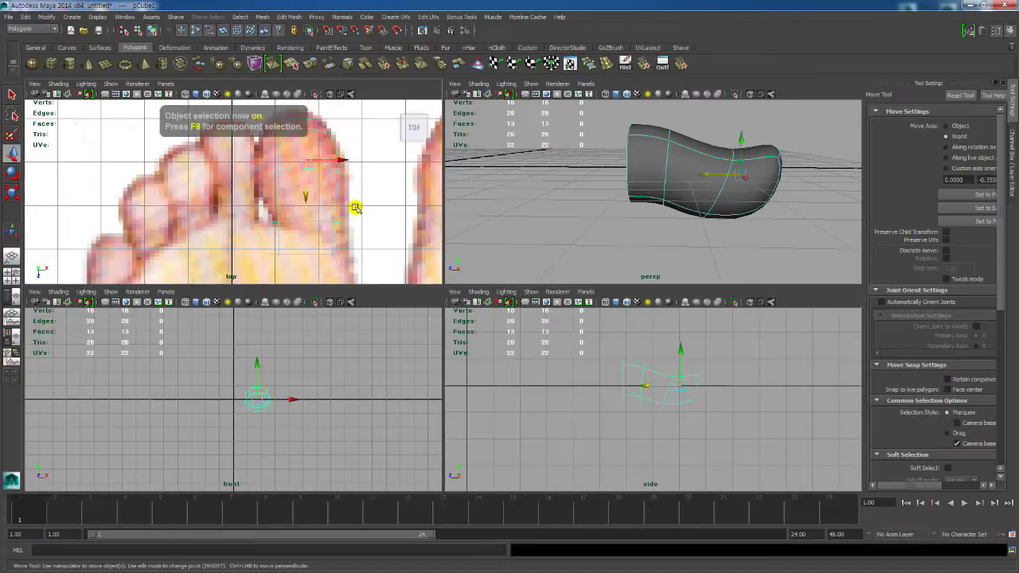
key(r)
alt+middle_drag(326, 177, 338, 197)
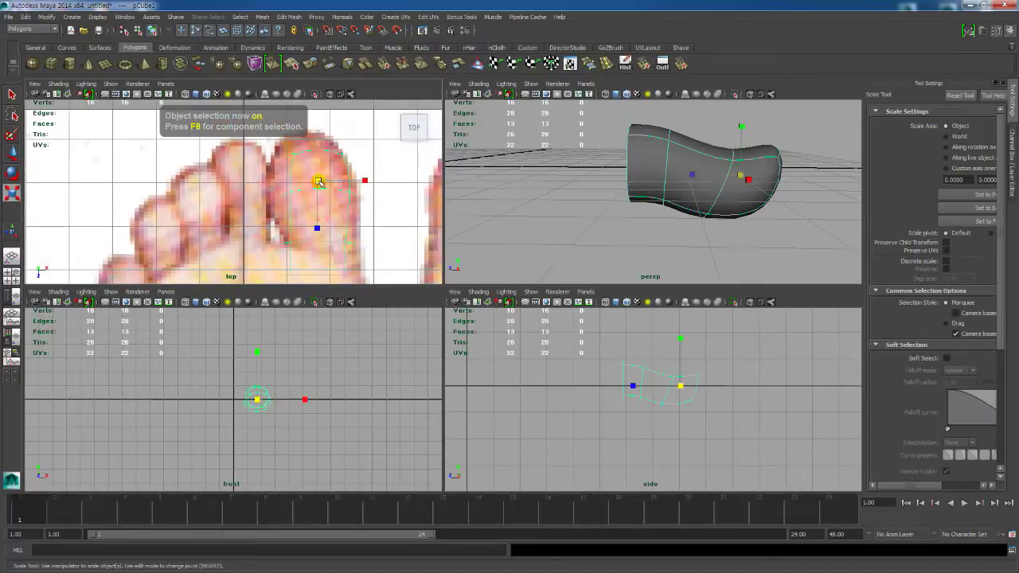
mouse_move(318, 181)
mouse_down()
mouse_move(305, 192)
mouse_move(310, 162)
mouse_up()
key(w)
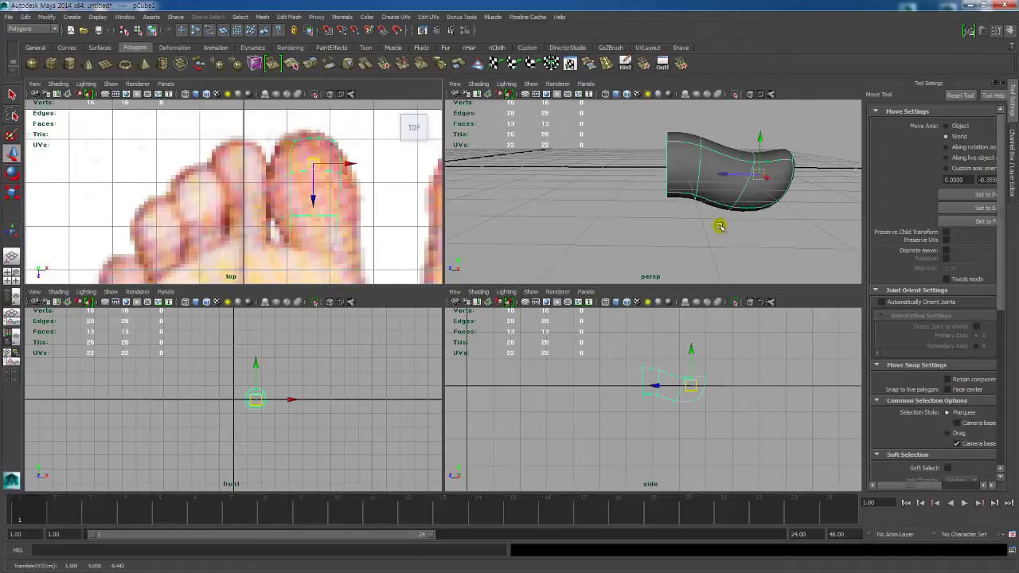
alt+drag(719, 226, 714, 226)
Step: Switch to vertex selection and reposition the lower middle vertices of the toe in the side view
alt+right_drag(720, 366, 785, 413)
right_drag(683, 399, 644, 329)
drag(642, 370, 662, 413)
alt+drag(677, 209, 708, 199)
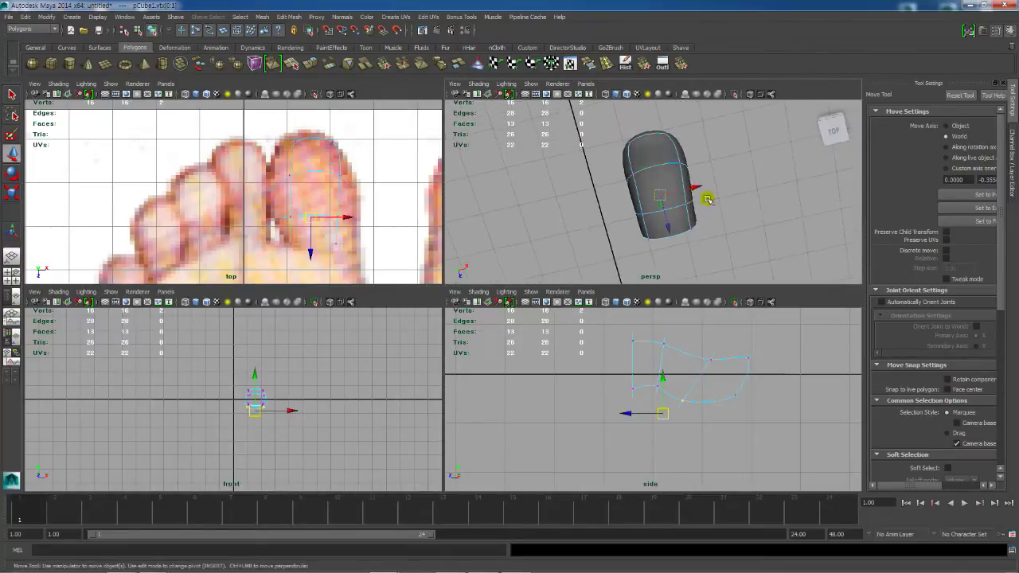
Step: Reposition the vertices on the outer and inner sides of the toe's middle to widen it along the picture's outline
click(698, 160)
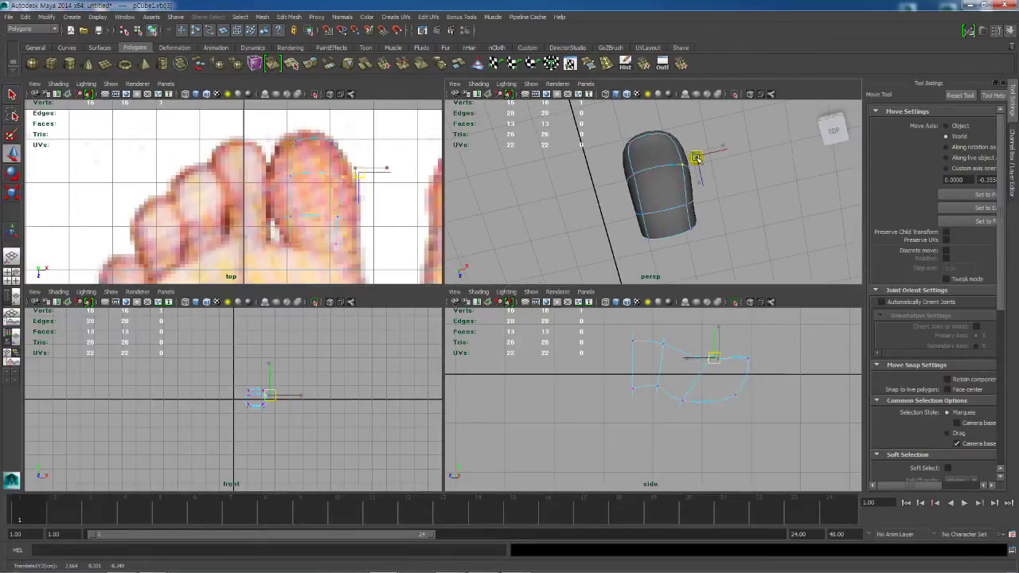
shift+click(621, 185)
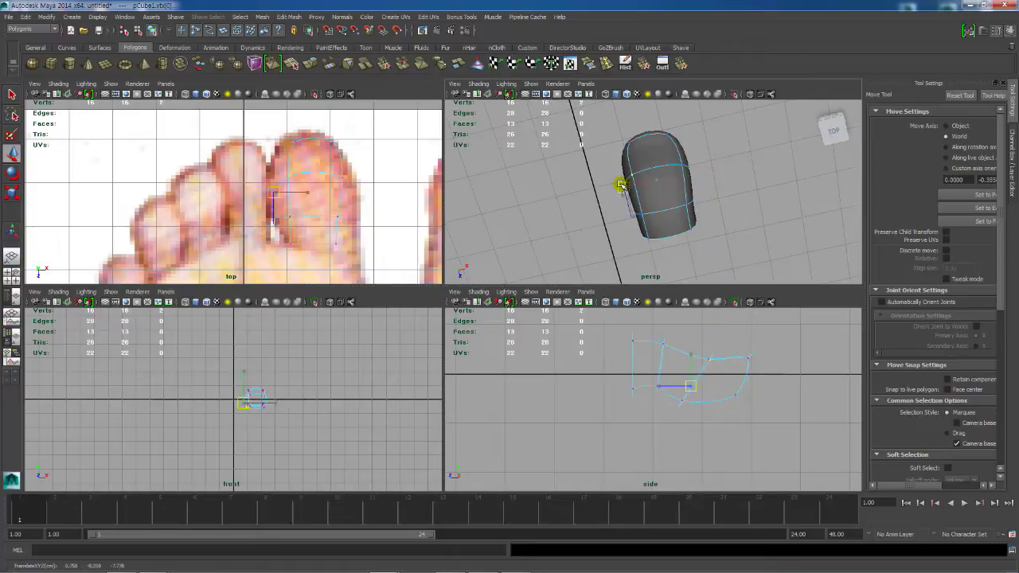
alt+drag(621, 187, 746, 224)
key(F8)
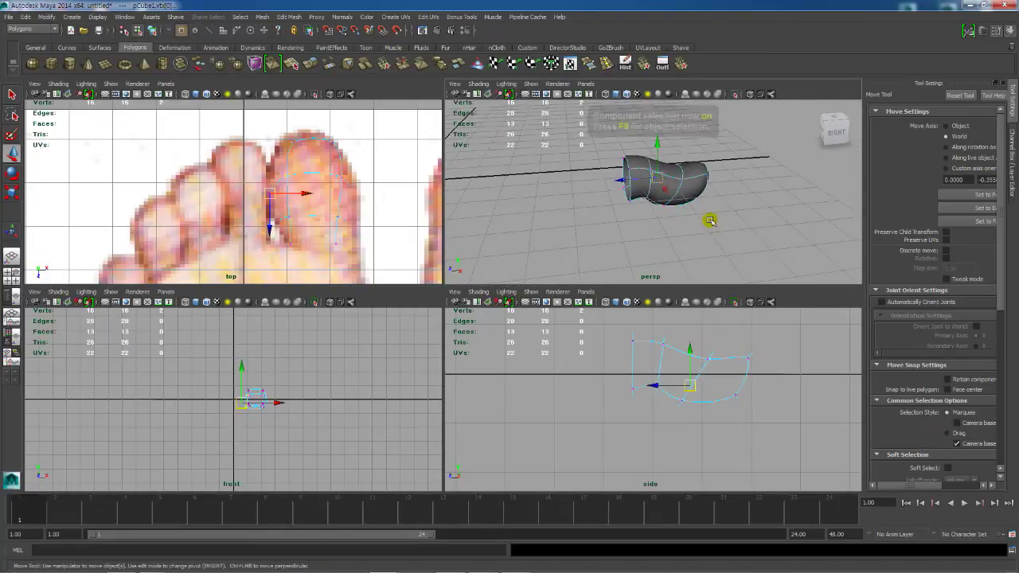
mouse_move(539, 569)
click(451, 563)
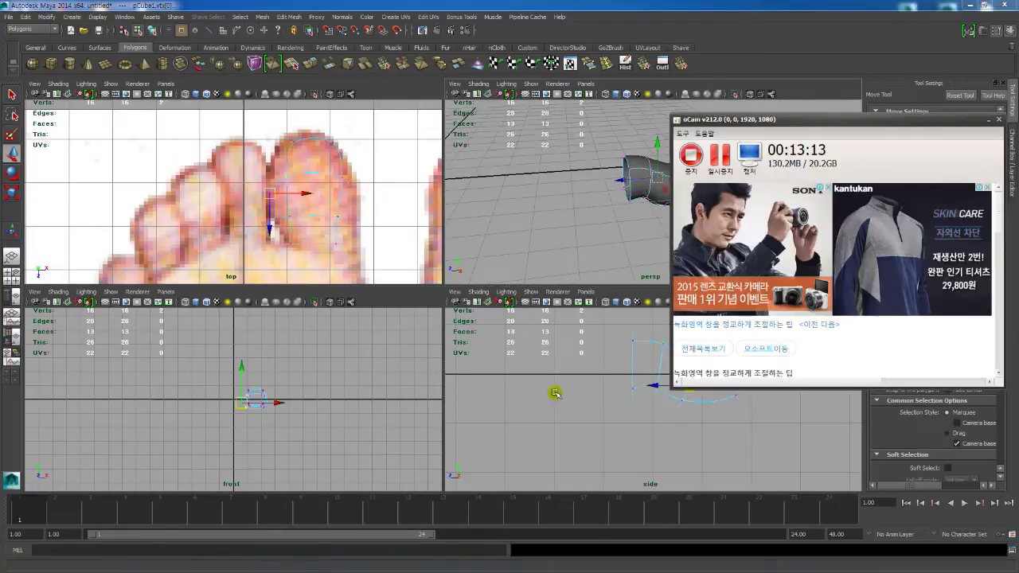
click(985, 121)
Step: In object mode, duplicate the big toe, move the copy onto the picture's second toe and scale it narrower
key(F8)
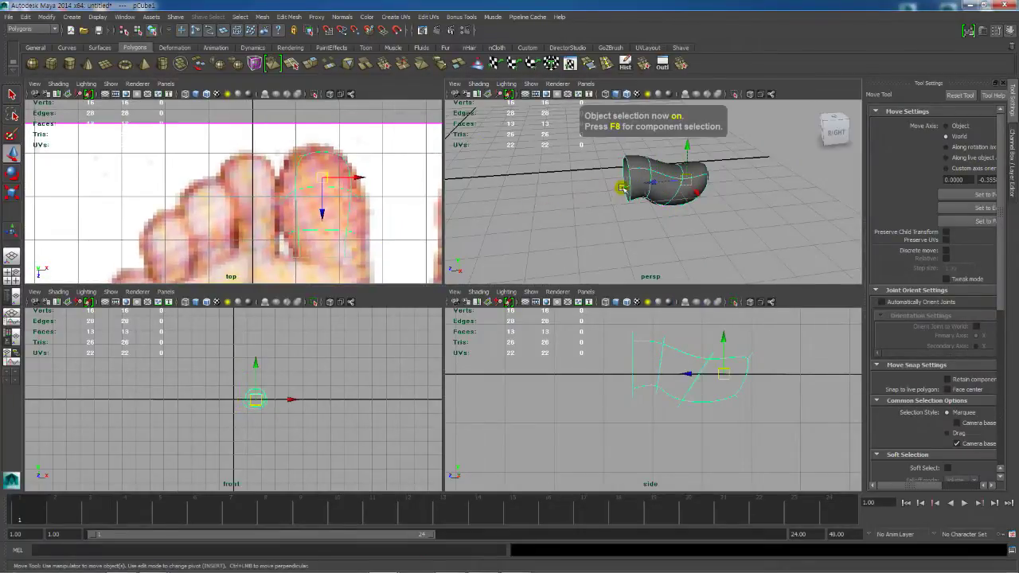
alt+drag(621, 187, 476, 225)
alt+middle_drag(301, 201, 322, 198)
alt+middle_drag(259, 181, 383, 209)
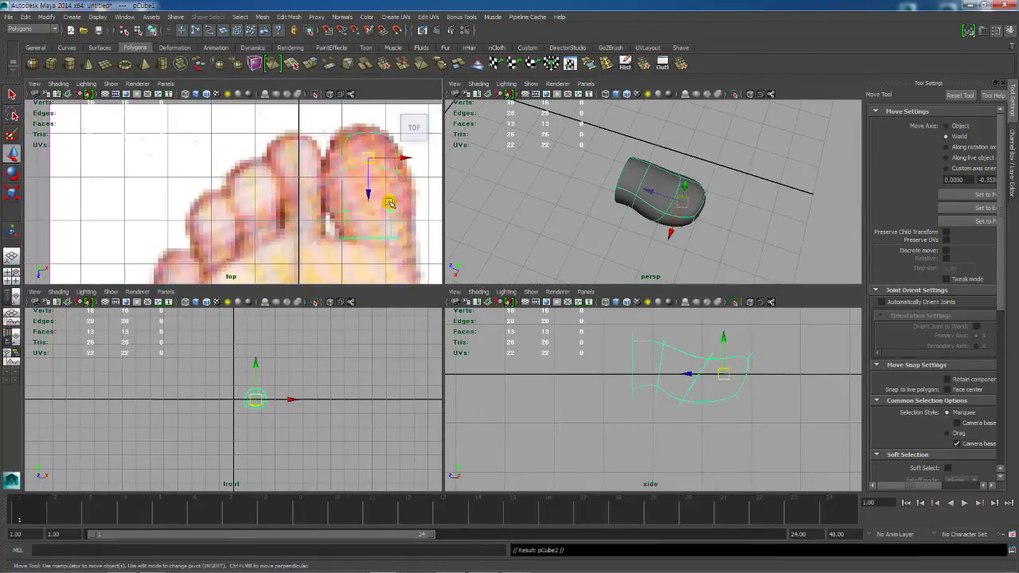
key(ctrl+d)
drag(373, 159, 339, 166)
key(r)
key(w)
alt+drag(726, 165, 544, 141)
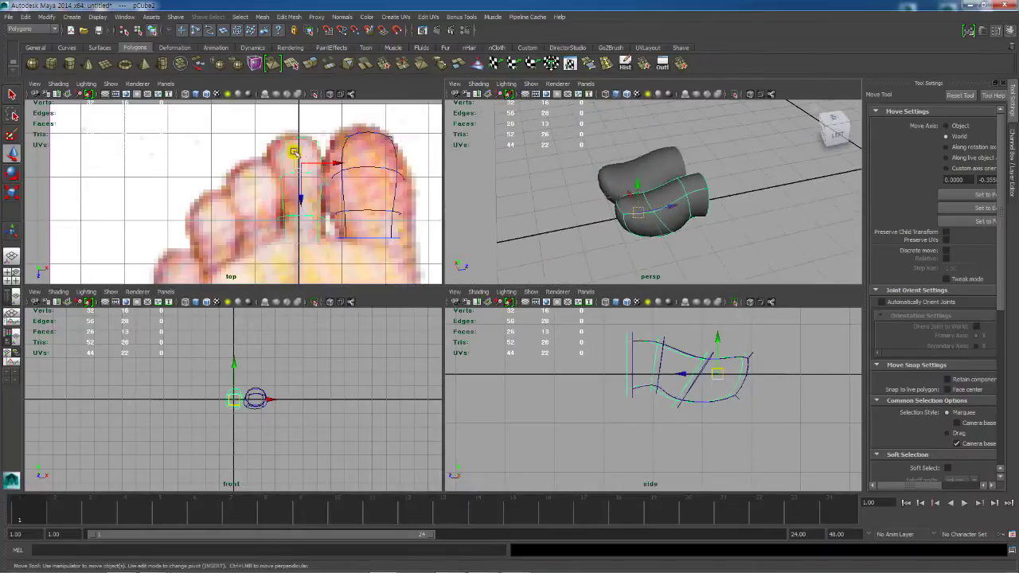
Step: Fine-tune the position of the duplicated toe in the top view so it fits the second toe's outline
scroll(341, 166, up, 4)
key(space)
scroll(500, 198, down, 4)
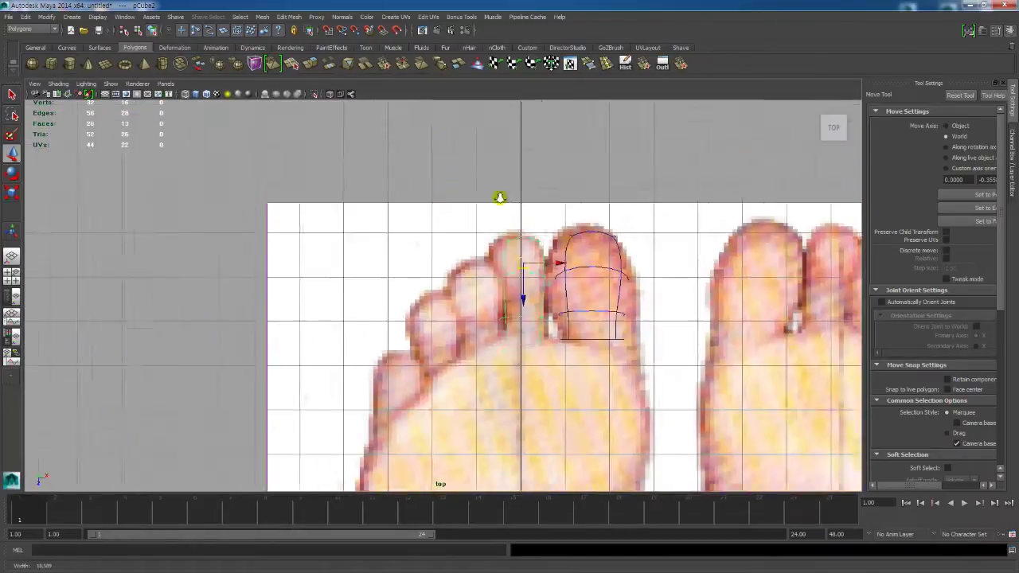
scroll(568, 239, up, 2)
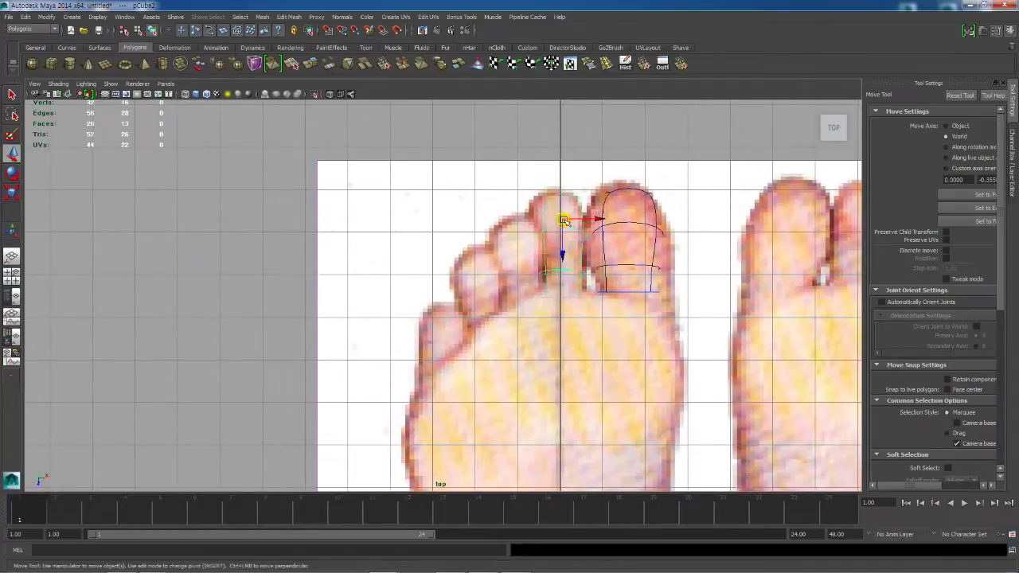
drag(563, 220, 597, 224)
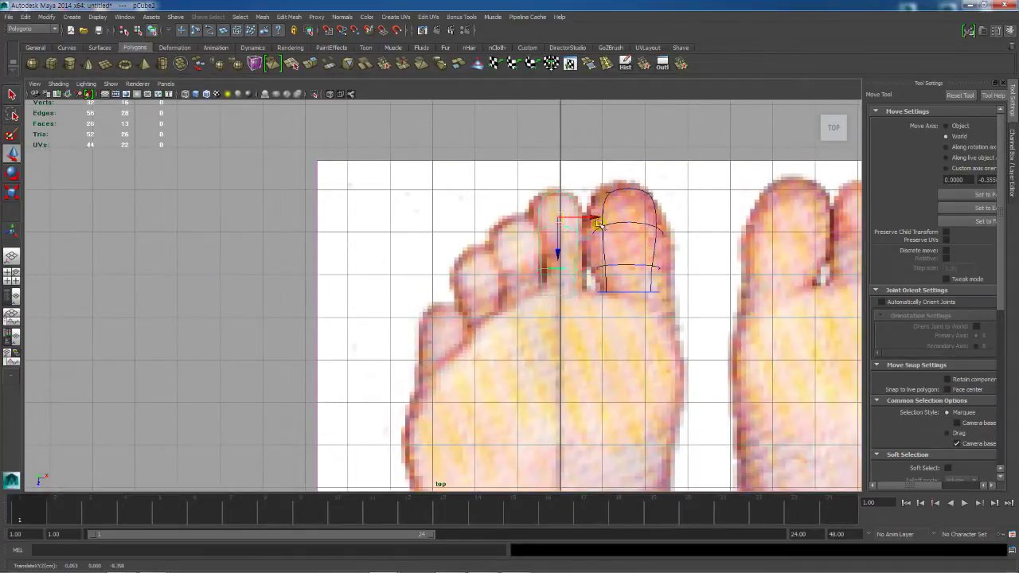
scroll(597, 224, down, 2)
key(space)
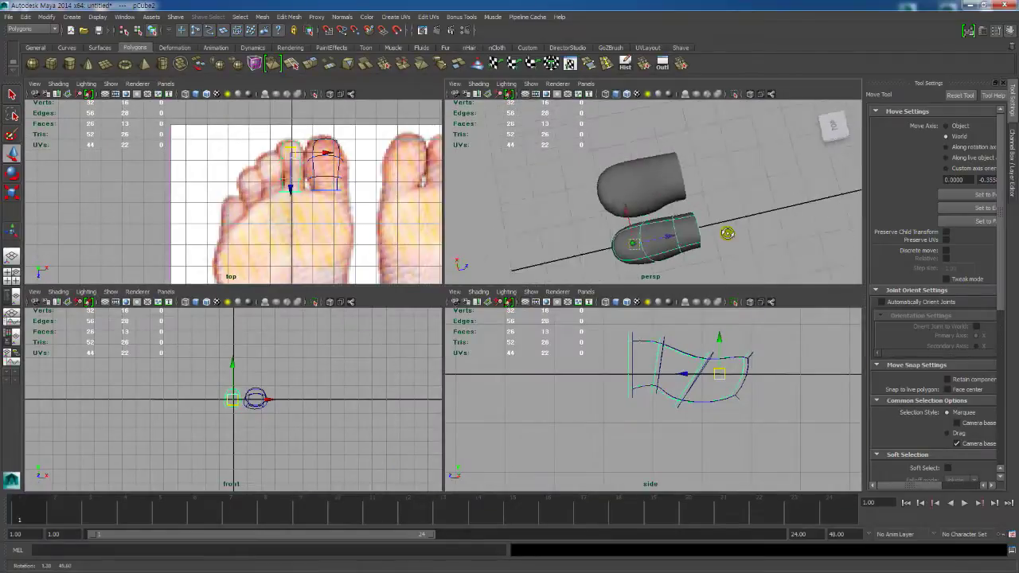
mouse_move(727, 233)
alt+mouse_down()
mouse_move(796, 228)
mouse_move(684, 229)
mouse_move(714, 242)
alt+mouse_up()
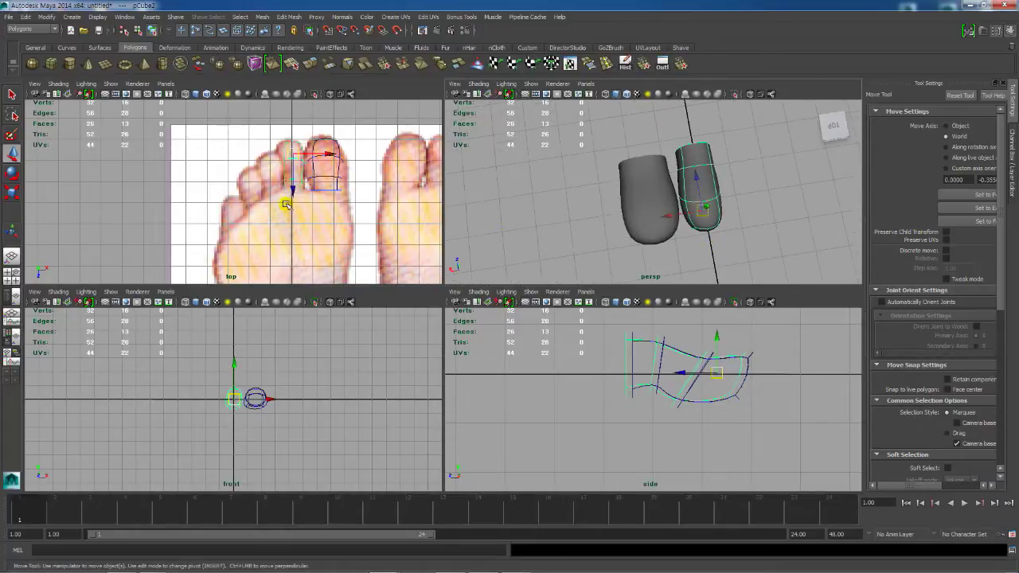
Step: Adjust the vertices at the second toe's back to line up with the big toe's open end, and return to object mode
alt+right_drag(287, 204, 361, 212)
alt+right_drag(308, 181, 282, 155)
drag(345, 205, 318, 183)
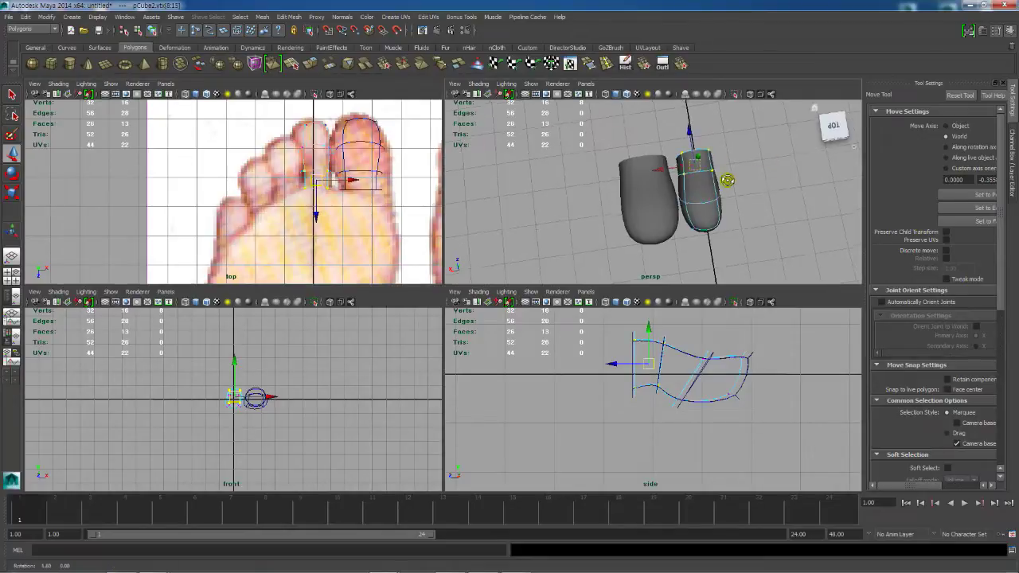
mouse_move(724, 178)
alt+mouse_down()
mouse_move(713, 168)
mouse_move(718, 179)
alt+mouse_up()
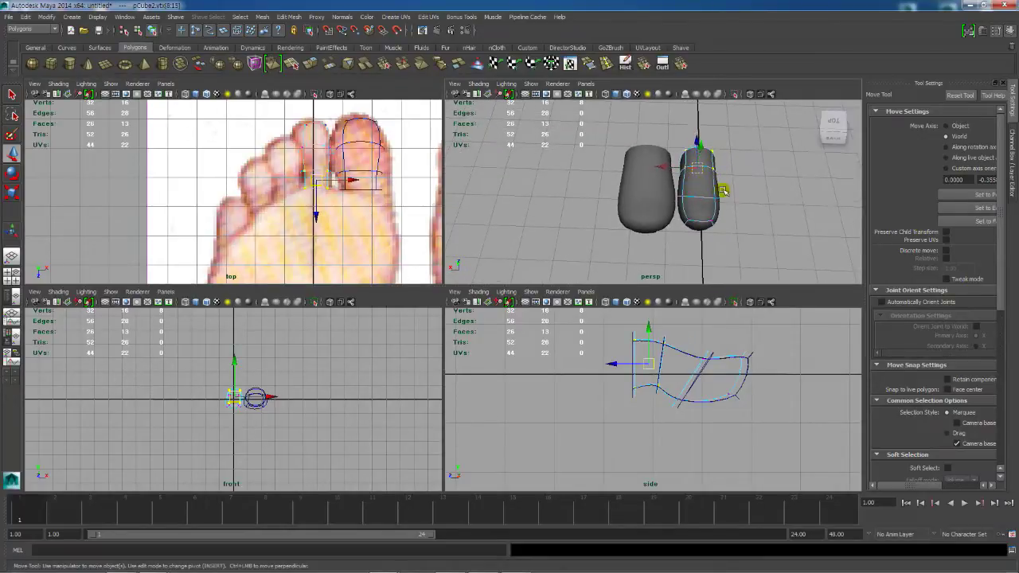
key(F8)
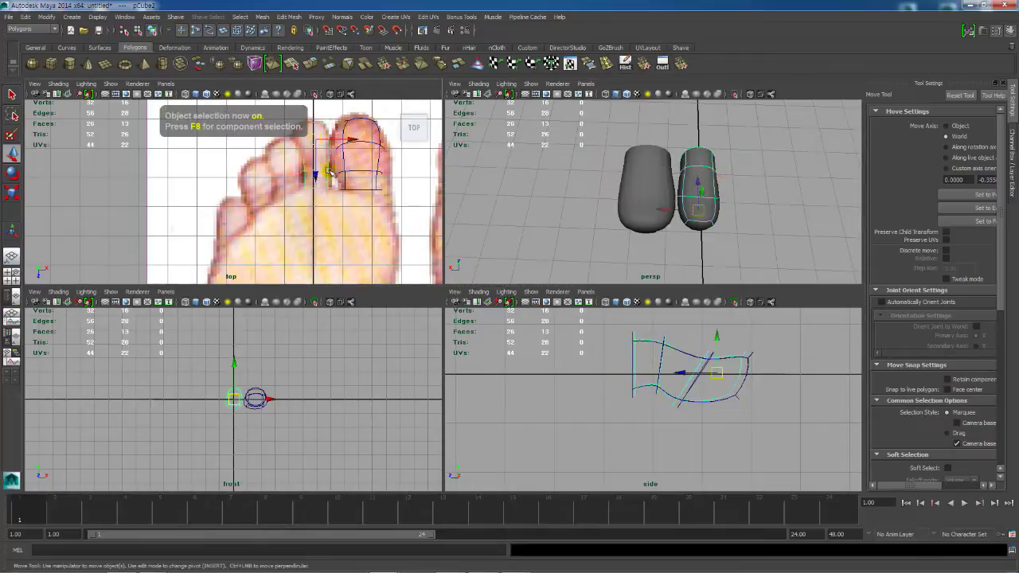
Step: Duplicate the second toe and move the copy onto the picture's third toe
alt+middle_drag(340, 139, 360, 163)
drag(360, 163, 303, 175)
key(ctrl+d)
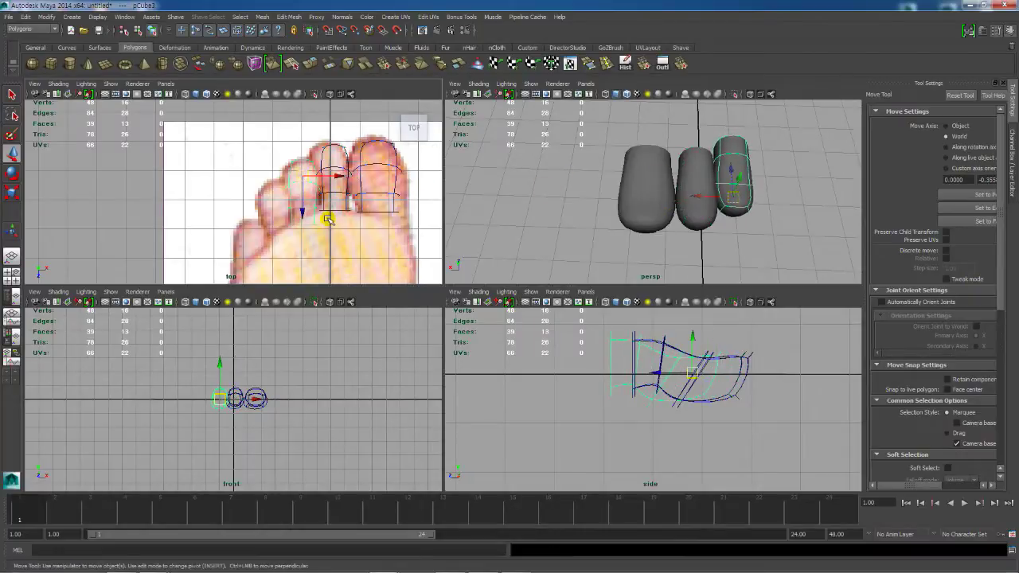
Step: Move the third toe's back vertices on the second-toe side forward so its open end slants along the picture's toe line
key(space)
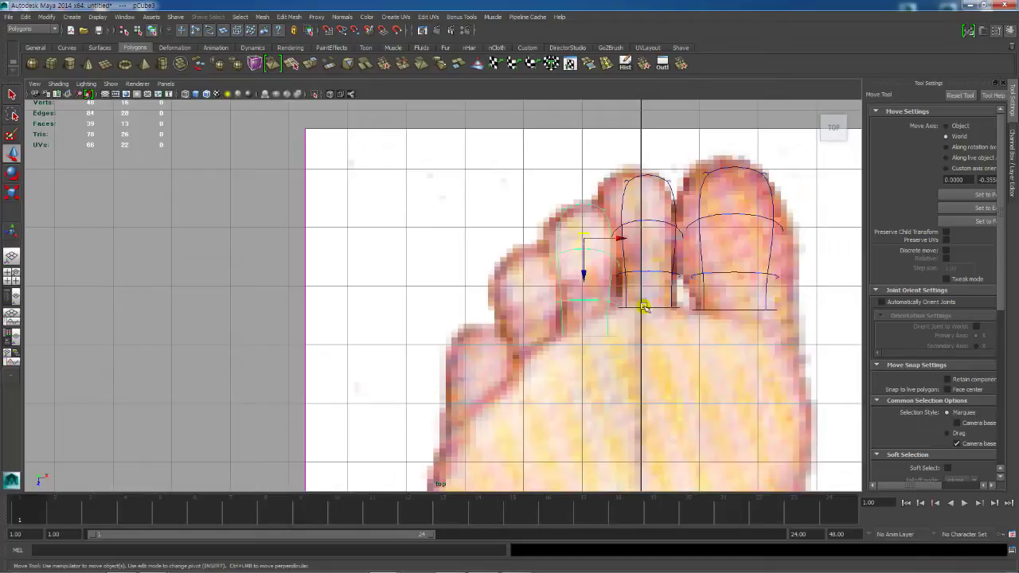
right_click(609, 321)
right_drag(609, 321, 566, 321)
drag(636, 363, 618, 297)
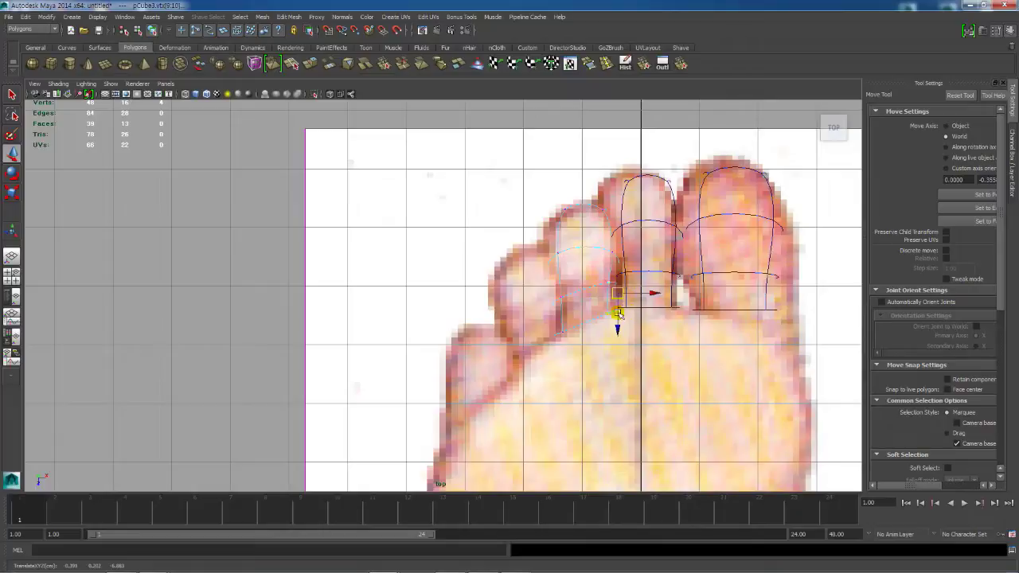
mouse_move(614, 296)
mouse_down()
mouse_move(613, 323)
mouse_move(615, 294)
mouse_up()
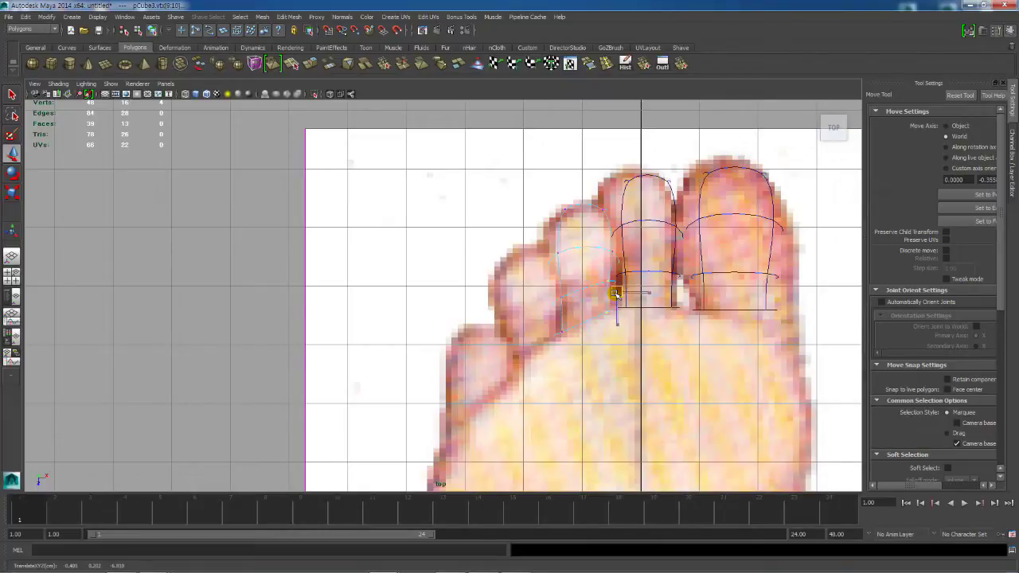
key(F8)
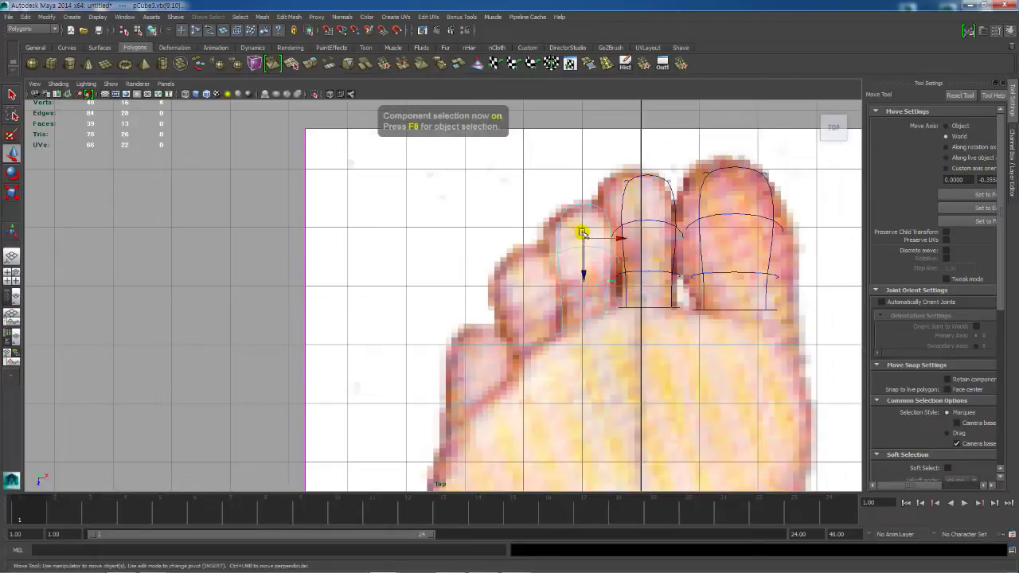
Step: Duplicate the third toe onto the picture's fourth toe, and place a further copy, scaled down, on the little toe
key(ctrl+d)
drag(585, 240, 528, 281)
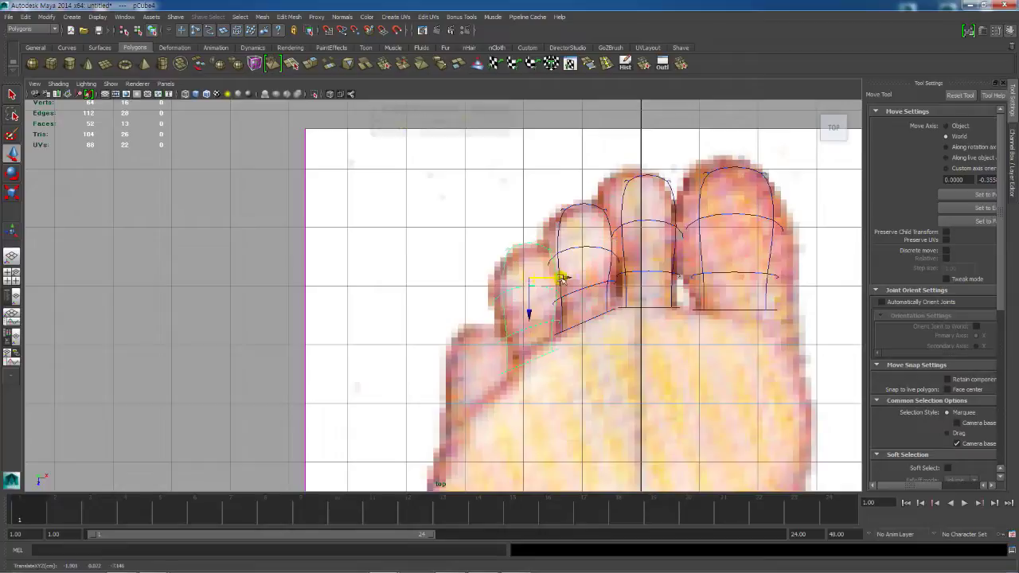
key(ctrl+d)
drag(529, 281, 475, 355)
key(r)
key(w)
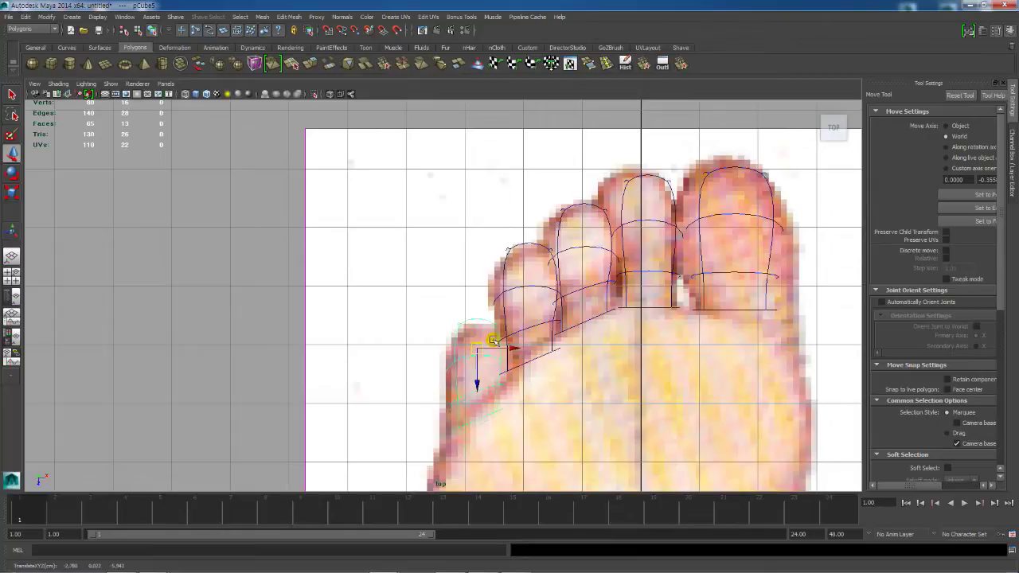
Step: Save the scene as a new Maya Binary file named foot1
key(space)
alt+drag(761, 208, 731, 226)
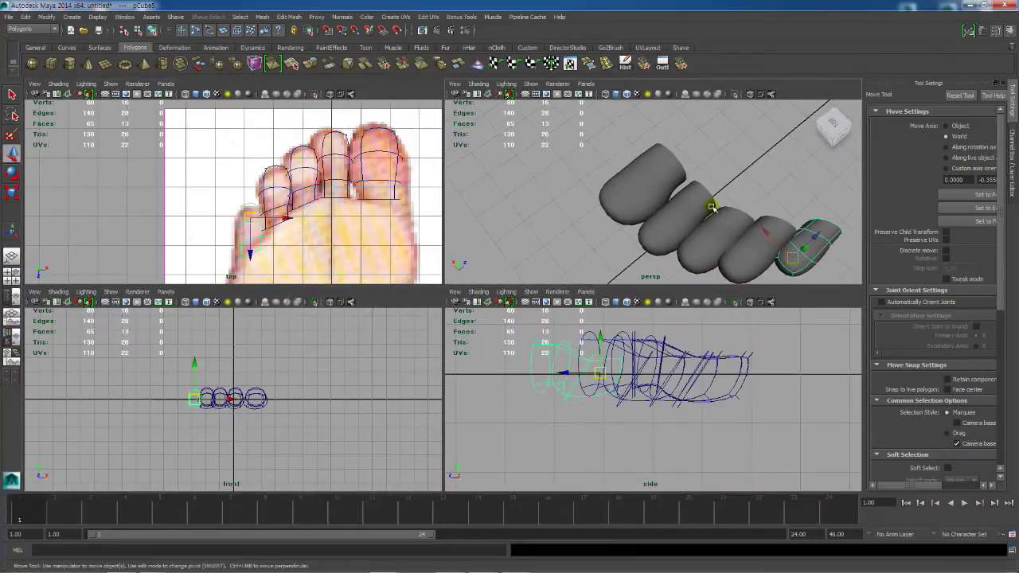
key(ctrl+shift+s)
click(460, 363)
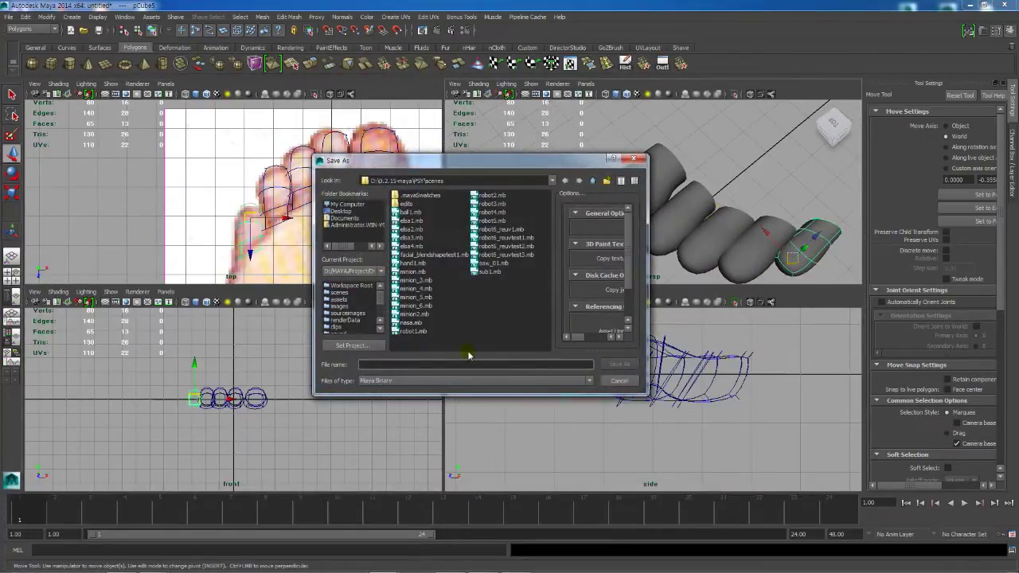
text(foot1)
key(Return)
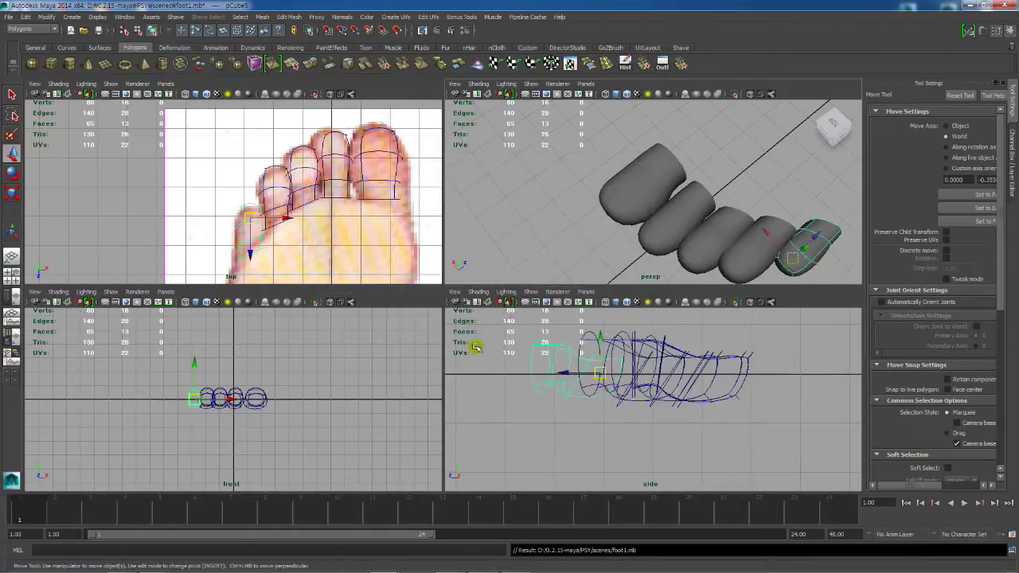
Step: Select the little toe and the fourth toe and switch off their smoothed display
alt+drag(681, 204, 634, 200)
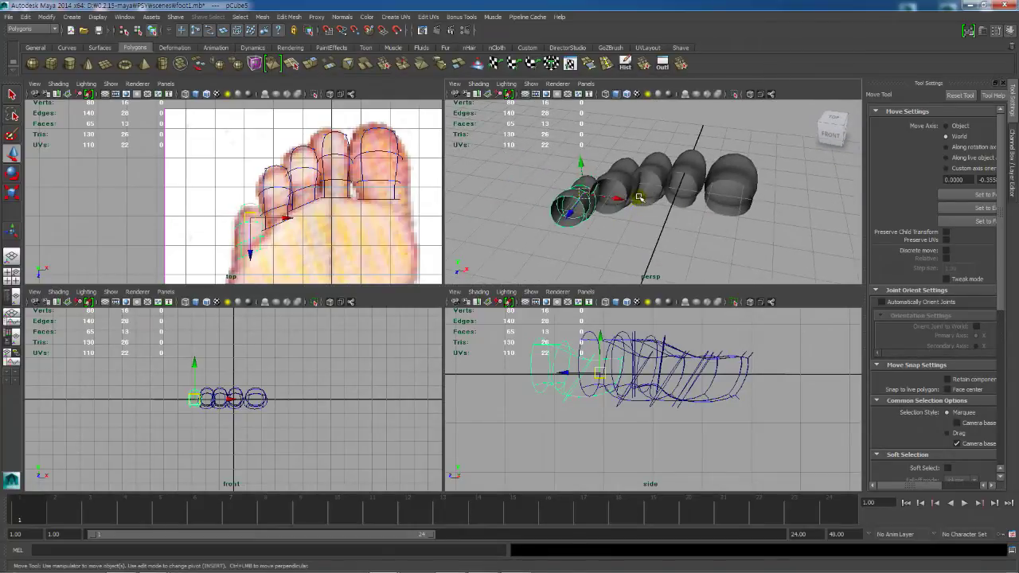
key(space)
alt+drag(569, 250, 500, 288)
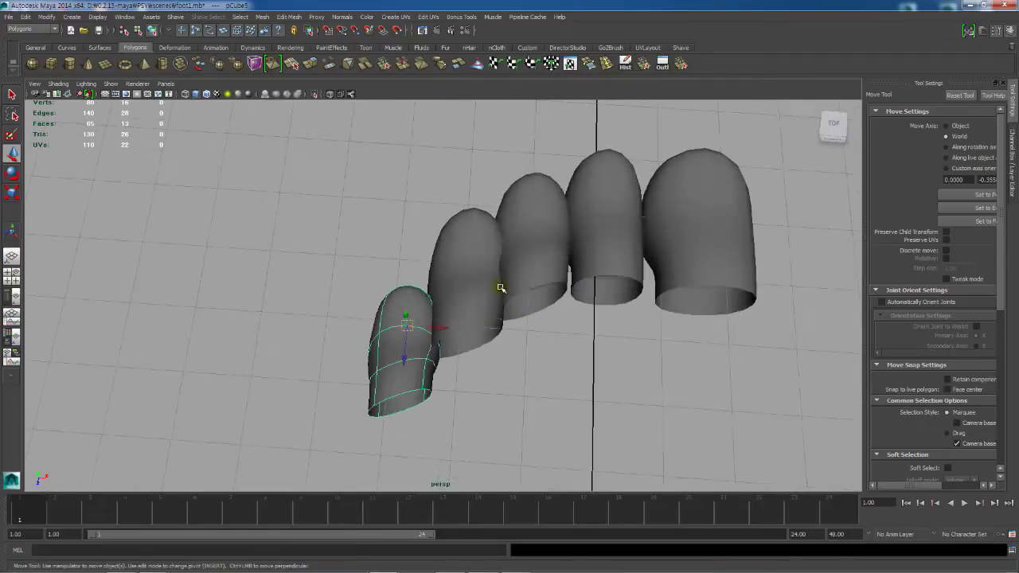
shift+click(467, 289)
key(1)
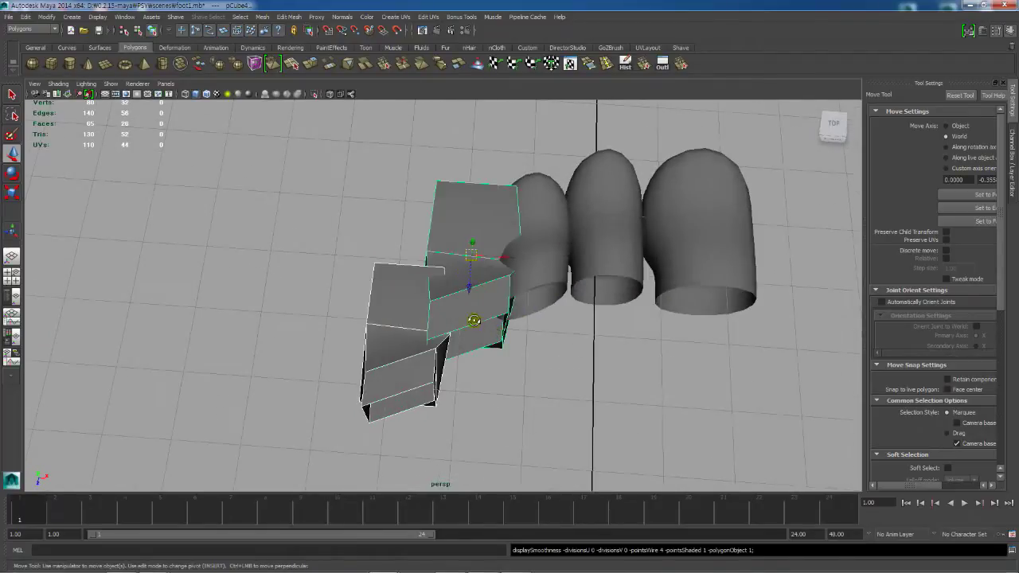
Step: Move the vertical back edge of the fourth toe away from the little toe so their open ends no longer overlap
alt+drag(474, 320, 415, 311)
right_drag(369, 232, 369, 211)
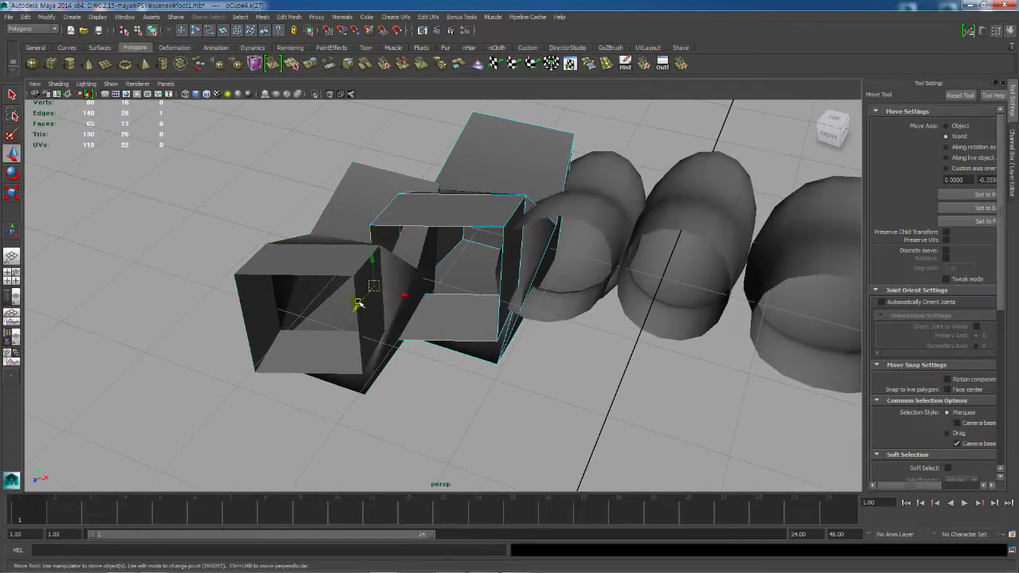
mouse_move(359, 303)
mouse_down()
mouse_move(352, 331)
mouse_move(405, 314)
mouse_move(363, 322)
mouse_move(360, 306)
mouse_up()
click(353, 304)
click(438, 215)
right_drag(437, 213, 437, 189)
click(395, 228)
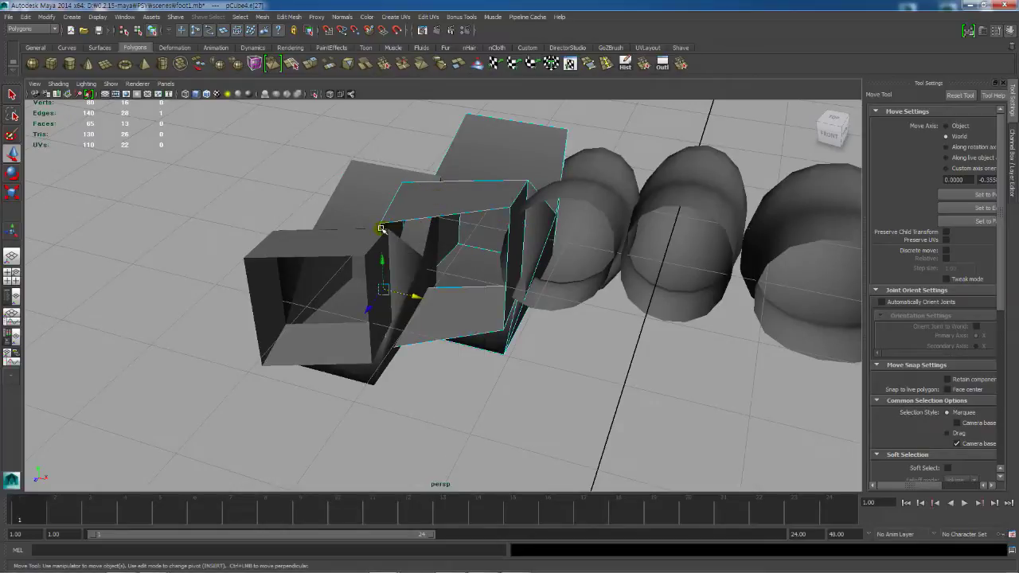
drag(379, 304, 402, 312)
Step: Show the third toe unsmoothed and move its vertical back edge facing the fourth toe clear of that toe's opening
alt+middle_drag(492, 264, 444, 257)
scroll(505, 262, up, 2)
click(551, 195)
key(1)
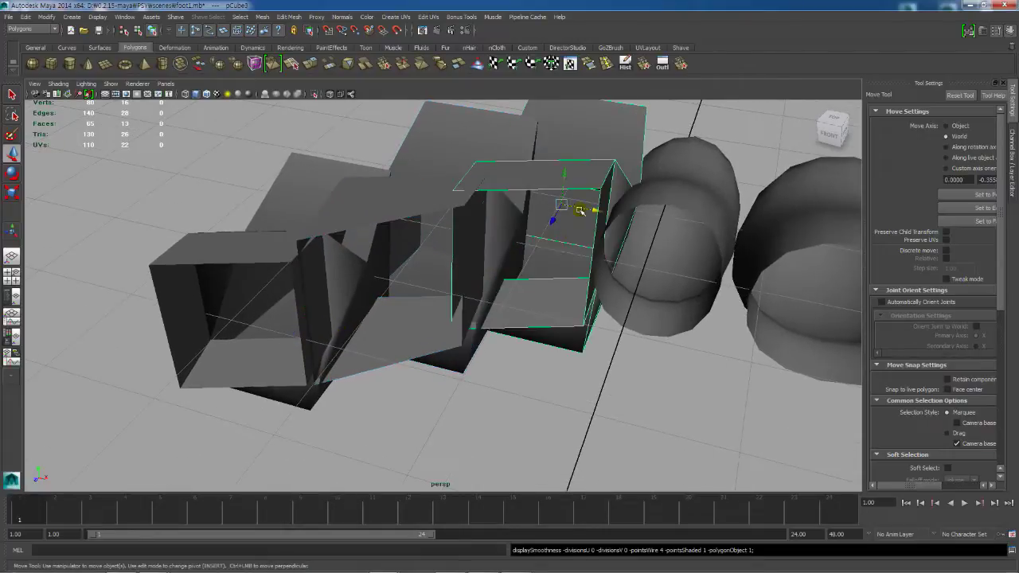
right_drag(452, 249, 452, 223)
click(452, 248)
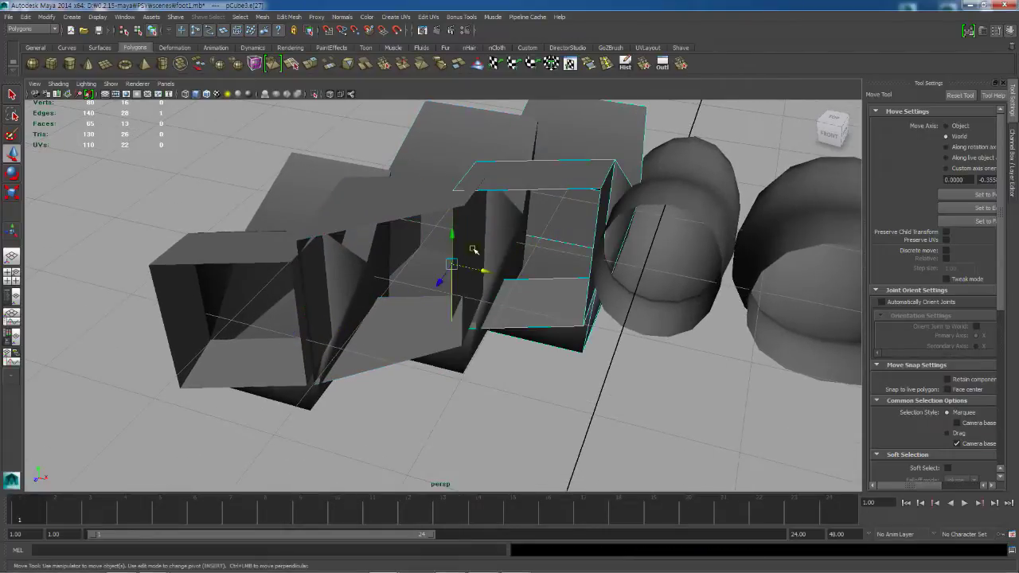
drag(481, 270, 499, 284)
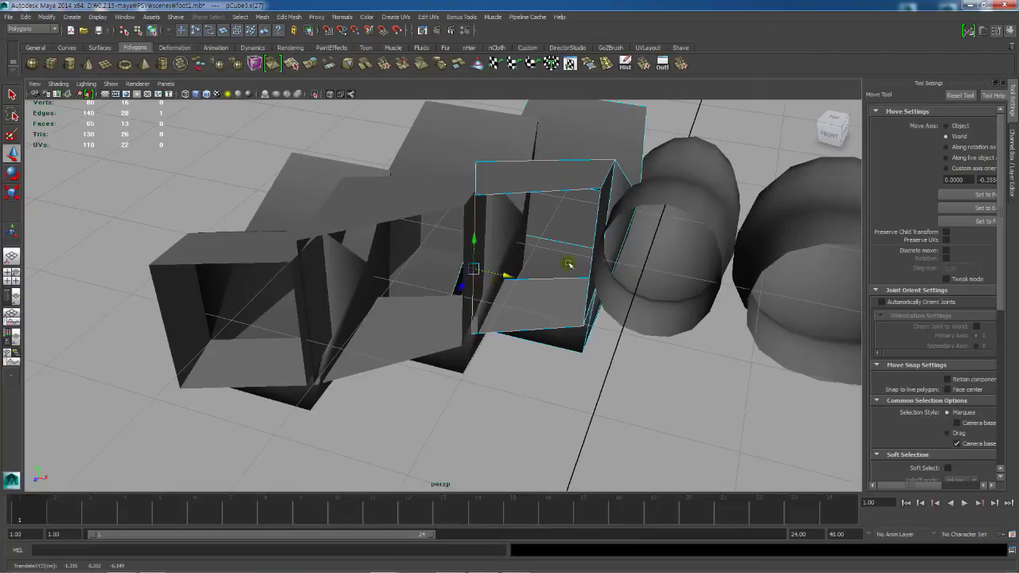
Step: Show the second toe unsmoothed and shift its vertical back edge on the third-toe side slightly toward the big toe
alt+middle_drag(567, 264, 460, 249)
click(547, 217)
key(1)
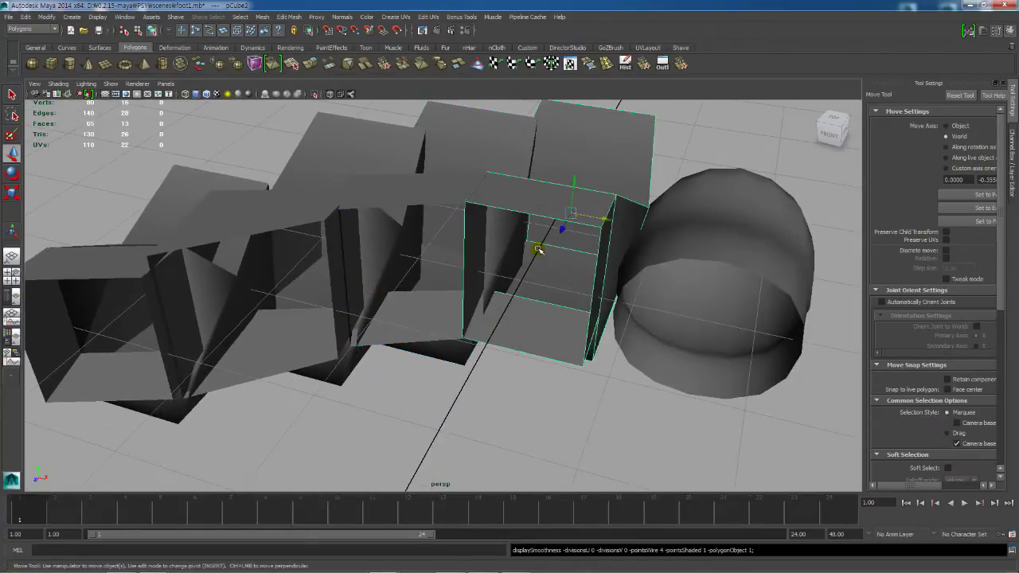
right_drag(482, 219, 469, 254)
click(465, 253)
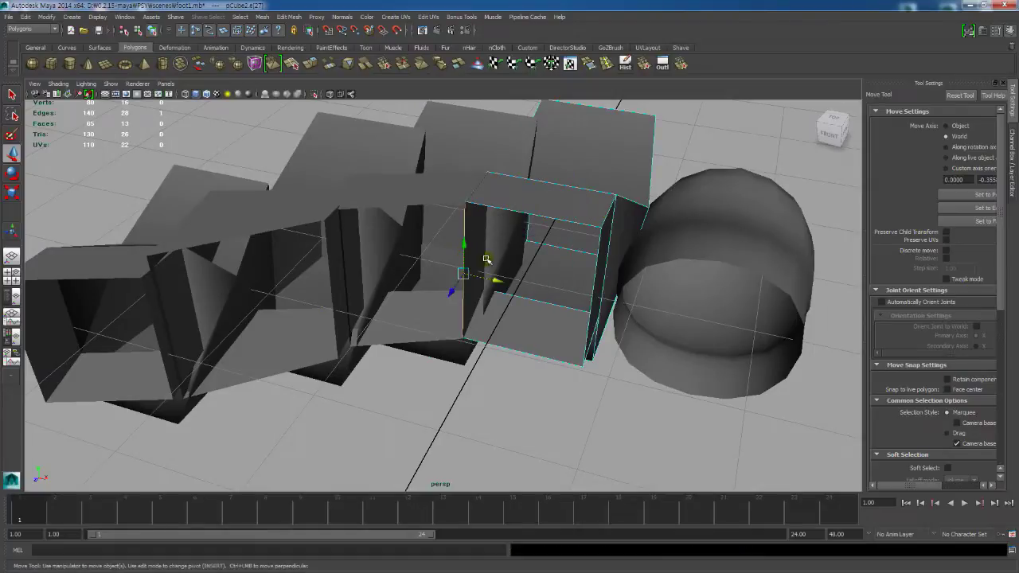
mouse_move(491, 279)
mouse_down()
mouse_move(510, 287)
mouse_move(502, 285)
mouse_up()
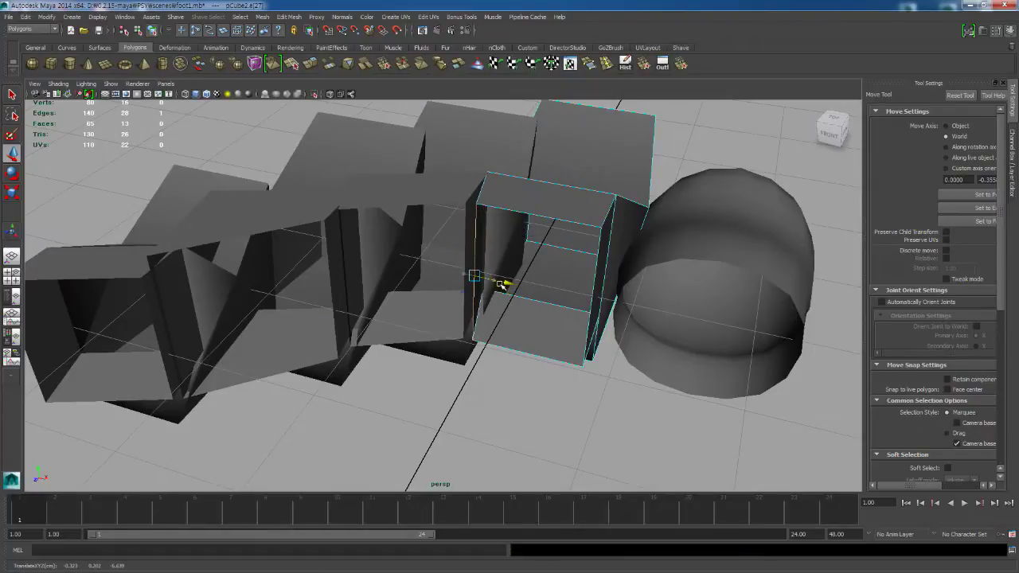
Step: Switch off the big toe's smoothed display and select the second toe and the big toe together
alt+middle_drag(578, 257, 545, 232)
click(626, 239)
key(1)
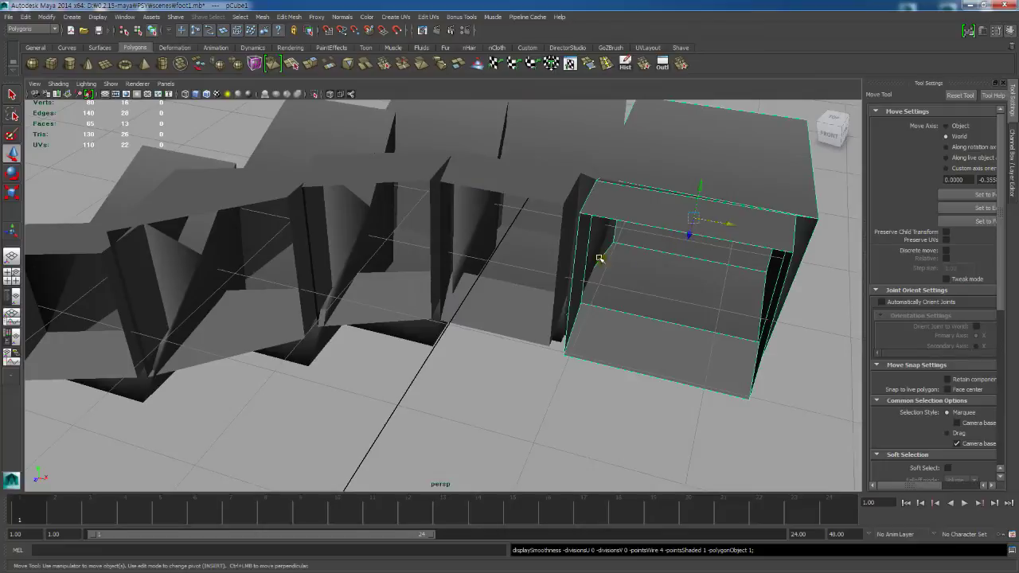
alt+drag(600, 259, 535, 284)
click(534, 285)
shift+click(636, 294)
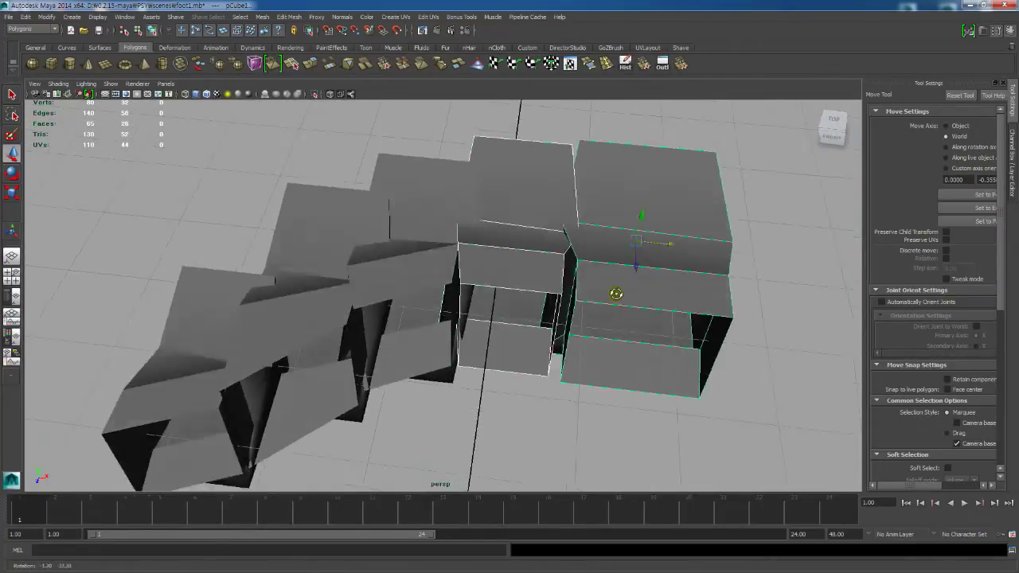
Step: Combine the selected second toe and big toe into a single mesh
alt+drag(616, 293, 616, 292)
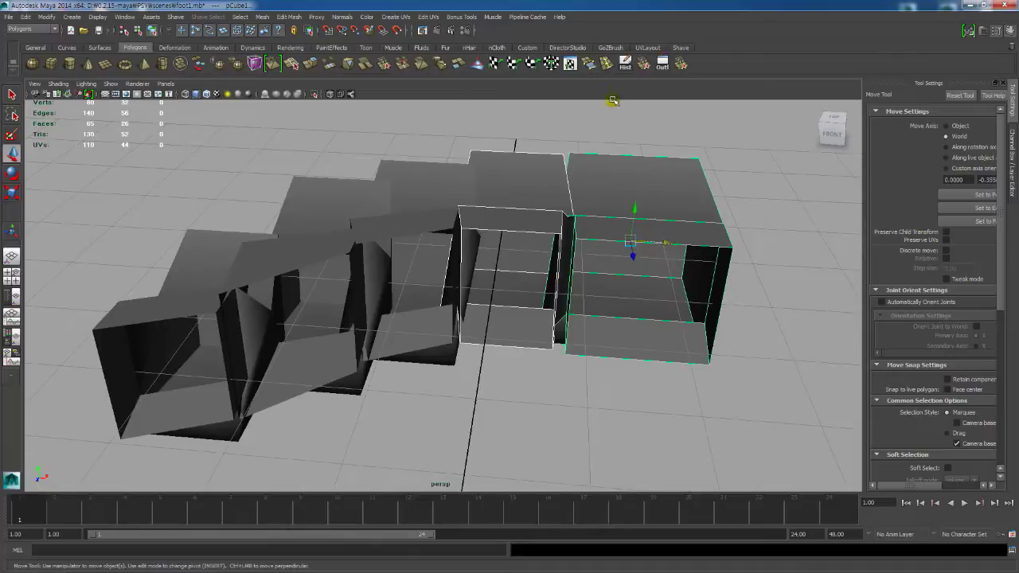
click(188, 65)
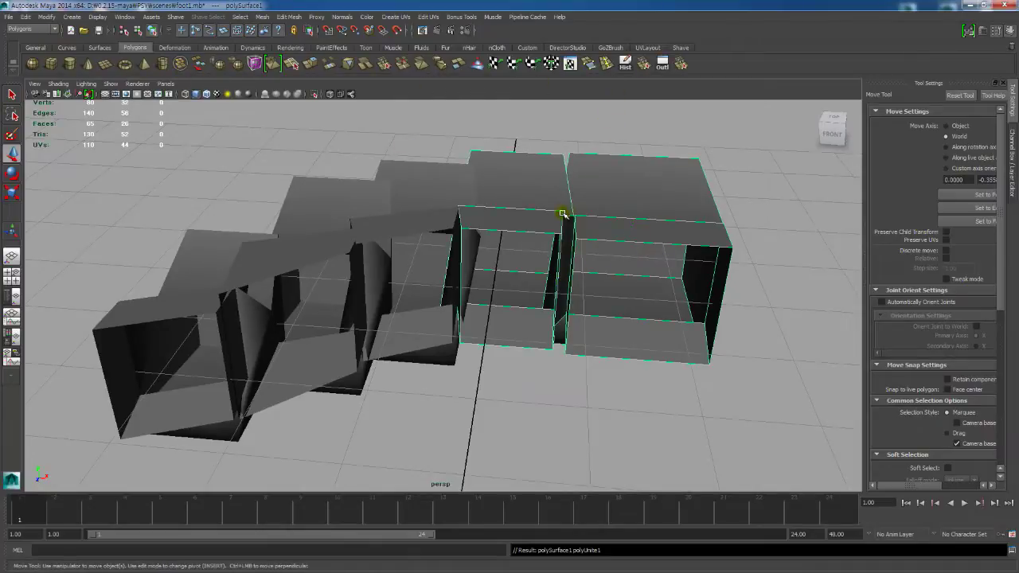
alt+right_drag(564, 213, 666, 237)
alt+middle_drag(666, 236, 646, 229)
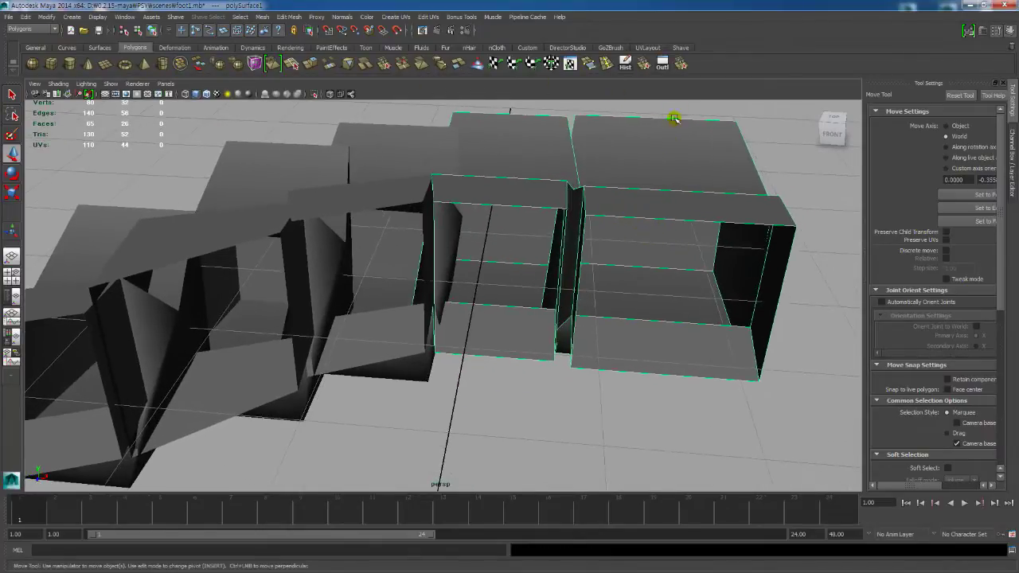
Step: Merge the second toe's upper and lower back-corner vertices onto the adjoining corners of the big toe with the Merge Vertex Tool
click(682, 65)
alt+drag(642, 175, 590, 198)
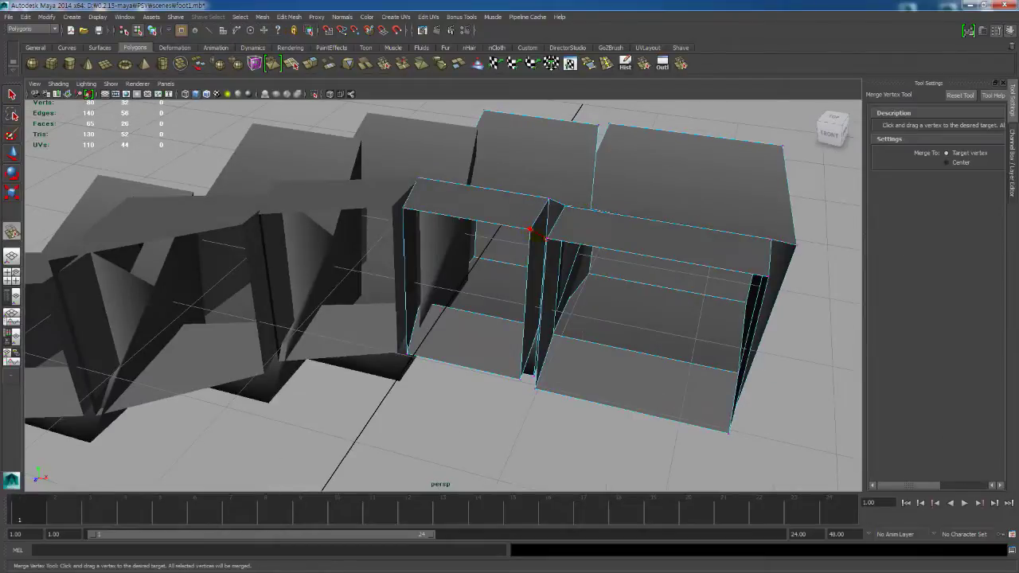
drag(530, 231, 547, 237)
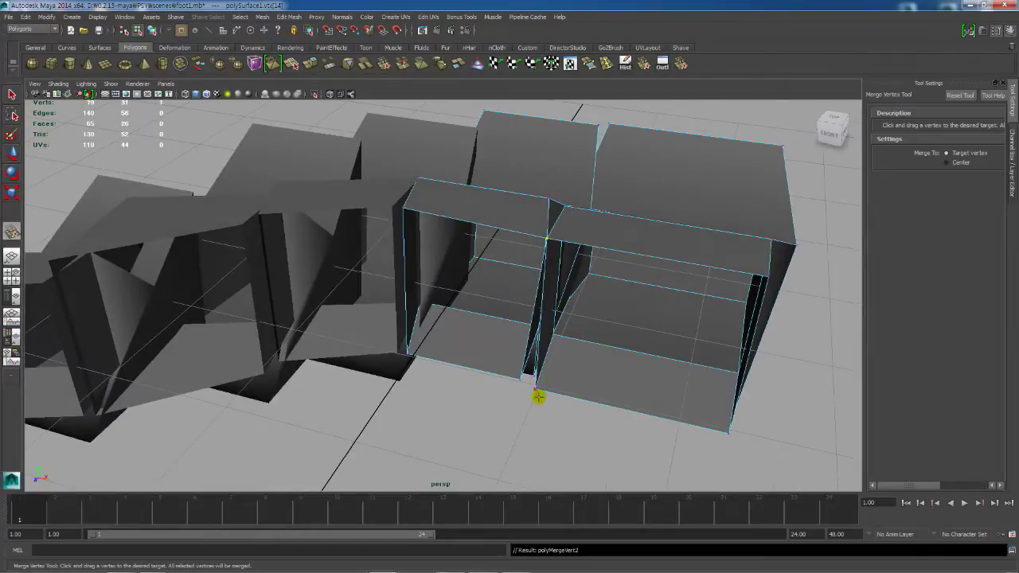
alt+drag(539, 393, 567, 375)
key(ctrl+z)
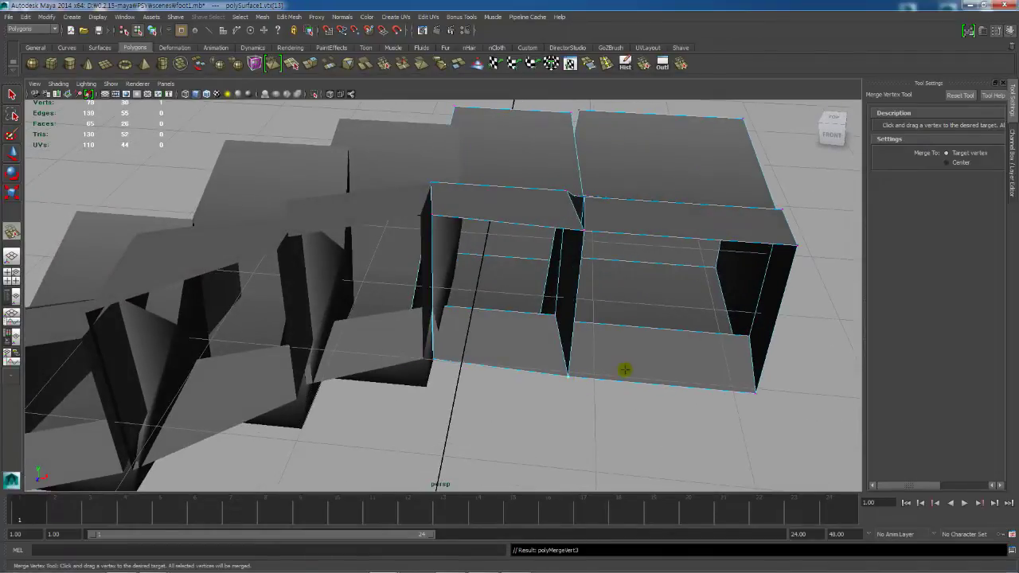
key(q)
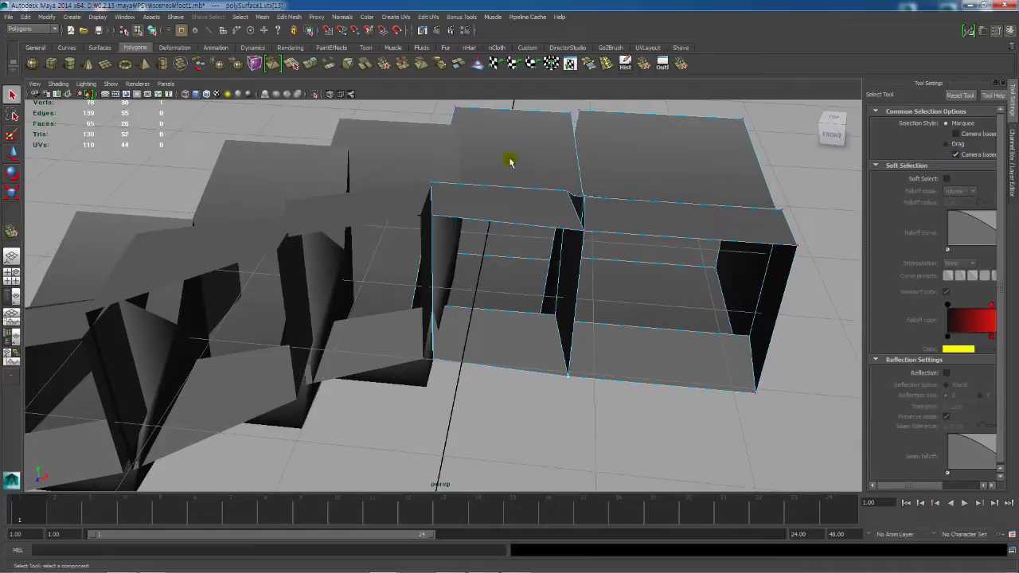
Step: Combine the third toe with the joined big and second toes into one mesh
click(417, 168)
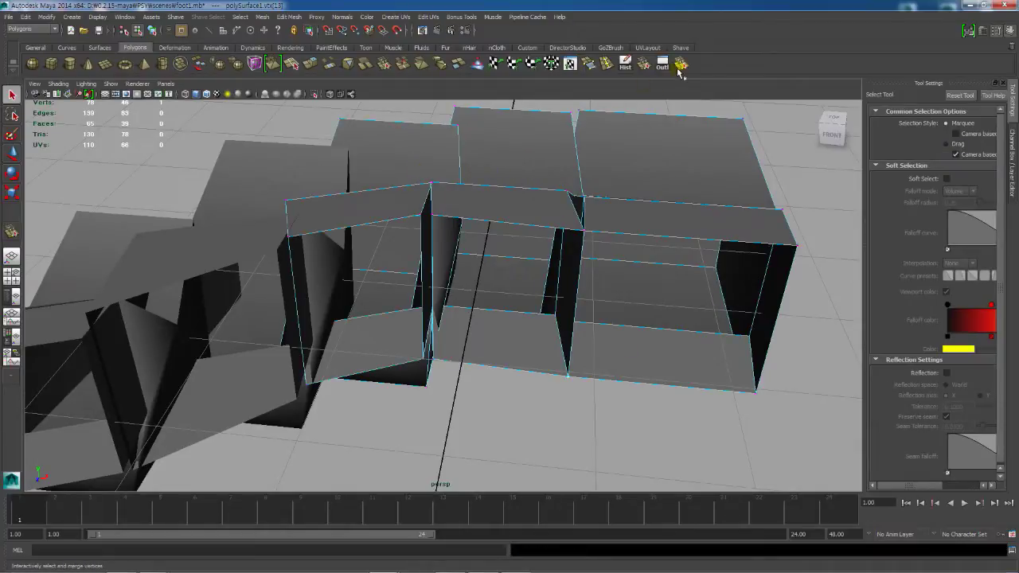
key(g)
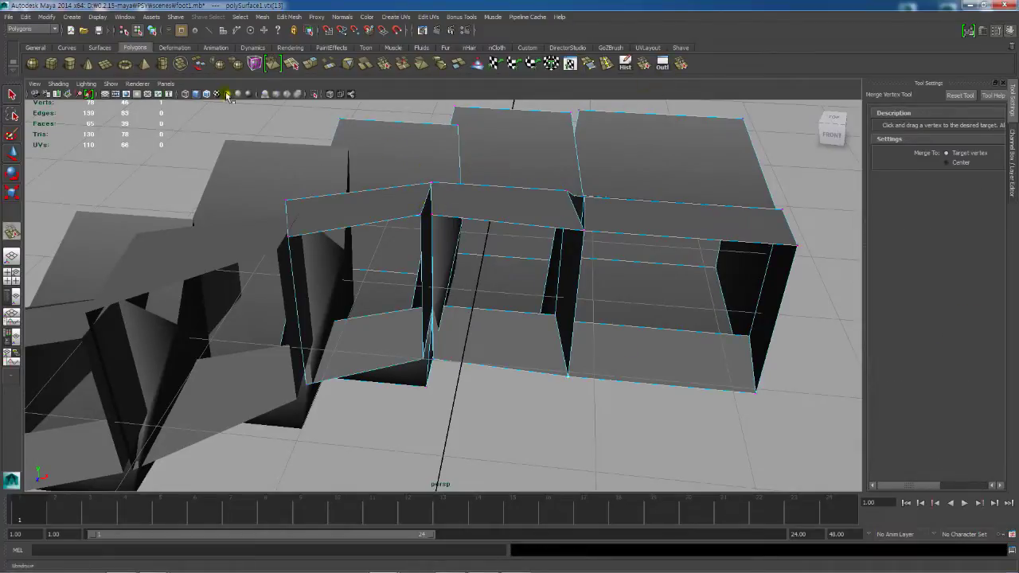
click(180, 63)
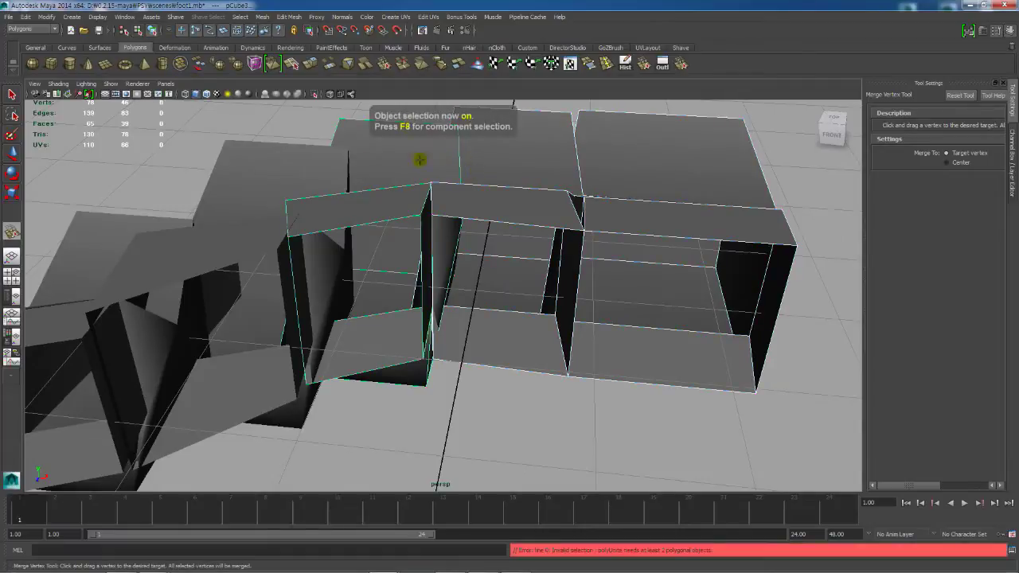
click(180, 64)
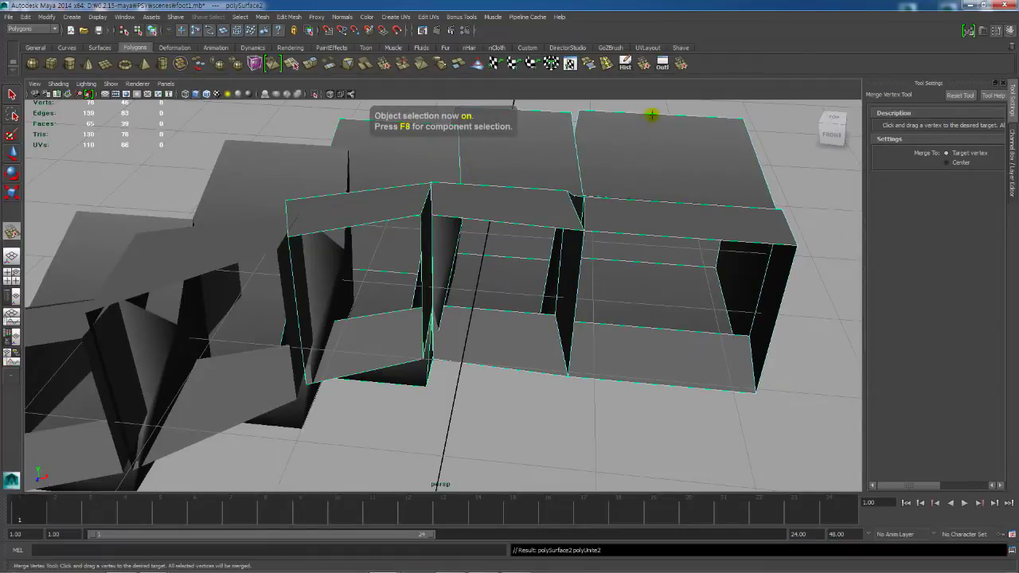
Step: Merge the third toe's upper and lower back-corner vertices onto the adjoining corners of the second toe
key(F9)
mouse_move(431, 215)
mouse_down()
mouse_move(418, 211)
mouse_move(432, 213)
mouse_up()
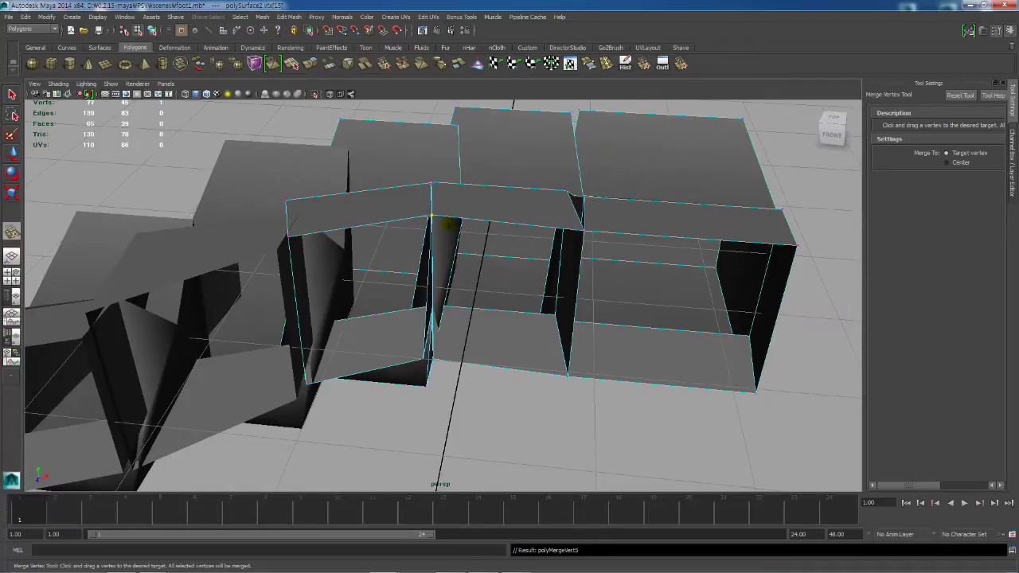
drag(423, 358, 433, 360)
alt+middle_drag(404, 302, 506, 279)
key(q)
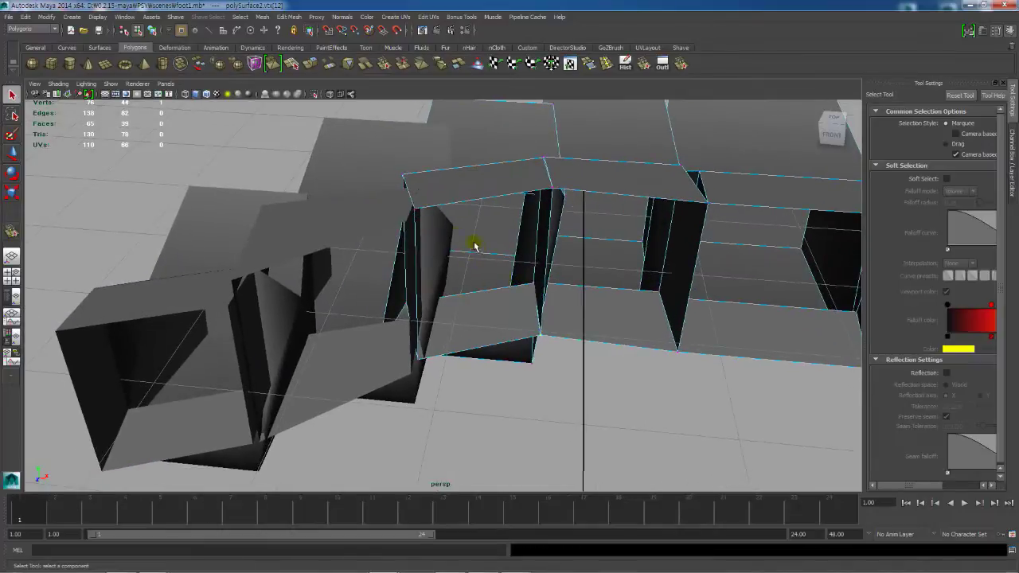
Step: Combine the fourth toe with the joined toes and merge its upper and lower back-corner vertices onto the third toe's corners
right_drag(385, 216, 342, 217)
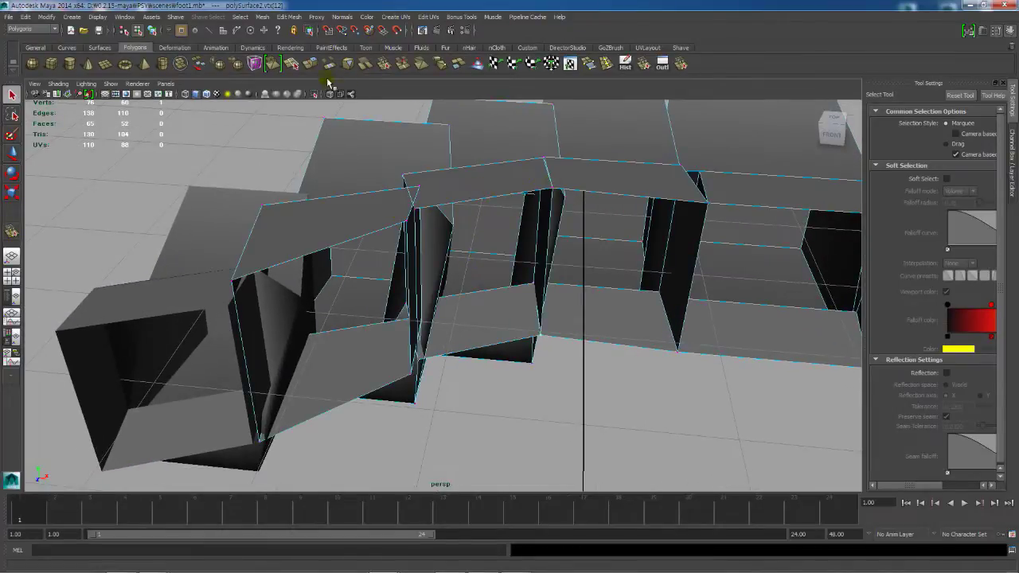
key(F8)
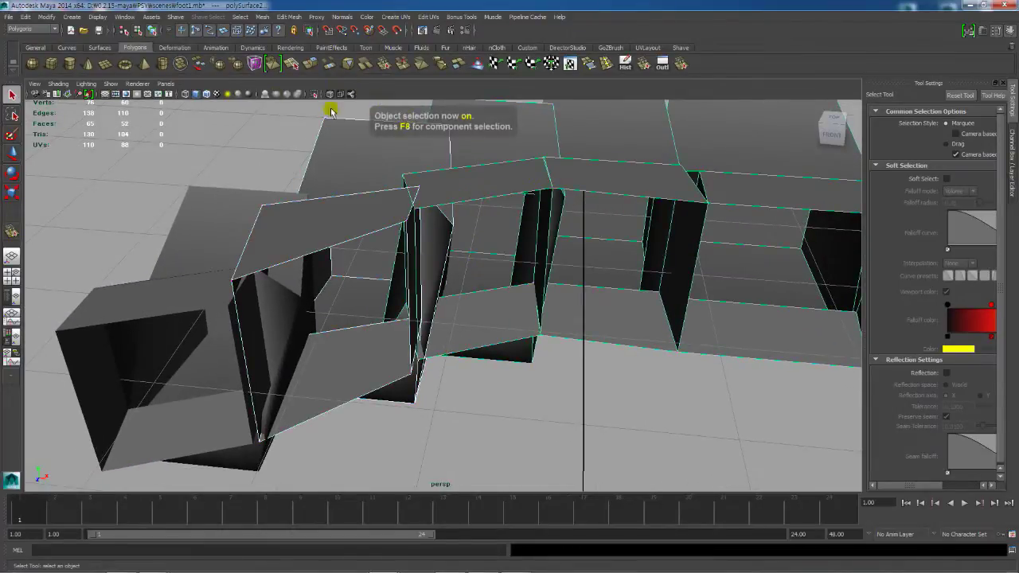
click(183, 66)
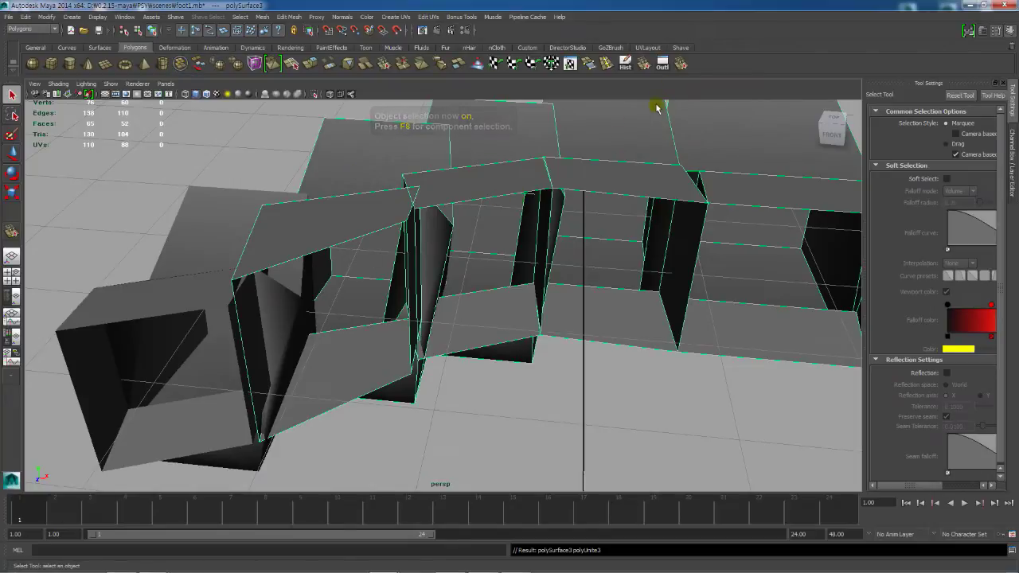
click(682, 64)
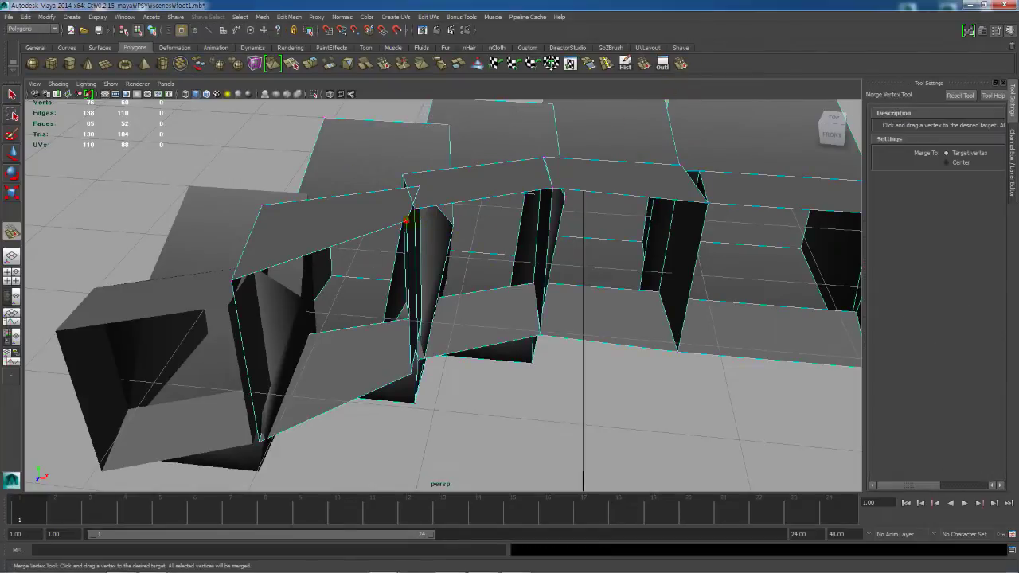
drag(406, 220, 415, 209)
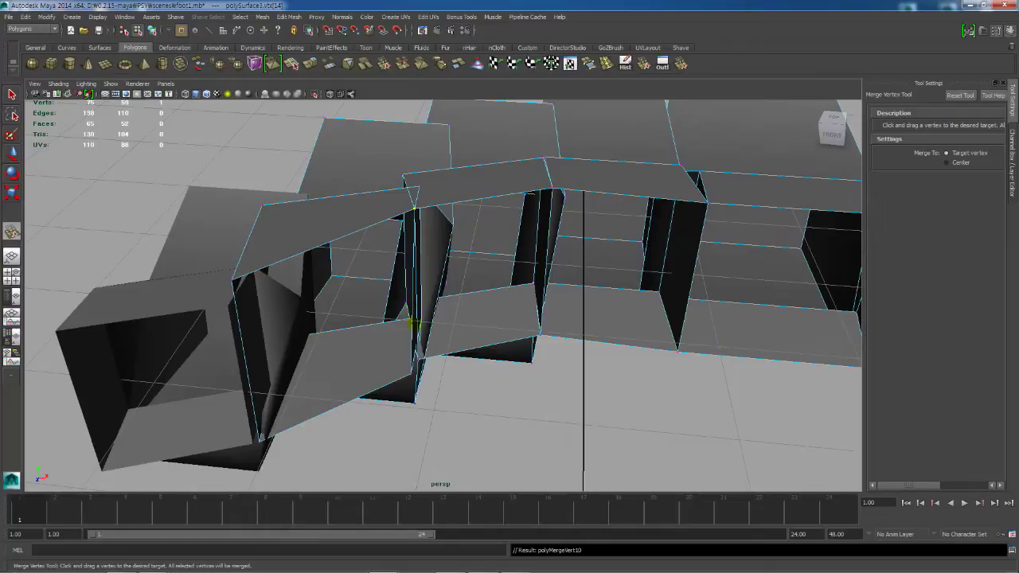
drag(411, 372, 417, 314)
key(q)
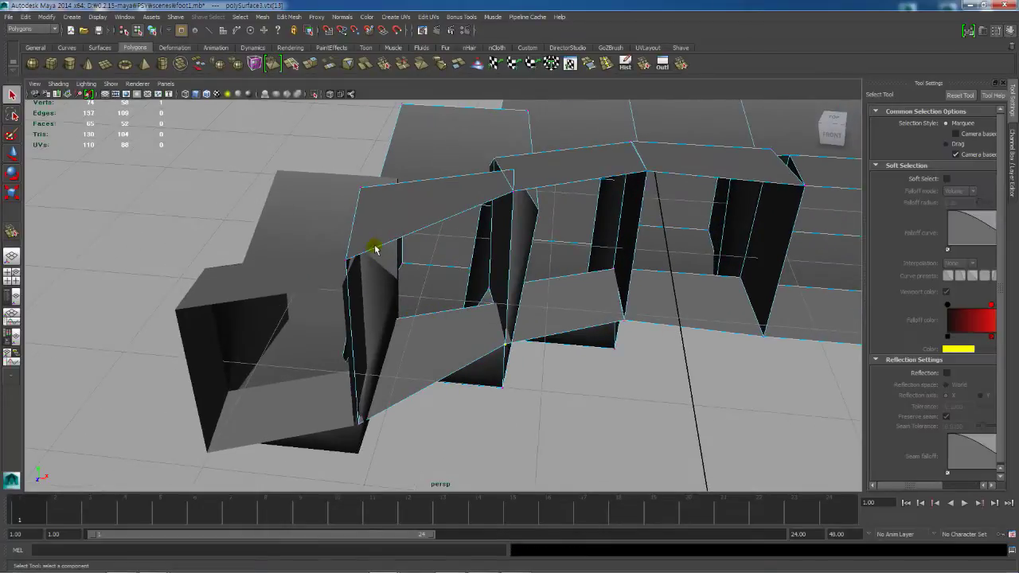
Step: Combine the little toe with the joined toes and merge the adjoining upper and lower back corners of the little and fourth toes
alt+drag(375, 242, 378, 263)
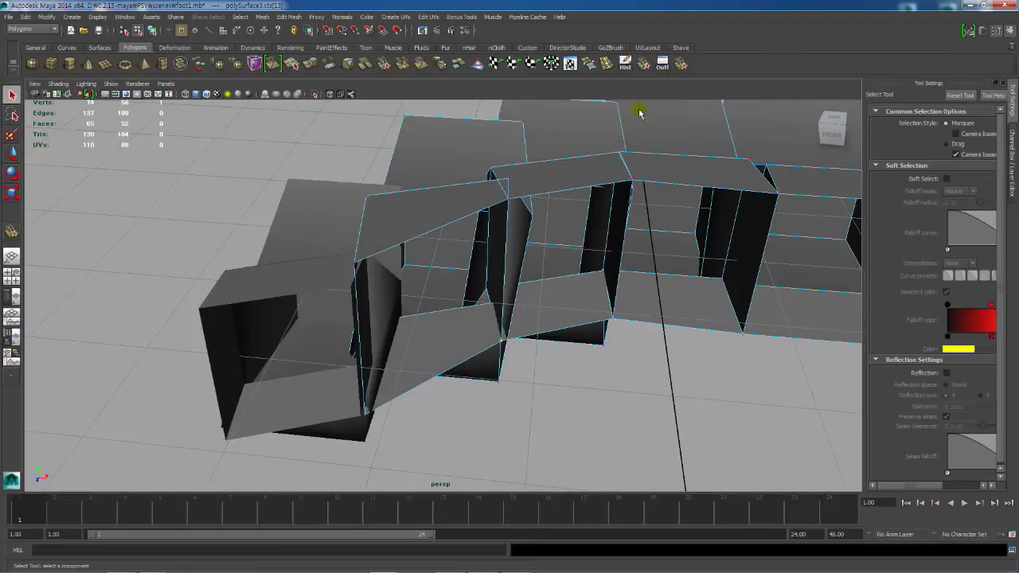
click(364, 263)
key(F8)
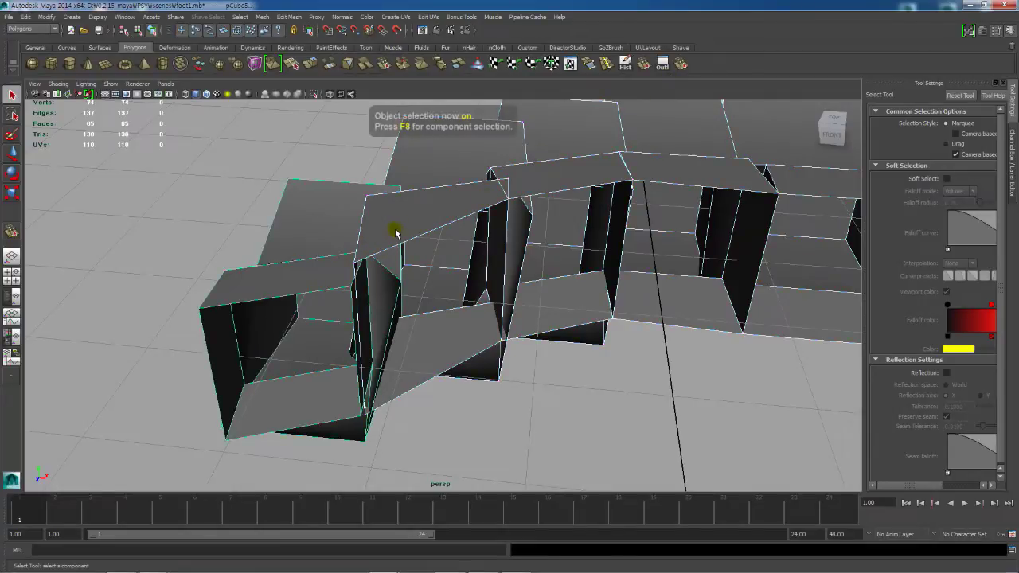
click(180, 63)
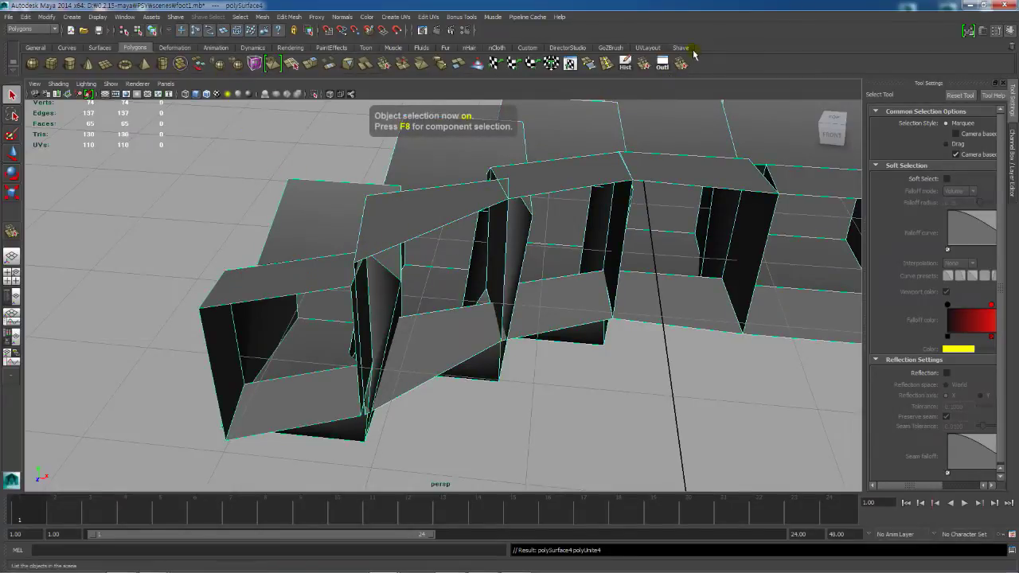
click(679, 67)
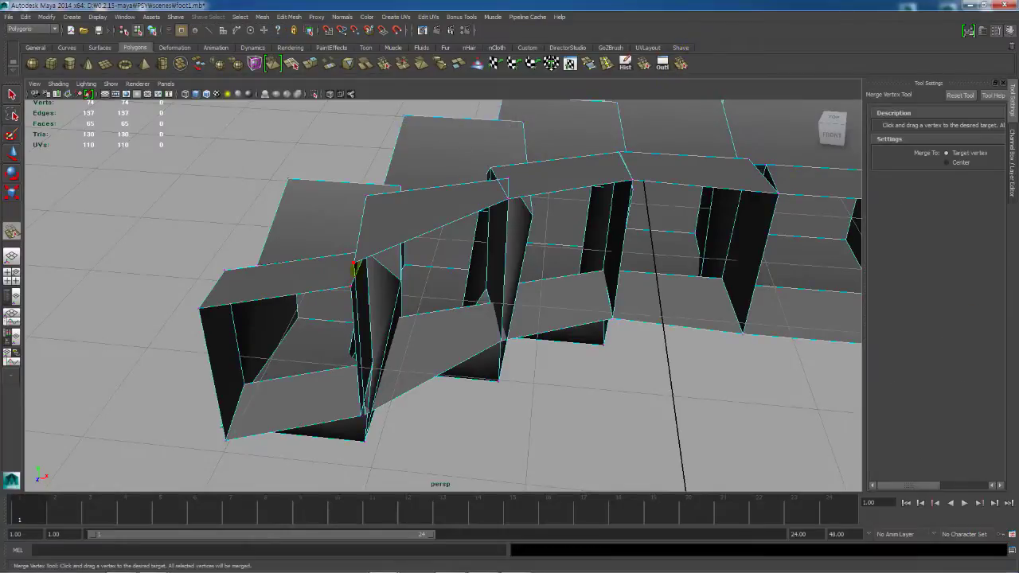
drag(348, 288, 350, 285)
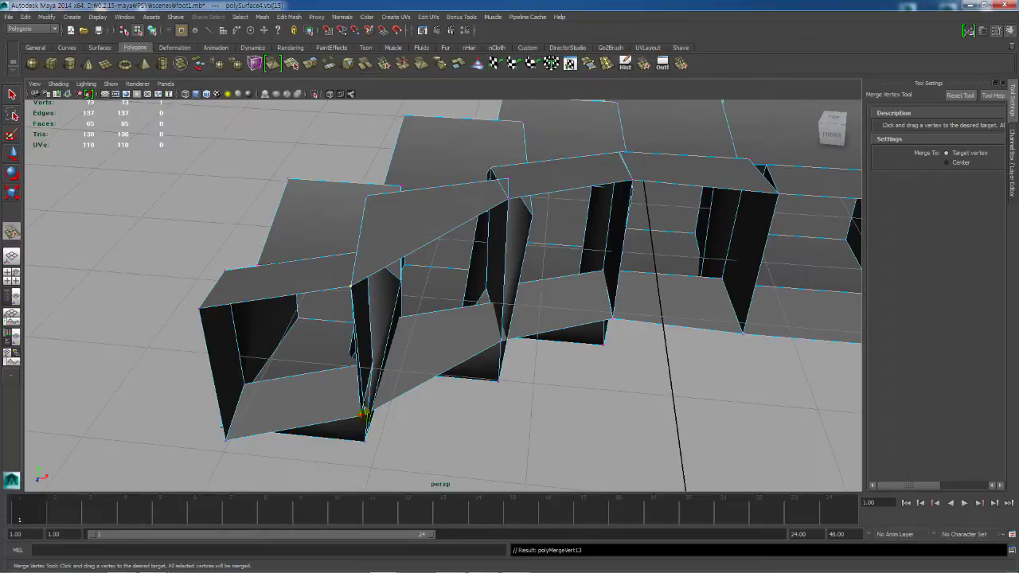
alt+drag(362, 414, 406, 388)
Step: Show the joined toes smoothed without the cage and inspect their shape from behind and from the little-toe side
key(2)
alt+right_drag(544, 348, 374, 268)
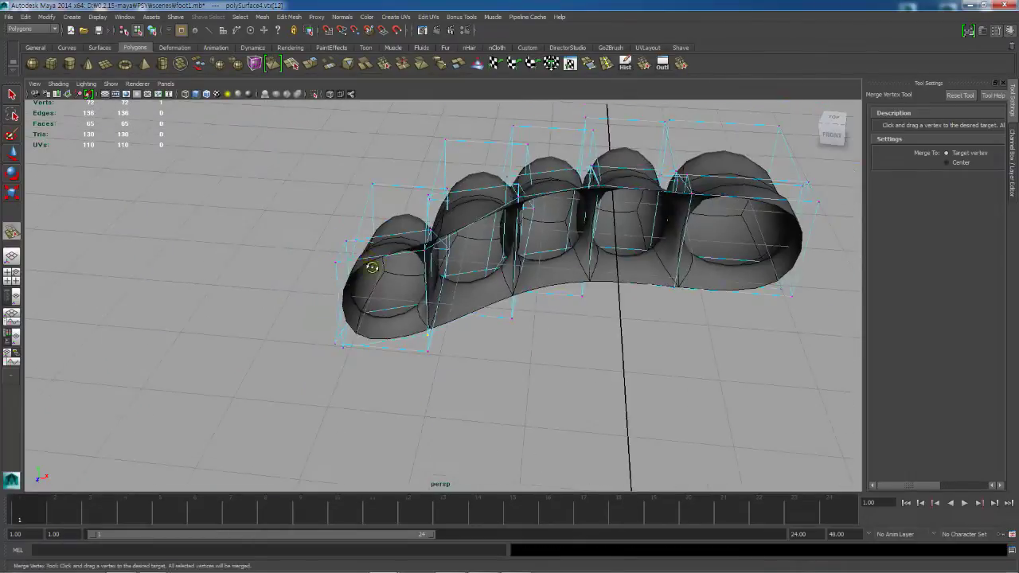
alt+drag(373, 268, 539, 326)
alt+right_drag(539, 325, 468, 227)
alt+drag(468, 226, 571, 261)
key(q)
key(3)
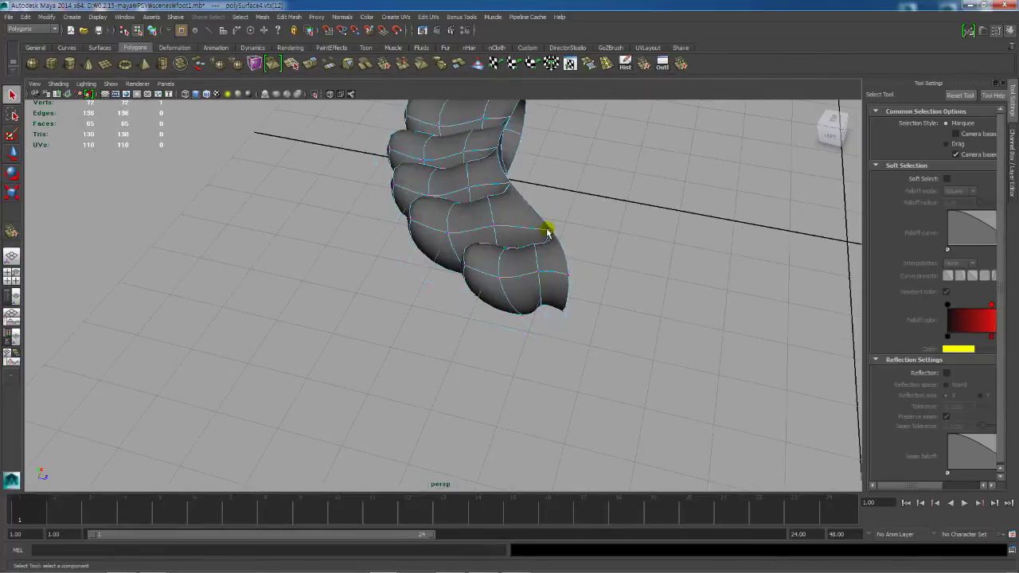
Step: Select the complete border edge loop around the open back of the joined toes
right_drag(546, 230, 545, 209)
double_click(564, 256)
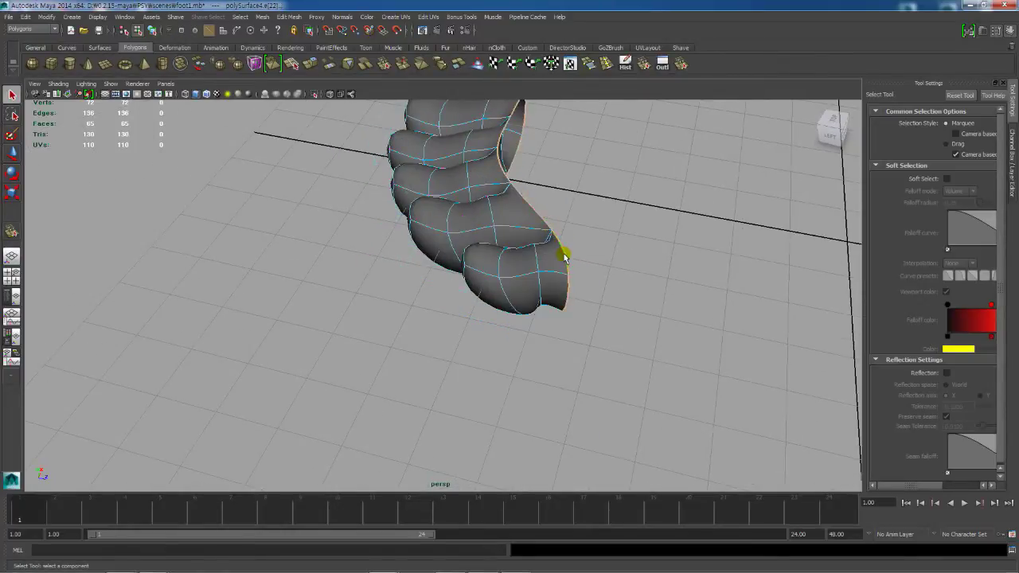
alt+drag(620, 266, 468, 270)
click(467, 263)
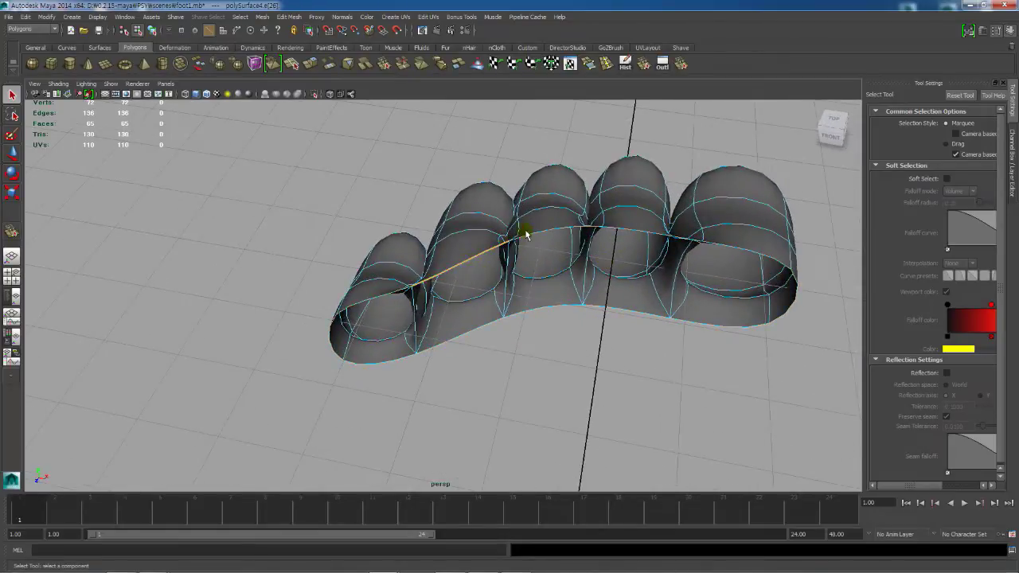
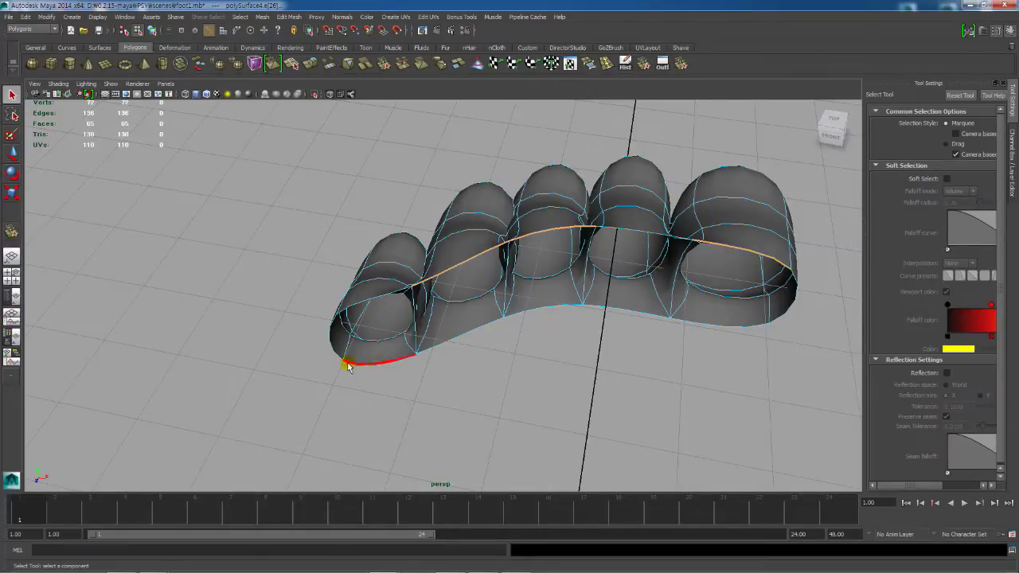
click(551, 309)
double_click(551, 309)
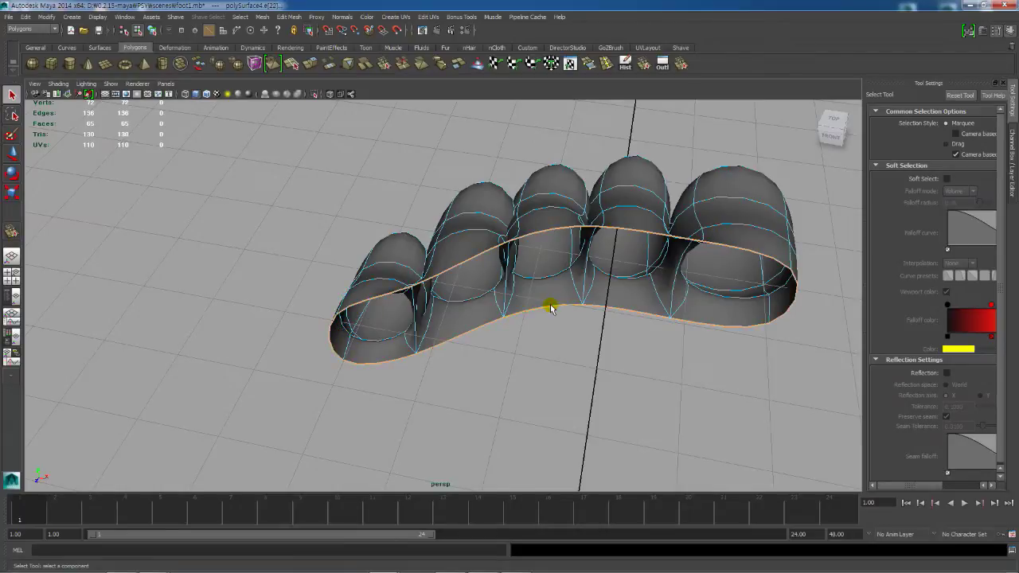
Step: Extrude the selected back border edges and move them straight backward to begin the front of the foot
alt+drag(550, 303, 643, 229)
alt+drag(510, 240, 551, 223)
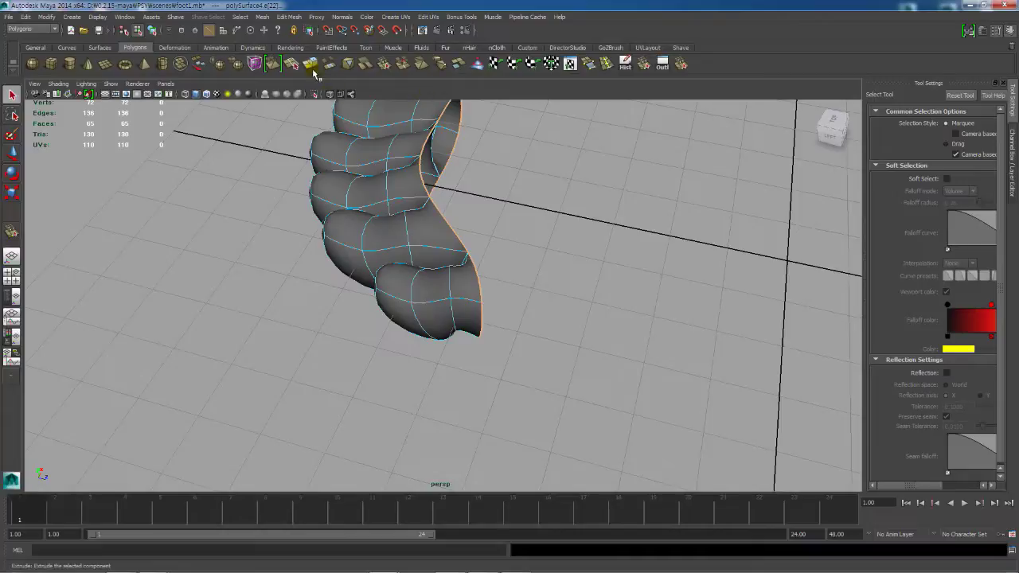
key(ctrl+e)
key(w)
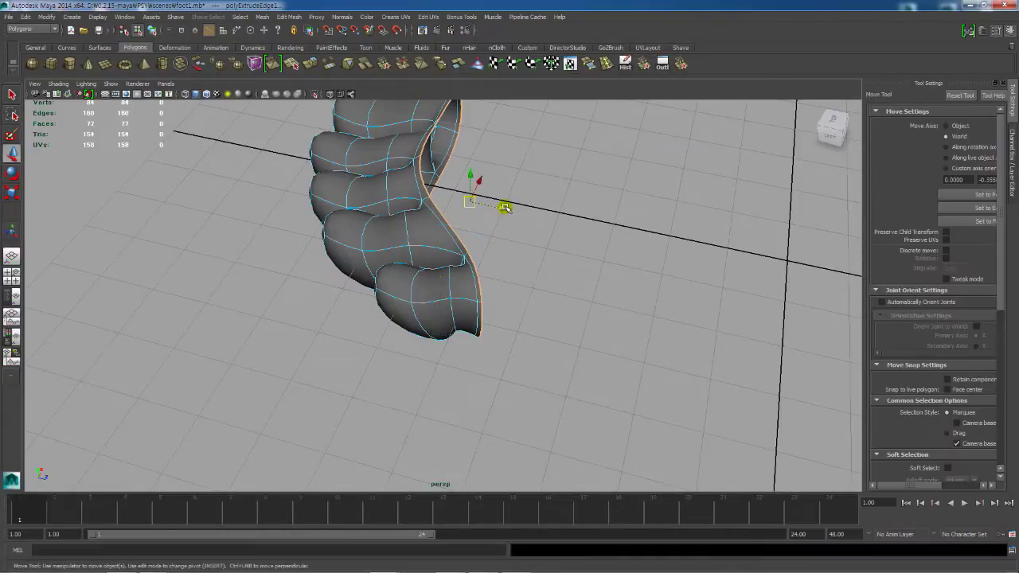
middle_drag(505, 208, 552, 230)
alt+drag(552, 230, 464, 265)
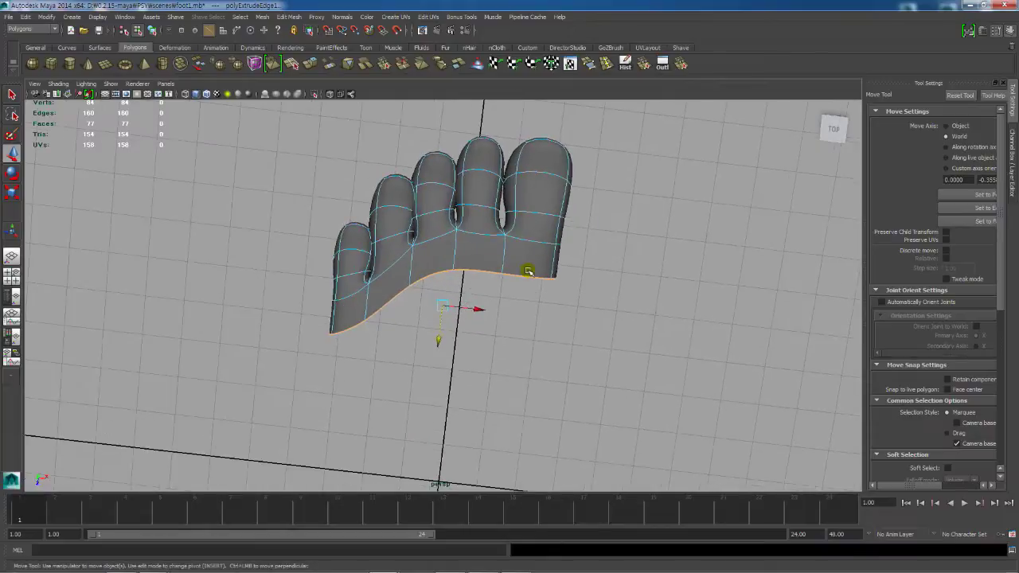
Step: In the top view, move the back corner vertices on the big-toe side outward toward the foot outline
key(space)
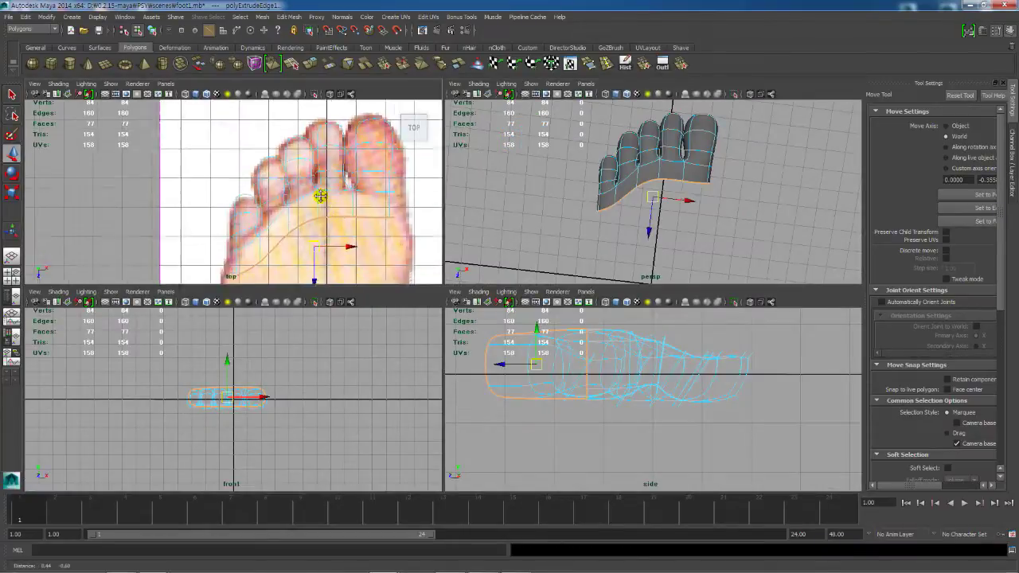
scroll(320, 196, up, 2)
key(space)
scroll(596, 250, up, 3)
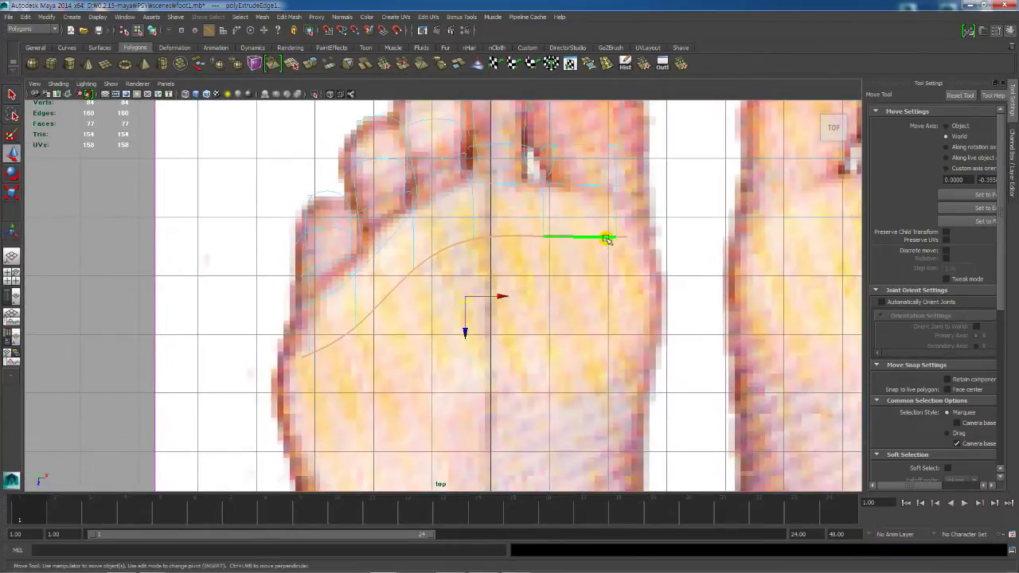
right_drag(607, 238, 559, 237)
drag(607, 226, 676, 288)
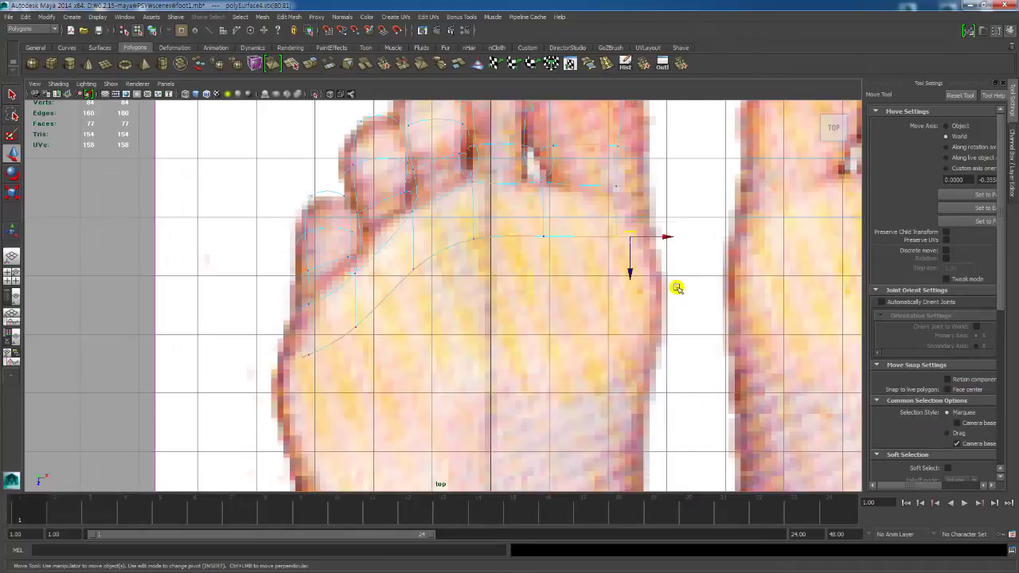
drag(630, 245, 664, 235)
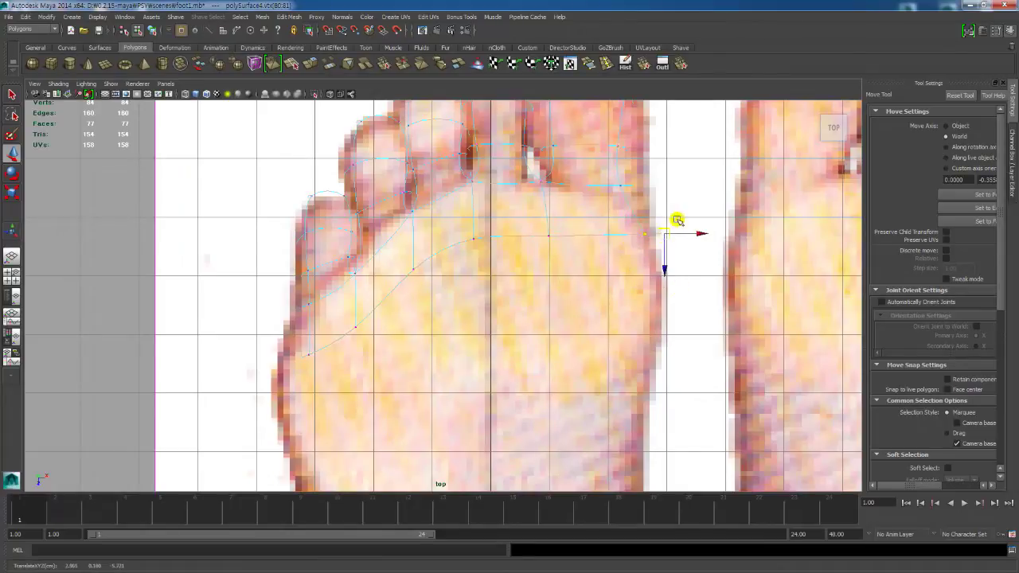
Step: Shift the vertices along the outer side of the big toe's base outward to fit the picture's outline
alt+middle_drag(693, 154, 674, 252)
mouse_move(618, 254)
mouse_down()
mouse_move(589, 220)
mouse_move(620, 241)
mouse_up()
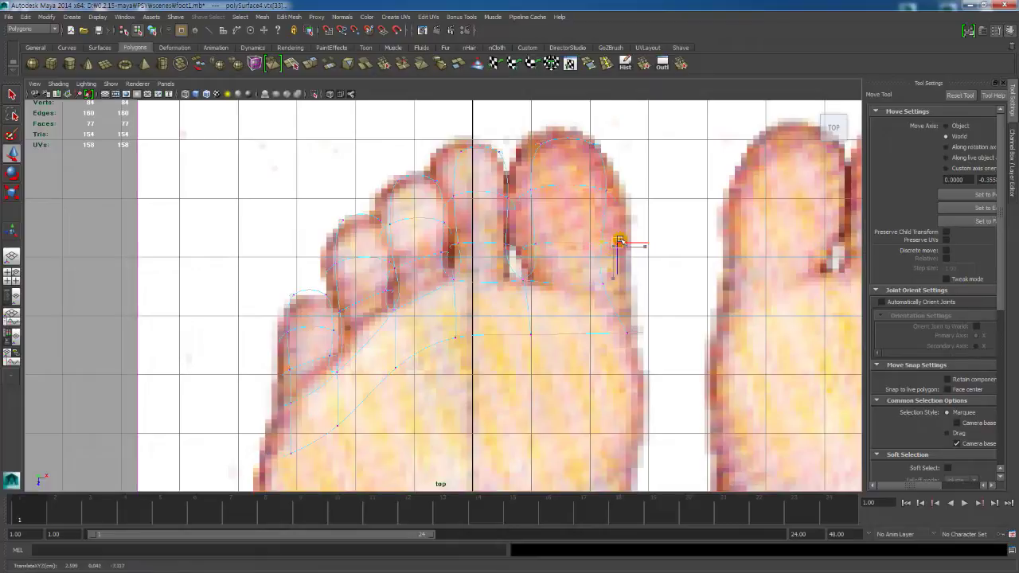
drag(587, 272, 620, 271)
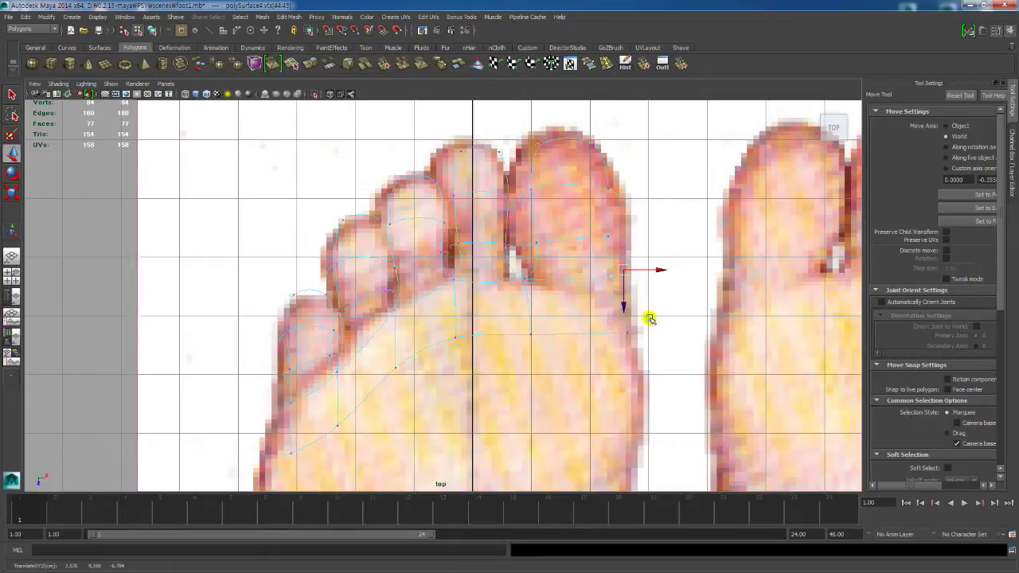
Step: Move the back corner vertices on the little-toe side outward to the foot outline in the top-view picture
scroll(660, 303, down, 3)
key(space)
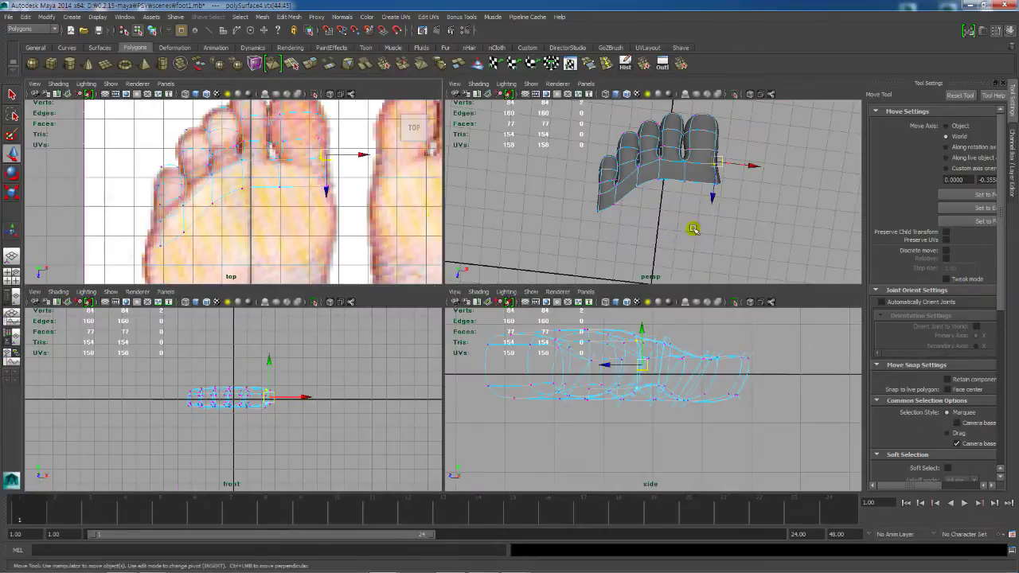
alt+middle_drag(314, 242, 344, 211)
drag(152, 208, 183, 221)
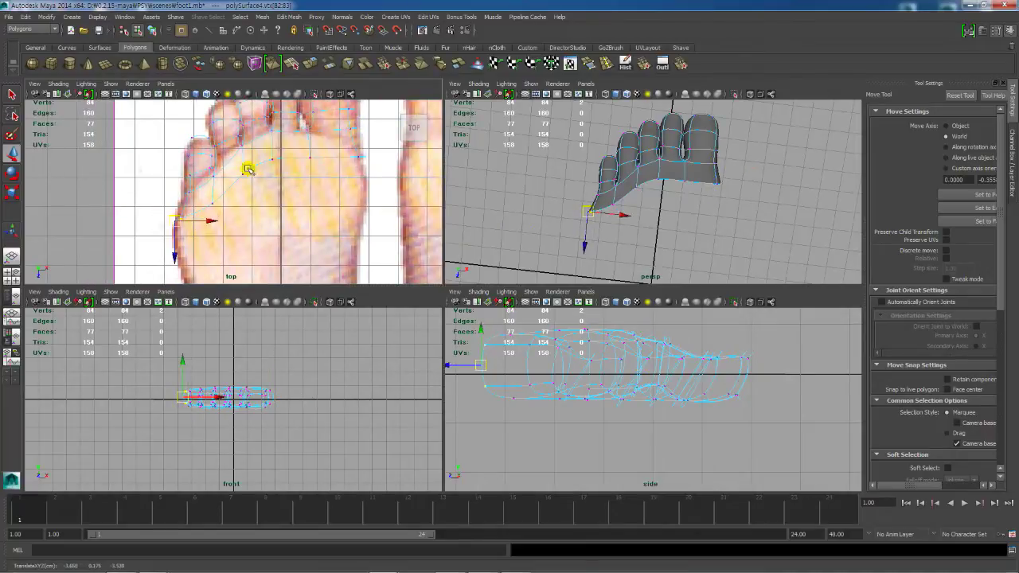
Step: Scale the upper middle edges of the back border flatter front to back and move them backward
alt+drag(637, 183, 546, 155)
alt+middle_drag(684, 167, 680, 201)
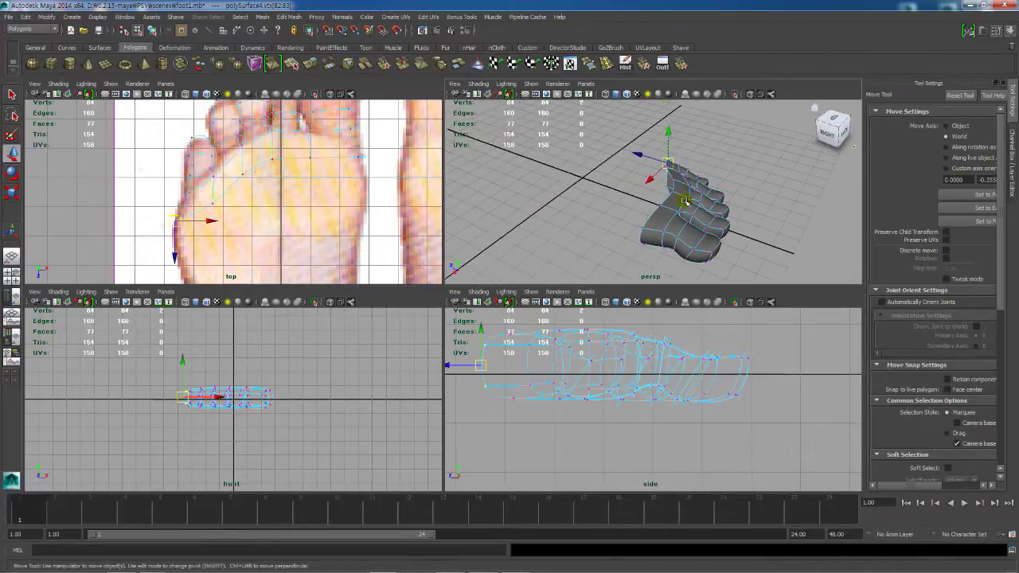
alt+drag(681, 201, 656, 180)
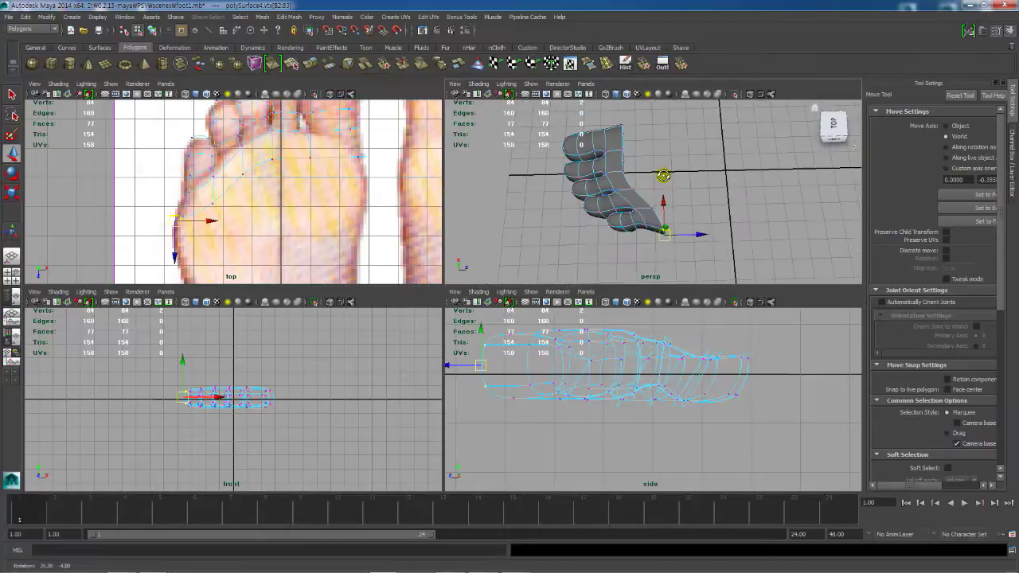
alt+middle_drag(329, 222, 328, 206)
mouse_move(642, 187)
alt+mouse_down()
mouse_move(653, 175)
mouse_move(638, 151)
mouse_move(644, 170)
alt+mouse_up()
key(space)
alt+drag(596, 244, 517, 304)
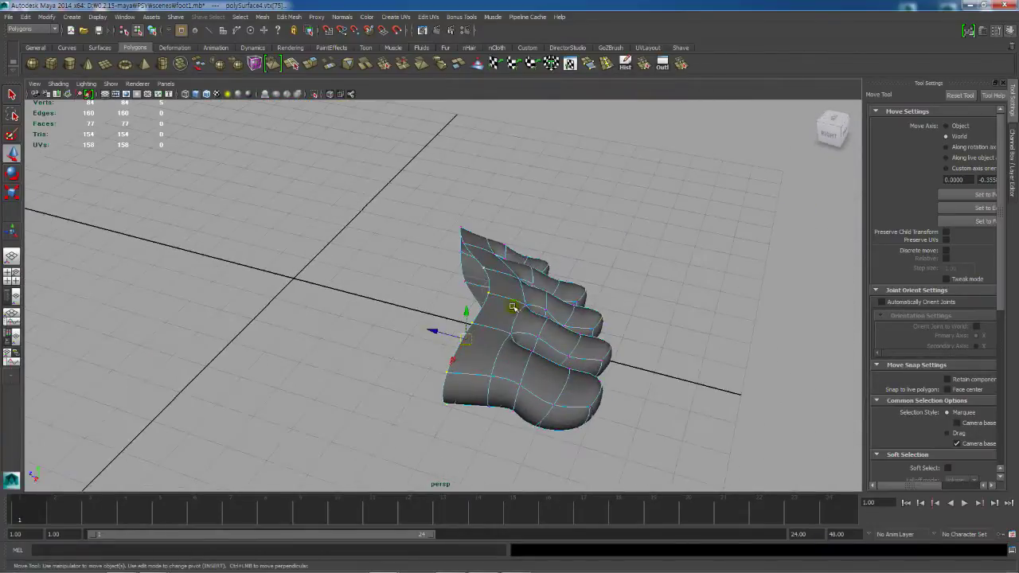
right_drag(489, 294, 490, 273)
click(486, 295)
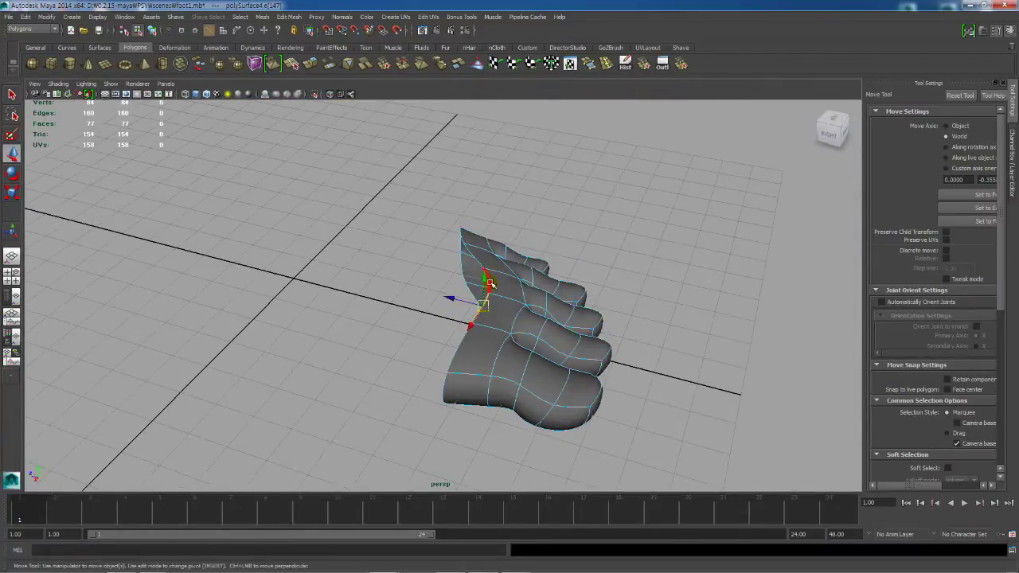
alt+drag(476, 257, 470, 335)
key(r)
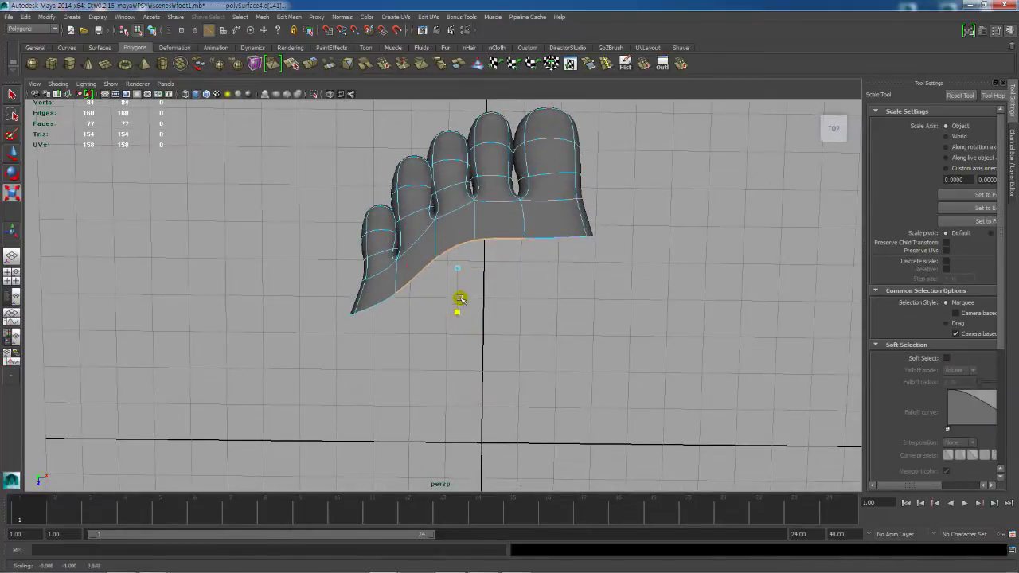
key(w)
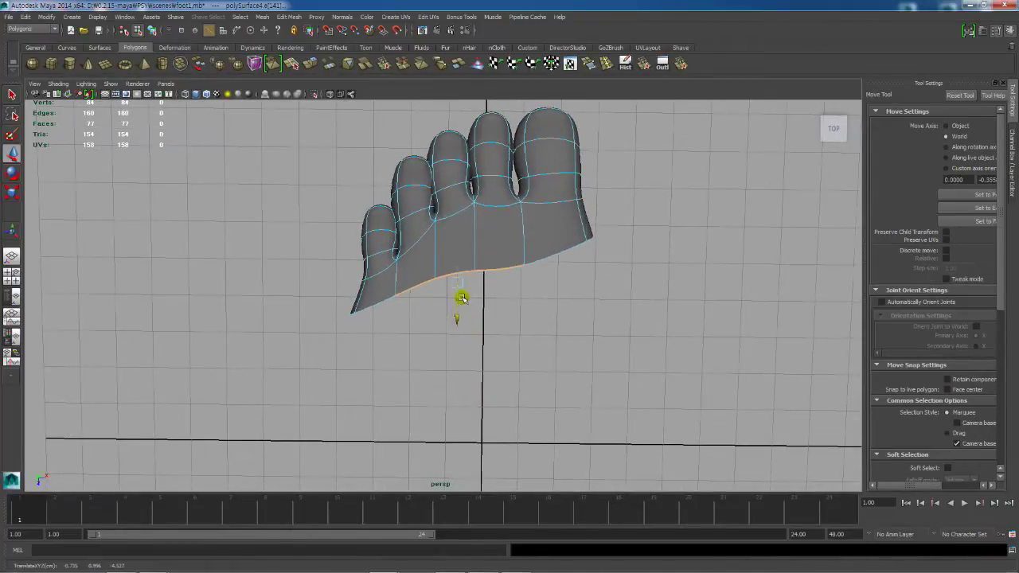
Step: In the top view, reposition the inner back border vertices behind the toes to form an even slanted line across the foot
alt+drag(510, 303, 393, 325)
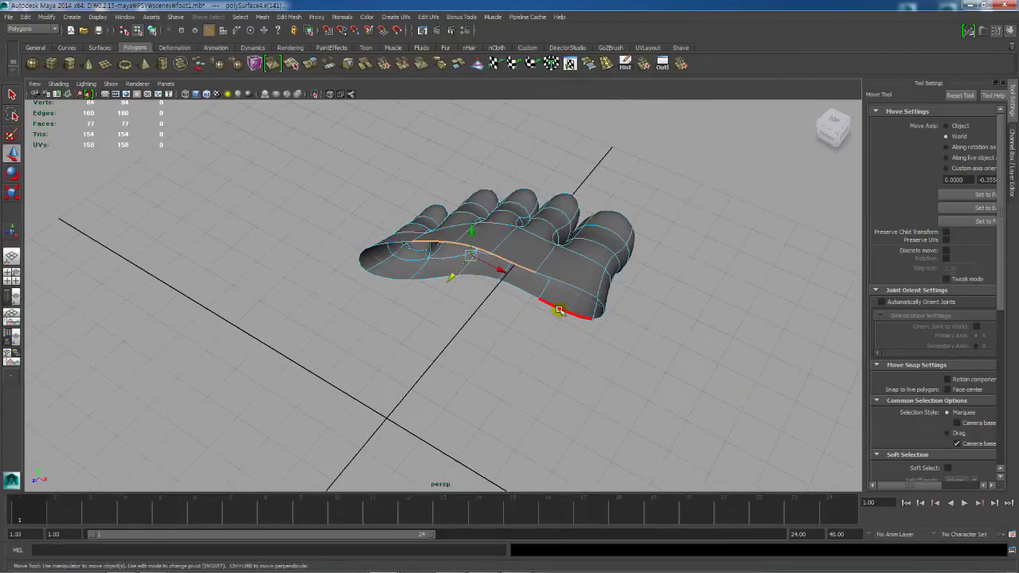
alt+drag(559, 310, 444, 226)
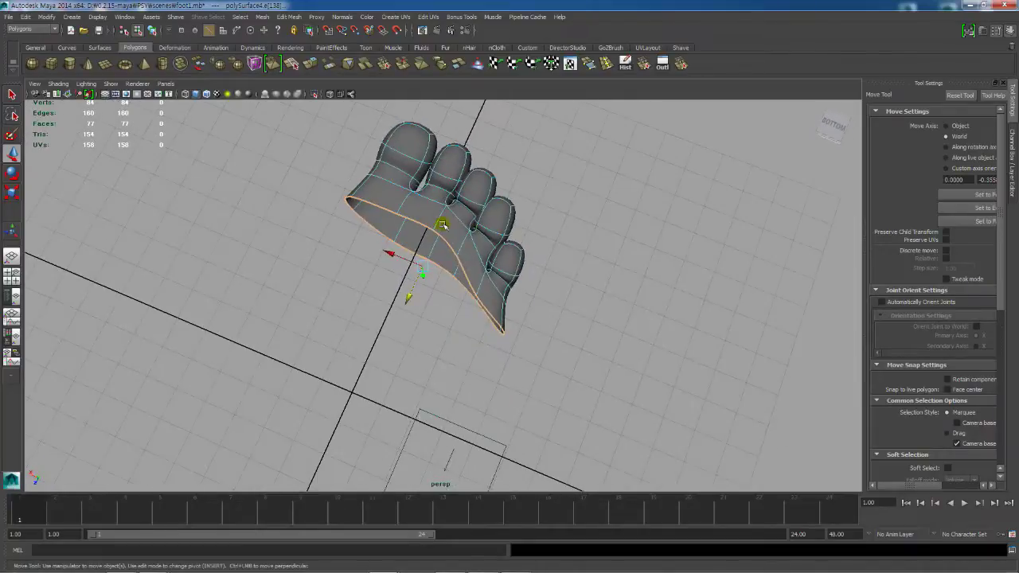
key(space)
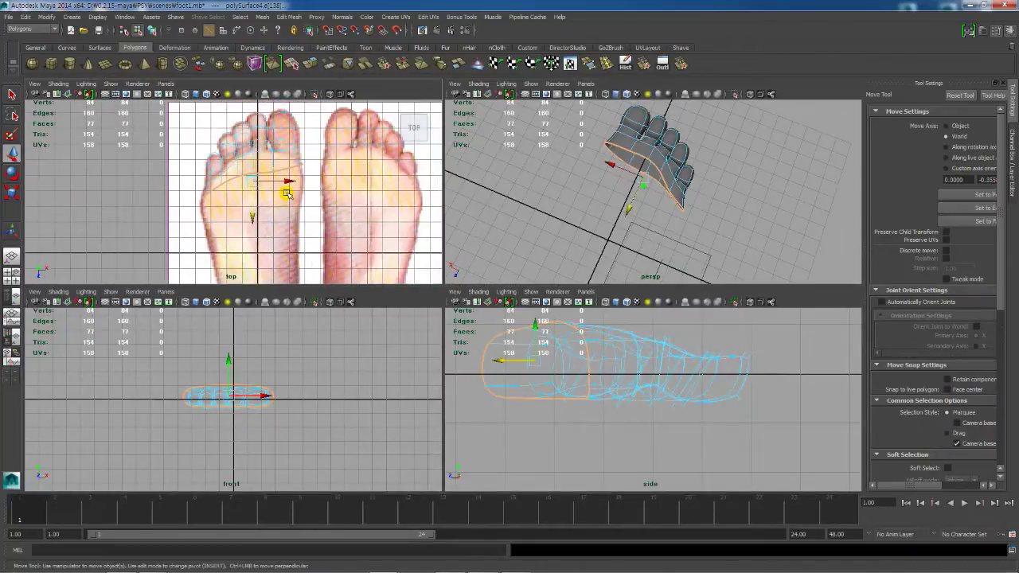
alt+middle_drag(303, 220, 272, 162)
alt+right_drag(272, 162, 238, 204)
key(space)
alt+middle_drag(307, 236, 321, 218)
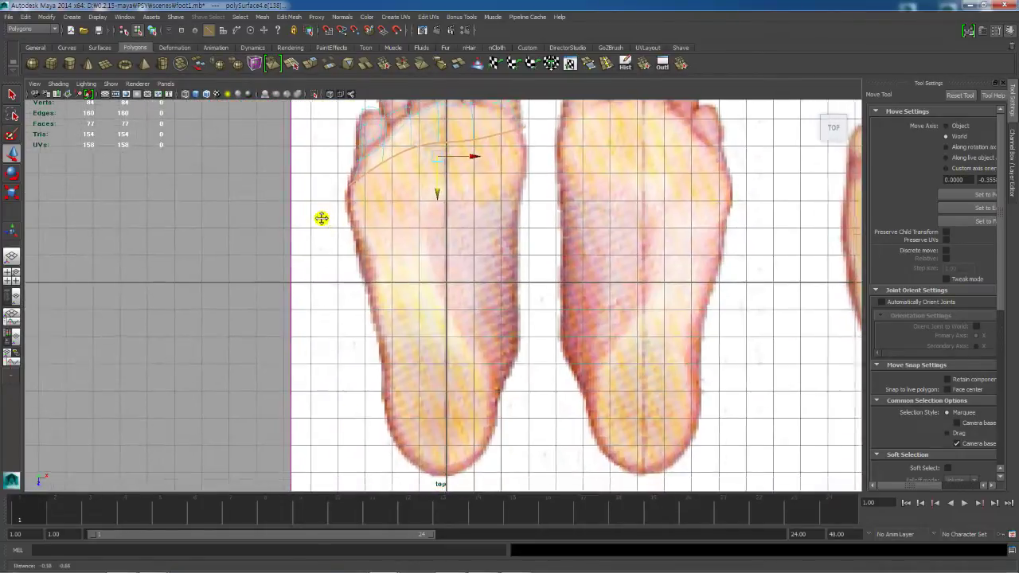
alt+right_drag(456, 232, 432, 240)
right_drag(501, 142, 471, 142)
drag(484, 174, 401, 183)
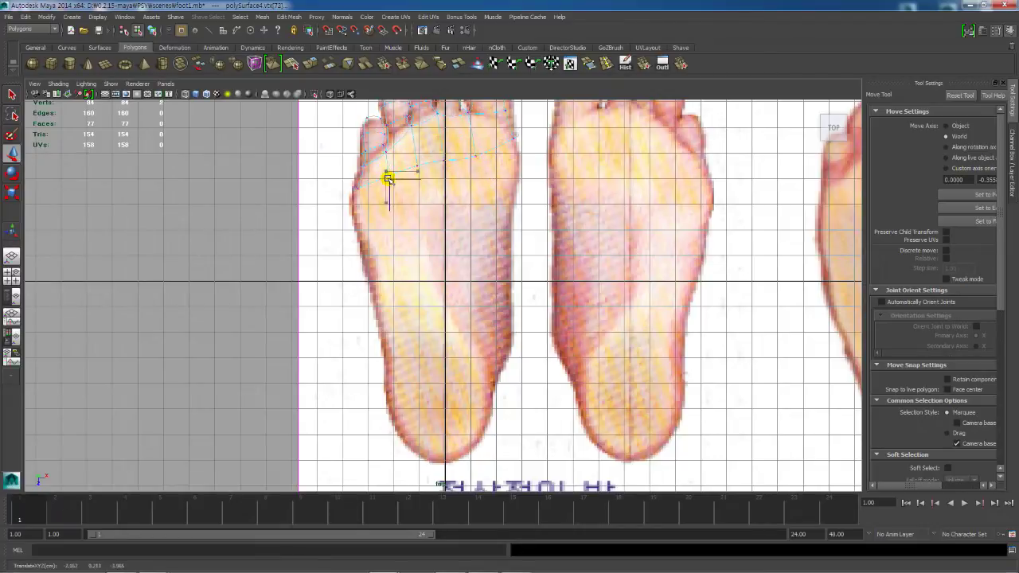
Step: Move the big-toe side corner vertices back along the foot outline and align the neighbouring border vertices with them
key(space)
alt+drag(667, 193, 706, 234)
alt+right_drag(705, 234, 650, 213)
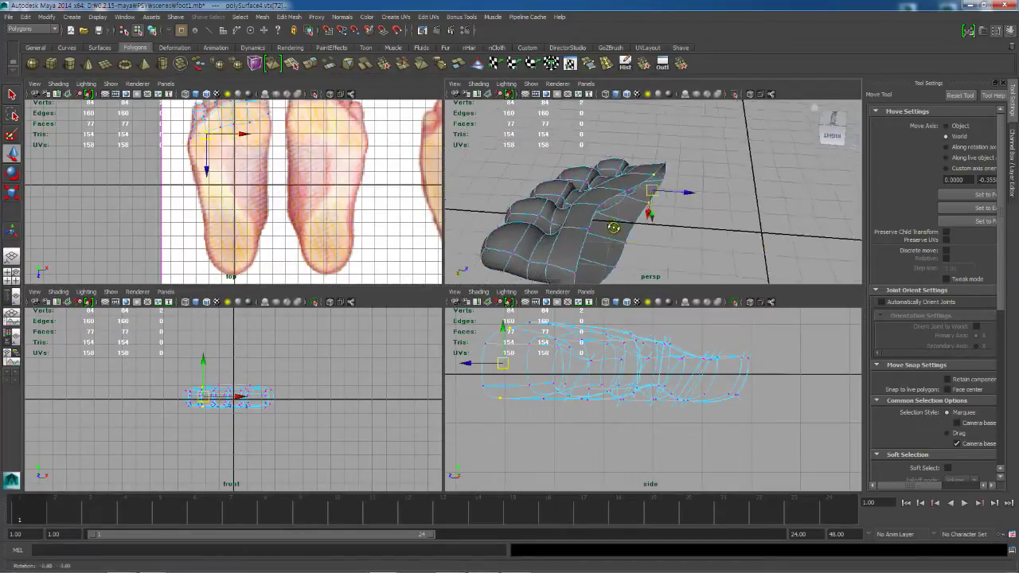
alt+drag(649, 214, 582, 192)
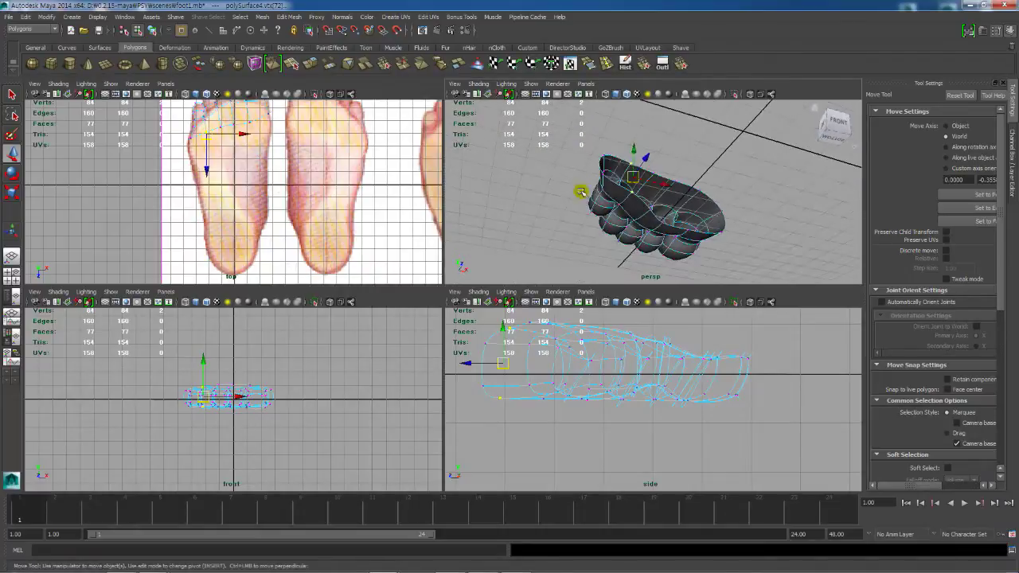
alt+middle_drag(287, 157, 307, 186)
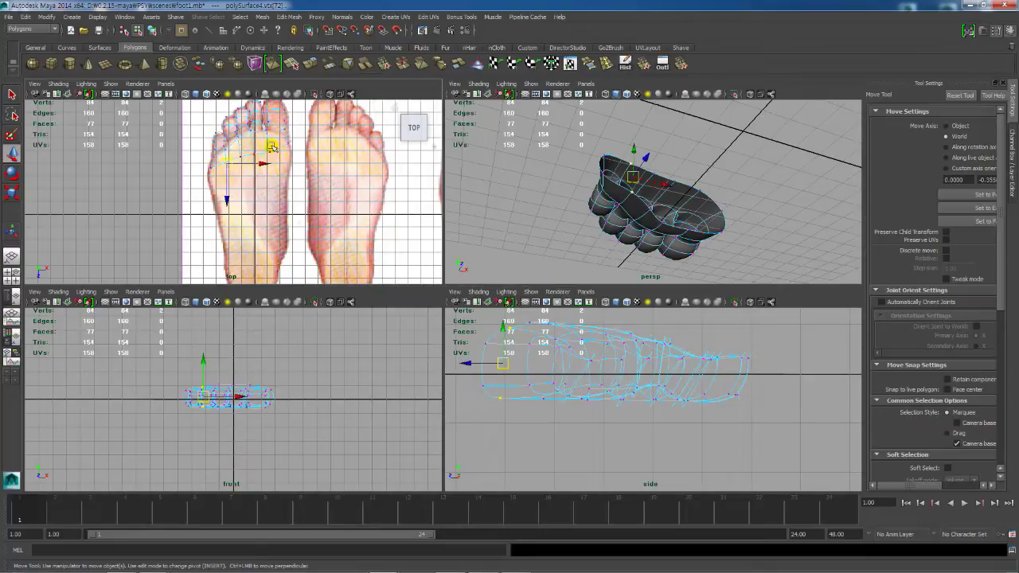
alt+middle_drag(282, 192, 294, 151)
key(space)
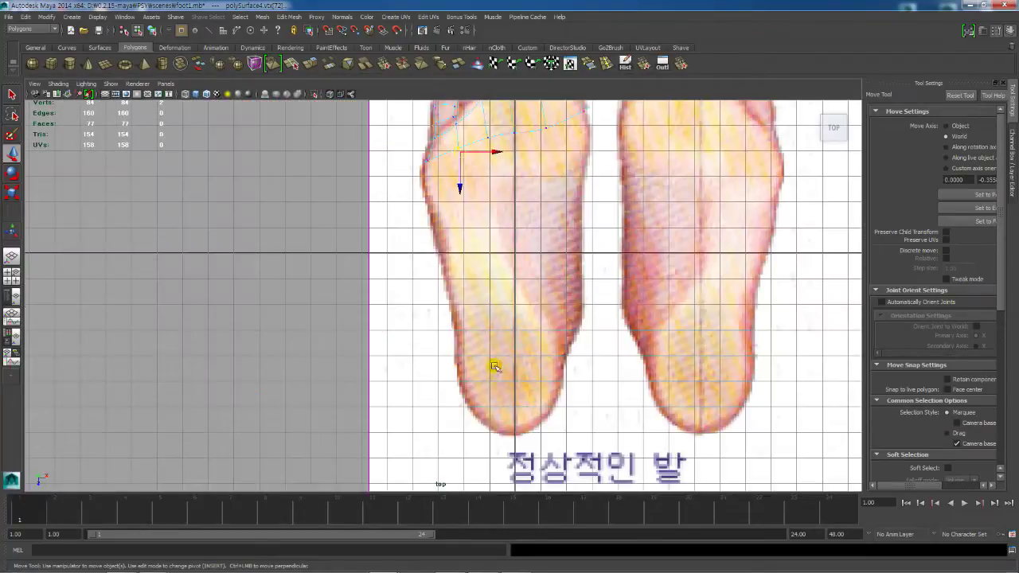
alt+middle_drag(469, 330, 449, 361)
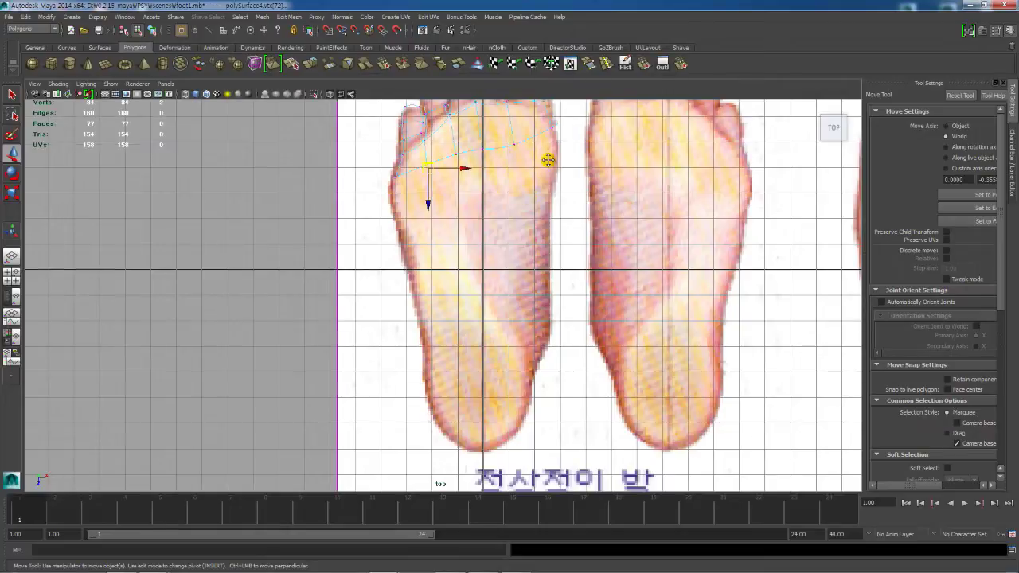
alt+middle_drag(549, 160, 555, 196)
drag(530, 155, 555, 205)
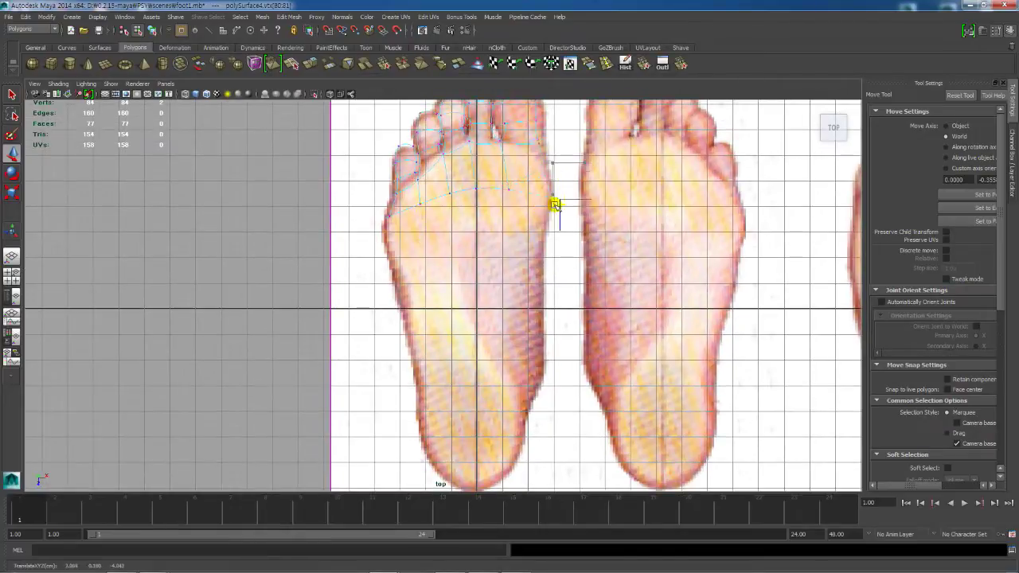
click(503, 180)
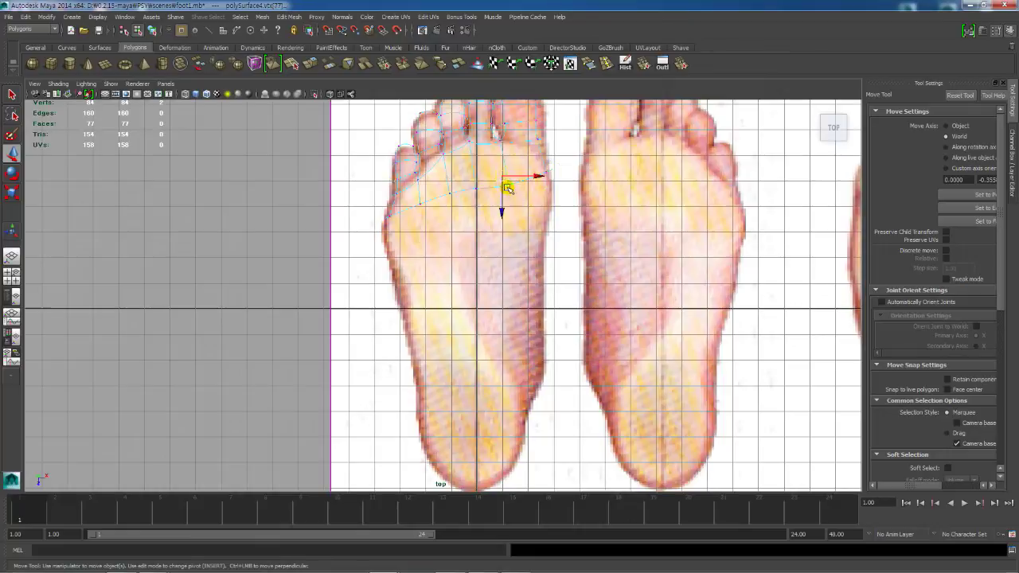
mouse_move(503, 177)
mouse_down()
mouse_move(515, 206)
mouse_move(507, 186)
mouse_up()
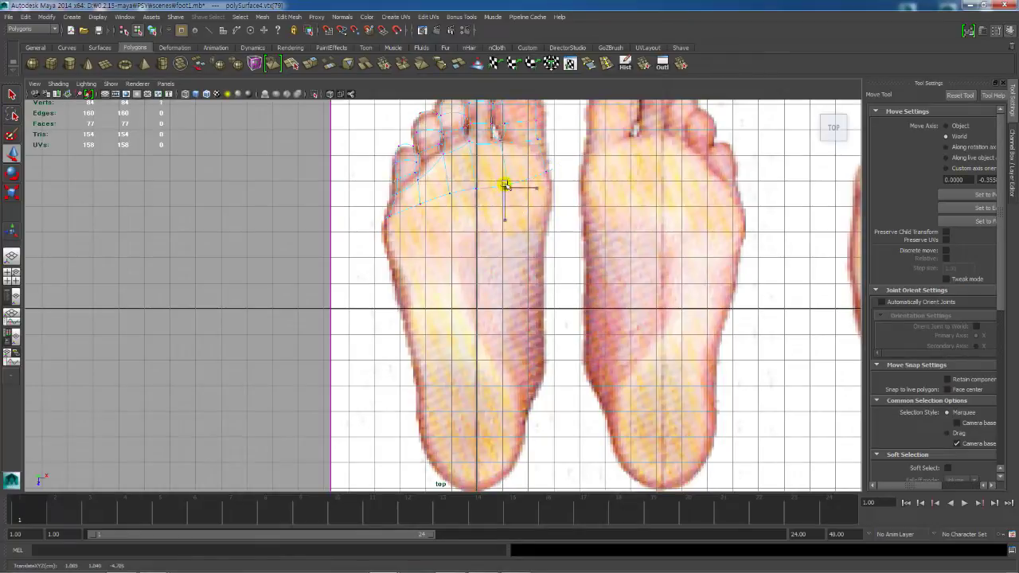
Step: Extrude the vertical border edge on the big-toe side and move it straight backward along the foot's inner outline
key(space)
mouse_move(685, 166)
alt+mouse_down()
mouse_move(687, 224)
mouse_move(664, 272)
mouse_move(669, 132)
mouse_move(680, 187)
mouse_move(697, 176)
alt+mouse_up()
right_drag(695, 159, 698, 133)
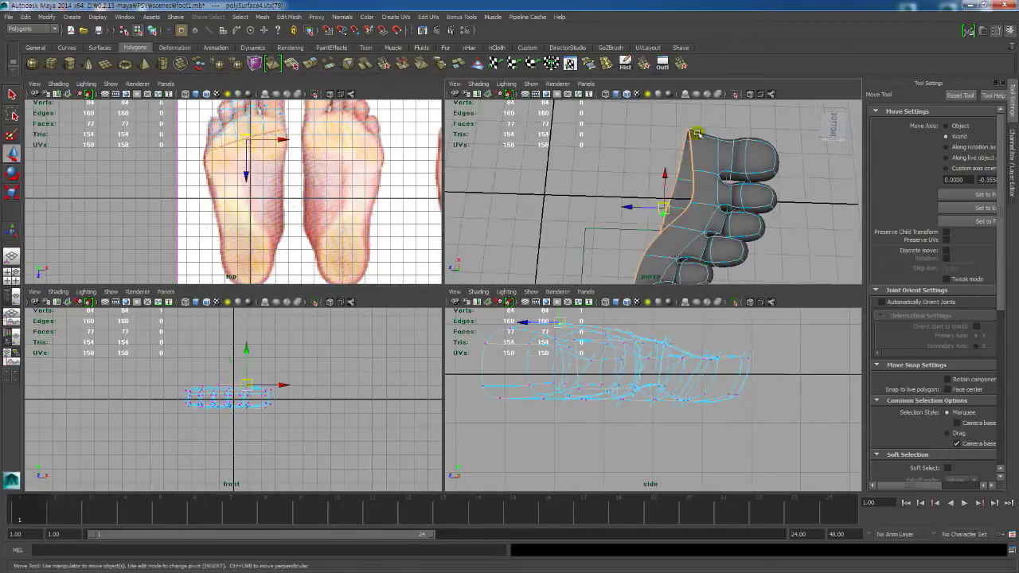
alt+drag(699, 134, 745, 171)
alt+middle_drag(333, 148, 316, 177)
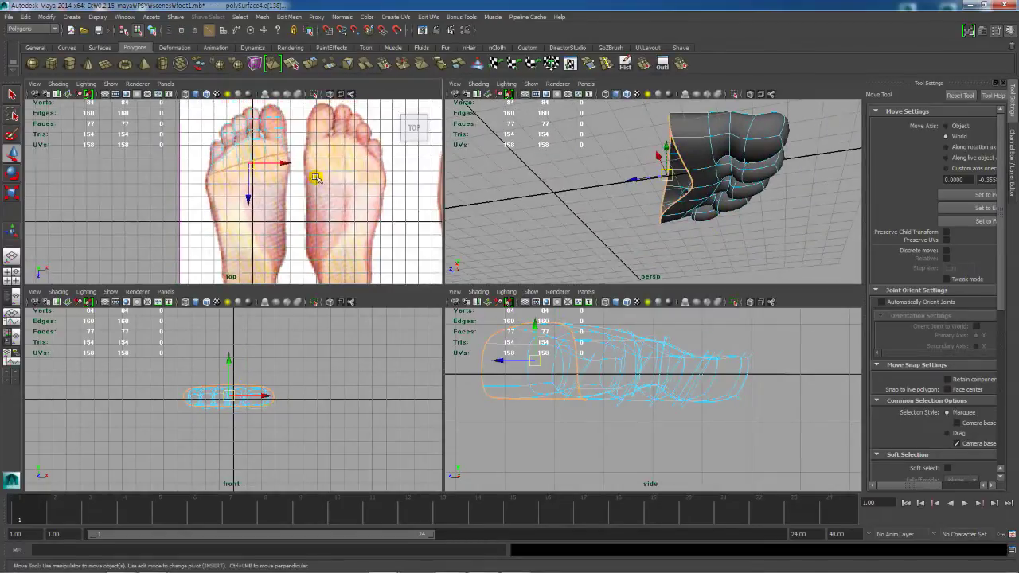
alt+drag(599, 129, 729, 202)
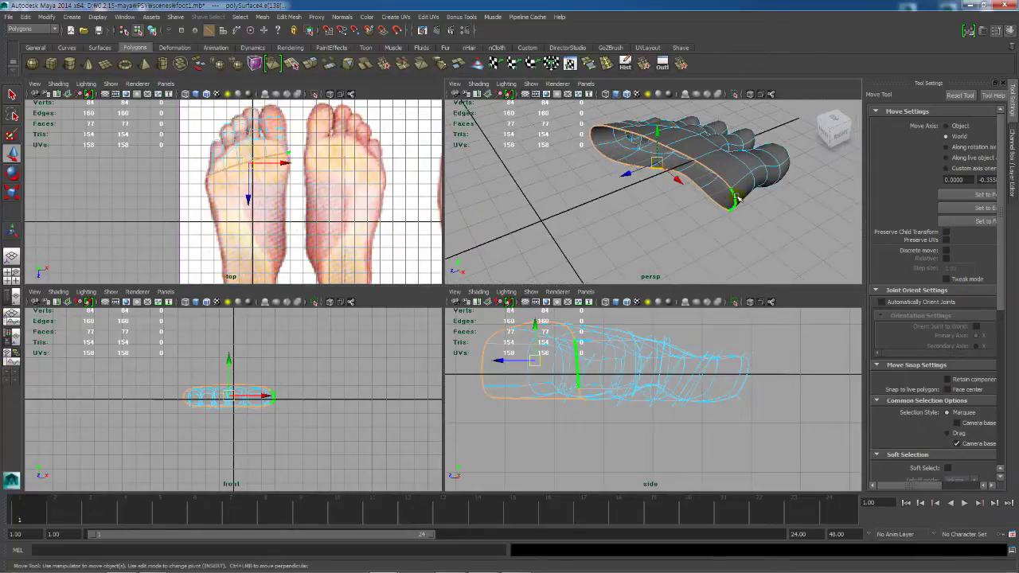
click(736, 198)
alt+middle_drag(774, 218, 780, 182)
alt+drag(780, 182, 742, 208)
alt+right_drag(195, 150, 255, 152)
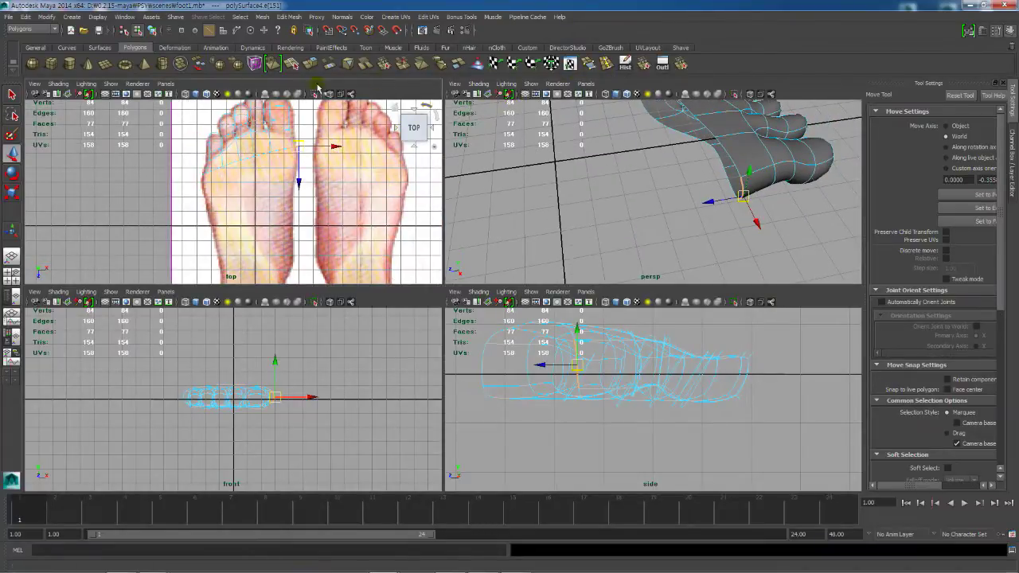
key(g)
key(w)
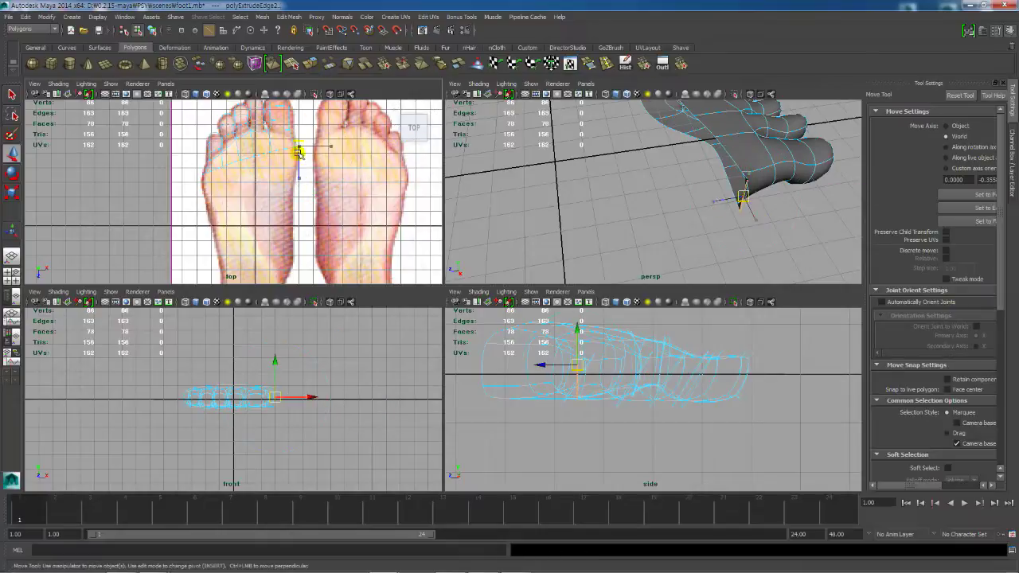
drag(298, 147, 298, 170)
Step: Extrude the new side edge once more and move it backward and slightly inward, following the picture's inner outline
alt+drag(676, 200, 612, 194)
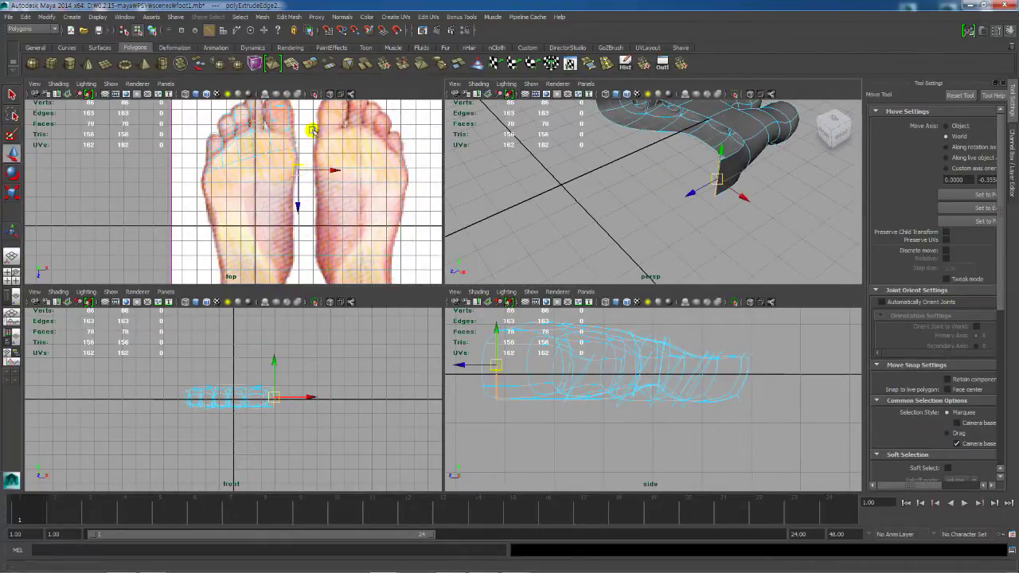
key(g)
key(w)
drag(295, 170, 288, 180)
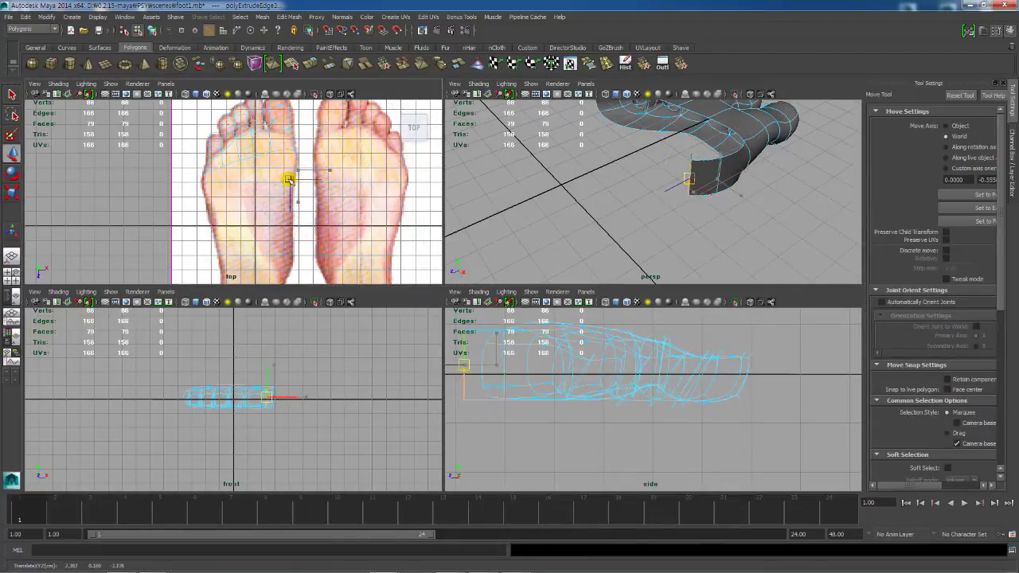
alt+drag(677, 191, 591, 199)
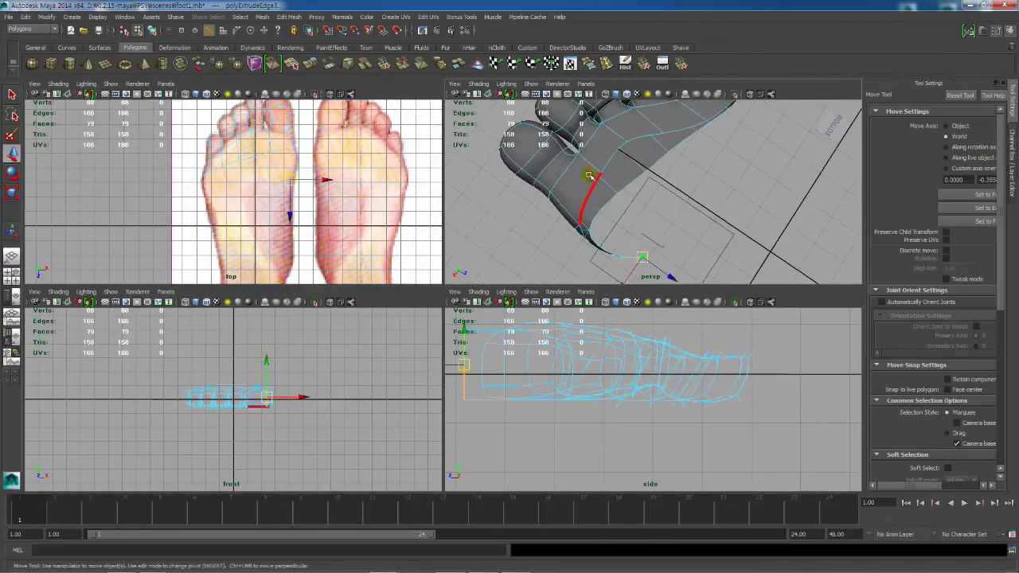
Step: Extrude the two sole border edges behind the big toe and pull them straight backward
alt+right_drag(620, 177, 620, 202)
alt+drag(641, 168, 658, 115)
click(625, 212)
click(613, 197)
click(312, 65)
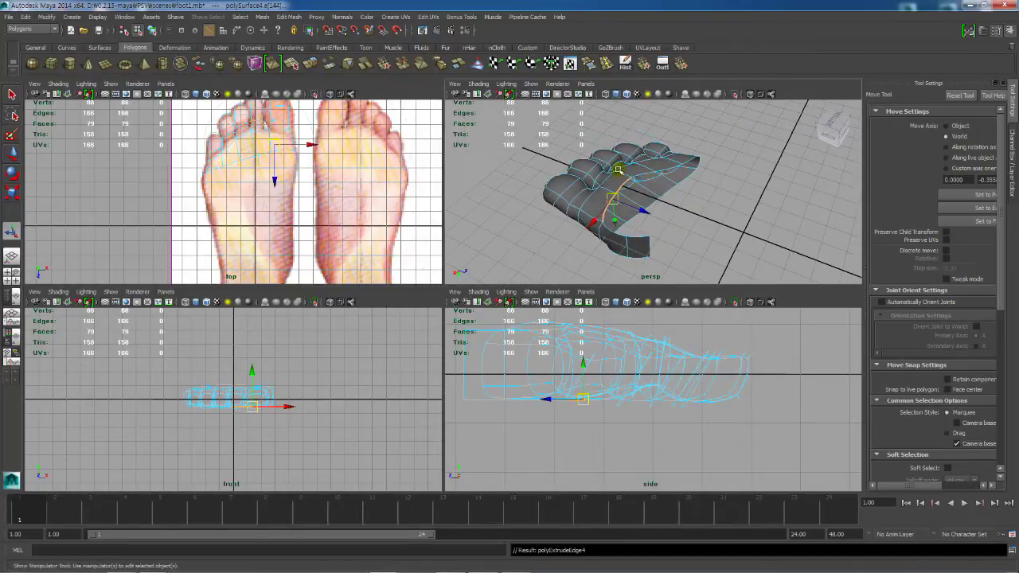
drag(645, 212, 705, 204)
key(w)
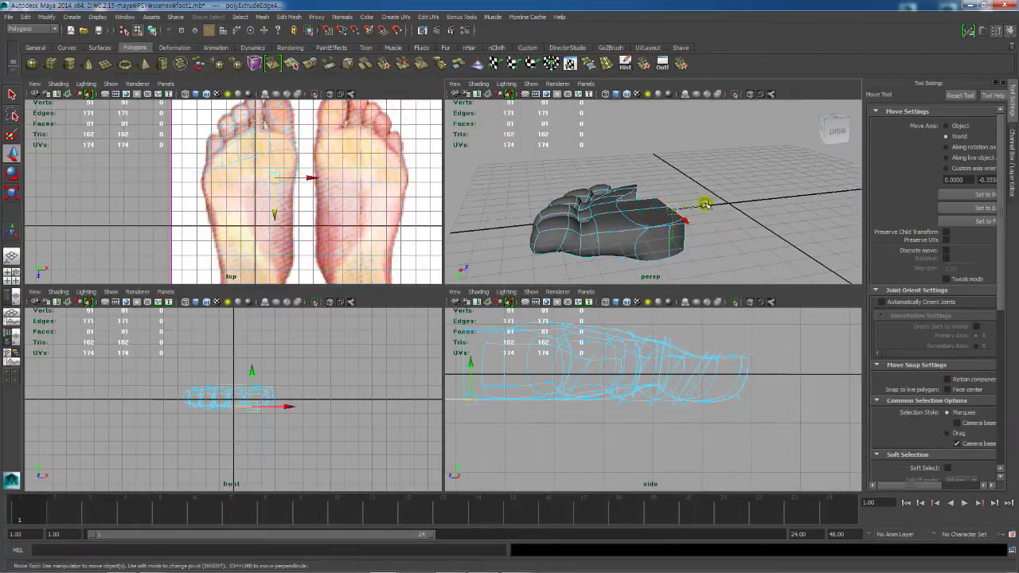
Step: Move the inner sole vertex behind the big toe backward in the top view and lower it to bulge the ball of the foot
right_drag(651, 211, 614, 212)
click(654, 207)
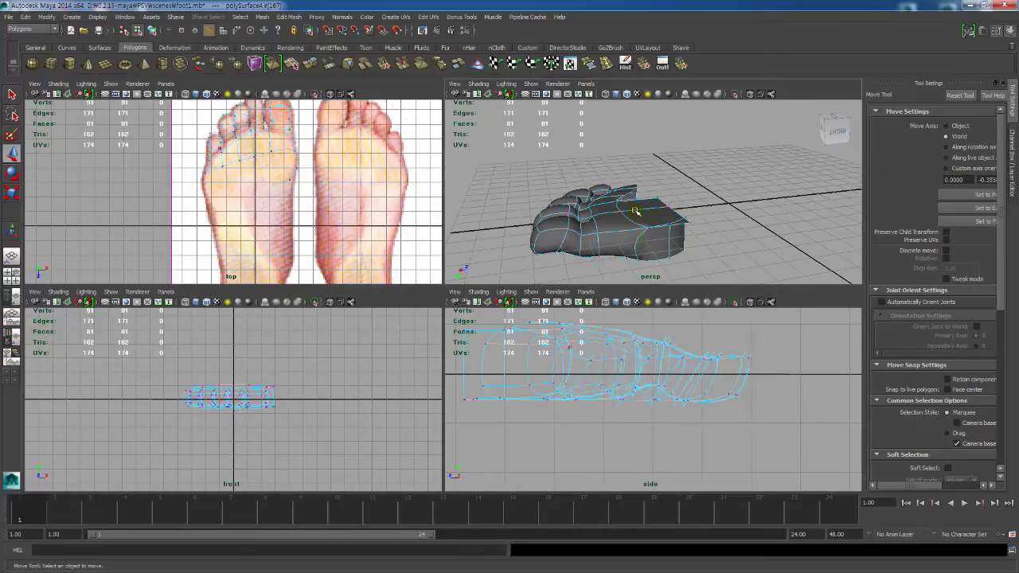
click(609, 213)
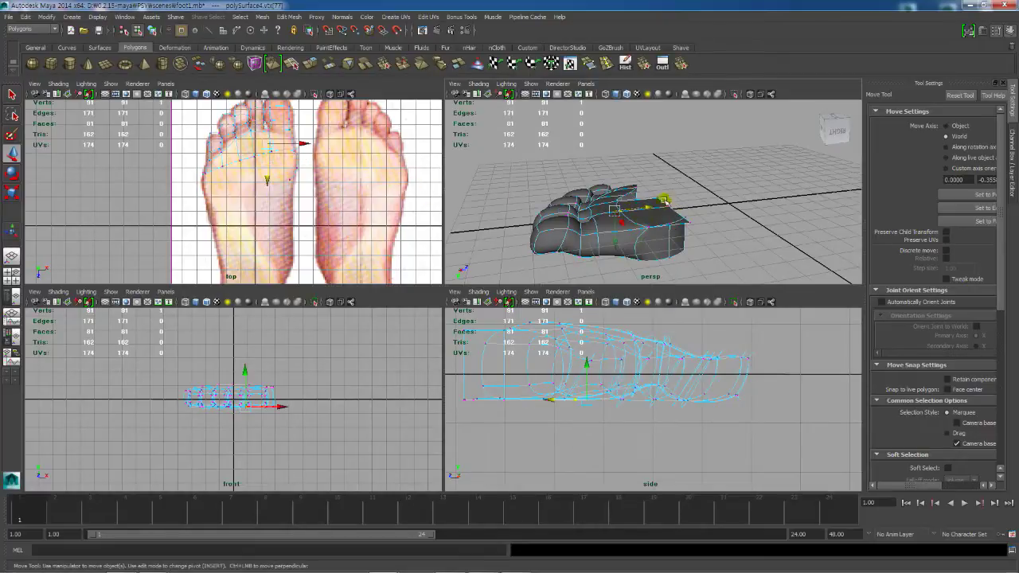
alt+drag(663, 200, 674, 212)
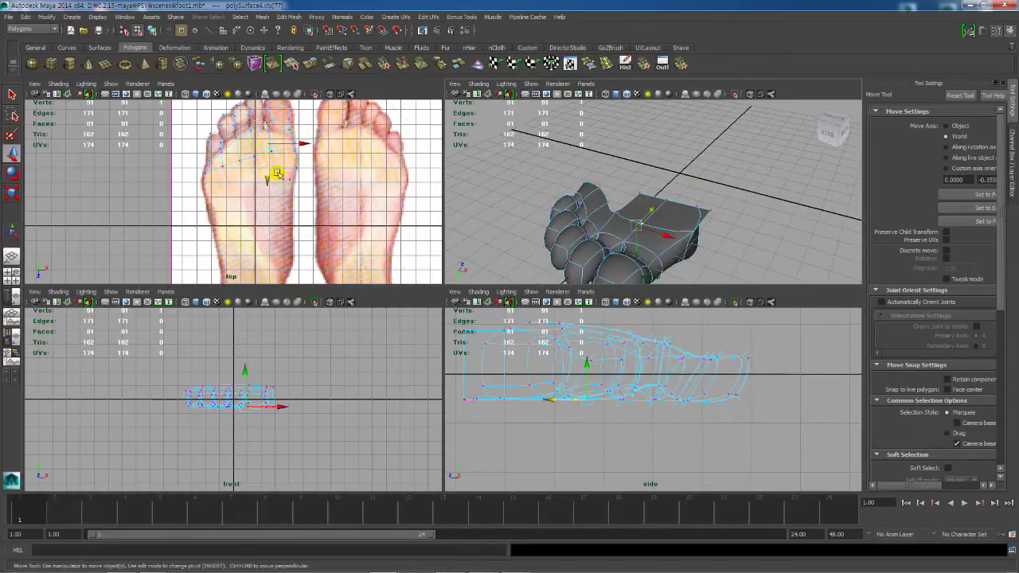
drag(269, 144, 272, 159)
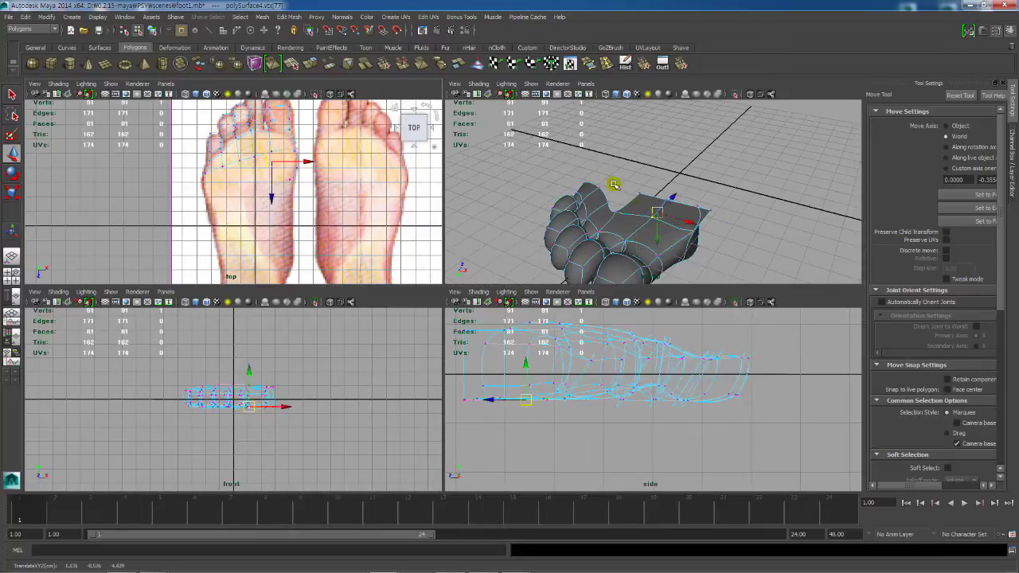
drag(665, 236, 655, 218)
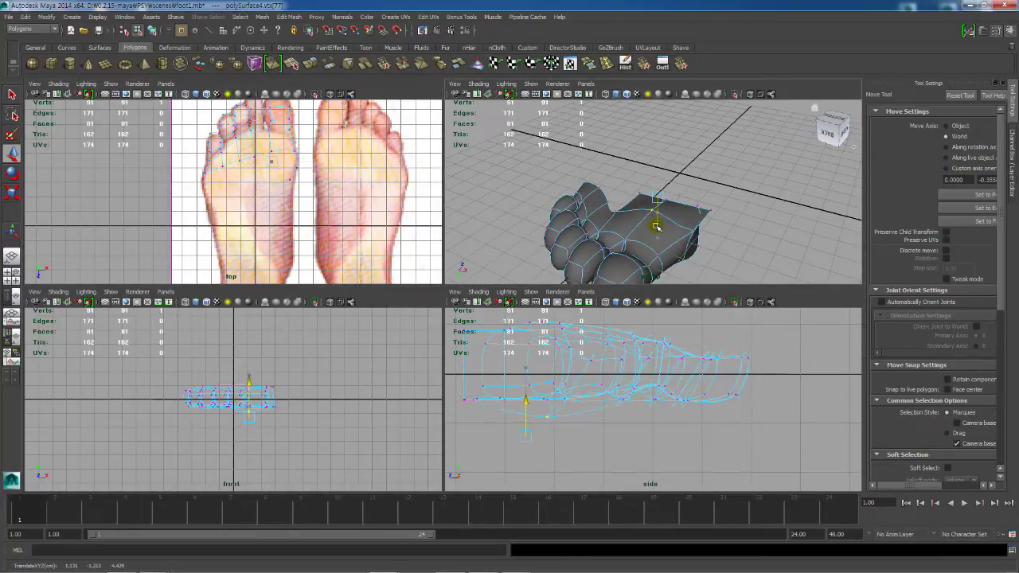
Step: Adjust the border vertices on the big-toe side, repositioning the lower rear corner to follow the foot's inner outline
mouse_move(735, 230)
alt+mouse_down()
mouse_move(637, 221)
mouse_move(658, 223)
mouse_move(645, 259)
mouse_move(771, 246)
mouse_move(707, 210)
mouse_move(674, 247)
mouse_move(712, 230)
mouse_move(693, 219)
mouse_move(662, 246)
mouse_move(610, 234)
mouse_move(757, 198)
mouse_move(727, 230)
alt+mouse_up()
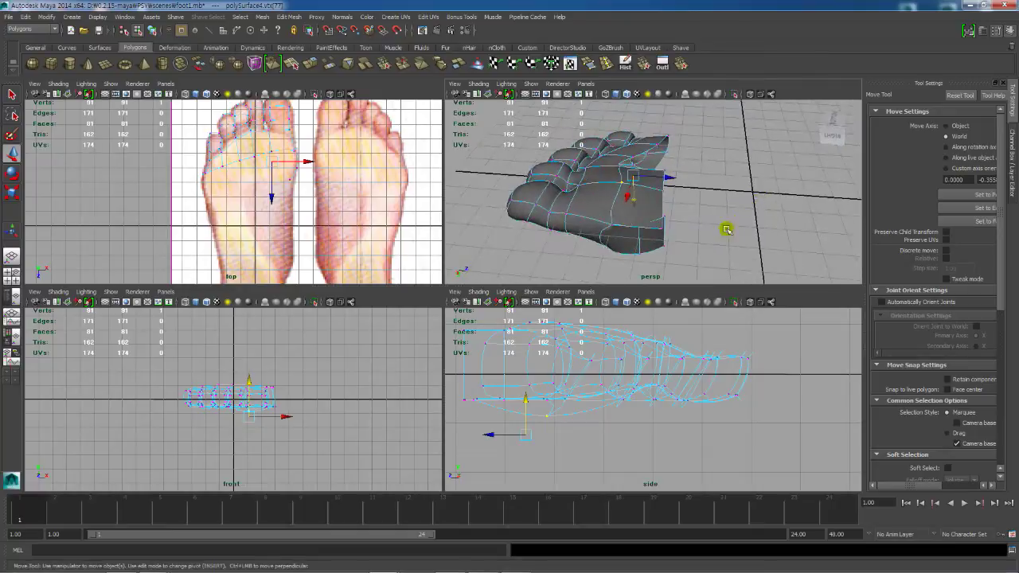
drag(629, 224, 648, 257)
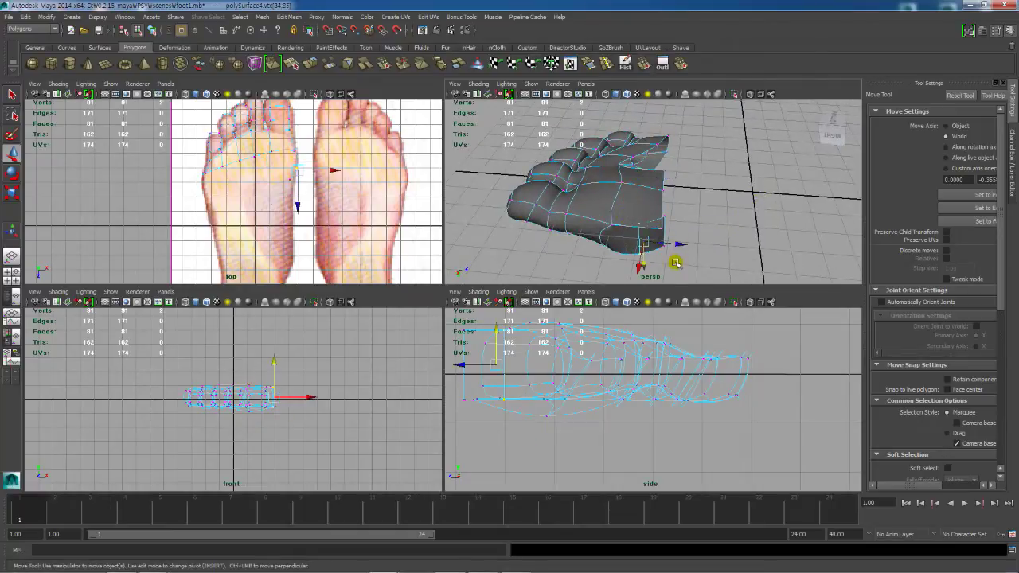
drag(664, 206, 726, 237)
drag(632, 215, 701, 219)
alt+middle_drag(262, 185, 263, 152)
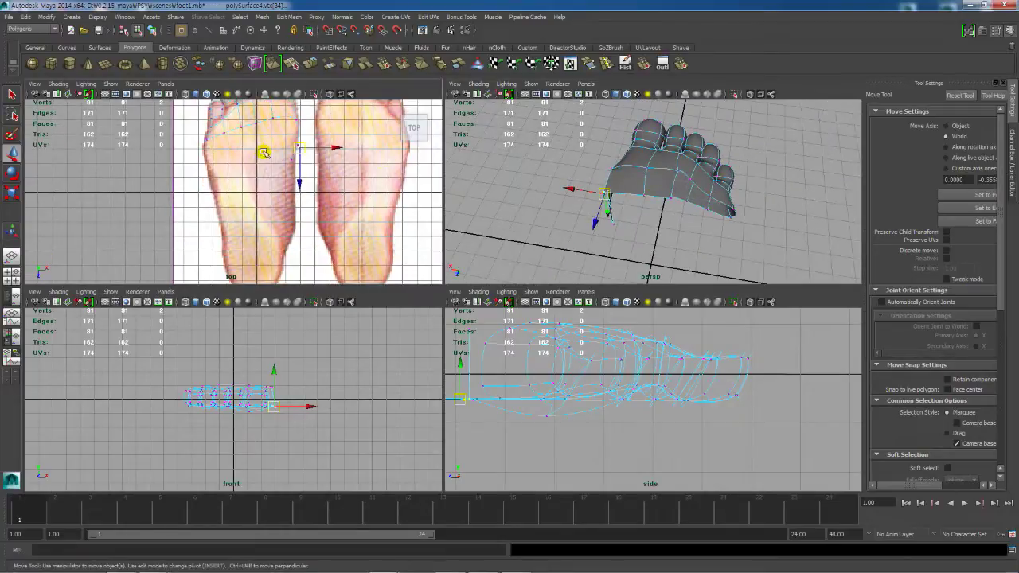
Step: Extrude the vertical border edge on the little-toe side and move it backward along the foot's outer outline
alt+drag(709, 209, 706, 206)
right_drag(704, 204, 704, 181)
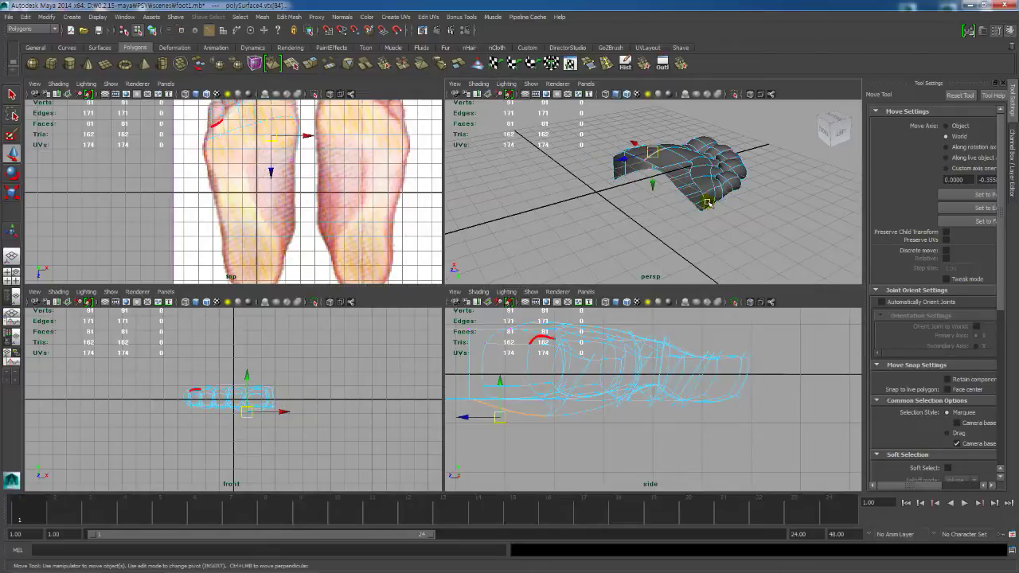
right_click(704, 204)
click(704, 203)
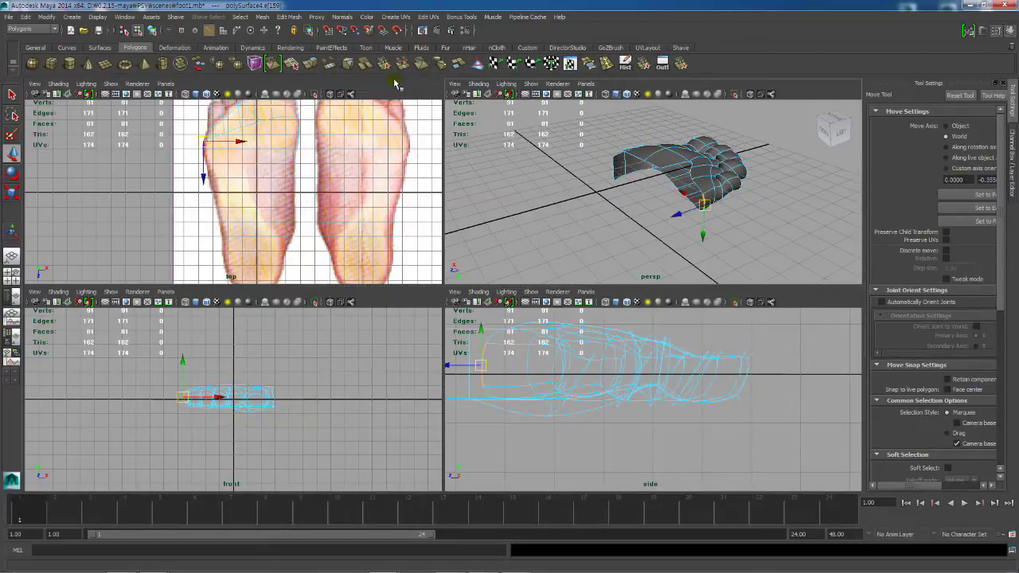
click(310, 64)
drag(233, 140, 227, 161)
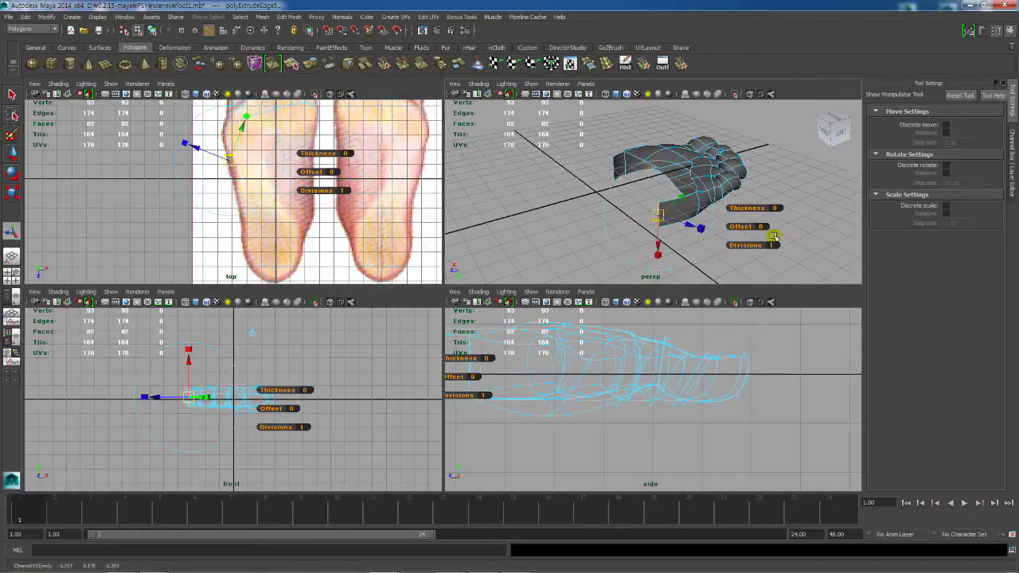
alt+drag(773, 231, 651, 217)
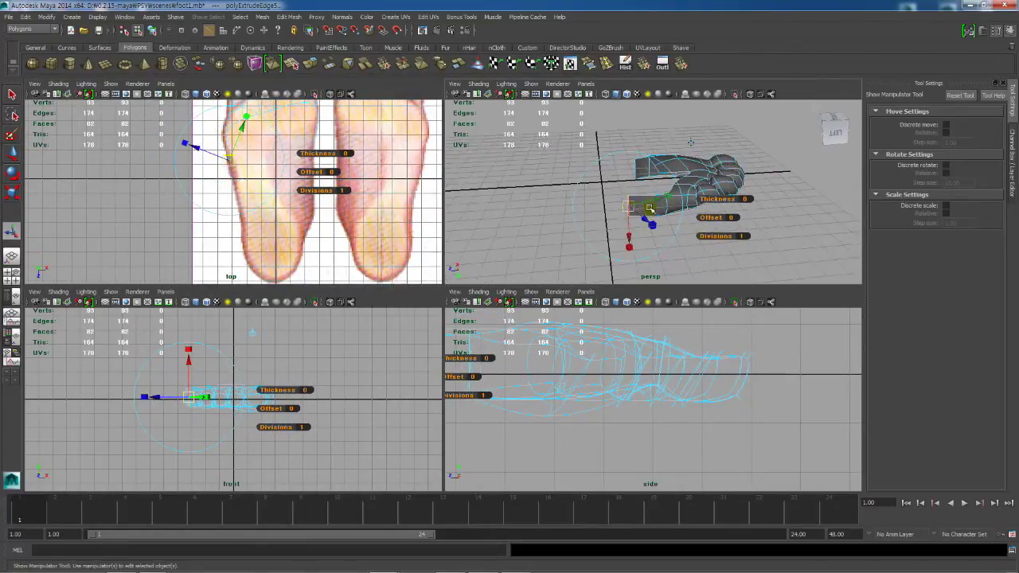
Step: Extrude the outer side edge twice more, extending the strip backward along the picture's outline to the start of the heel
alt+middle_drag(310, 204, 324, 194)
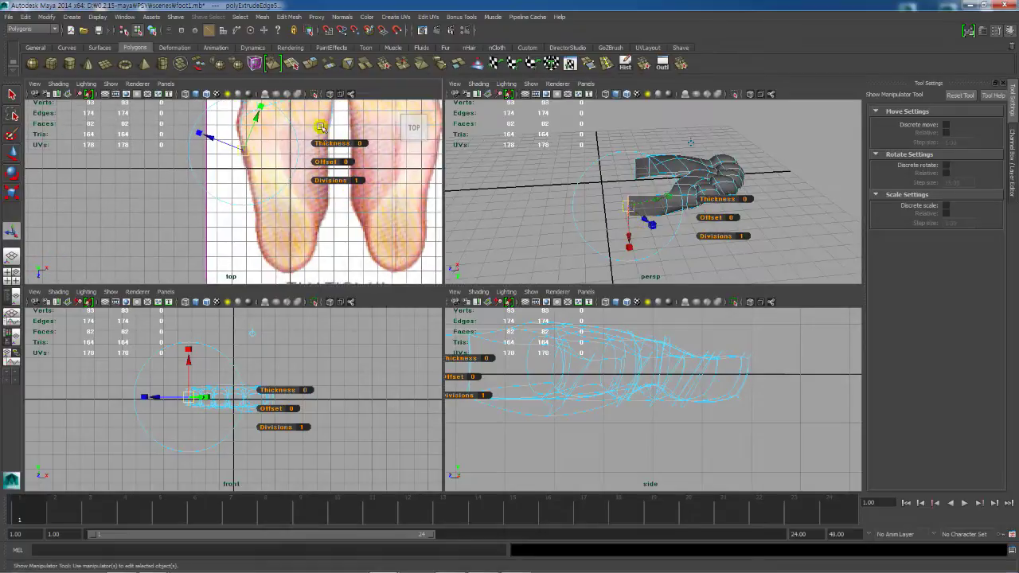
click(311, 66)
key(w)
drag(245, 154, 255, 219)
click(310, 65)
key(w)
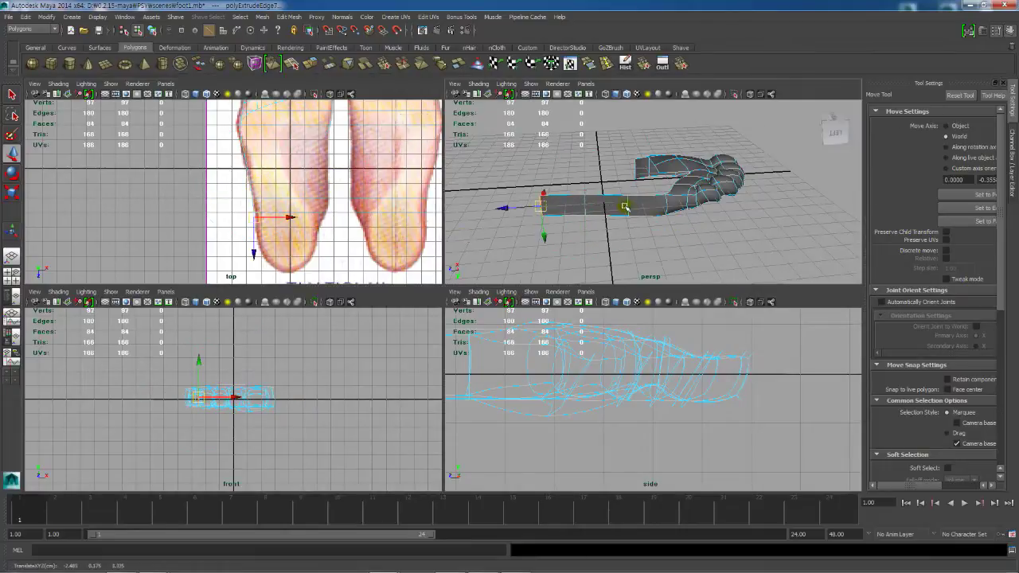
Step: Continue extruding the strip's end edge around the back of the heel to its inner side, following the top-view picture's outline
alt+drag(625, 209, 756, 190)
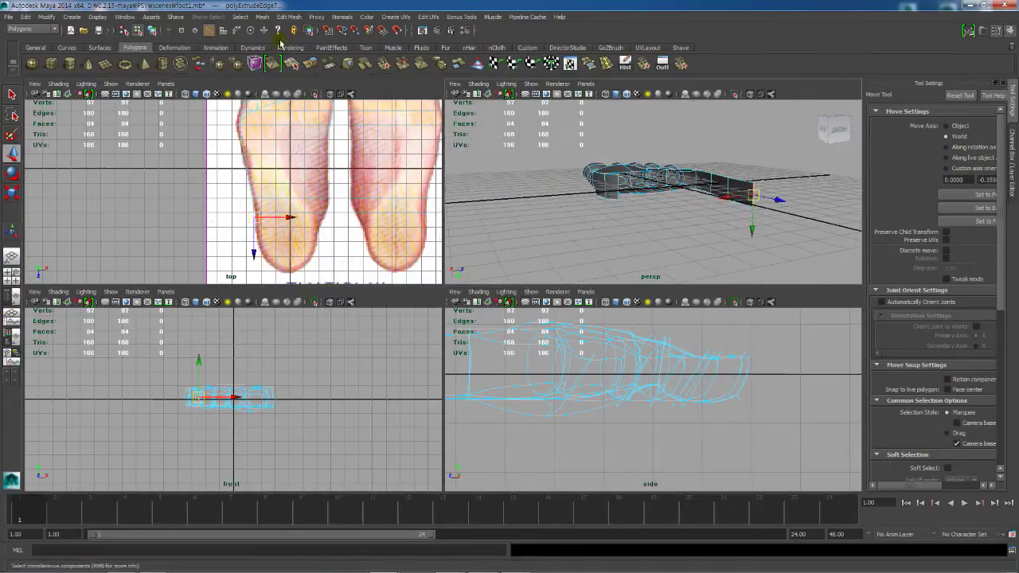
click(311, 66)
scroll(315, 167, up, 3)
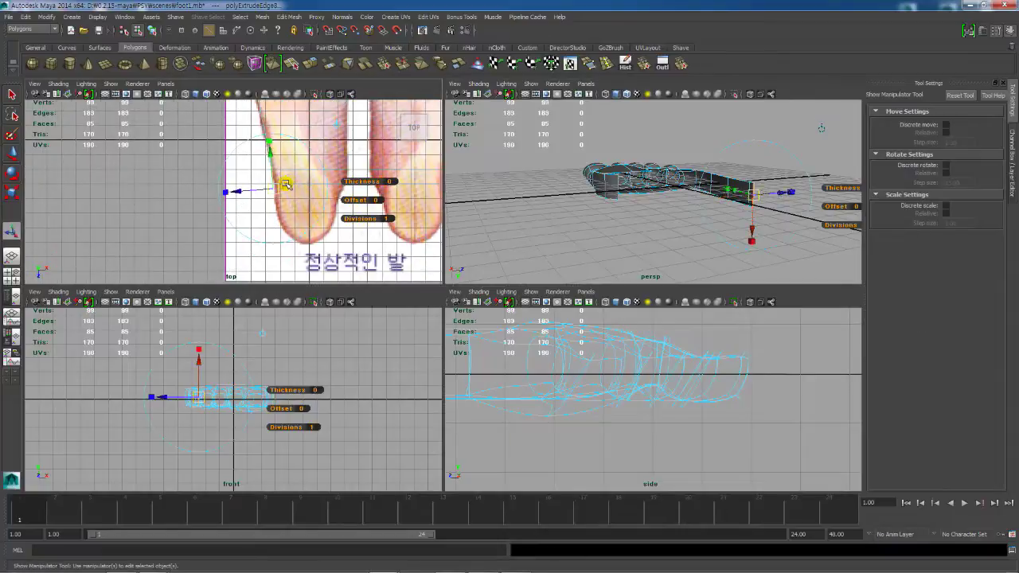
key(w)
drag(285, 185, 340, 221)
click(311, 66)
key(w)
click(312, 69)
key(w)
alt+drag(496, 189, 625, 203)
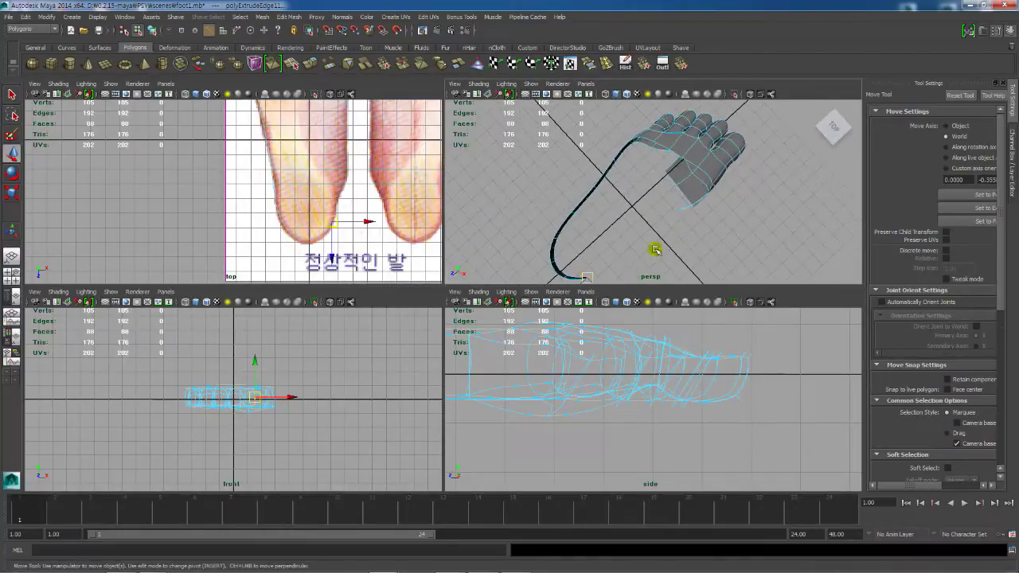
alt+middle_drag(351, 142, 341, 177)
scroll(341, 178, down, 1)
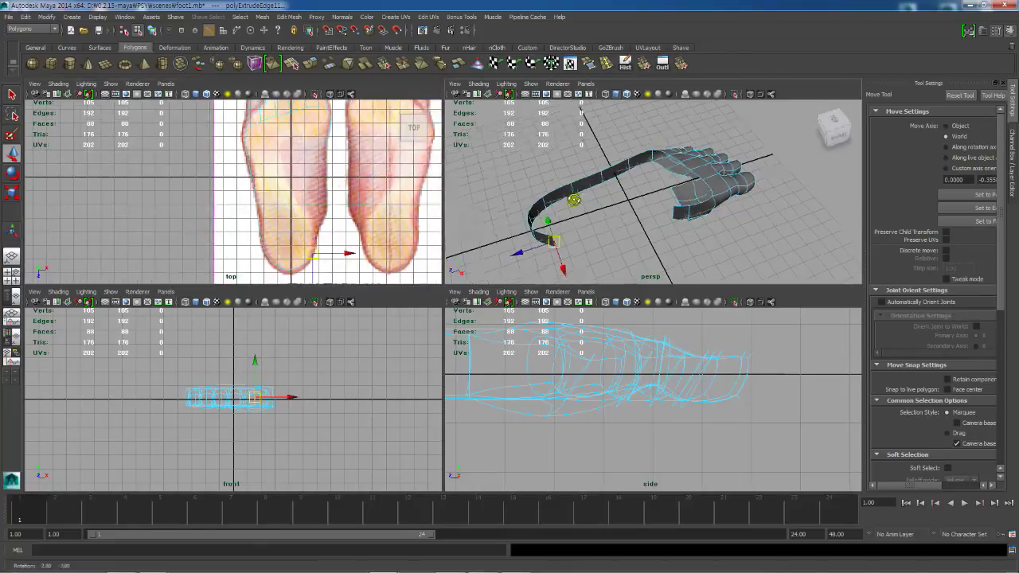
Step: Extrude the lower edges of the heel strip, move them forward and down under the heel, and scale the new border
alt+drag(575, 199, 637, 243)
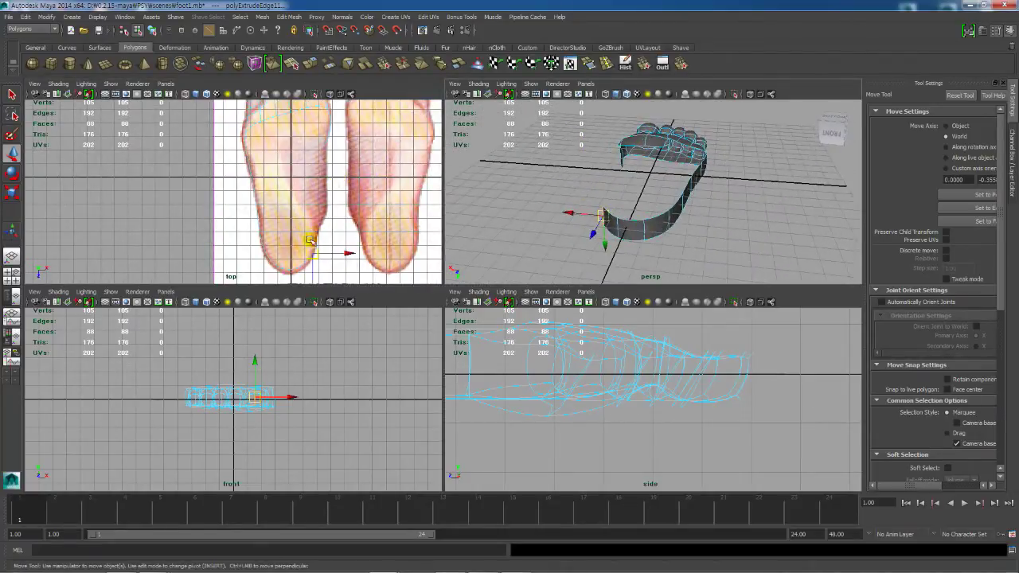
alt+drag(608, 203, 656, 218)
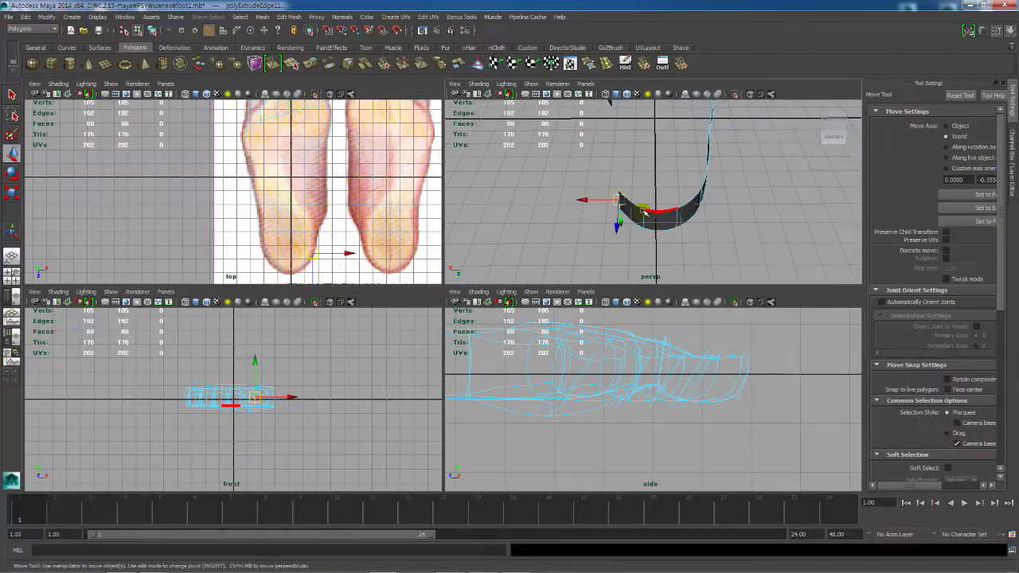
right_drag(644, 211, 644, 187)
click(633, 203)
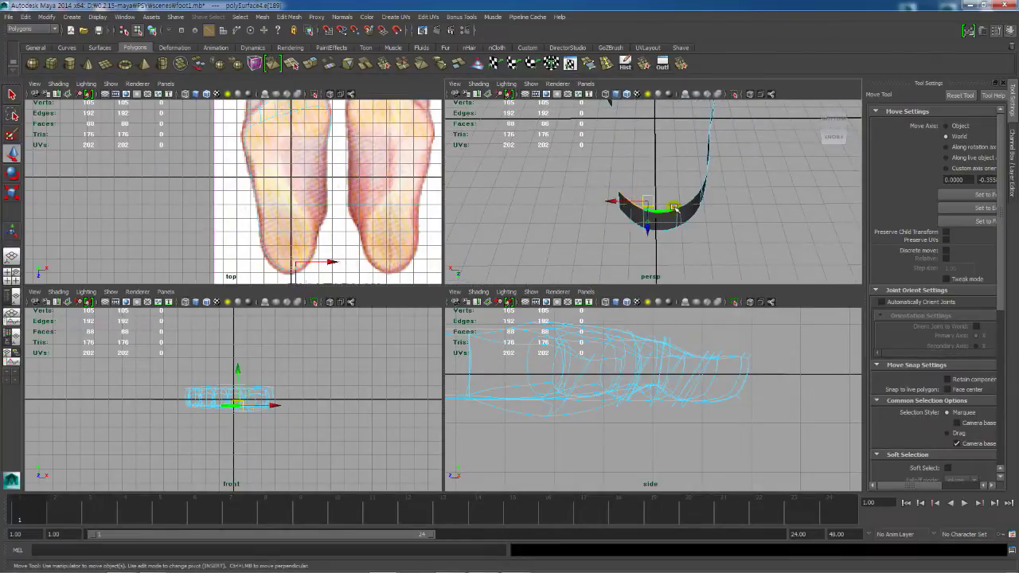
click(690, 203)
alt+drag(791, 179, 712, 203)
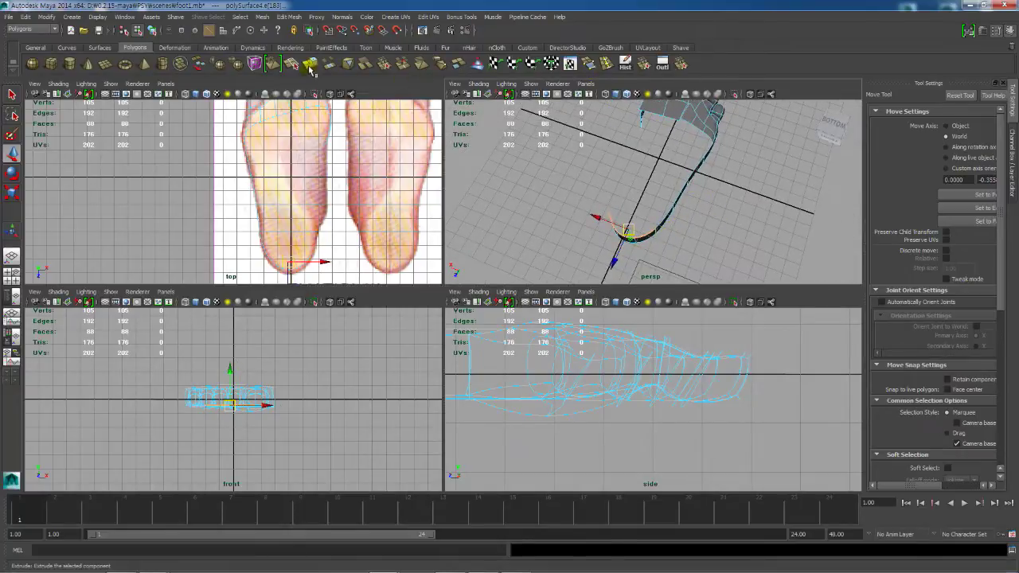
click(311, 70)
key(w)
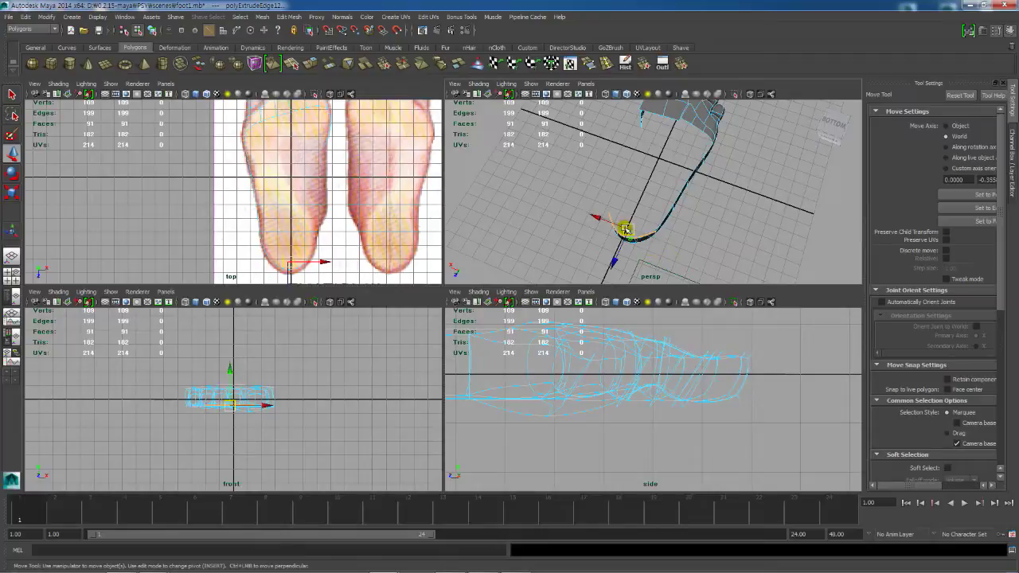
drag(625, 229, 655, 218)
key(r)
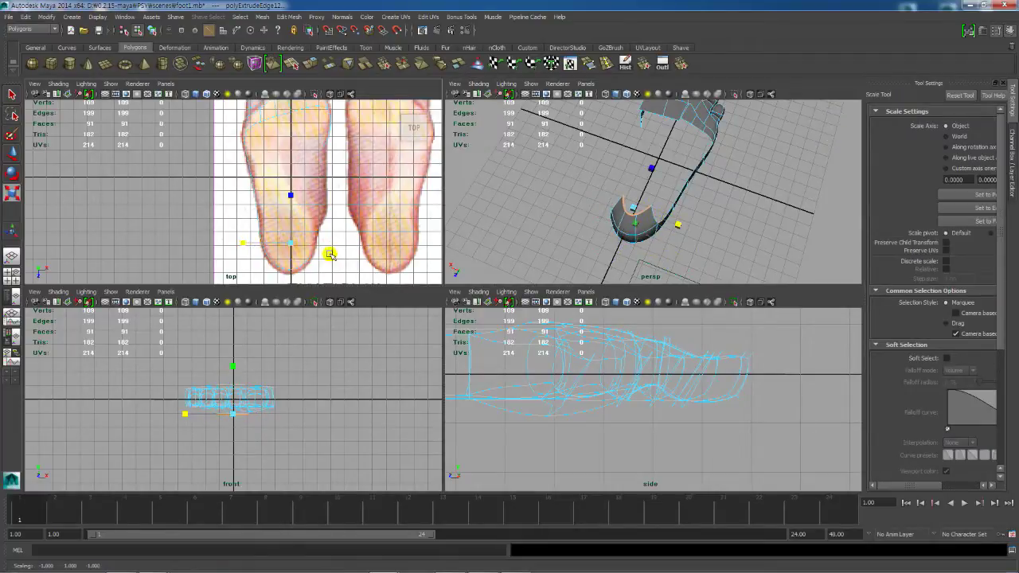
alt+middle_drag(333, 231, 333, 210)
alt+drag(636, 211, 676, 196)
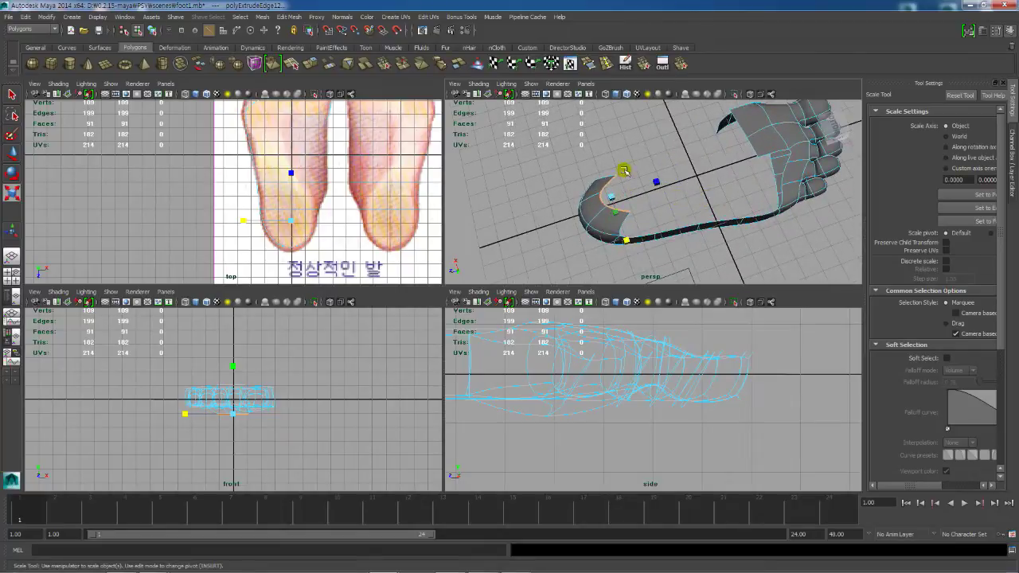
Step: Compare the foot mesh with smooth preview on and off to examine the shape of the heel
click(650, 167)
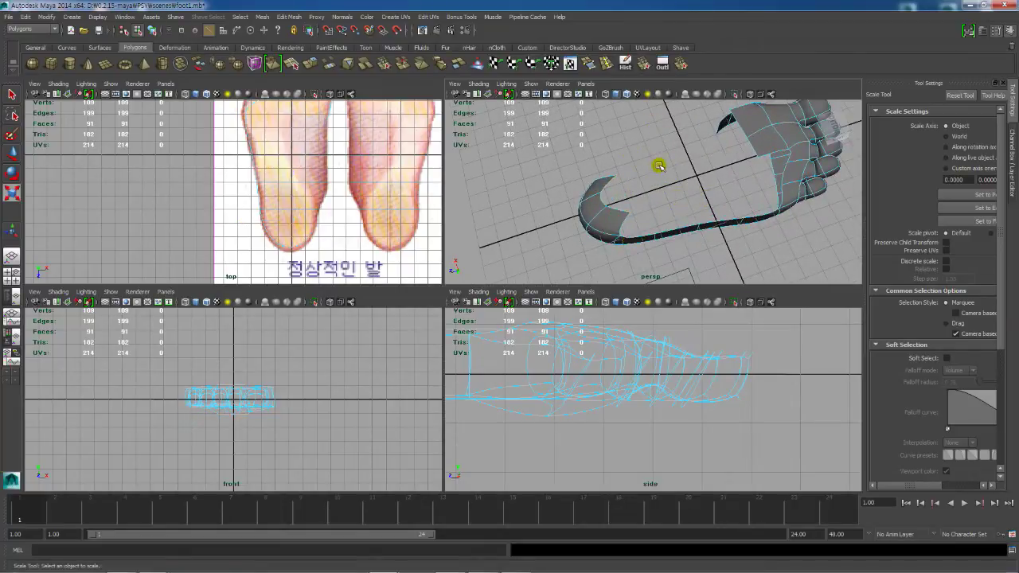
key(1)
key(3)
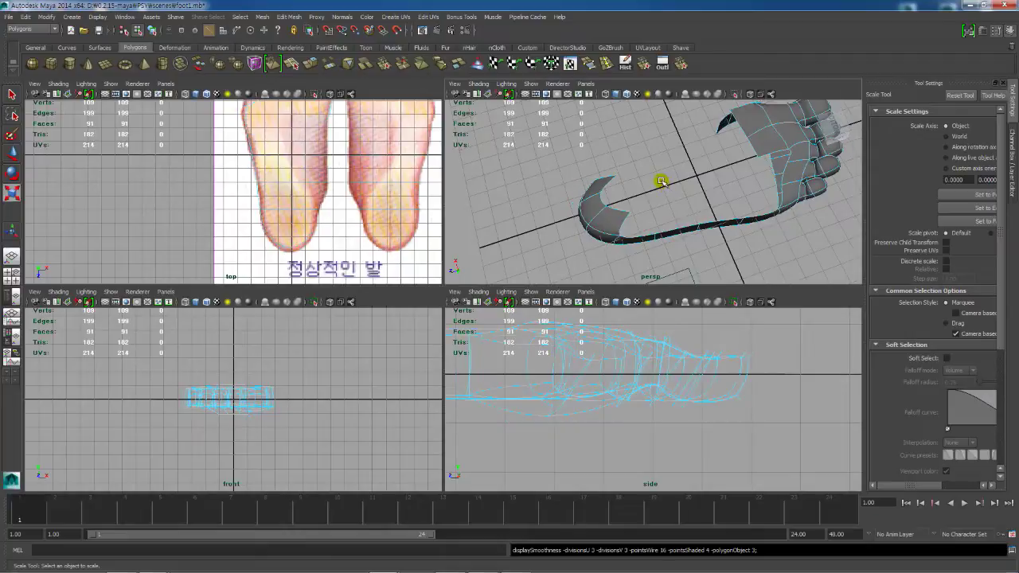
key(1)
key(3)
key(1)
key(3)
key(1)
key(3)
key(1)
alt+drag(649, 202, 628, 178)
Step: Create a polygon torus in the enlarged perspective view and move it along X to about 8.95, beside the foot
key(space)
alt+drag(648, 215, 599, 311)
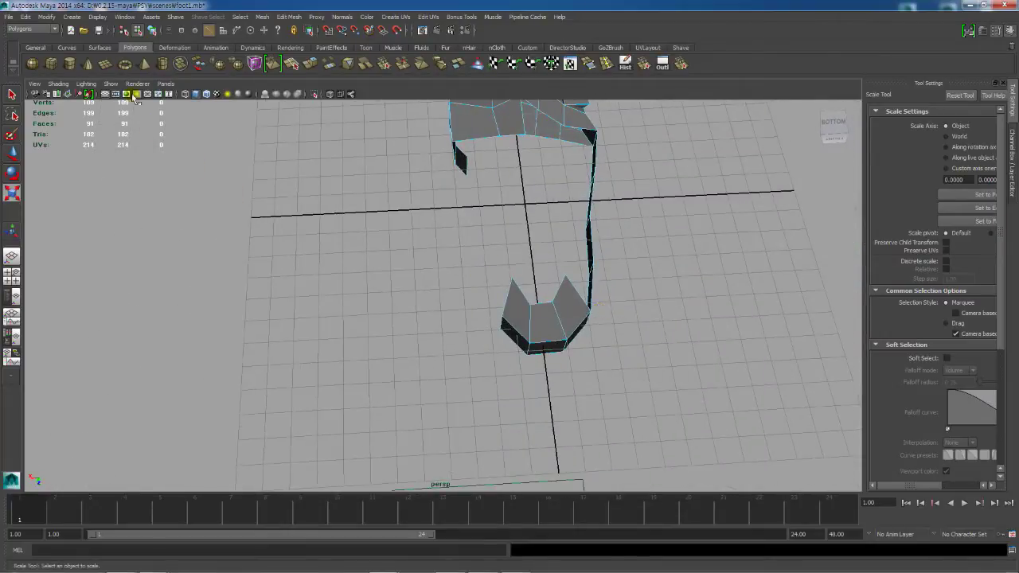
click(125, 66)
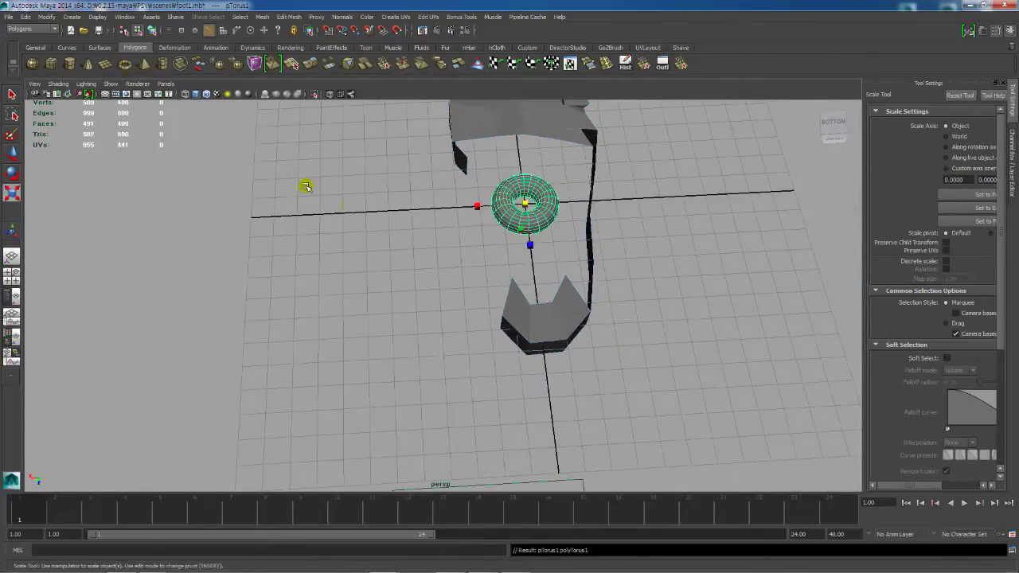
key(w)
drag(487, 209, 285, 218)
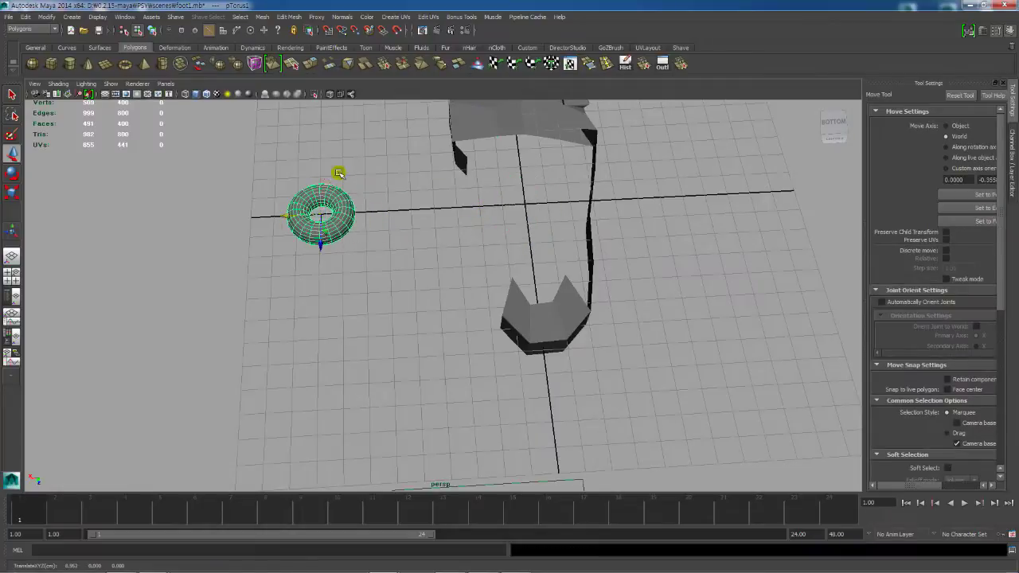
scroll(350, 187, up, 3)
alt+drag(361, 198, 586, 289)
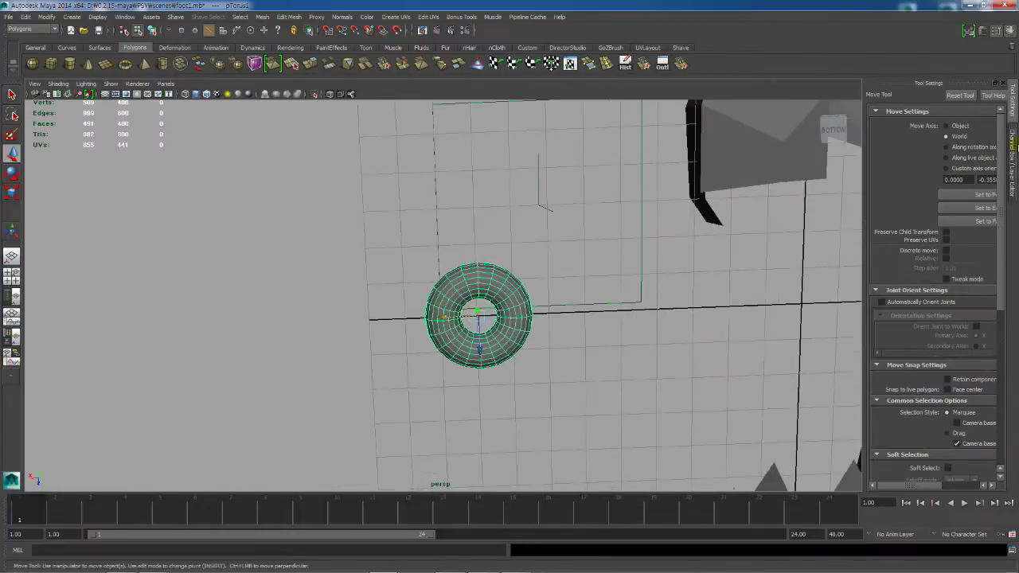
Step: Reduce the torus's subdivisions to 8 around the axis and 6 in height
click(1012, 152)
alt+drag(666, 284, 753, 282)
click(909, 236)
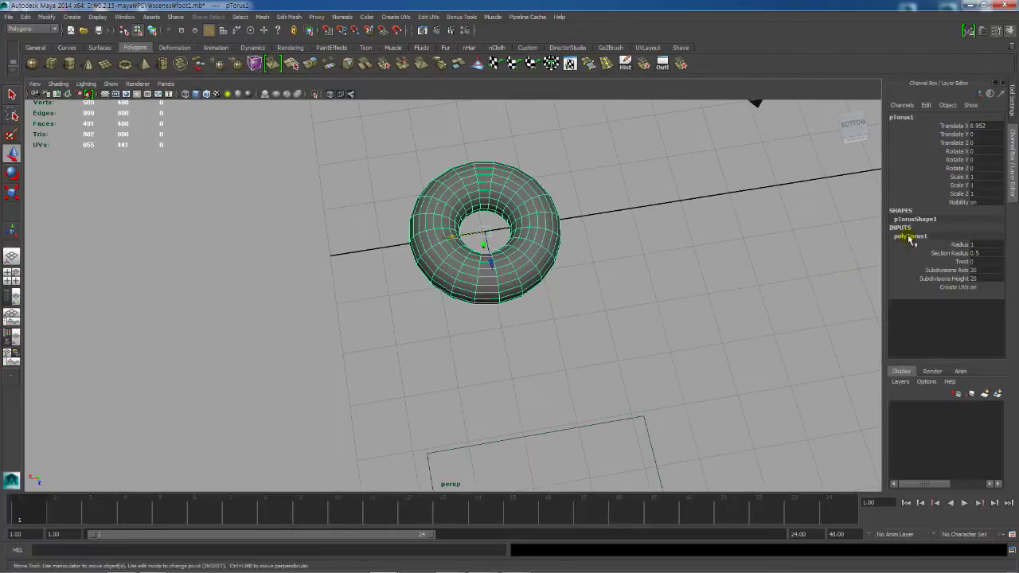
click(947, 271)
middle_drag(794, 275, 729, 282)
click(928, 279)
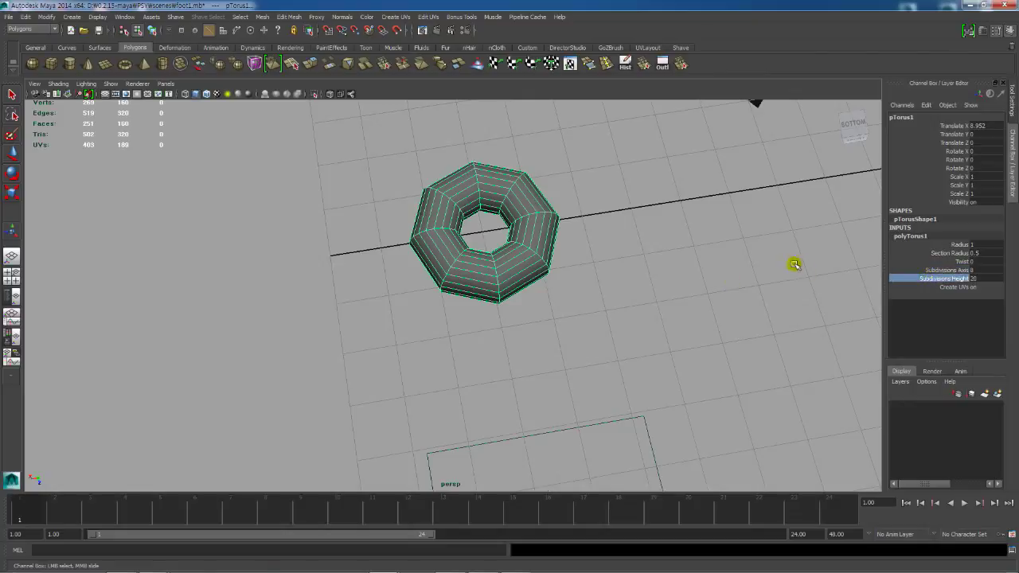
middle_drag(796, 264, 719, 270)
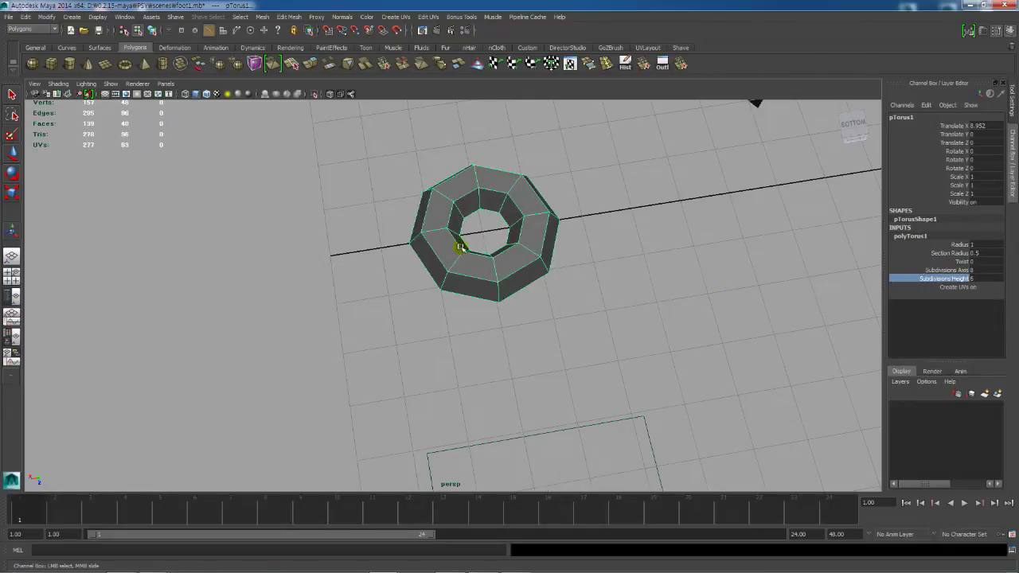
Step: Scale the torus along Z to about 0.7 so that its ring becomes oval
alt+right_drag(461, 247, 589, 282)
alt+drag(590, 282, 598, 301)
alt+middle_drag(729, 240, 667, 280)
alt+drag(569, 320, 546, 337)
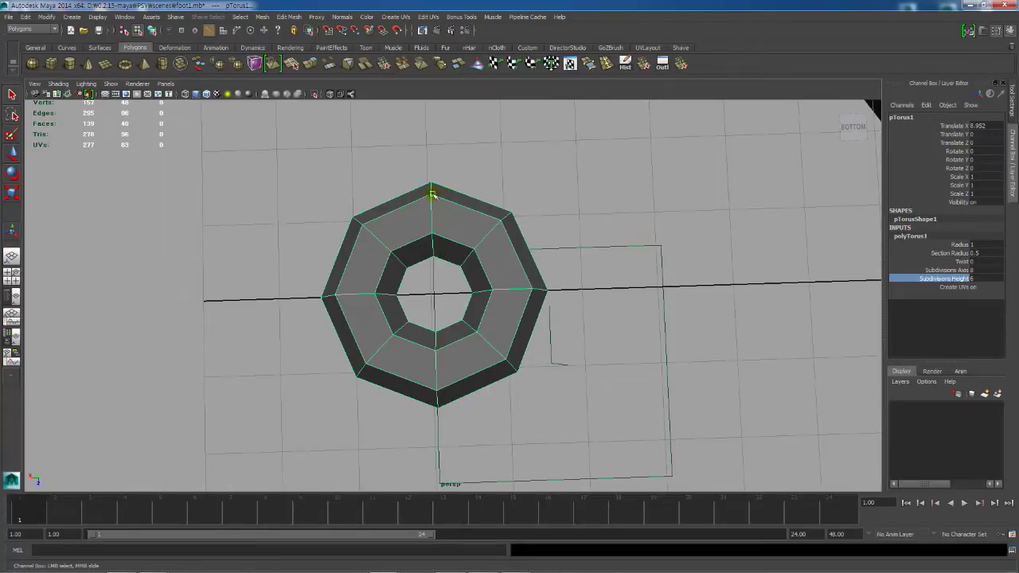
alt+drag(494, 236, 546, 225)
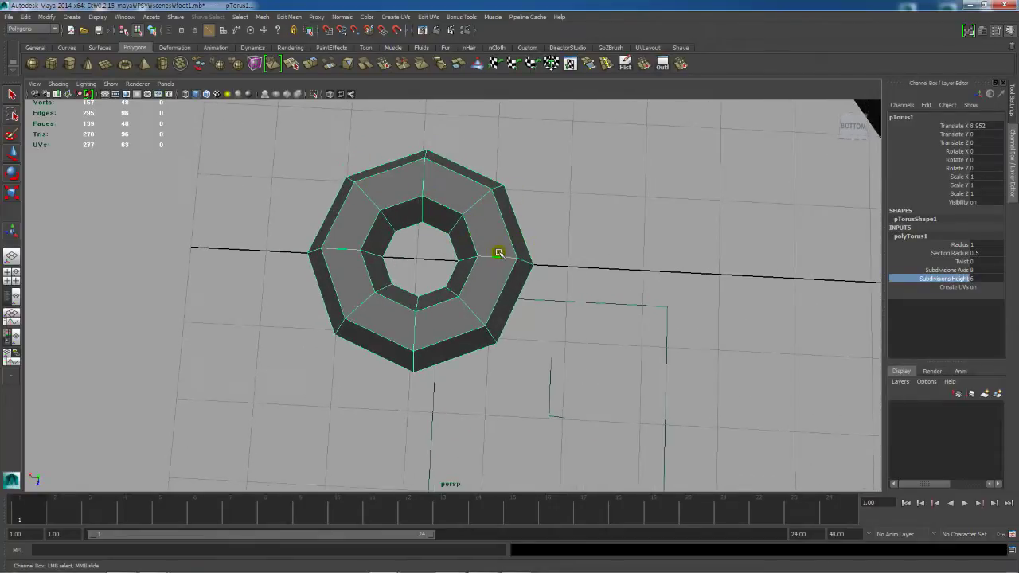
key(r)
mouse_move(422, 303)
mouse_down()
mouse_move(421, 280)
mouse_move(418, 292)
mouse_up()
alt+drag(476, 245, 404, 287)
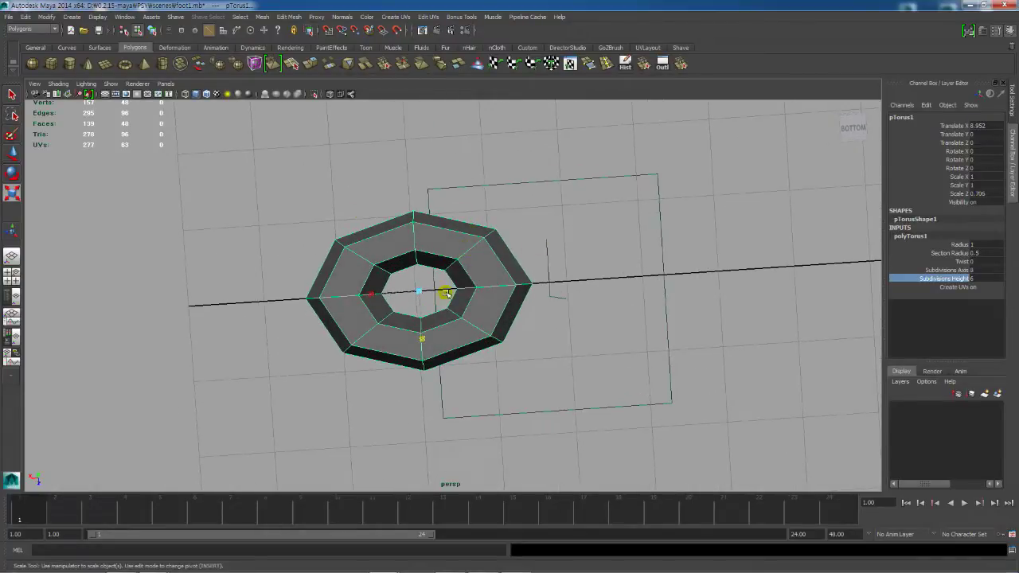
alt+drag(580, 301, 423, 263)
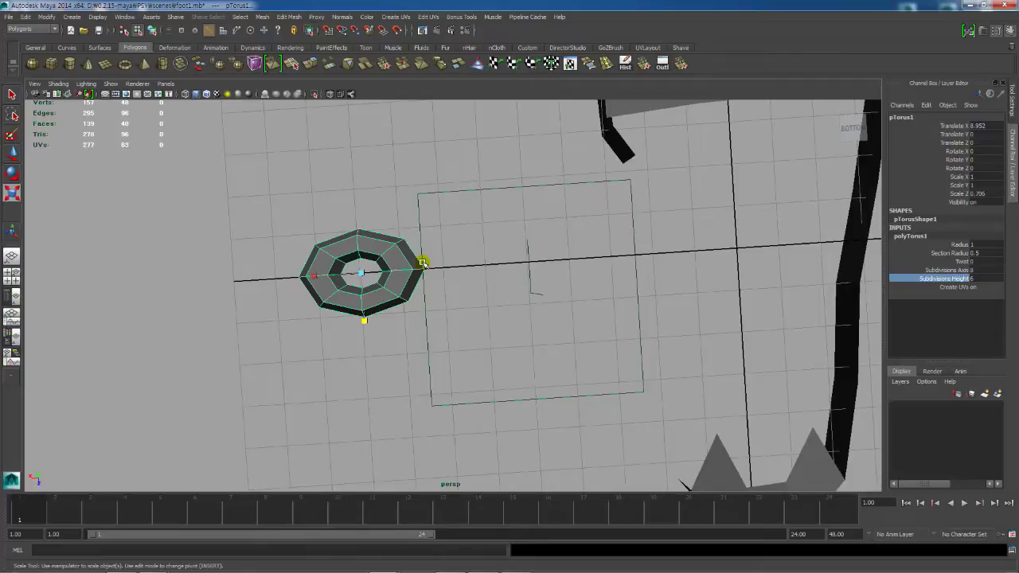
alt+drag(505, 287, 364, 217)
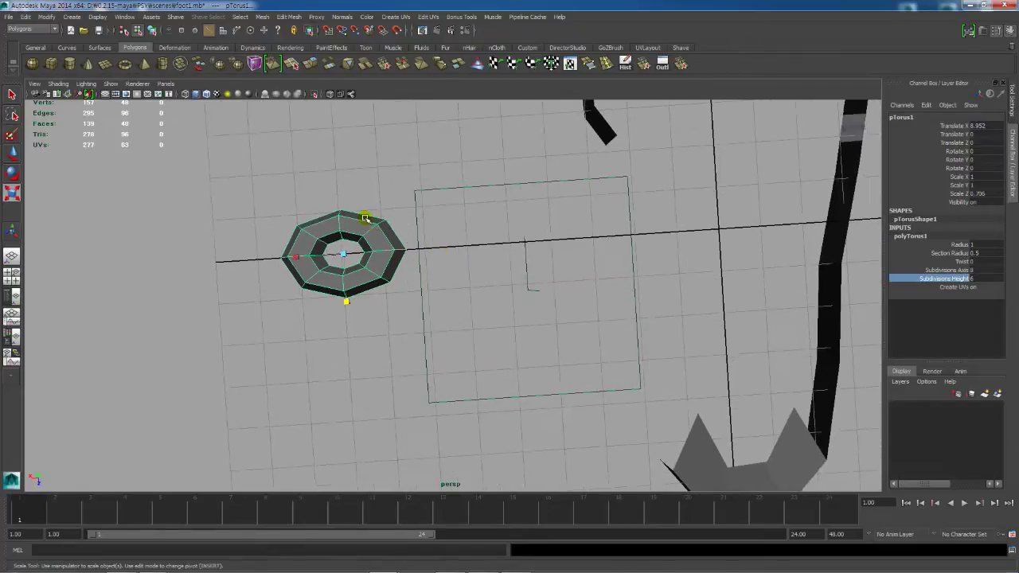
Step: Return to object selection and delete the demonstration torus
key(F11)
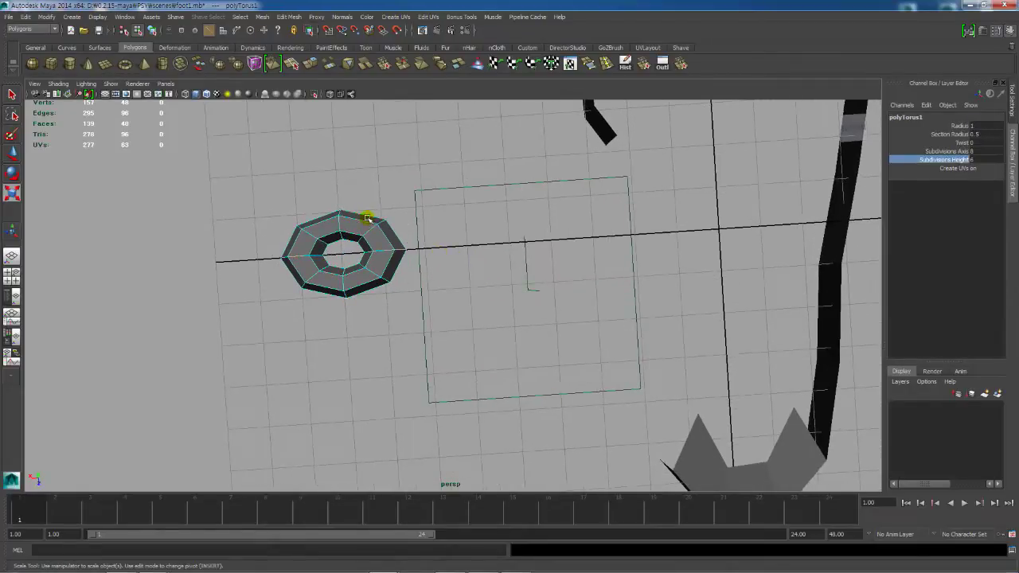
key(F8)
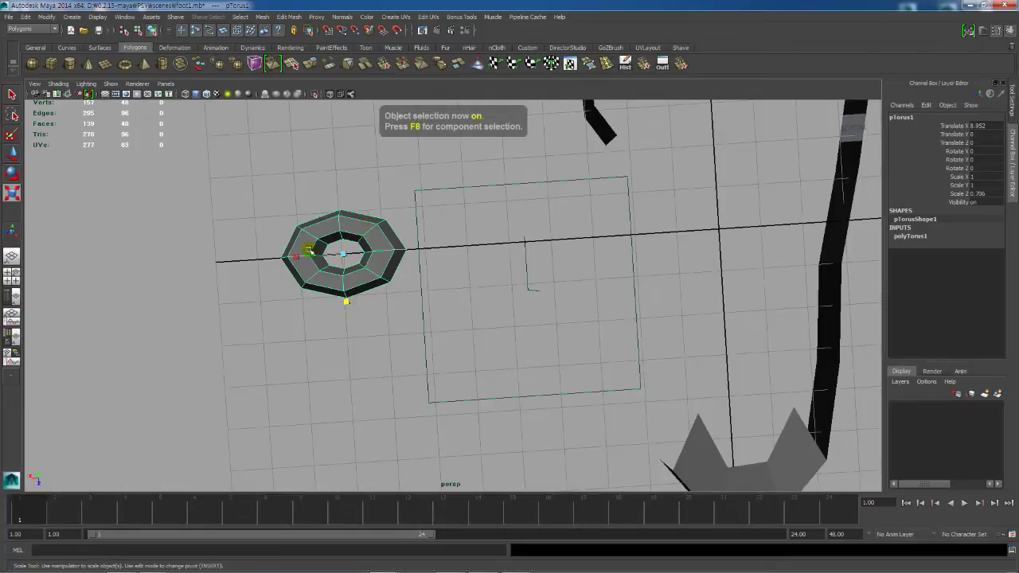
alt+drag(514, 283, 351, 295)
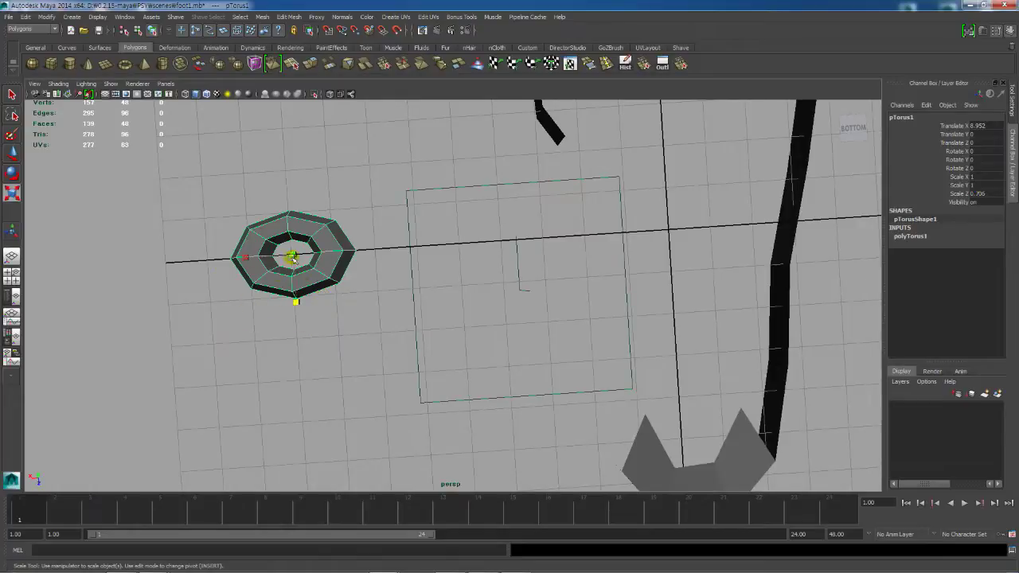
key(Delete)
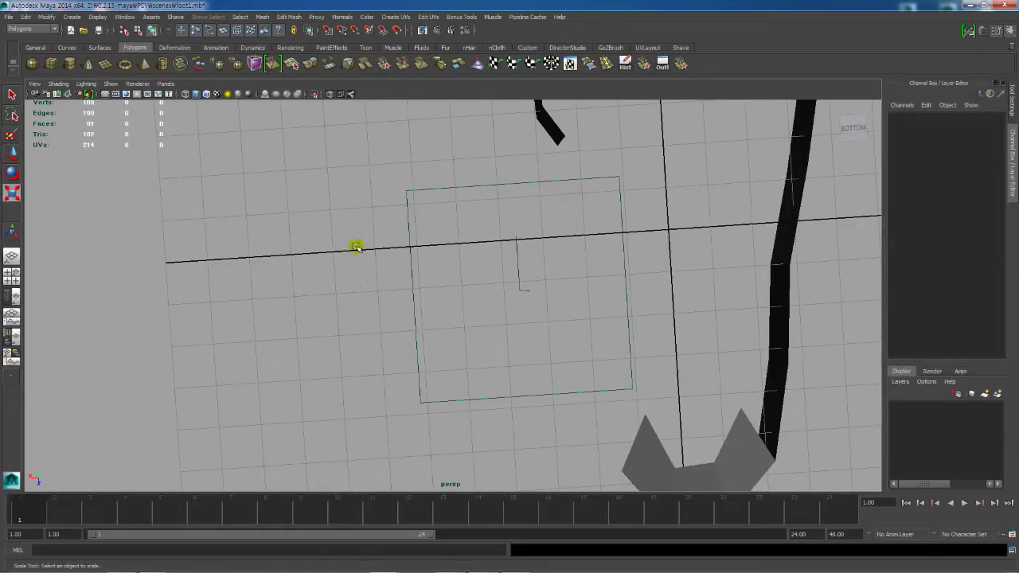
Step: Bridge the two facing border edges under the heel of the foot mesh with one new face using the Append to Polygon tool
alt+drag(693, 414, 701, 288)
key(r)
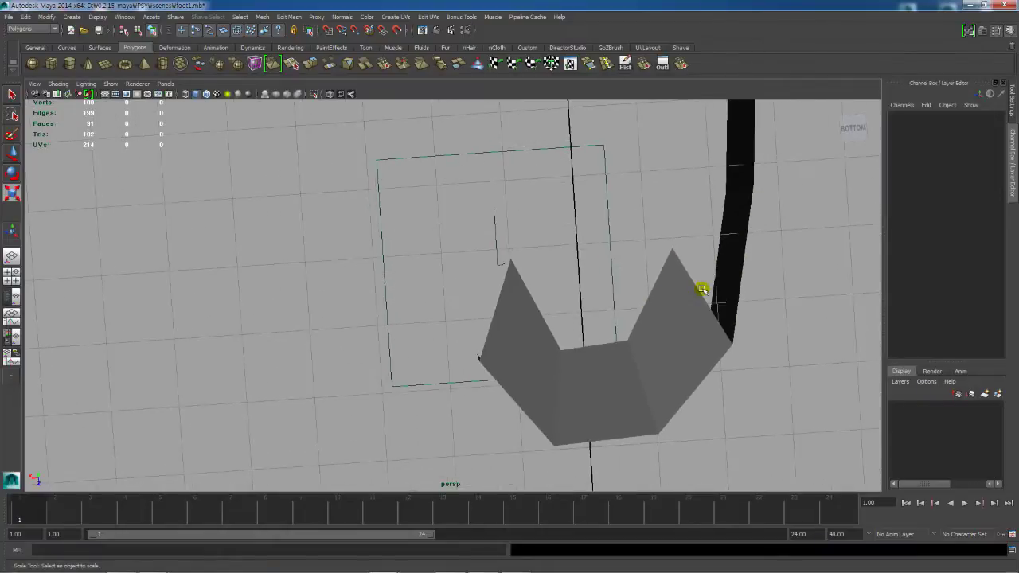
alt+right_drag(722, 323, 578, 304)
alt+drag(728, 295, 723, 334)
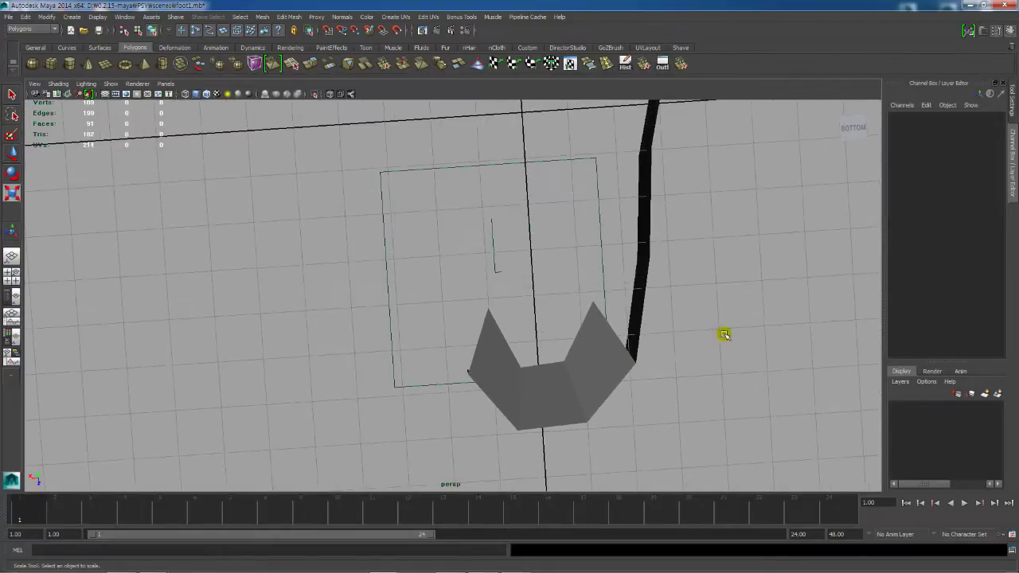
alt+right_drag(724, 335, 610, 306)
alt+drag(609, 305, 731, 291)
alt+drag(464, 256, 446, 269)
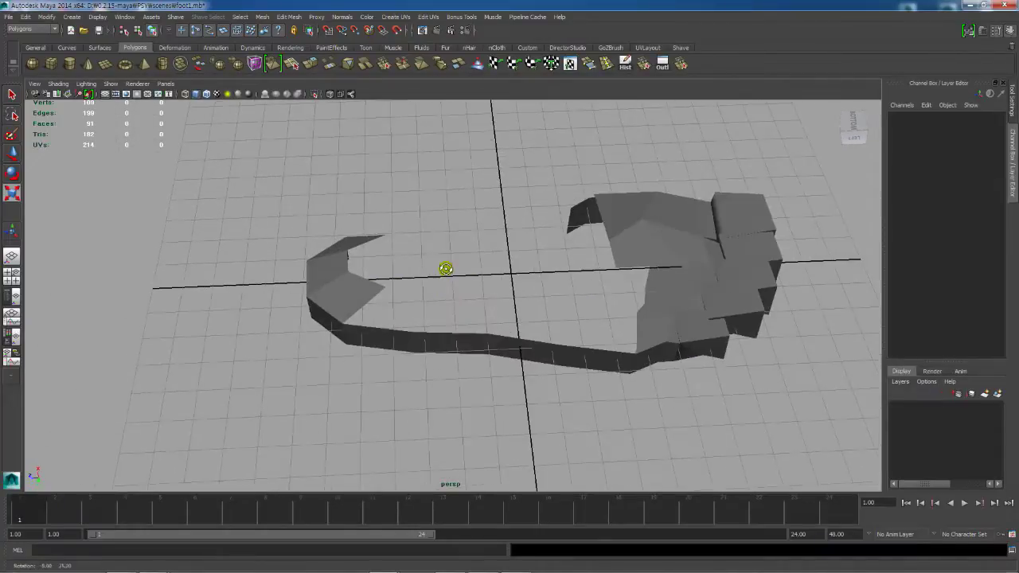
click(357, 281)
alt+drag(358, 281, 334, 323)
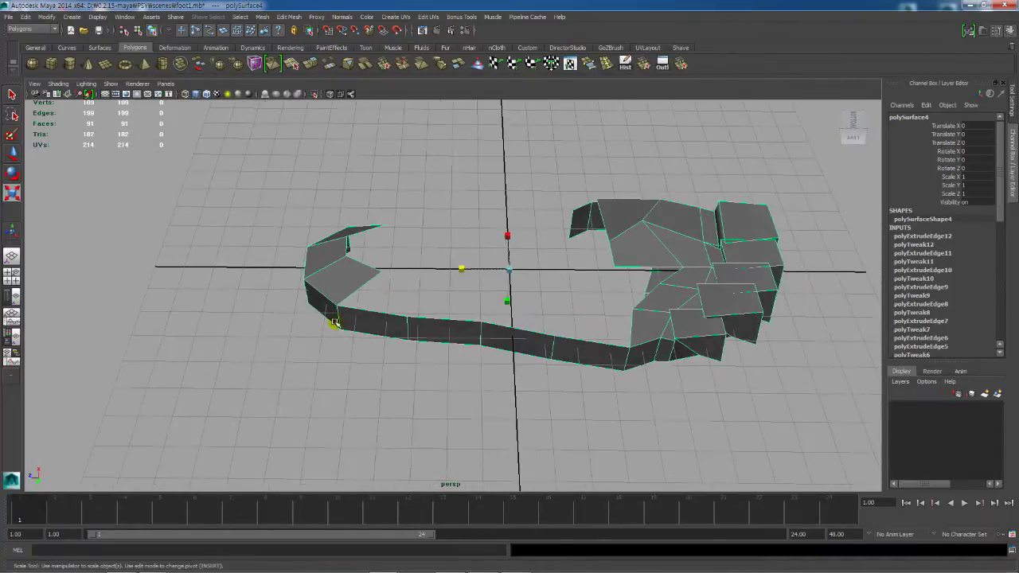
alt+drag(394, 285, 343, 327)
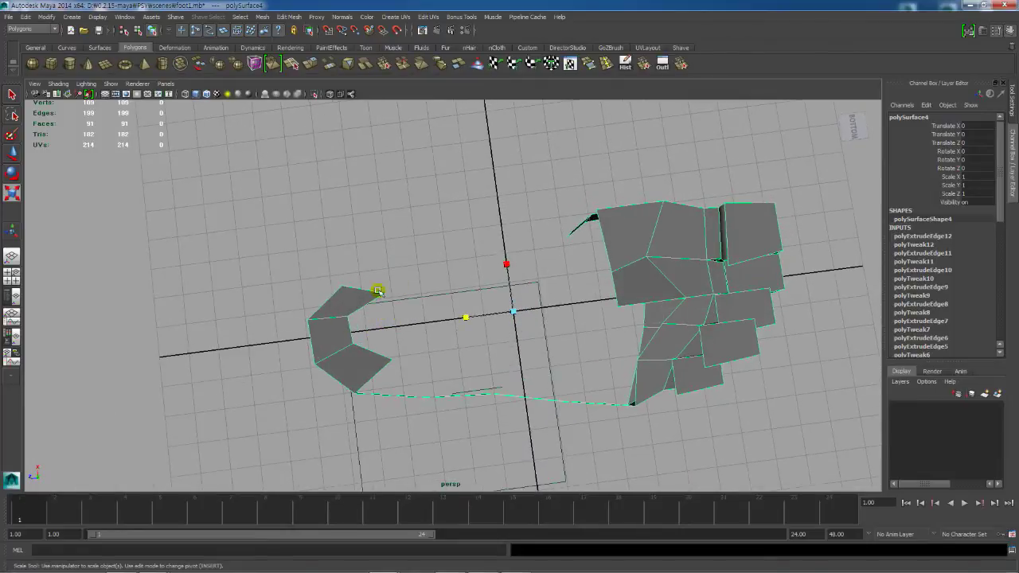
alt+middle_drag(371, 293, 430, 189)
alt+right_drag(430, 195, 482, 263)
alt+drag(430, 219, 415, 252)
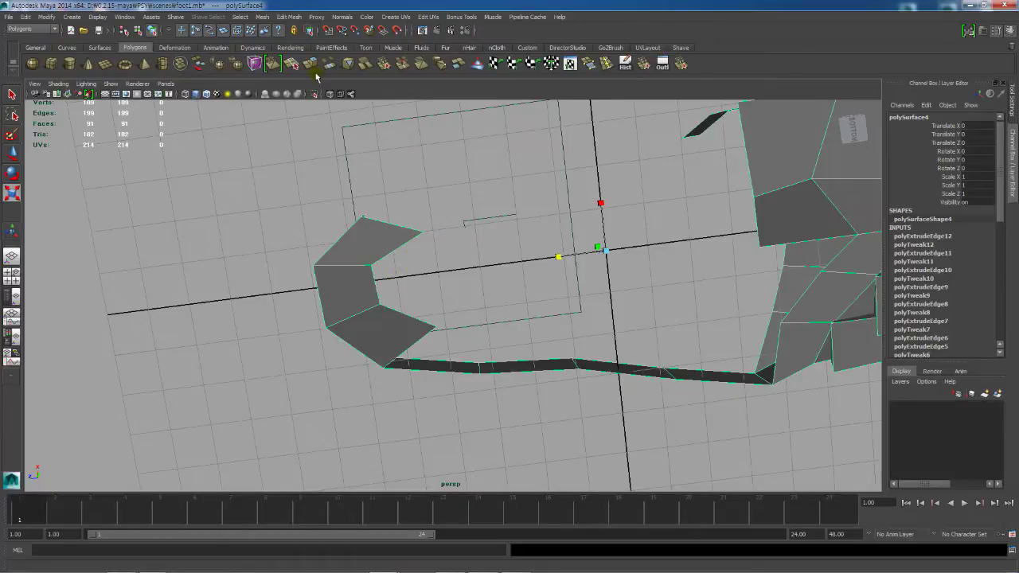
click(587, 63)
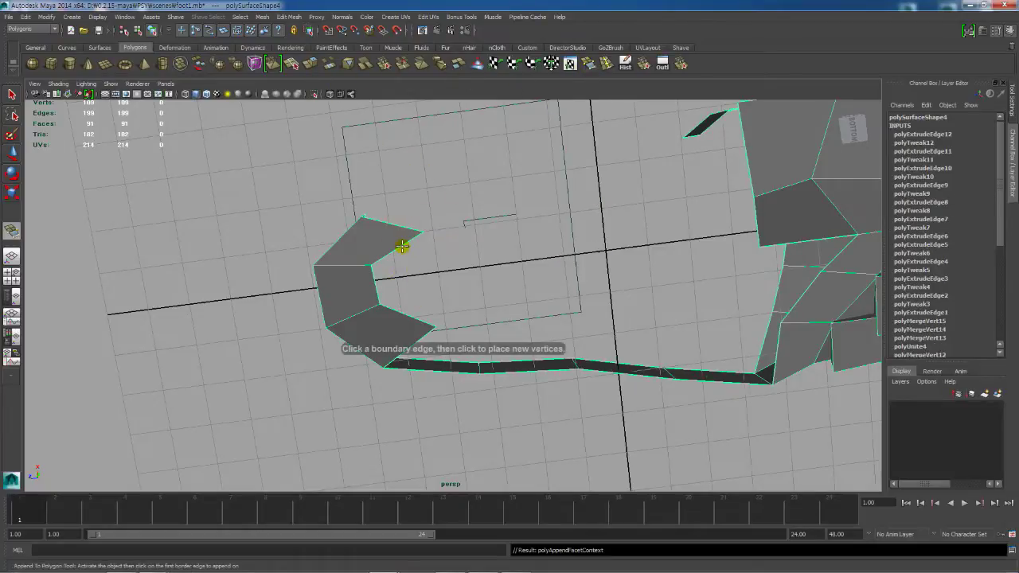
click(398, 246)
click(401, 310)
key(Return)
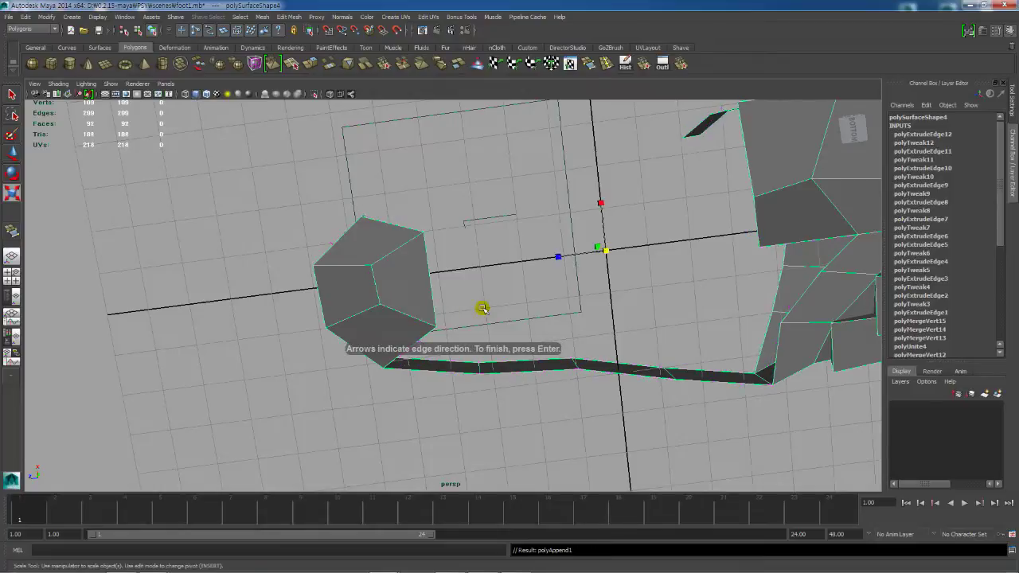
Step: Show the foot mesh in smooth preview in the four-view layout and save the scene
alt+drag(439, 307, 539, 323)
key(3)
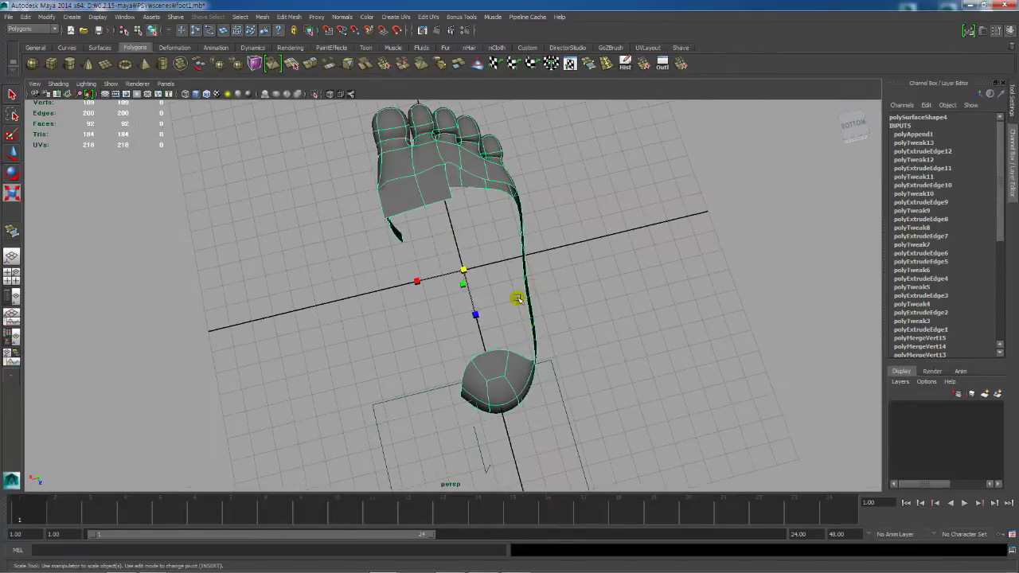
key(space)
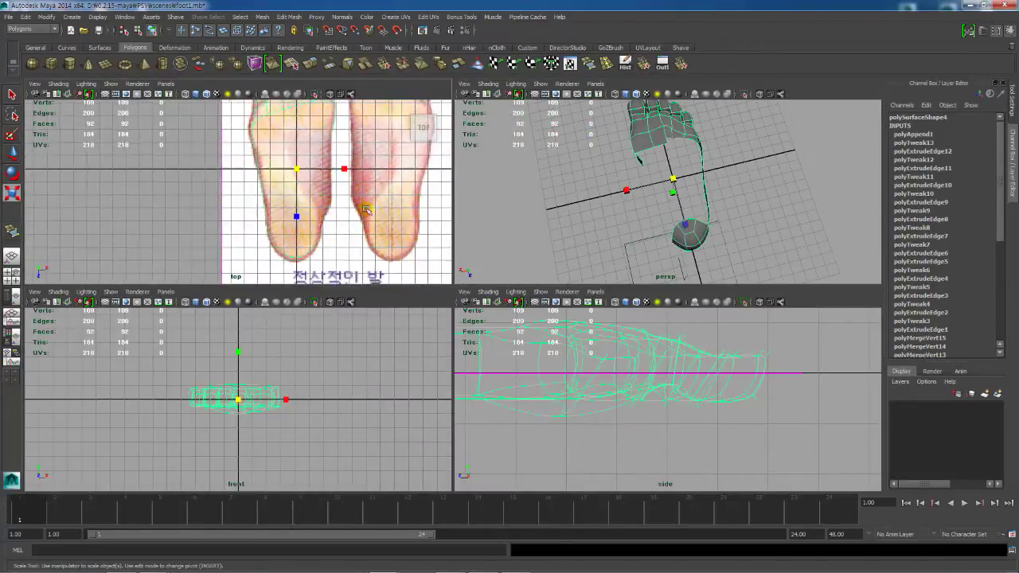
alt+drag(645, 234, 778, 191)
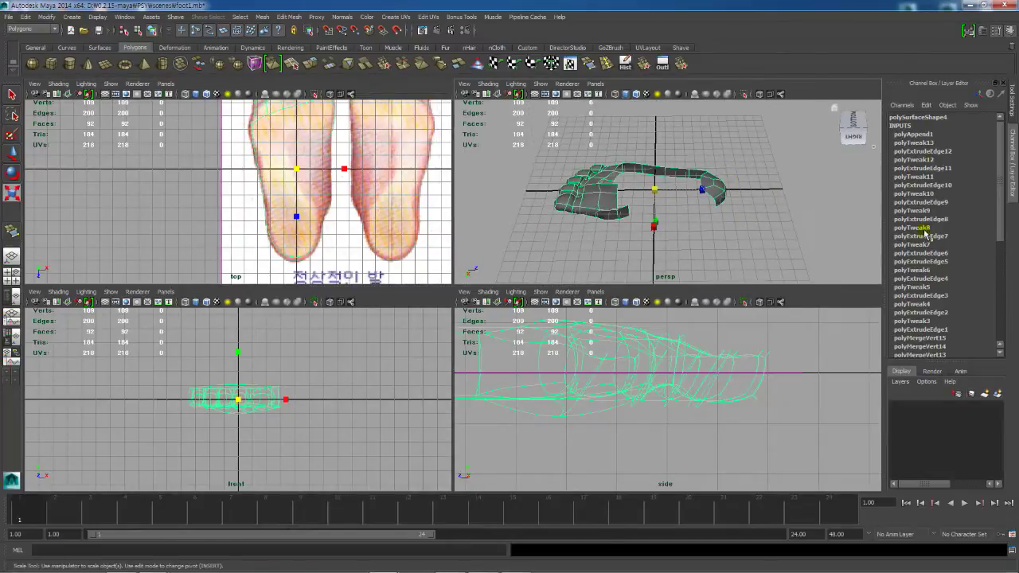
mouse_move(999, 185)
mouse_down()
mouse_move(998, 301)
mouse_move(1001, 158)
mouse_move(1003, 282)
mouse_move(995, 172)
mouse_up()
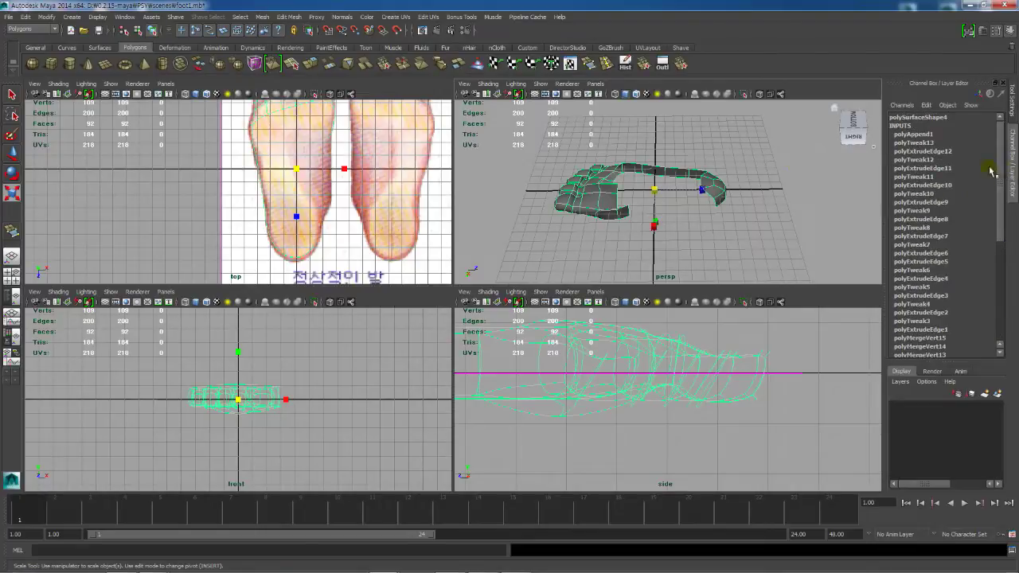
key(ctrl+s)
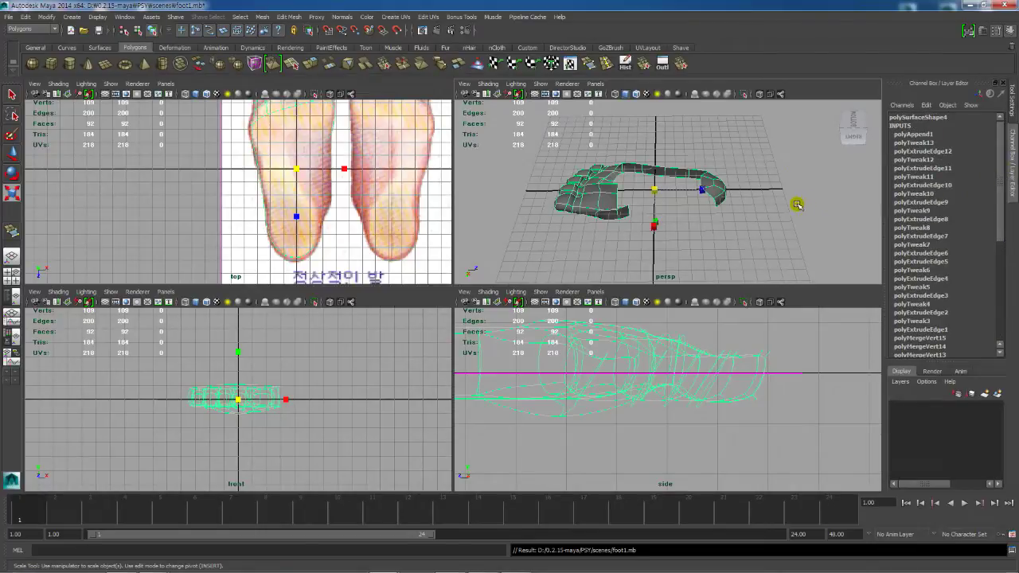
Step: Delete the construction history of the foot mesh
click(26, 17)
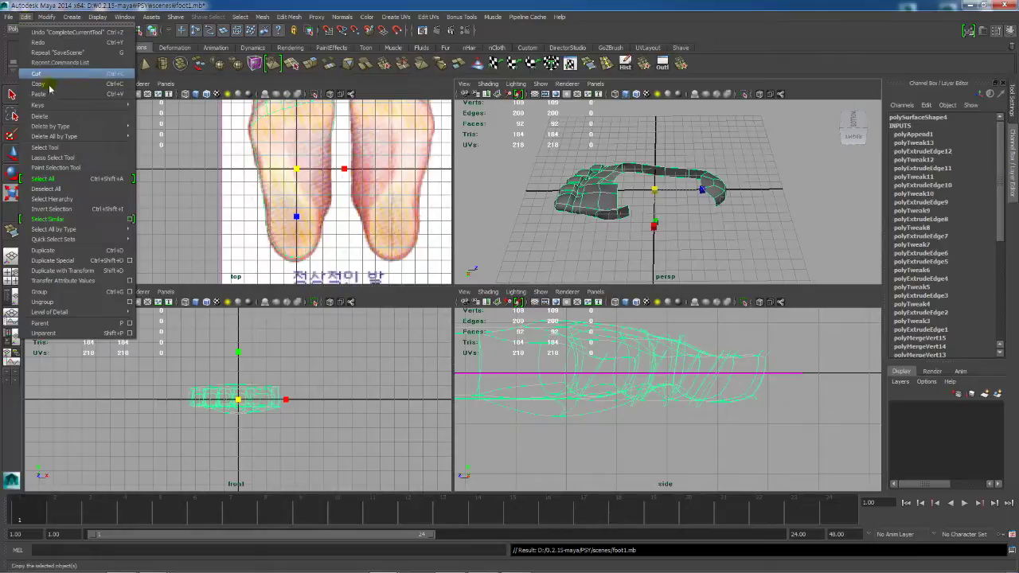
mouse_move(54, 128)
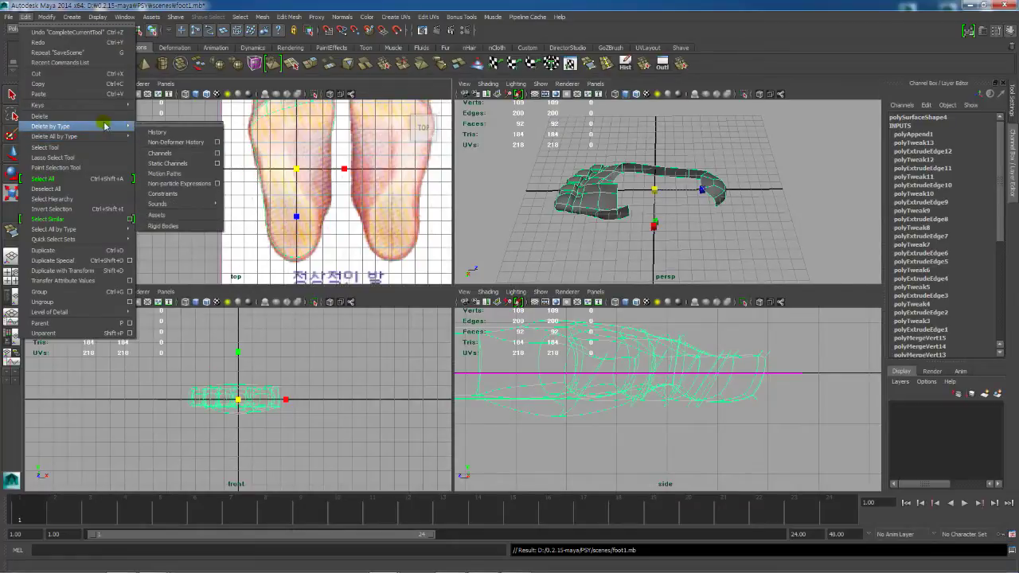
click(155, 132)
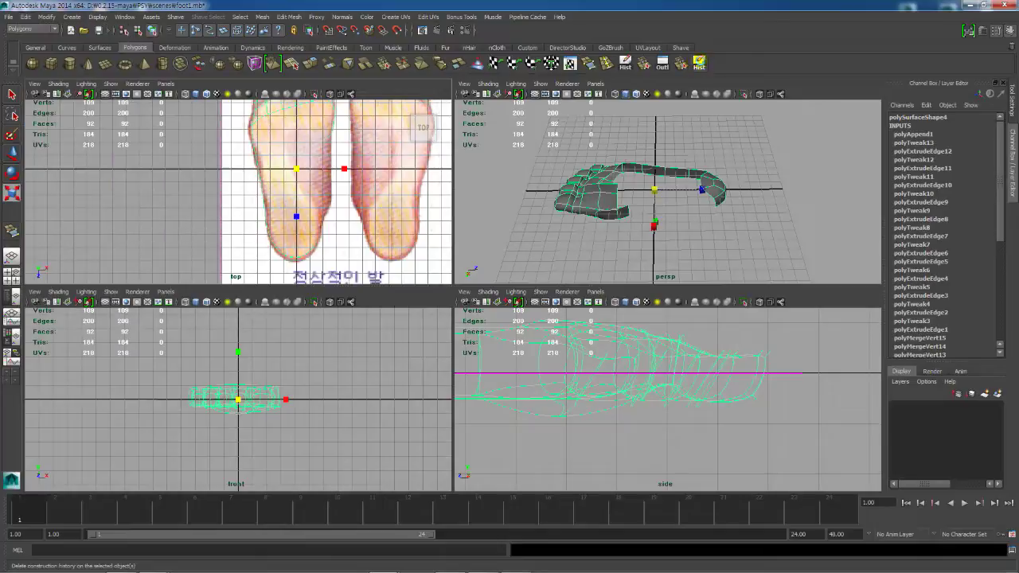
alt+drag(785, 200, 589, 235)
alt+right_drag(589, 237, 630, 249)
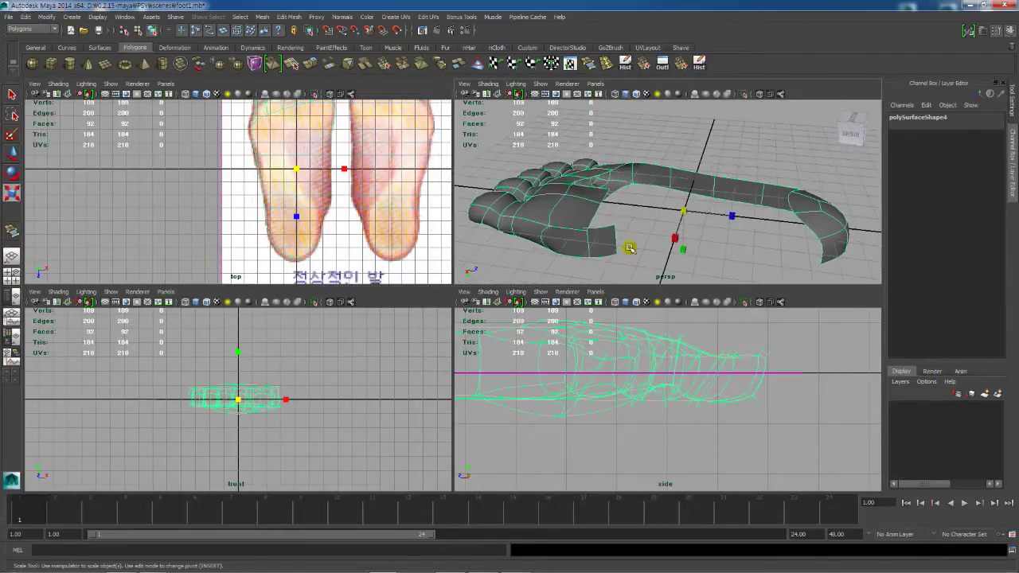
alt+drag(600, 226, 712, 237)
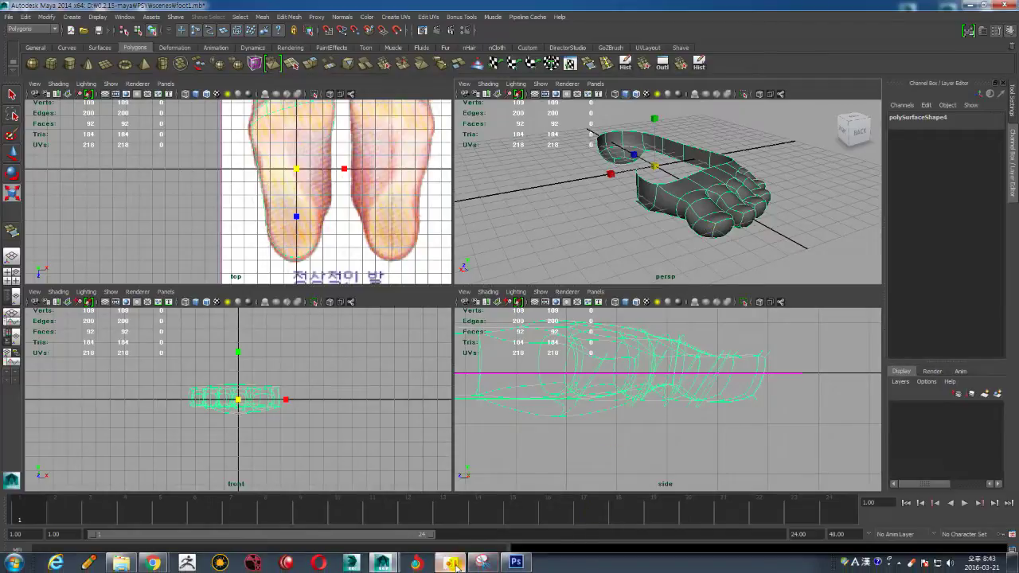
click(464, 565)
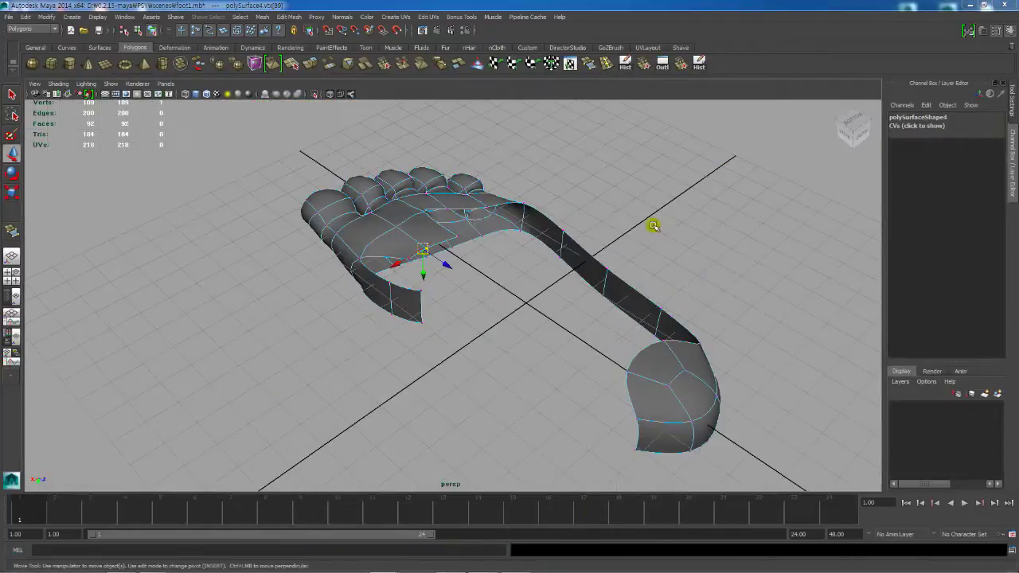
alt+drag(653, 223, 587, 241)
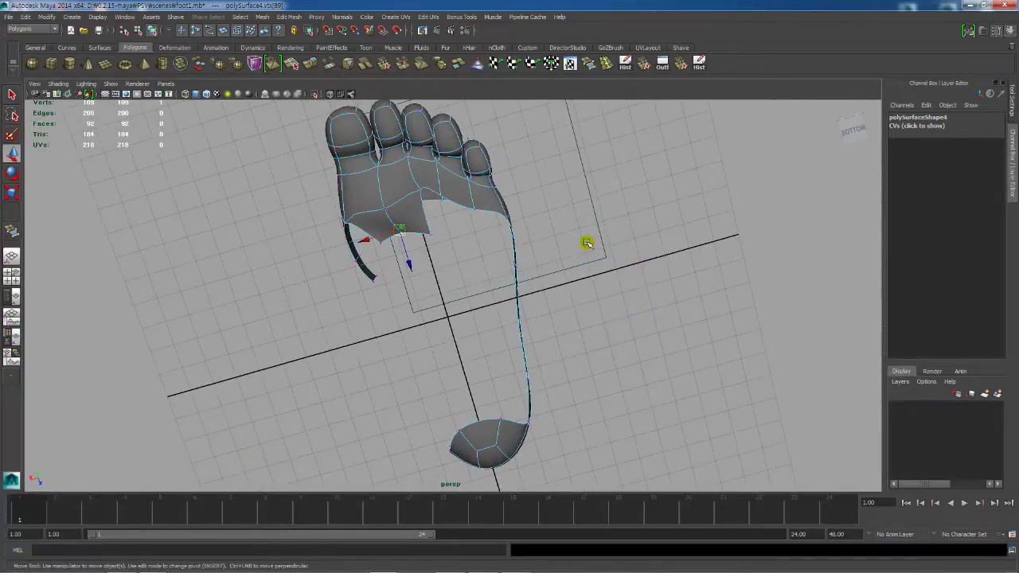
Step: Switch to Chrome, search Google Images for "발바닥 그림" to examine sole reference pictures, and return to Maya
mouse_move(152, 563)
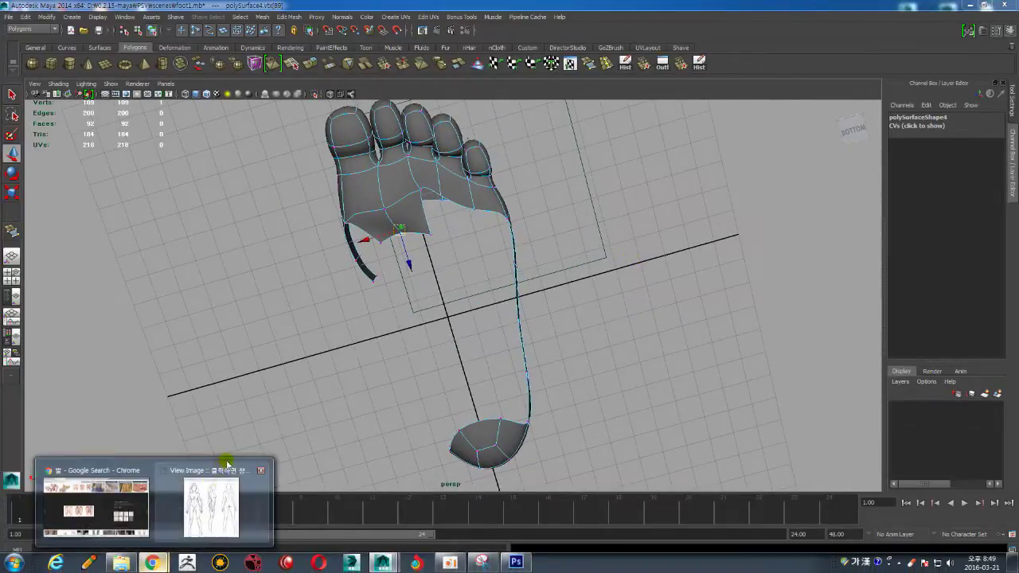
click(96, 475)
scroll(387, 170, up, 9)
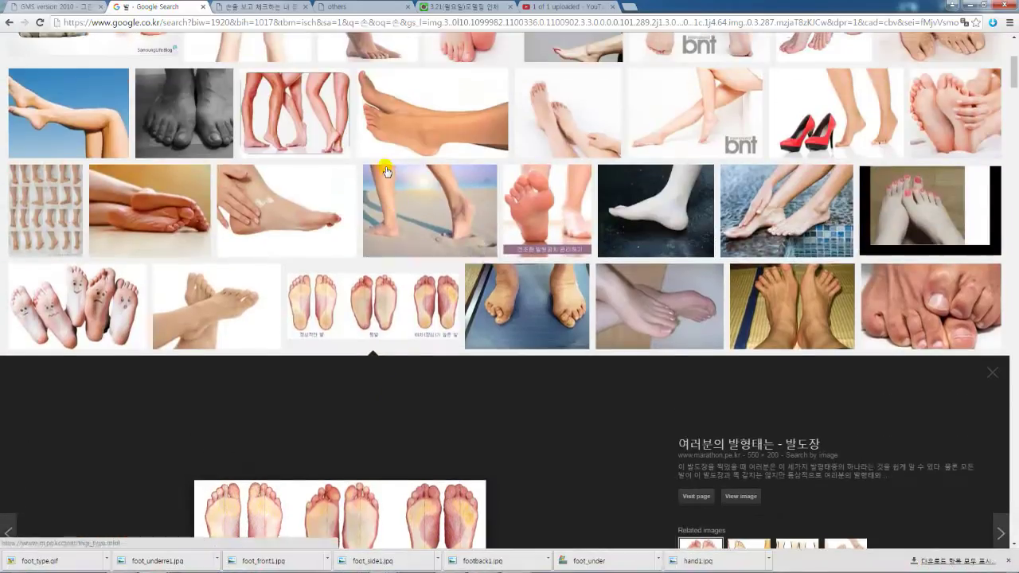
click(132, 42)
text(바닥)
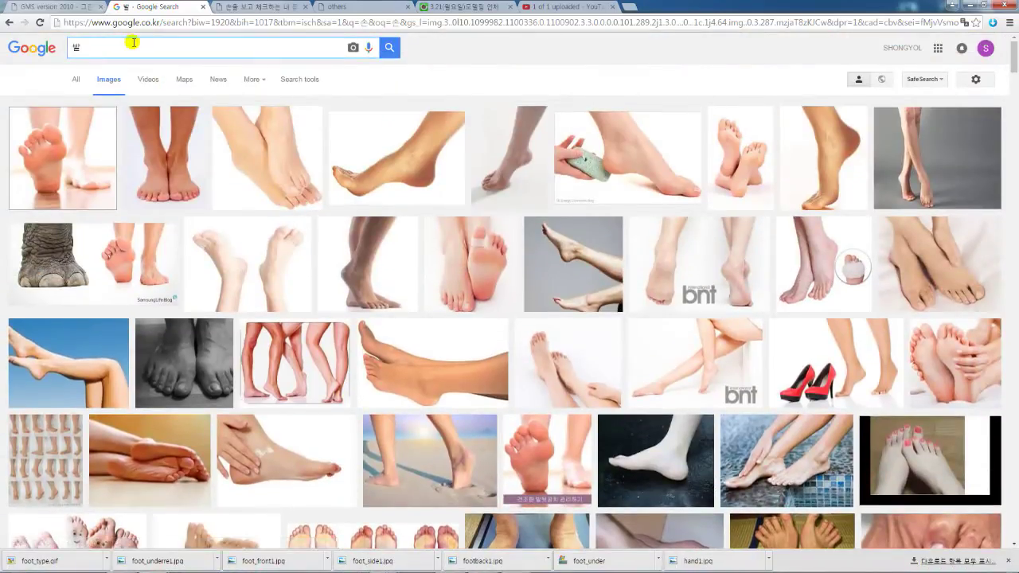
text( 그림)
key(Return)
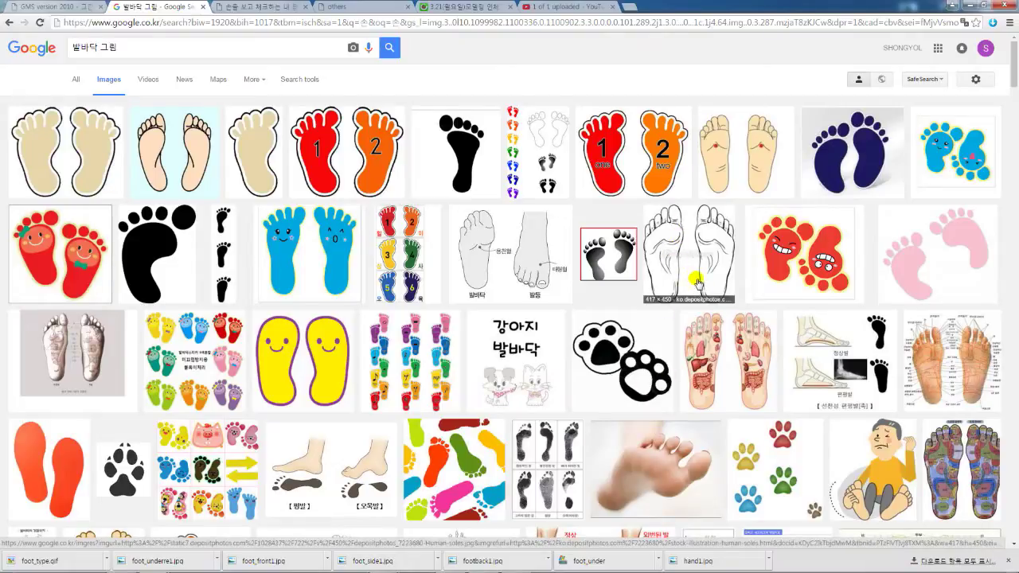
click(970, 6)
Step: Extrude the open lower border edges along the foot's outer side between the little toe and heel, and pull them inward across the sole
alt+drag(562, 246, 541, 257)
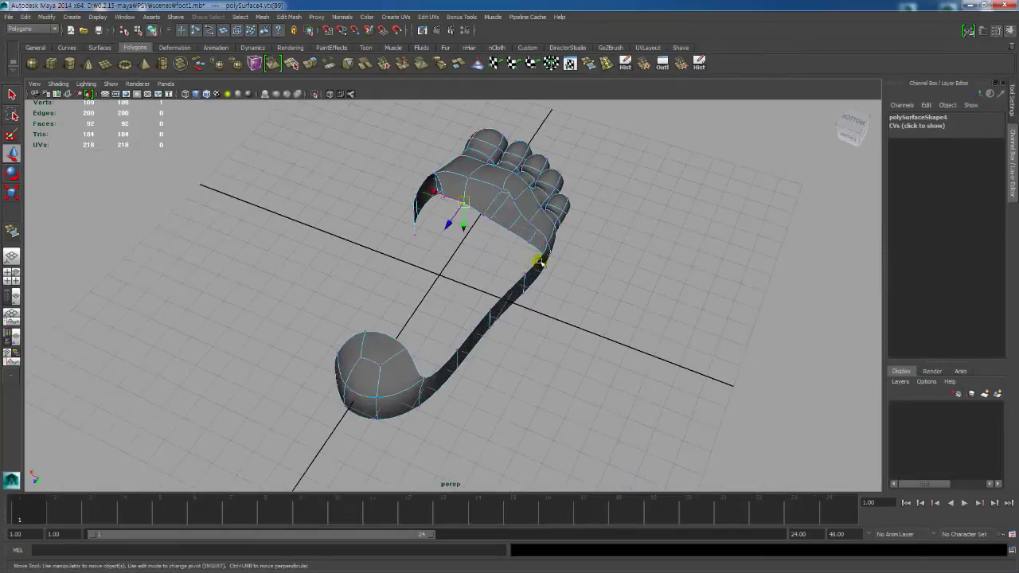
right_drag(541, 257, 539, 256)
click(539, 256)
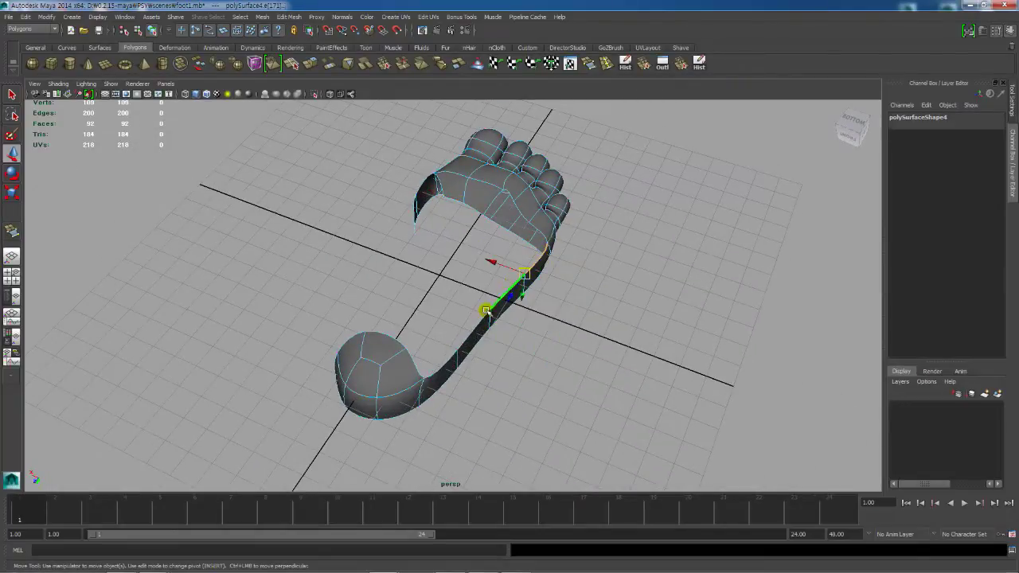
alt+drag(478, 350, 500, 360)
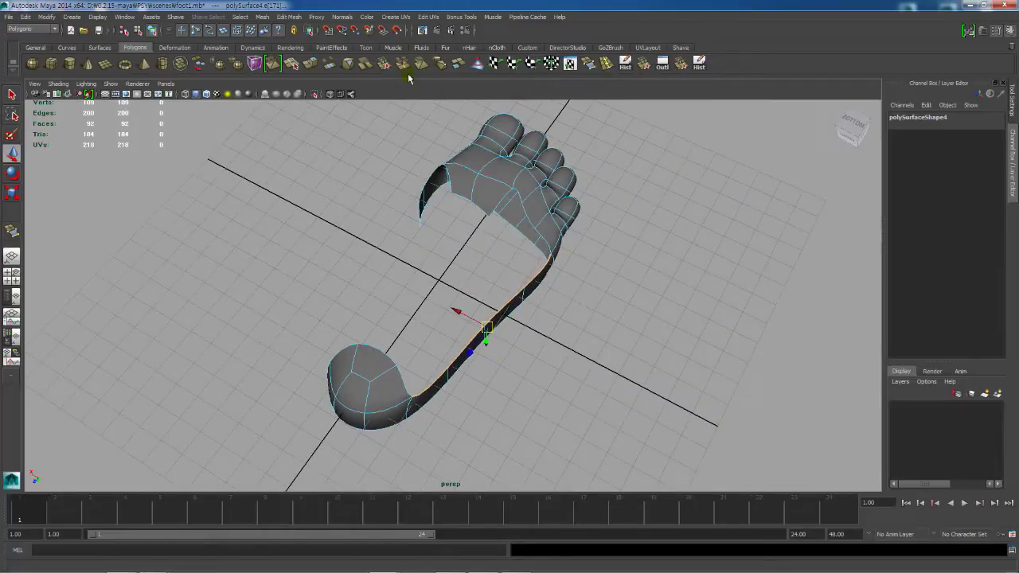
click(311, 65)
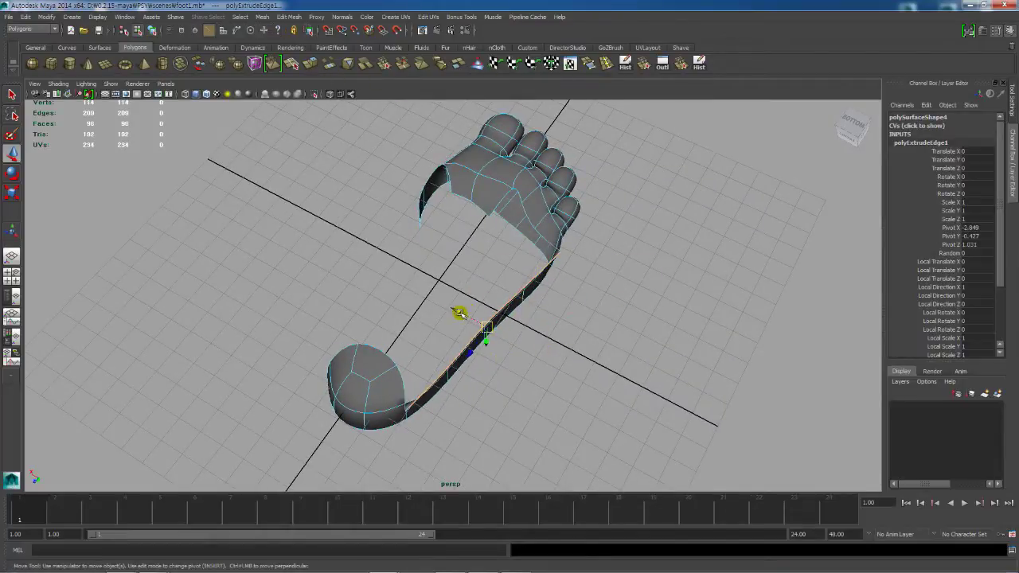
drag(459, 313, 422, 289)
drag(469, 324, 505, 309)
Step: Switch to vertex editing and adjust the front inner corner vertex of the newly extruded sole strip near the ball of the foot
right_drag(512, 275, 460, 273)
alt+drag(507, 297, 503, 273)
click(544, 318)
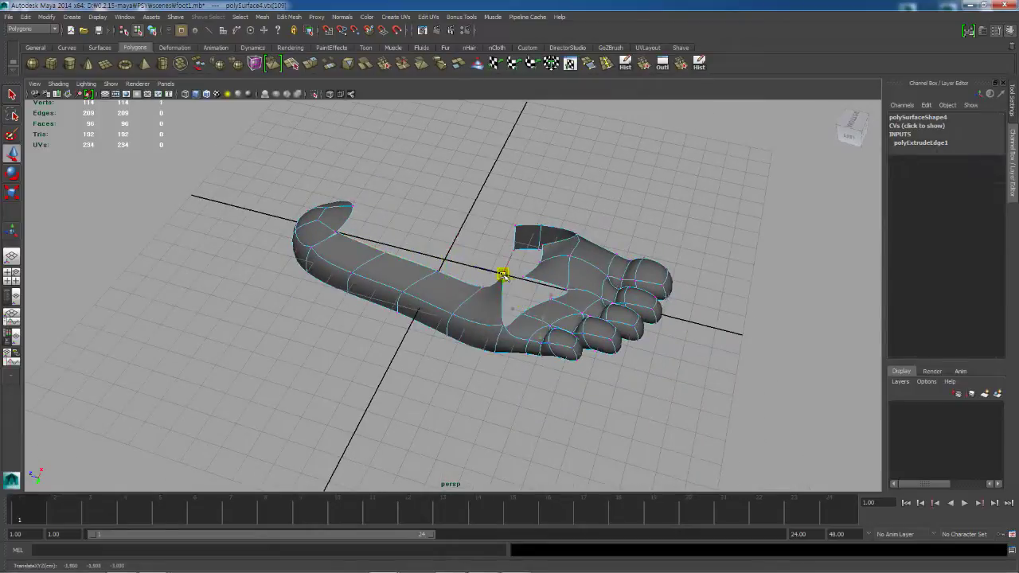
Step: Reposition the vertices on the open edge of the sole behind the big toe
alt+drag(513, 327, 479, 363)
alt+drag(412, 246, 407, 275)
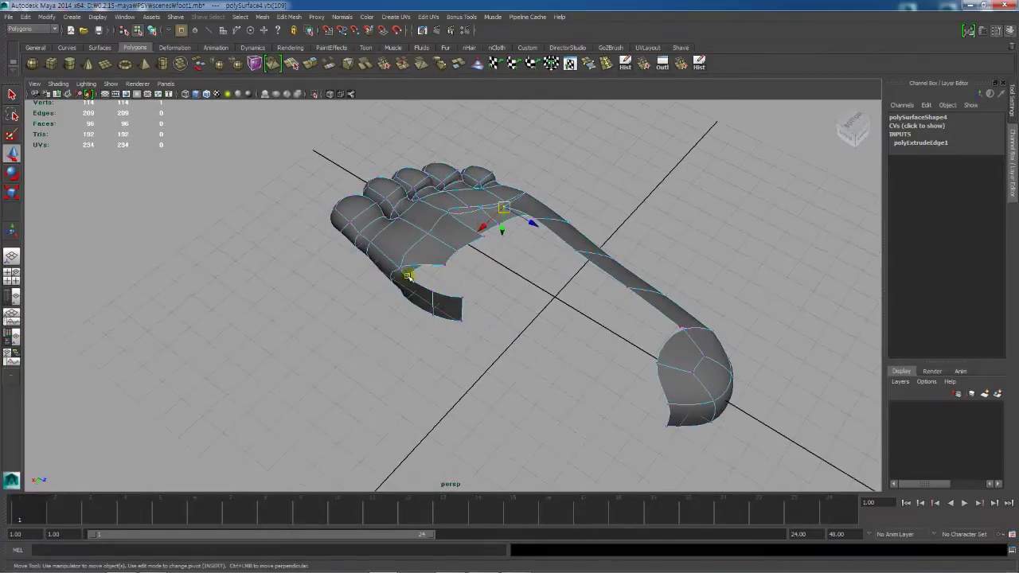
click(445, 259)
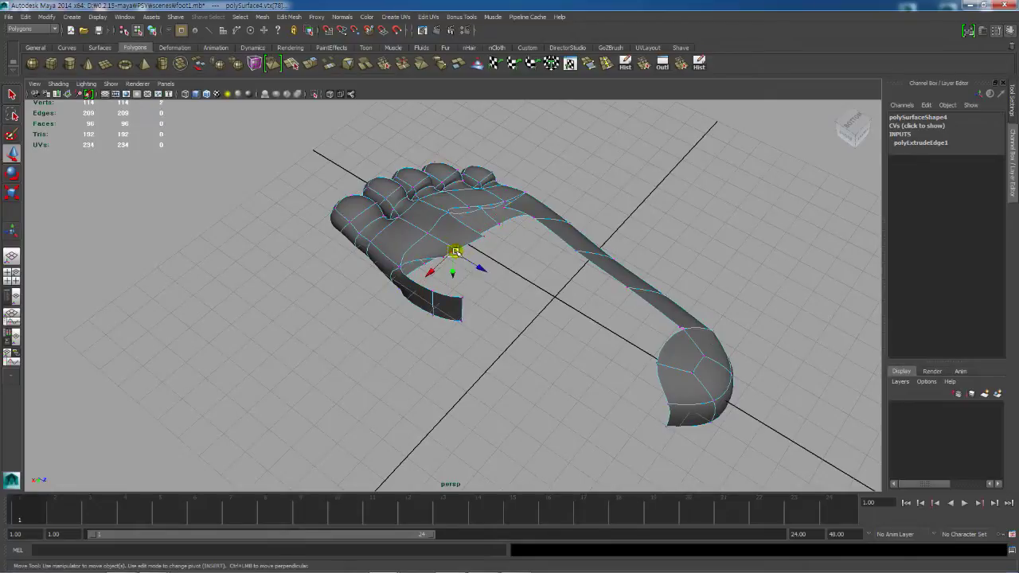
alt+drag(454, 252, 455, 281)
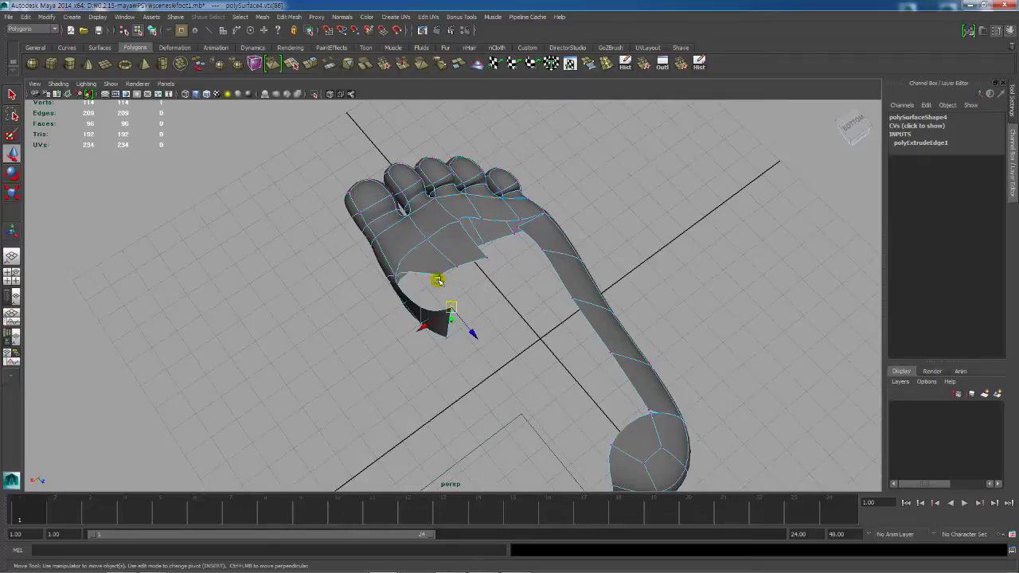
Step: Append a polygon between the inner side flap's edge and the ball's open edge behind the big toe
click(589, 65)
click(430, 315)
click(426, 273)
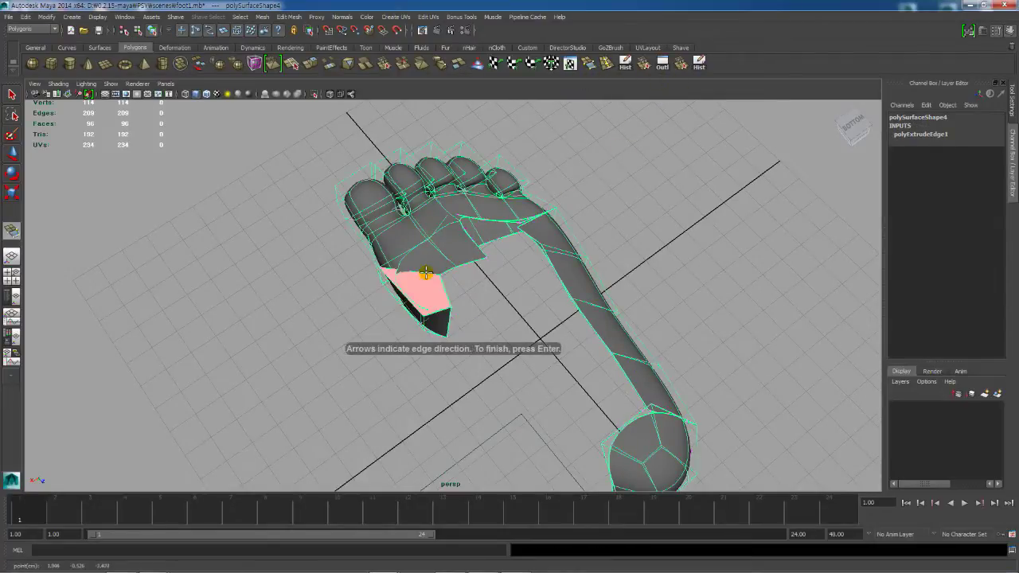
key(Return)
alt+drag(470, 269, 394, 233)
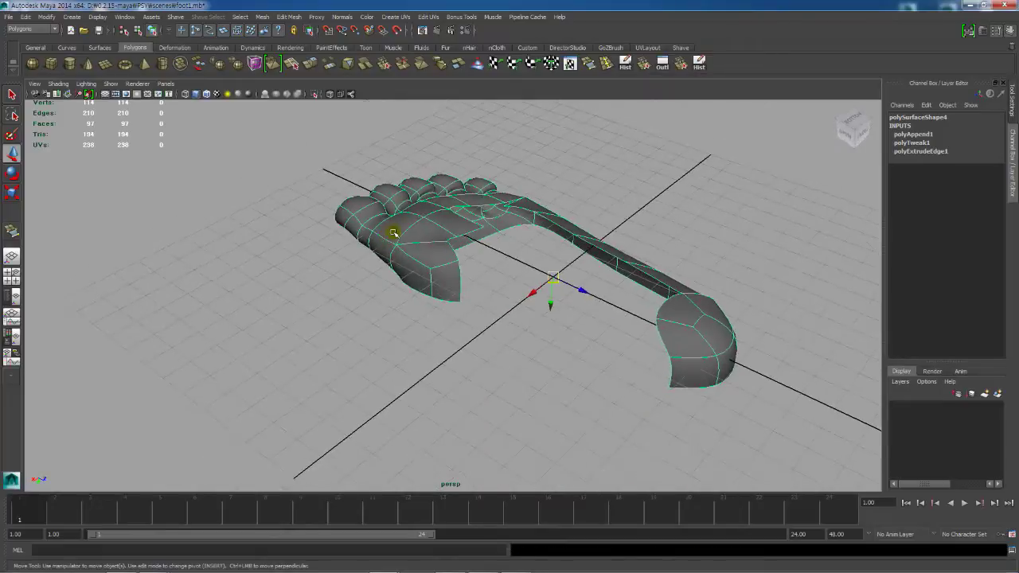
Step: Append a second polygon beside the new face, joining it to the next open edge of the ball
alt+drag(450, 266, 417, 246)
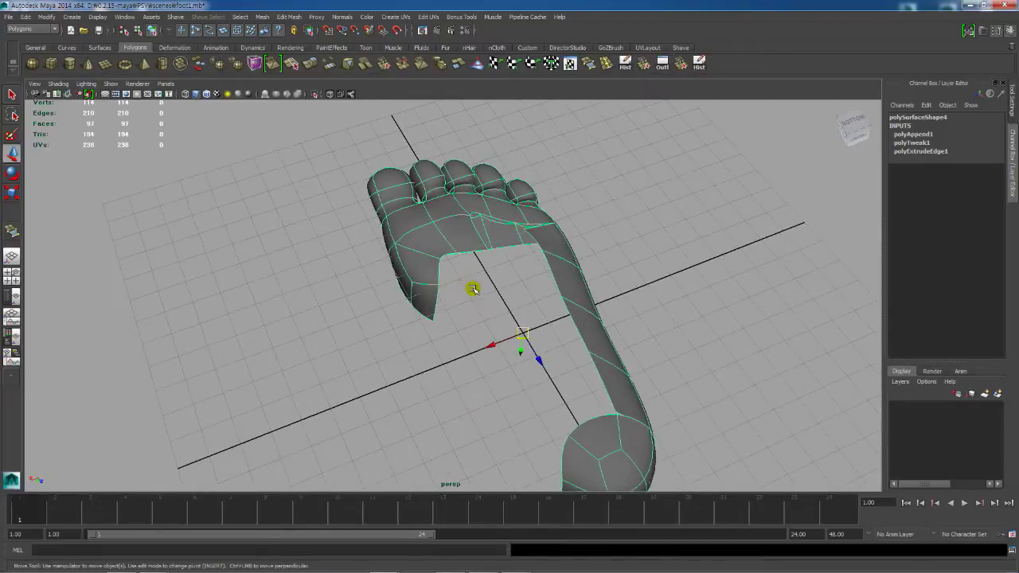
alt+drag(473, 289, 451, 293)
alt+middle_drag(469, 274, 471, 223)
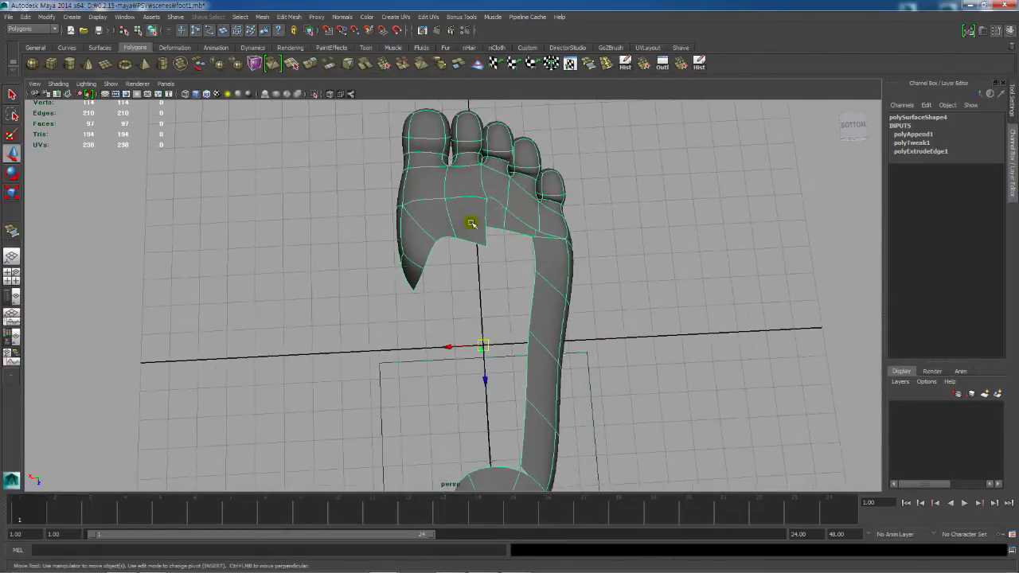
key(g)
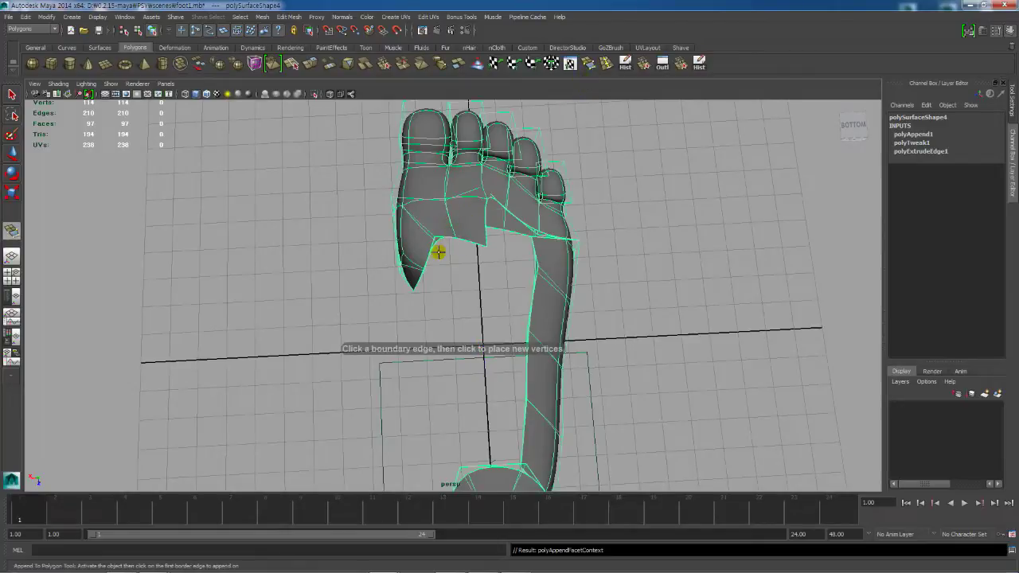
click(430, 252)
click(472, 237)
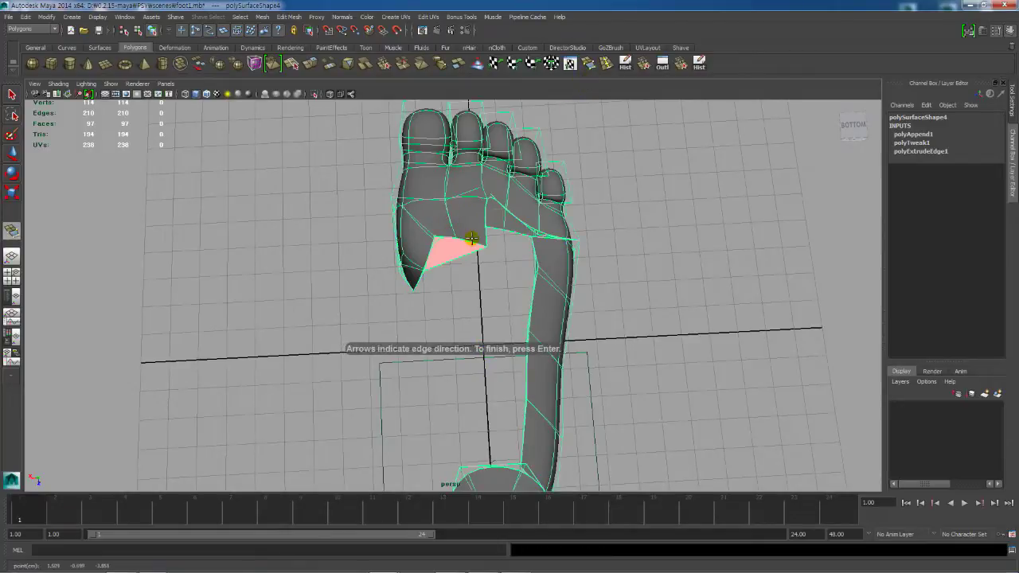
key(Return)
key(w)
alt+drag(471, 234, 404, 255)
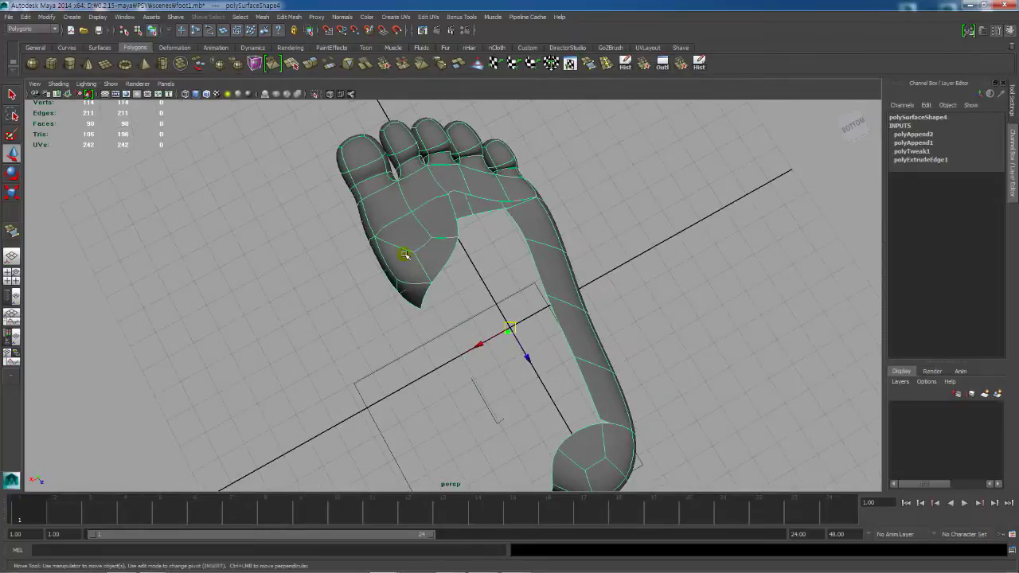
Step: Select the short edge between the new sole faces under the ball and adjust its position
alt+middle_drag(618, 458, 609, 421)
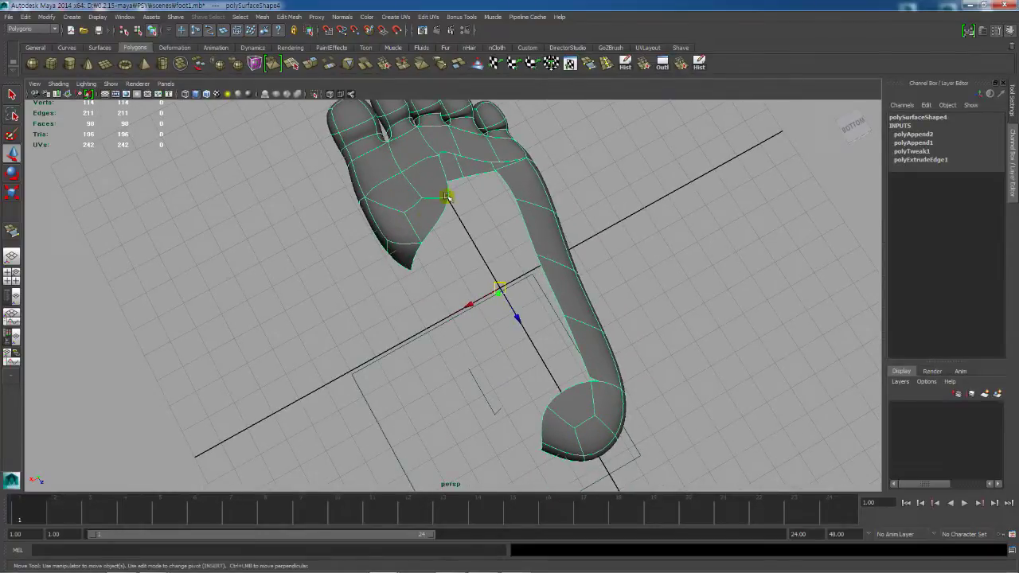
alt+drag(415, 206, 396, 248)
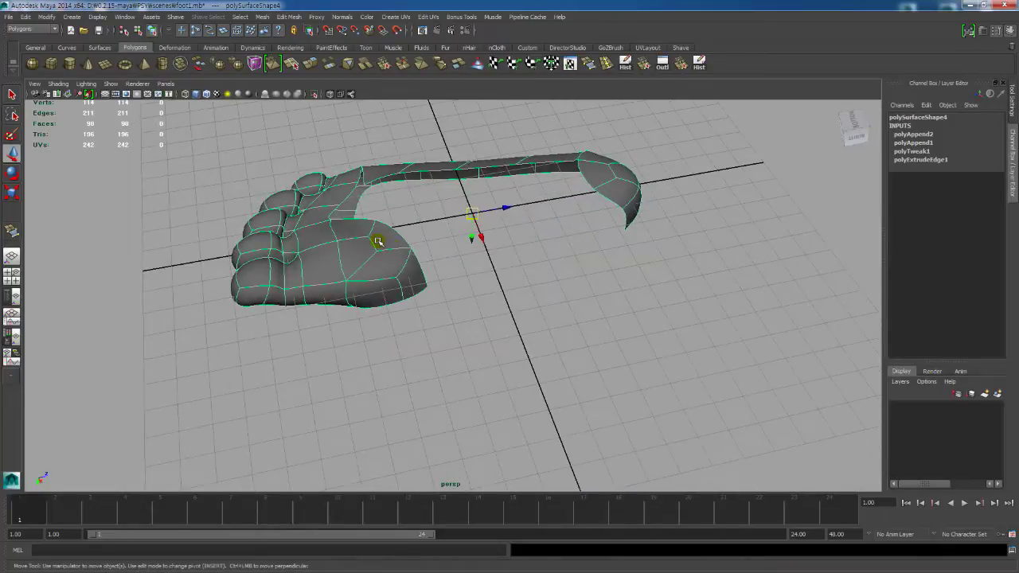
right_drag(377, 239, 375, 216)
click(372, 242)
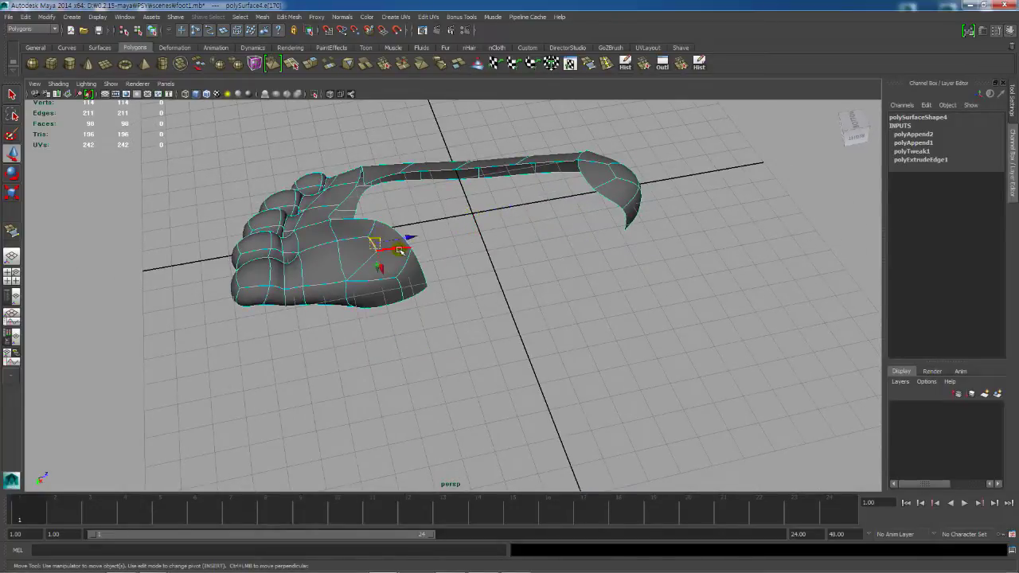
key(1)
alt+drag(404, 250, 358, 271)
drag(388, 231, 342, 267)
key(3)
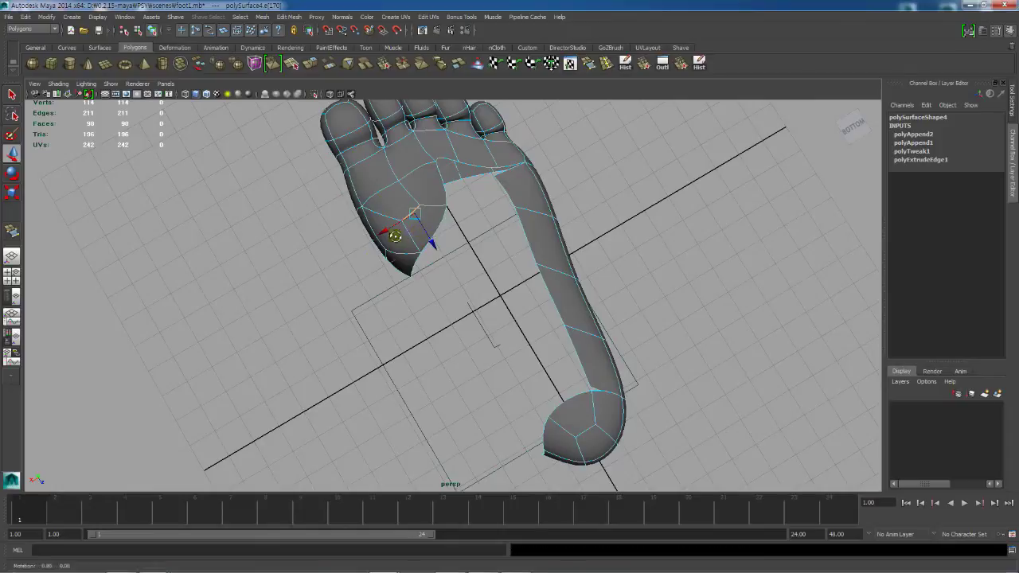
Step: Move the outer strip's front corner vertex onto the ball's open edge behind the little toe
alt+drag(398, 239, 437, 257)
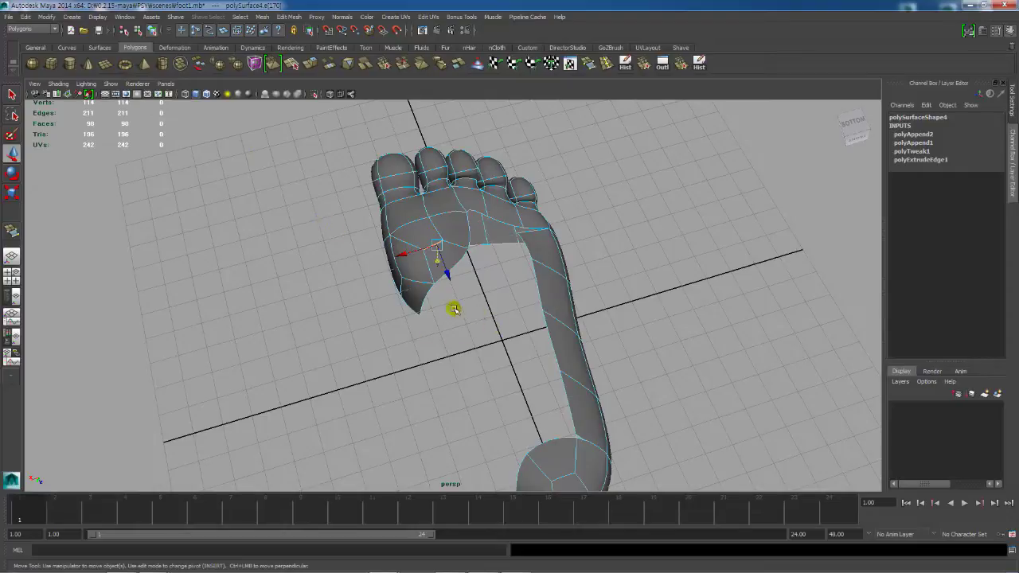
alt+drag(453, 309, 455, 277)
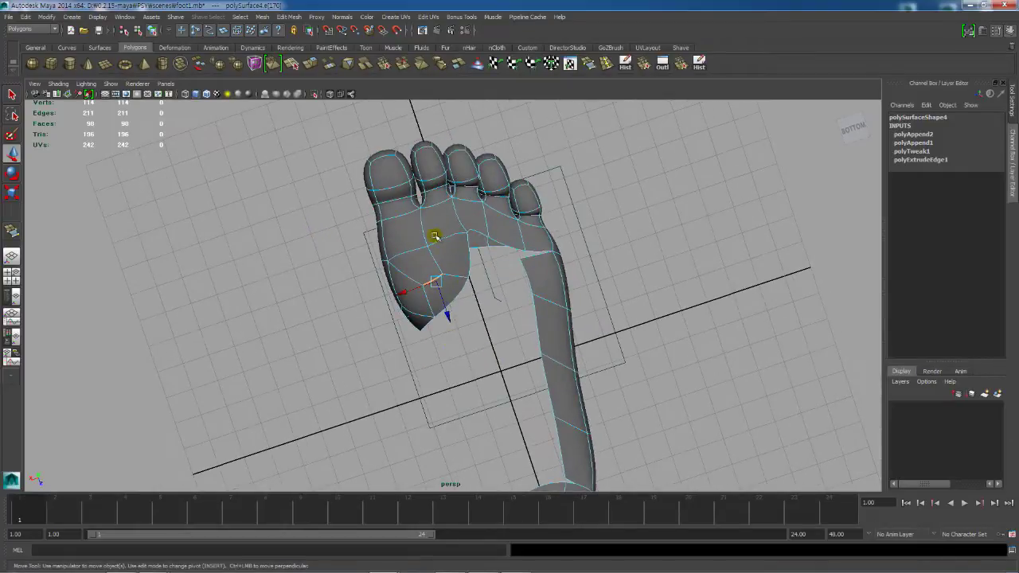
scroll(480, 285, up, 3)
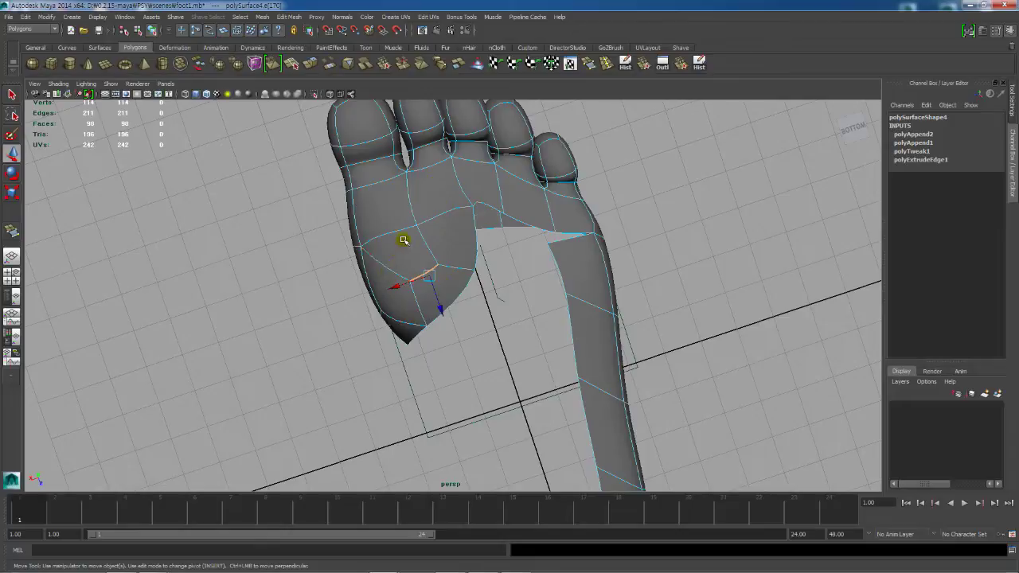
alt+drag(553, 307, 526, 321)
alt+drag(421, 329, 419, 335)
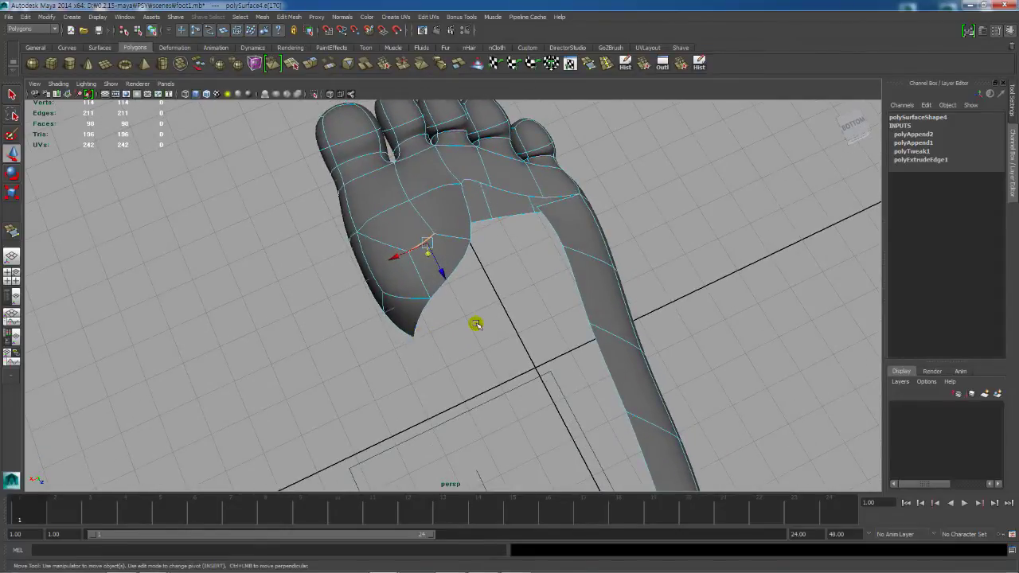
mouse_move(475, 313)
alt+mouse_down()
mouse_move(462, 295)
mouse_move(462, 323)
mouse_move(480, 324)
alt+mouse_up()
right_drag(559, 277, 541, 270)
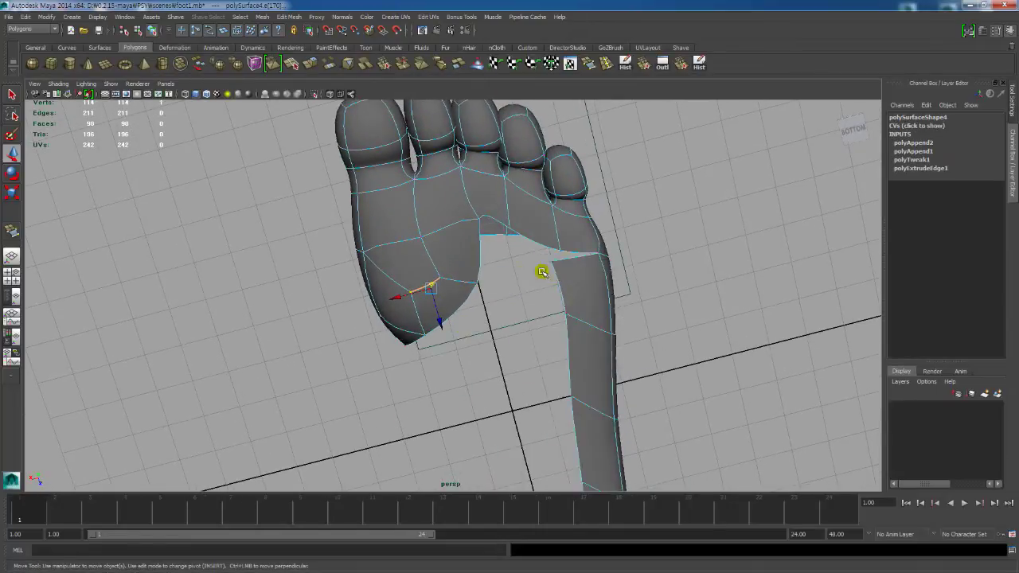
click(551, 262)
drag(551, 264, 560, 257)
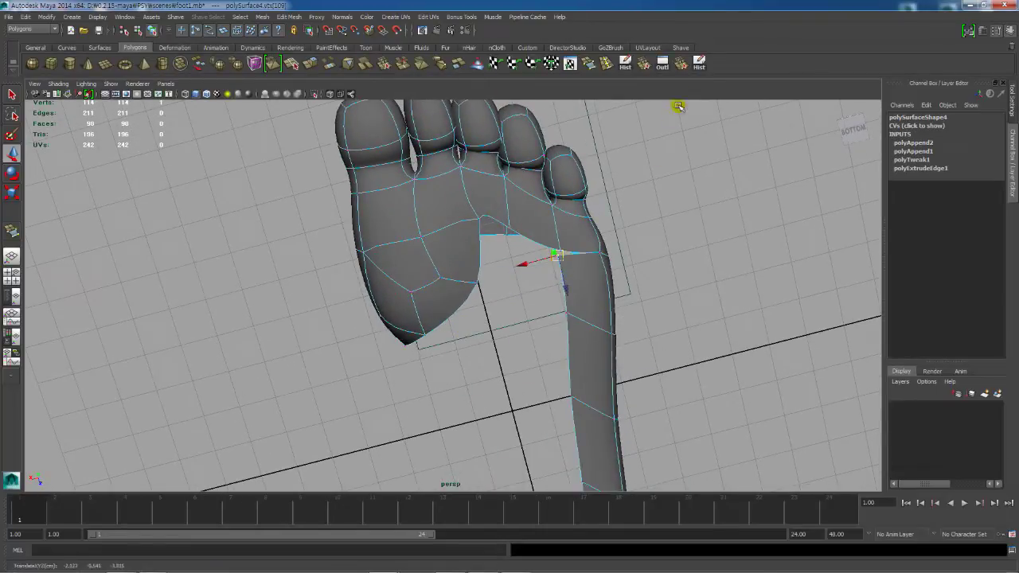
Step: Merge the outer strip's front corner vertex with the ball's vertex using the Merge Vertex tool
click(681, 67)
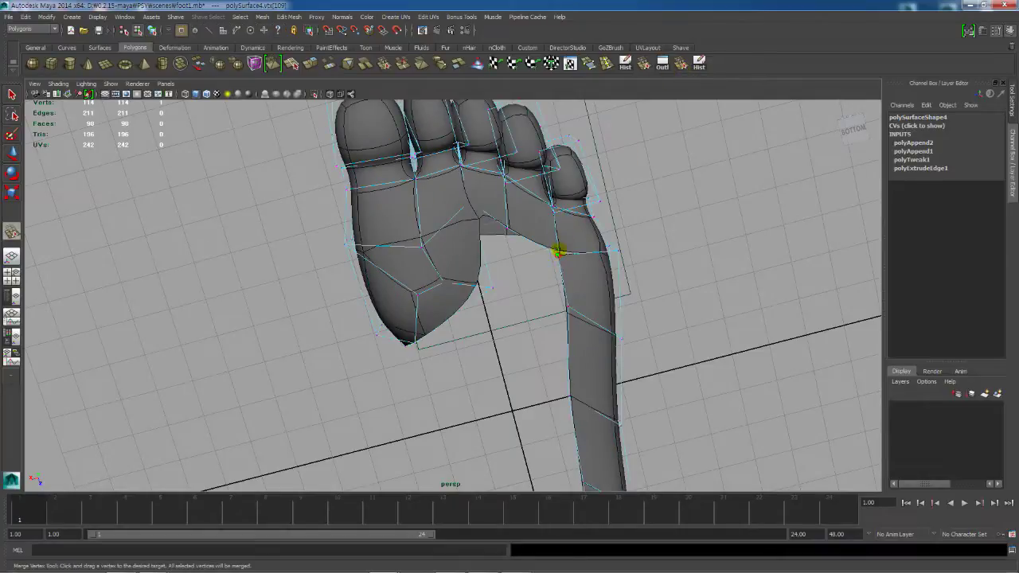
drag(560, 252, 507, 253)
click(620, 266)
key(q)
key(1)
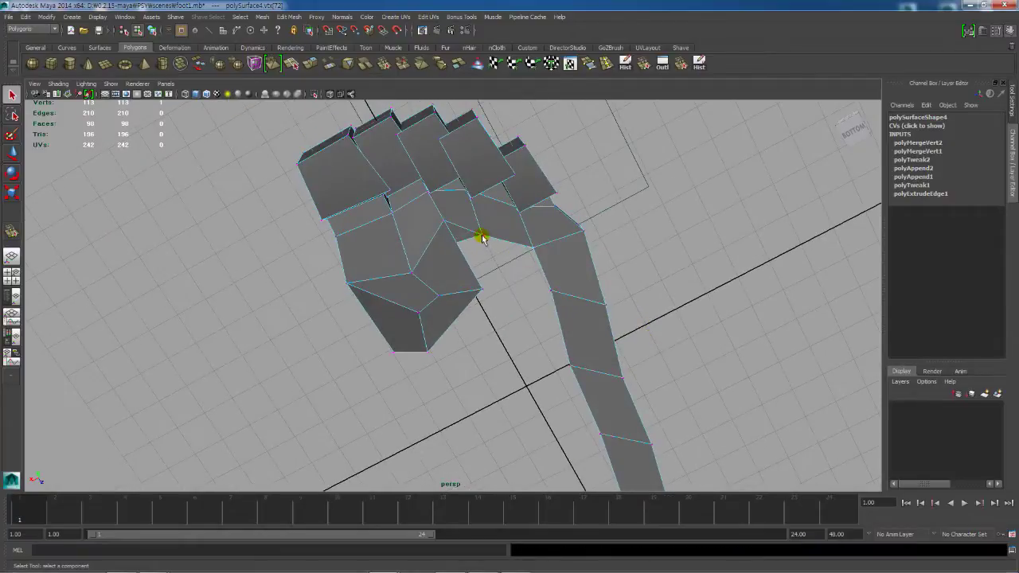
Step: Adjust the open-edge vertices of the sole behind the smaller toes on the unsmoothed mesh
key(w)
click(488, 231)
alt+drag(486, 232, 393, 264)
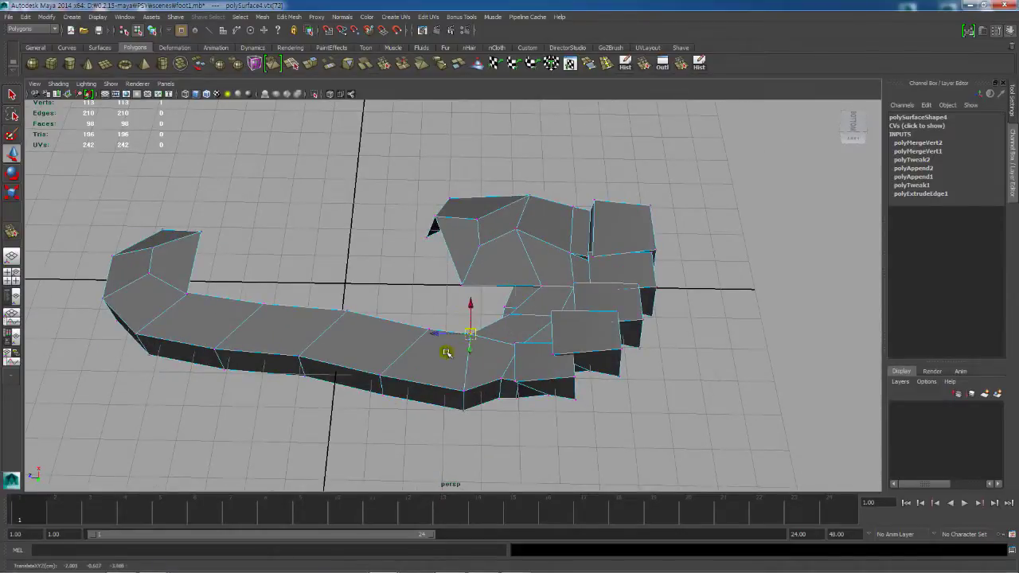
alt+drag(448, 353, 378, 334)
click(428, 295)
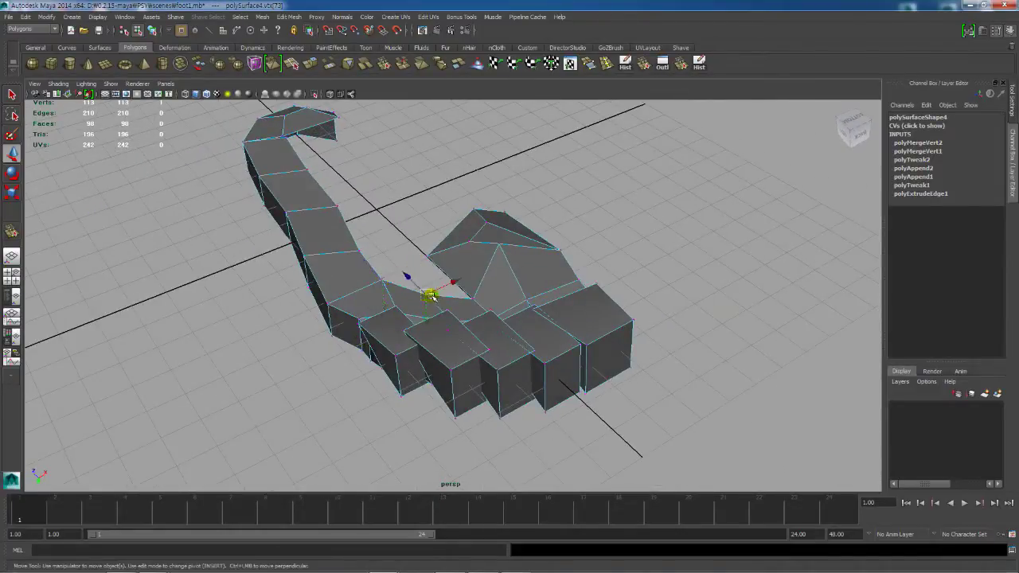
Step: Move the outer strip's heel-end vertex next to the inner corner of the heel patch
alt+drag(413, 307, 558, 338)
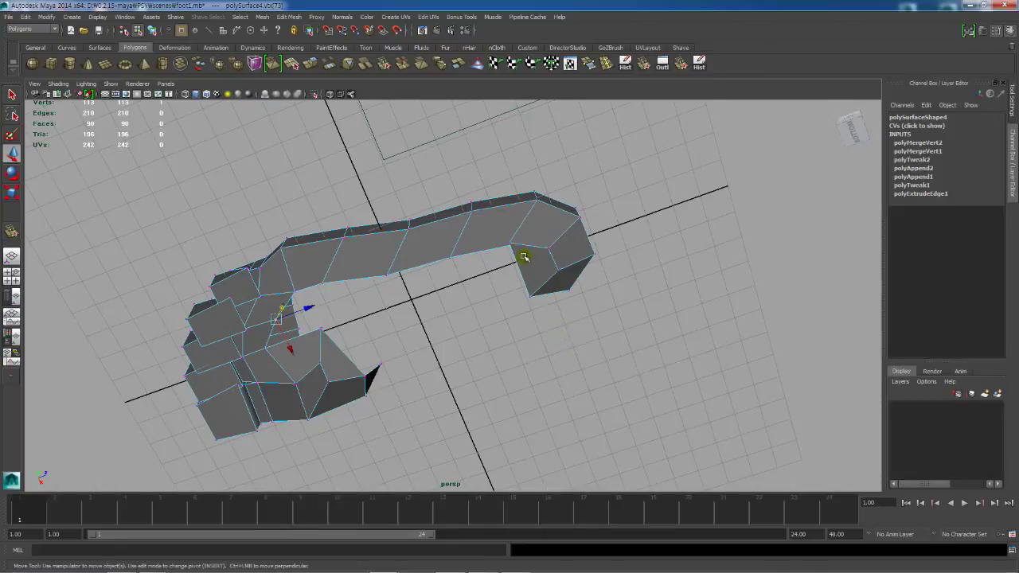
alt+drag(516, 255, 415, 193)
click(412, 190)
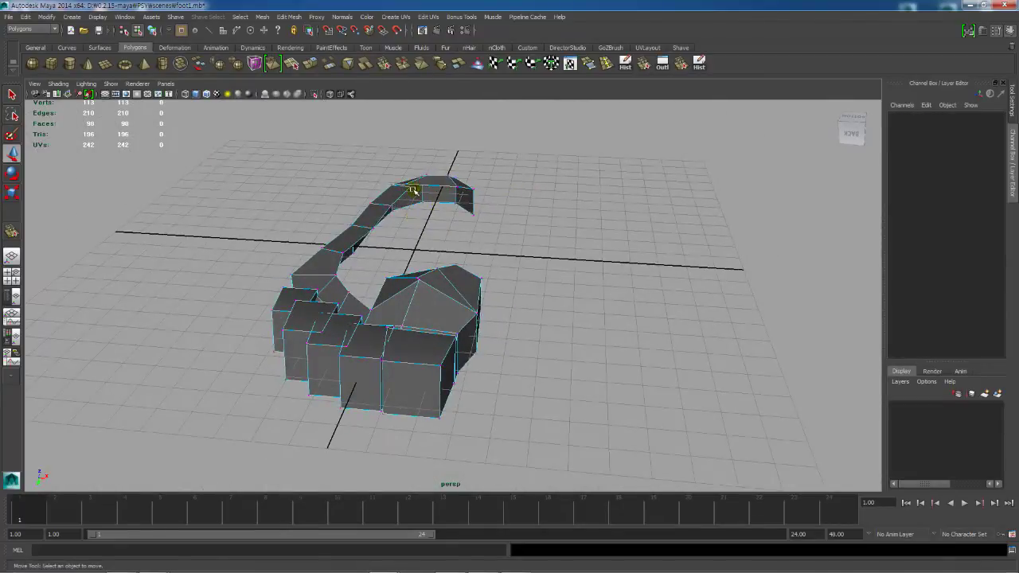
drag(412, 188, 380, 237)
alt+right_drag(380, 237, 444, 237)
alt+middle_drag(444, 237, 481, 257)
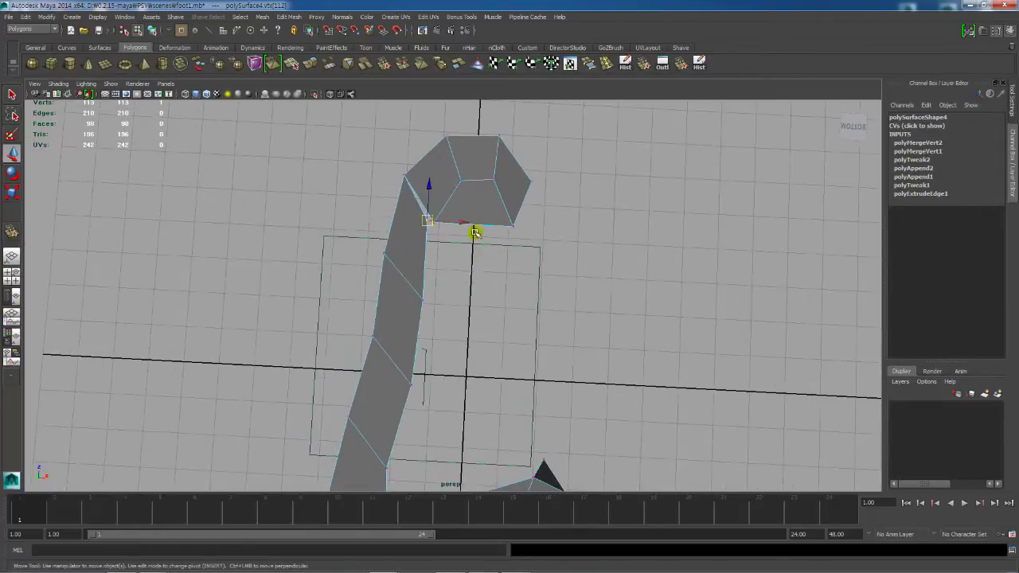
Step: Merge the outer strip's heel-end vertex with the heel patch's corner vertex and show the mesh smoothed
click(682, 65)
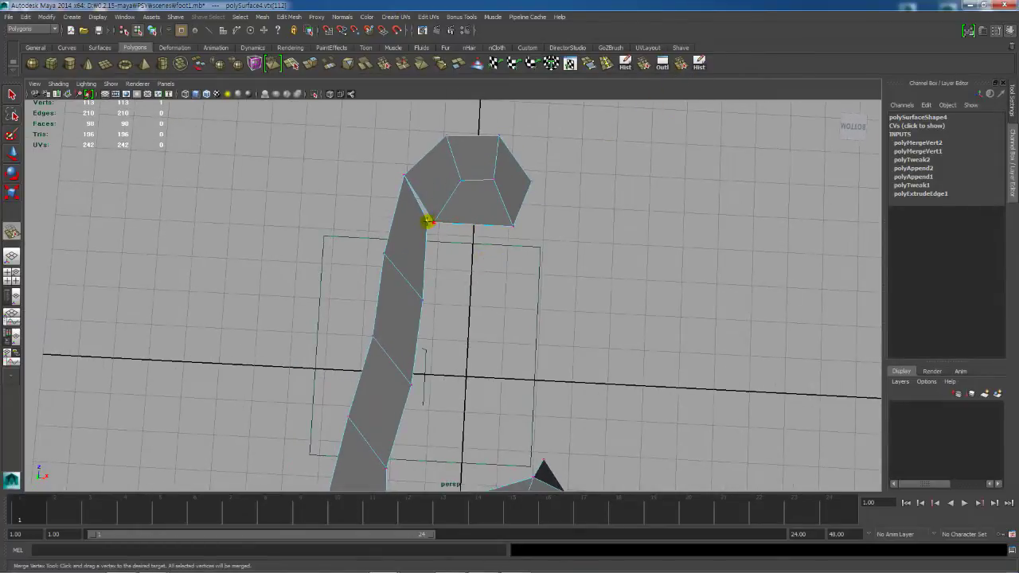
drag(436, 222, 438, 223)
click(547, 250)
key(3)
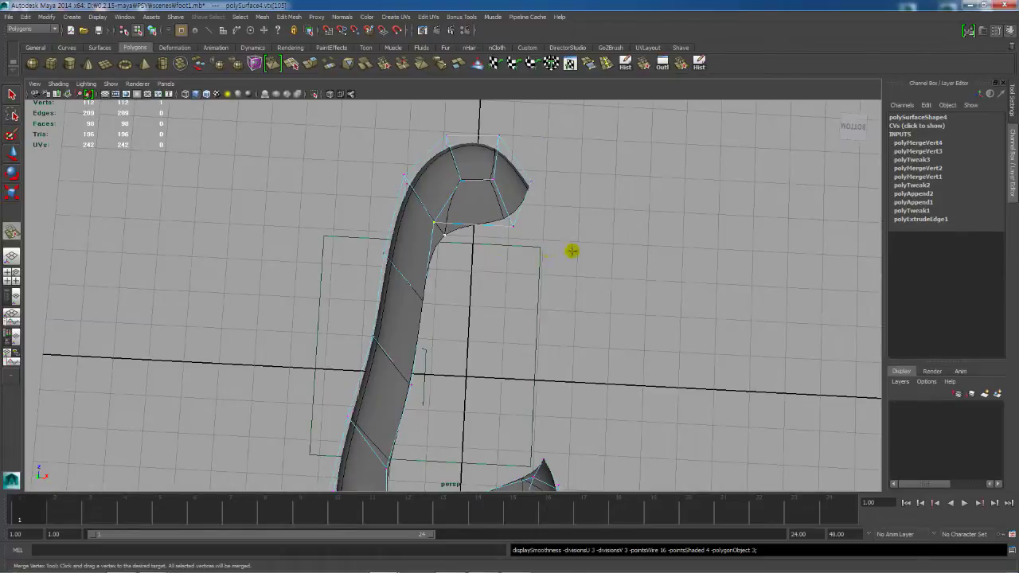
Step: Append a polygon across the gap between the ball's inner and outer parts, and preview the mesh smoothed
alt+right_drag(573, 251, 485, 305)
alt+drag(486, 306, 453, 278)
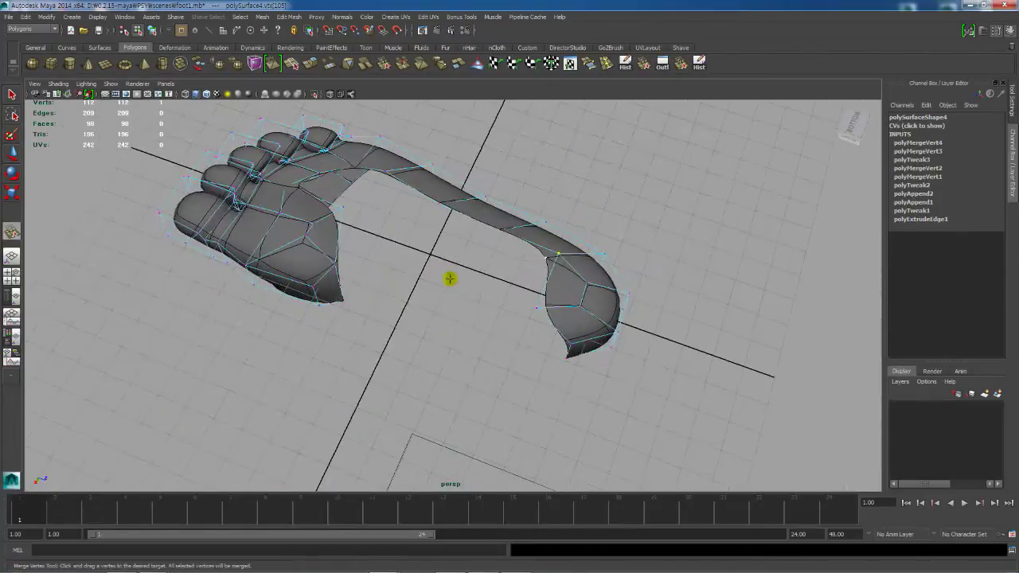
alt+right_drag(476, 299, 484, 301)
alt+drag(484, 301, 492, 240)
key(1)
alt+drag(526, 201, 516, 253)
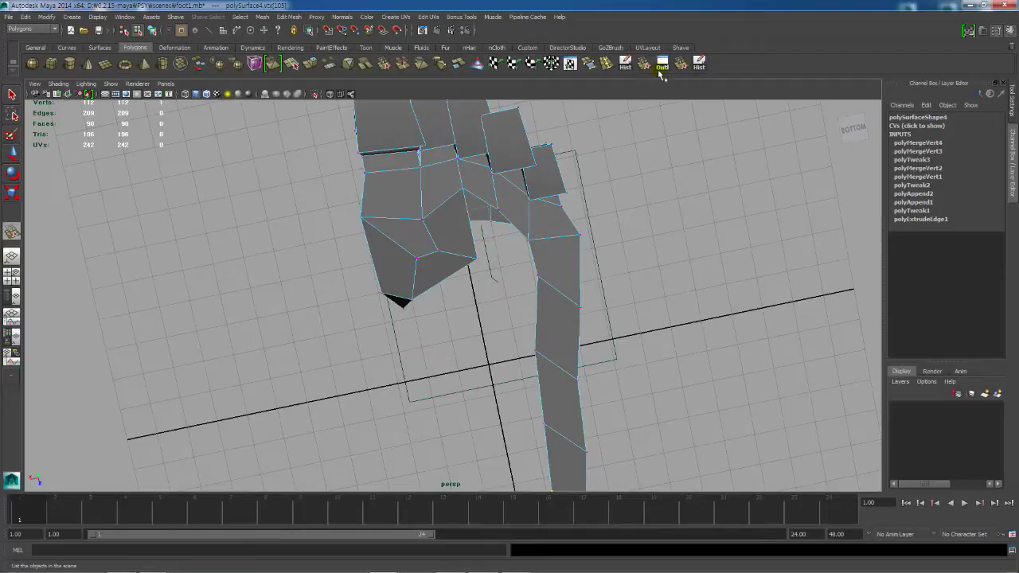
click(590, 64)
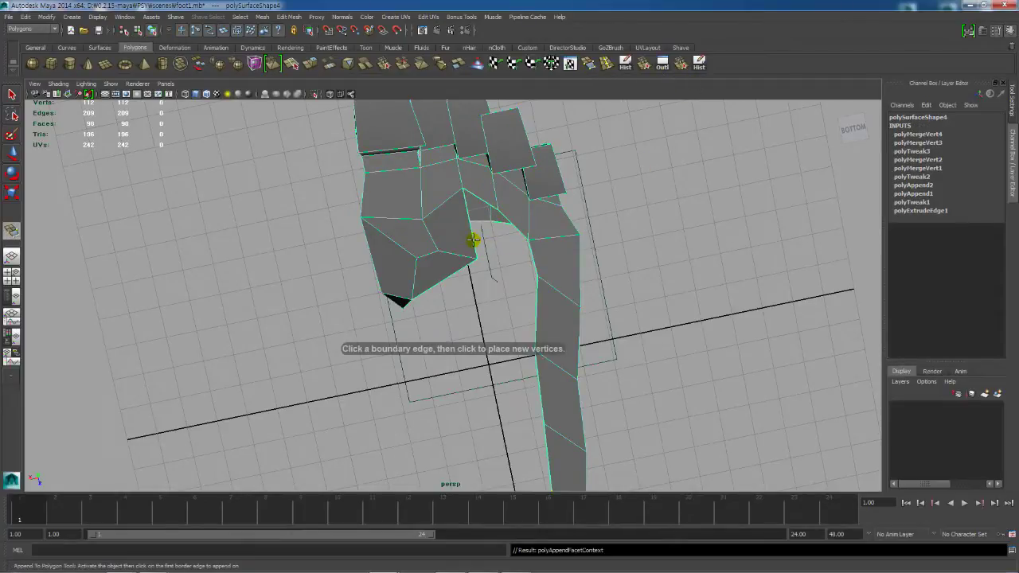
click(473, 240)
click(511, 228)
key(w)
key(3)
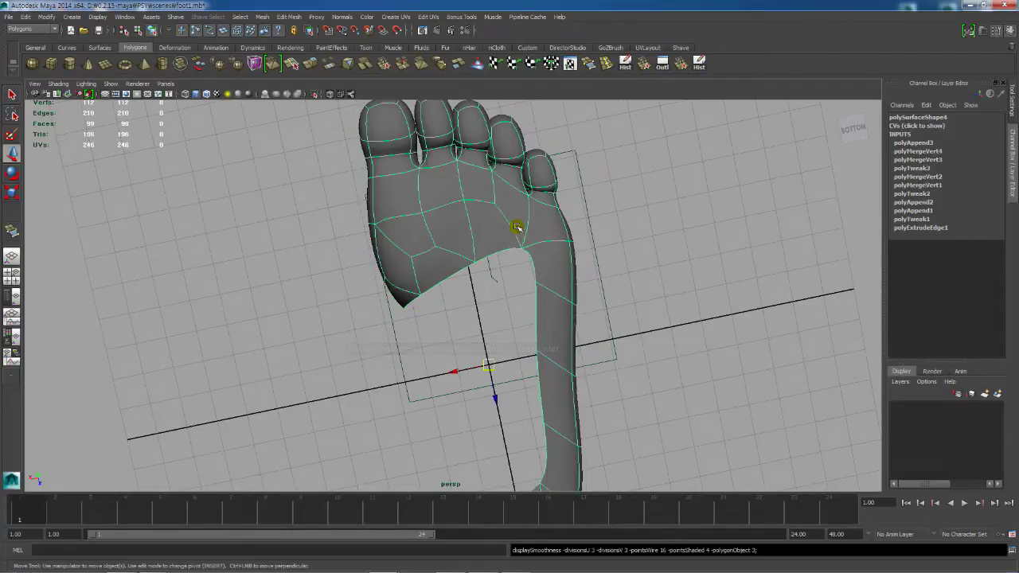
Step: Adjust the outer strip's first inner-edge vertex behind the ball of the foot on the unsmoothed mesh
alt+right_drag(577, 274, 462, 277)
alt+drag(462, 278, 506, 288)
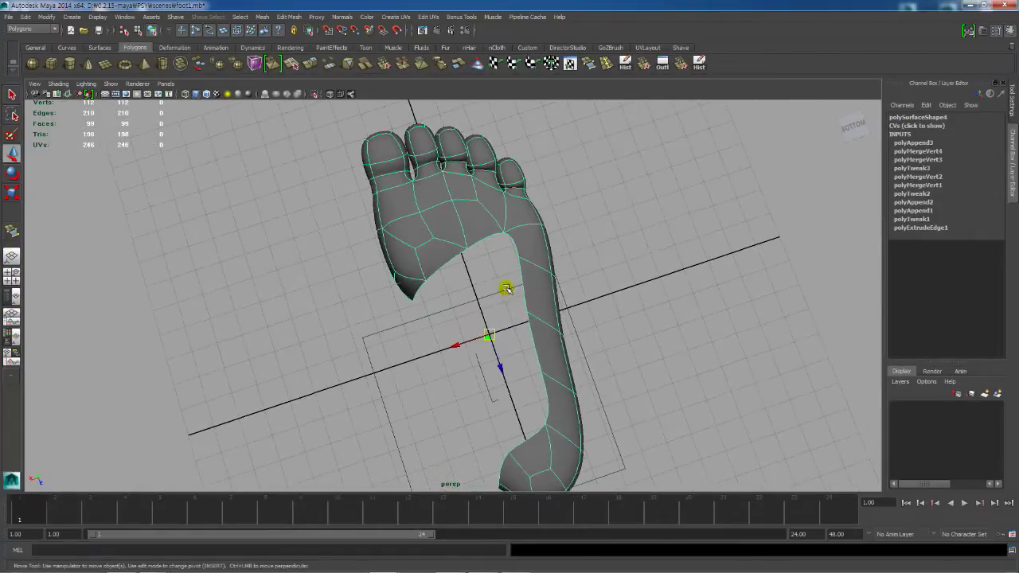
key(1)
right_drag(522, 257, 498, 256)
click(520, 255)
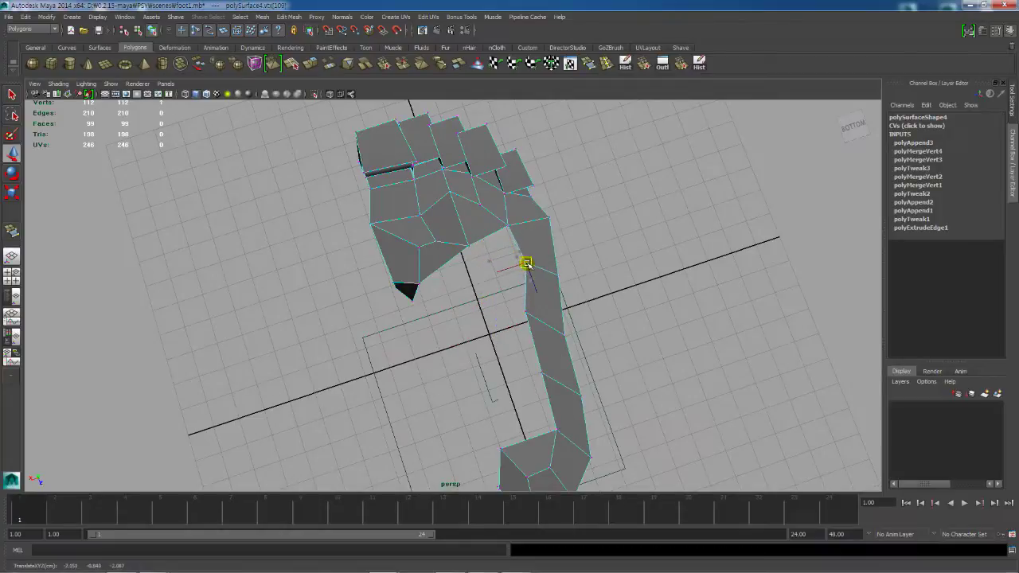
alt+drag(527, 288, 542, 250)
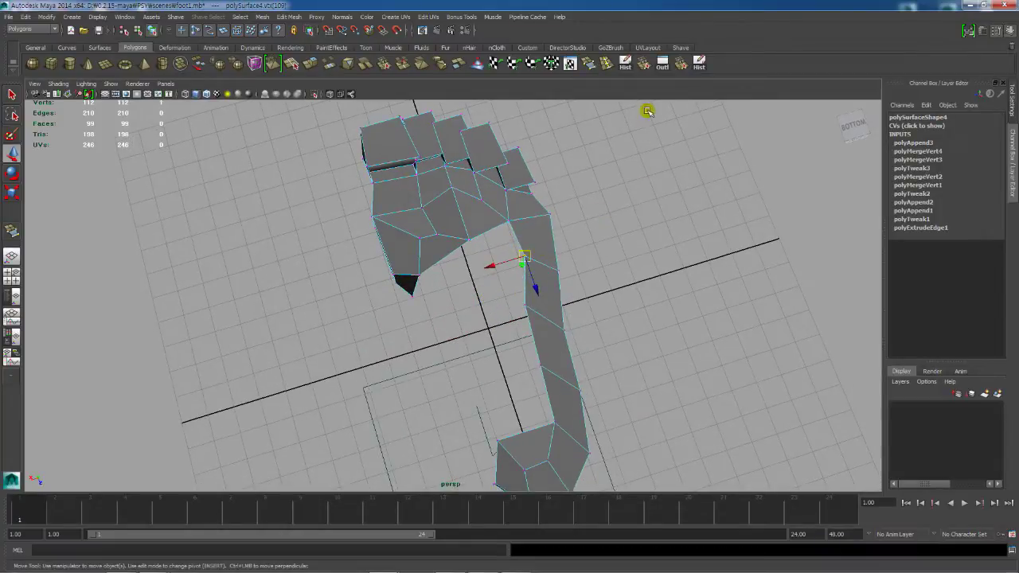
Step: Append a polygon between the ball's rear edge and the outer strip's inner edge, and preview the mesh smoothed
click(591, 64)
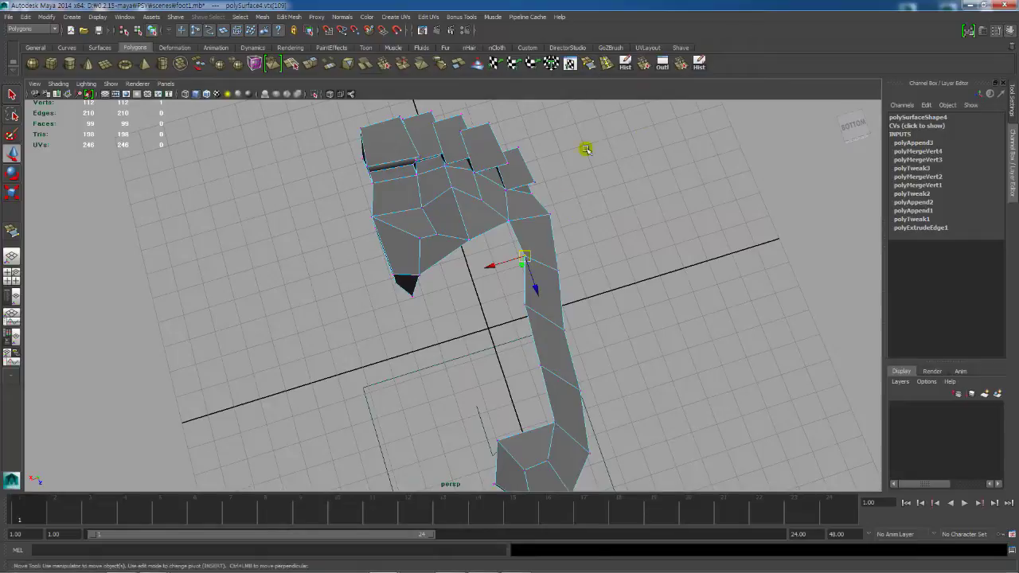
click(524, 280)
click(486, 231)
key(Return)
key(w)
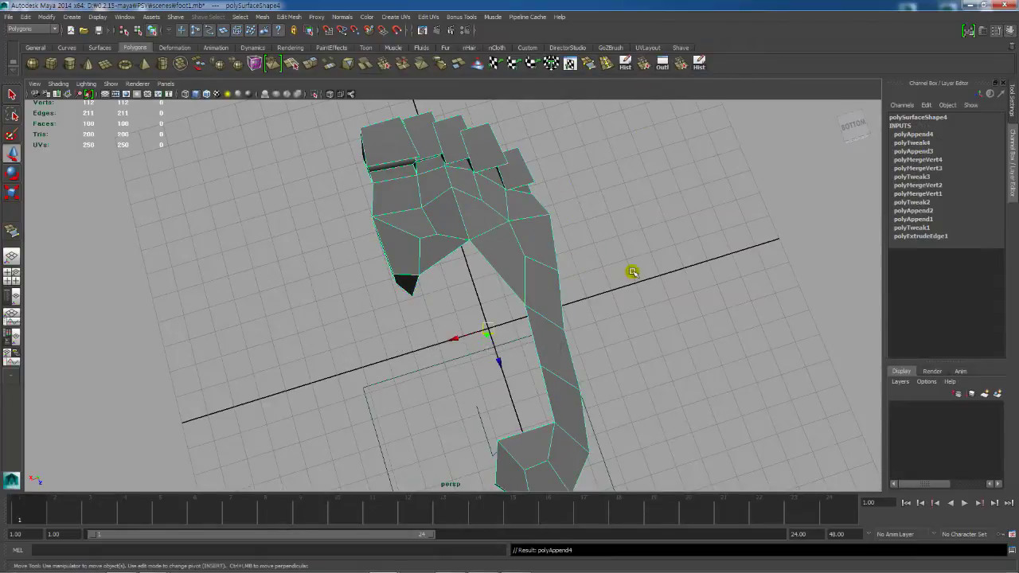
alt+drag(632, 272, 599, 283)
key(3)
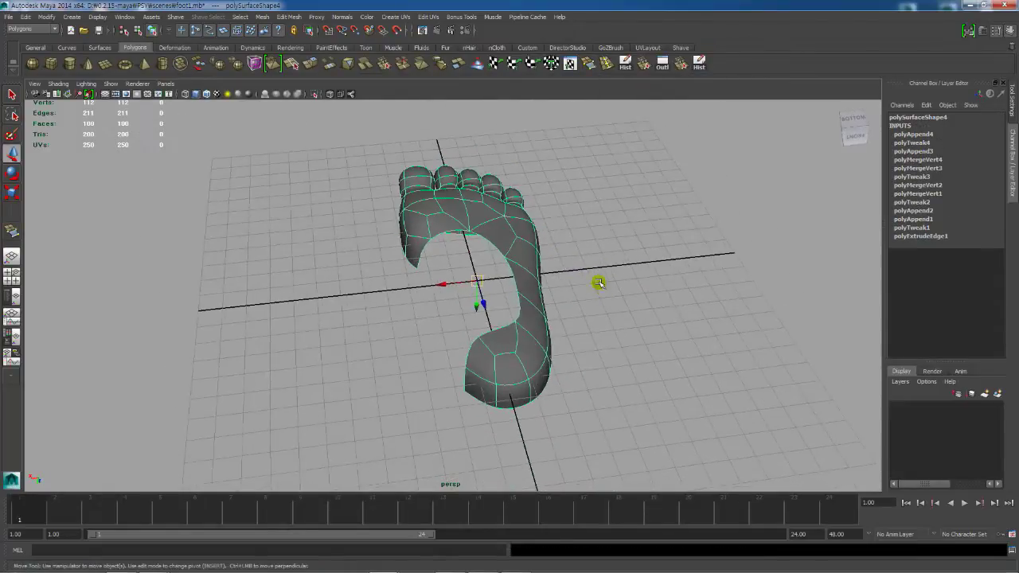
Step: Extrude the three open inner edges of the outer strip, from the ball to the heel patch, inward across the arch
alt+drag(503, 260, 510, 283)
alt+middle_drag(524, 303, 550, 287)
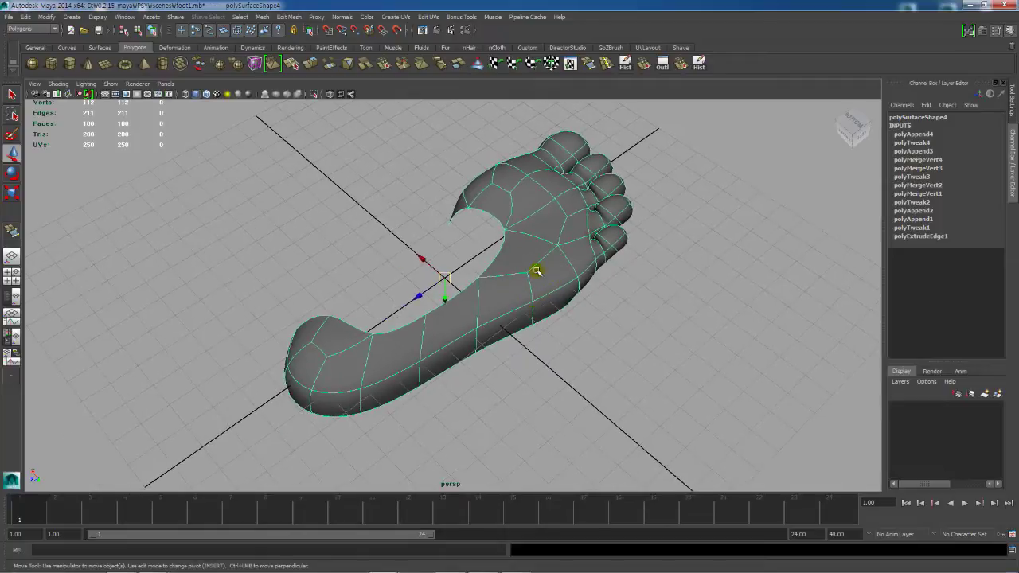
alt+drag(520, 242, 539, 275)
mouse_move(450, 257)
alt+mouse_down()
mouse_move(471, 271)
mouse_move(467, 260)
mouse_move(483, 295)
mouse_move(450, 277)
alt+mouse_up()
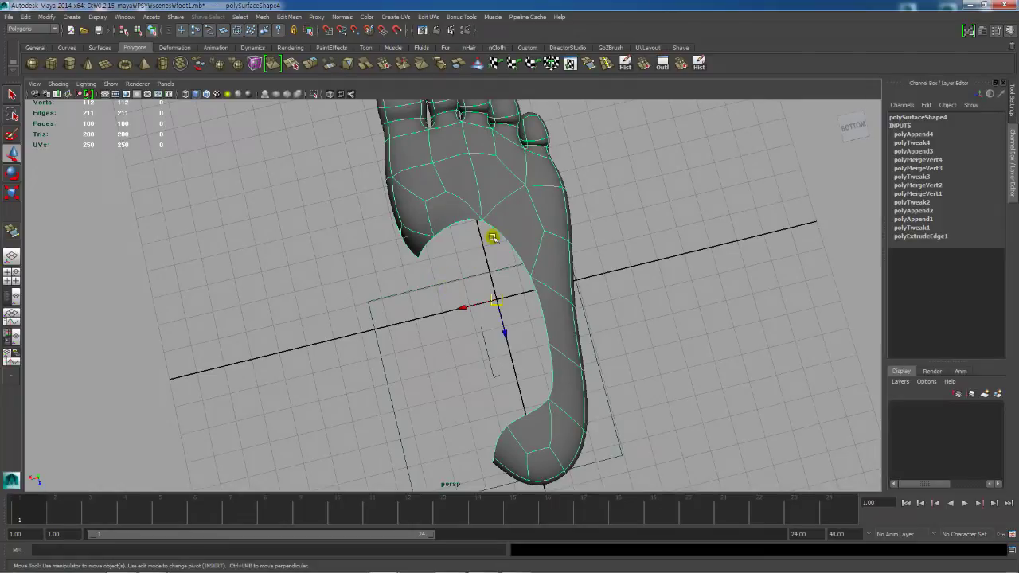
alt+middle_drag(472, 273, 470, 265)
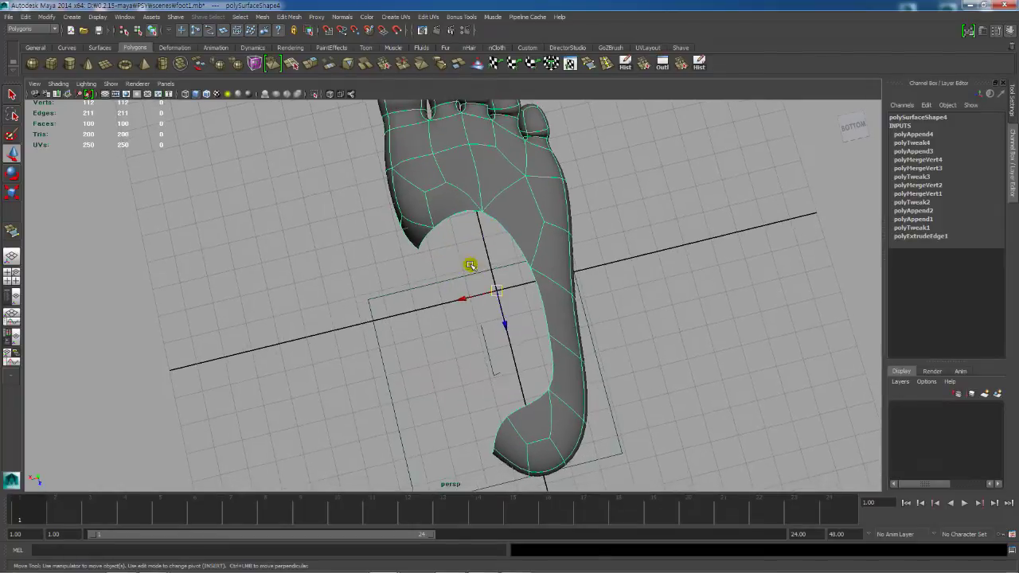
alt+middle_drag(552, 288, 556, 275)
right_drag(523, 230, 525, 207)
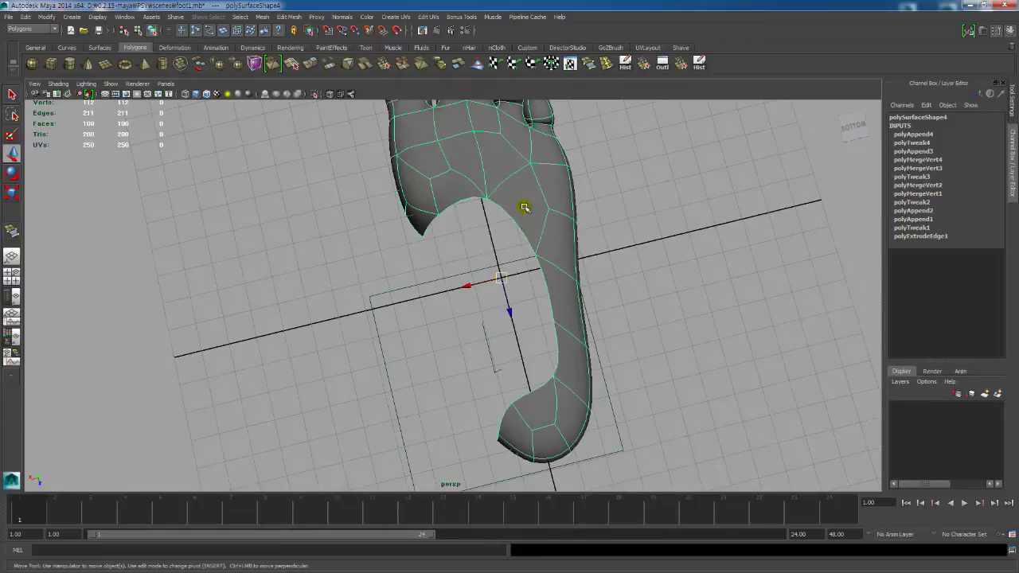
click(517, 226)
shift+click(547, 297)
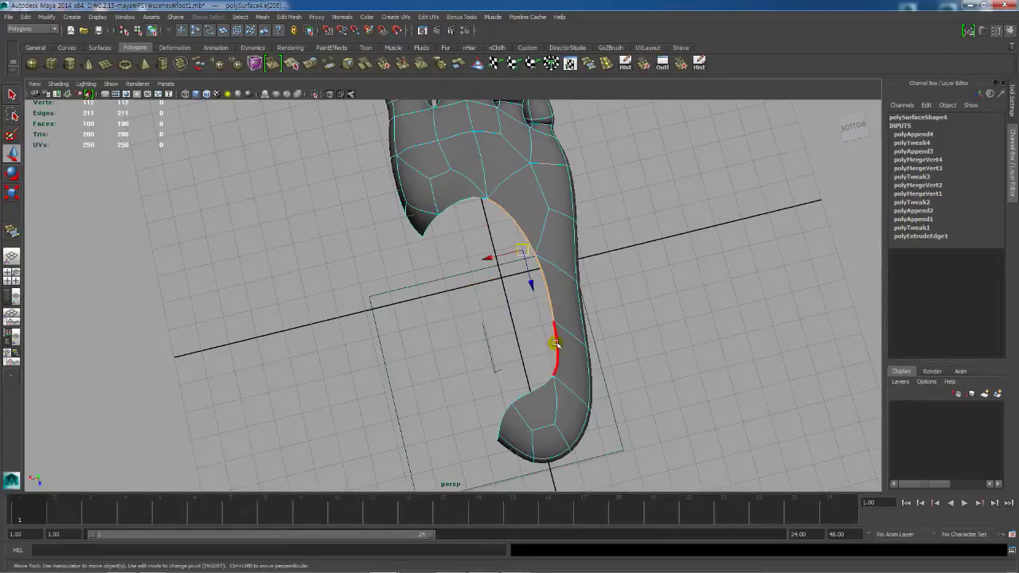
shift+click(556, 344)
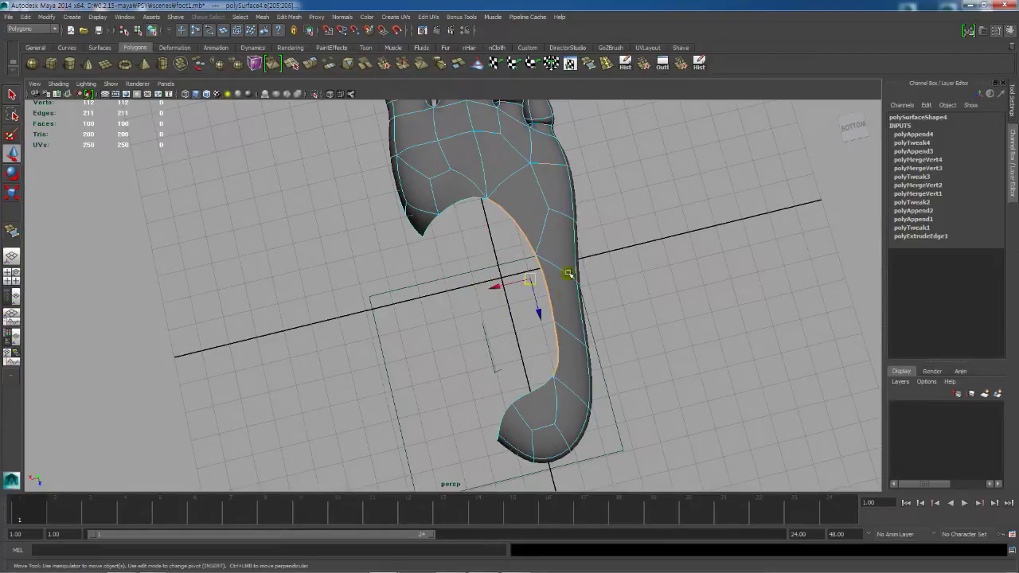
click(311, 66)
key(w)
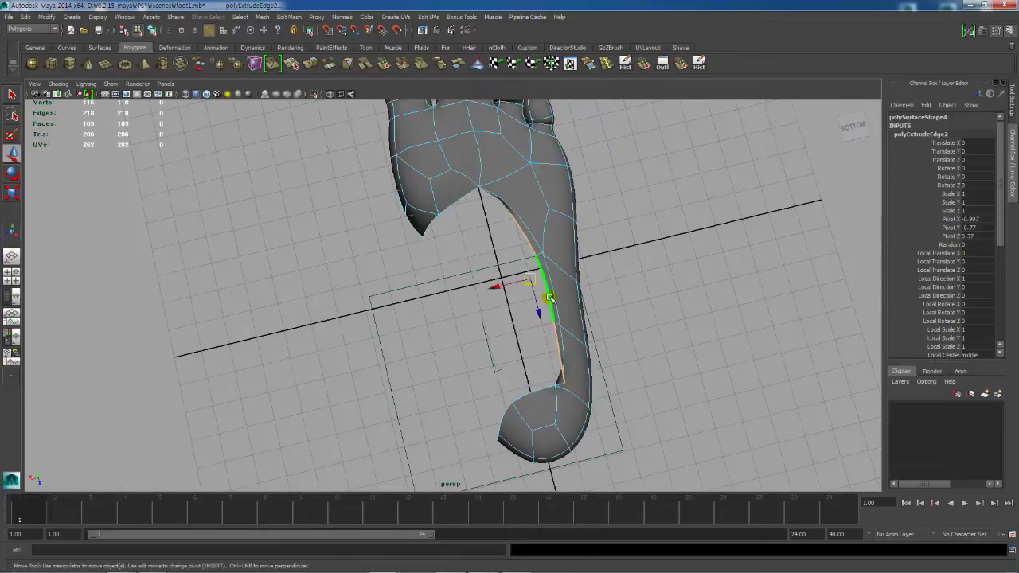
drag(513, 285, 451, 296)
Step: Move the end vertices of the extruded arch strip and the ball's rear corner vertex to line up across the gaps
right_drag(502, 337, 461, 325)
alt+drag(515, 358, 428, 271)
click(548, 353)
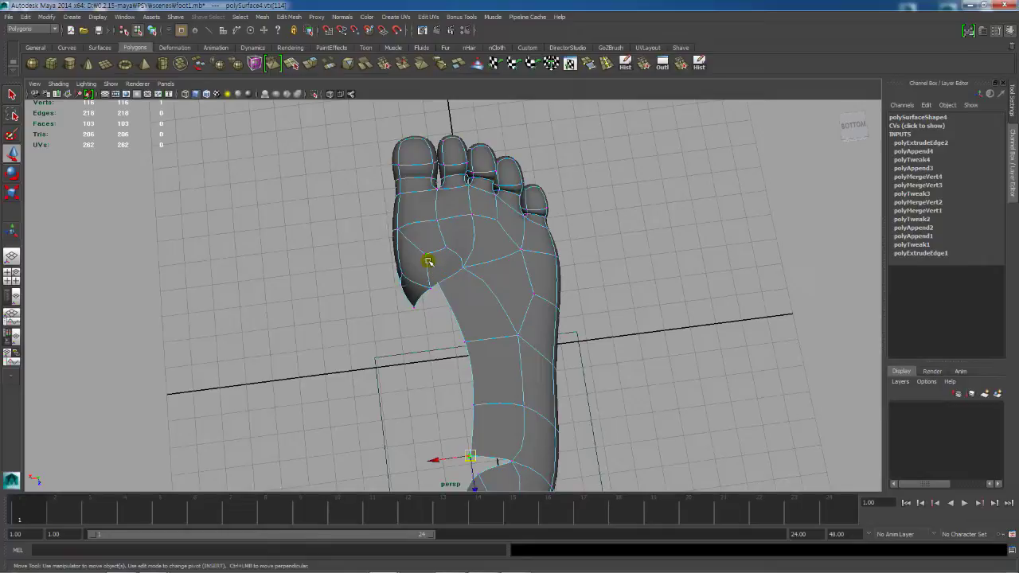
click(431, 269)
drag(432, 272, 480, 313)
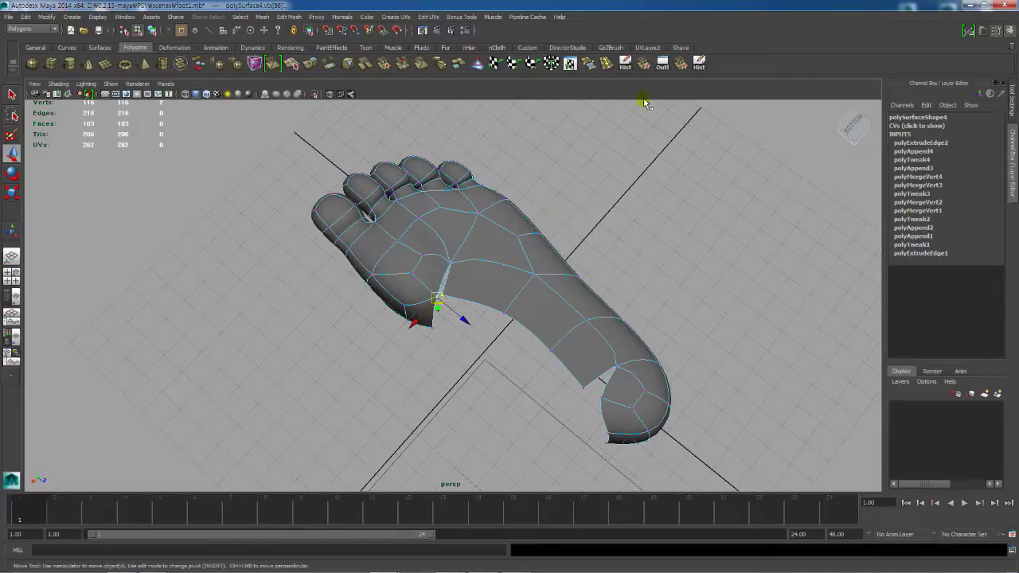
Step: Merge the arch strip's front vertex with the ball's rear corner vertex to close the gap
click(680, 65)
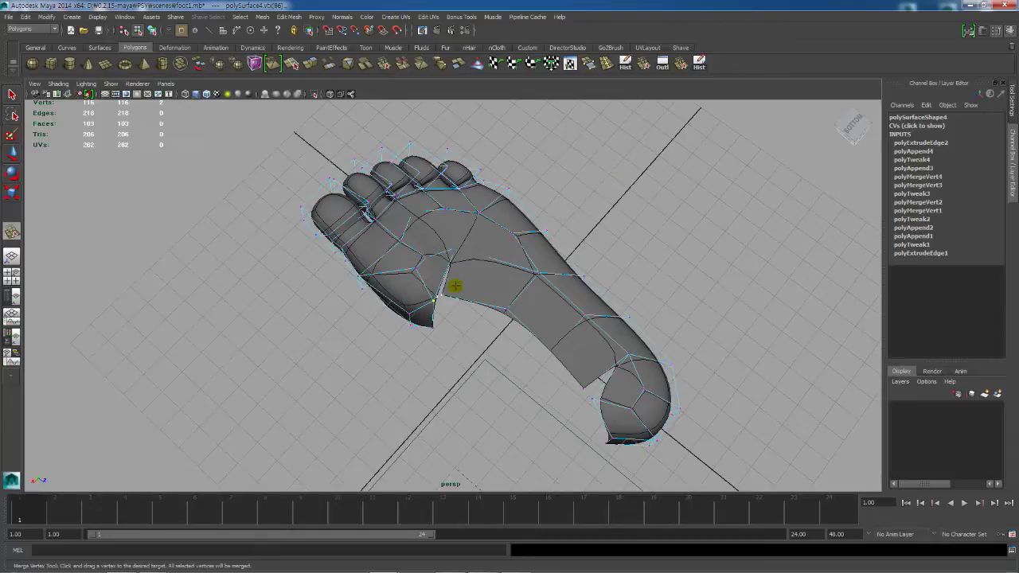
drag(442, 295, 522, 293)
drag(584, 273, 582, 273)
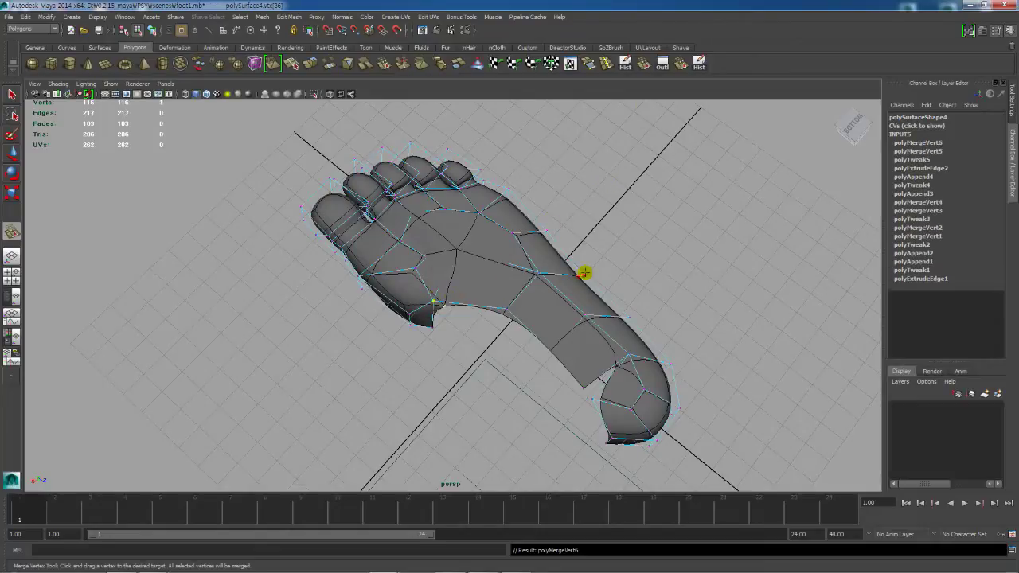
key(q)
Step: Merge the arch strip's rear vertex with the heel patch's corner vertex
alt+drag(666, 273, 572, 335)
alt+middle_drag(572, 334, 553, 322)
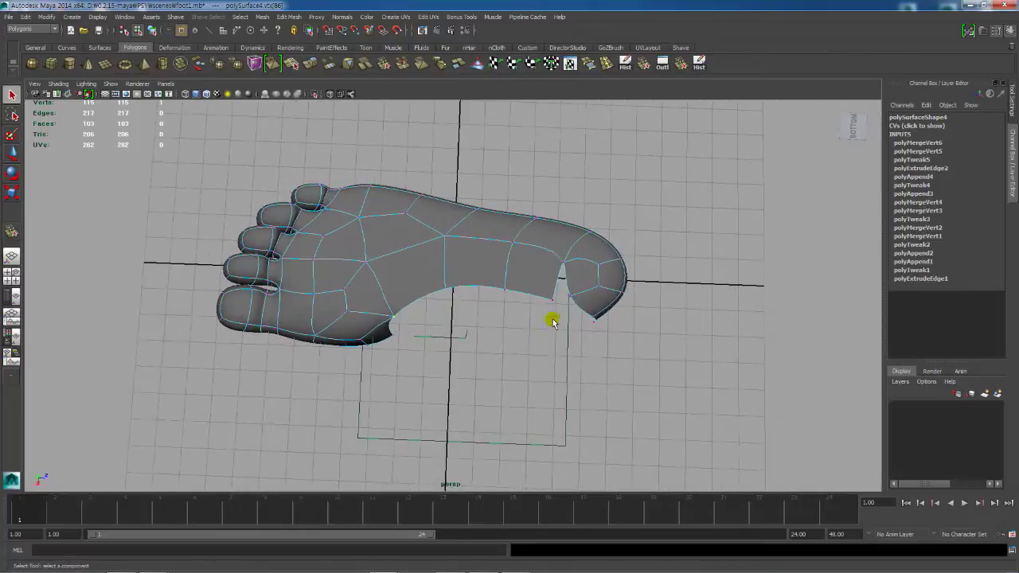
key(y)
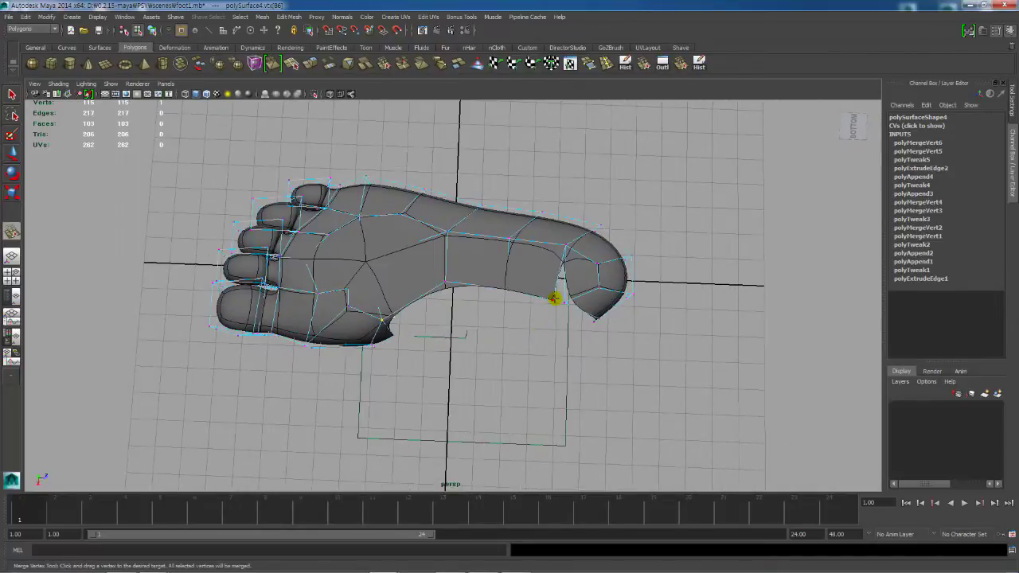
drag(571, 300, 551, 362)
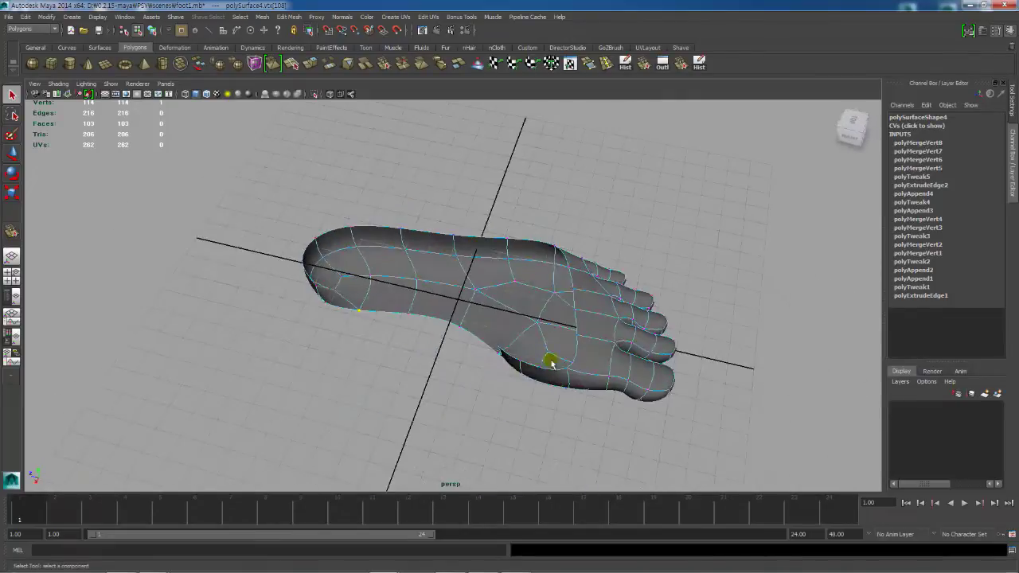
alt+drag(435, 365, 353, 262)
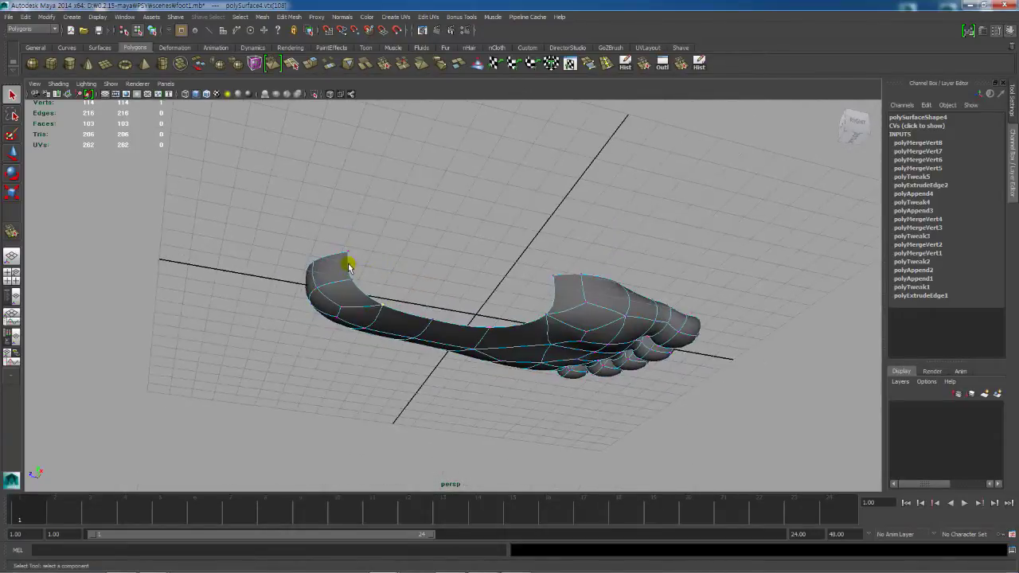
right_click(350, 259)
right_drag(351, 258, 351, 263)
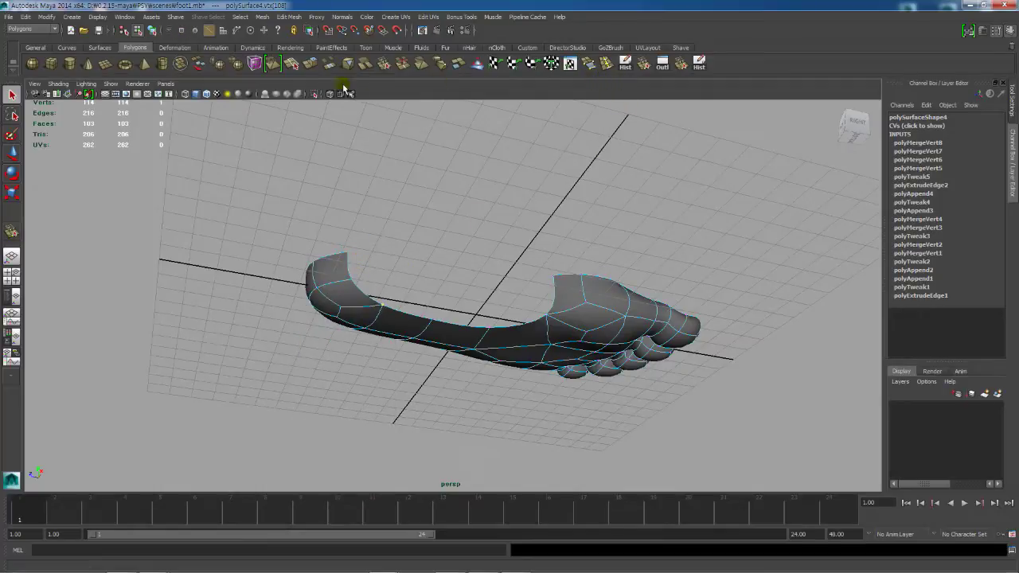
click(311, 66)
key(w)
key(ctrl+z)
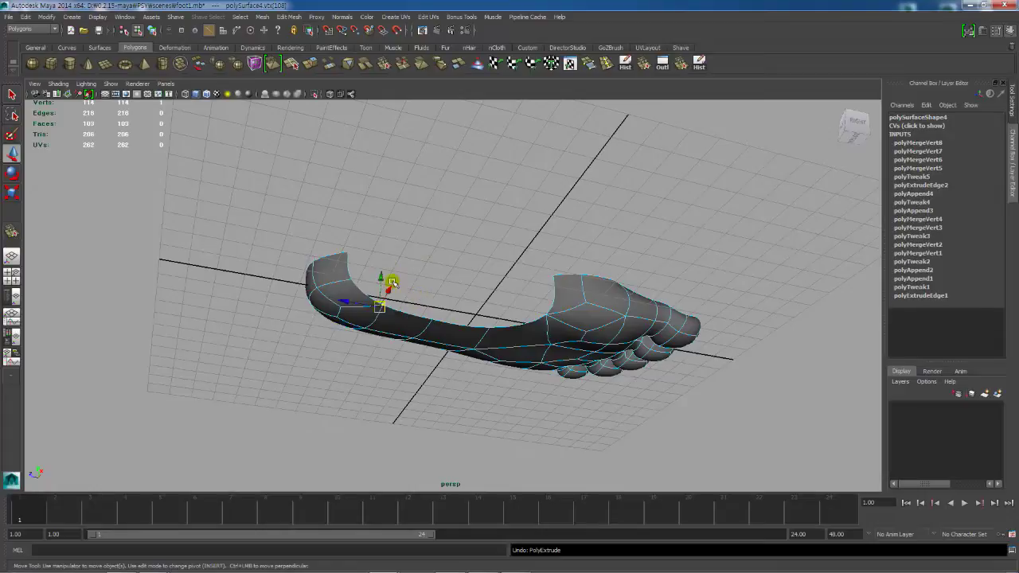
Step: Extrude the open edge on the inner side of the heel forward along the foot's inner side
click(348, 264)
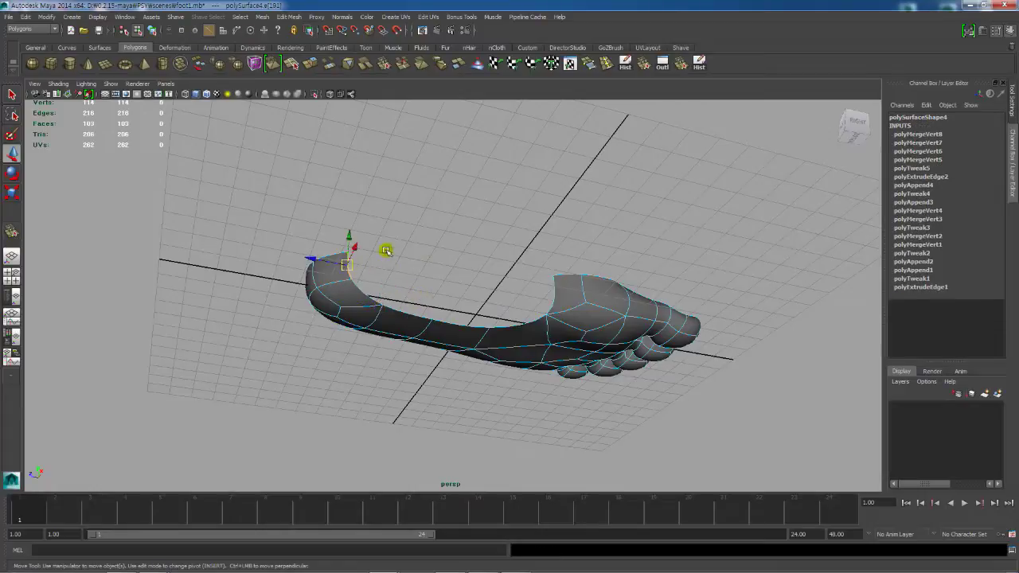
click(311, 66)
key(w)
drag(362, 263, 423, 228)
alt+drag(398, 273, 396, 297)
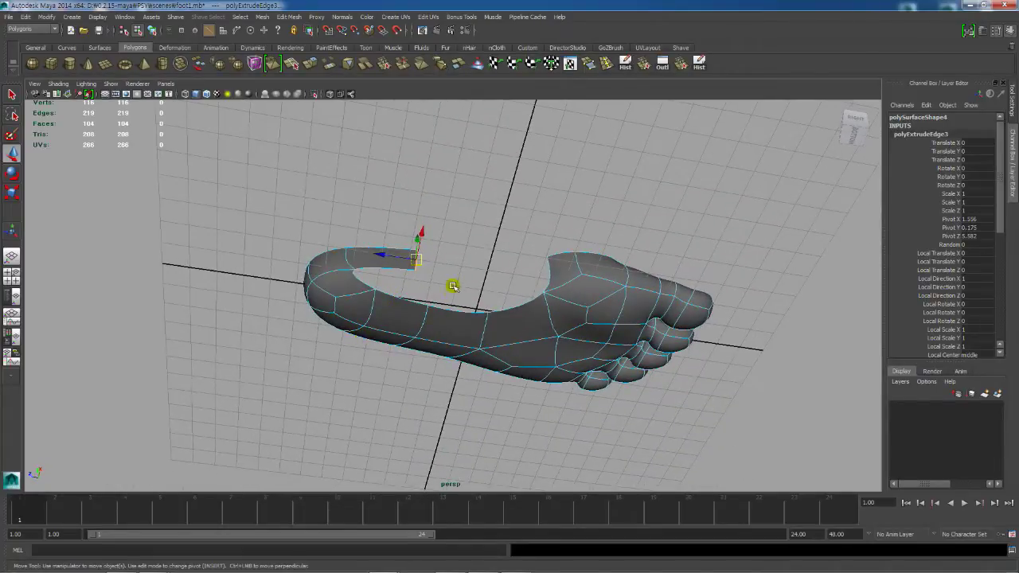
Step: Append a polygon between the extruded heel side face and the adjoining edge of the arch strip
click(589, 65)
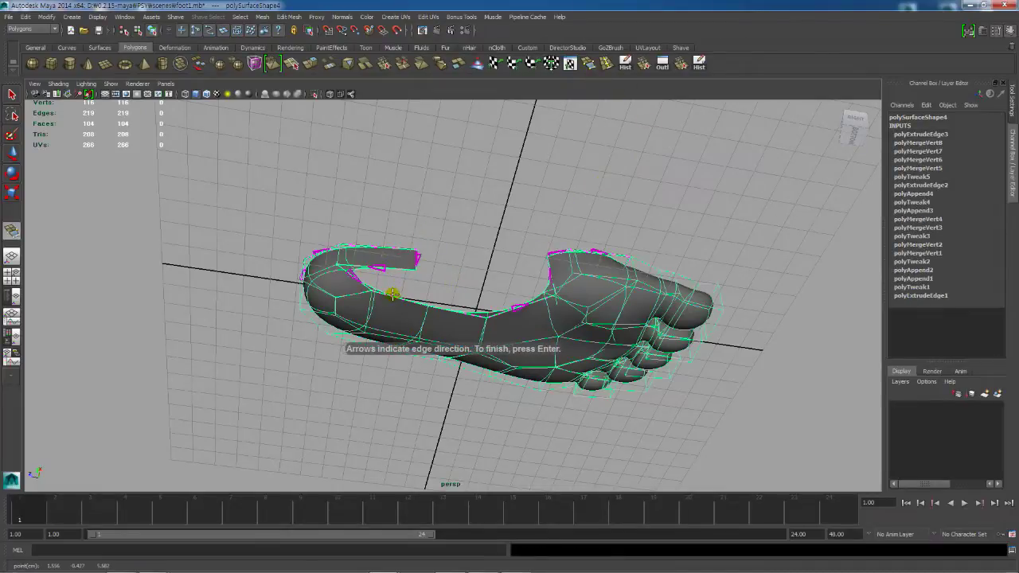
click(392, 293)
key(Return)
Step: Adjust the front corner vertices of the heel's inner side faces to smooth the transition to the sole
alt+drag(493, 193, 405, 265)
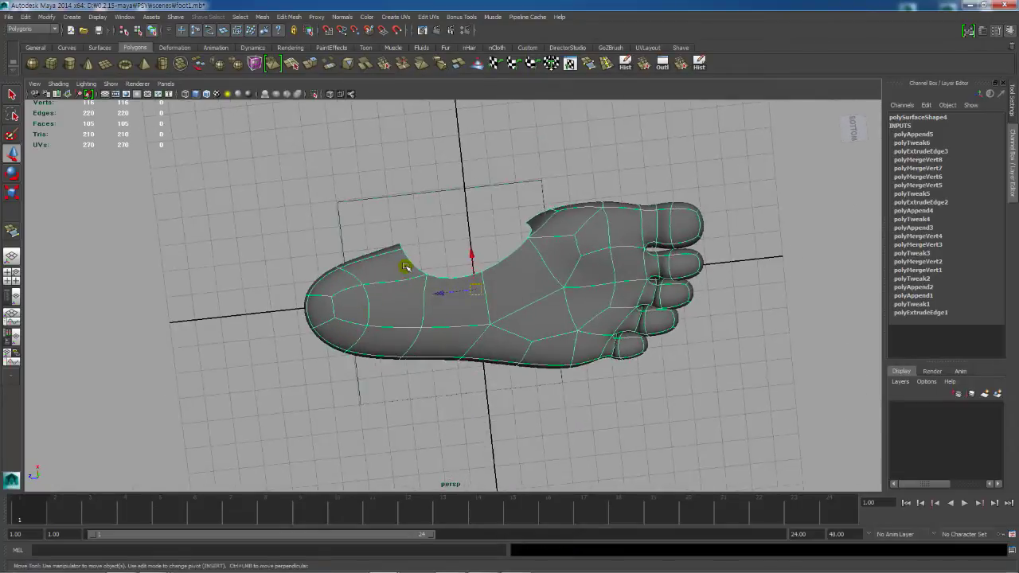
right_click(402, 257)
click(370, 260)
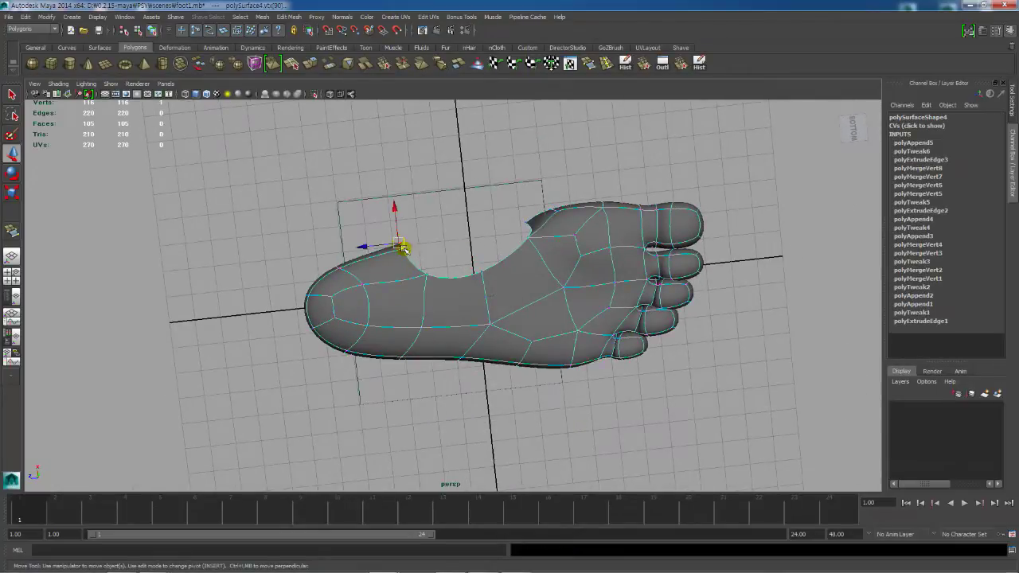
drag(399, 242, 385, 304)
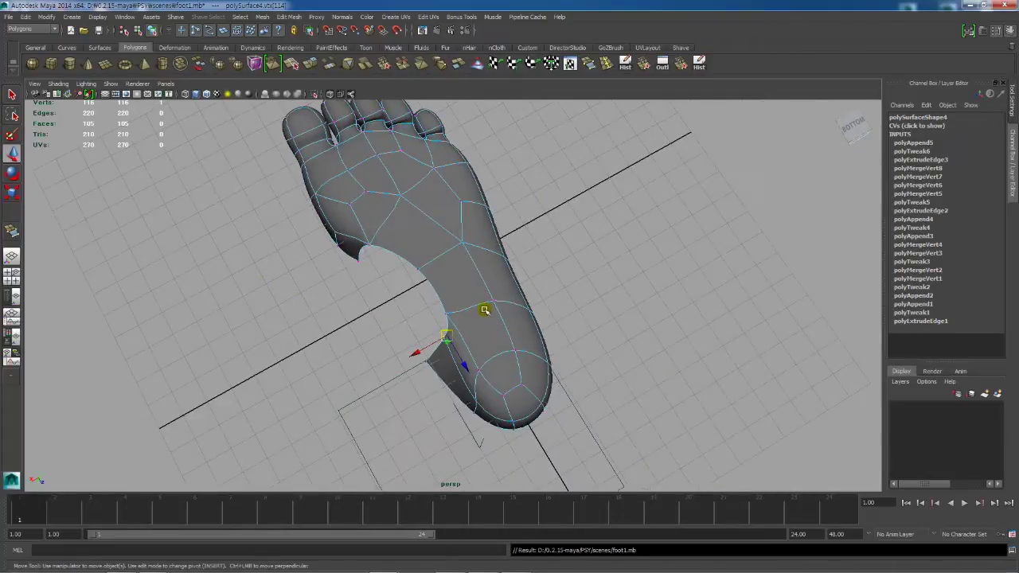
Step: Extrude the two open arch edges between the ball and the heel to form the foot's inner side wall
alt+drag(484, 310, 408, 355)
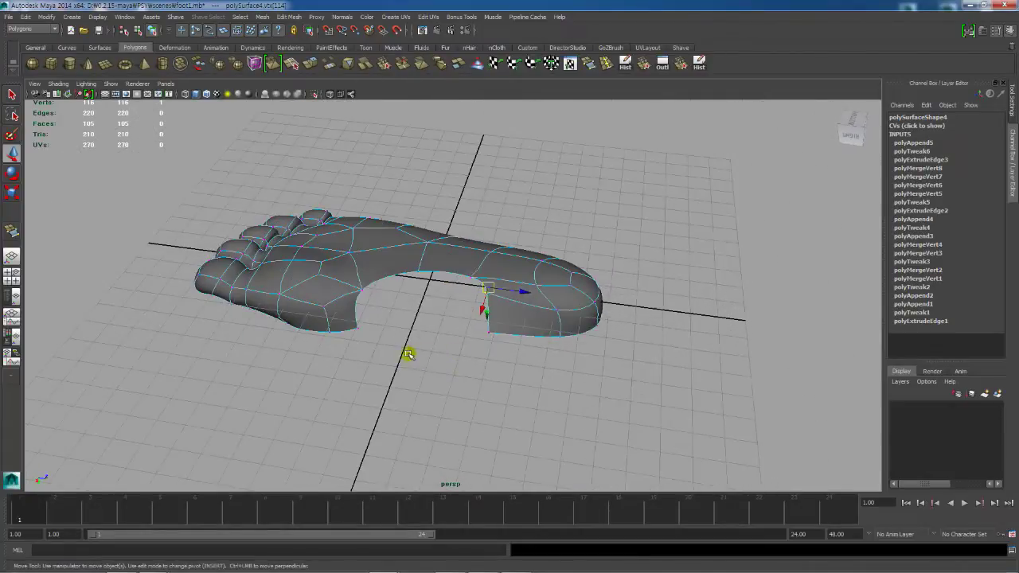
alt+drag(389, 414, 419, 347)
right_drag(402, 296, 392, 275)
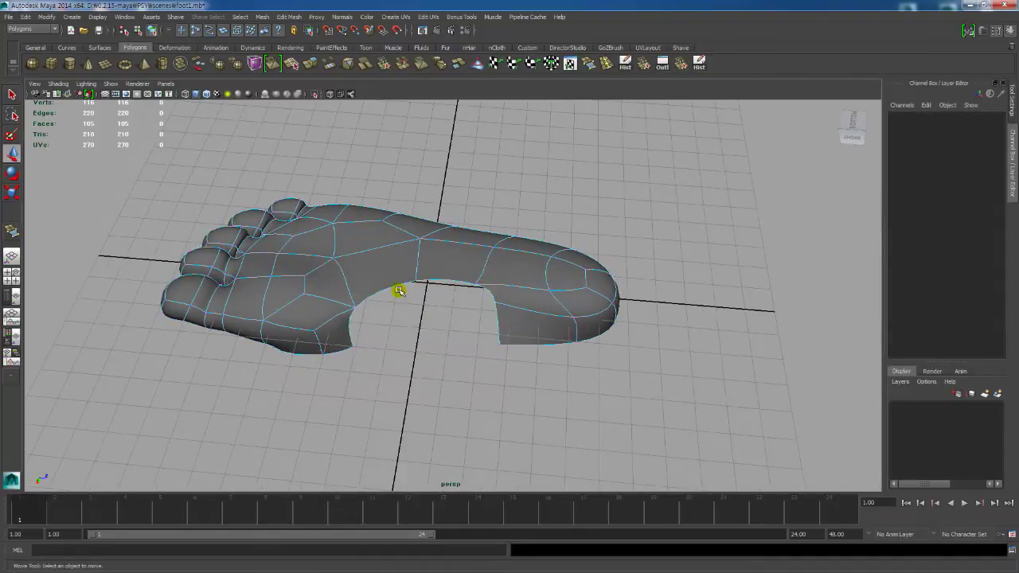
click(394, 287)
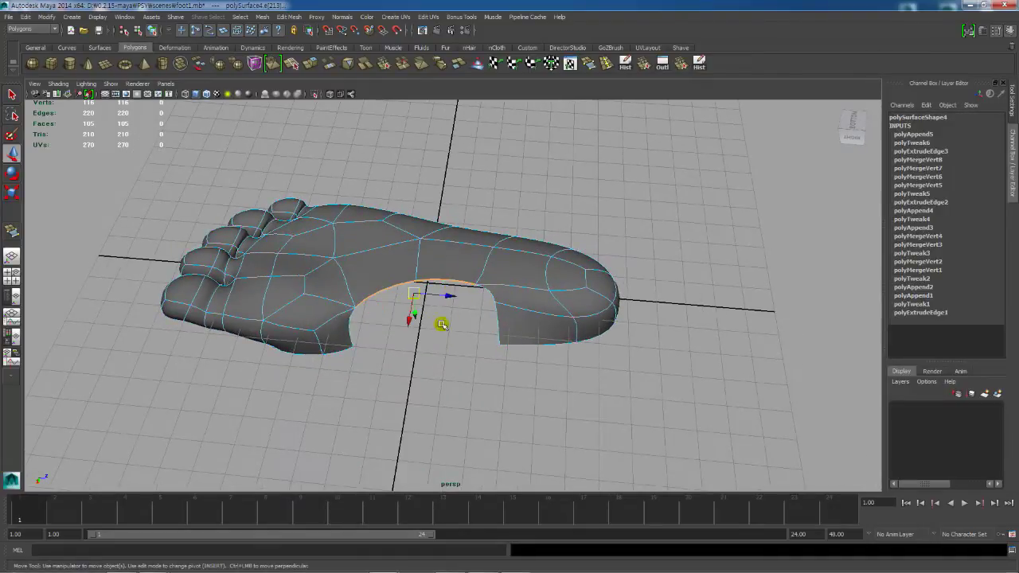
alt+drag(442, 324, 502, 320)
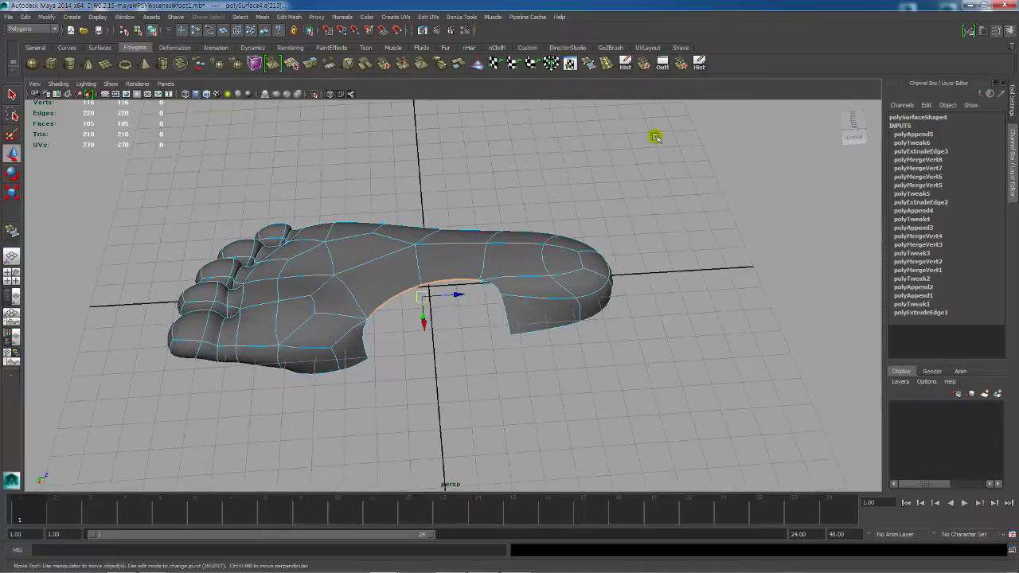
click(312, 65)
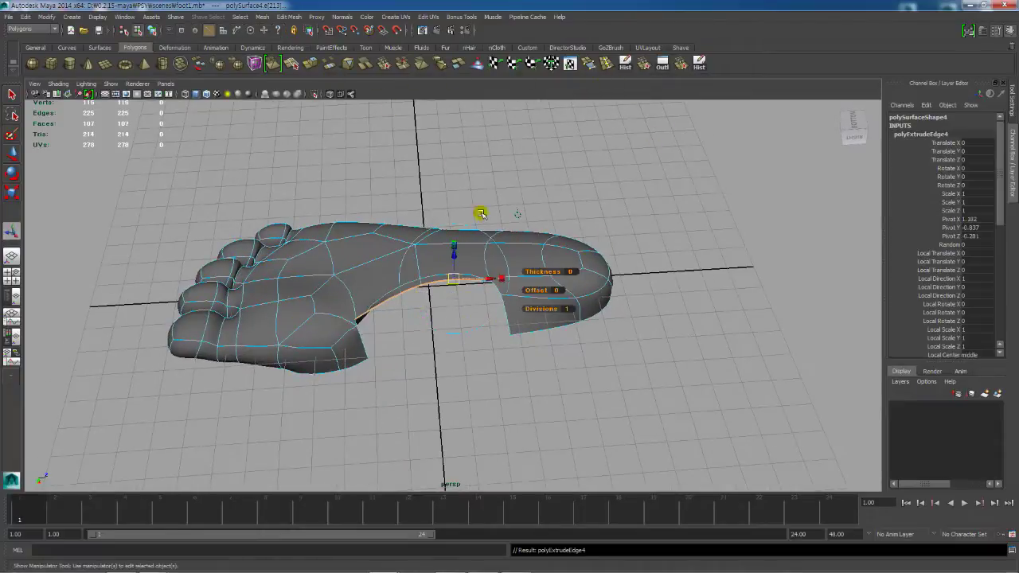
key(w)
alt+drag(462, 305, 456, 287)
alt+drag(445, 326, 414, 329)
Step: Merge the front end vertex of the arch's side wall into the adjacent corner vertex of the ball's inner side
right_drag(415, 329, 374, 339)
click(363, 357)
drag(362, 358, 428, 335)
key(ctrl+z)
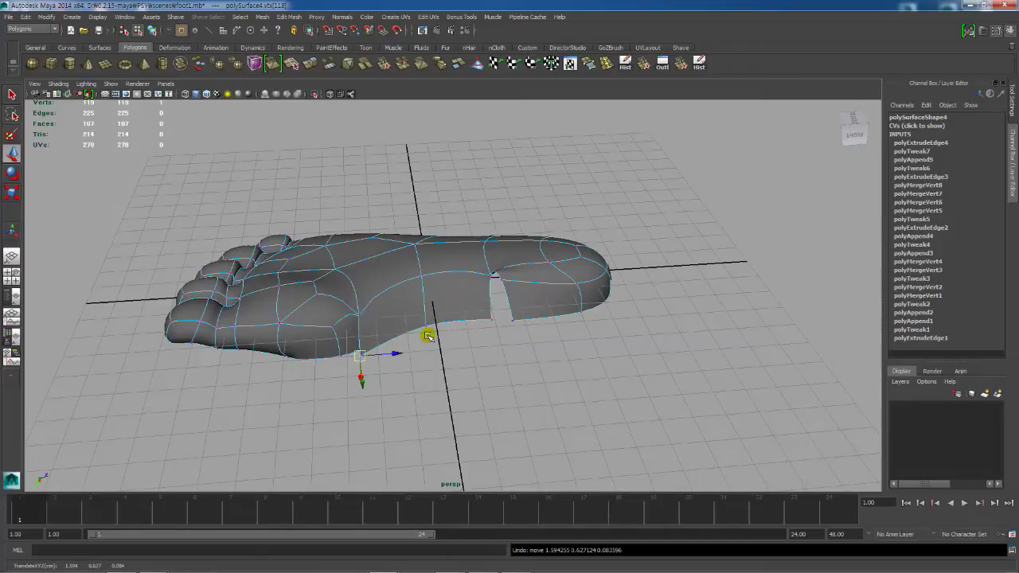
click(387, 370)
alt+drag(403, 369, 398, 267)
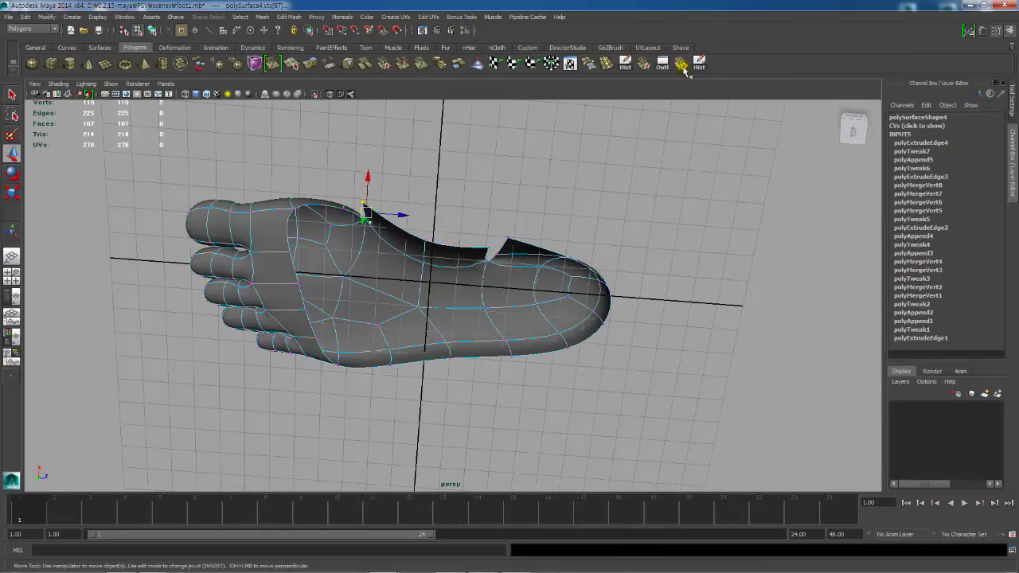
click(682, 67)
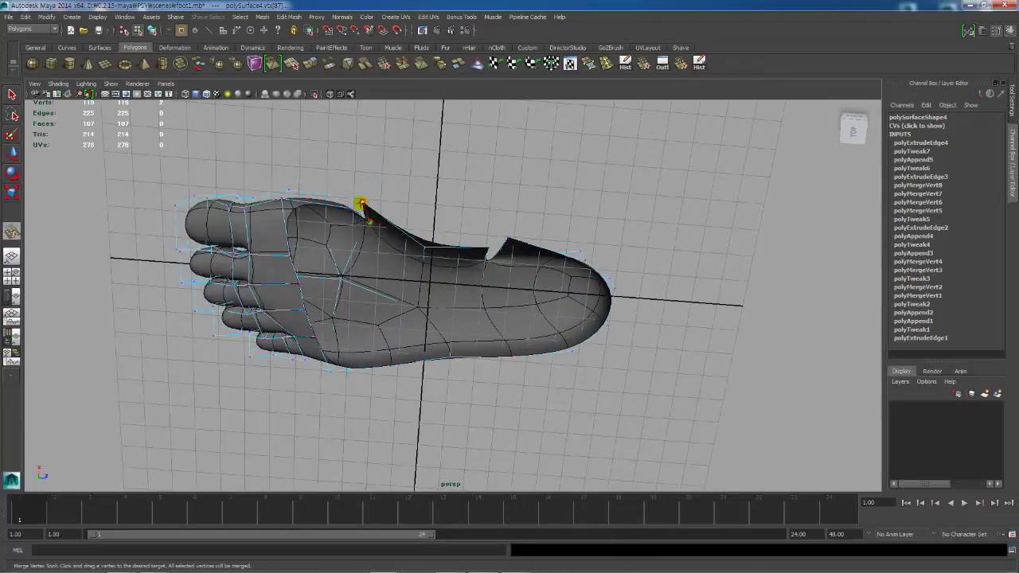
drag(359, 203, 362, 204)
Step: Append a polygon between the arch's side wall and the heel's side wall to close the gap on the inner side
alt+drag(503, 210, 508, 395)
key(F8)
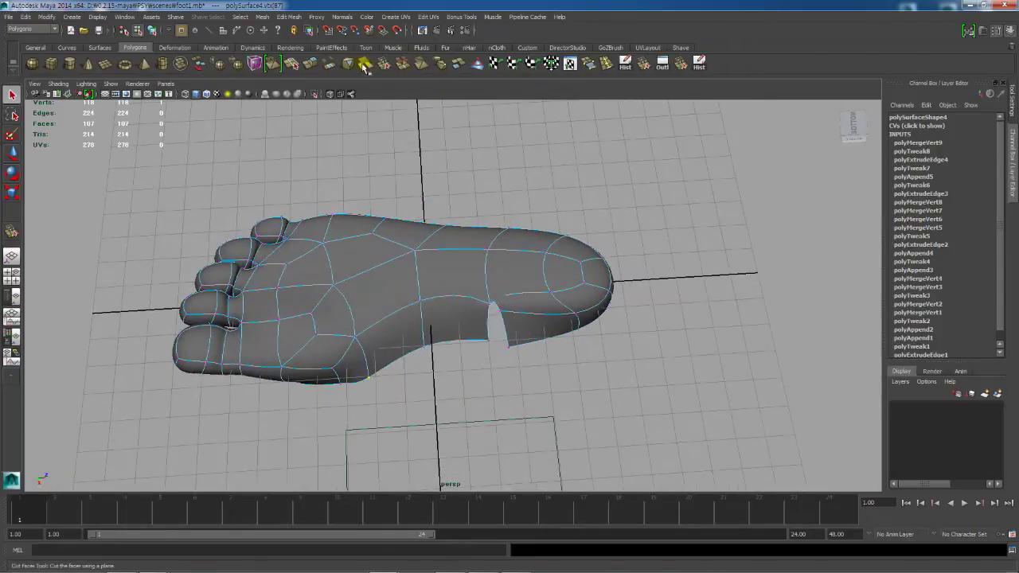
click(586, 67)
click(492, 323)
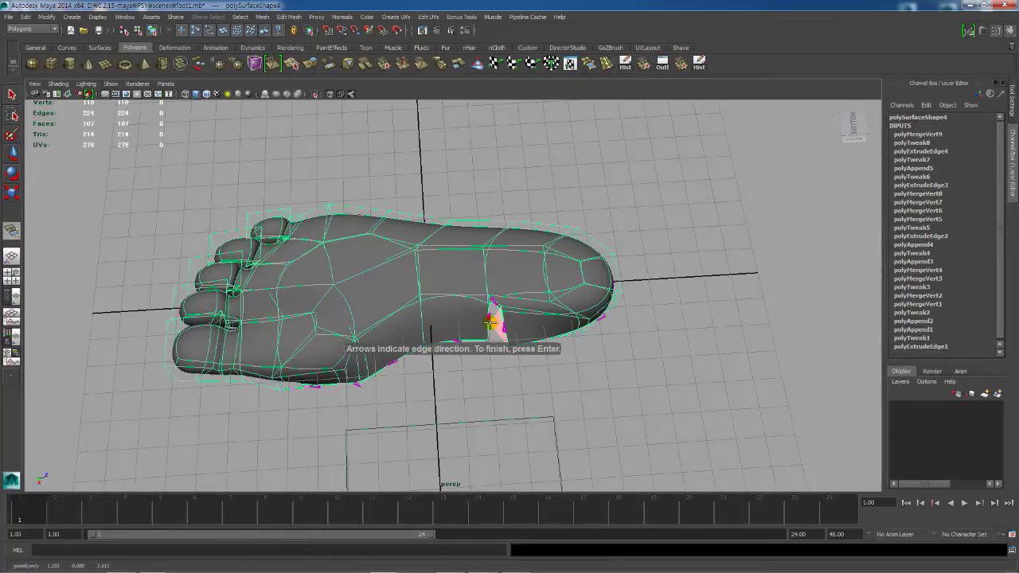
key(ctrl+z)
key(Return)
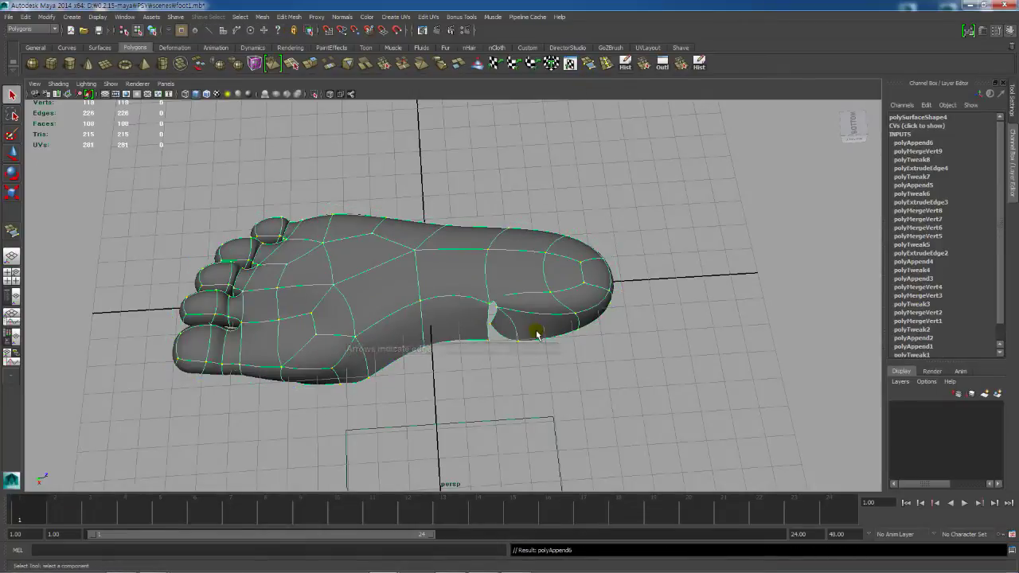
key(y)
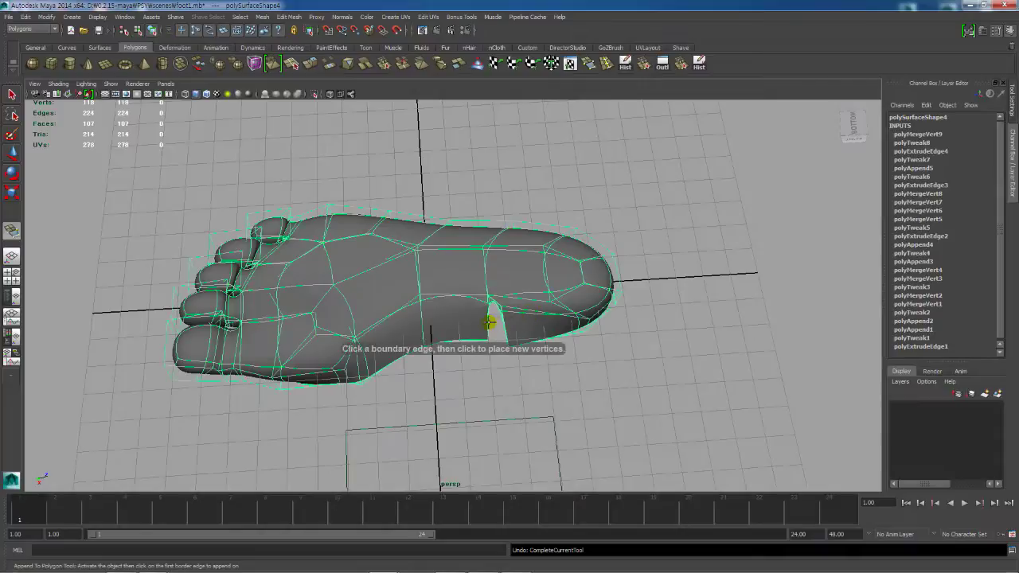
click(494, 322)
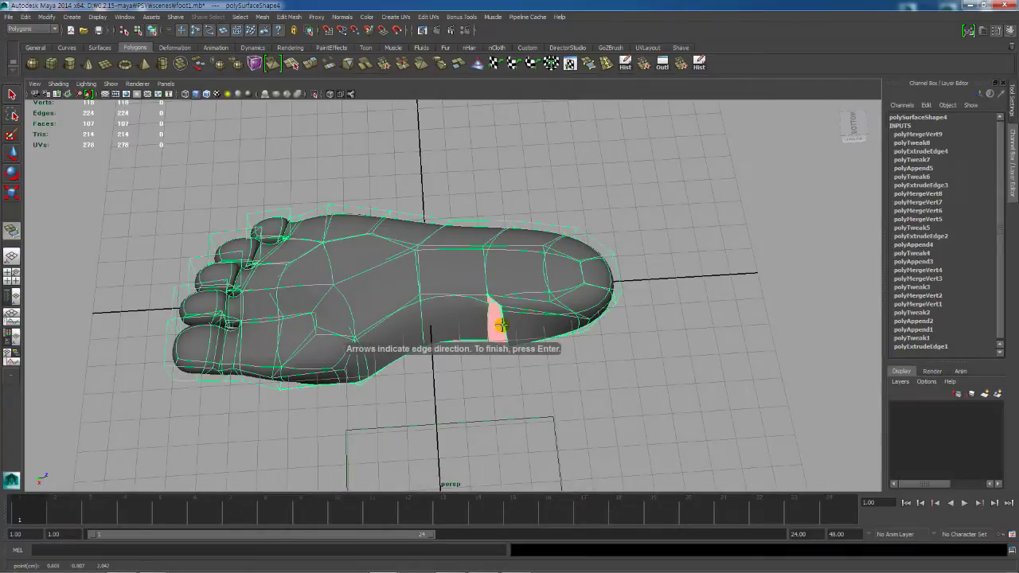
key(Return)
Step: Check the closed side wall from around the foot and save the scene
alt+drag(596, 330, 426, 320)
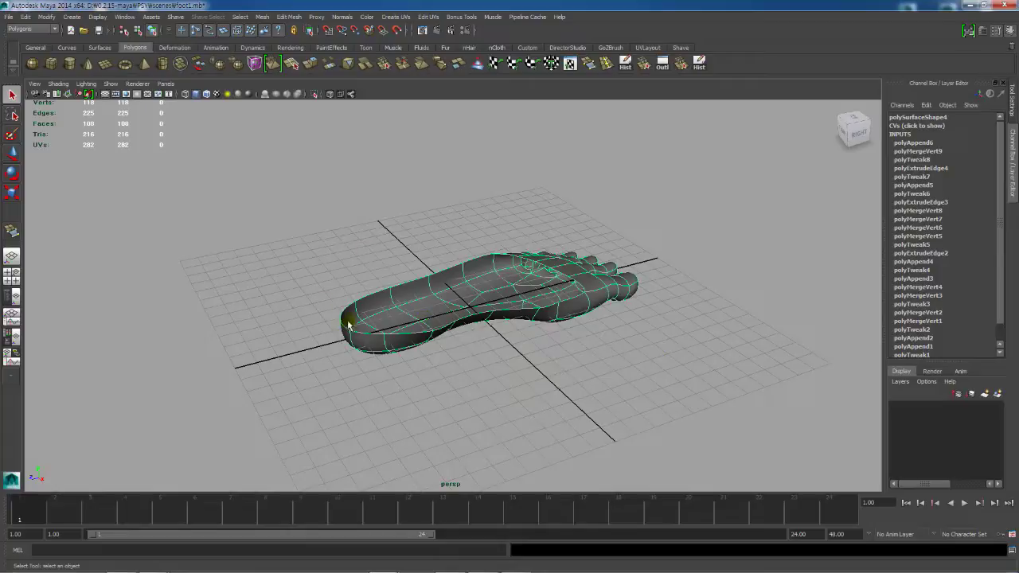
alt+drag(348, 324, 363, 275)
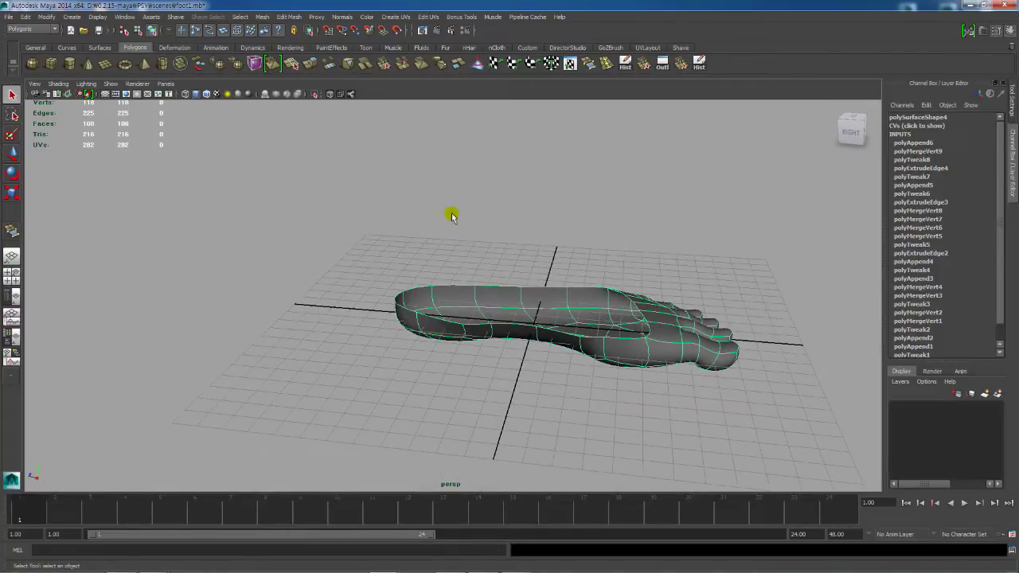
alt+drag(550, 292, 562, 276)
key(ctrl+s)
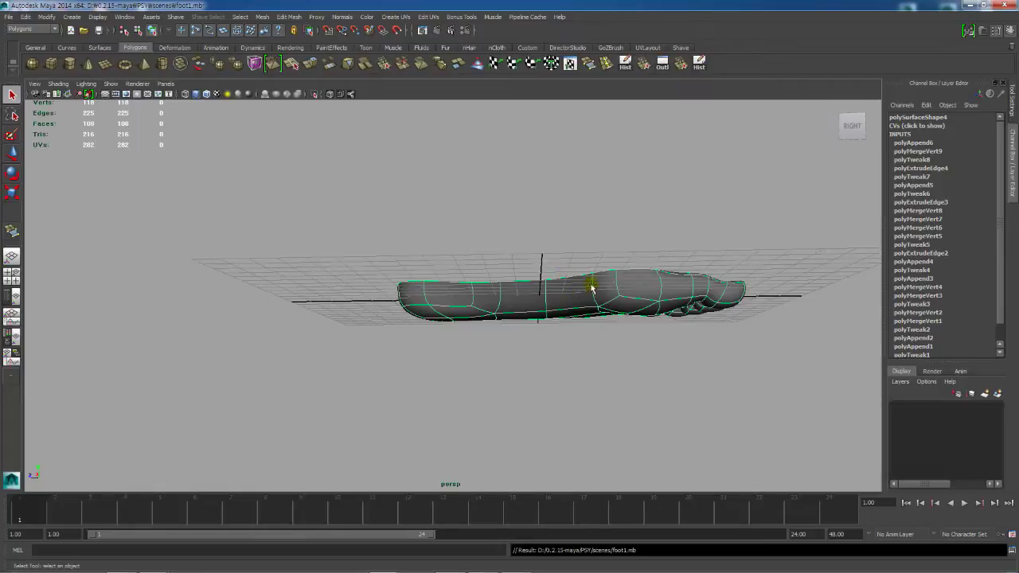
Step: Move the vertex pairs along the heel's inner side slightly outward to round the heel's outline
key(F8)
alt+drag(645, 320, 633, 367)
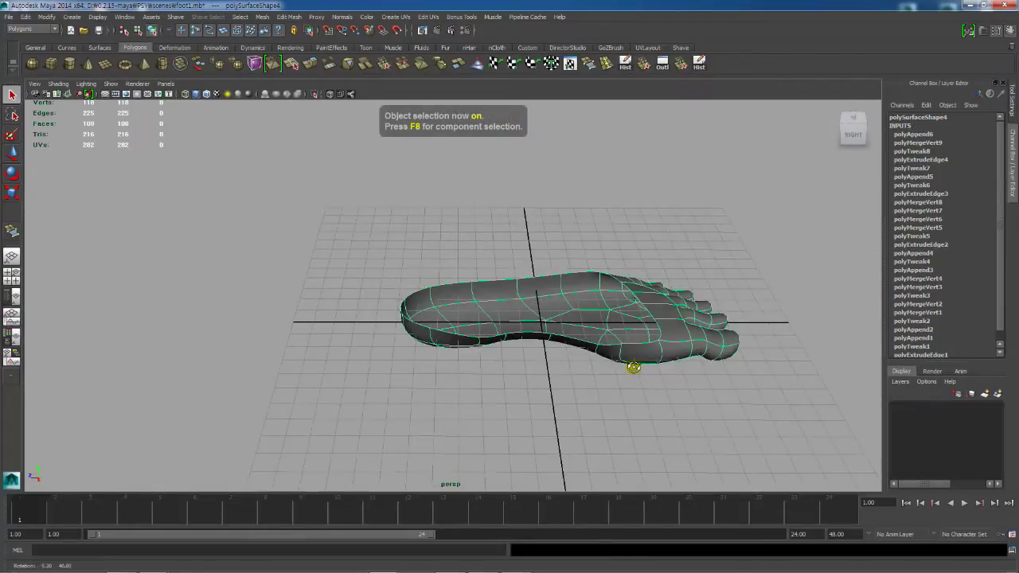
alt+drag(541, 282, 542, 353)
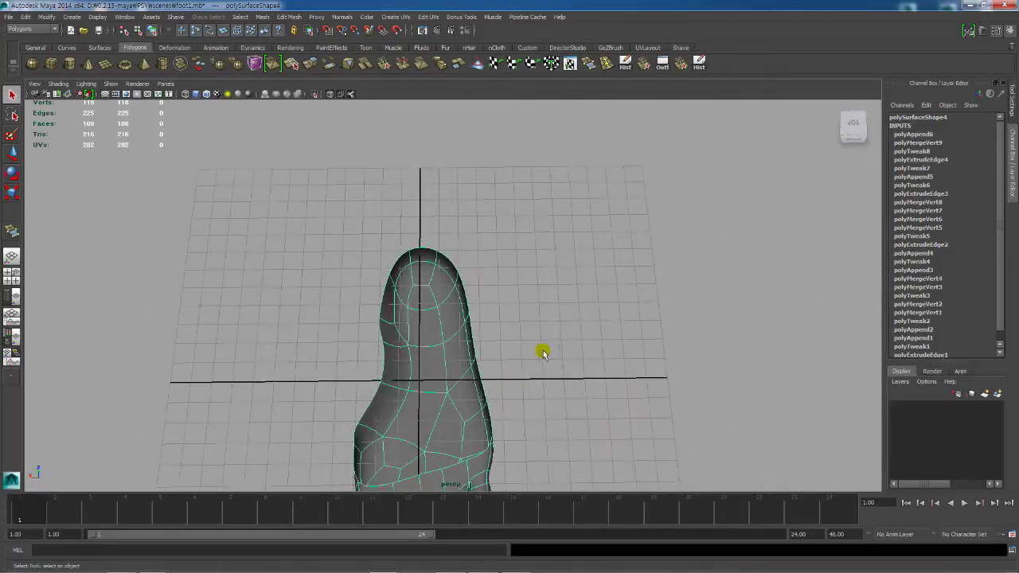
right_drag(405, 316, 373, 312)
click(394, 300)
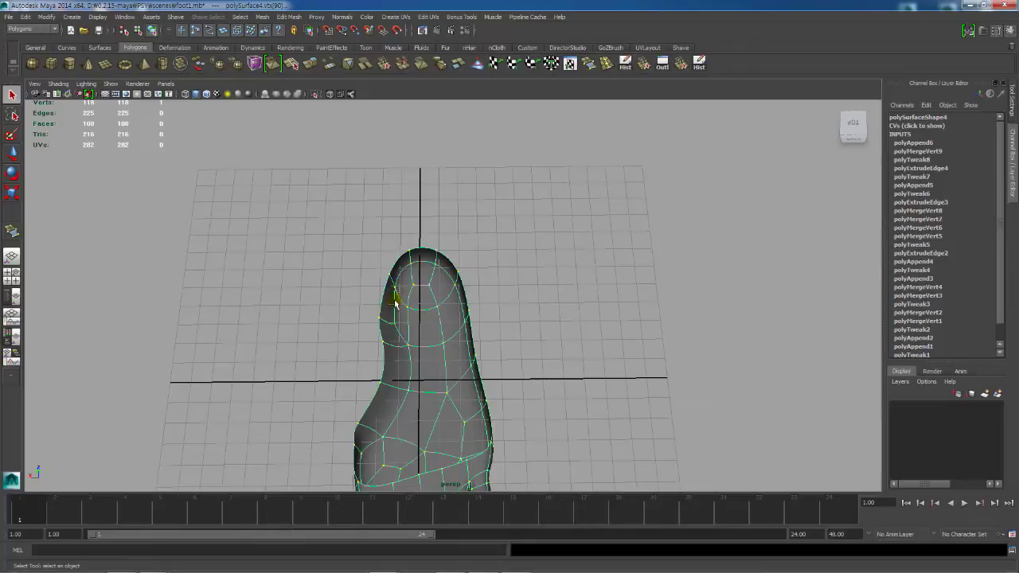
key(w)
drag(357, 308, 355, 308)
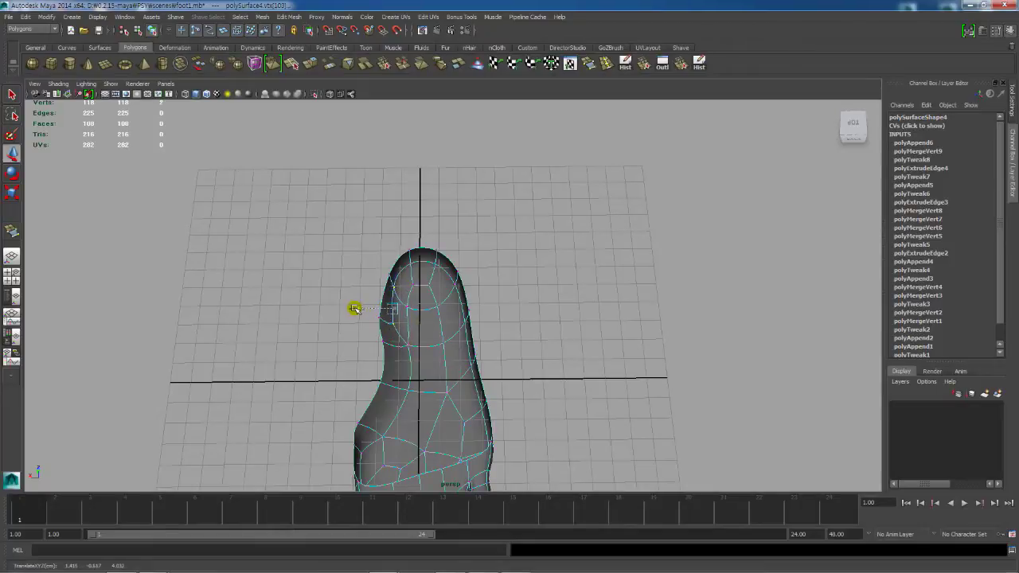
alt+drag(410, 334, 424, 295)
drag(357, 251, 353, 250)
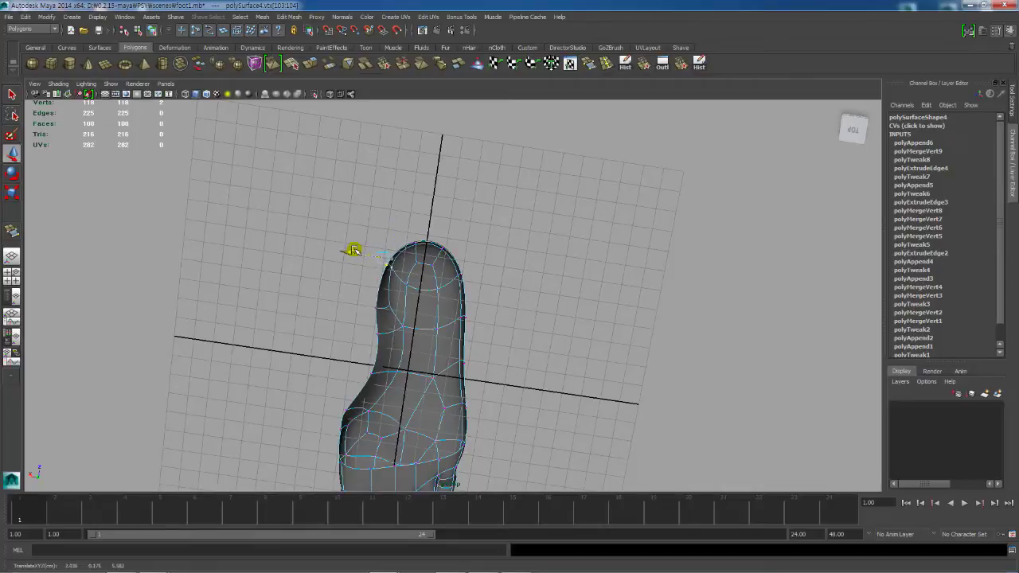
alt+drag(391, 305, 517, 341)
Step: Return to object selection and delete the foot mesh's construction history
click(593, 308)
key(F8)
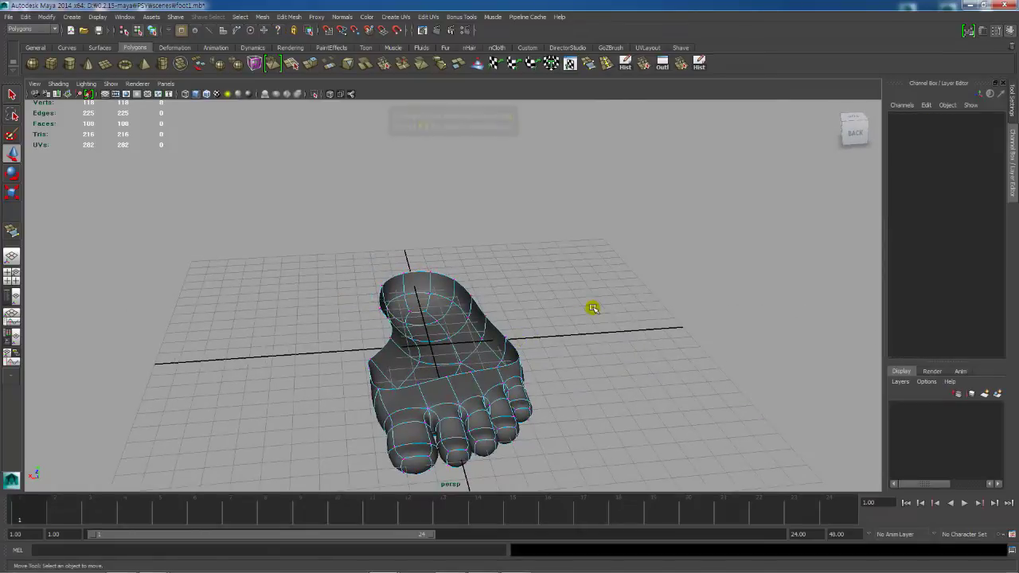
key(F8)
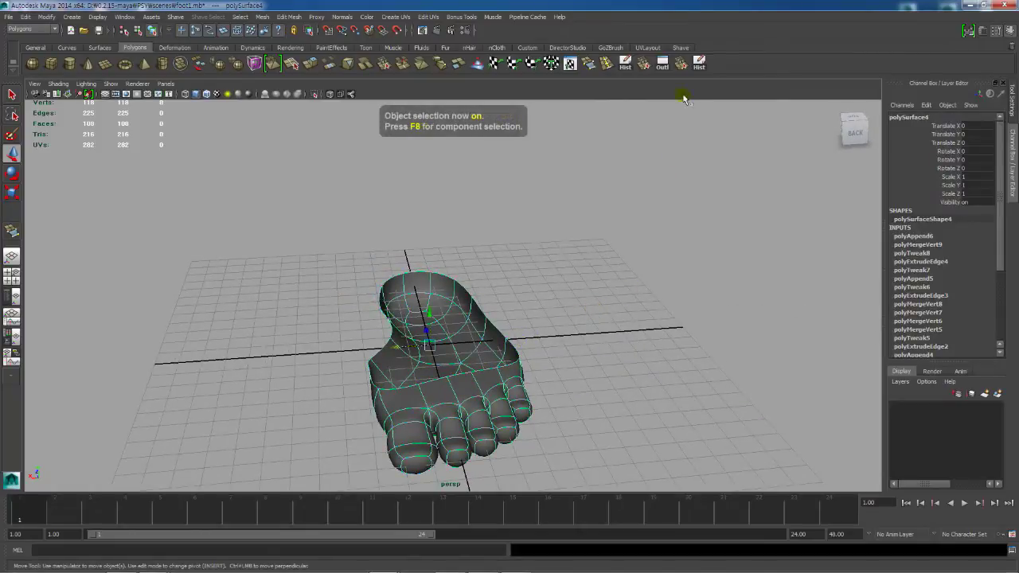
click(699, 63)
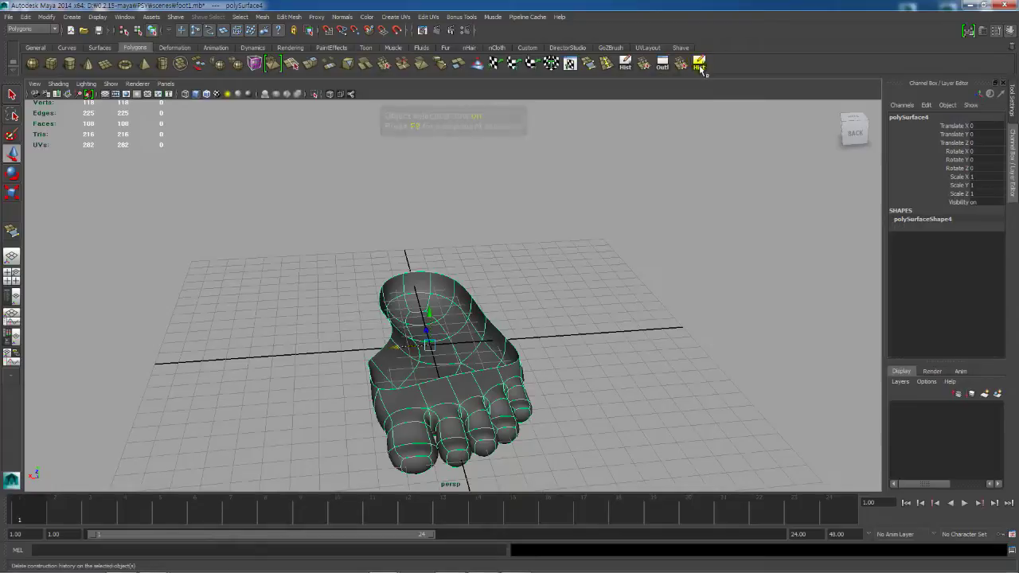
scroll(540, 297, down, 3)
alt+drag(539, 297, 414, 339)
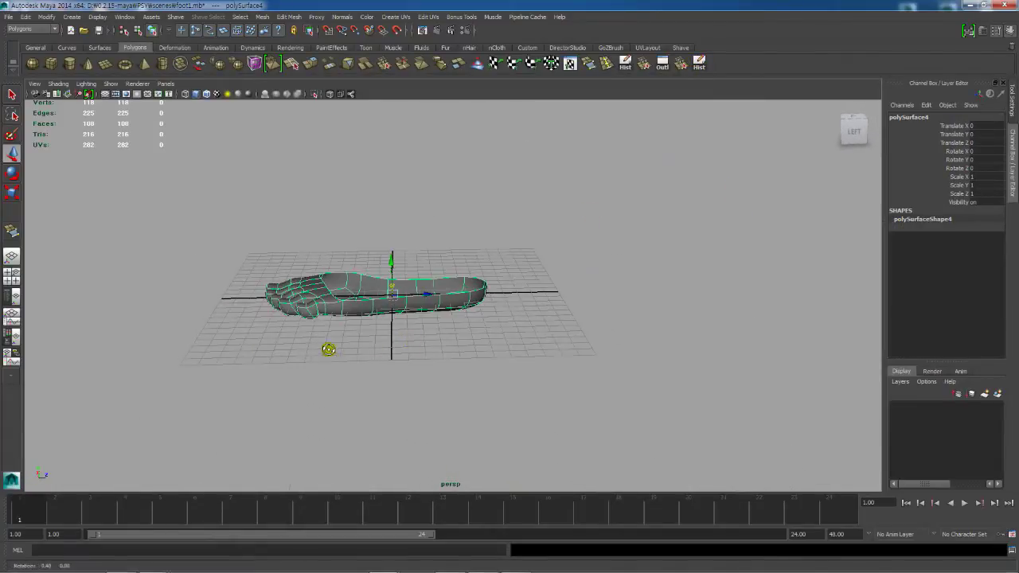
alt+drag(329, 348, 444, 404)
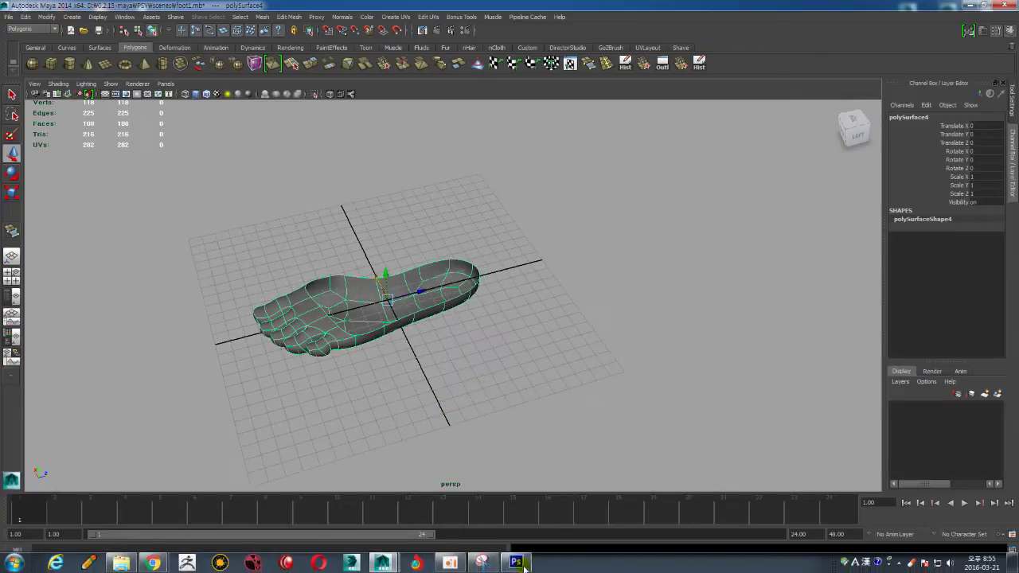
click(460, 566)
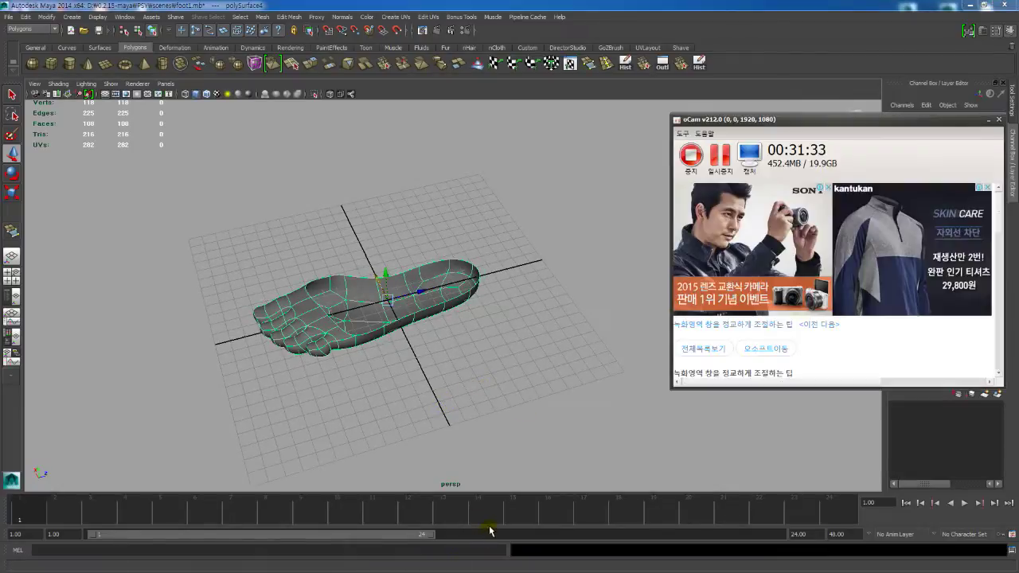
click(720, 155)
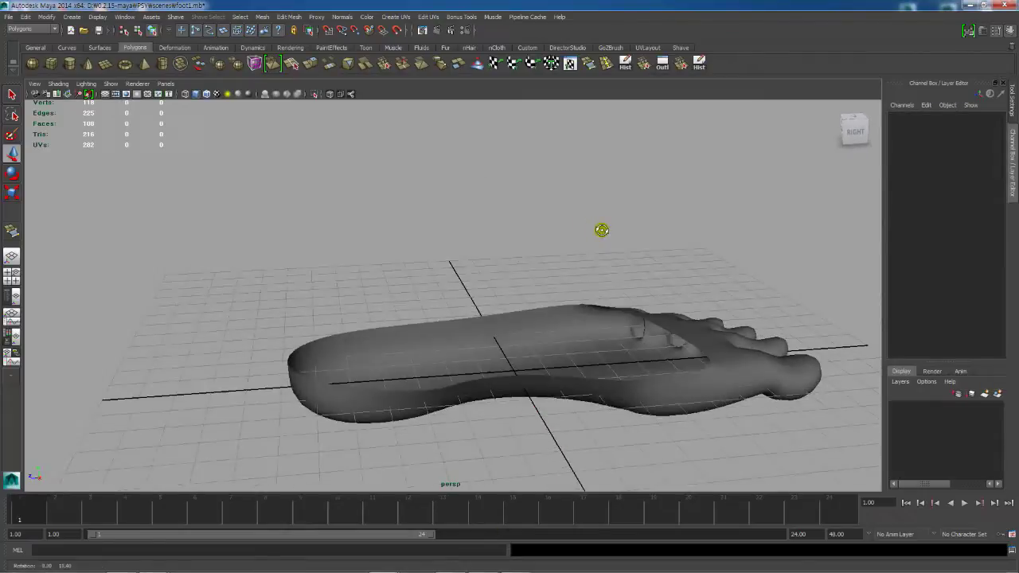
Step: Select the foot mesh, switch to the four-view layout and frame the whole foot in the side view
click(436, 405)
alt+drag(421, 406, 449, 359)
key(space)
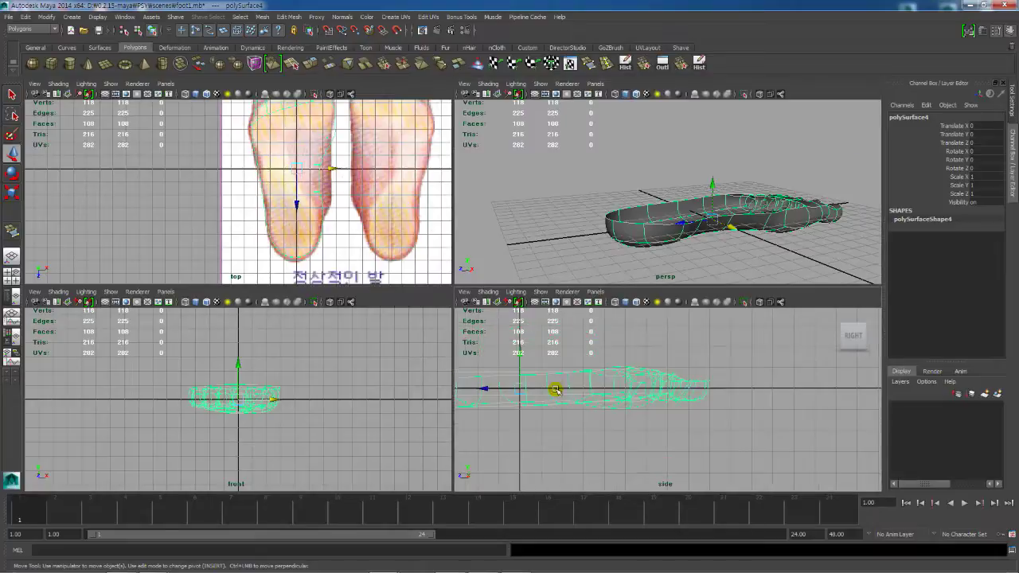
alt+middle_drag(556, 389, 715, 424)
alt+right_drag(757, 409, 687, 409)
mouse_move(676, 221)
alt+mouse_down()
mouse_move(685, 241)
mouse_move(679, 218)
alt+mouse_up()
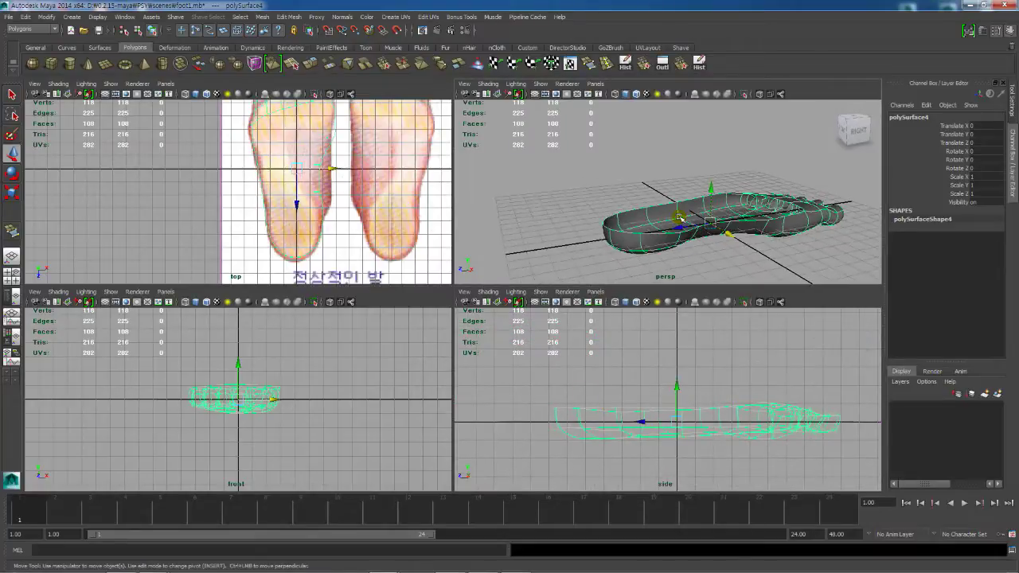
mouse_move(193, 569)
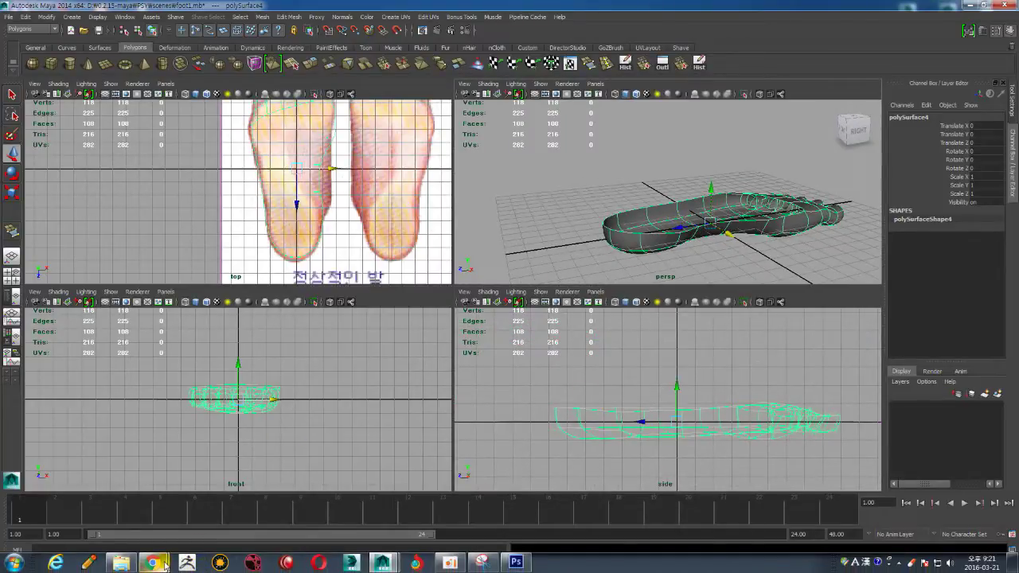
alt+right_drag(673, 355, 531, 314)
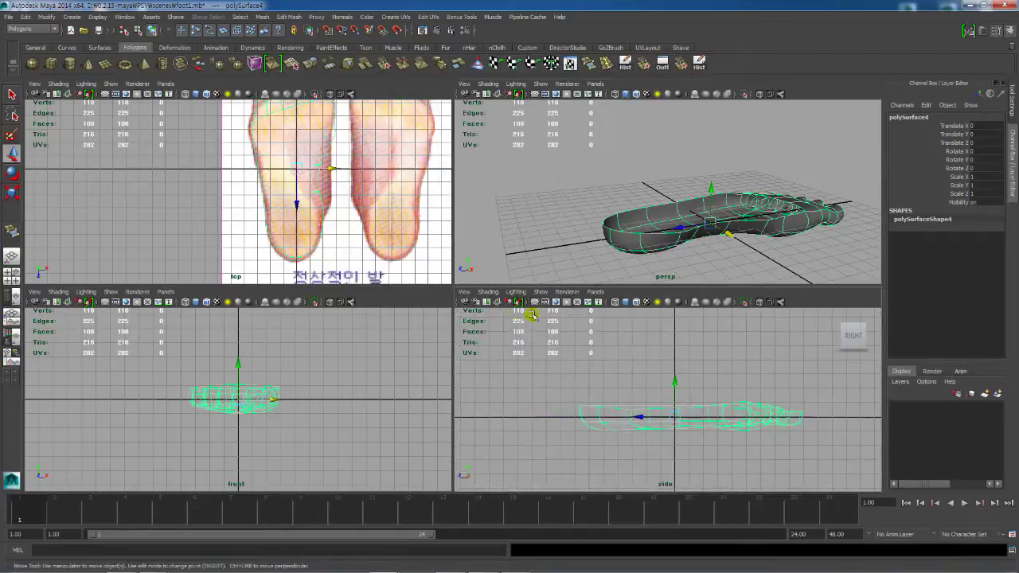
Step: Load foot_side1.jpg from D:\0.2.15-maya\PSY\sourceimages as the image plane of the side view
click(497, 303)
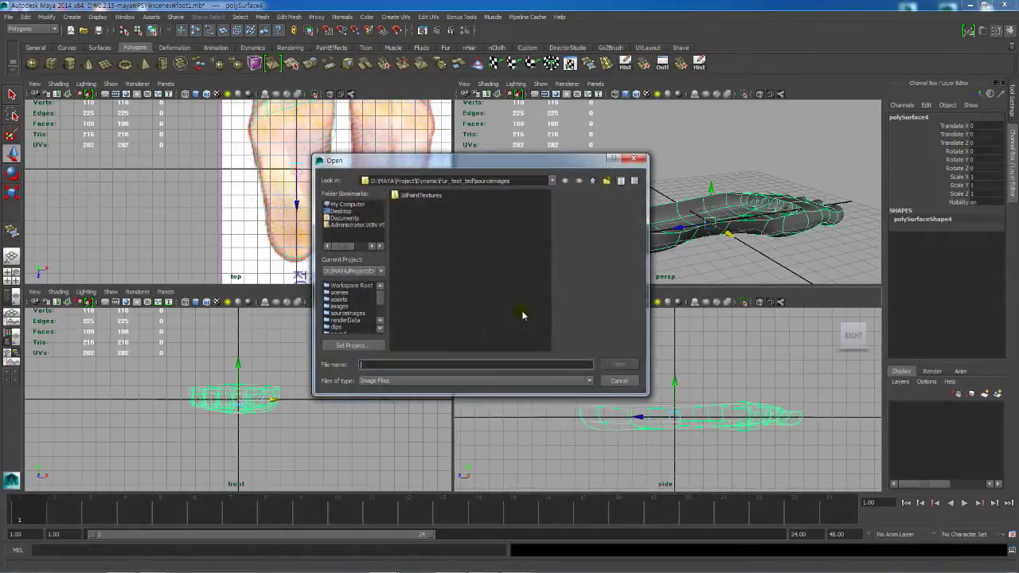
click(350, 204)
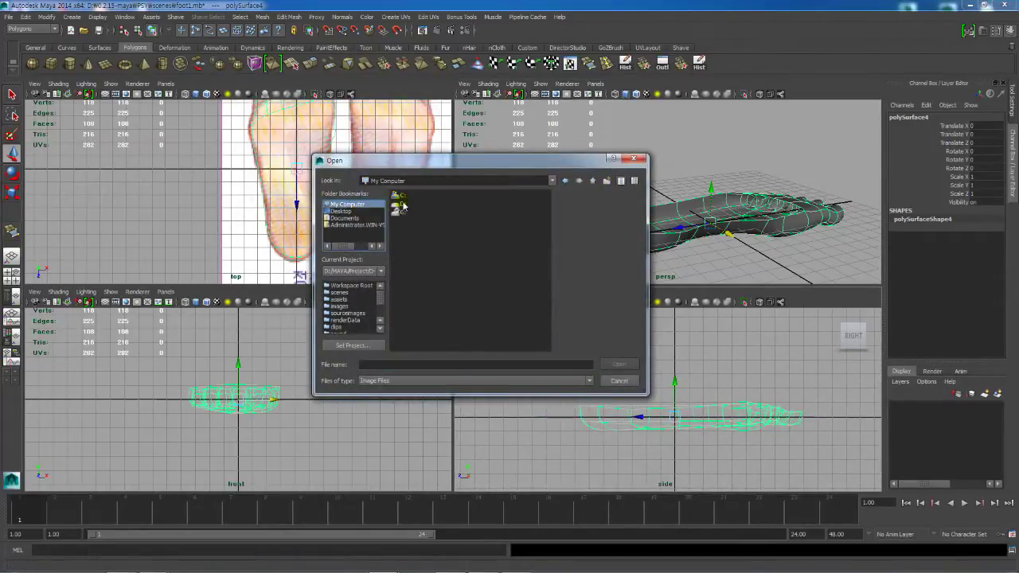
double_click(402, 205)
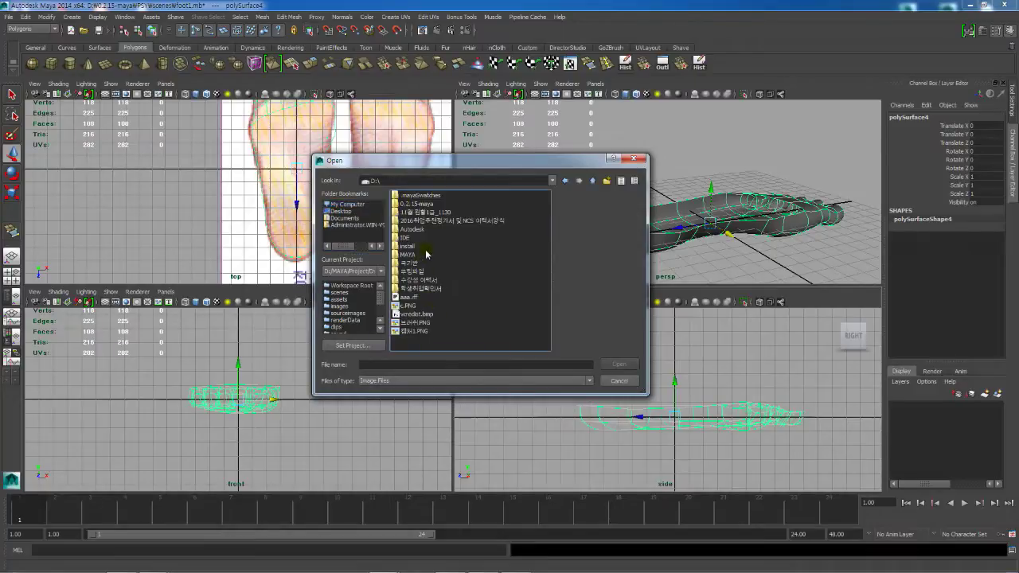
double_click(413, 205)
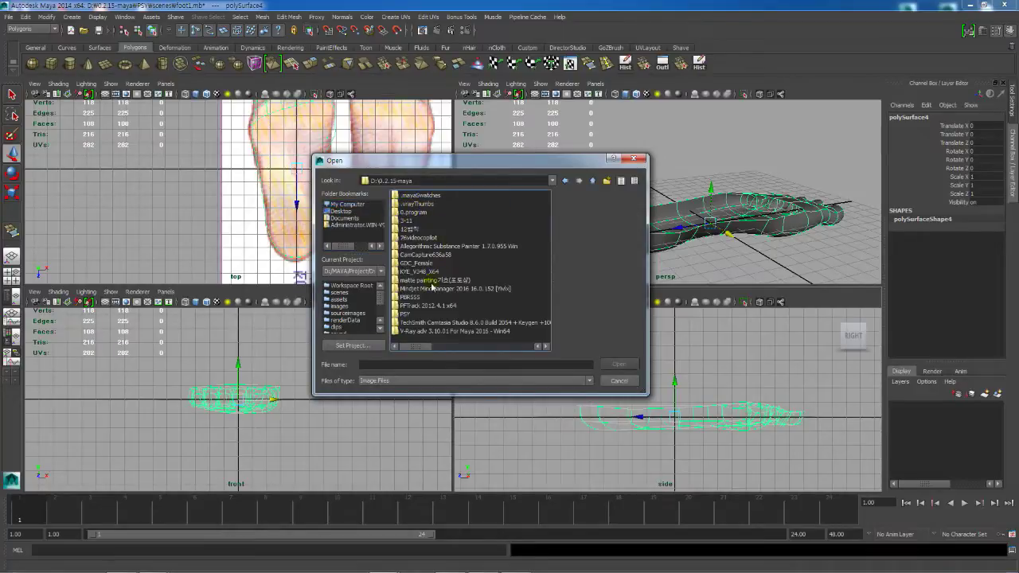
double_click(408, 315)
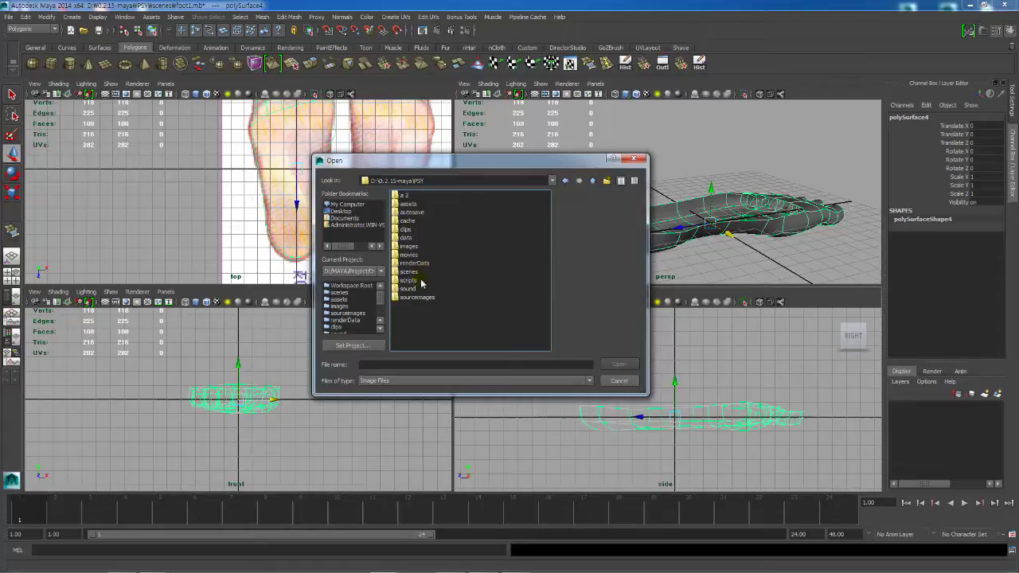
double_click(414, 298)
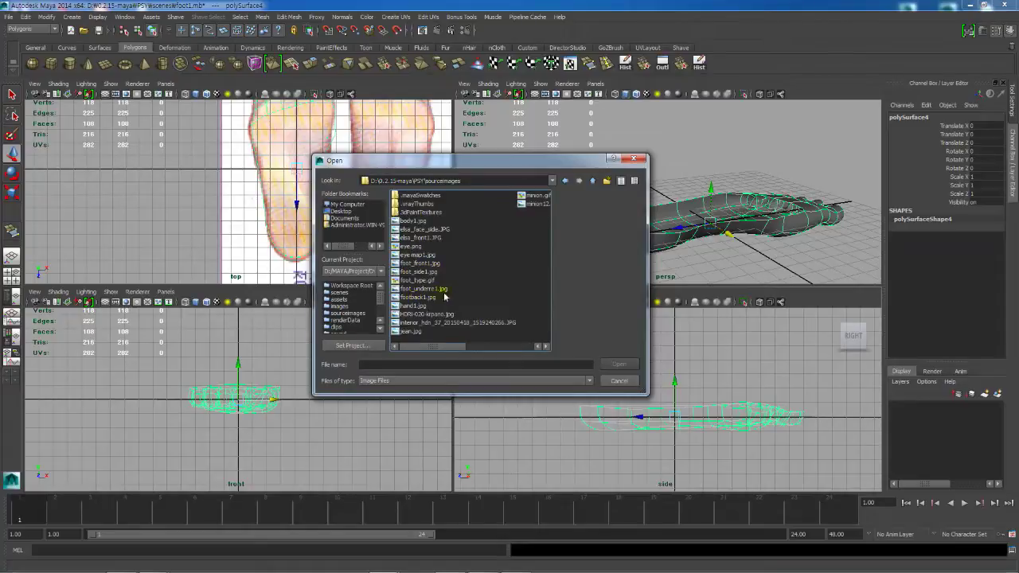
click(426, 229)
click(420, 238)
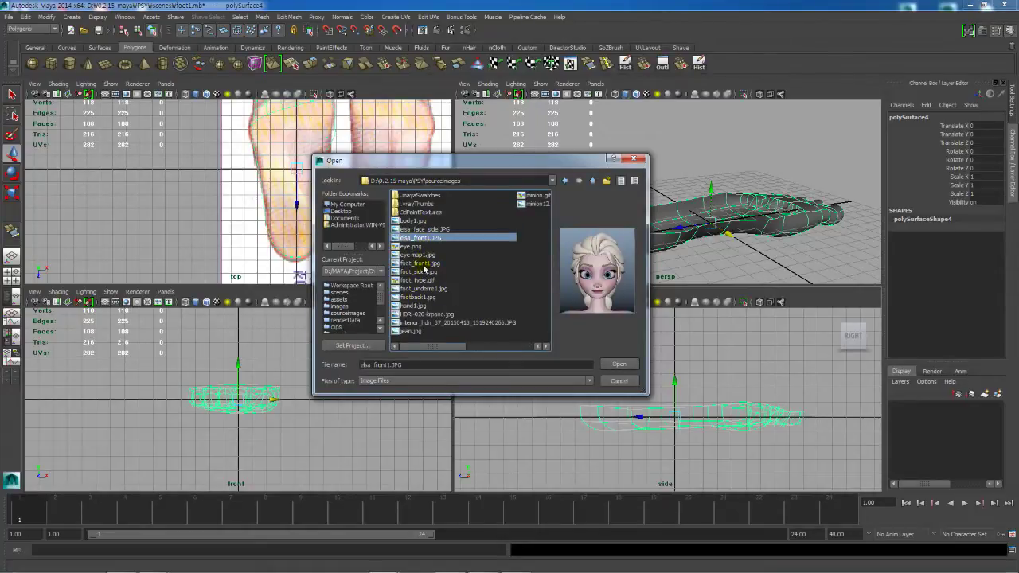
click(422, 271)
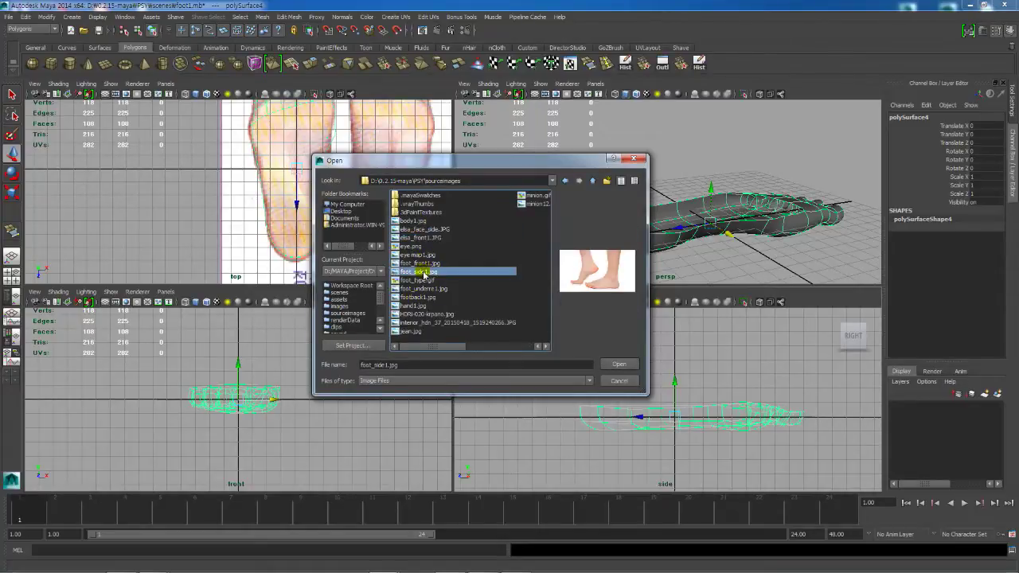
click(611, 364)
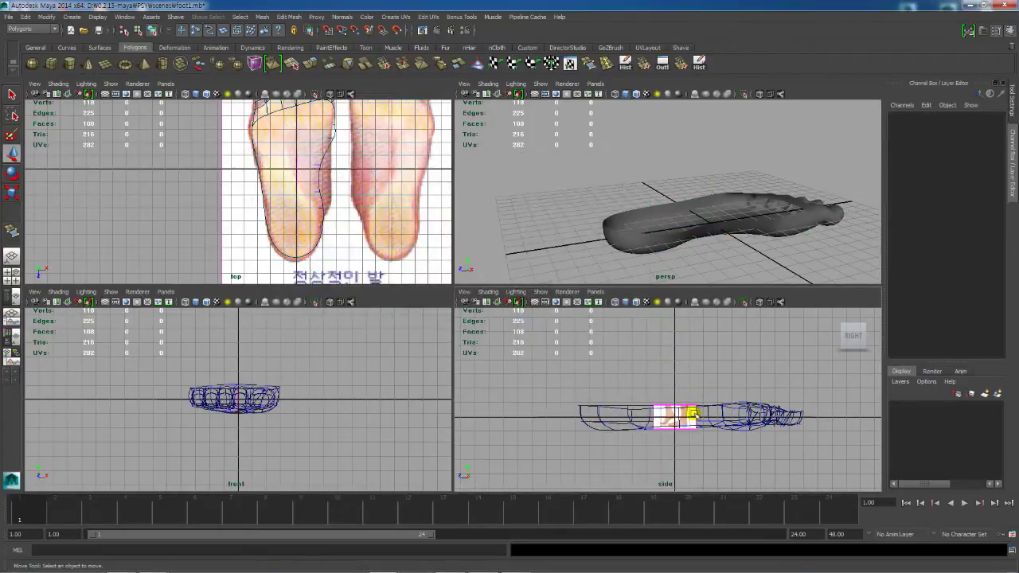
Step: Exclude surface objects from picking and select the foot reference image plane in the side view
click(693, 413)
alt+right_drag(679, 418, 717, 439)
alt+middle_drag(717, 439, 684, 379)
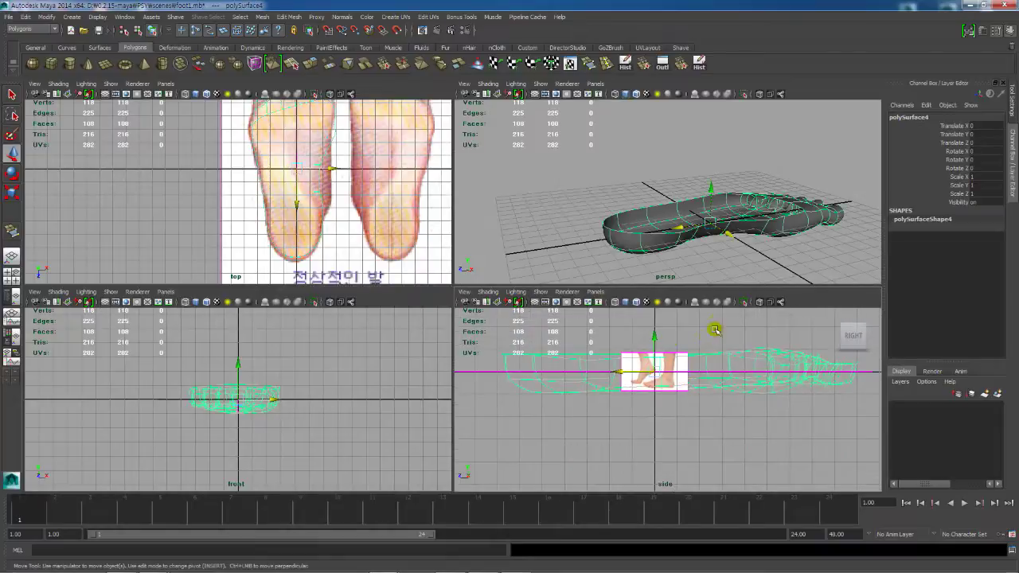
click(717, 325)
alt+right_drag(569, 343, 605, 358)
click(607, 351)
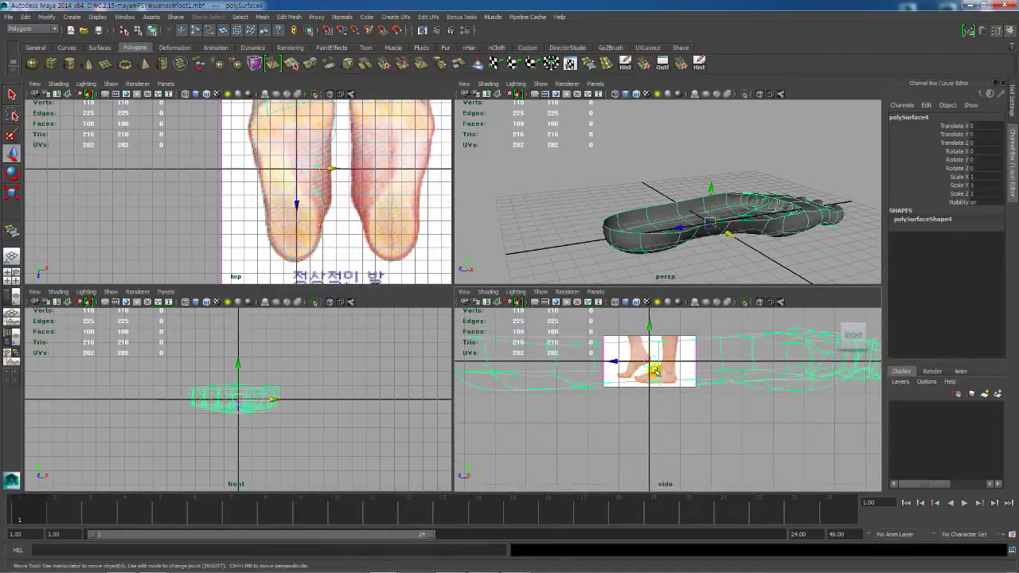
click(608, 344)
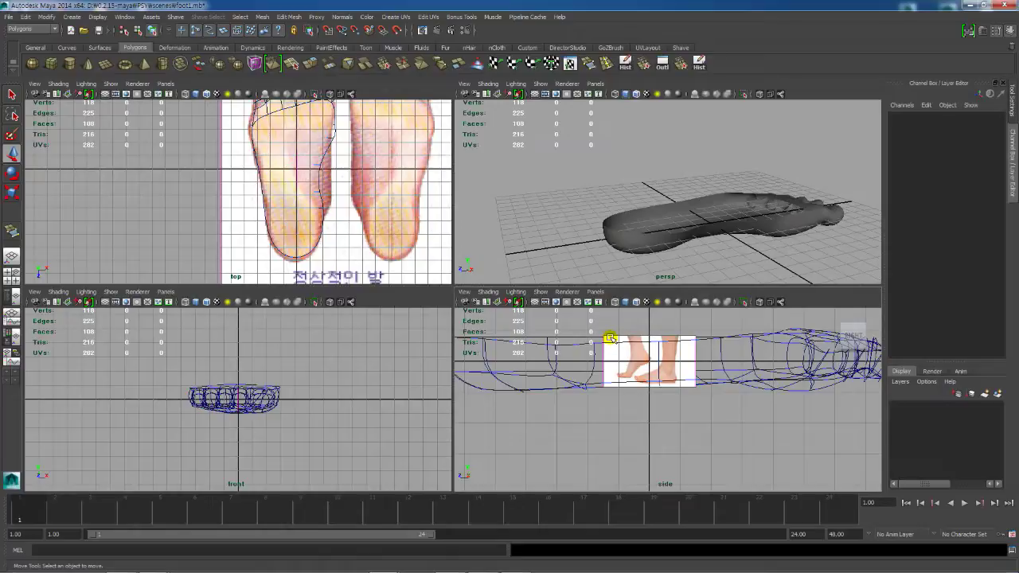
click(610, 338)
alt+middle_drag(707, 421, 705, 456)
click(726, 450)
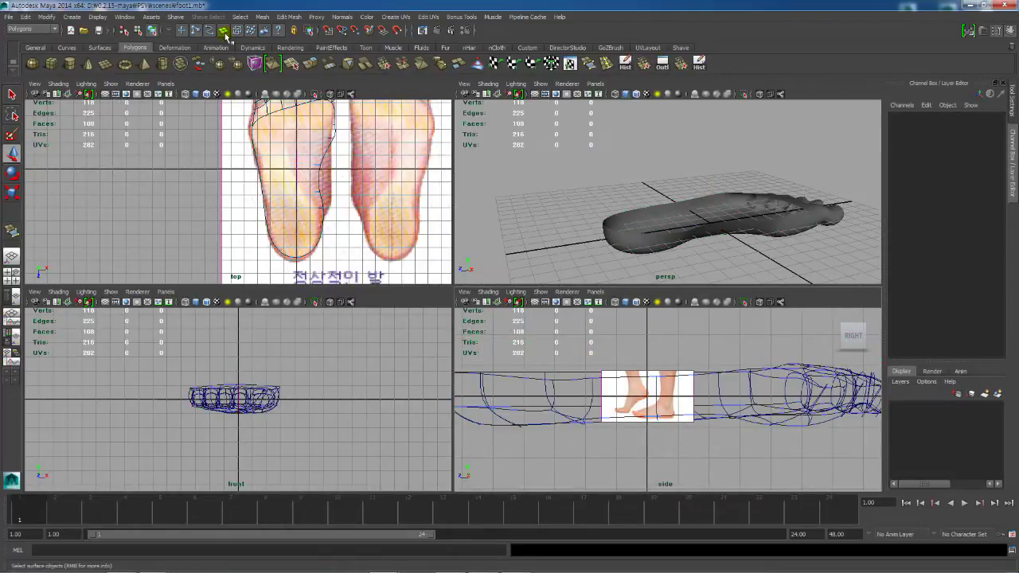
click(745, 302)
alt+right_drag(759, 404, 618, 408)
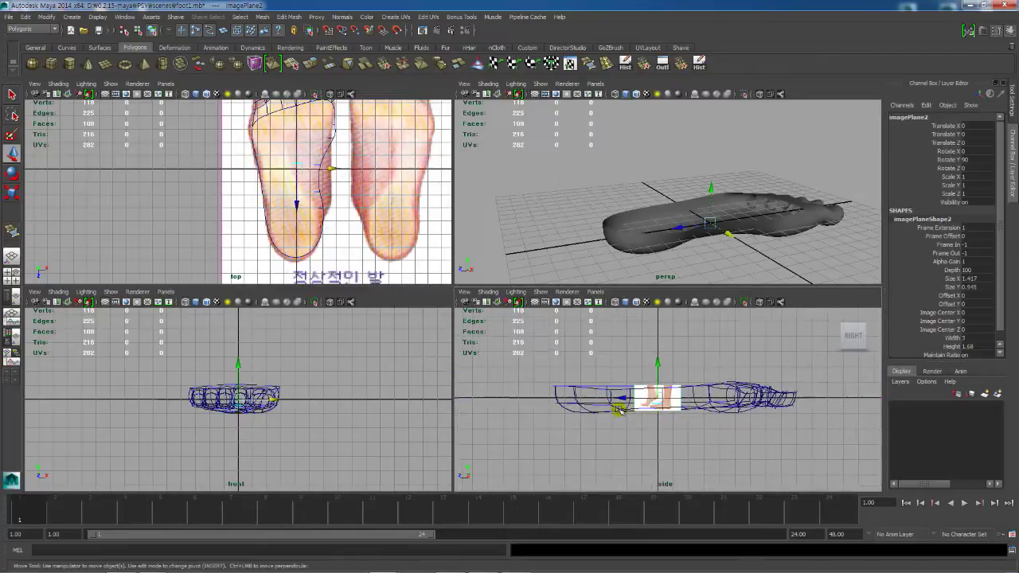
Step: Scale the side reference image uniformly to about 7.033 and raise it to about 4.877 in Y
key(r)
drag(659, 399, 808, 358)
key(w)
drag(658, 352, 658, 289)
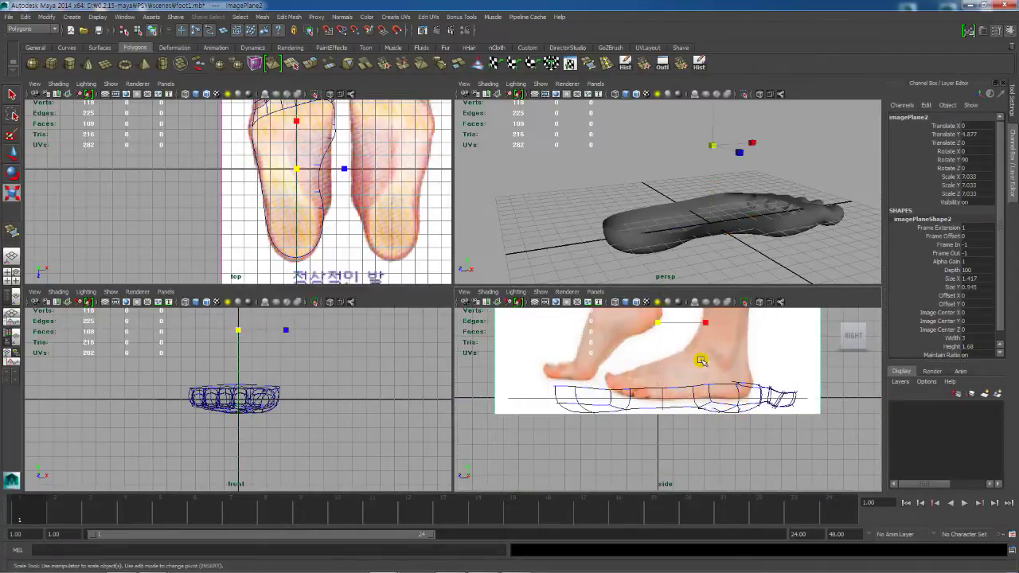
Step: Flip the side reference image horizontally, then enlarge and shift it until the standing foot lines up with the foot mesh
drag(701, 323, 592, 323)
key(w)
drag(684, 334, 697, 362)
key(r)
key(w)
key(r)
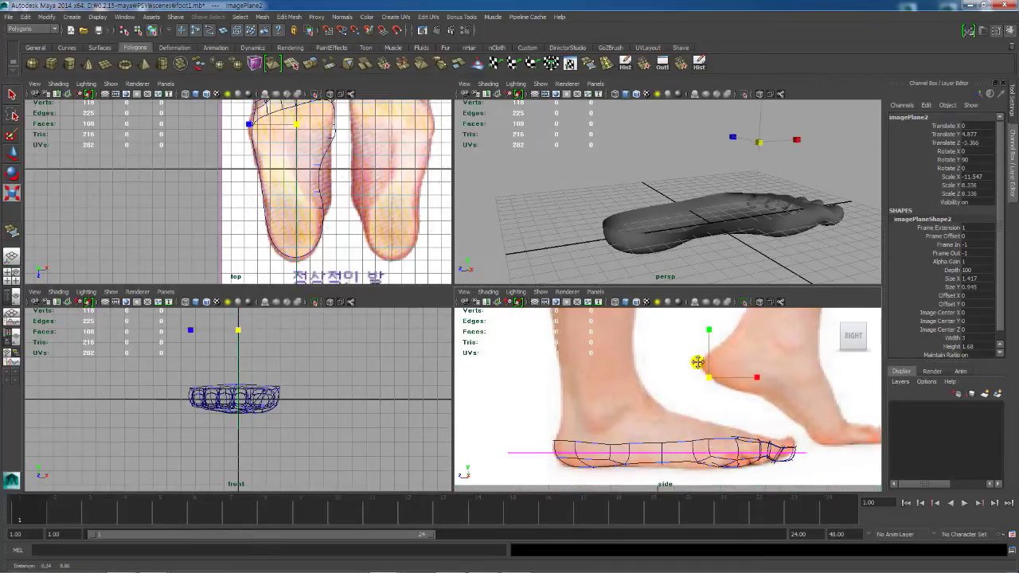
alt+middle_drag(697, 363, 662, 369)
click(667, 240)
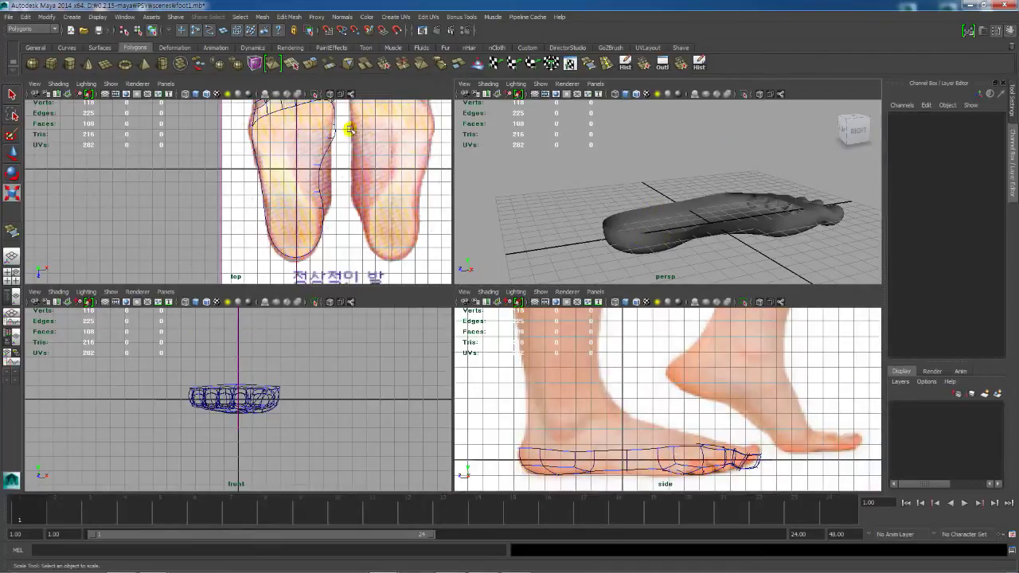
Step: Extrude the three border edges at the back of the heel rim and move them up along the reference heel
click(660, 205)
alt+drag(657, 243, 646, 243)
alt+right_drag(632, 393, 620, 375)
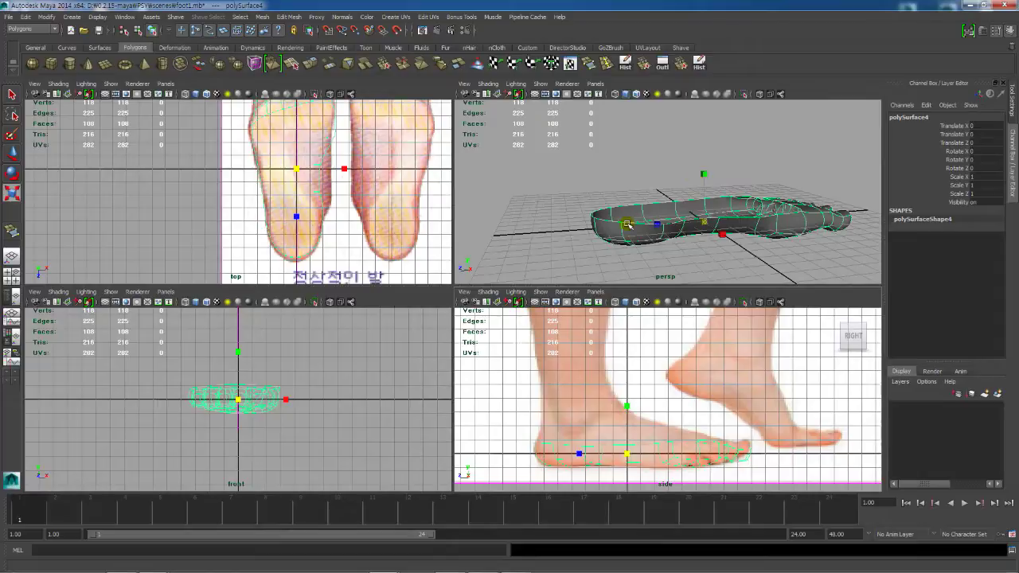
right_drag(624, 222, 625, 200)
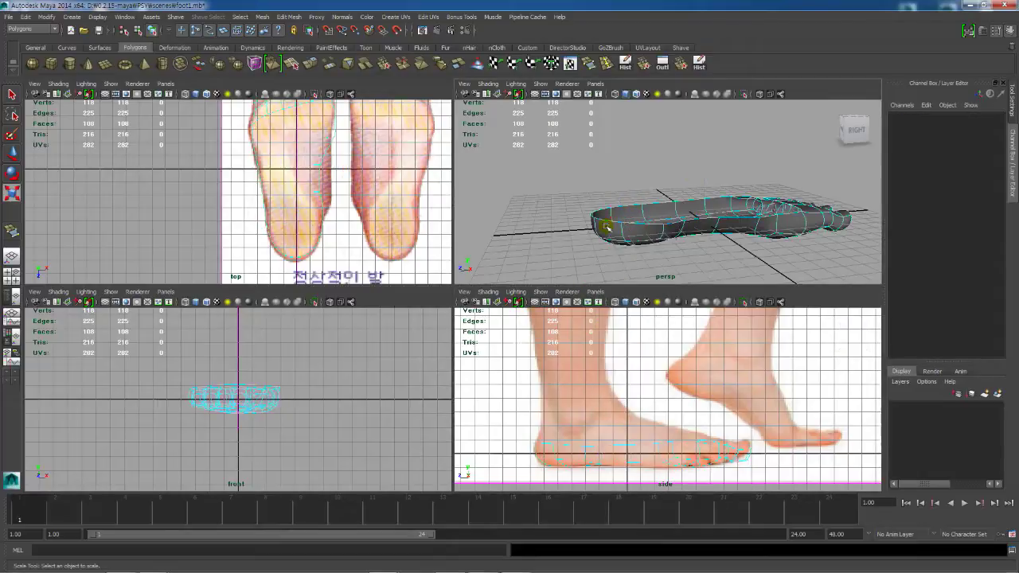
alt+drag(602, 223, 654, 235)
click(647, 249)
shift+click(675, 253)
shift+click(684, 251)
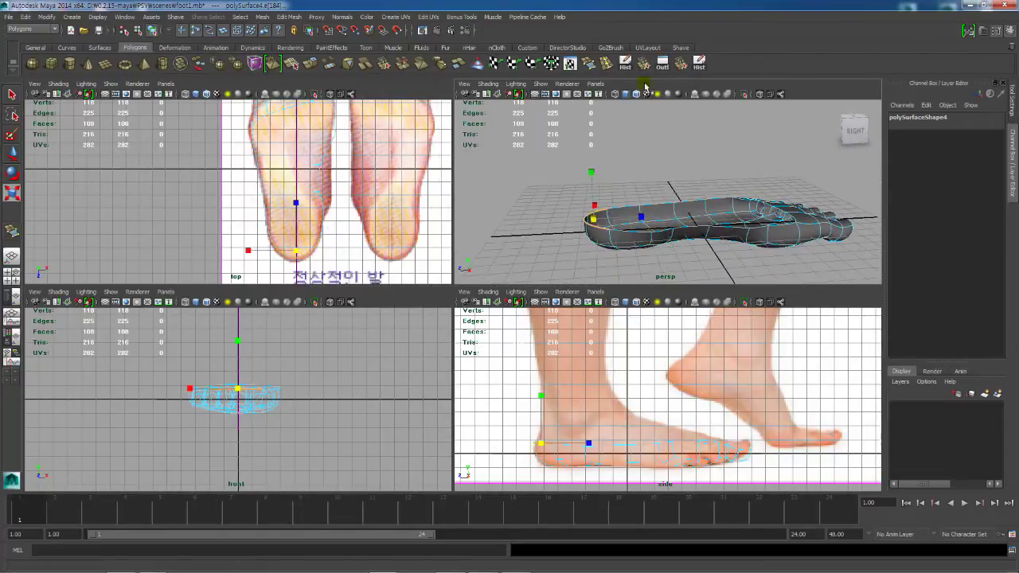
click(311, 63)
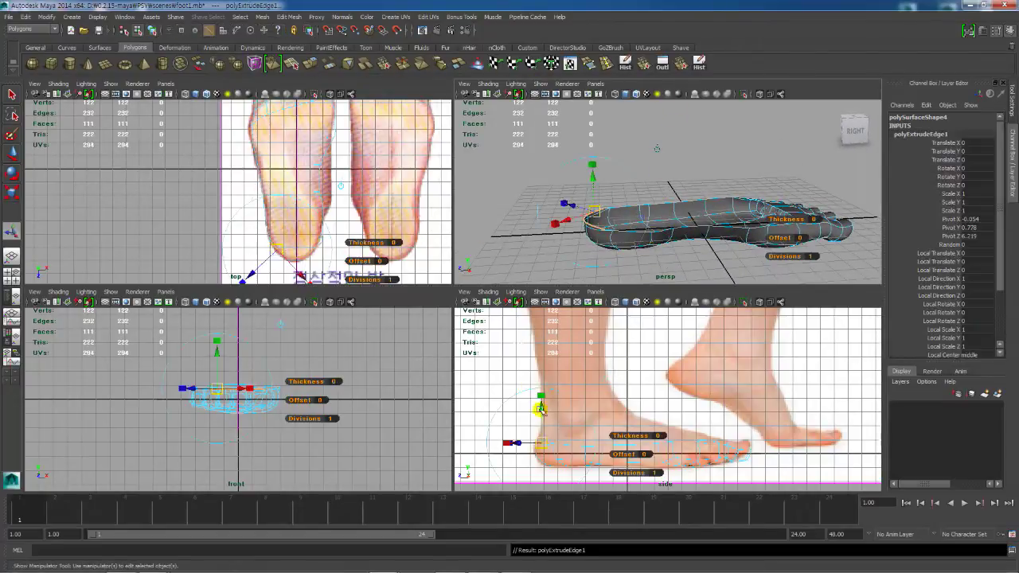
key(w)
drag(541, 445, 549, 417)
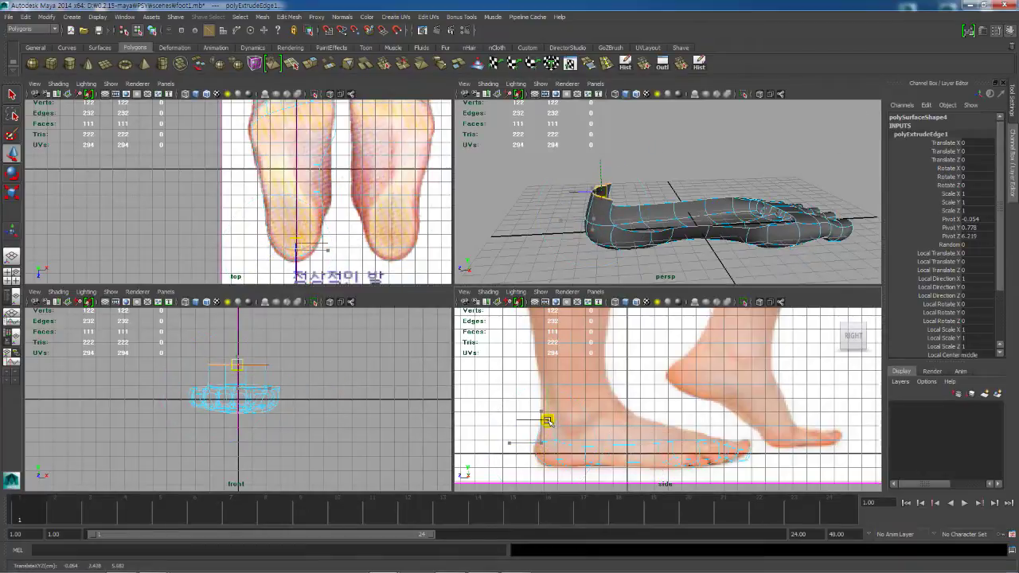
Step: Extrude the same heel edges a second time and raise them along the back of the reference ankle
alt+right_drag(741, 185, 706, 180)
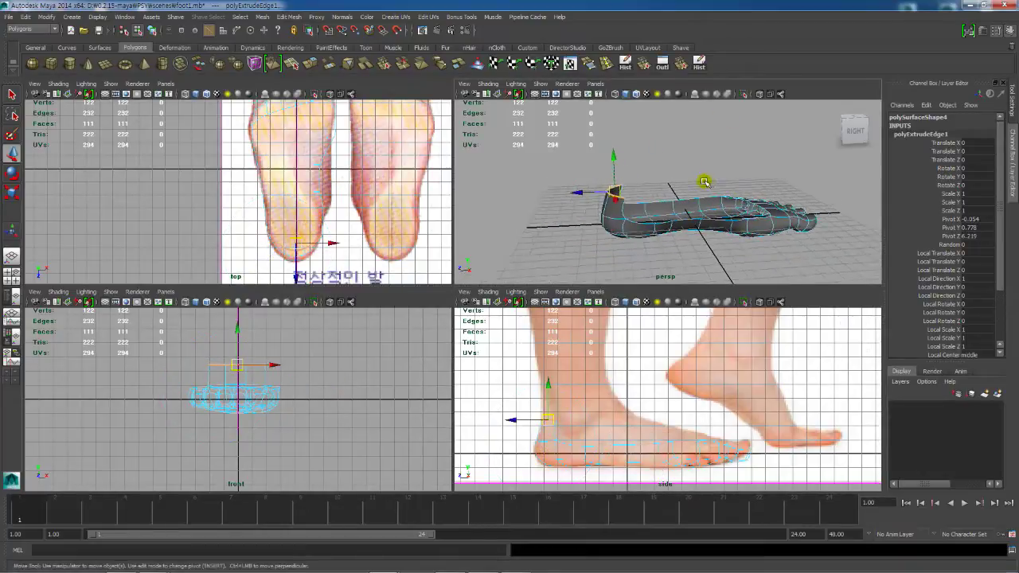
alt+middle_drag(705, 180, 717, 196)
click(311, 64)
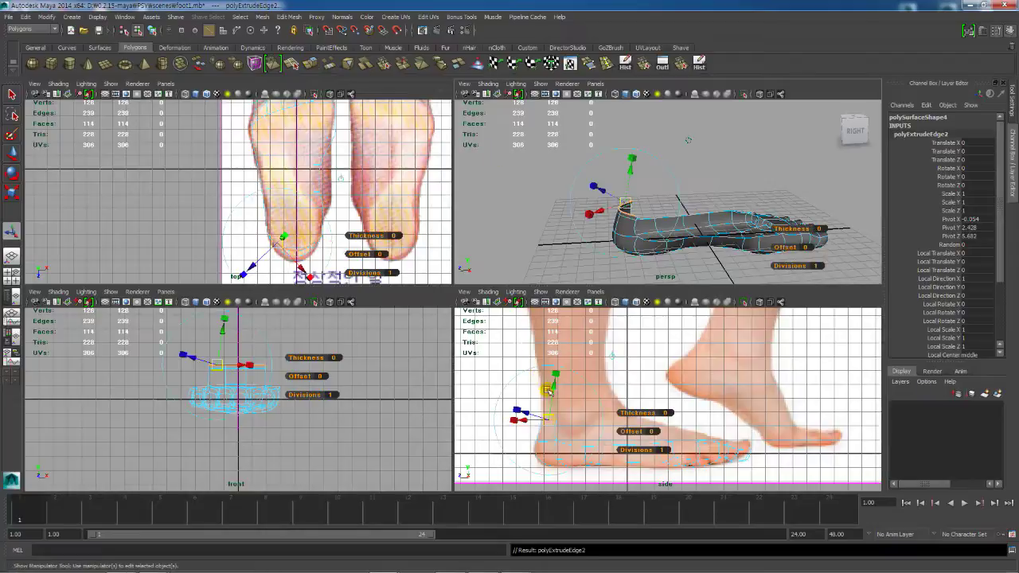
key(w)
drag(548, 418, 547, 383)
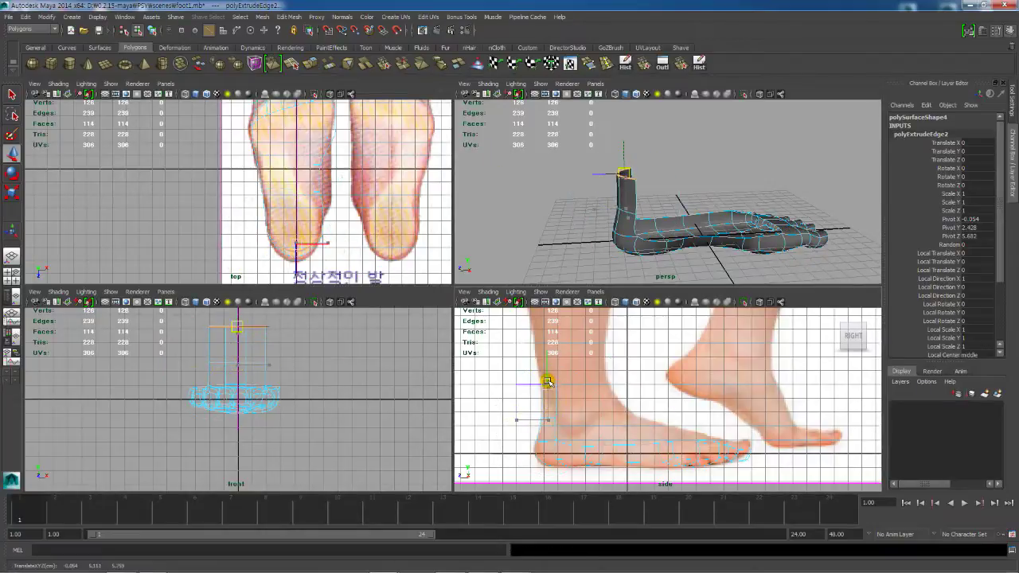
Step: Check the extruded heel strip from several angles and against the side reference, and save the scene
alt+middle_drag(699, 365, 681, 366)
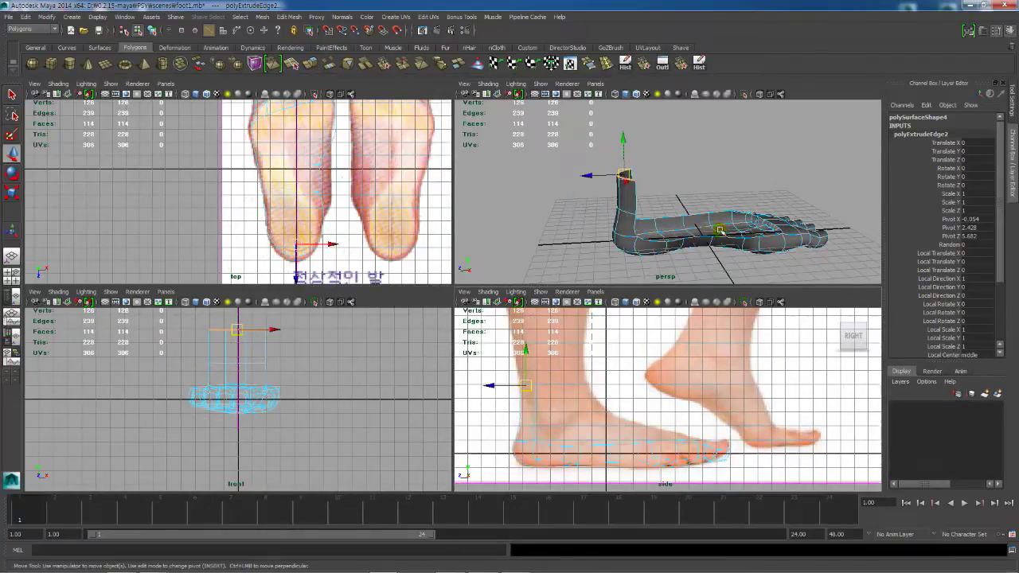
alt+drag(718, 230, 617, 211)
alt+middle_drag(683, 427, 673, 420)
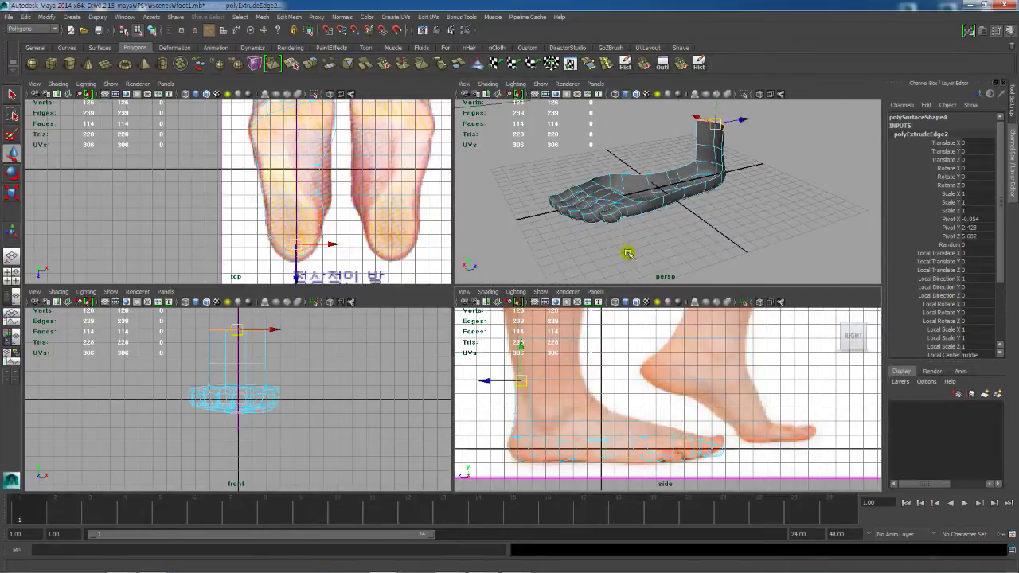
alt+drag(579, 226, 613, 238)
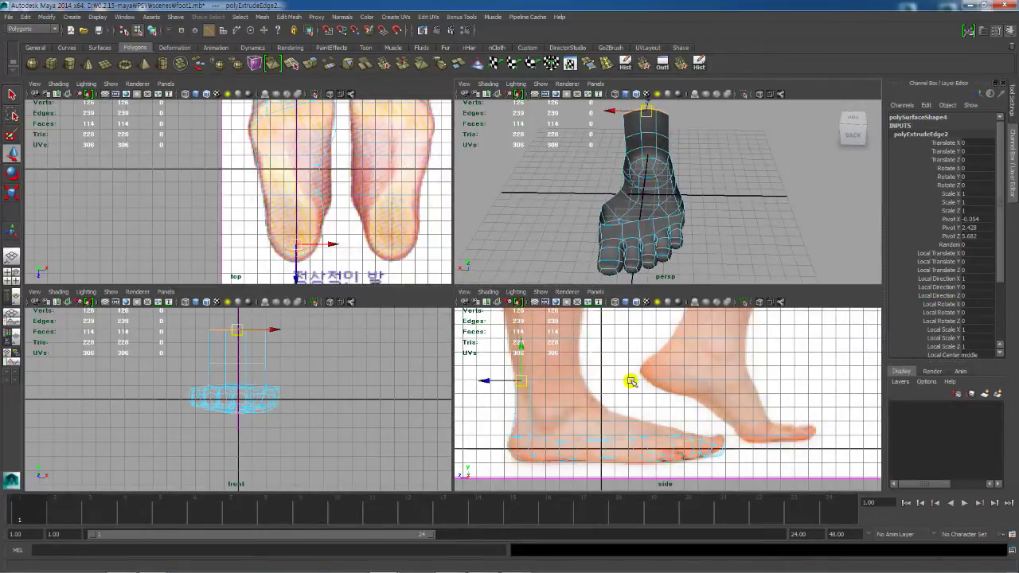
alt+middle_drag(562, 422, 584, 405)
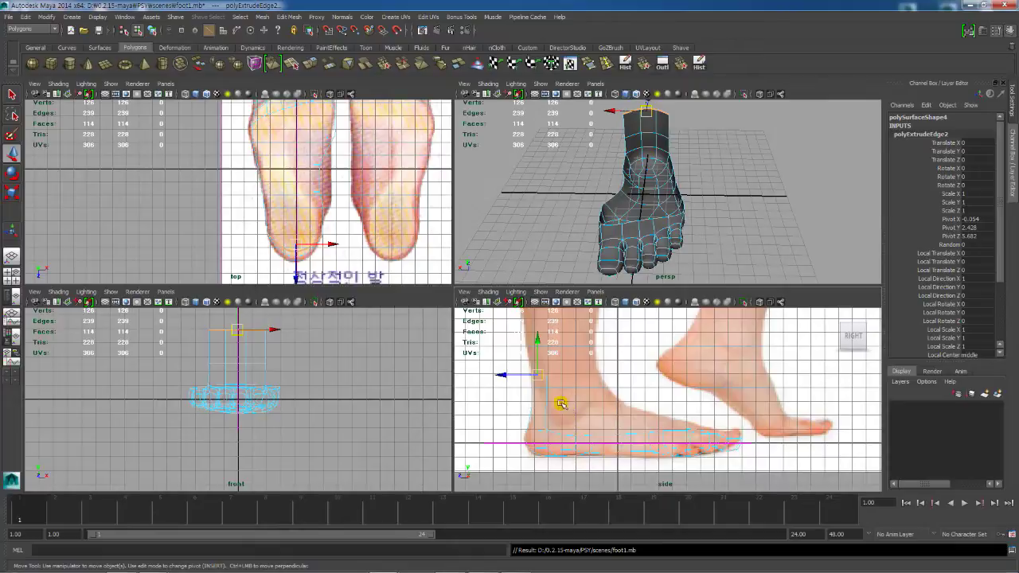
alt+middle_drag(561, 404, 649, 396)
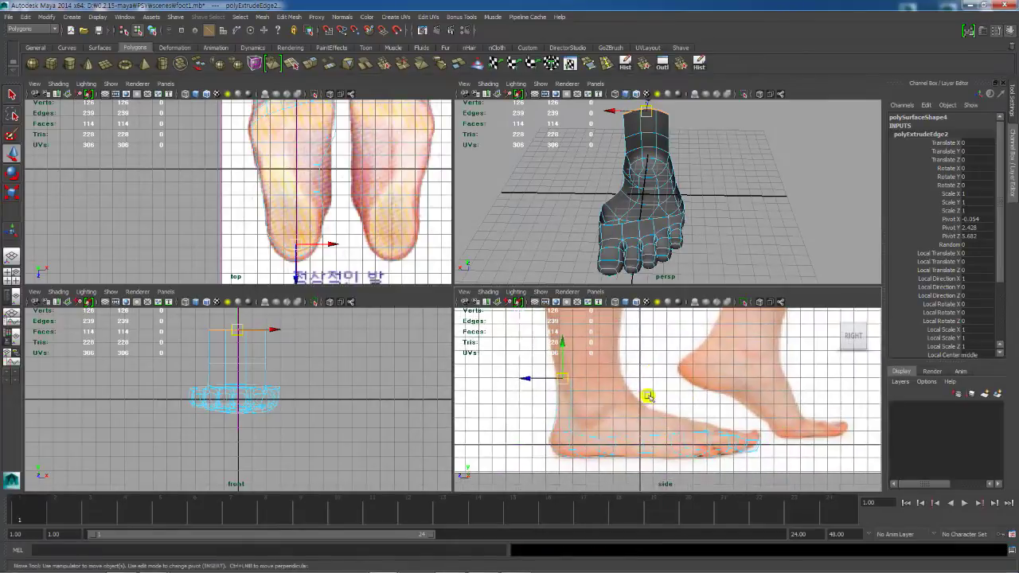
alt+drag(630, 215, 738, 223)
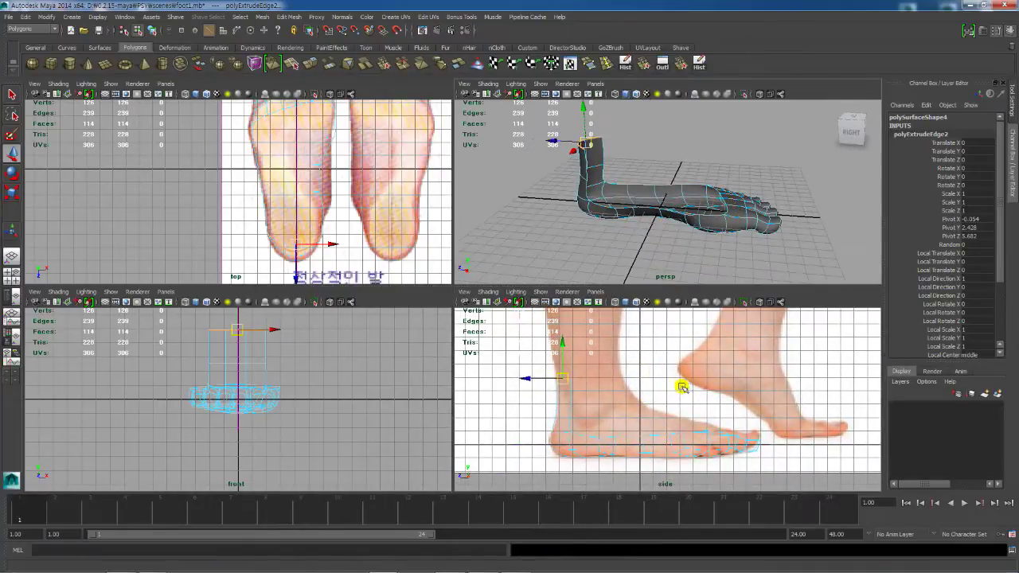
alt+drag(661, 239, 702, 214)
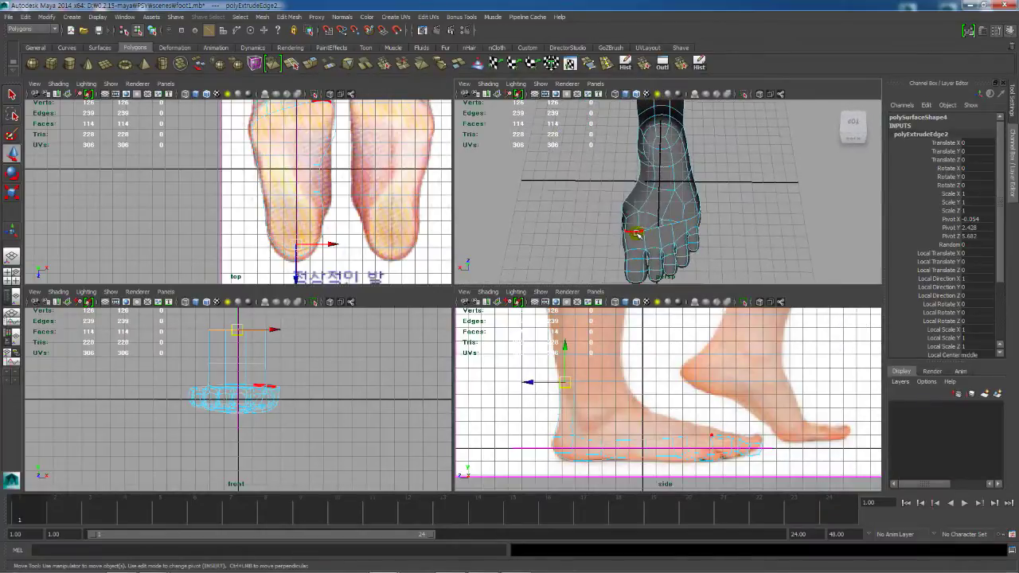
Step: Extrude the border edges across the top of the forefoot behind the toes and pull them back and up towards the instep
right_drag(637, 230, 635, 209)
click(651, 231)
alt+drag(651, 241, 658, 234)
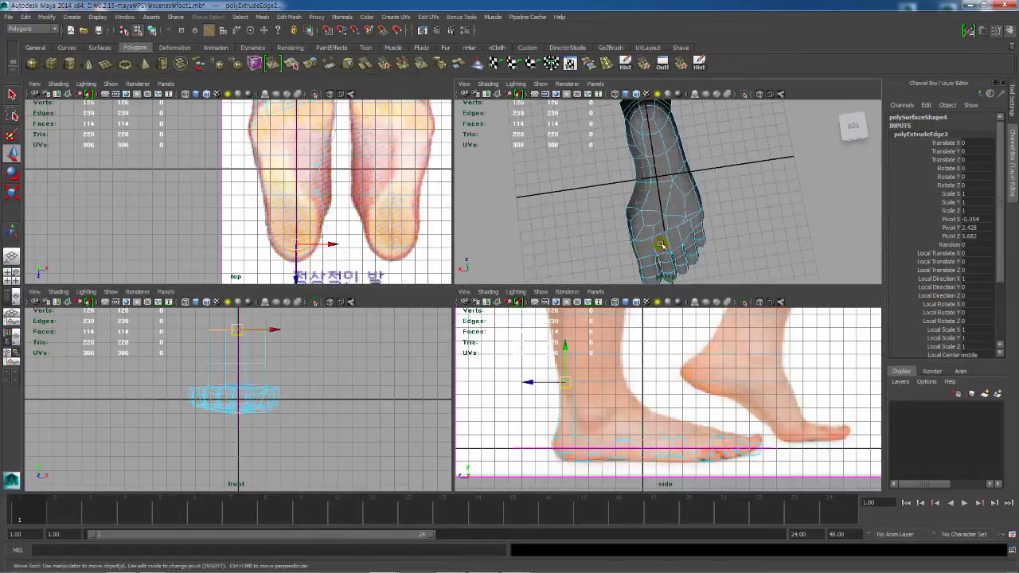
key(w)
shift+click(672, 227)
shift+click(683, 221)
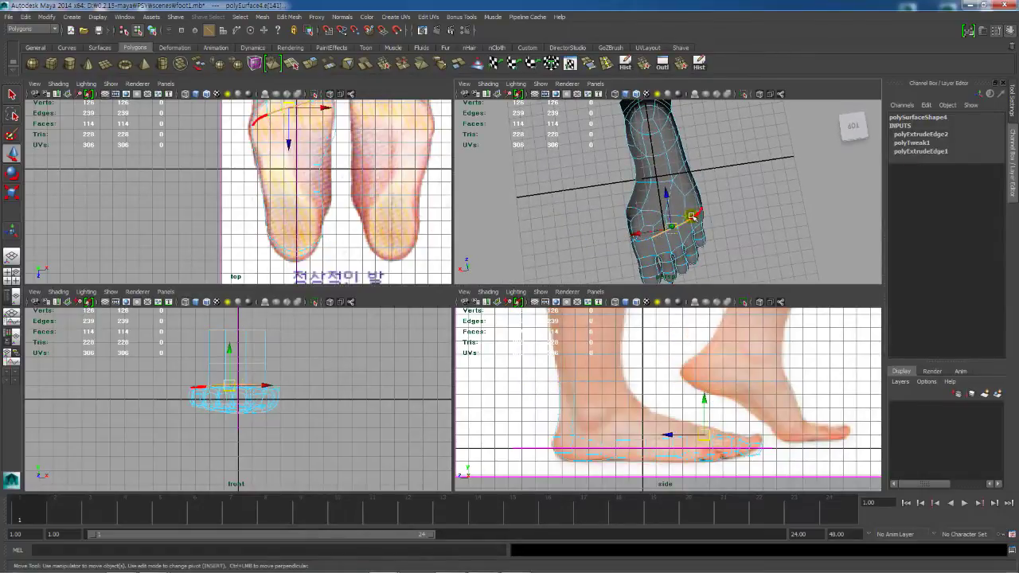
shift+click(695, 216)
alt+drag(722, 220, 643, 196)
key(space)
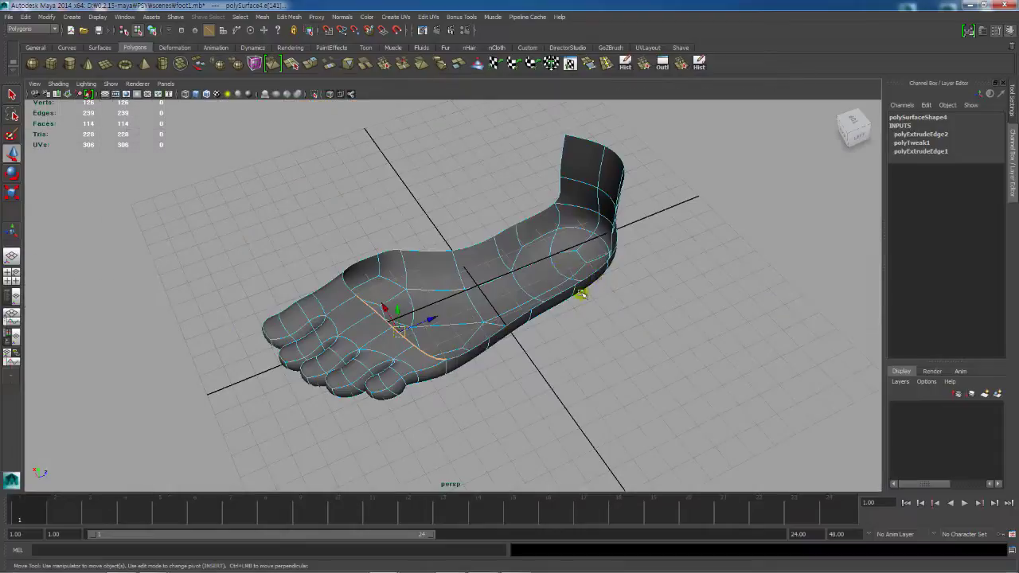
drag(400, 310, 490, 310)
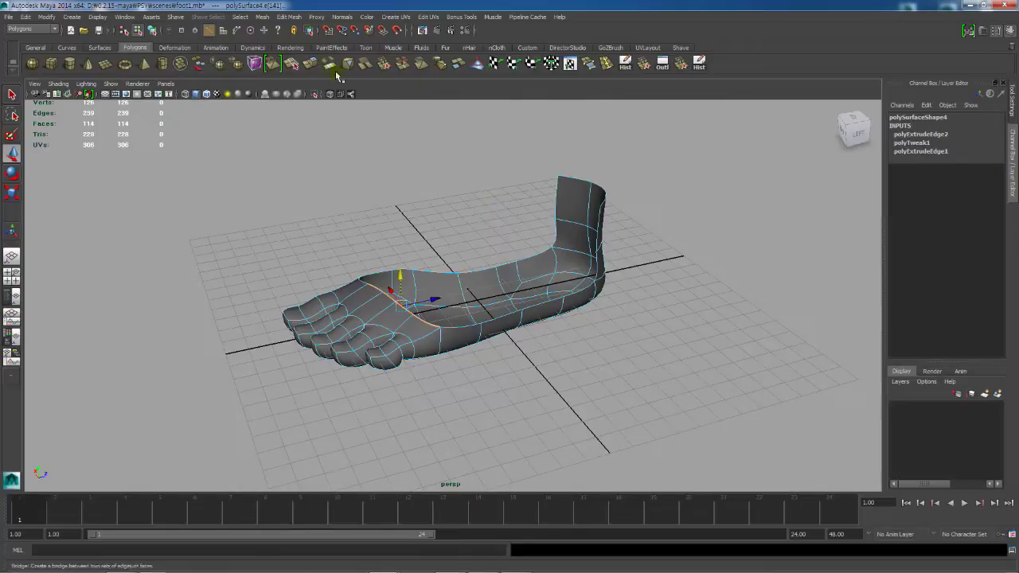
click(329, 64)
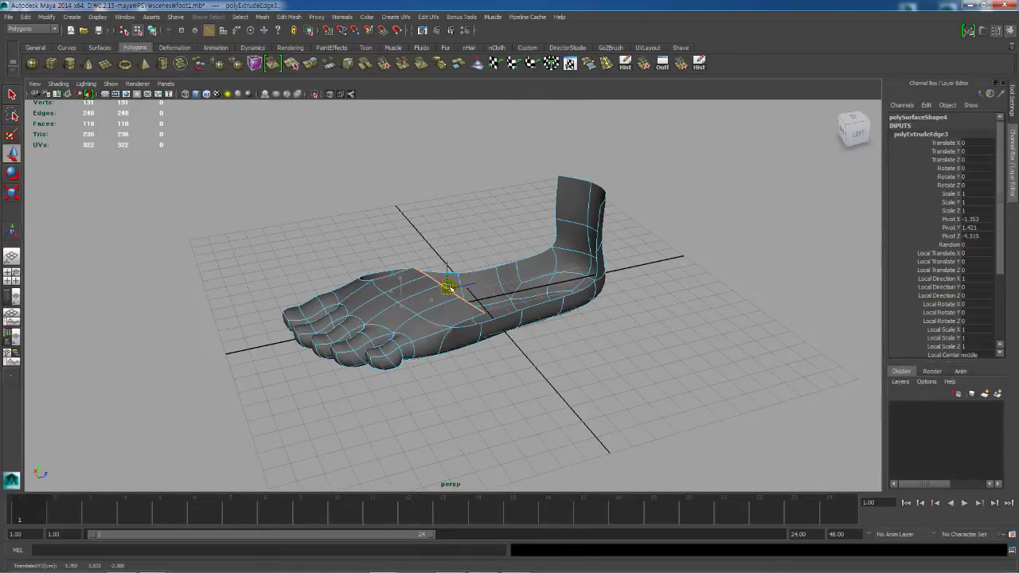
Step: Extrude the instep border edges again and raise them towards the ankle, following the top of the foot in the side reference
alt+drag(449, 291, 510, 247)
click(310, 64)
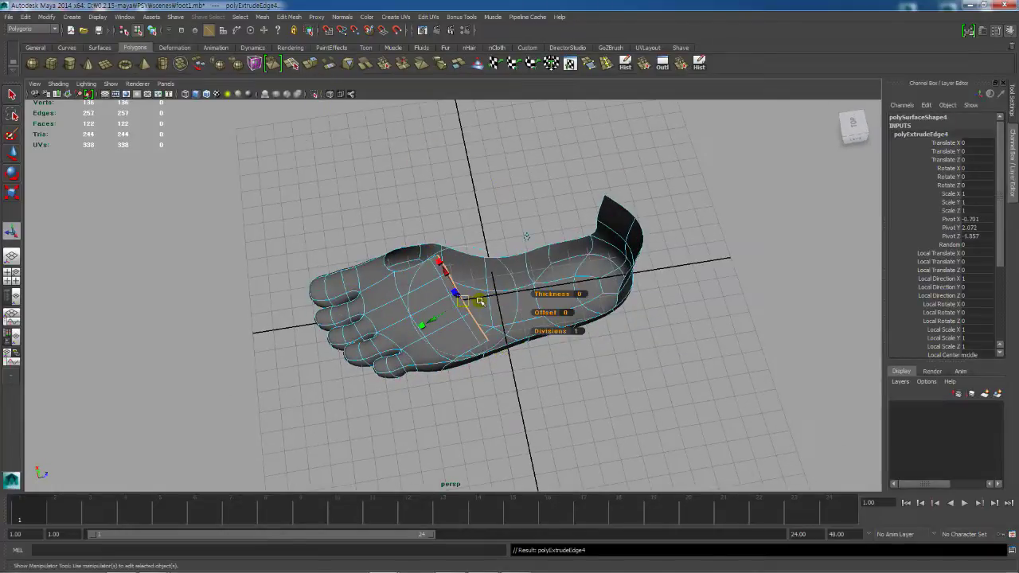
drag(462, 291, 530, 265)
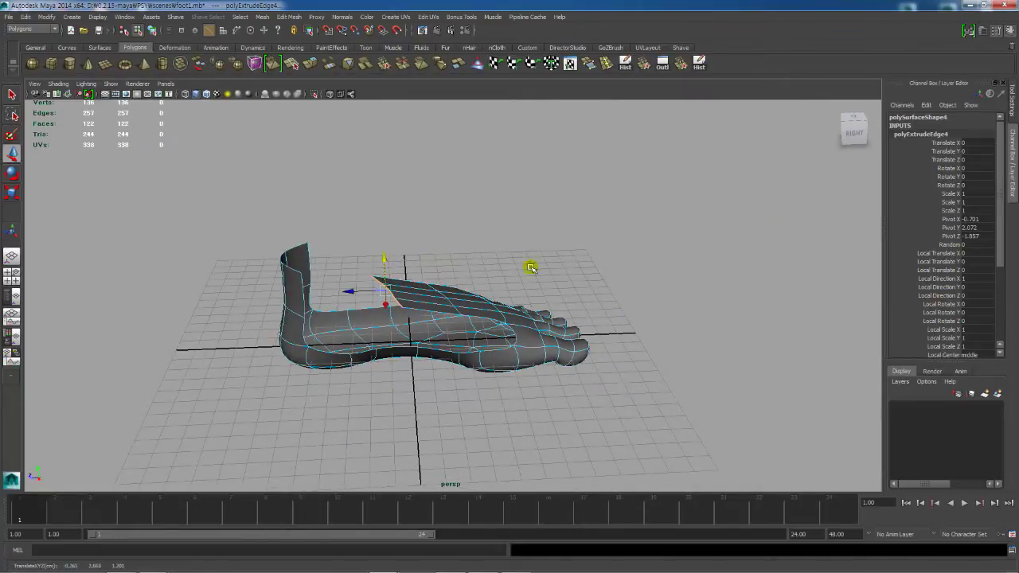
key(space)
drag(626, 414, 637, 418)
alt+drag(704, 185, 656, 234)
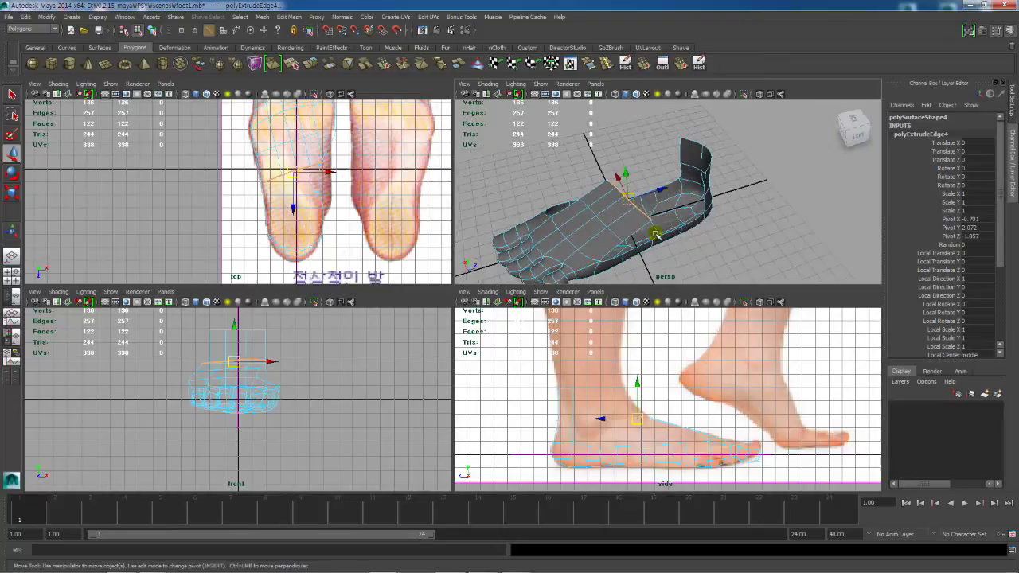
Step: Switch to Photoshop and close foot_type.gif without saving its changes
mouse_move(315, 566)
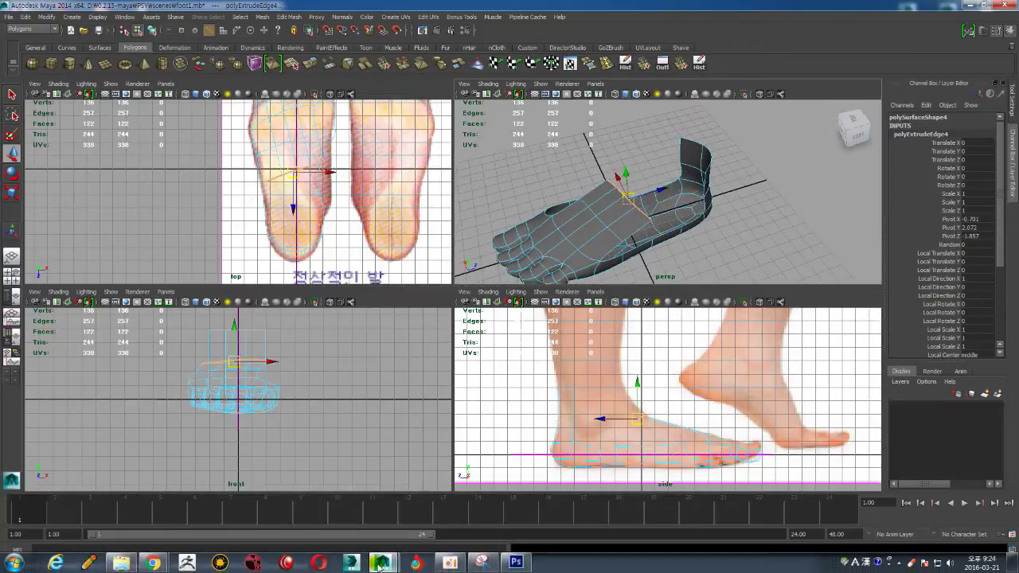
click(513, 564)
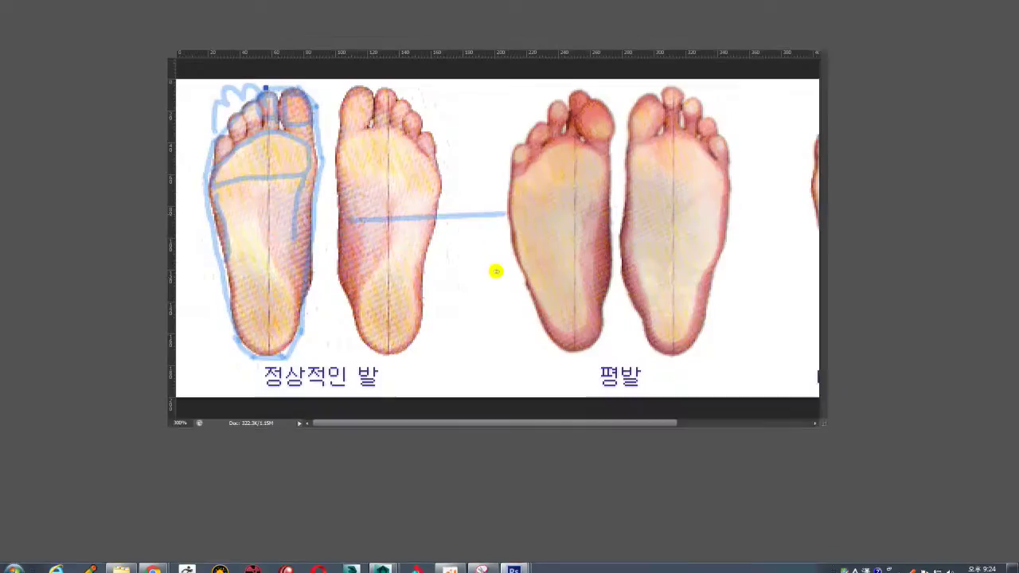
click(813, 43)
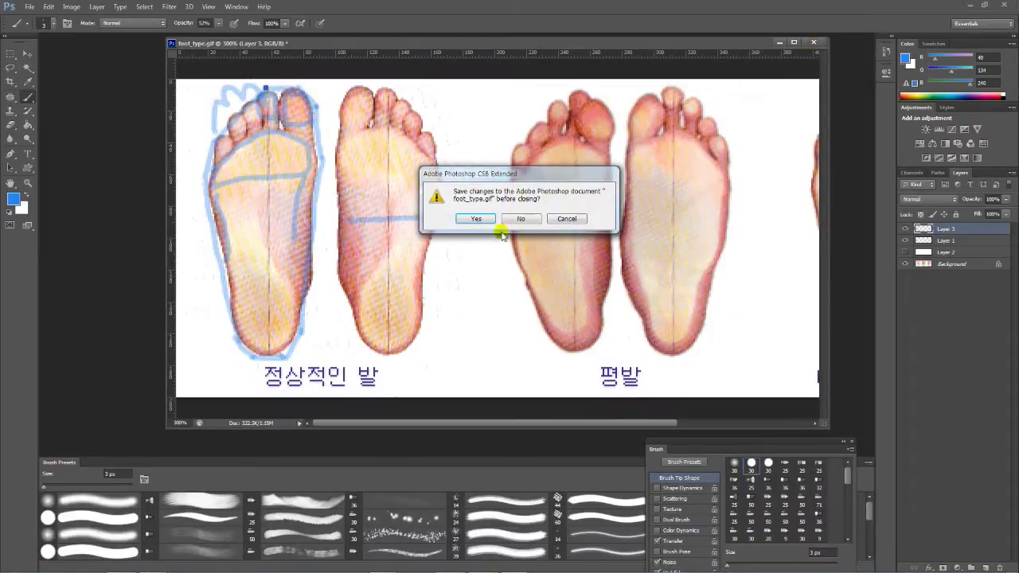
click(521, 219)
Step: Open foot_front1.jpg in a floating window to study the ankles from the front, and return to Maya
key(ctrl+o)
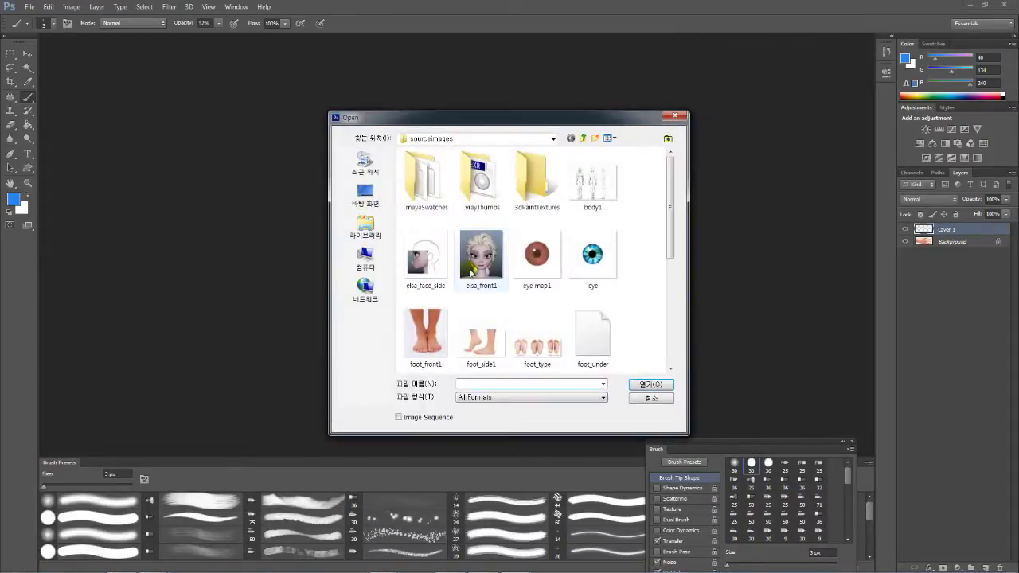
double_click(427, 344)
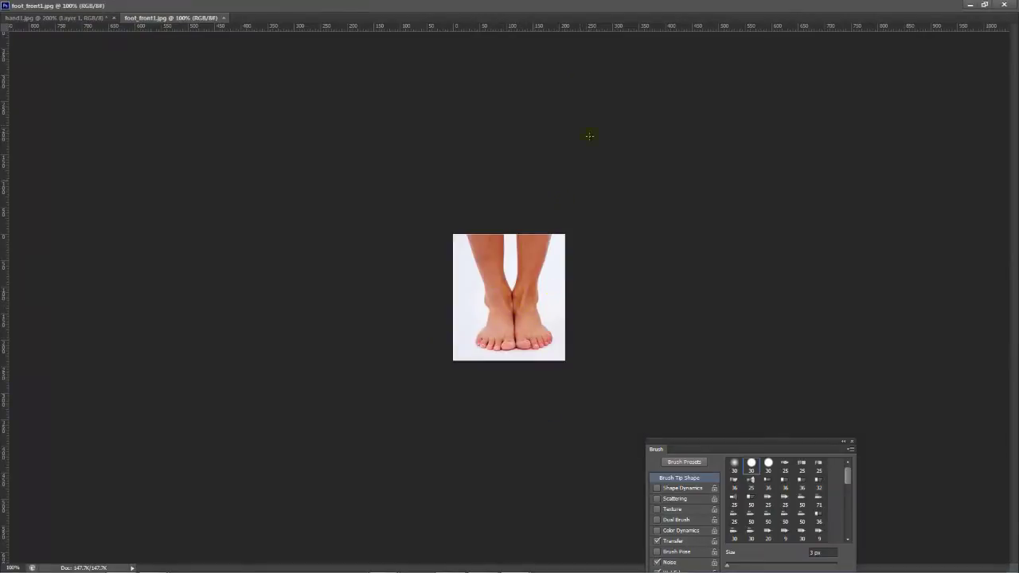
drag(186, 21, 206, 41)
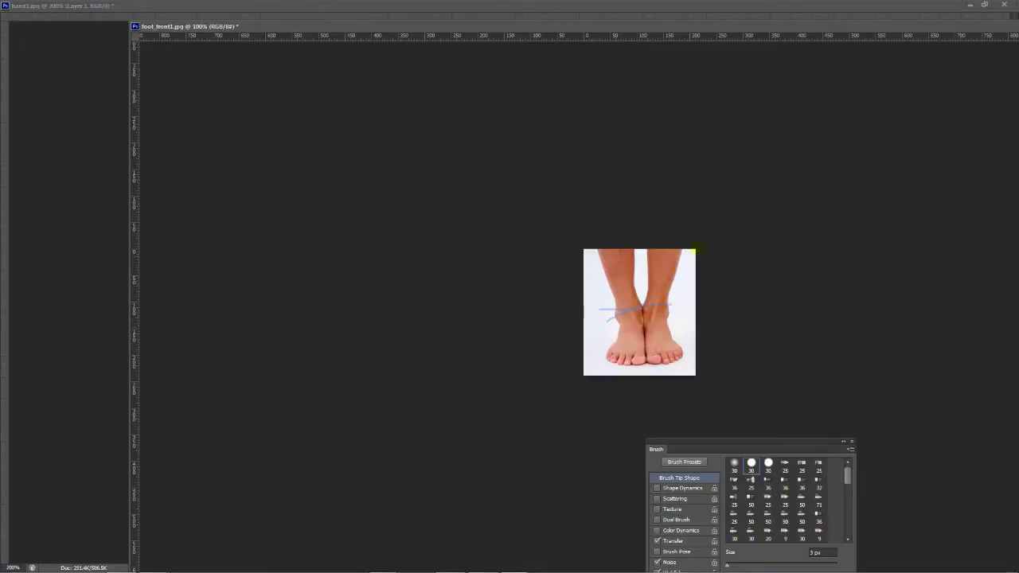
click(968, 6)
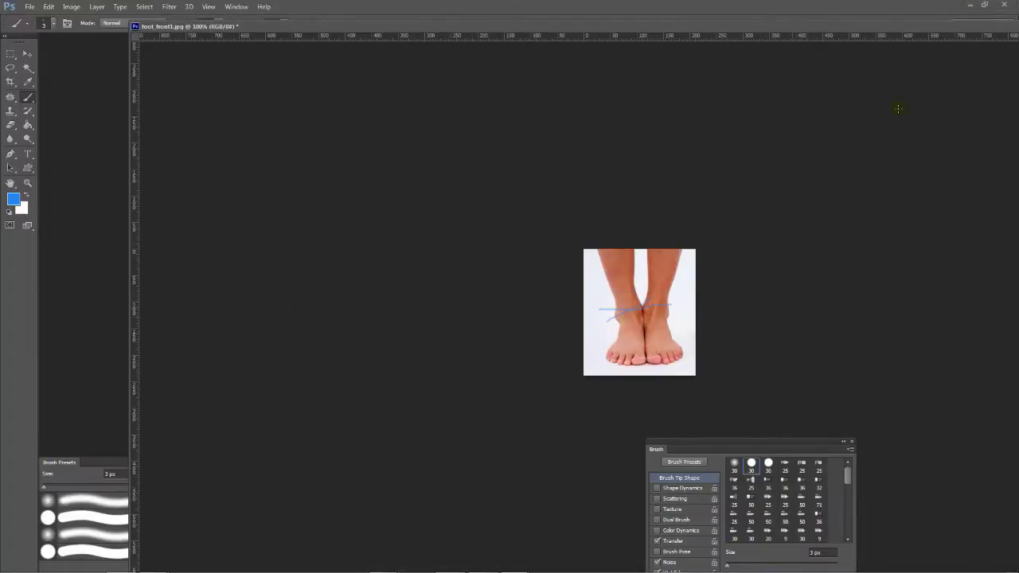
click(970, 6)
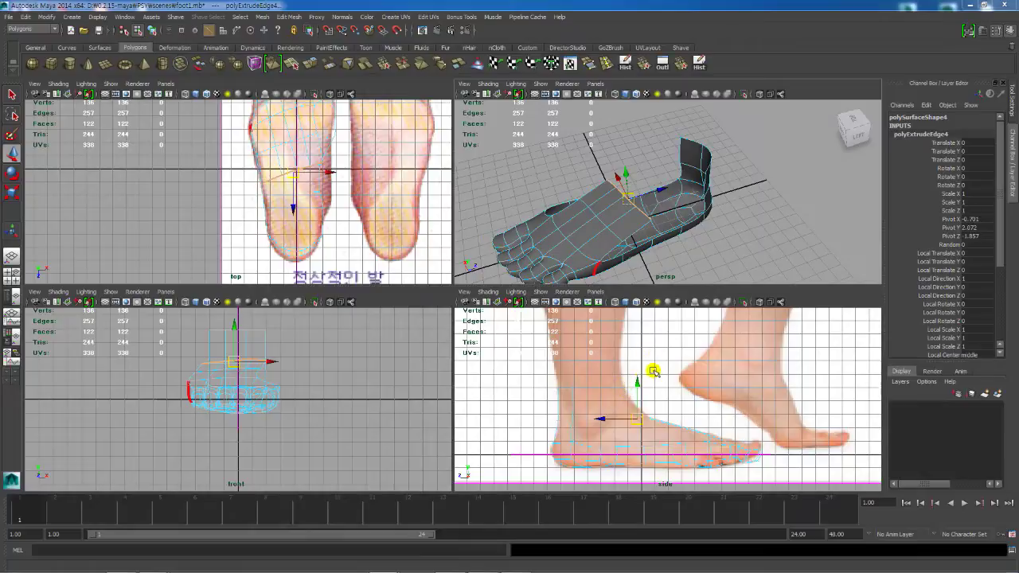
Step: Examine the extruded instep and its gap to the heel strip from the front, sides and above
alt+drag(673, 167, 607, 156)
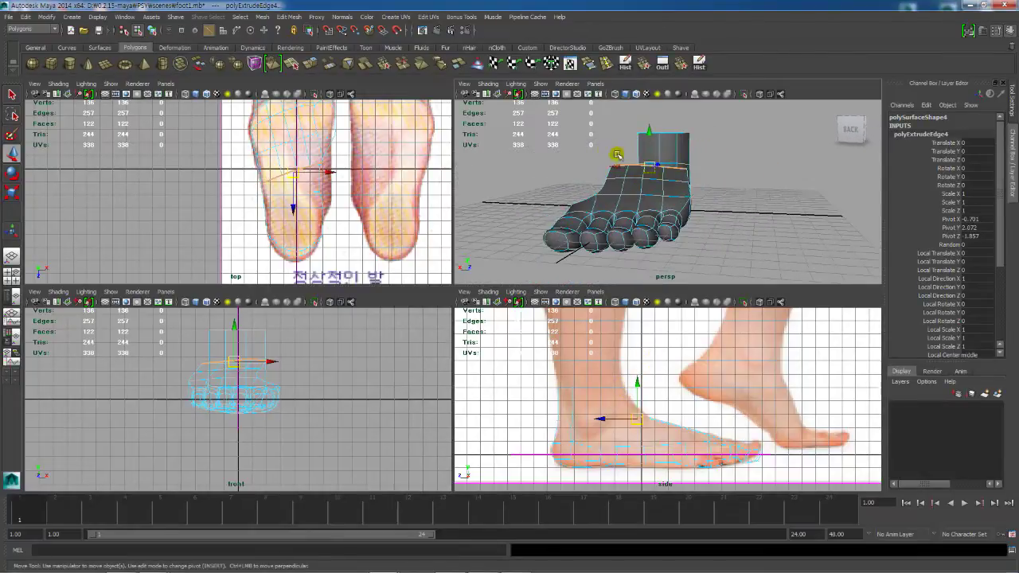
alt+drag(727, 182, 748, 188)
click(730, 186)
right_drag(730, 186, 735, 161)
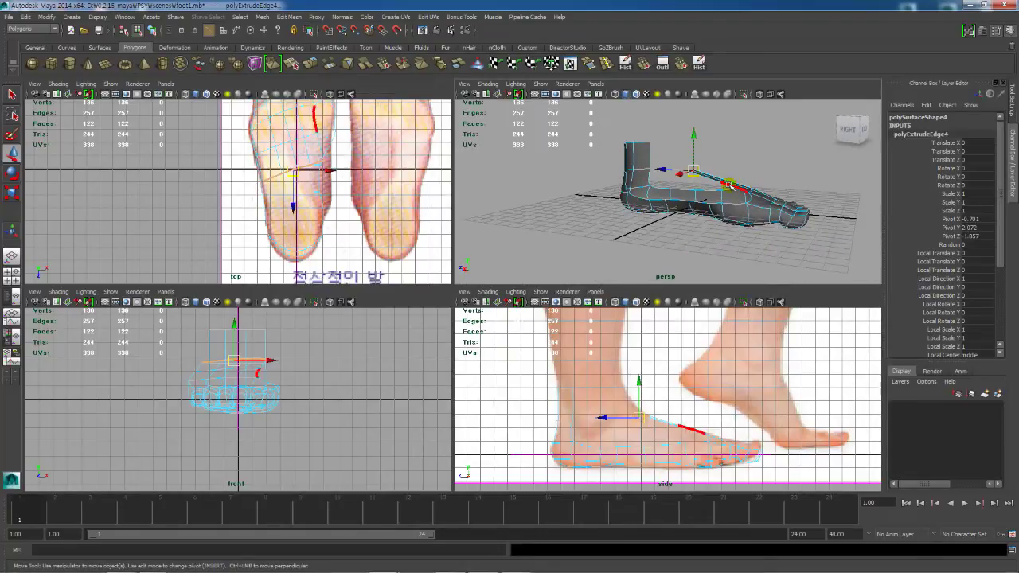
click(730, 187)
alt+drag(731, 189, 608, 196)
click(675, 217)
alt+right_drag(644, 205, 762, 222)
alt+middle_drag(665, 201, 665, 198)
alt+drag(665, 198, 736, 191)
alt+drag(657, 160, 658, 189)
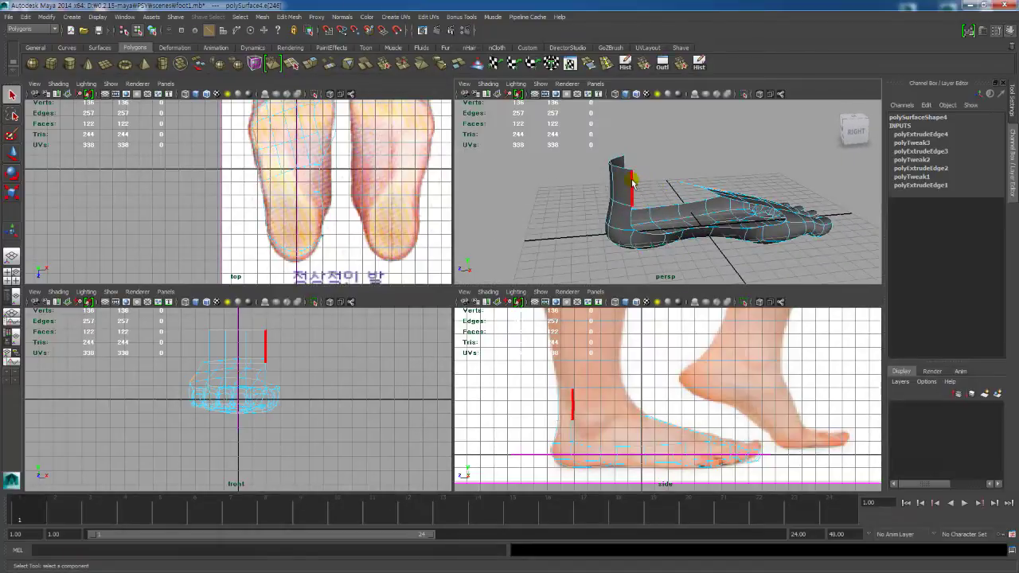
Step: Extrude the upper vertical border edge on one side of the heel strip and move it forward along the ankle
click(639, 181)
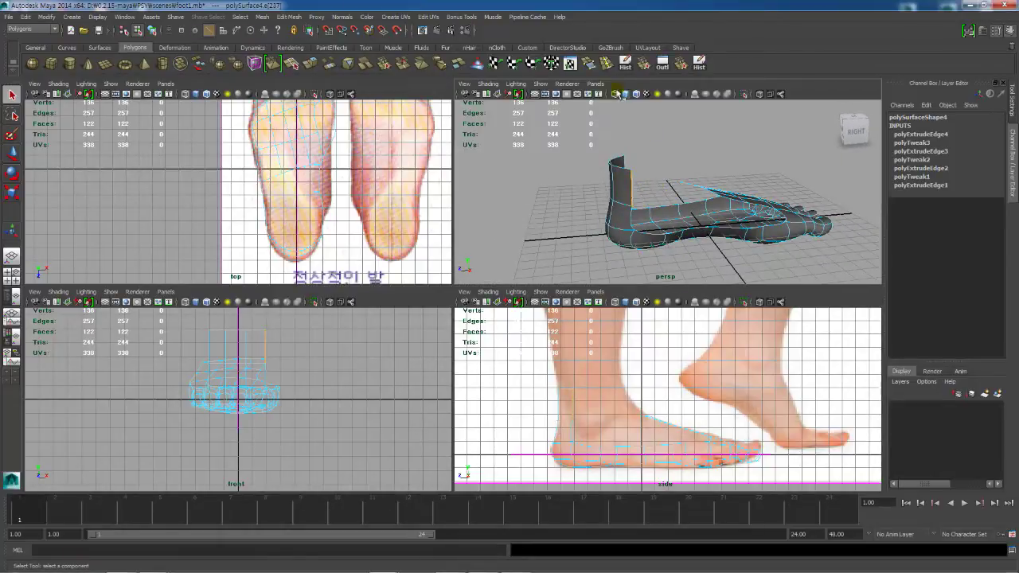
click(311, 65)
key(w)
alt+drag(680, 183, 603, 238)
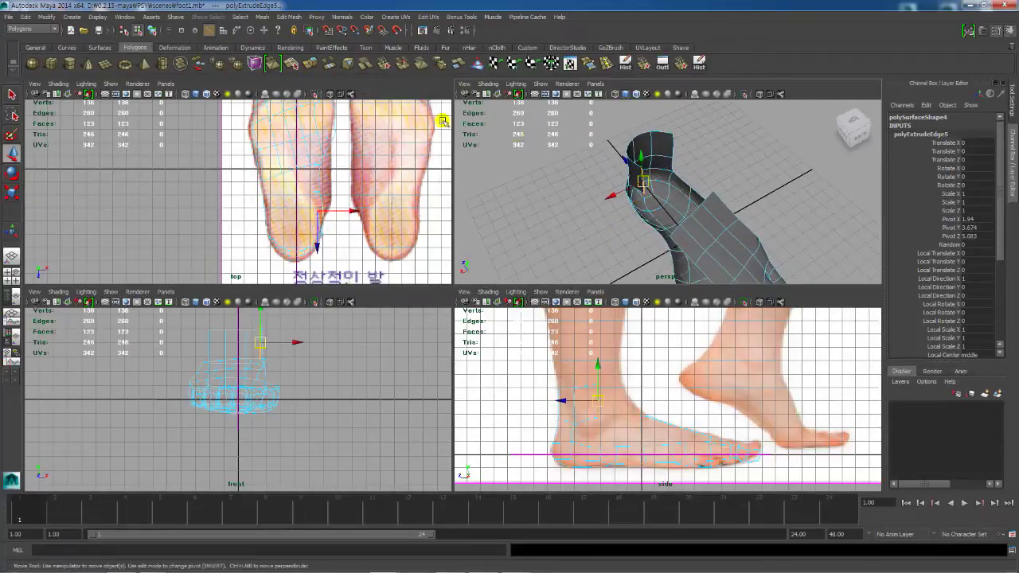
Step: Extrude the vertical ankle edge again, bring it around to the front centre of the ankle and rotate it
click(310, 66)
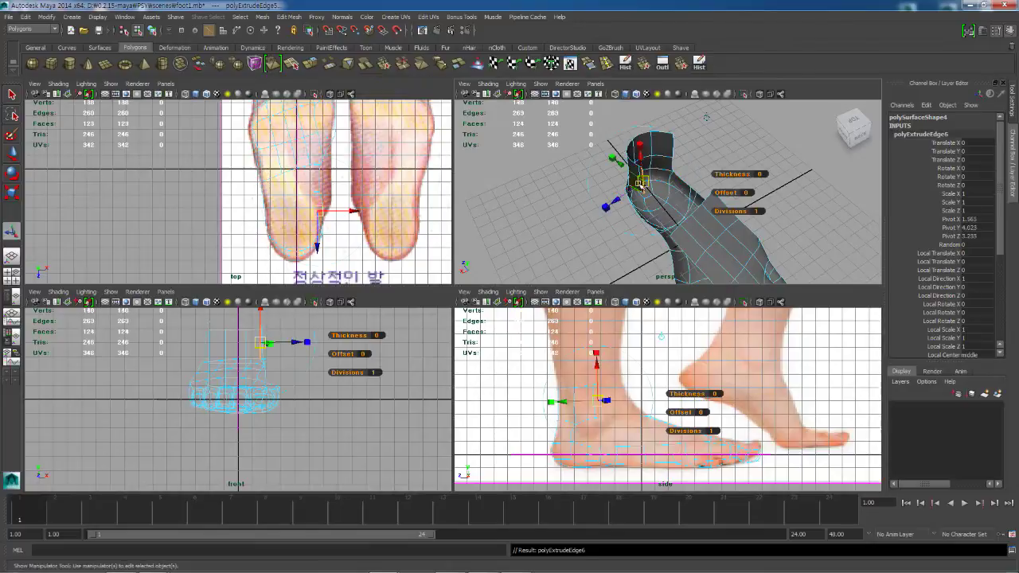
drag(669, 177, 611, 180)
alt+middle_drag(643, 397, 641, 399)
alt+drag(699, 231, 686, 261)
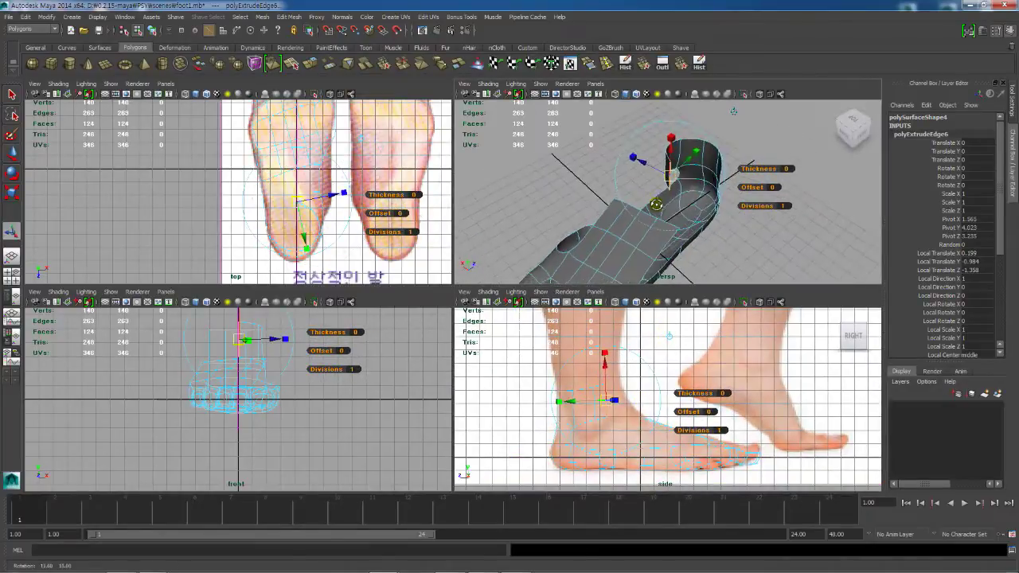
Step: Extrude the ankle edge a third time and move it across to the opposite side of the ankle
key(g)
key(w)
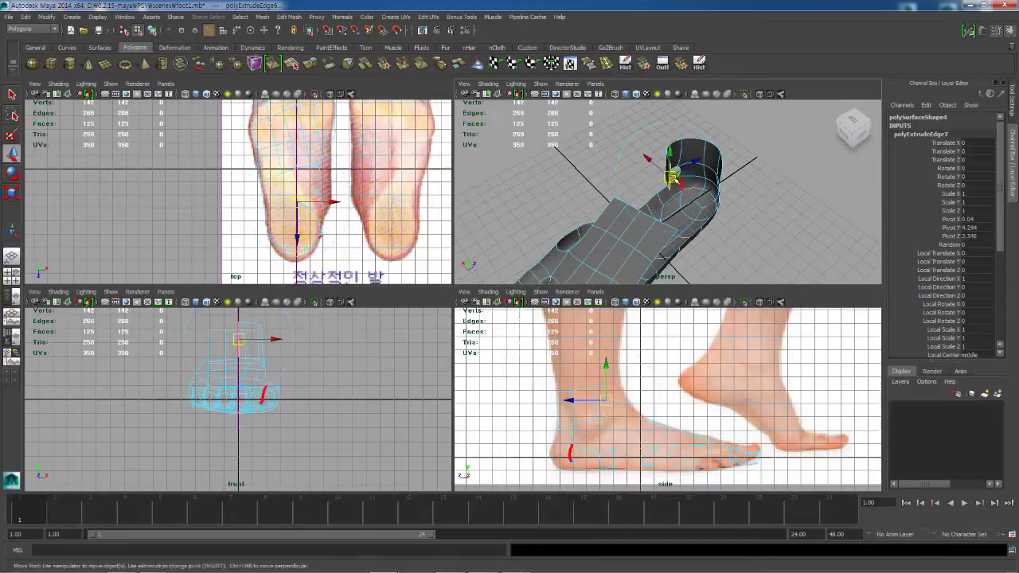
mouse_move(673, 176)
mouse_down()
mouse_move(697, 188)
mouse_move(625, 193)
mouse_move(704, 182)
mouse_move(684, 187)
mouse_up()
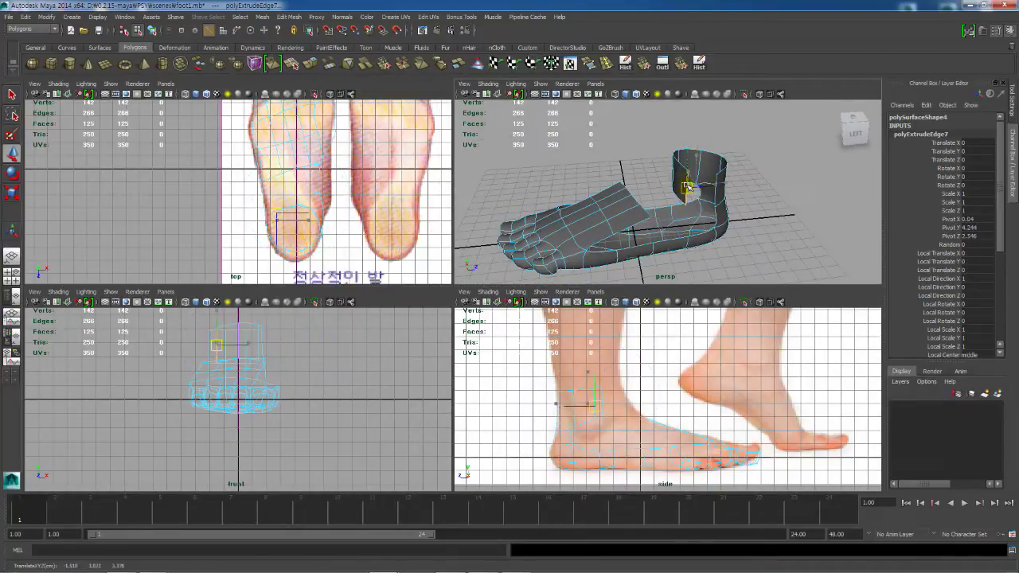
alt+drag(702, 226, 656, 204)
alt+middle_drag(601, 352, 621, 314)
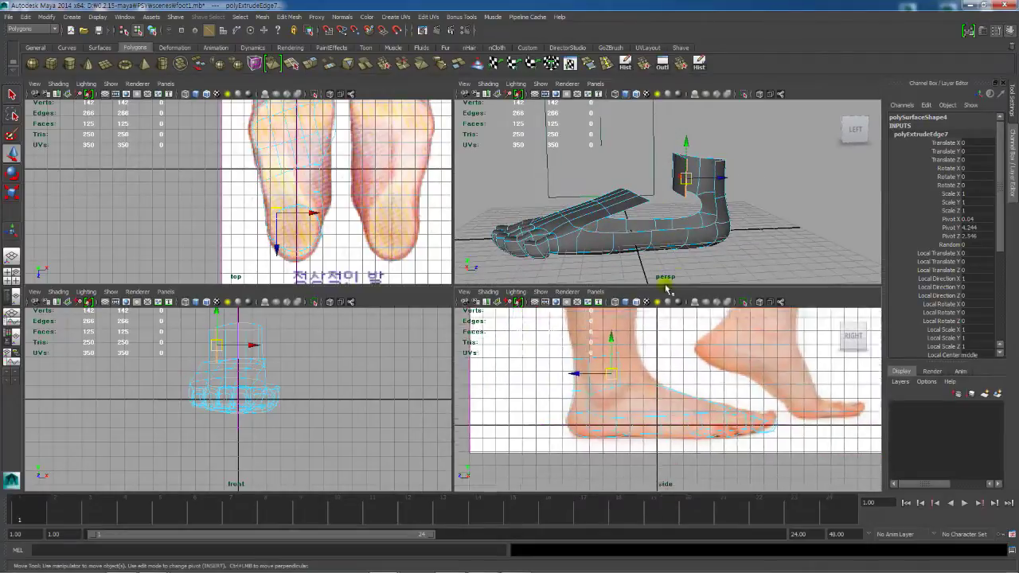
mouse_move(708, 206)
alt+mouse_down()
mouse_move(762, 196)
mouse_move(705, 207)
alt+mouse_up()
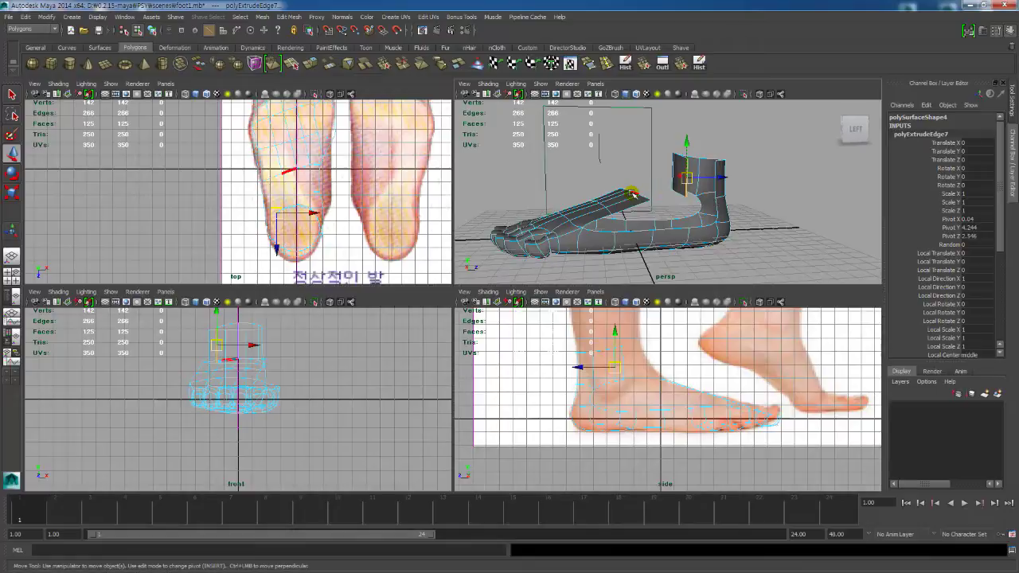
Step: Select the vertices at the free end of the instep strip, return to object mode and inspect the whole foot from several angles
right_drag(610, 188, 617, 176)
drag(649, 201, 654, 212)
alt+drag(622, 230, 805, 265)
alt+drag(713, 207, 649, 170)
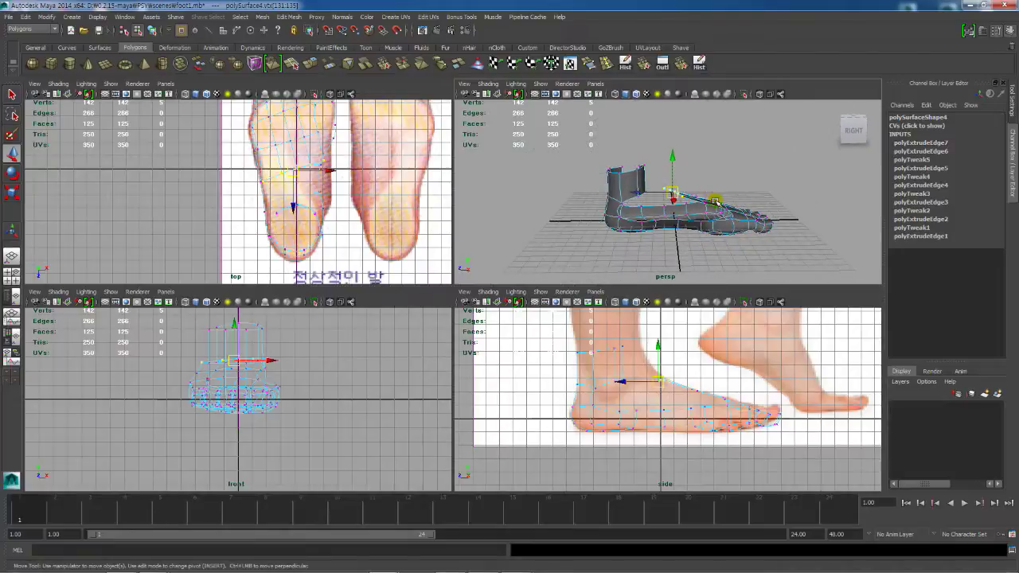
key(F8)
alt+drag(781, 225, 691, 229)
alt+right_drag(691, 228, 721, 222)
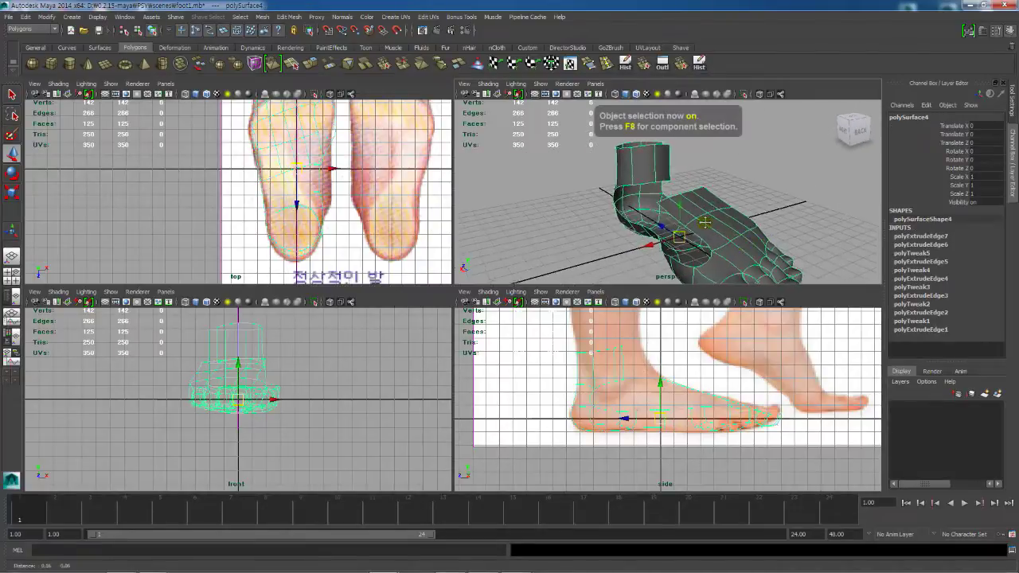
mouse_move(721, 222)
alt+mouse_down()
mouse_move(695, 225)
mouse_move(721, 224)
alt+mouse_up()
key(space)
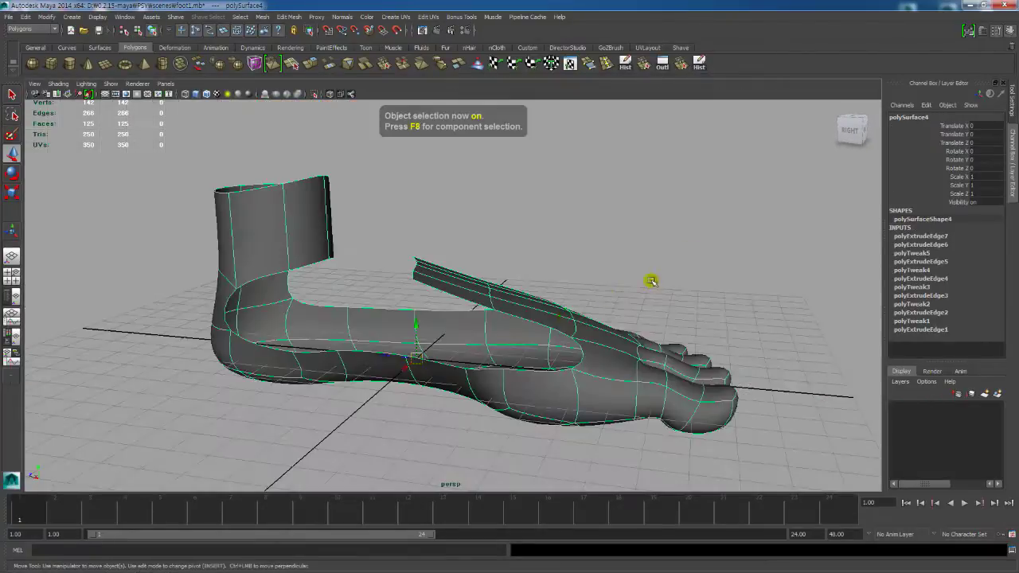
alt+drag(651, 282, 318, 307)
Step: Turn off the smooth preview and reposition the two vertices at the lower edge of the ankle strip against the side reference
key(1)
right_click(318, 287)
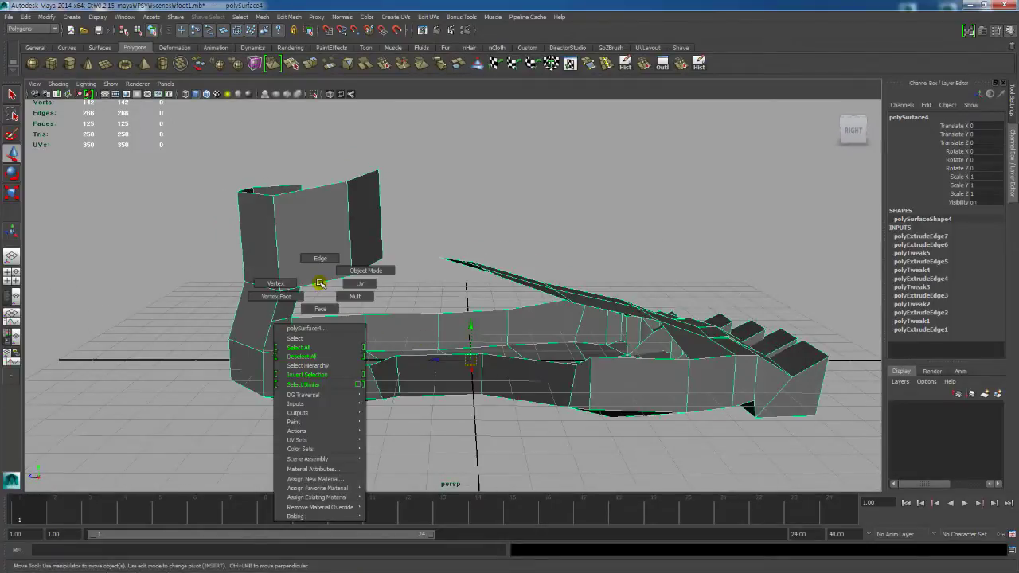
key(space)
scroll(633, 404, up, 4)
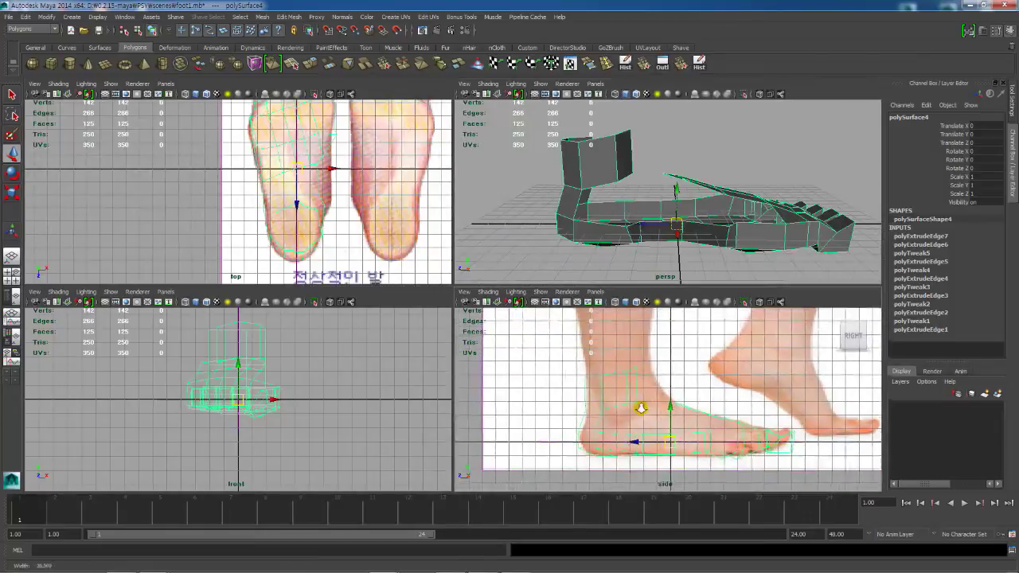
right_click(635, 398)
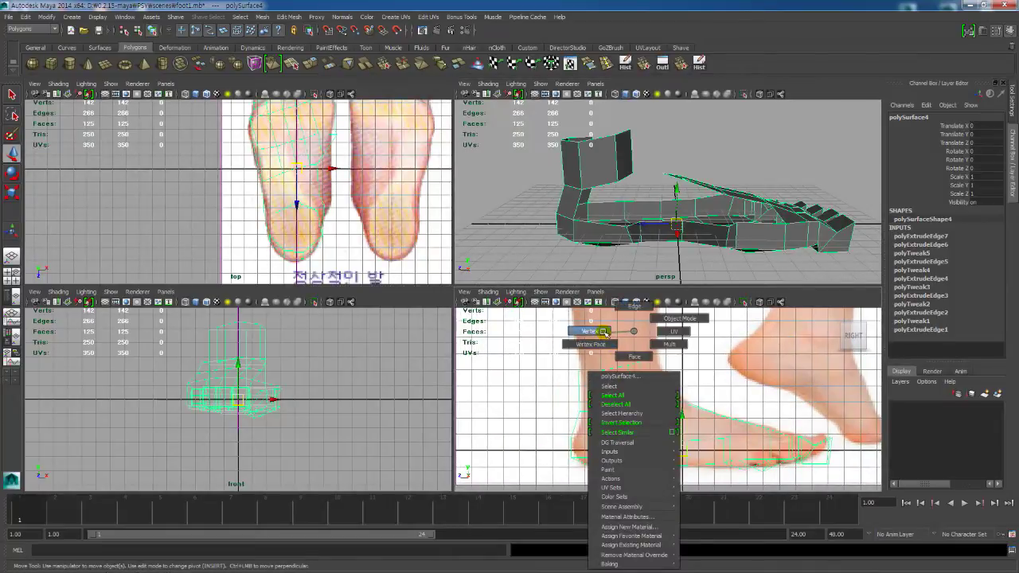
click(589, 331)
drag(631, 403, 601, 407)
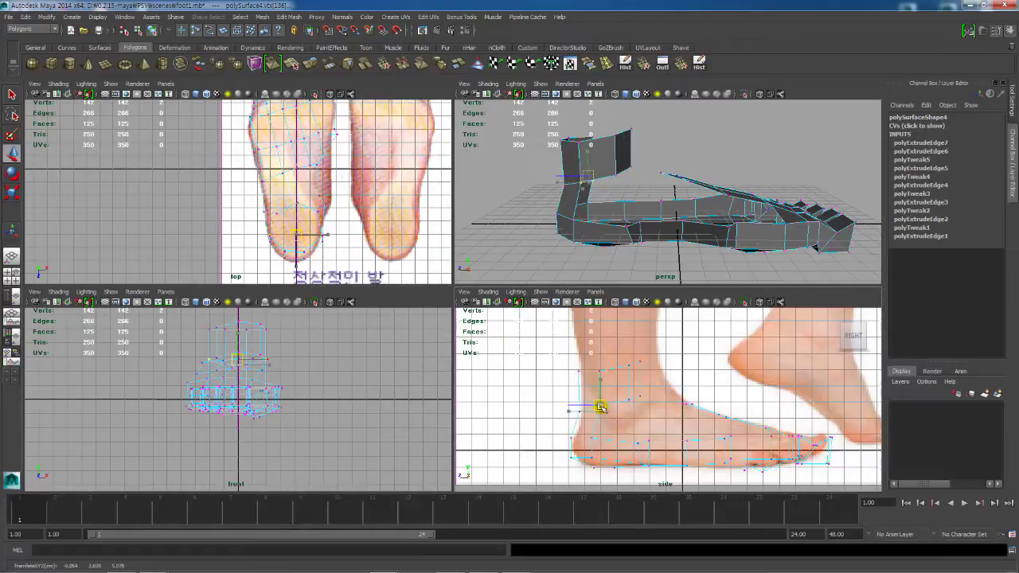
alt+drag(597, 217, 653, 209)
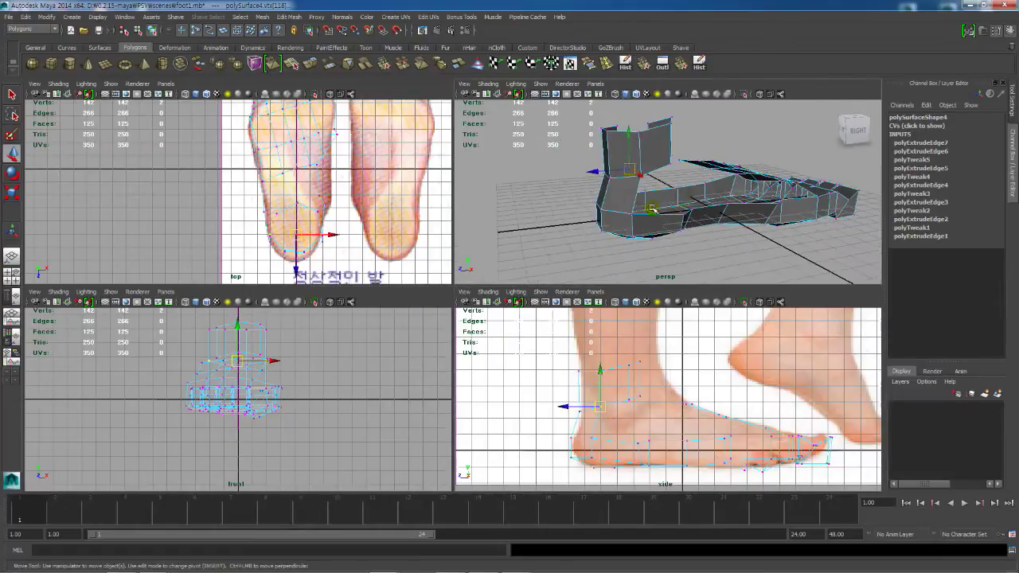
Step: Insert a horizontal edge loop around the heel strip between the sole and the ankle
click(595, 69)
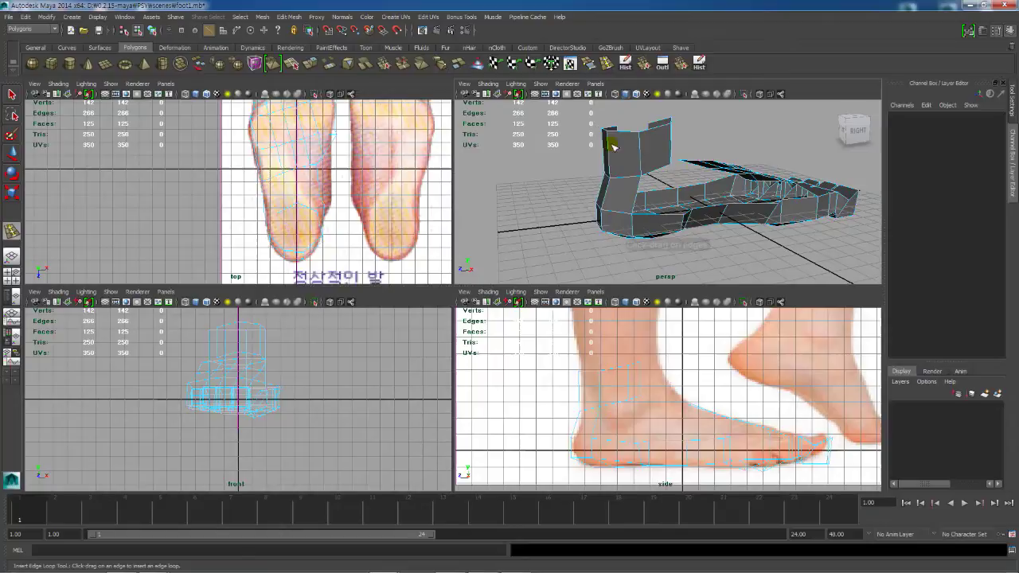
click(610, 199)
key(w)
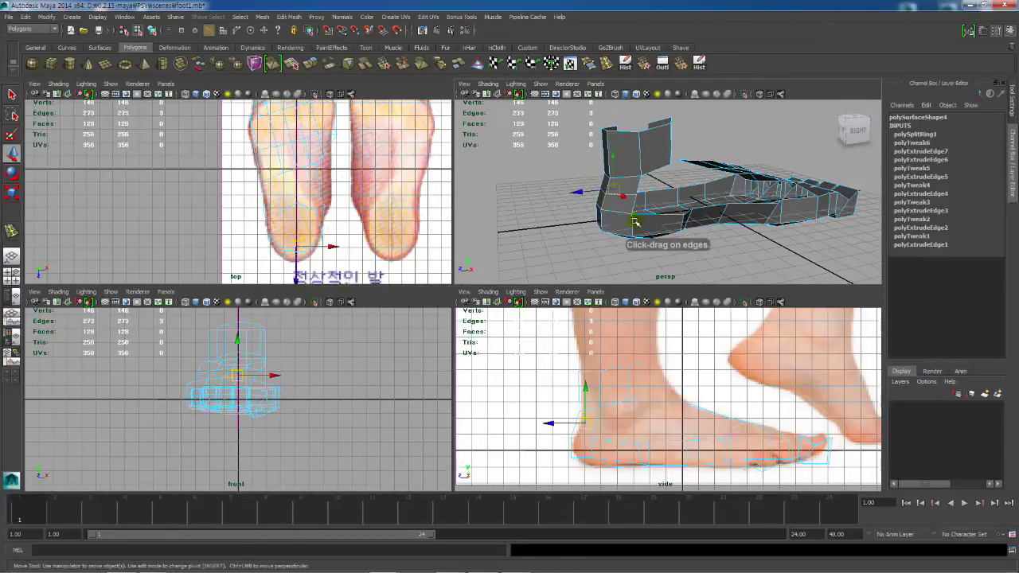
Step: Extrude the upper edge of the inner side wall beside the heel and raise it to form a new face
scroll(621, 202, up, 5)
alt+drag(623, 204, 627, 213)
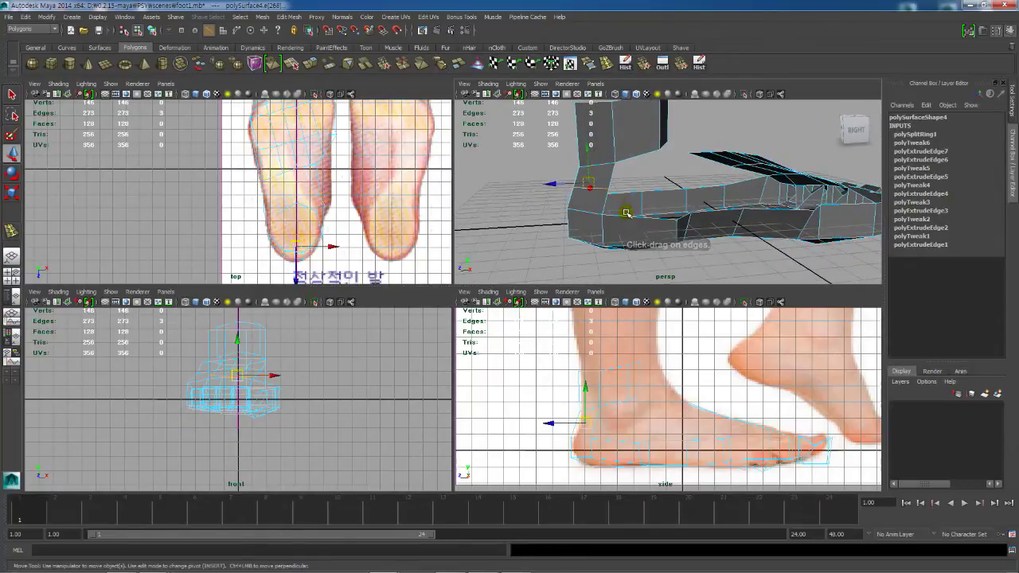
click(627, 215)
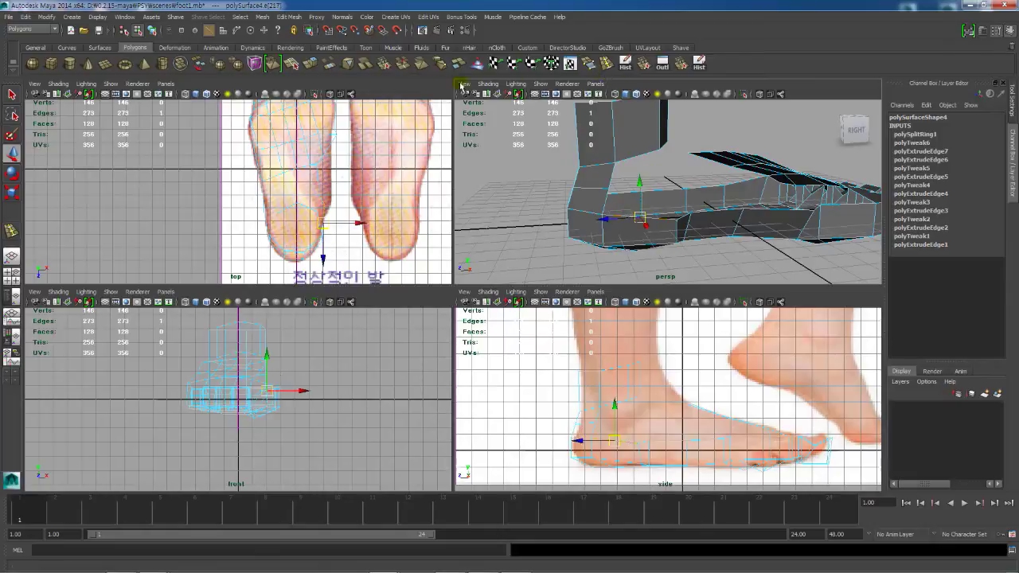
click(312, 65)
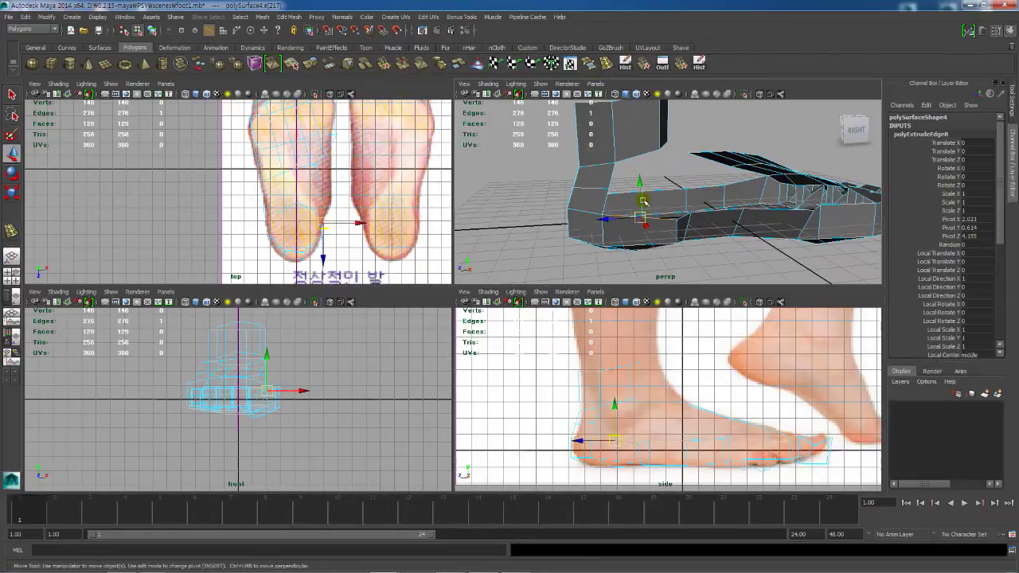
drag(639, 183, 644, 159)
alt+drag(634, 202, 643, 172)
Step: Merge the new face's heel-side corner vertex into the adjacent vertex of the heel's edge loop
right_drag(643, 172, 657, 175)
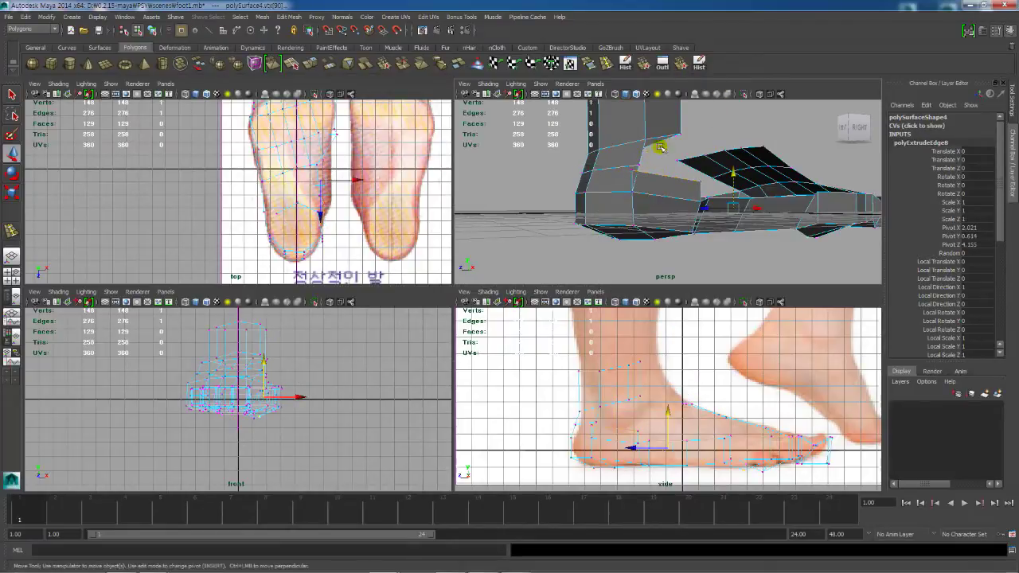
click(682, 62)
drag(642, 168, 638, 167)
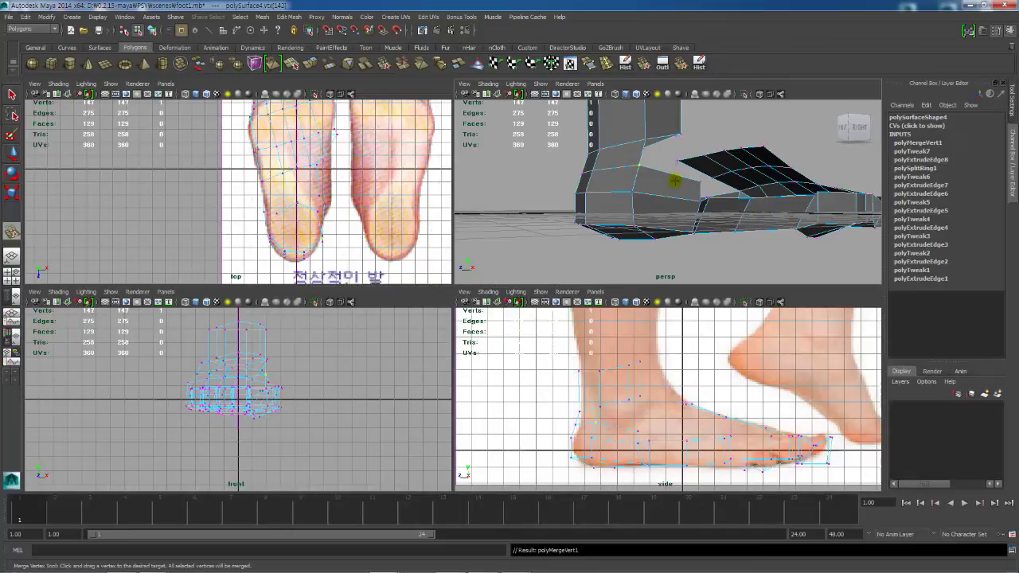
key(w)
Step: Reposition the free upper corner vertex of the new inner-side face against the side reference
alt+drag(675, 207, 627, 199)
mouse_move(616, 164)
alt+mouse_down()
mouse_move(632, 159)
mouse_move(607, 159)
mouse_move(634, 176)
mouse_move(615, 162)
alt+mouse_up()
click(641, 181)
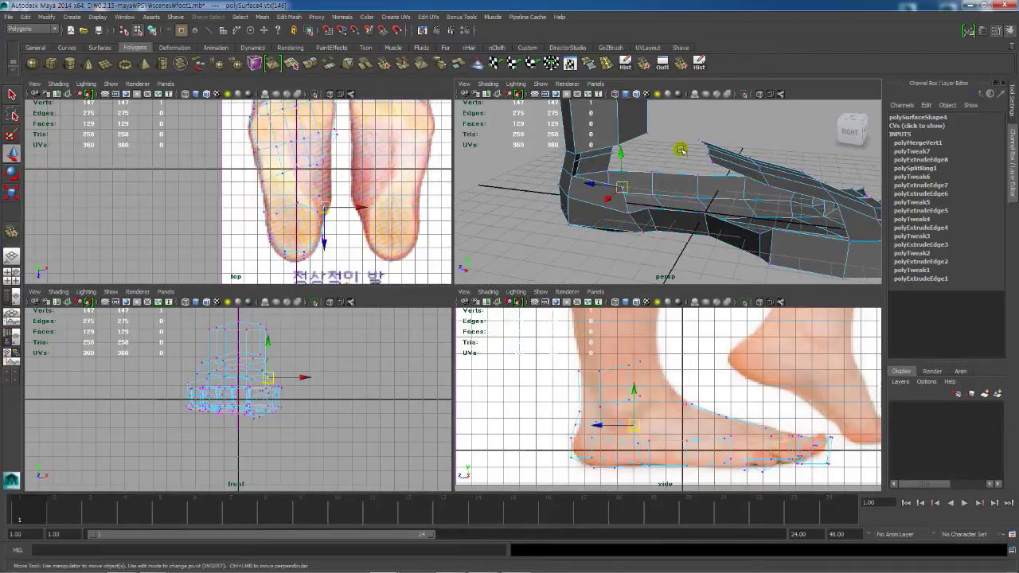
drag(635, 425, 633, 420)
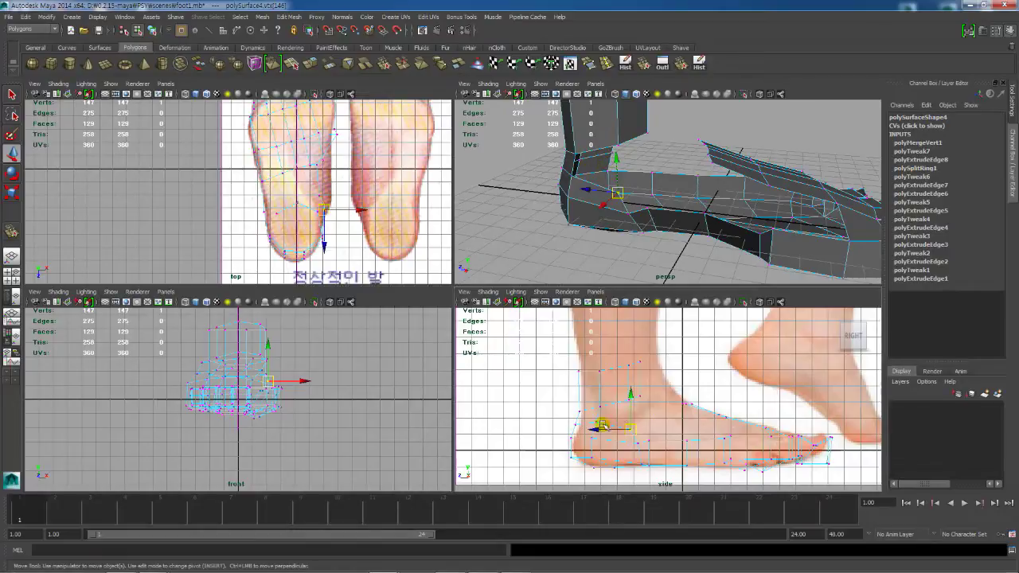
Step: Examine the foot from its outer side, both smoothed and unsmoothed, checking the open area between instep and ankle
alt+drag(649, 178, 657, 186)
alt+drag(674, 238, 699, 208)
alt+drag(721, 212, 750, 223)
alt+right_drag(751, 222, 618, 220)
alt+drag(628, 262, 629, 231)
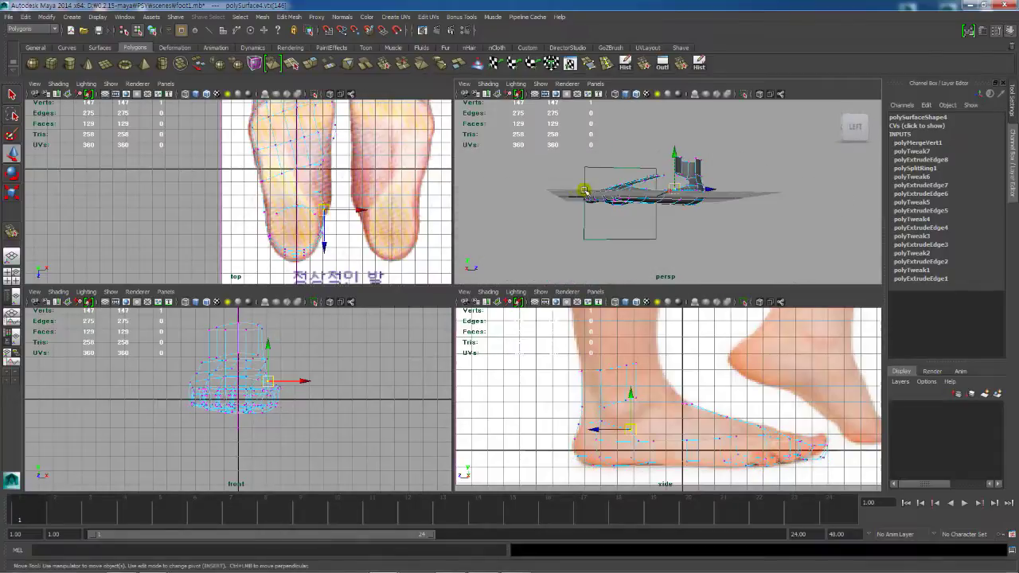
alt+right_drag(629, 231, 666, 211)
scroll(666, 211, up, 2)
alt+drag(666, 212, 649, 220)
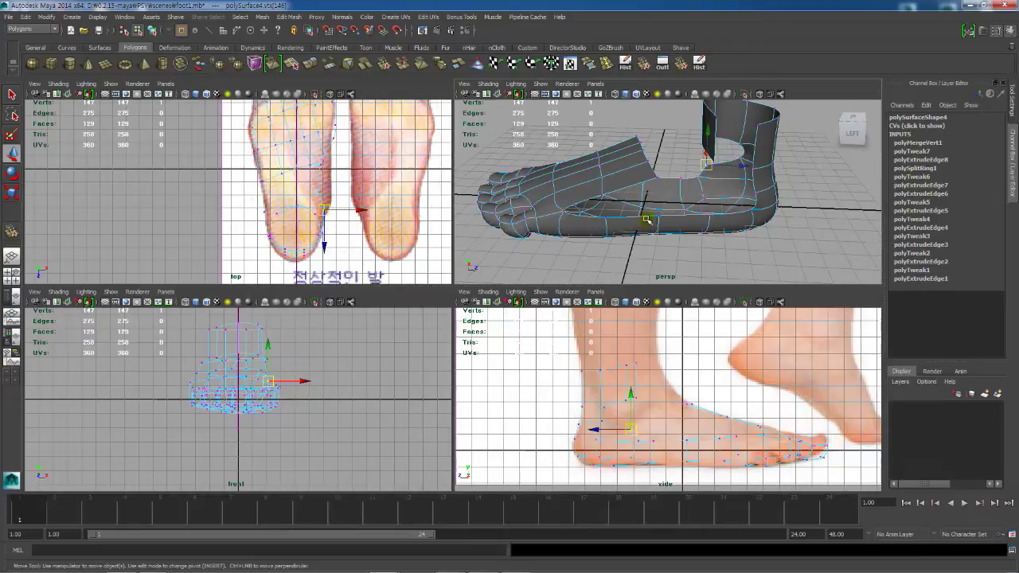
alt+drag(656, 184, 627, 212)
key(1)
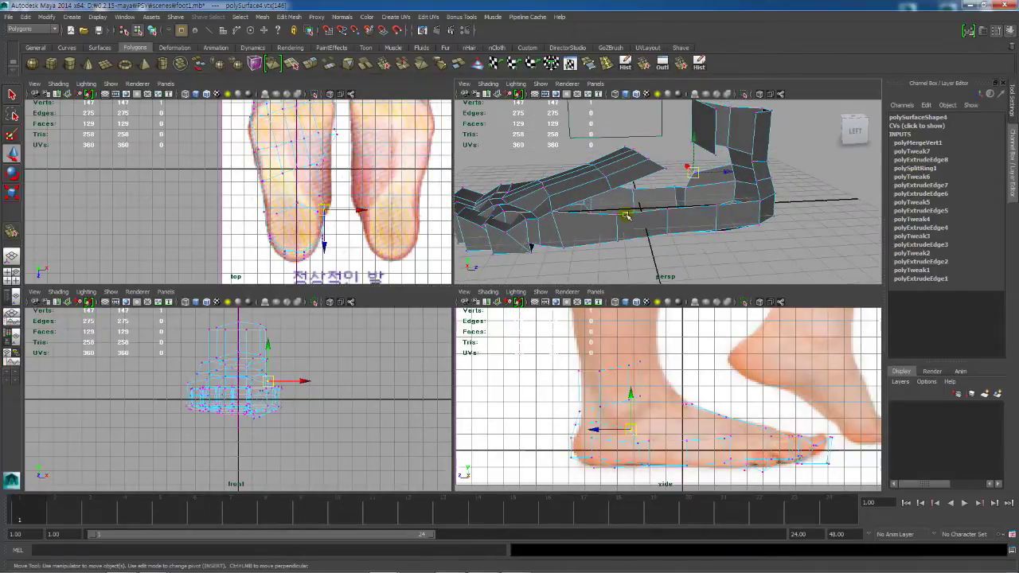
Step: Adjust the position of a vertex on the upper edge of the foot's outer side wall
click(608, 216)
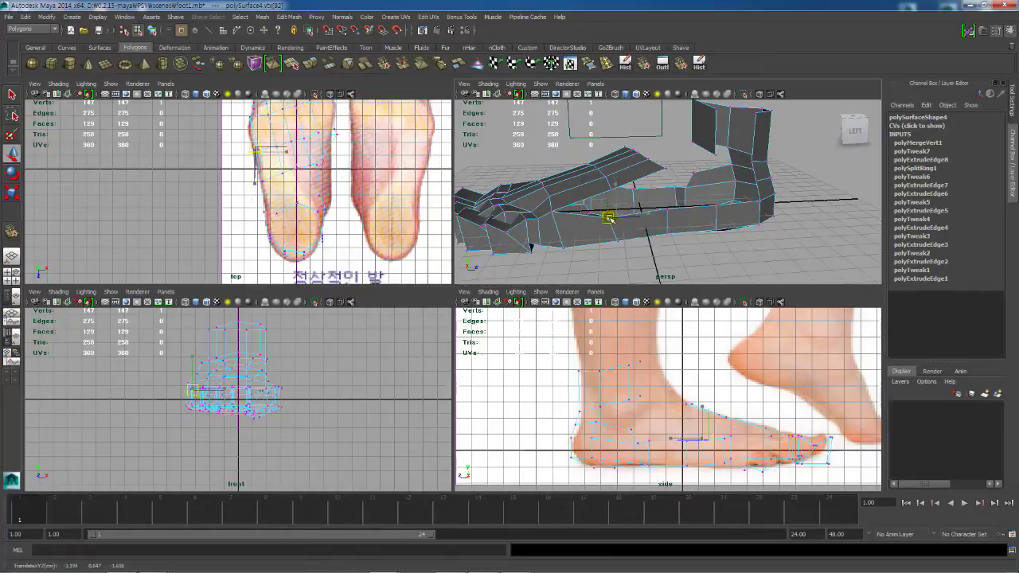
key(w)
alt+drag(613, 223, 687, 182)
Step: Inspect the smoothed and unsmoothed foot in an enlarged perspective view from above, both sides and underneath
key(space)
key(3)
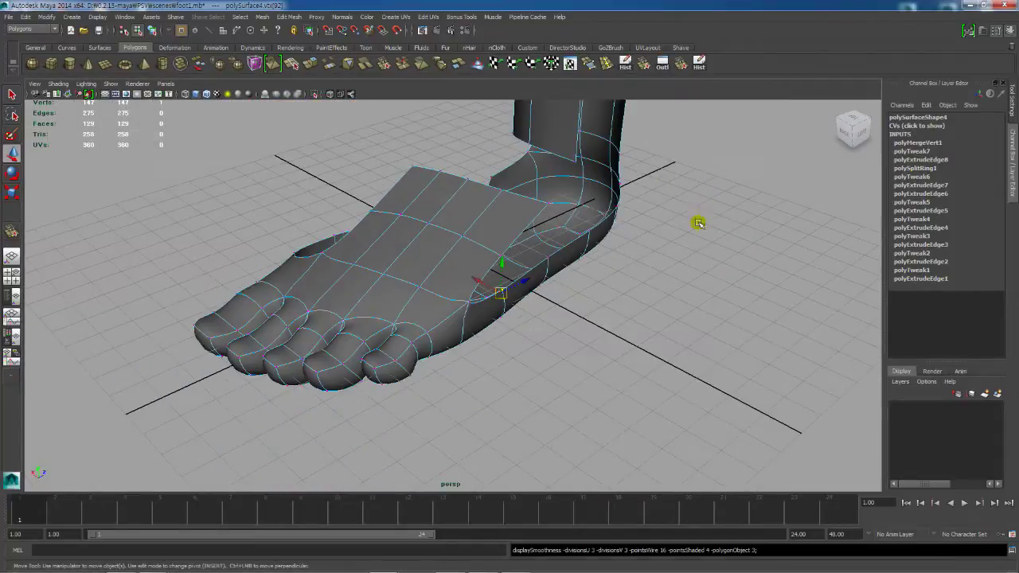
alt+drag(701, 223, 478, 274)
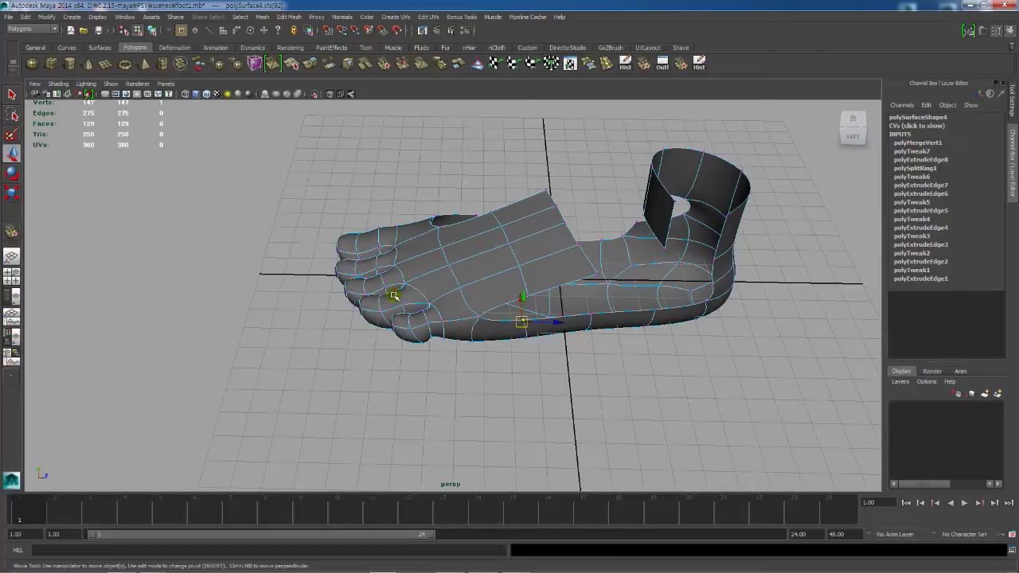
alt+drag(394, 295, 449, 245)
alt+drag(471, 296, 505, 284)
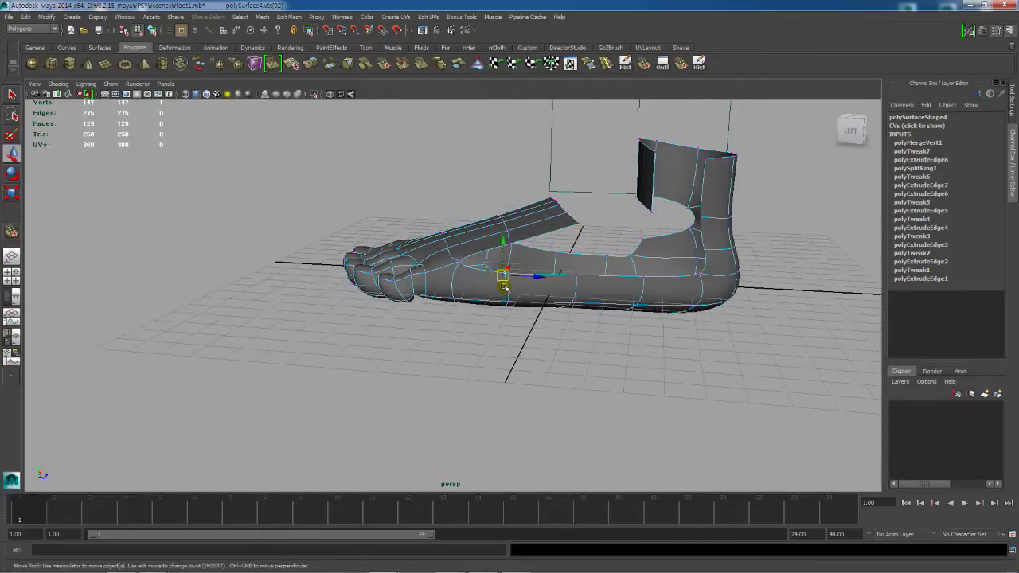
alt+drag(514, 249, 486, 422)
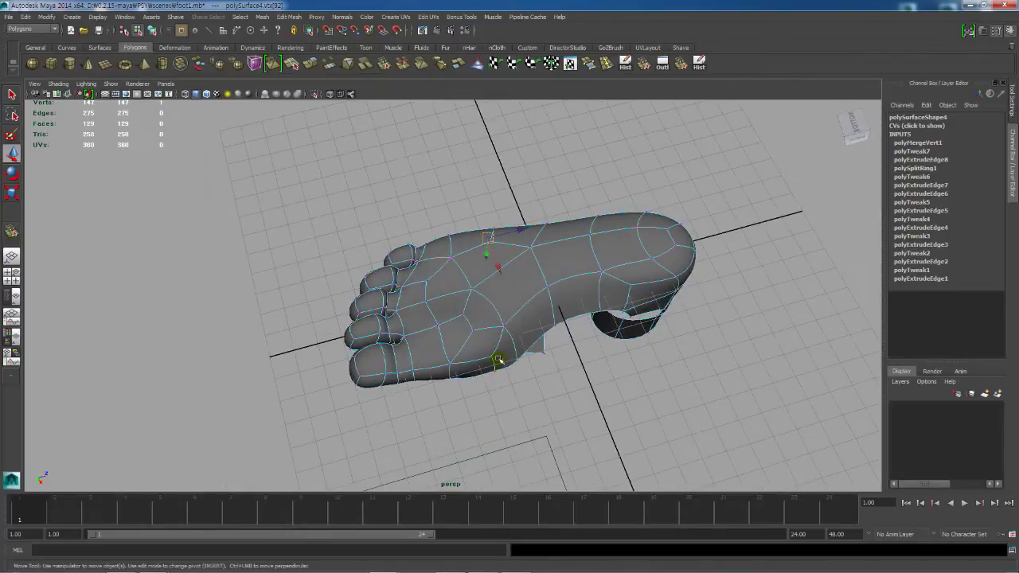
mouse_move(487, 287)
alt+mouse_down()
mouse_move(470, 282)
mouse_move(487, 311)
mouse_move(493, 284)
alt+mouse_up()
alt+drag(485, 332, 491, 299)
key(1)
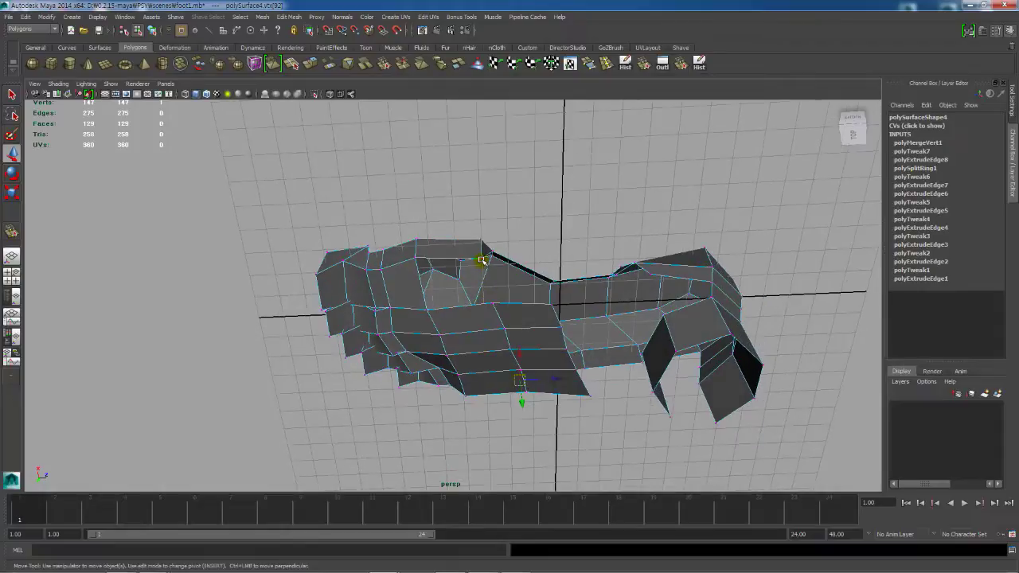
alt+drag(473, 253, 507, 317)
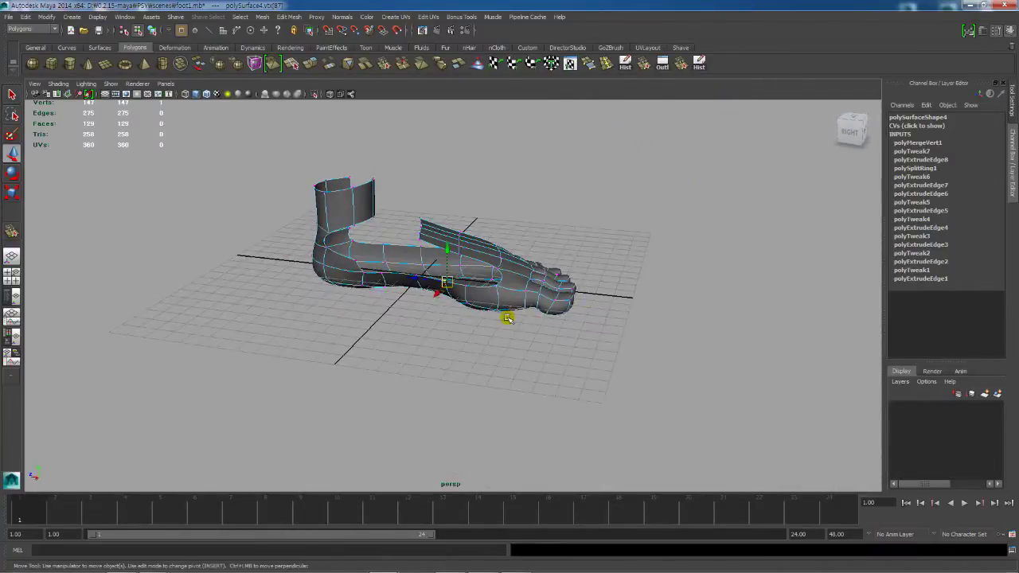
alt+drag(509, 278, 496, 317)
alt+drag(471, 262, 448, 295)
key(1)
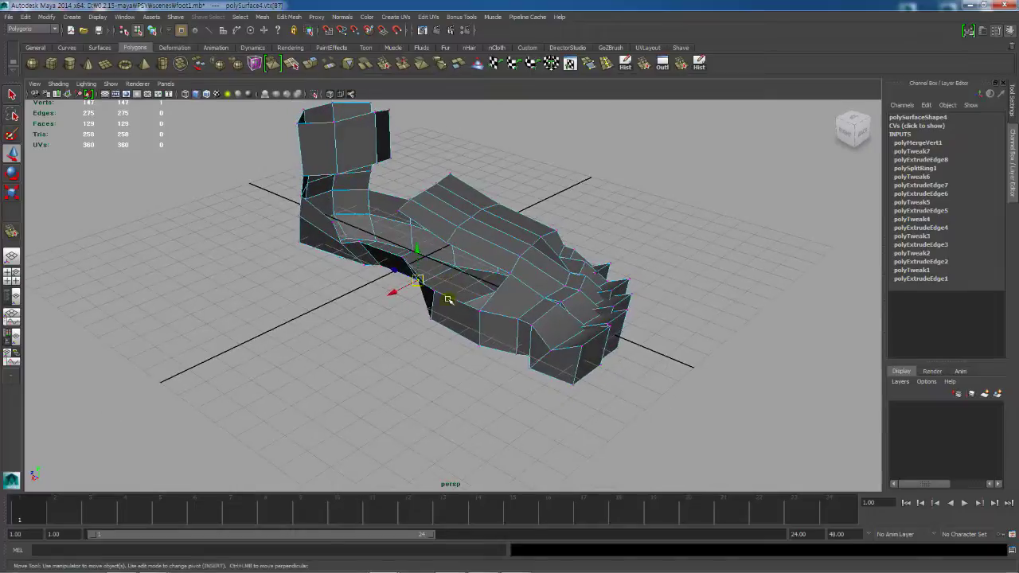
right_drag(448, 295, 456, 279)
click(451, 310)
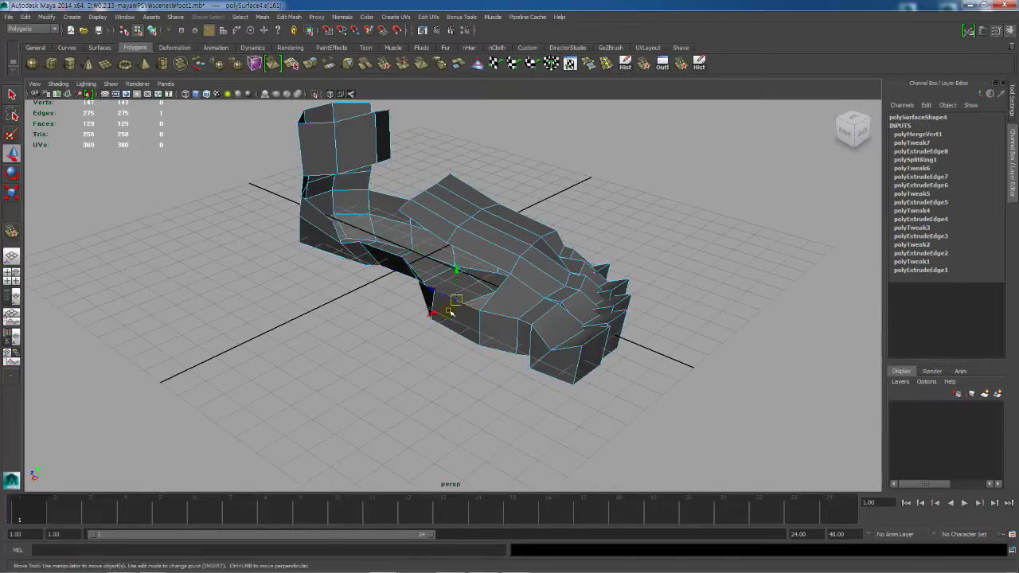
alt+drag(430, 311, 558, 343)
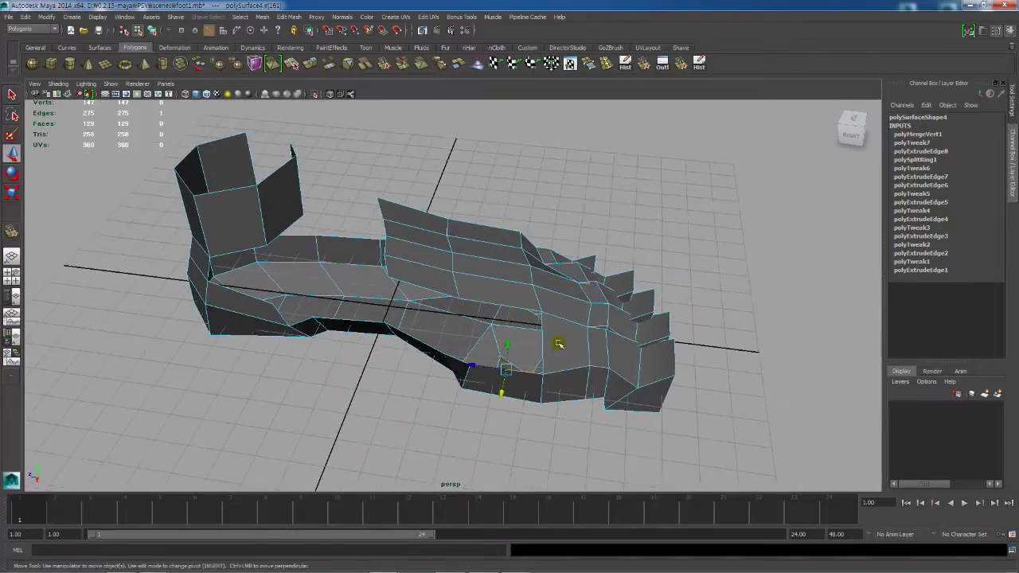
alt+drag(547, 378, 533, 270)
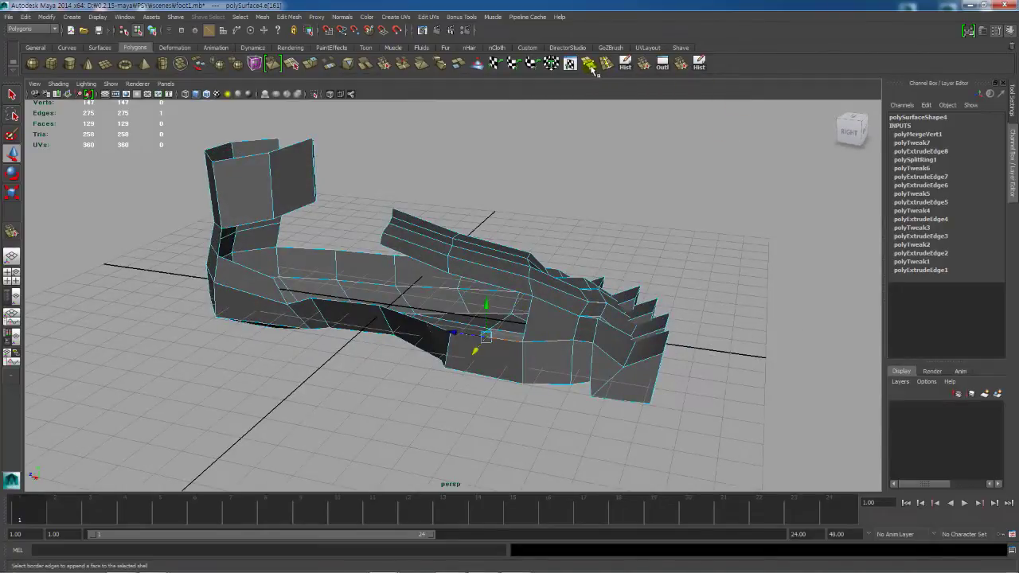
click(591, 67)
click(491, 337)
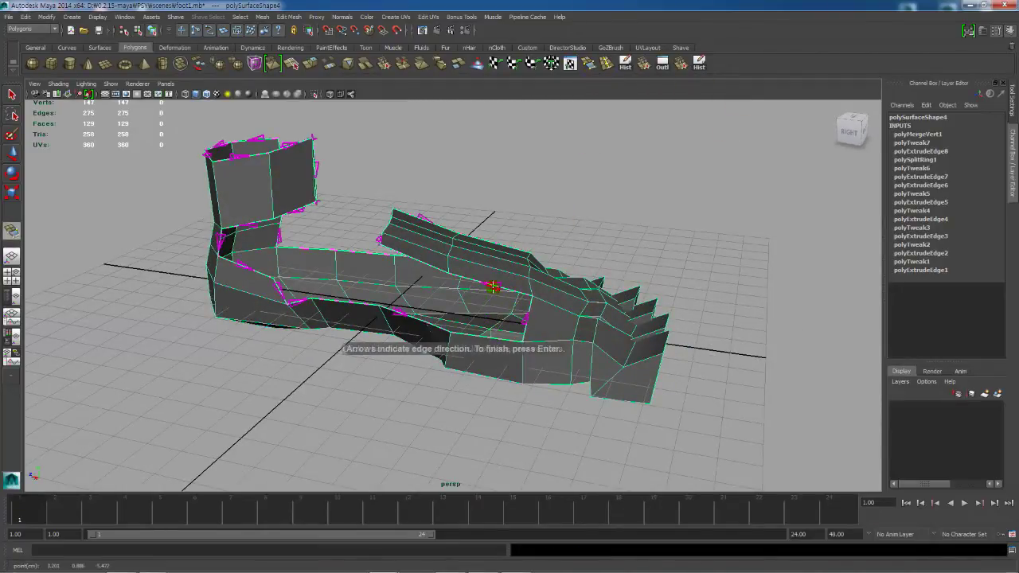
key(3)
key(w)
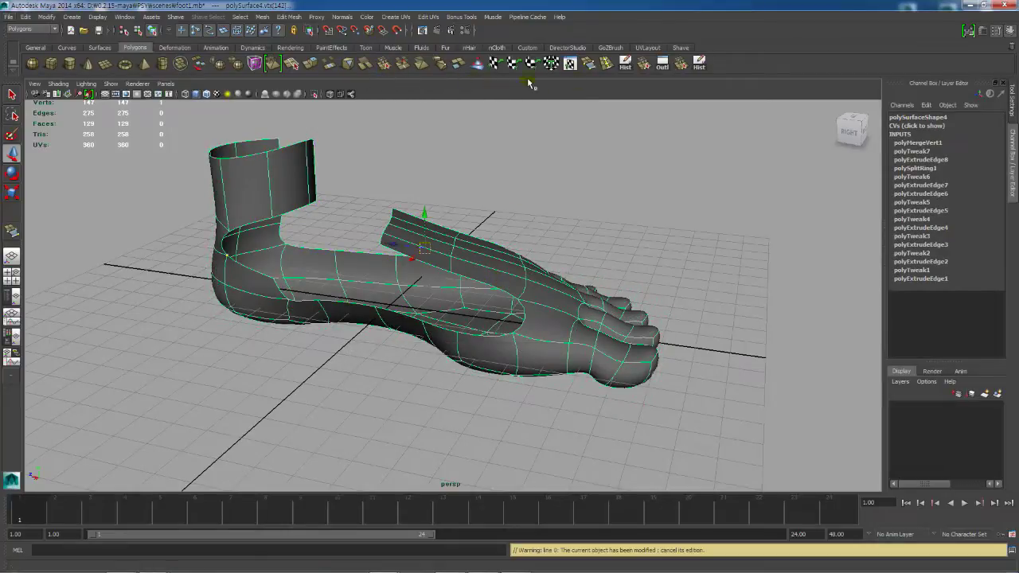
Step: Try to close the gap between the instep strip and the inner side wall with an appended polygon
click(588, 63)
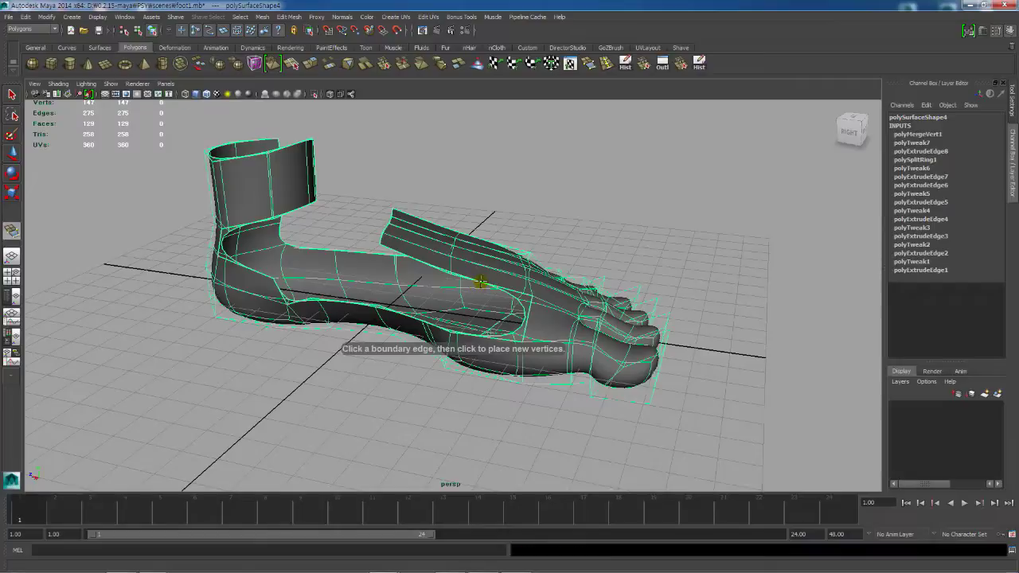
click(473, 326)
click(471, 331)
key(Return)
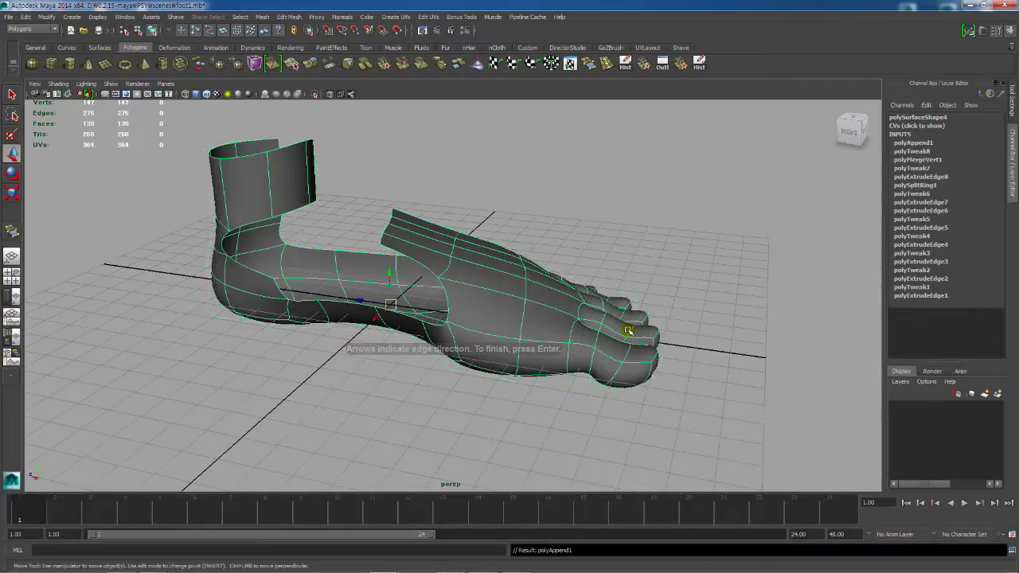
alt+drag(596, 344, 488, 401)
alt+drag(469, 357, 544, 322)
key(1)
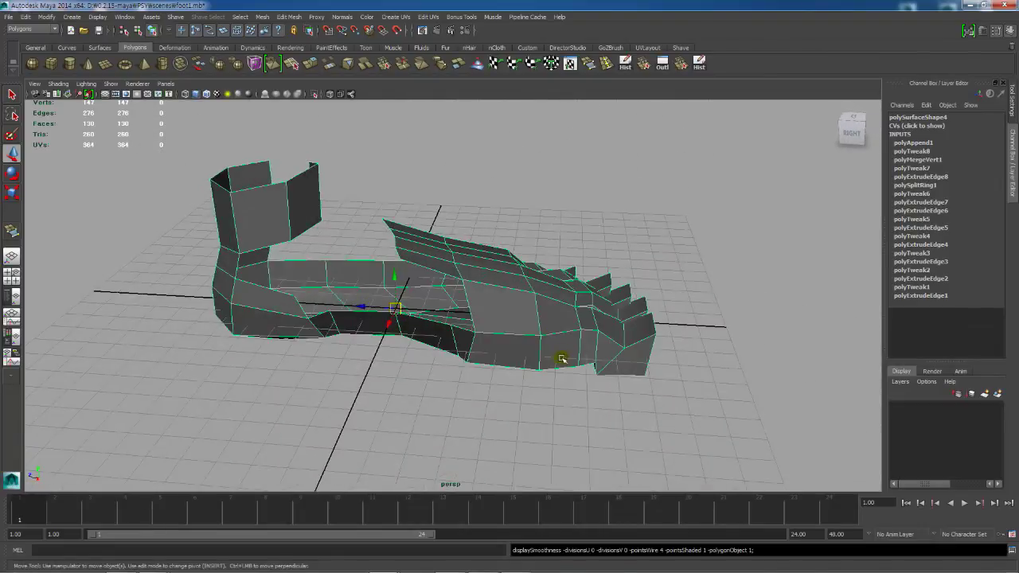
key(ctrl+z)
alt+drag(557, 364, 457, 345)
right_drag(498, 325, 493, 307)
click(494, 328)
alt+middle_drag(612, 300, 674, 292)
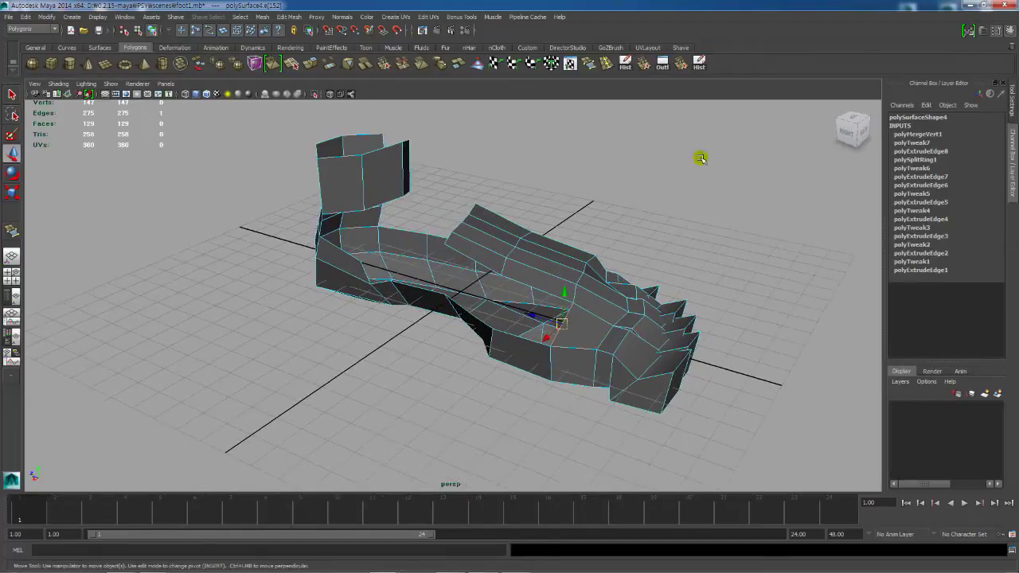
click(570, 64)
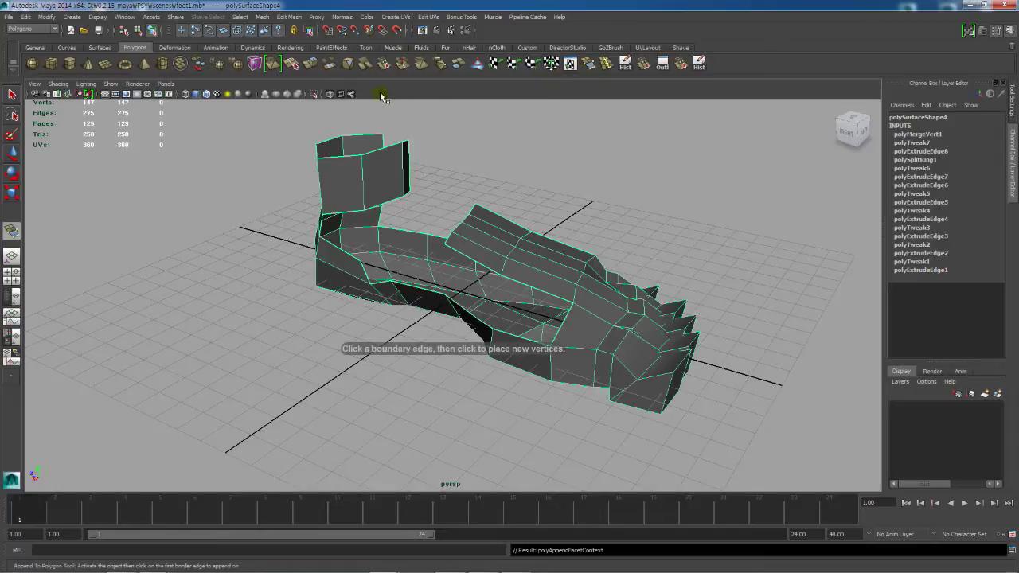
click(311, 65)
key(ctrl+z)
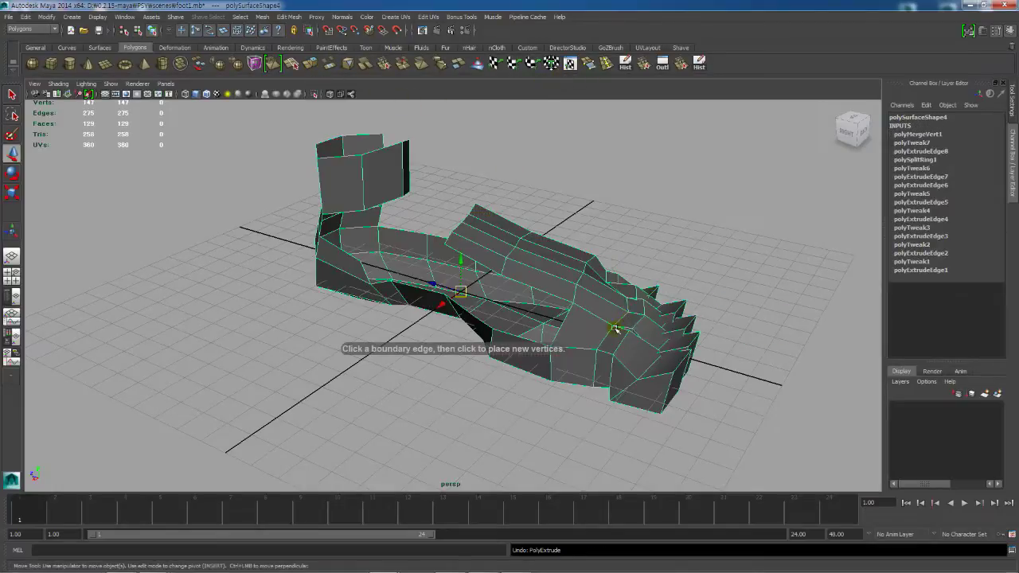
key(q)
Step: Extrude the open edge between the instep strip and the inner side wall back toward the heel
right_drag(566, 319, 567, 294)
click(566, 325)
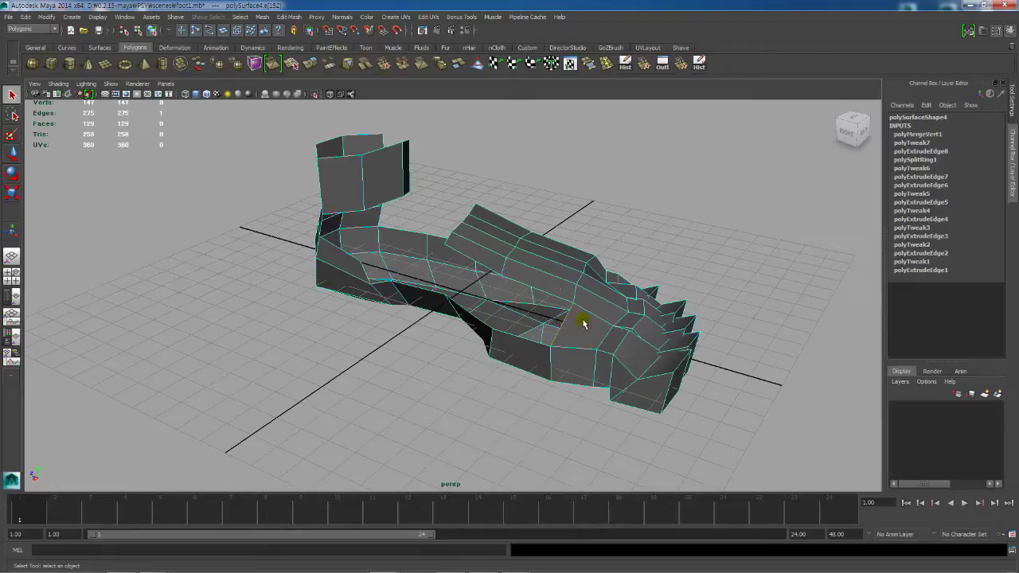
click(311, 65)
mouse_move(557, 297)
mouse_down()
mouse_move(499, 296)
mouse_move(518, 337)
mouse_move(612, 306)
mouse_move(546, 291)
mouse_move(583, 289)
mouse_move(585, 259)
mouse_move(523, 295)
mouse_move(580, 321)
mouse_move(585, 306)
mouse_move(568, 292)
mouse_up()
Step: Adjust a free corner vertex of the newly extruded face beside the instep strip
right_drag(557, 292, 541, 289)
key(w)
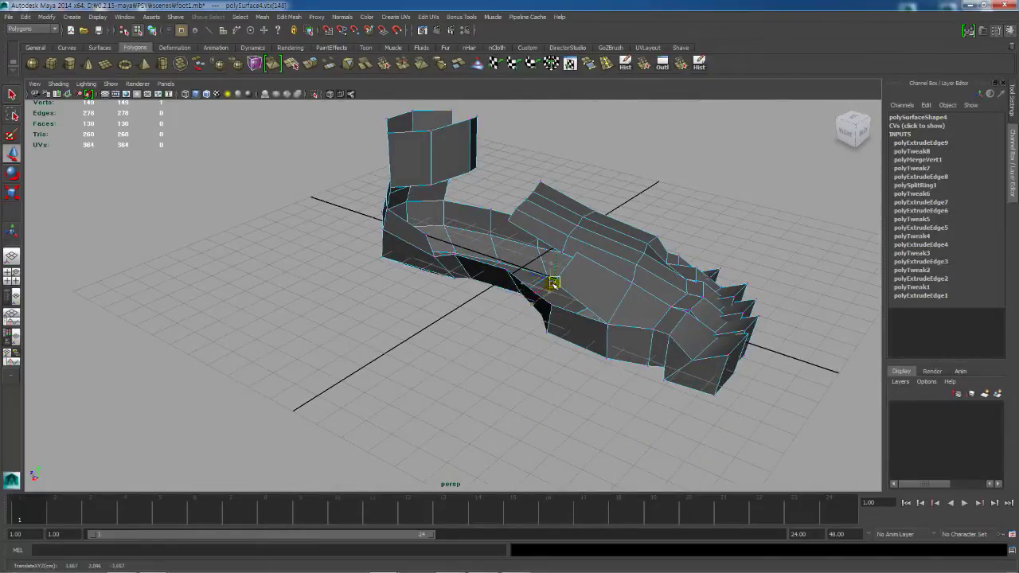
Step: Append a polygon across the gap between the instep's lower inner edge and the inner side wall behind the ball of the foot
alt+drag(555, 284, 595, 327)
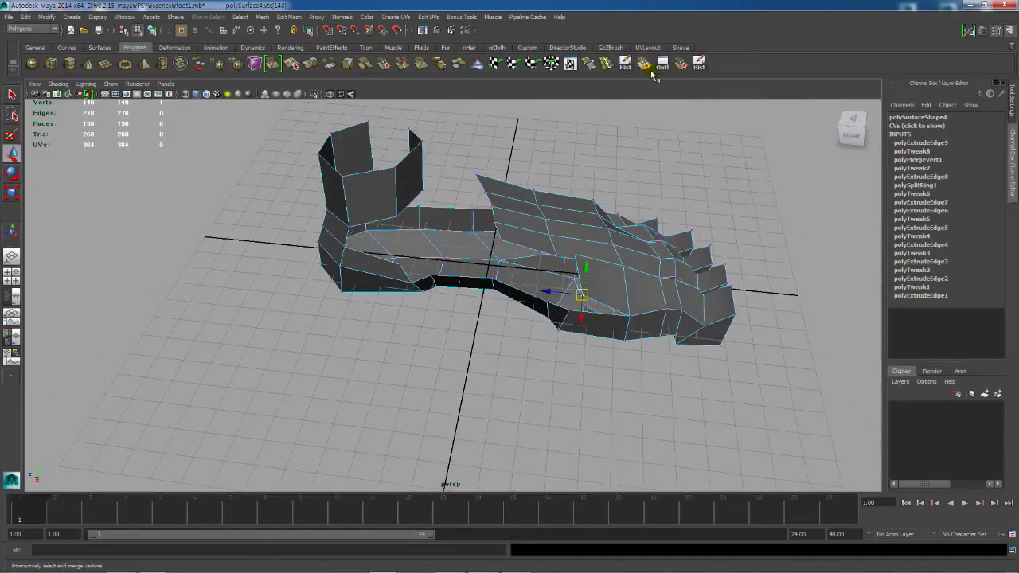
click(588, 65)
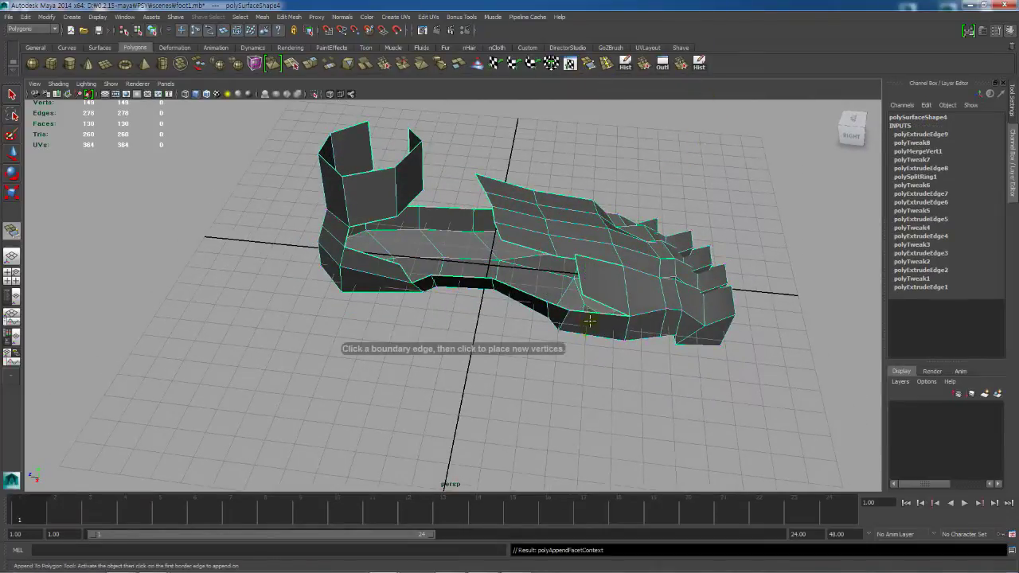
click(563, 307)
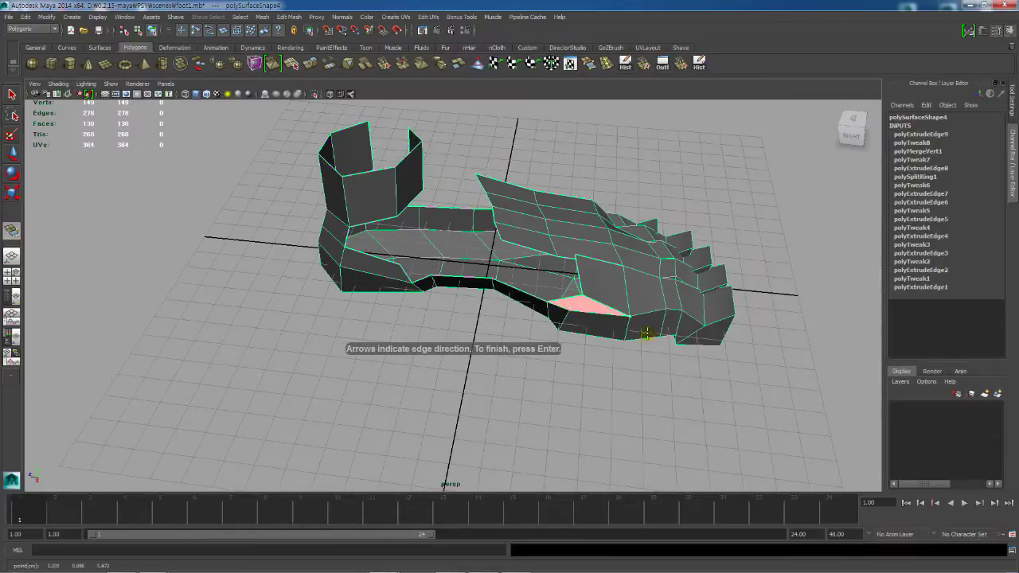
key(Return)
key(3)
key(w)
alt+drag(653, 332, 607, 322)
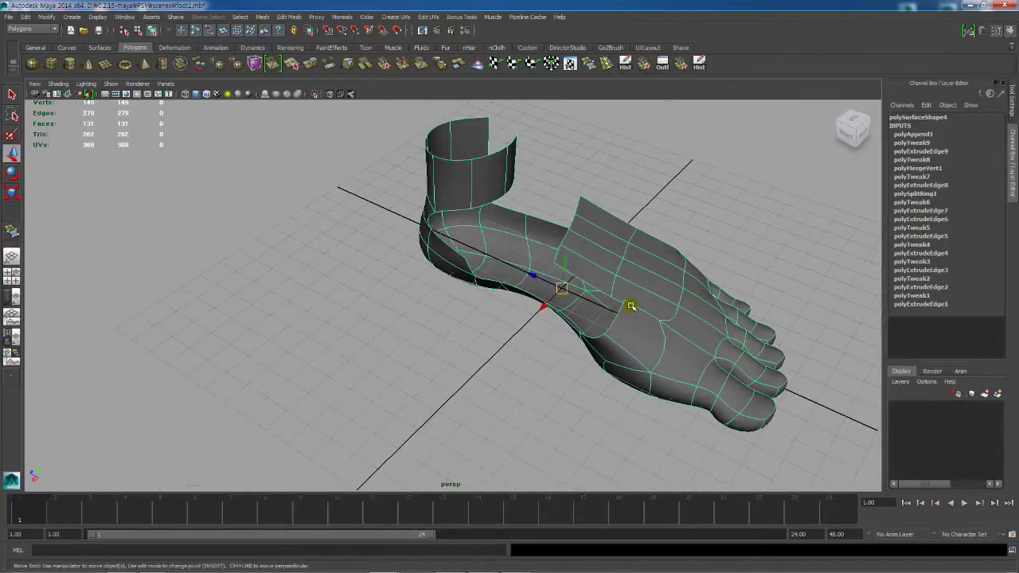
Step: Merge the two neighbouring vertices at the inner edge of the instep where the extruded face meets the instep strip
right_drag(630, 307, 629, 302)
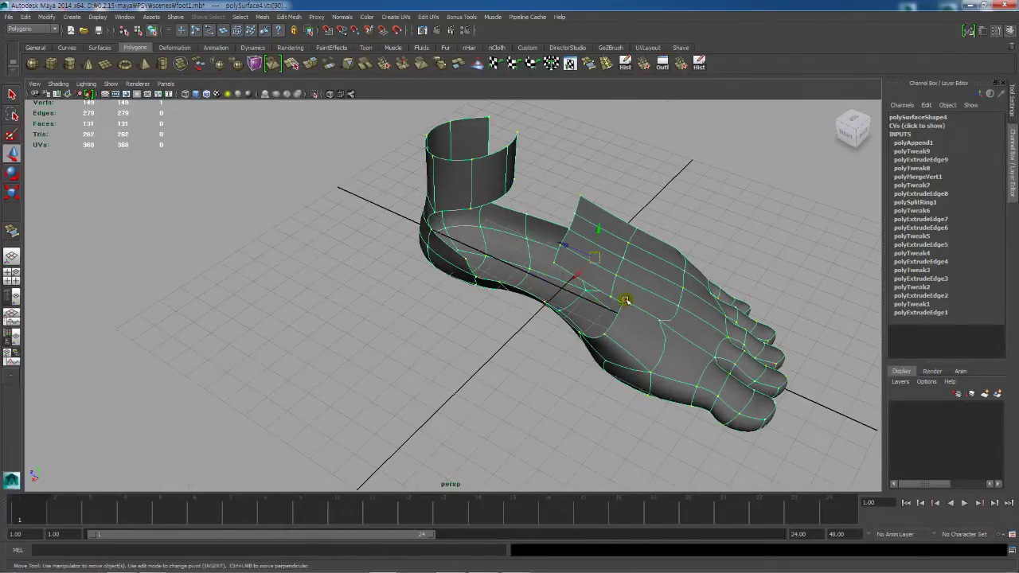
alt+drag(621, 324, 668, 281)
click(667, 262)
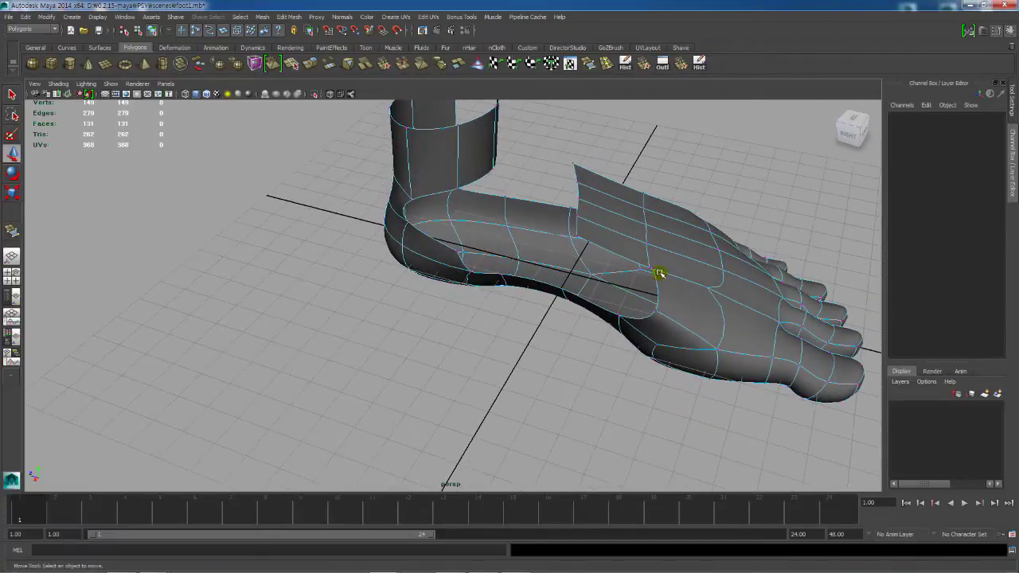
click(648, 264)
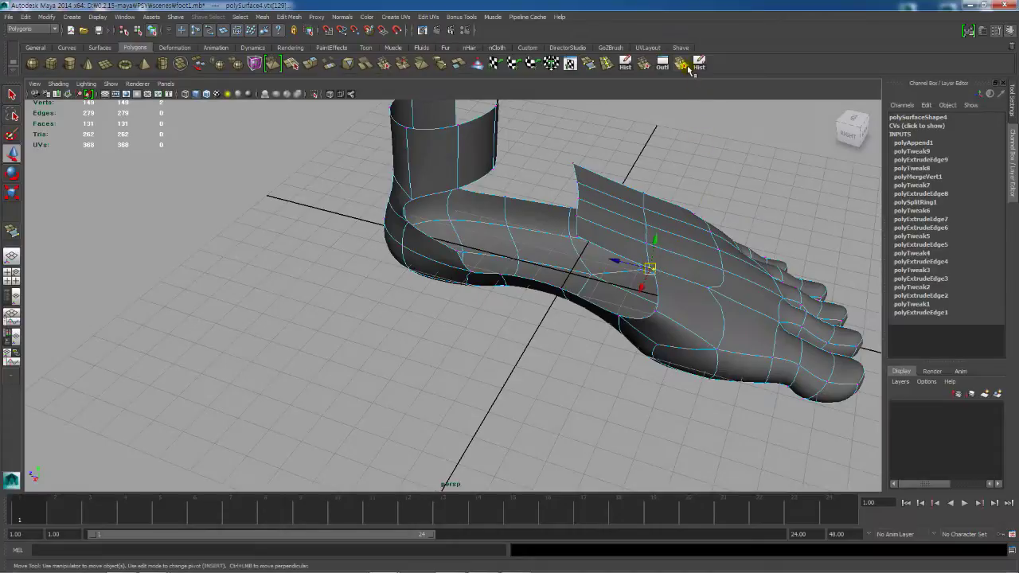
click(683, 65)
scroll(677, 271, up, 4)
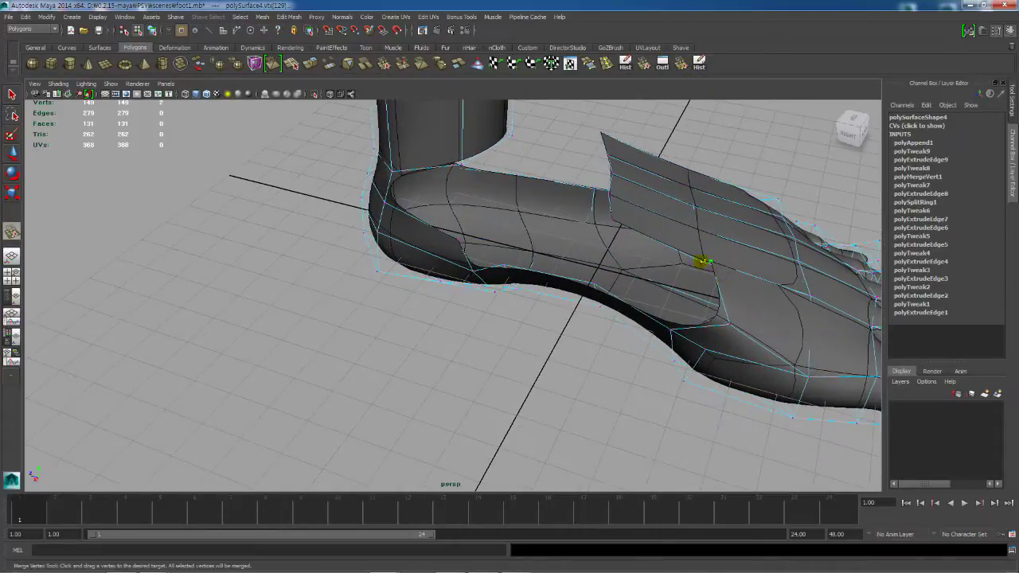
drag(706, 262, 697, 263)
click(731, 246)
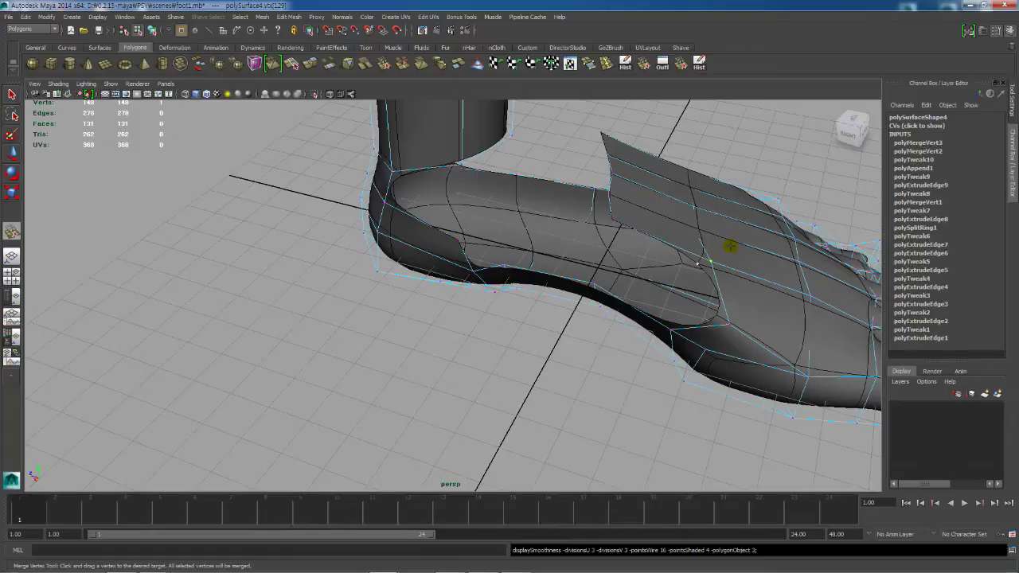
key(q)
key(3)
scroll(702, 302, down, 3)
alt+drag(709, 323, 659, 364)
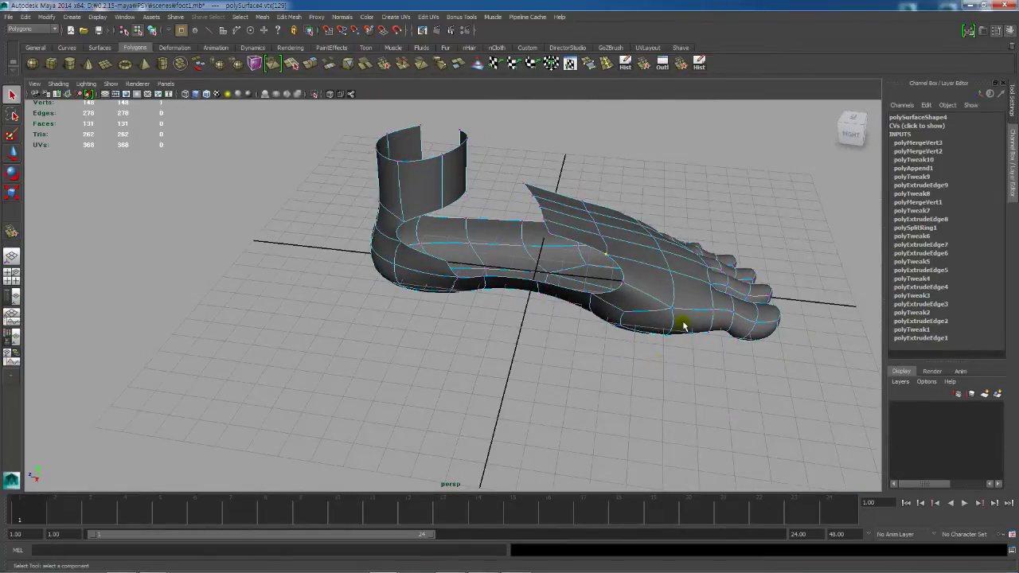
Step: Reposition the free corner vertex on the inner rear edge of the instep to follow the foot's contour
key(w)
click(625, 283)
alt+drag(643, 294, 660, 184)
alt+middle_drag(661, 184, 694, 206)
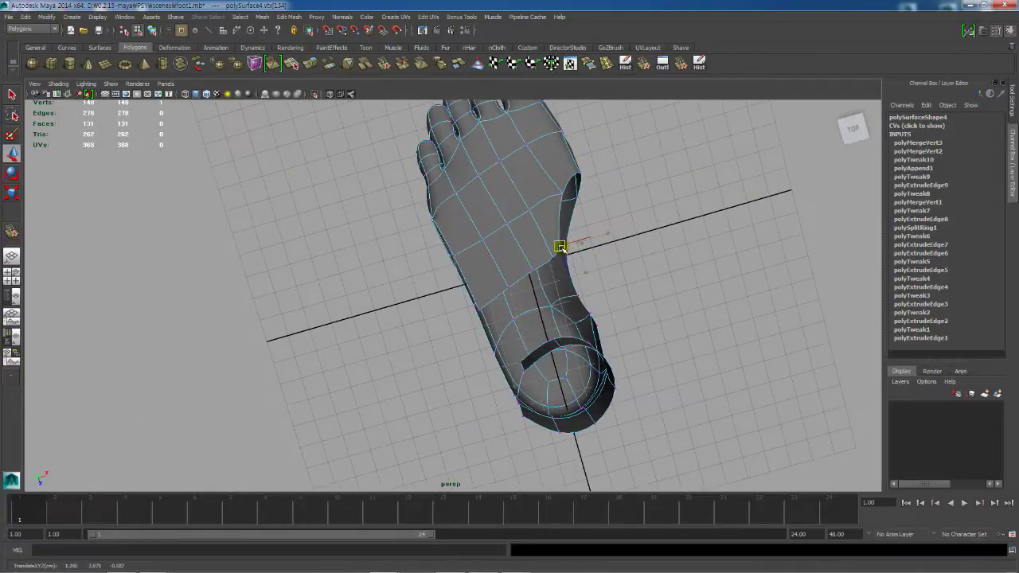
alt+drag(579, 275, 604, 266)
alt+drag(626, 339, 523, 309)
key(3)
mouse_move(459, 266)
alt+mouse_down()
mouse_move(462, 258)
mouse_move(451, 274)
alt+mouse_up()
Step: Append a polygon joining the outer edge of the instep to the top of the outer side wall behind the small toe
right_drag(485, 313, 490, 288)
alt+drag(492, 301, 507, 323)
click(489, 335)
shift+click(535, 341)
key(1)
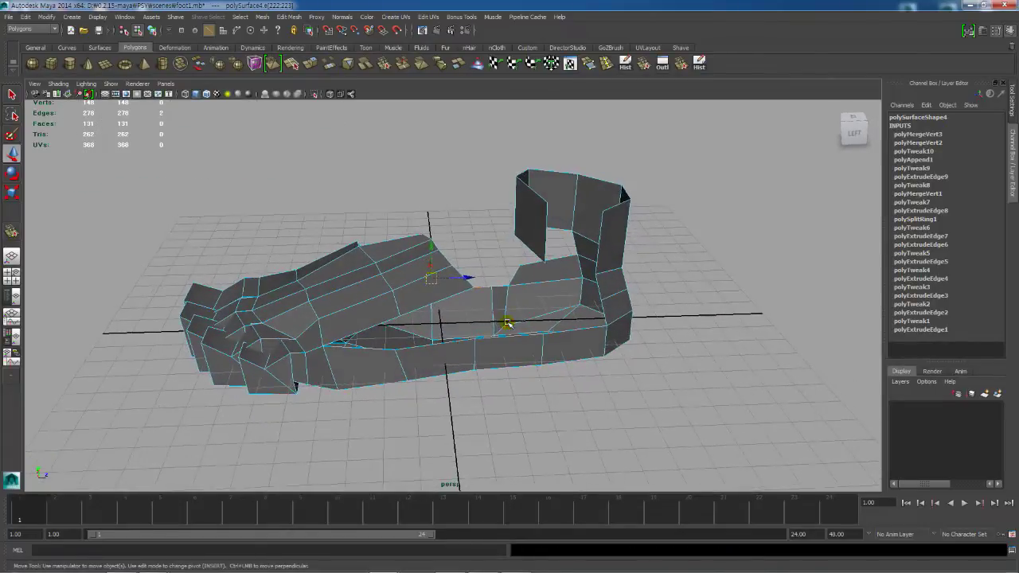
click(592, 67)
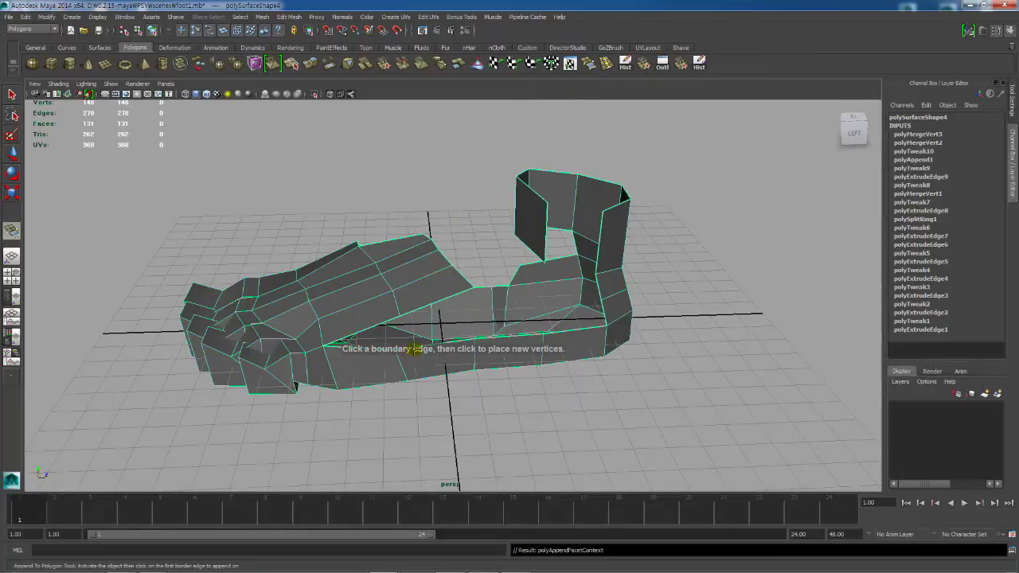
click(388, 330)
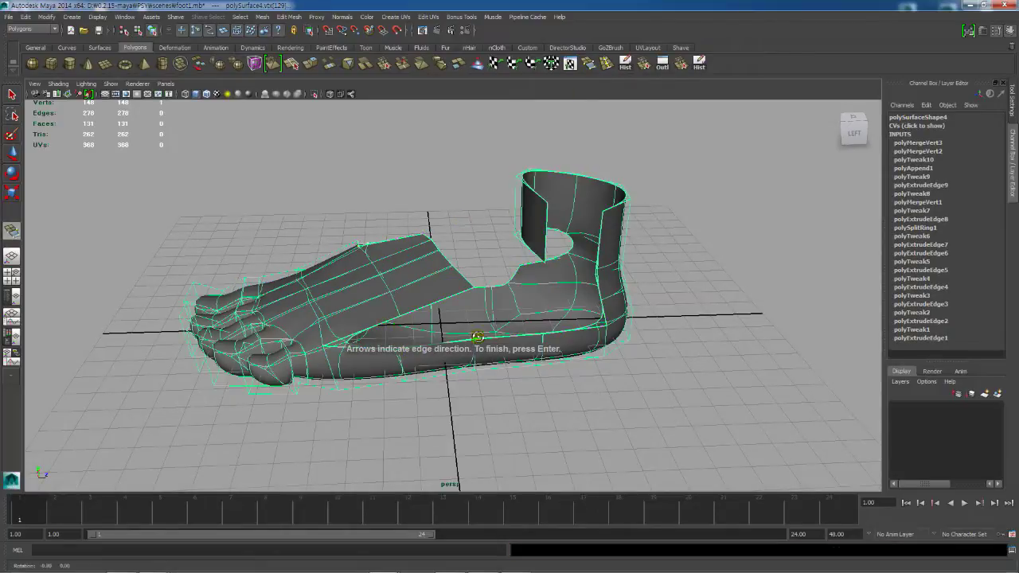
click(399, 307)
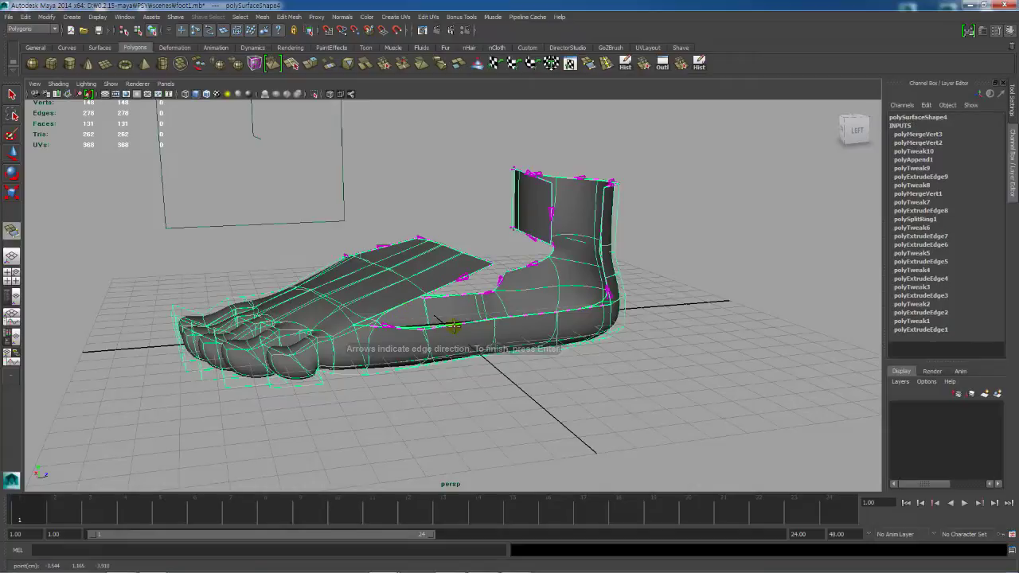
key(Return)
key(w)
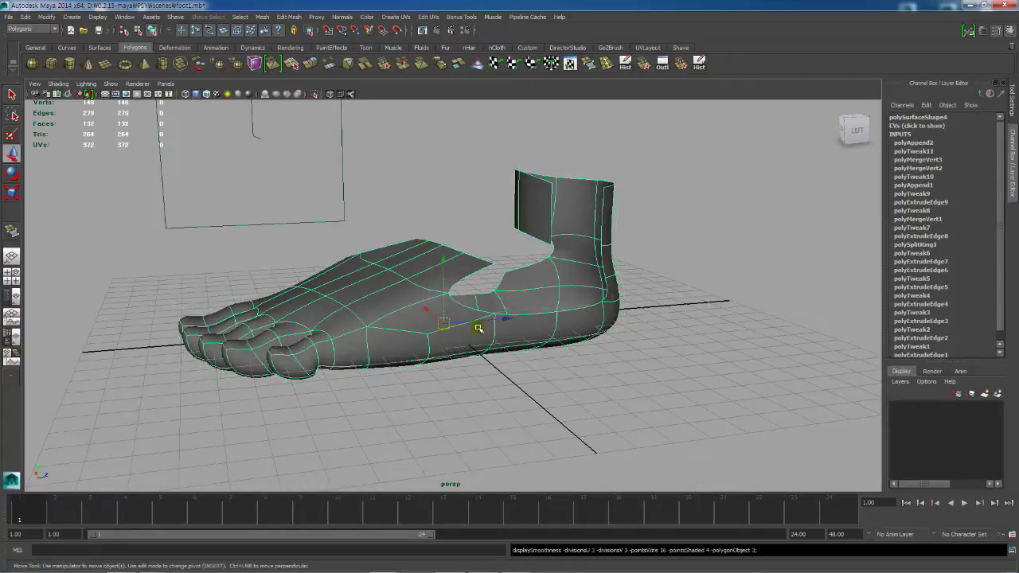
Step: Append a second polygon from the outer rear part of the instep edge to the outer side wall toward the heel
alt+drag(479, 328, 450, 352)
key(g)
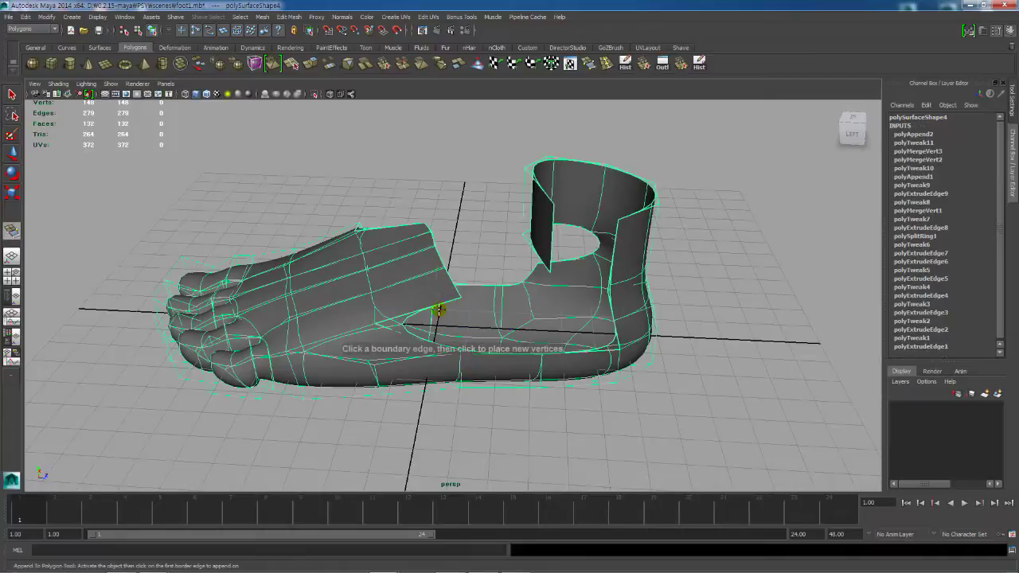
click(440, 303)
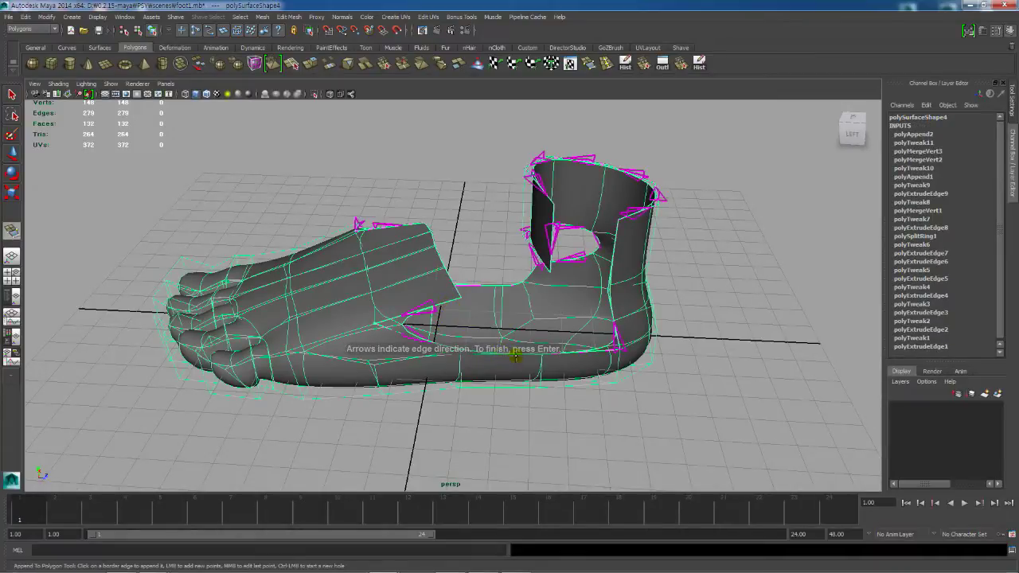
key(q)
alt+drag(549, 366, 468, 351)
key(g)
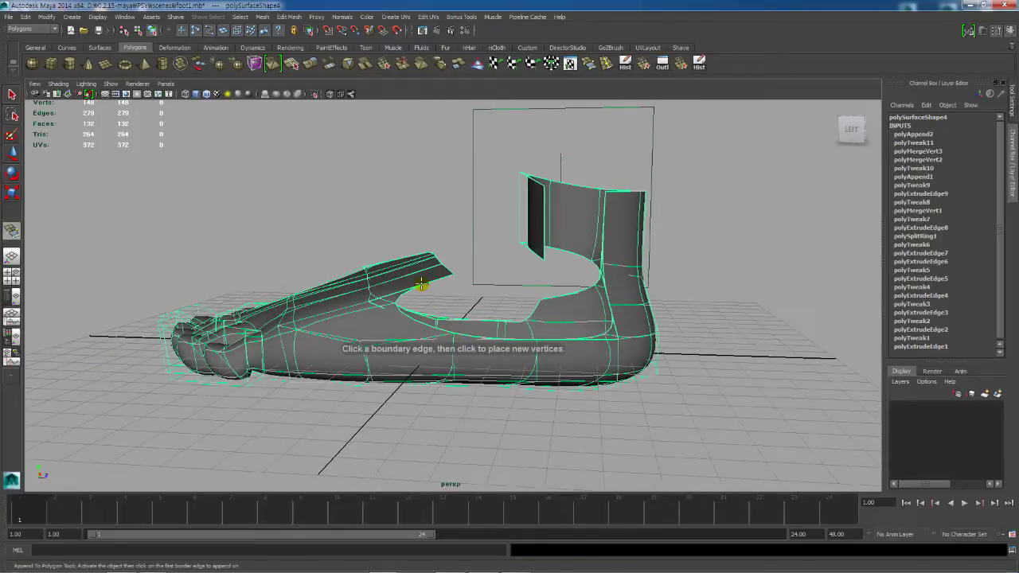
click(421, 285)
click(593, 340)
key(Return)
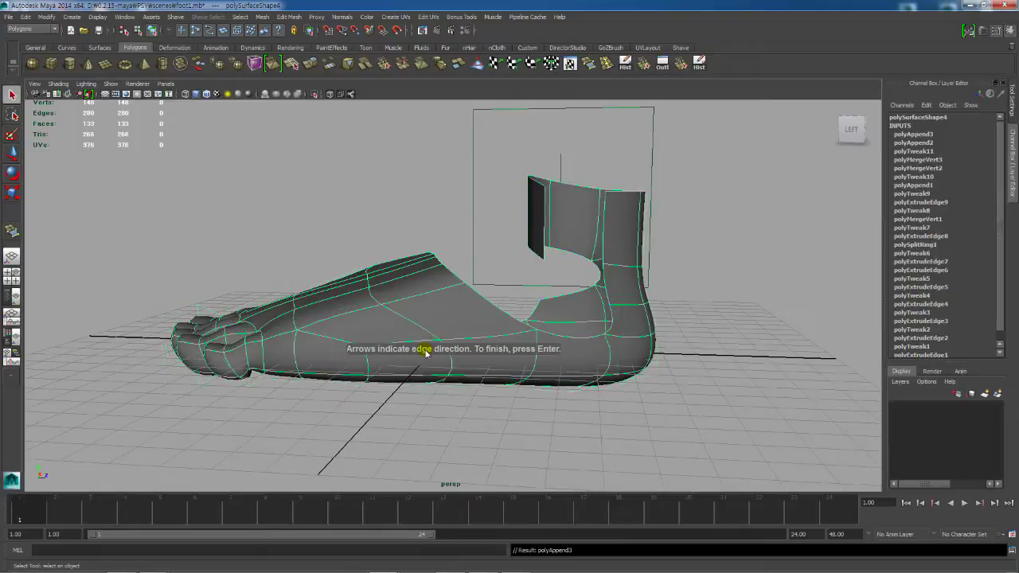
Step: Adjust the outer rear corner vertex of the instep and the vertices around the lower ankle to smooth the outer side
alt+drag(423, 353, 488, 338)
key(1)
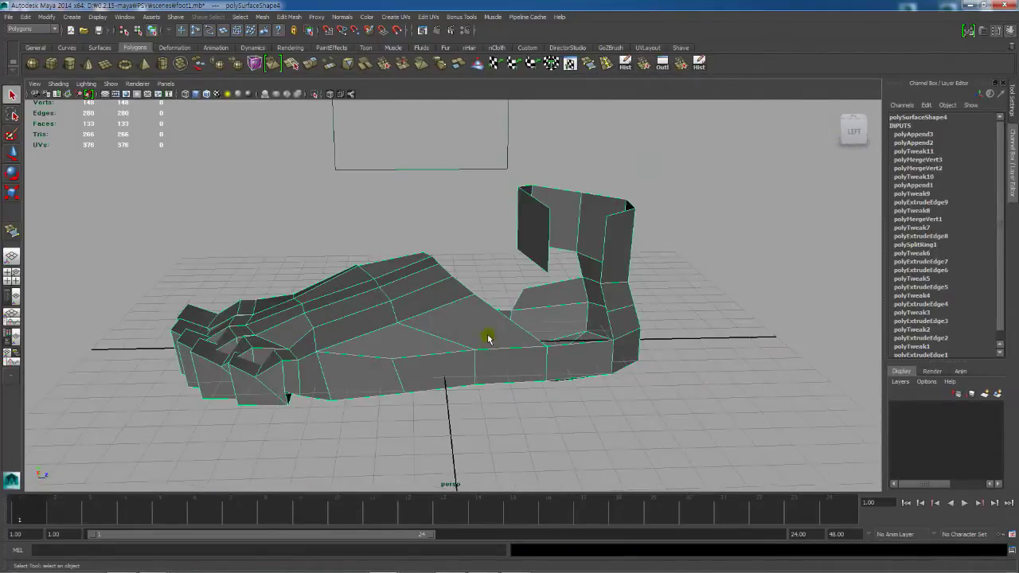
right_drag(473, 291, 430, 291)
click(473, 293)
key(w)
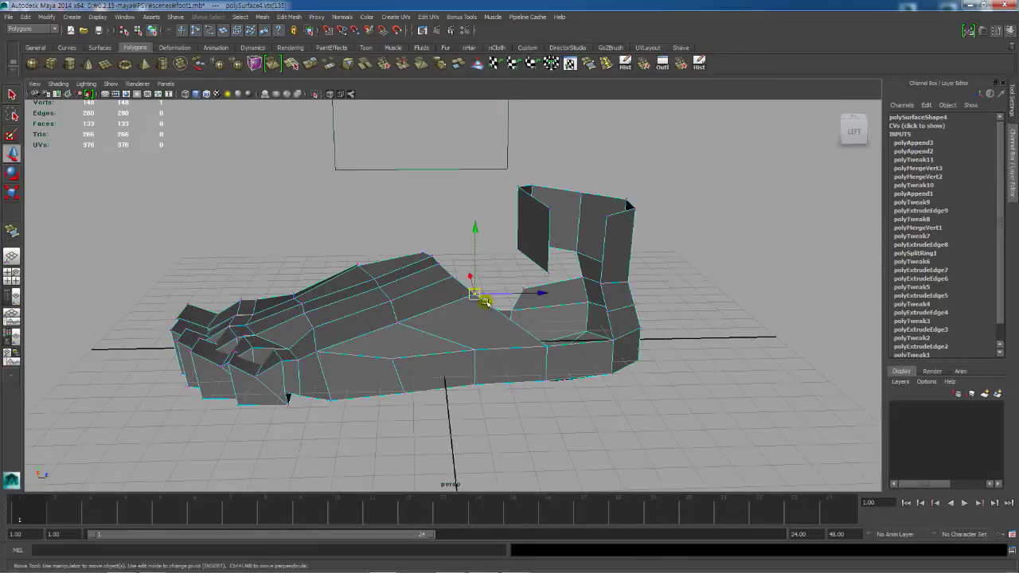
drag(485, 301, 554, 269)
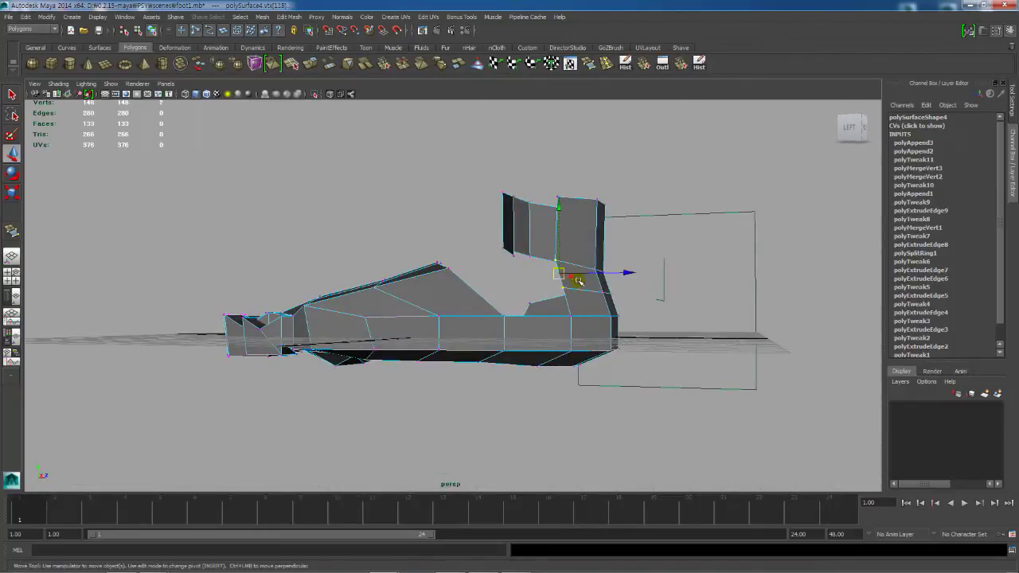
alt+drag(590, 277, 333, 367)
key(3)
alt+drag(495, 384, 439, 387)
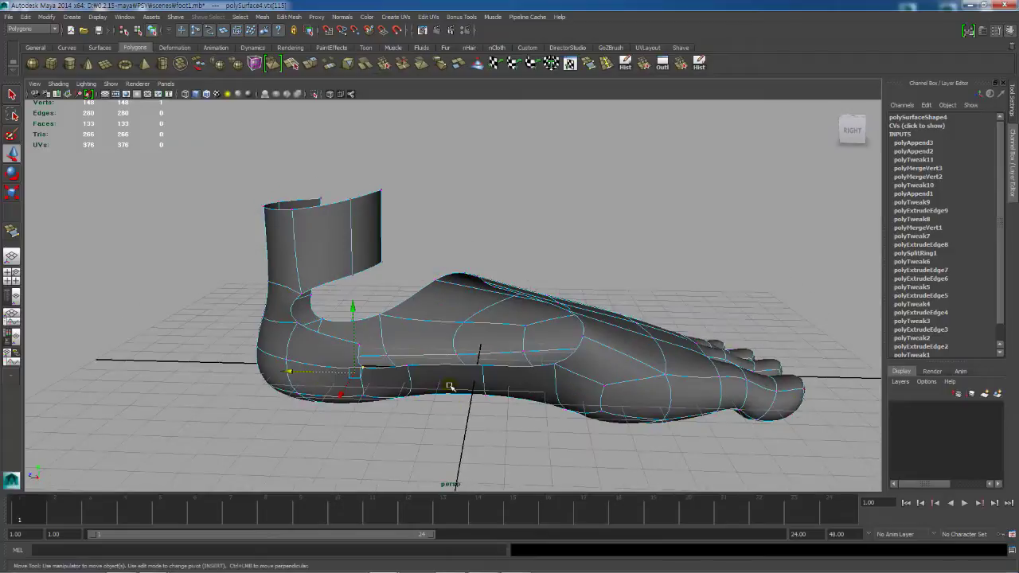
Step: Extrude the two top edges of the inner side wall upward along the arch
right_click(402, 373)
click(406, 314)
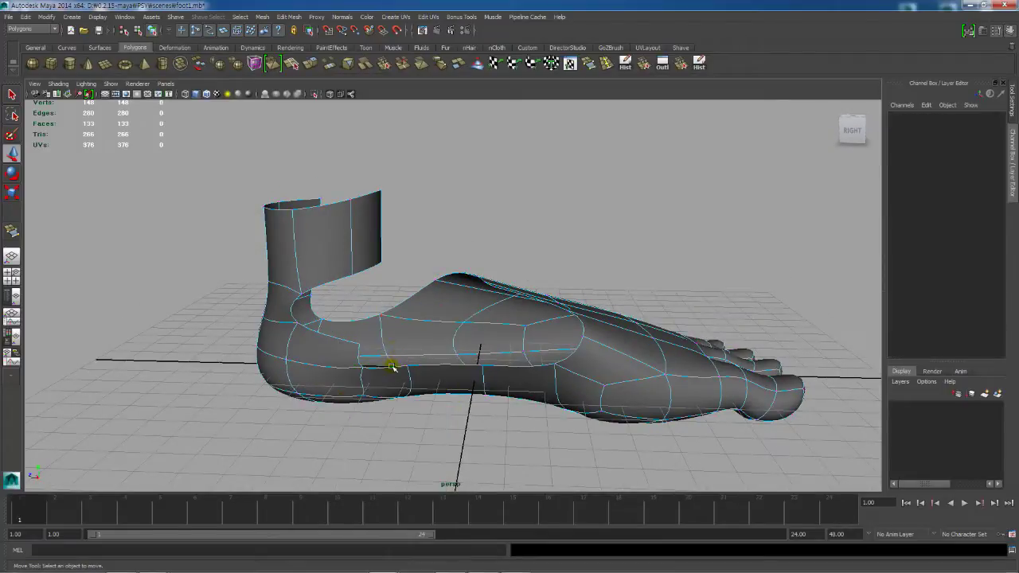
click(391, 365)
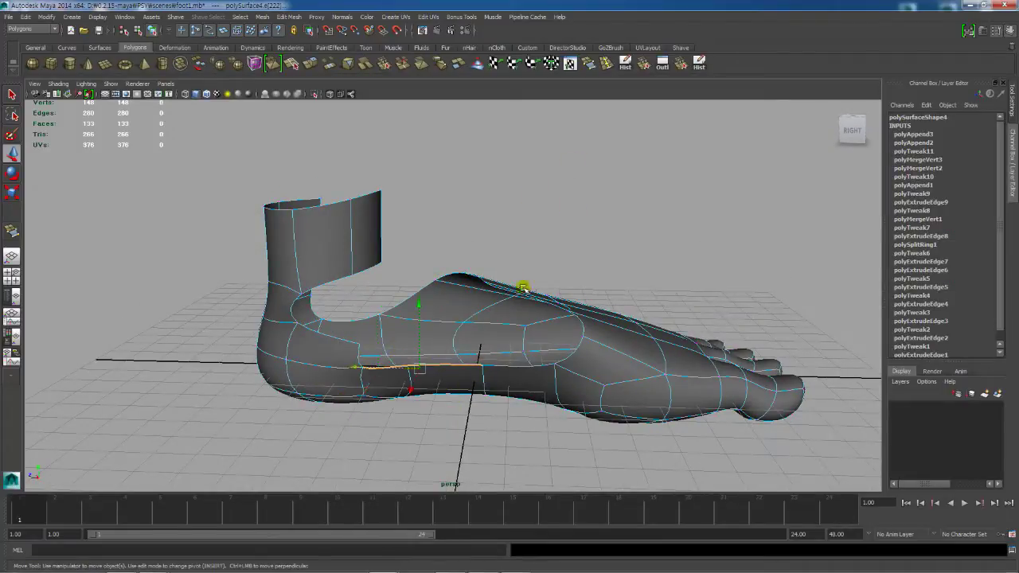
click(311, 65)
drag(421, 307, 433, 273)
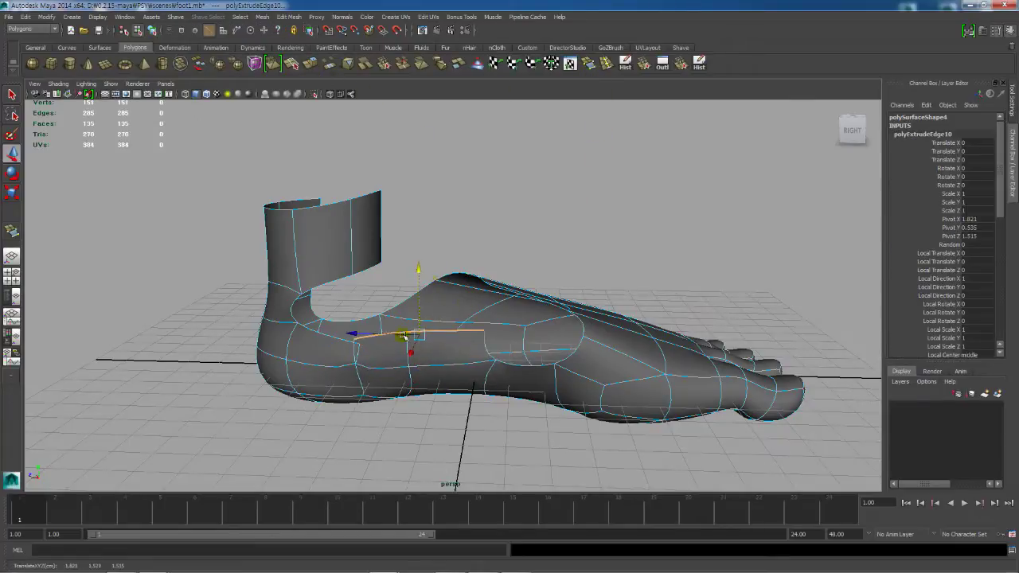
Step: Merge the heel-end vertex of the extruded arch strip with the adjacent corner vertex of the heel
alt+drag(407, 339, 385, 361)
right_drag(365, 351, 375, 363)
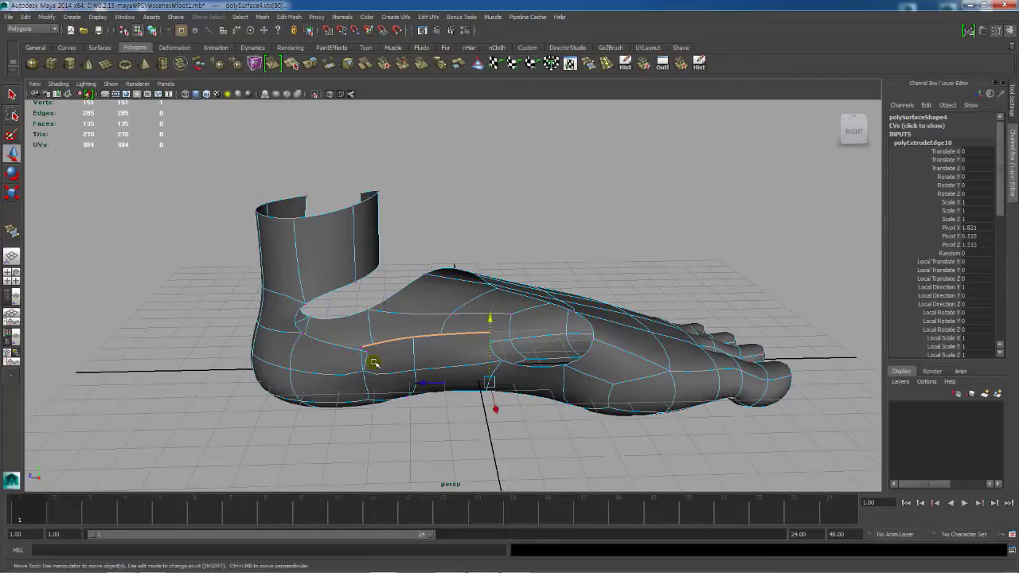
click(348, 344)
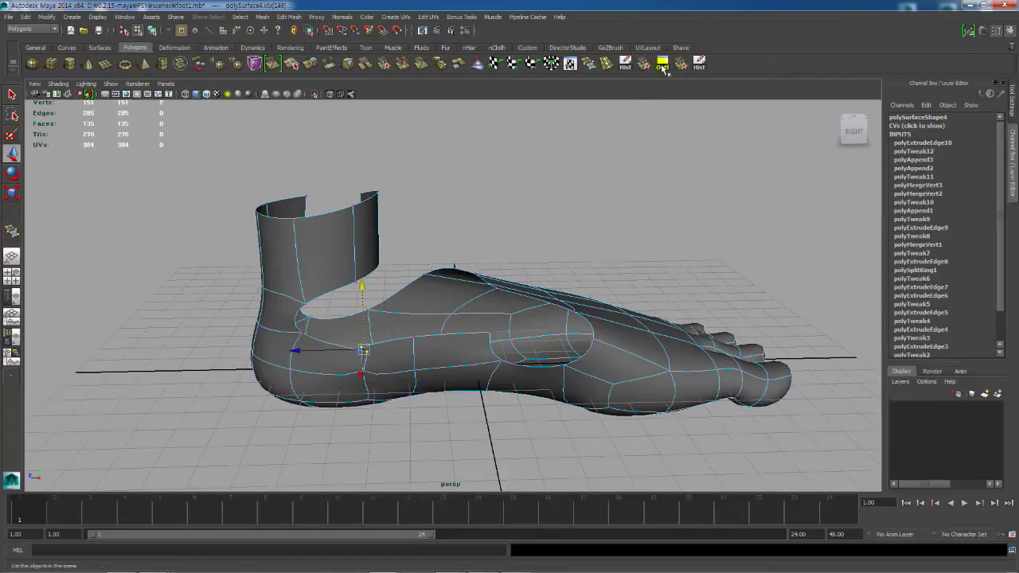
click(682, 65)
drag(362, 350, 634, 355)
key(q)
Step: Adjust the vertices around the remaining inner opening between the arch strip and the instep, checking the smoothed shape
key(1)
key(w)
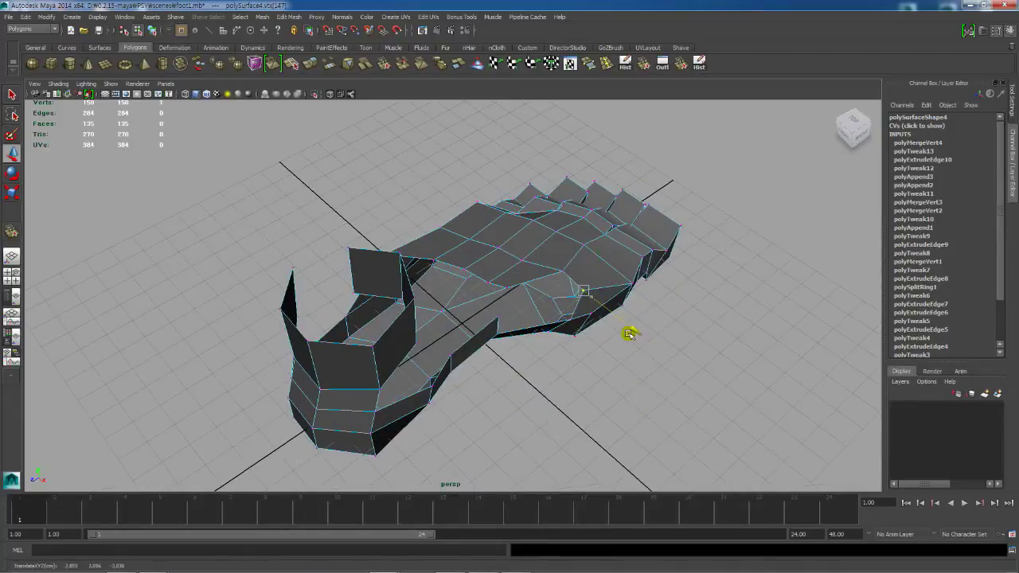
key(3)
alt+drag(560, 359, 535, 341)
alt+right_drag(534, 341, 584, 380)
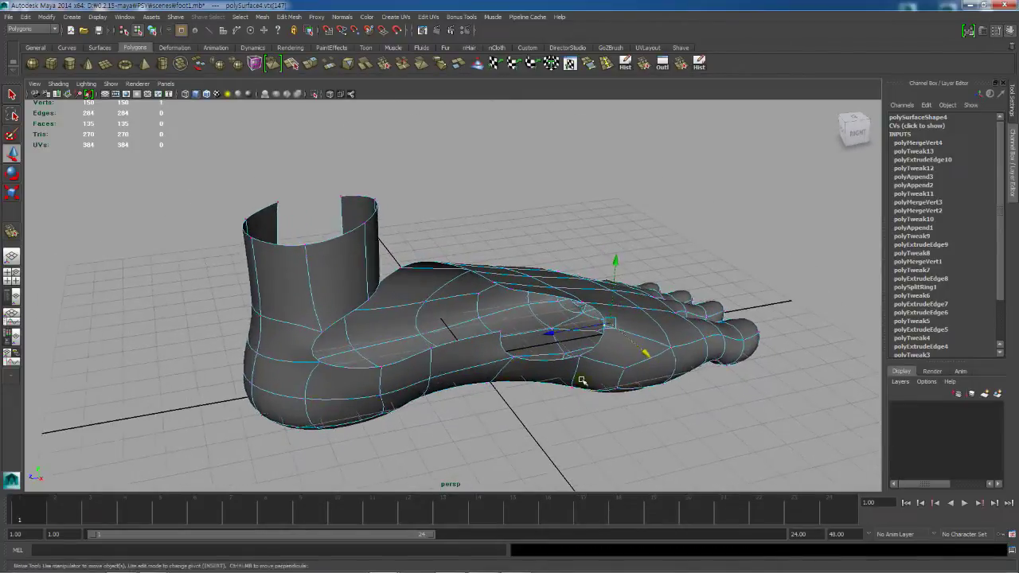
alt+middle_drag(560, 366, 520, 364)
alt+drag(520, 363, 475, 311)
key(1)
alt+drag(466, 276, 559, 340)
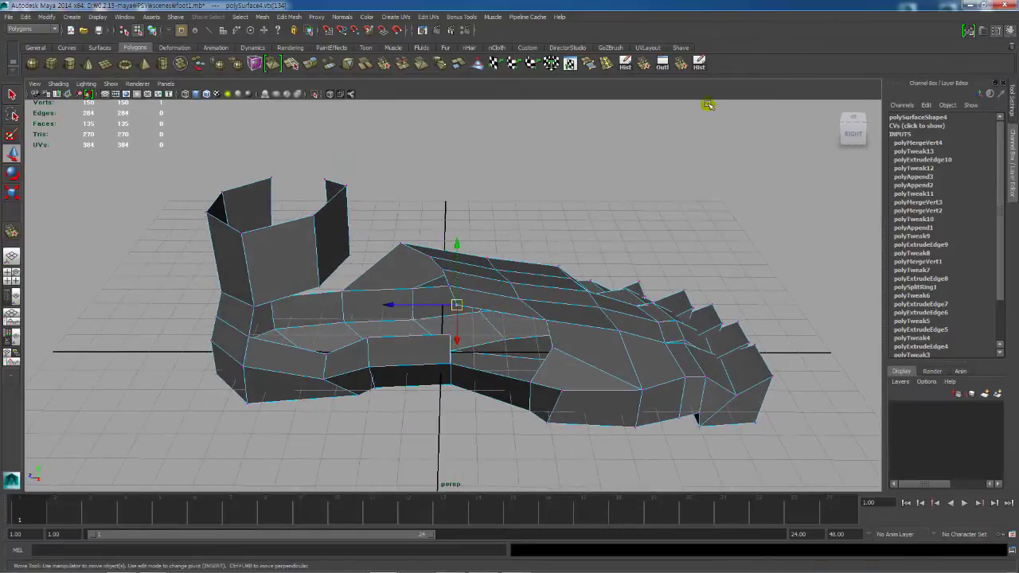
Step: Append a polygon between the front end of the arch strip and the face behind the ball of the foot
click(589, 67)
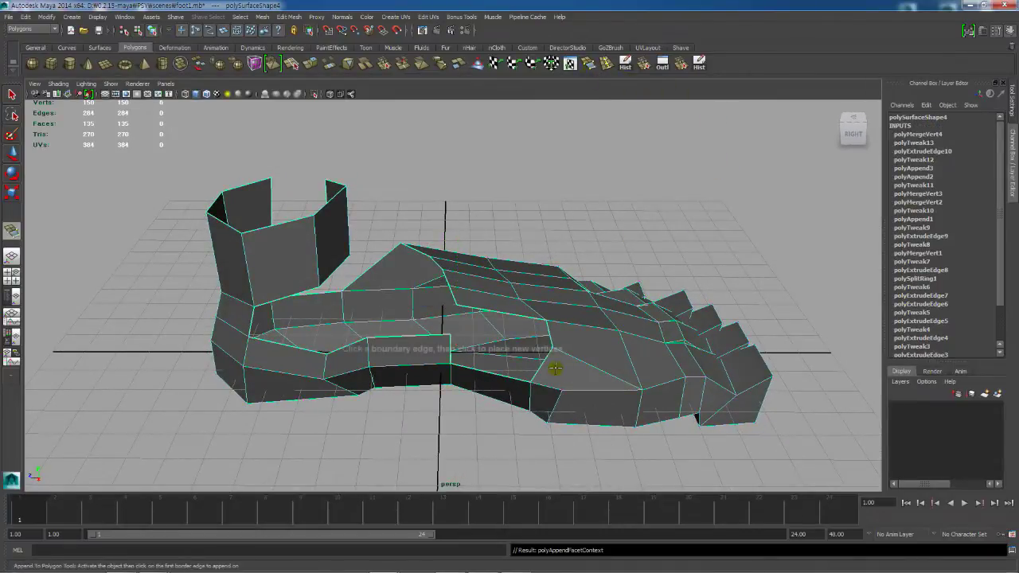
click(540, 366)
click(451, 349)
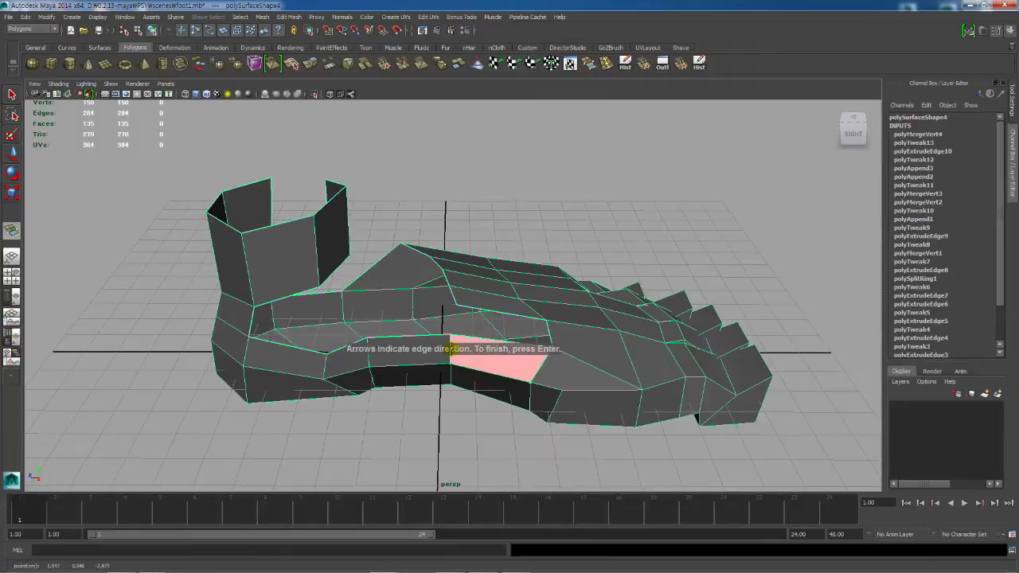
key(Return)
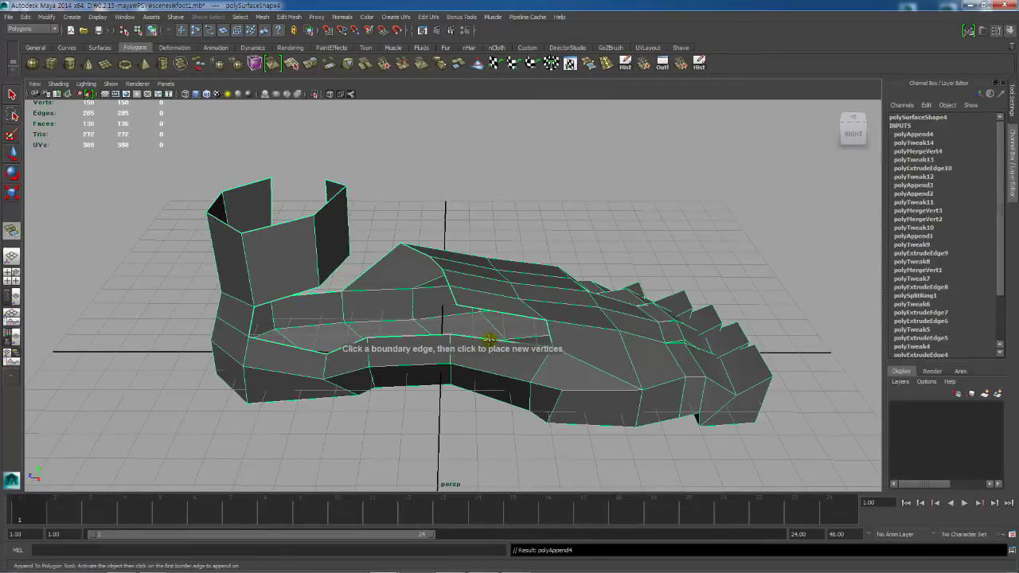
Step: Append a polygon across the opening between the inner arch strip and the instep edge, checking the smoothed shape
click(490, 325)
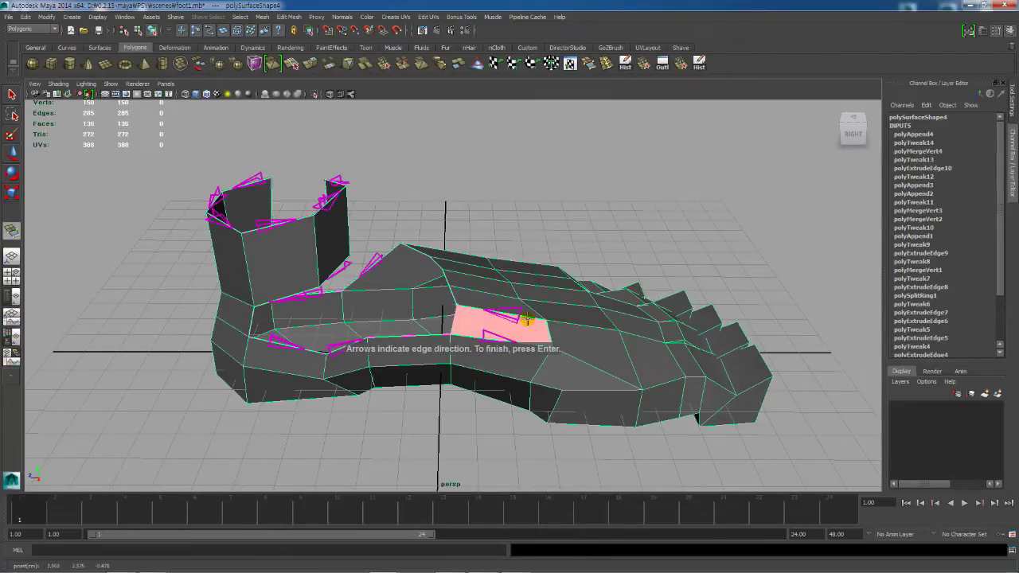
key(Return)
key(3)
alt+drag(598, 305, 434, 375)
key(1)
Step: Adjust the outer instep's rear vertex and append a polygon across the gap between the outer side wall and the heel
right_drag(409, 331, 371, 328)
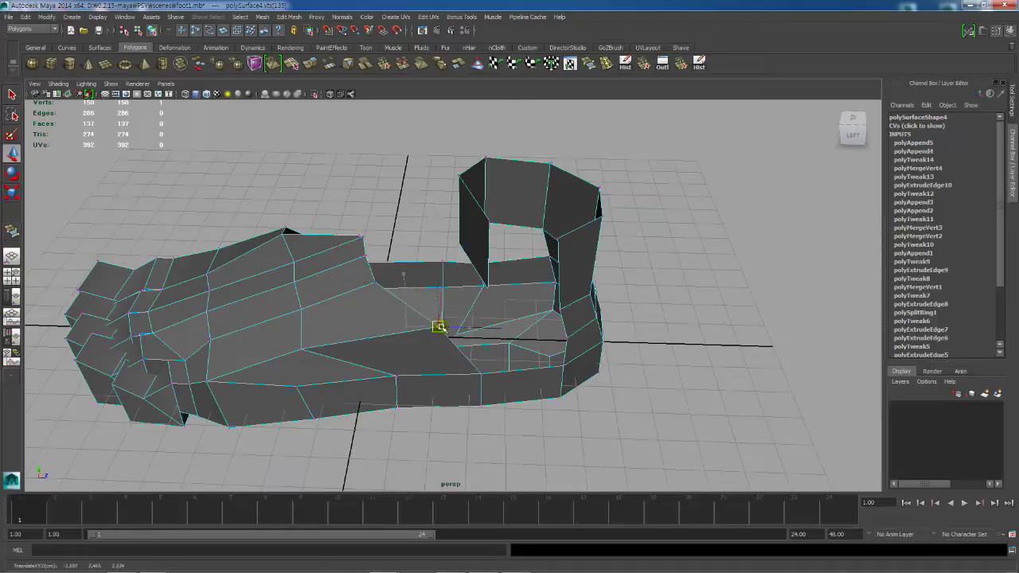
alt+drag(444, 327, 538, 333)
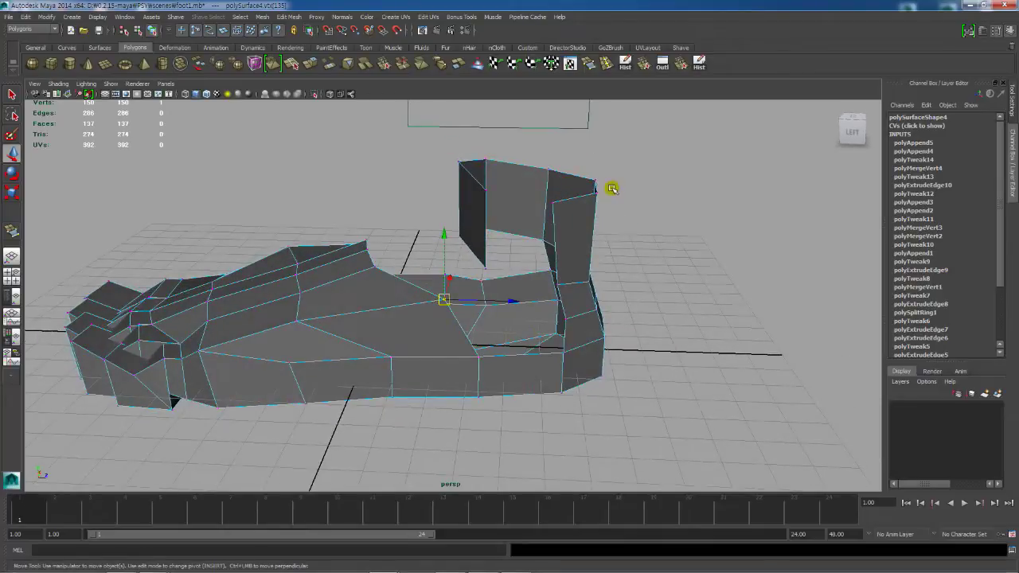
key(g)
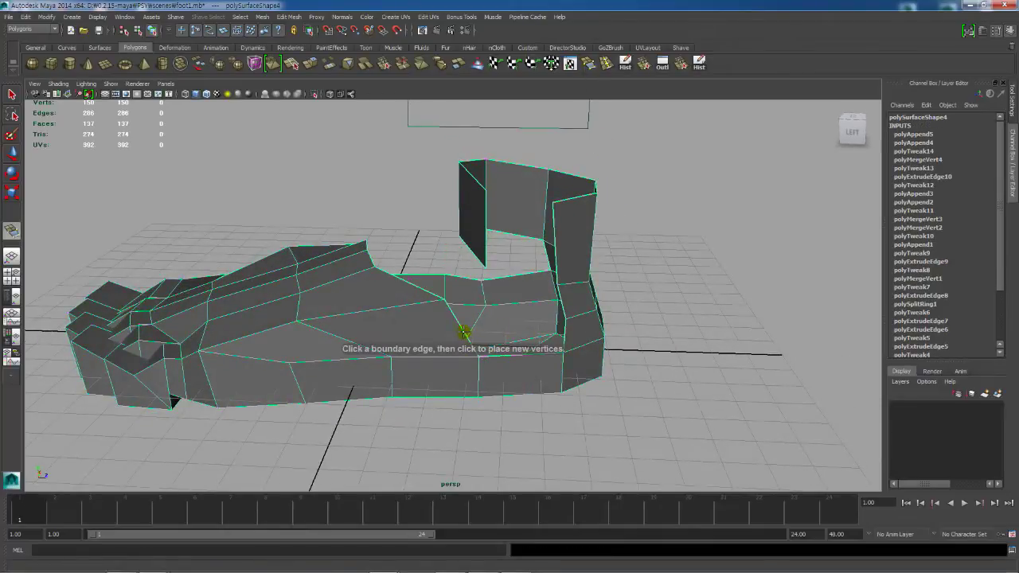
click(462, 330)
key(3)
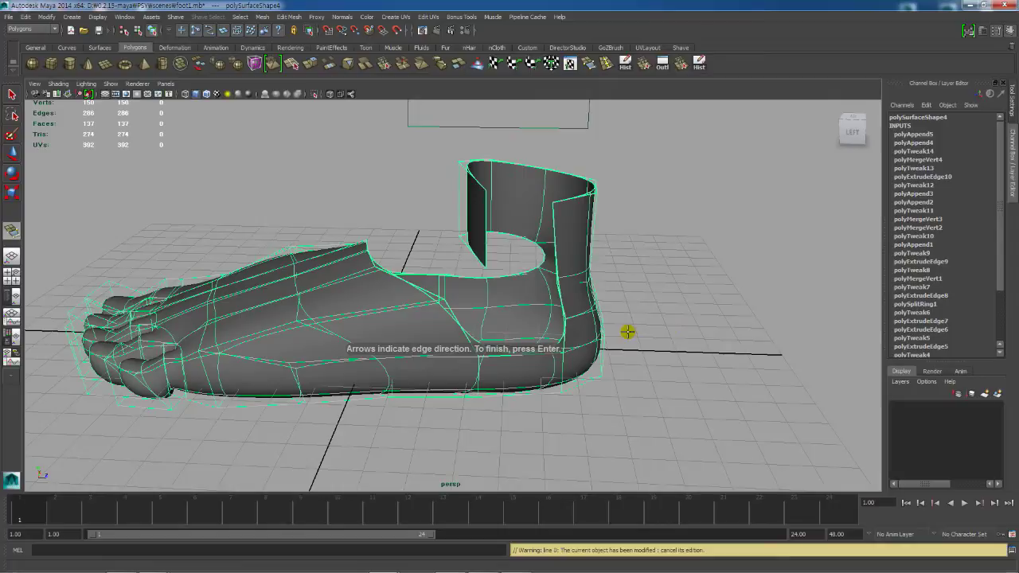
click(463, 327)
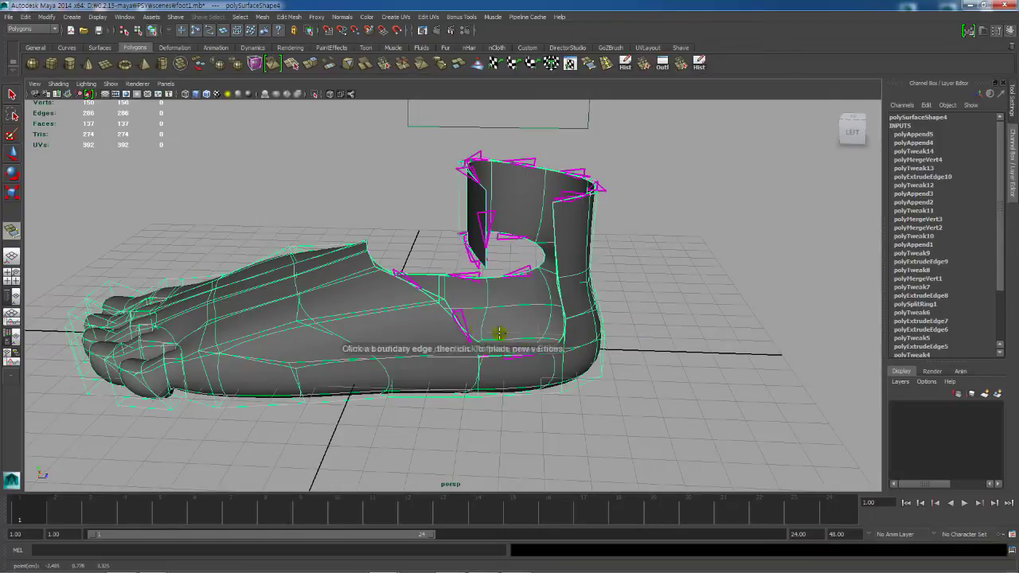
click(562, 331)
key(Return)
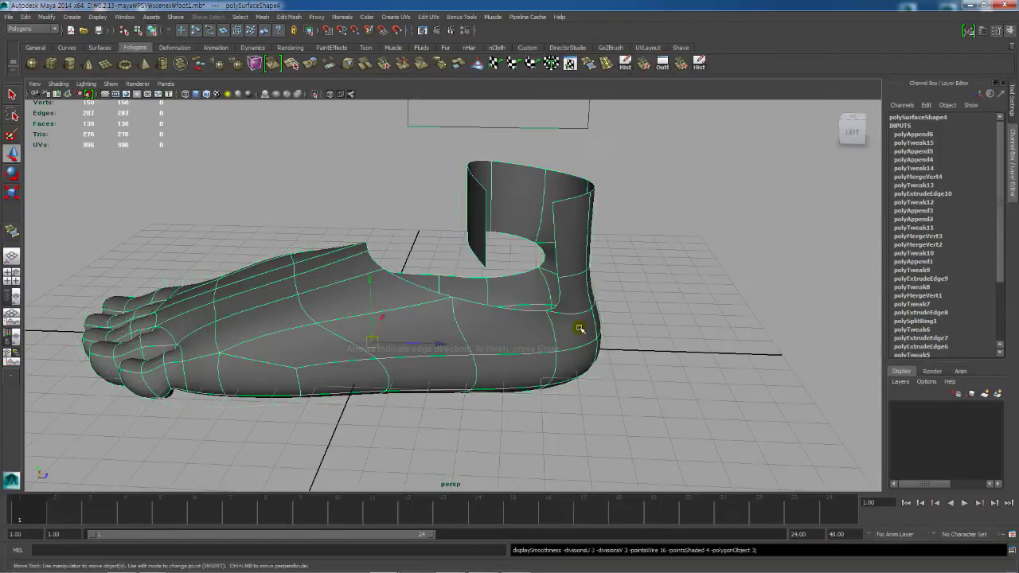
Step: Extrude the three border edges around the inner ankle notch and scale them inward
alt+drag(582, 325, 416, 329)
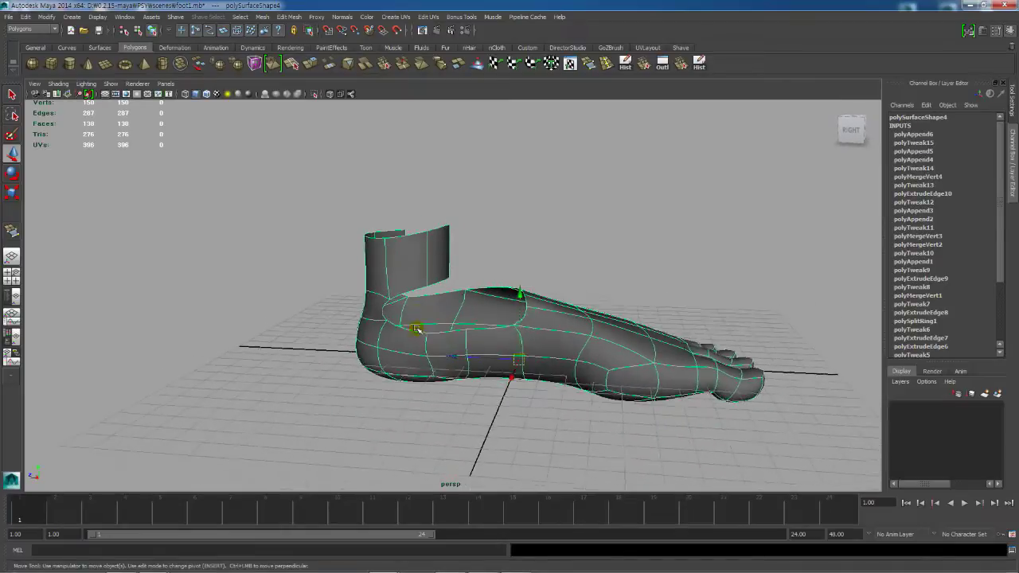
alt+right_drag(417, 330, 391, 279)
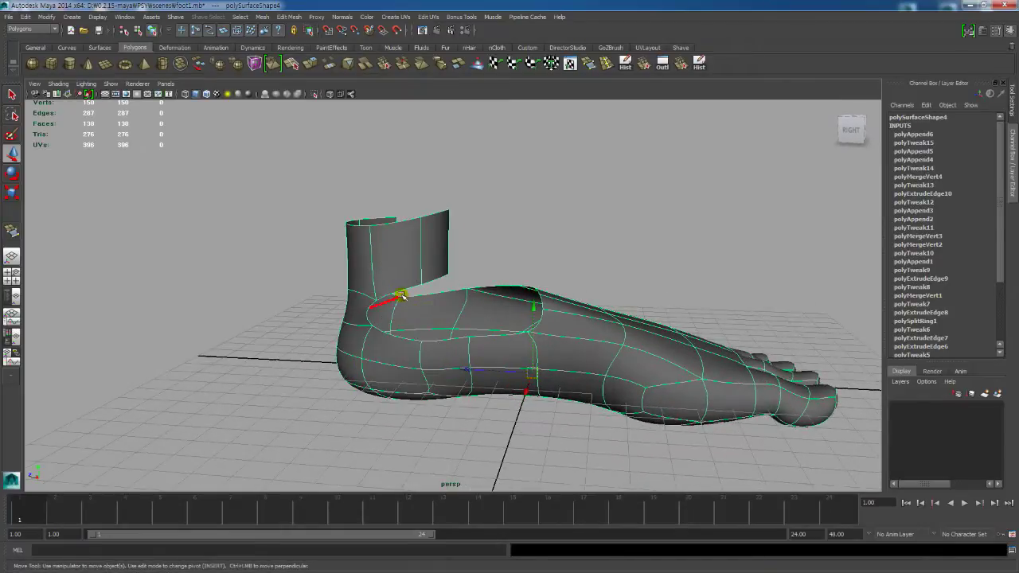
click(389, 296)
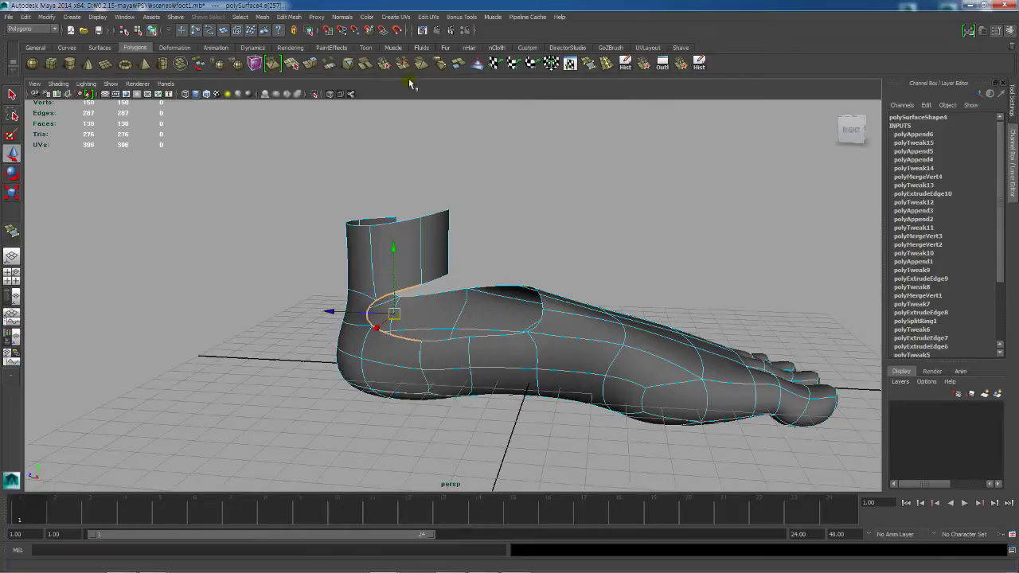
click(320, 68)
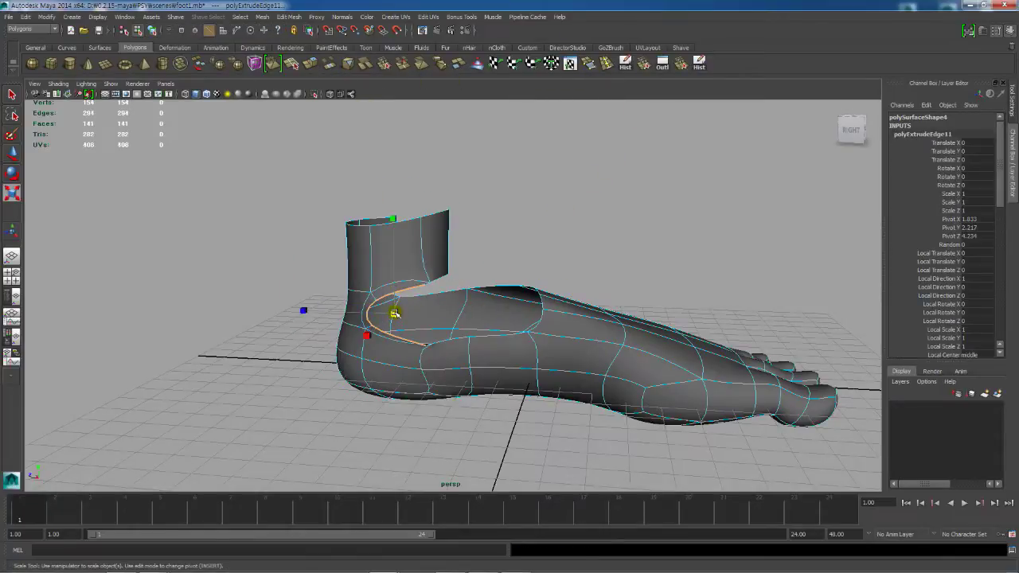
drag(395, 313, 371, 323)
Step: Append a polygon between the upper and lower extruded edges to fill the centre of the inner ankle notch
alt+middle_drag(479, 296, 548, 257)
key(1)
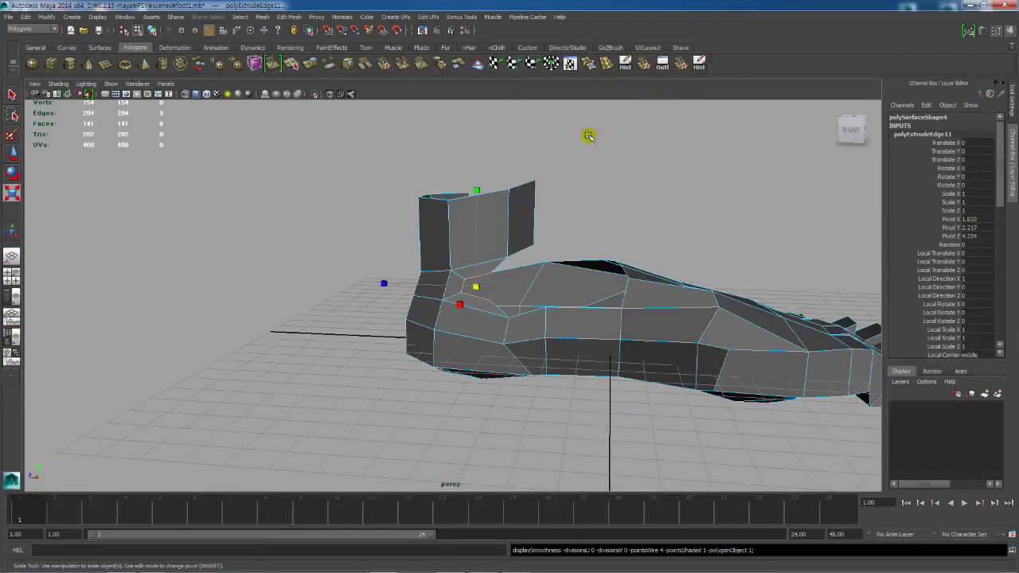
click(589, 65)
click(478, 297)
click(495, 298)
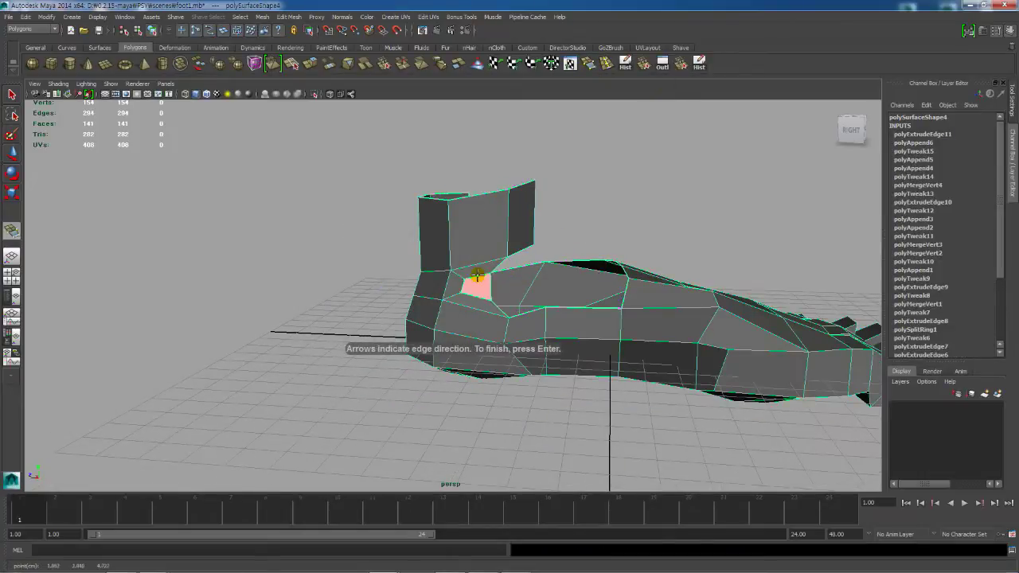
key(3)
alt+right_drag(480, 303, 644, 311)
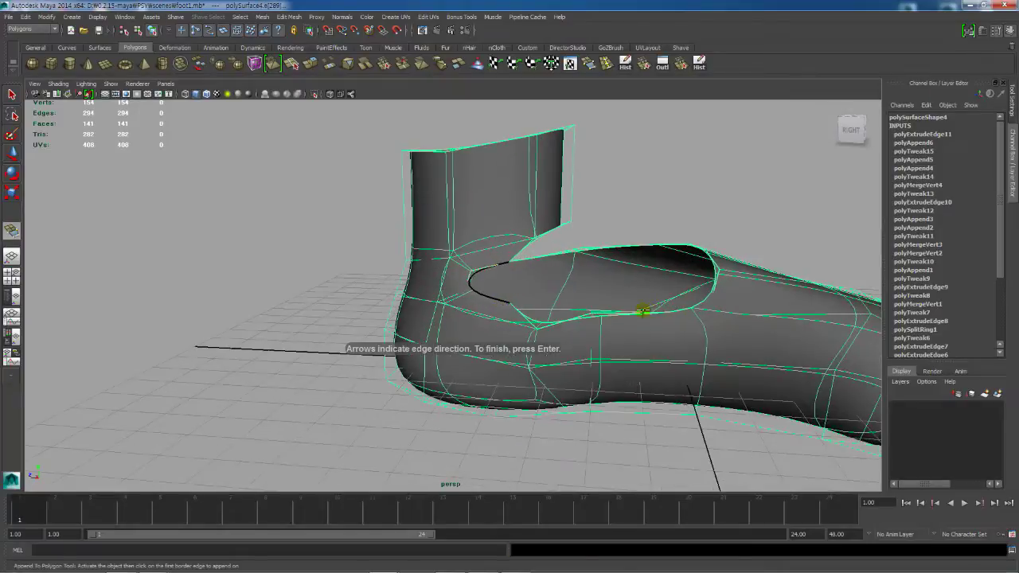
key(1)
click(488, 278)
click(485, 267)
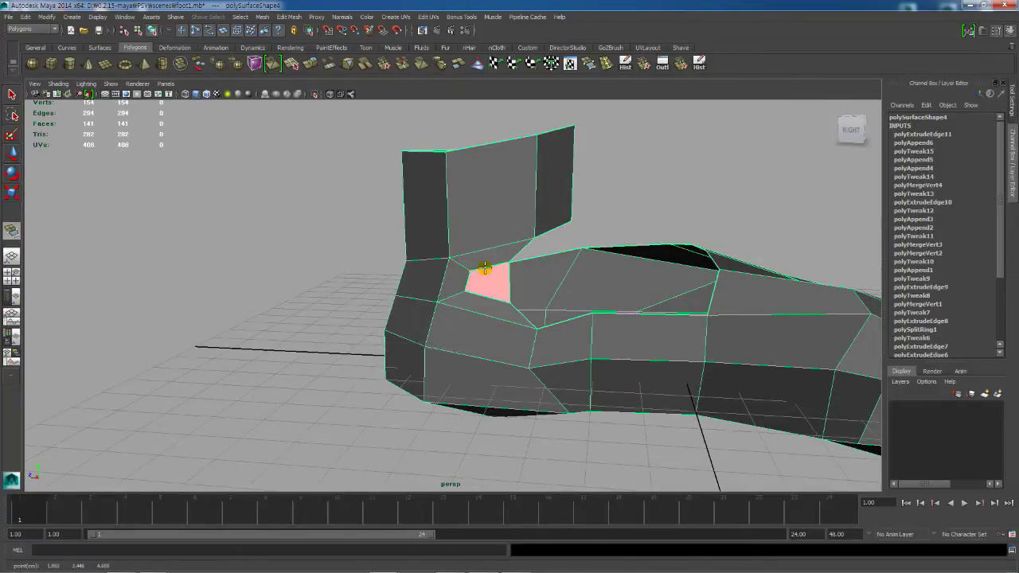
key(Return)
Step: Move the new inner ankle face outward and upward to form the ankle bone bulge in the smoothed view
key(r)
key(3)
alt+drag(505, 265, 448, 285)
key(w)
right_drag(448, 285, 451, 306)
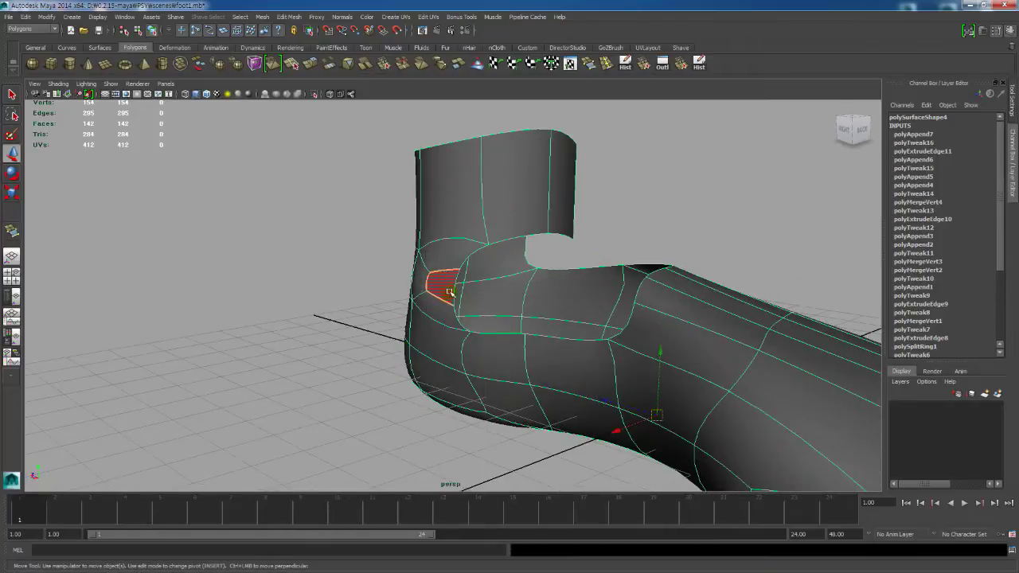
click(451, 306)
alt+drag(451, 305, 396, 341)
drag(360, 300, 340, 303)
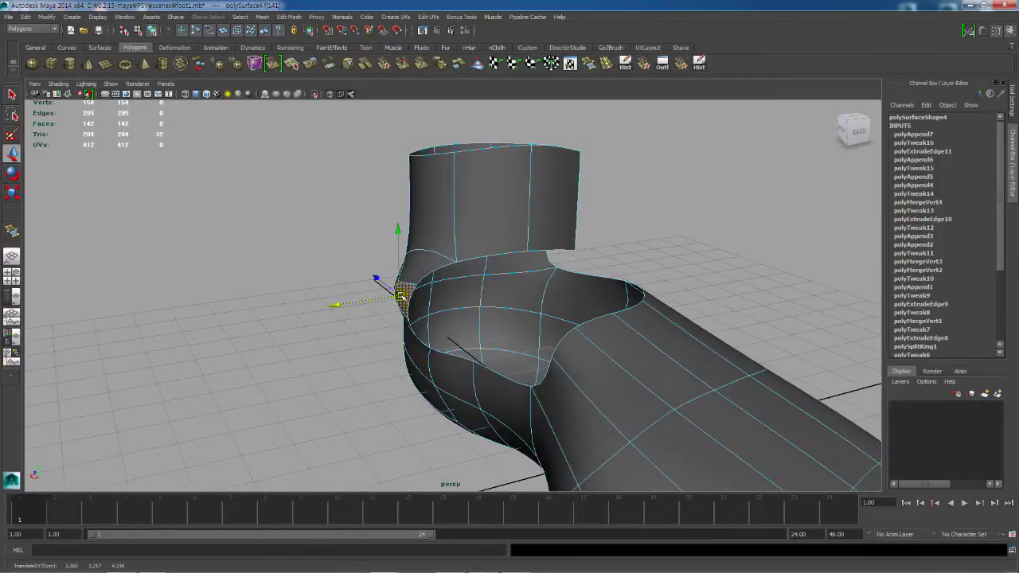
drag(400, 295, 405, 277)
alt+drag(419, 334, 473, 297)
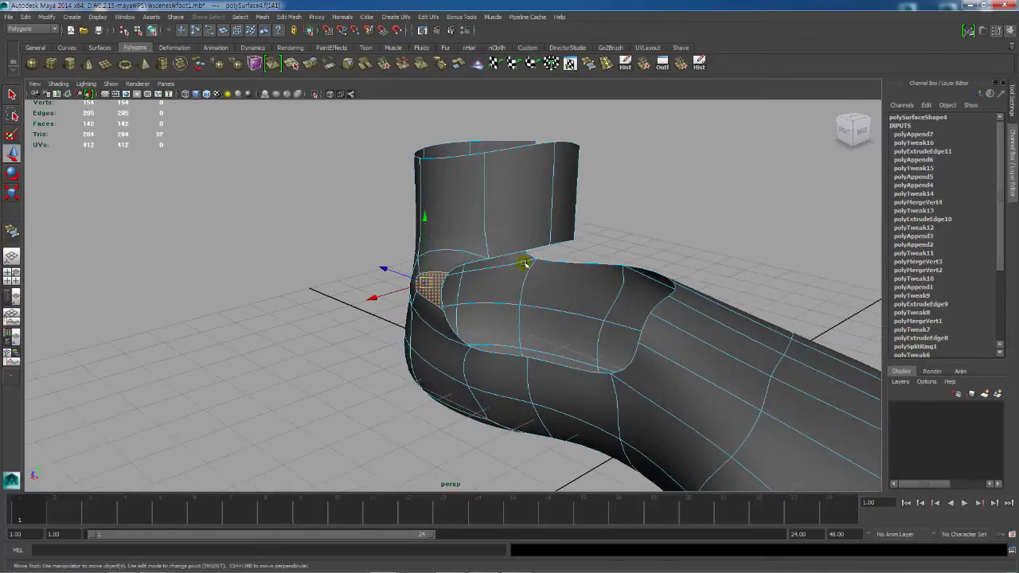
Step: Append a polygon between the upper and lower border edges in front of the inner ankle bone
click(587, 64)
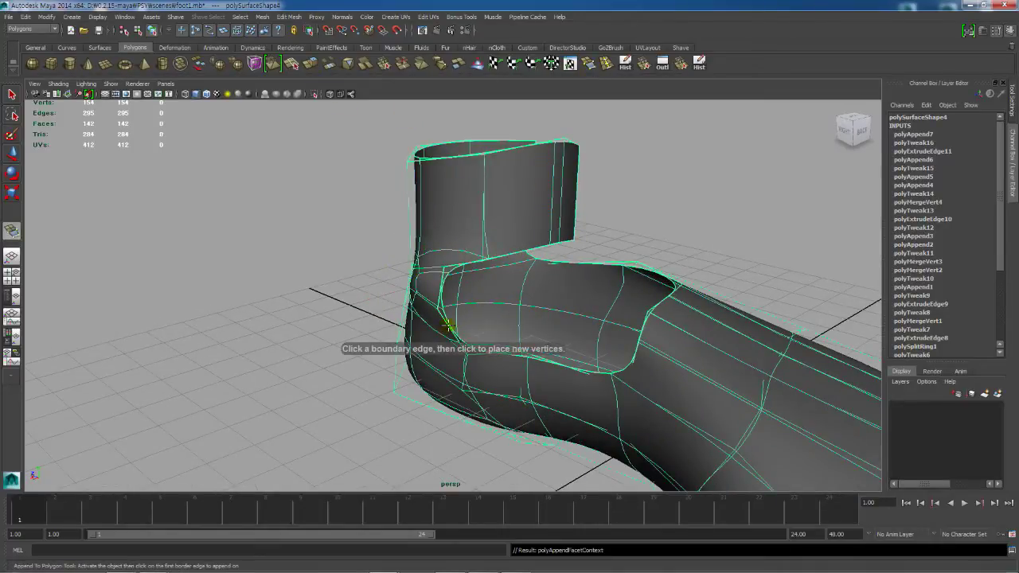
click(448, 325)
click(463, 265)
key(Return)
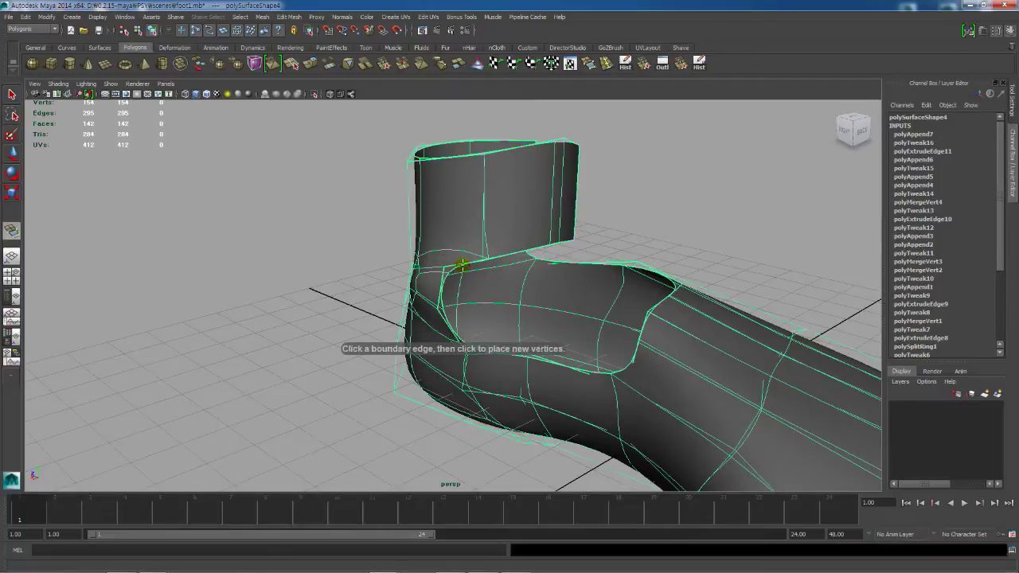
click(455, 265)
click(452, 331)
key(Return)
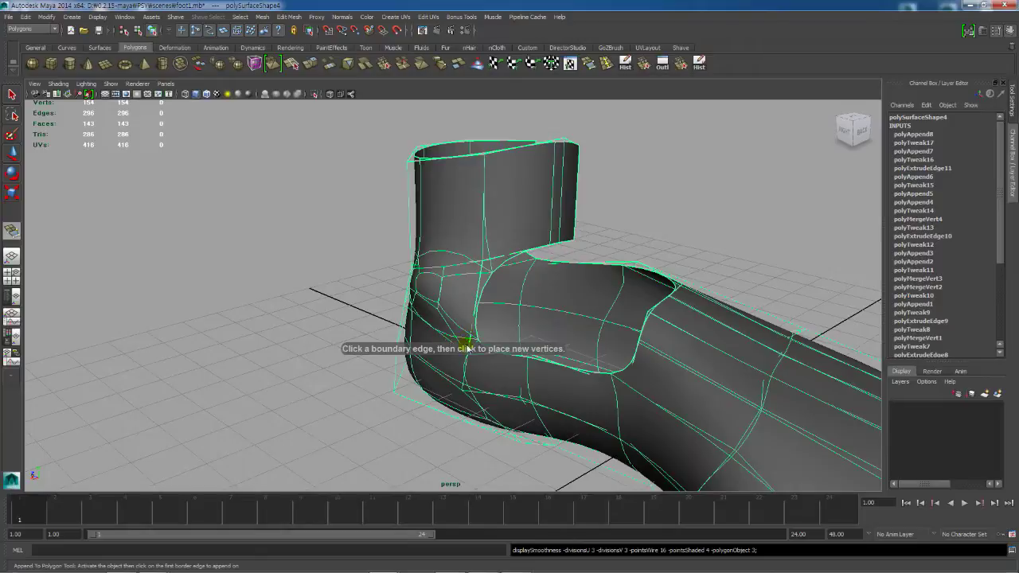
Step: Adjust the height of the inner ankle bone face and of the ankle vertex behind it on the unsmoothed mesh
alt+drag(458, 341, 487, 303)
click(716, 238)
key(q)
click(487, 302)
alt+drag(519, 346, 444, 323)
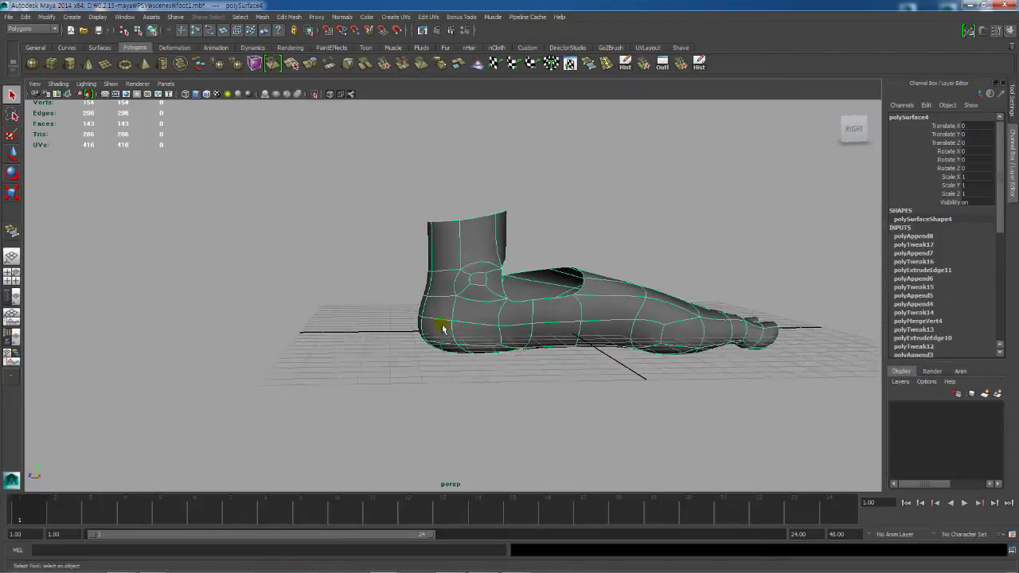
alt+right_drag(443, 323, 519, 340)
alt+drag(516, 294, 512, 289)
key(1)
right_drag(518, 278, 519, 296)
click(507, 275)
key(w)
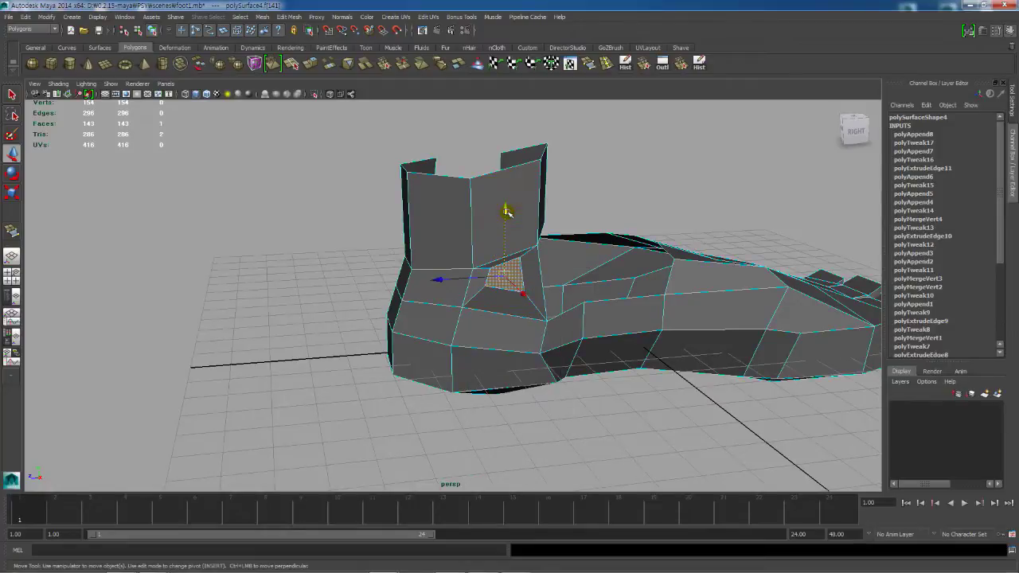
right_drag(476, 264, 476, 248)
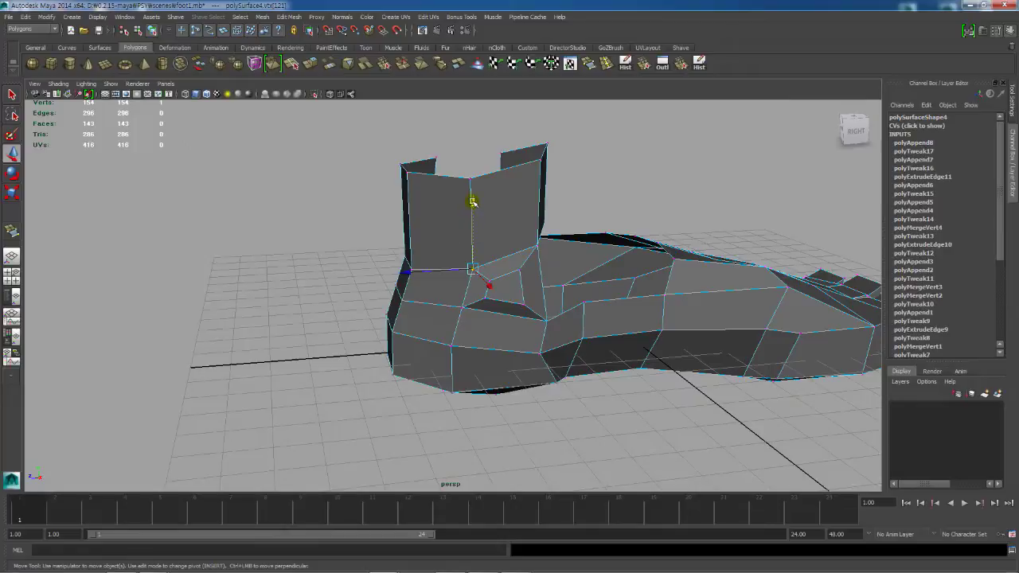
Step: Reposition the outer side wall's top vertices below the ankle band to shape the outer ankle opening
alt+drag(474, 186, 395, 355)
alt+drag(391, 337, 505, 310)
alt+right_drag(505, 310, 534, 345)
alt+drag(535, 346, 573, 313)
alt+right_drag(572, 313, 567, 382)
alt+drag(528, 303, 510, 318)
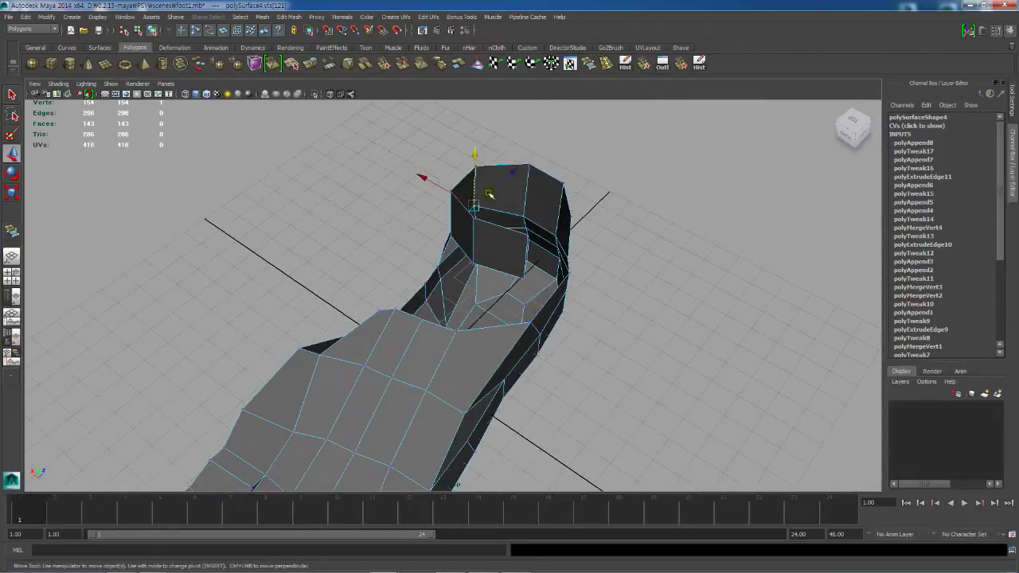
alt+drag(488, 194, 552, 290)
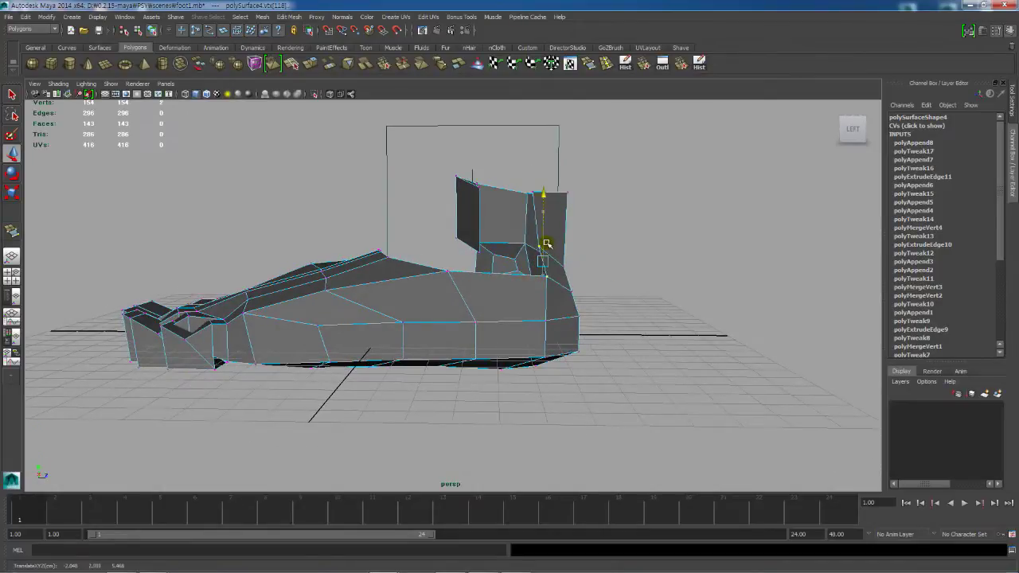
alt+drag(546, 239, 490, 309)
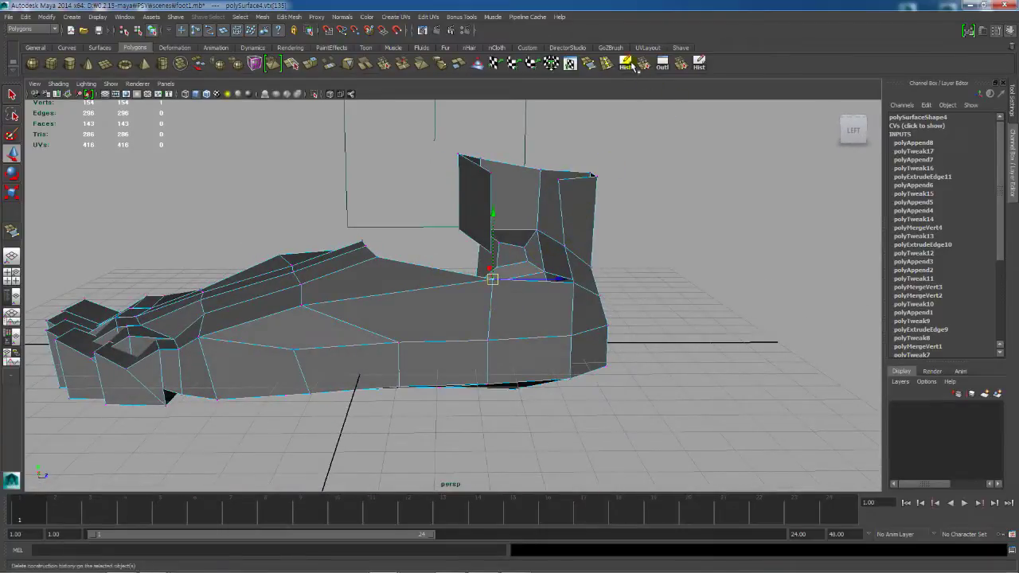
Step: Append a polygon across the outer side of the ankle band, joining its front panel to the heel-side panel
click(589, 65)
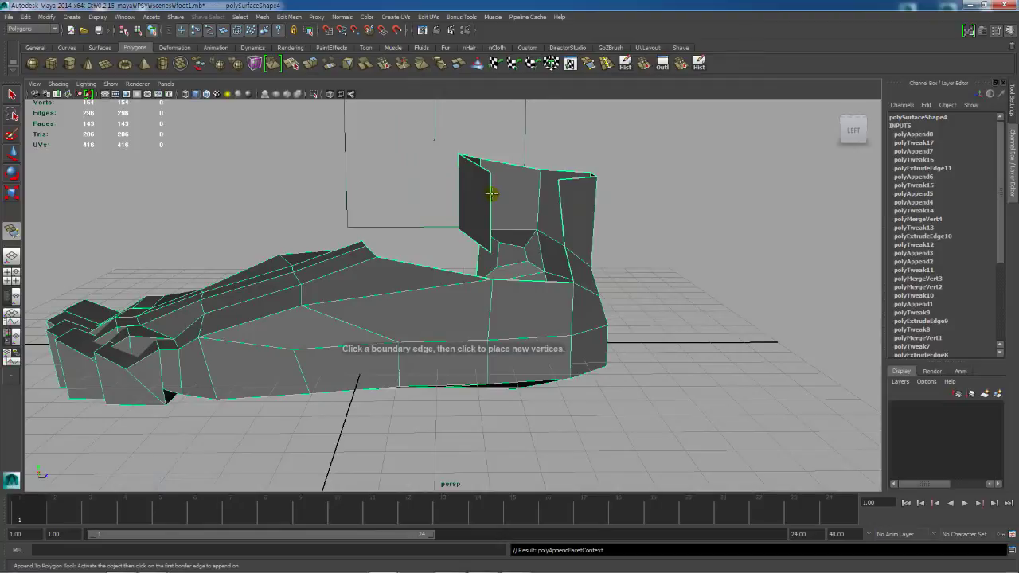
click(491, 194)
click(562, 210)
key(3)
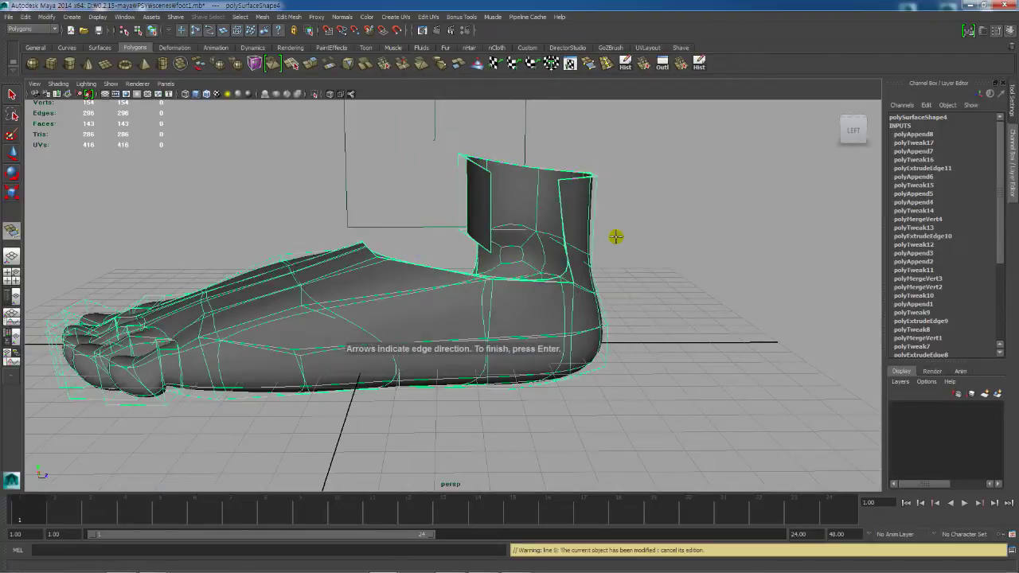
click(560, 210)
click(494, 209)
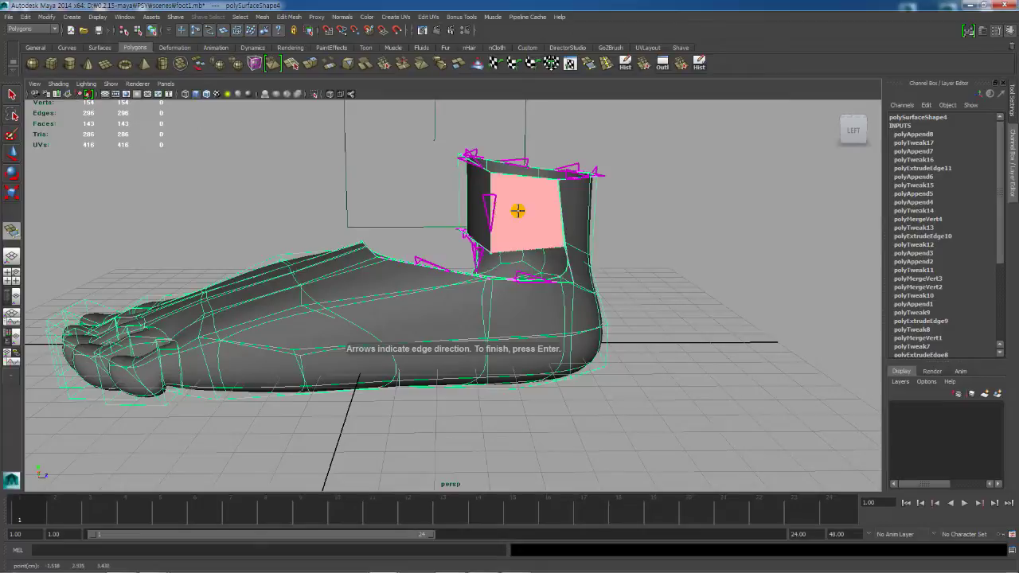
key(Return)
key(q)
Step: Extrude the three border edges around the outer ankle notch and scale them inward
alt+right_drag(528, 278, 589, 261)
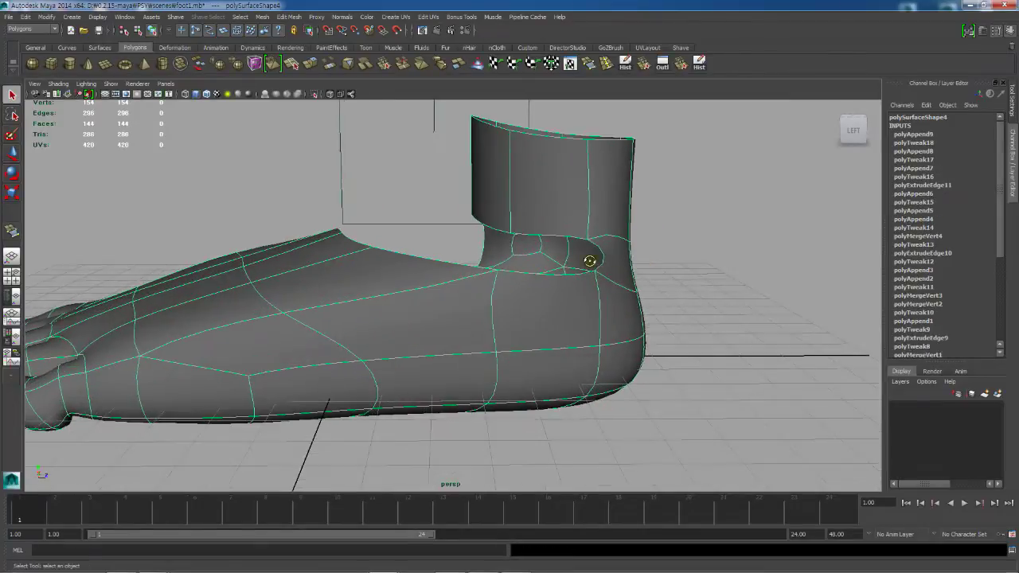
alt+drag(589, 262, 557, 227)
right_click(557, 215)
click(559, 190)
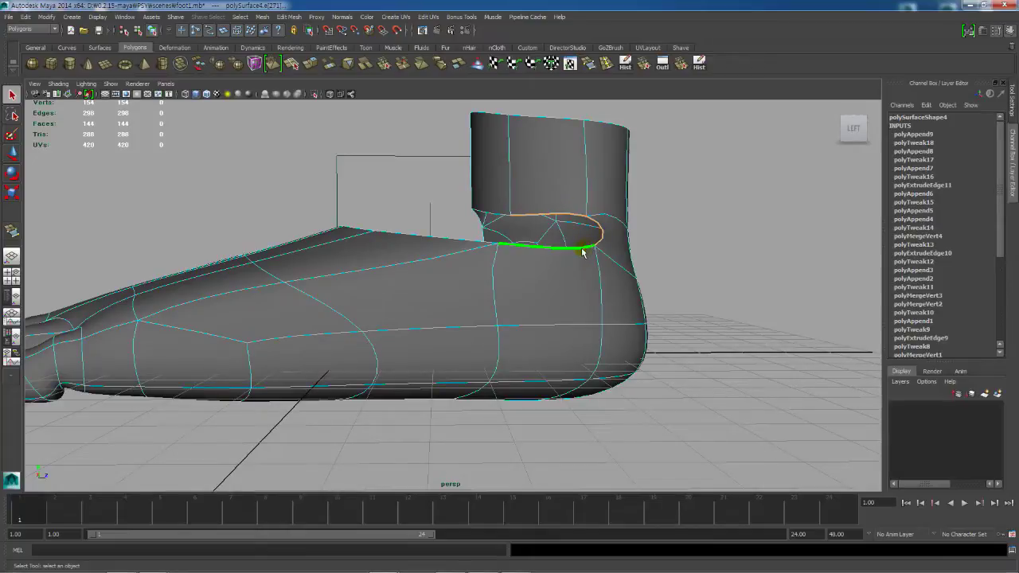
alt+drag(583, 252, 540, 271)
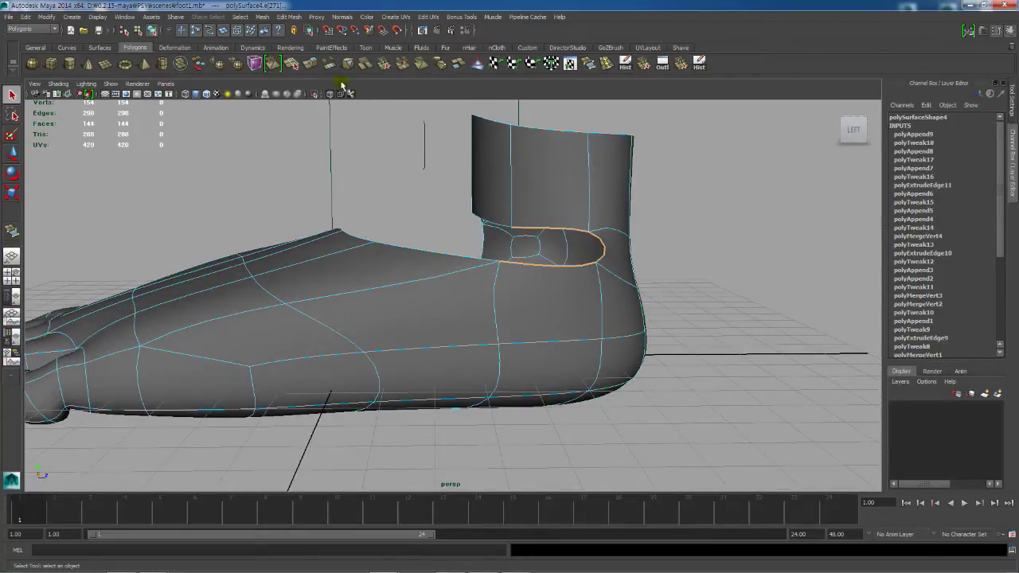
click(318, 65)
drag(567, 256, 530, 259)
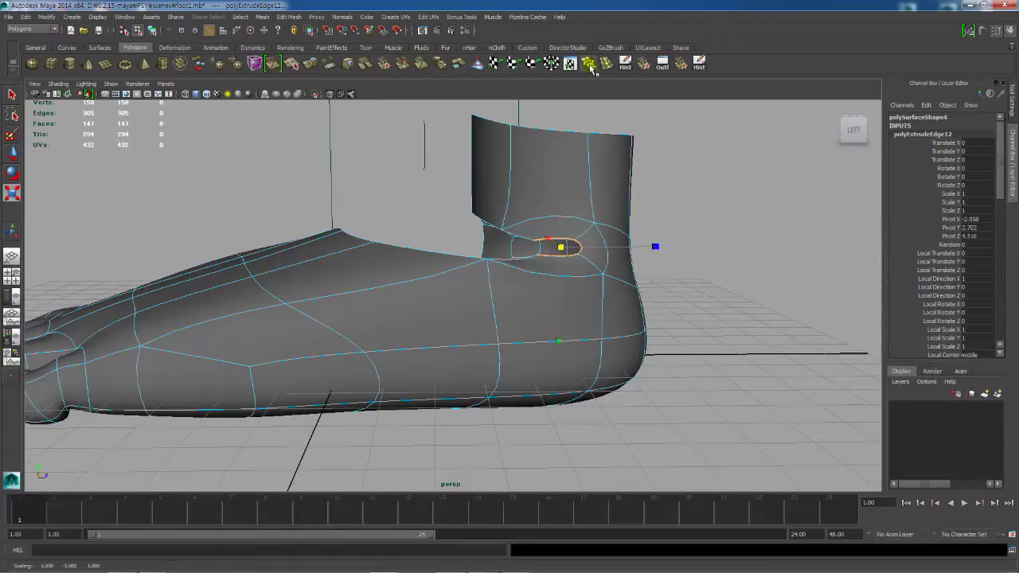
click(589, 65)
click(557, 239)
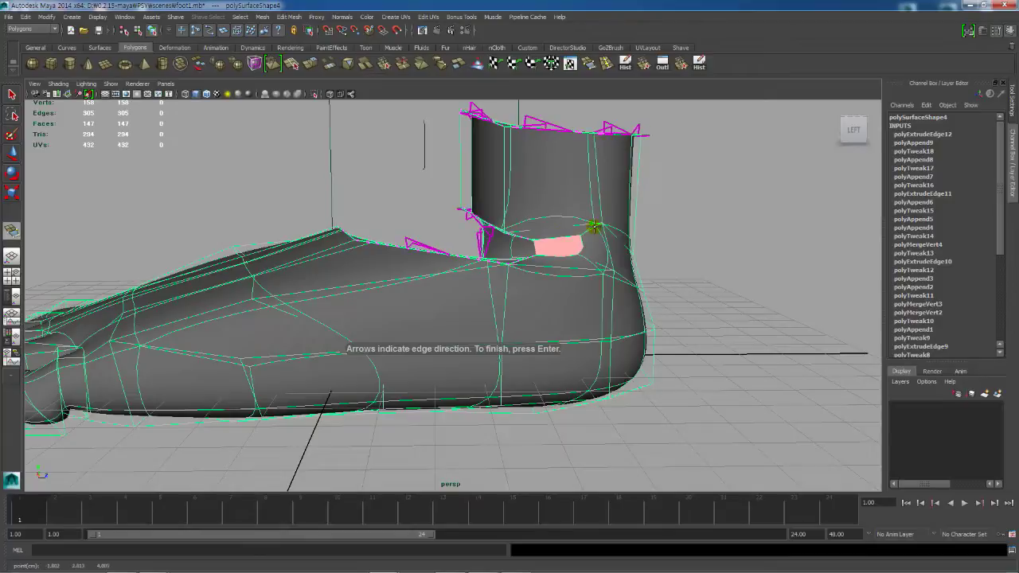
key(Return)
key(ctrl+z)
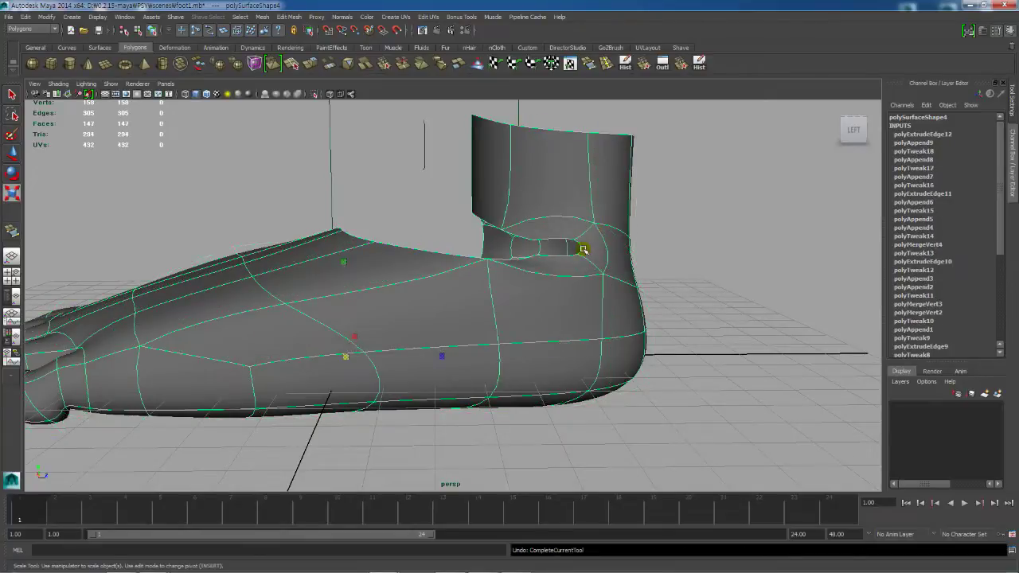
key(ctrl+z)
Step: Append a polygon across the hole inside the outer ankle bone on the unsmoothed mesh, joining its lower and upper edges
key(1)
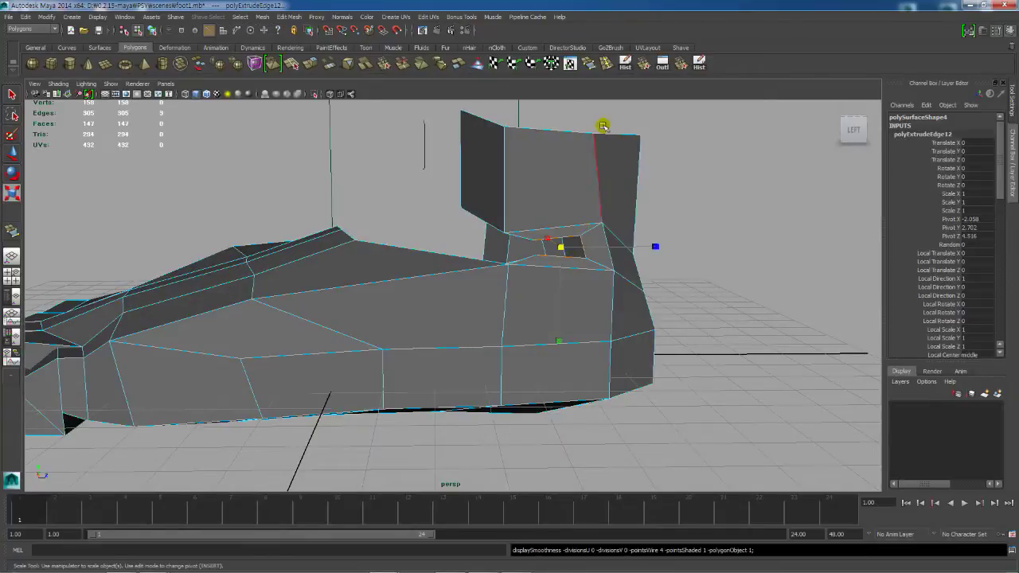
click(589, 63)
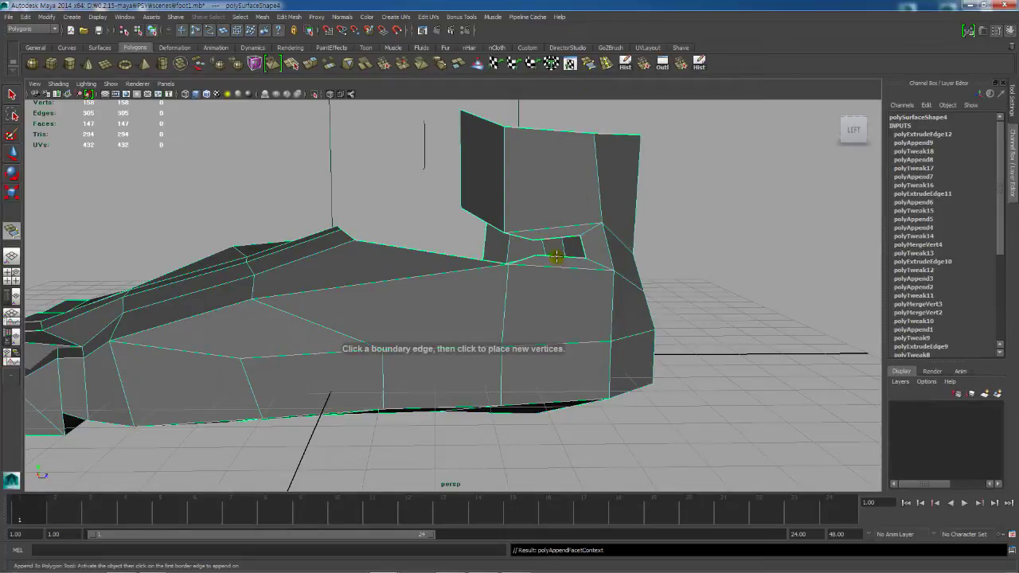
click(552, 253)
click(558, 238)
key(Return)
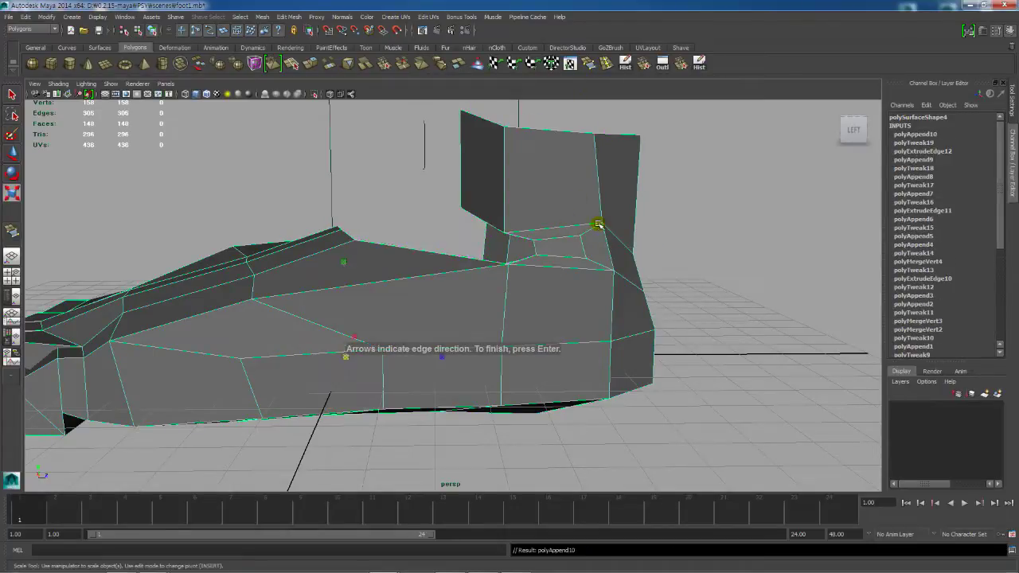
key(3)
alt+drag(597, 225, 589, 248)
key(1)
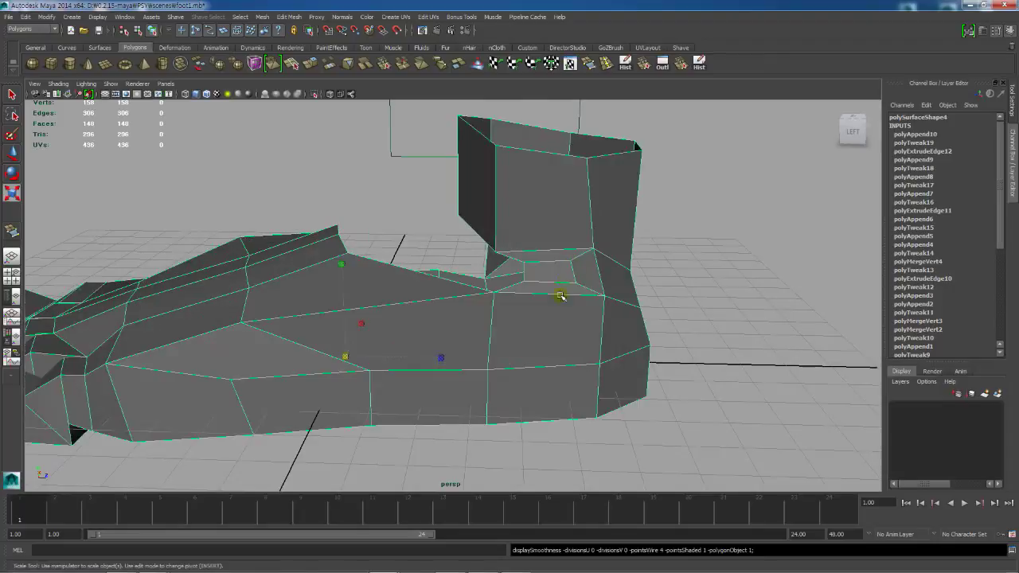
Step: Append a polygon over the small gap in front of the outer ankle bone, joining its two facing border edges
alt+drag(534, 326, 585, 327)
alt+right_drag(584, 326, 661, 328)
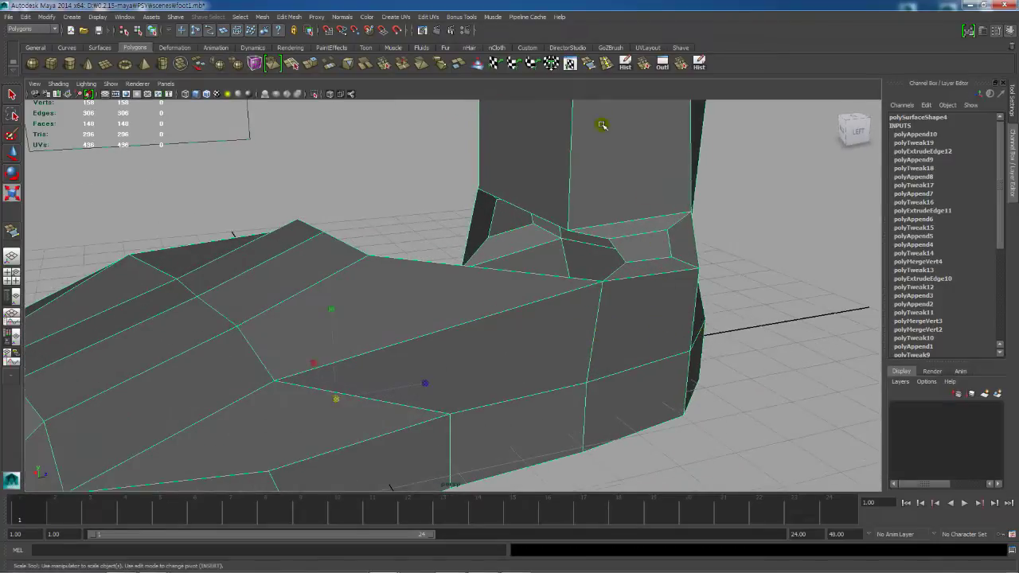
click(589, 64)
click(607, 255)
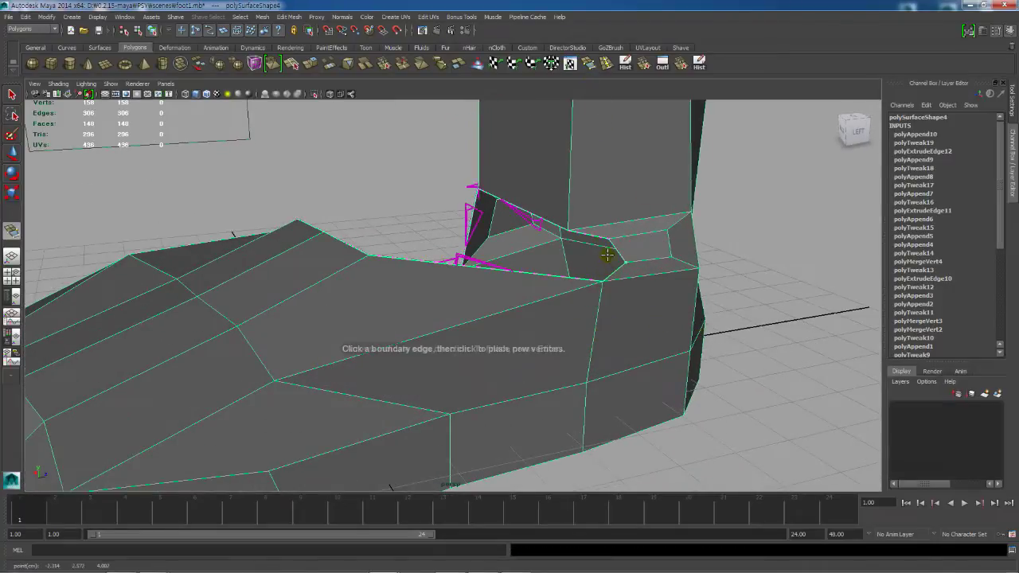
click(593, 234)
key(Return)
key(3)
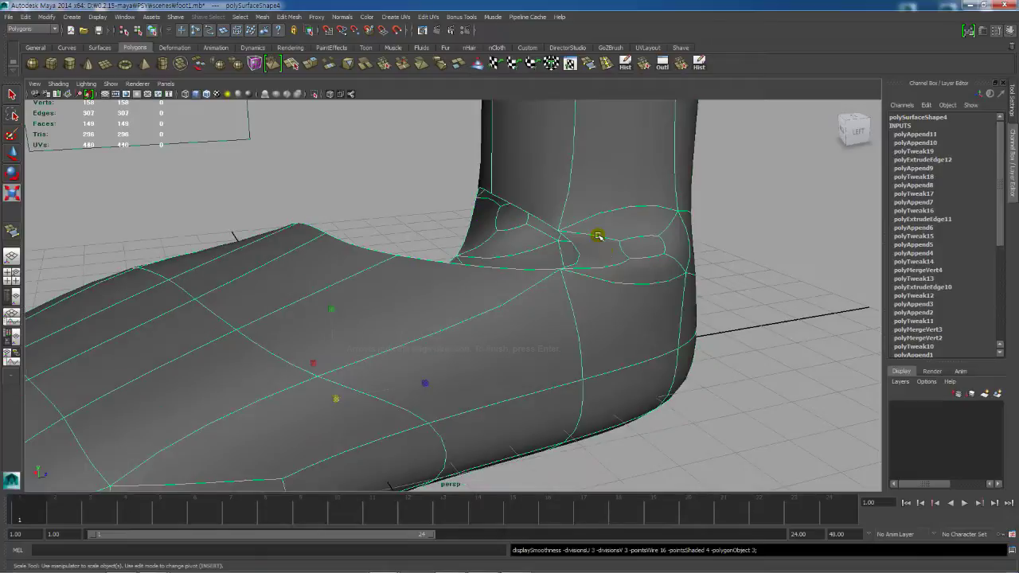
alt+drag(633, 234, 664, 300)
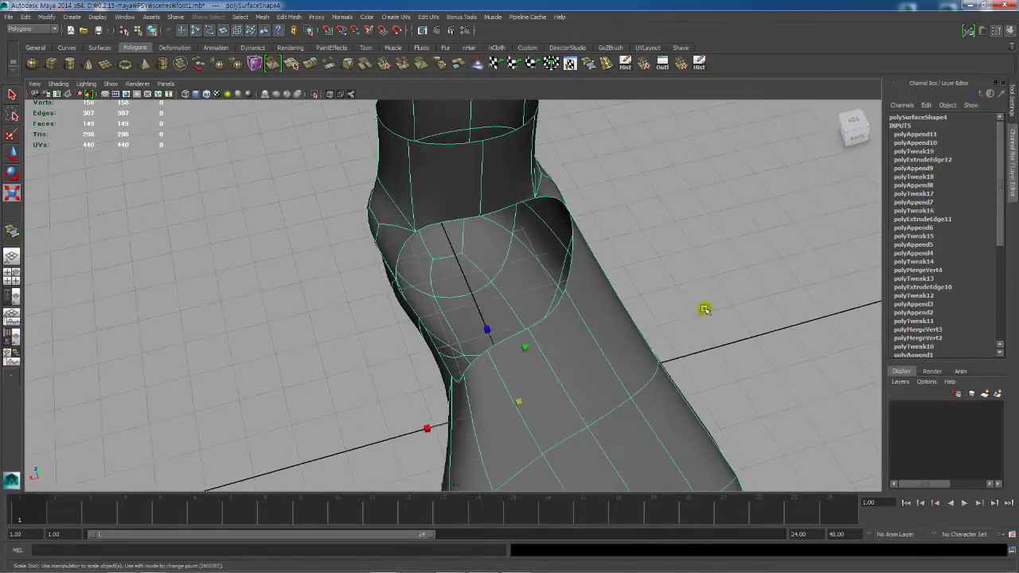
Step: Append a polygon joining the ankle band's front lower edge to the outer border edge of the instep
alt+drag(560, 300, 542, 297)
key(2)
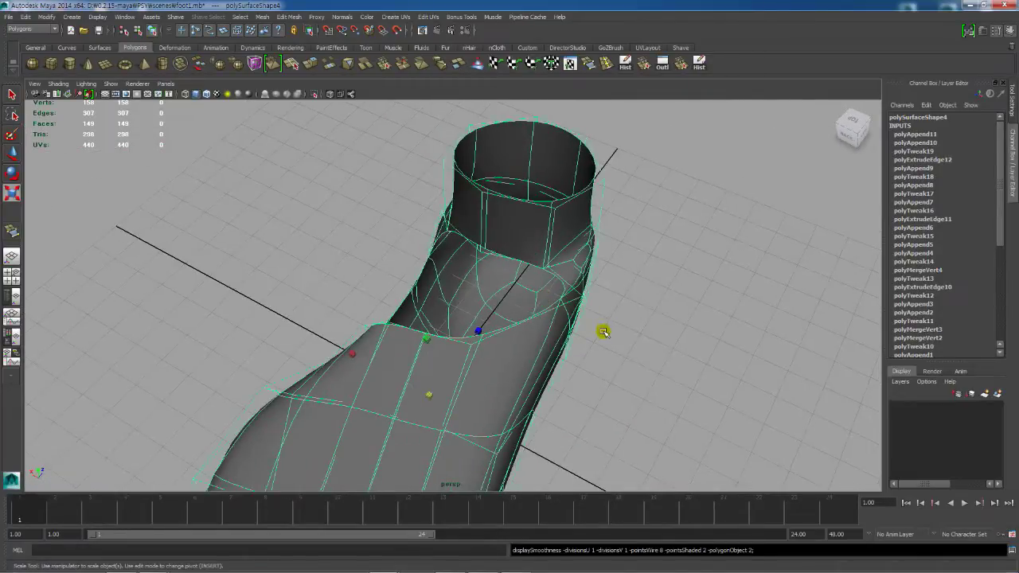
key(1)
alt+drag(602, 335, 590, 208)
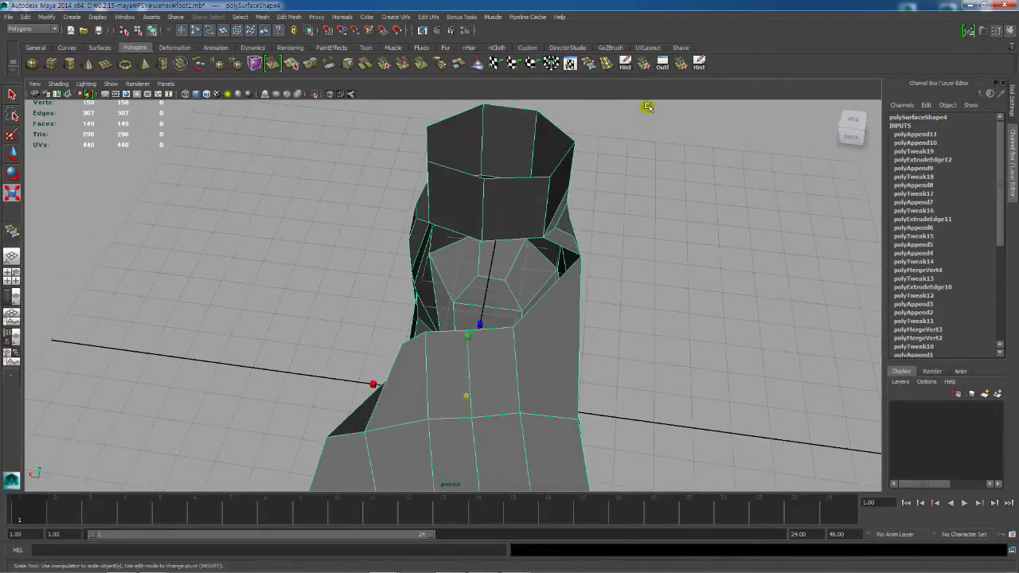
click(589, 66)
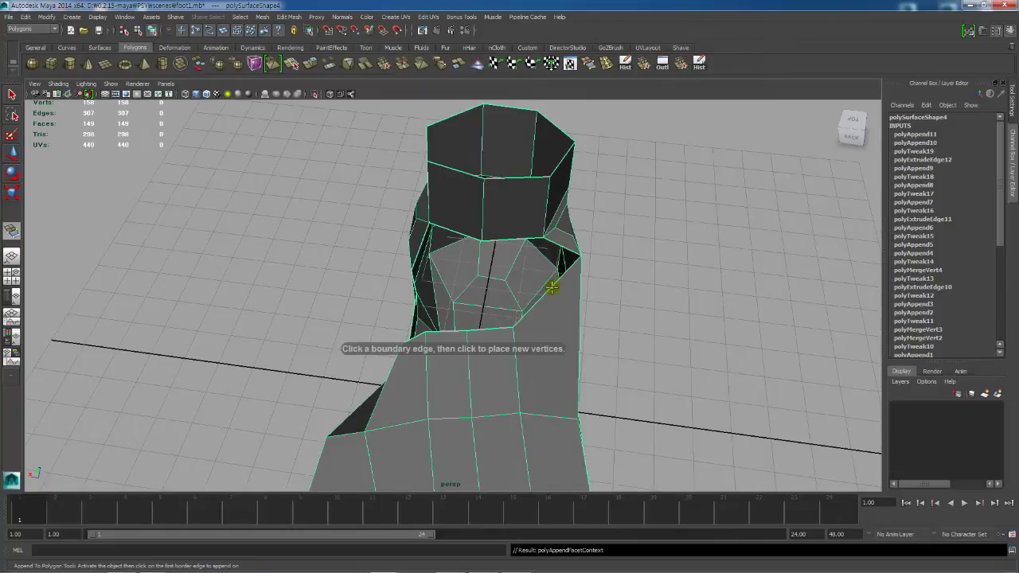
click(527, 240)
key(r)
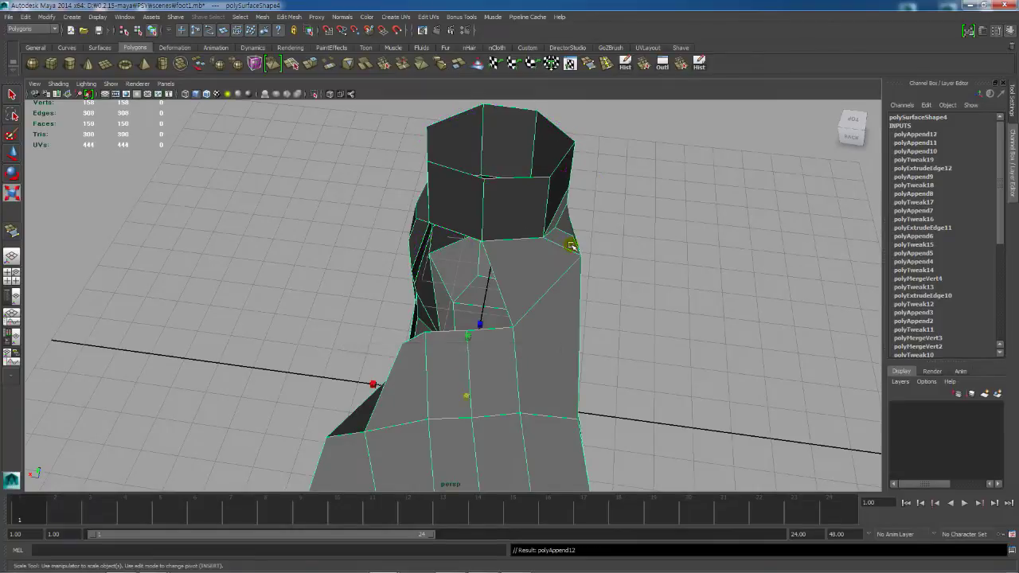
Step: Extrude the two border edges on top of the inner side wall and raise them to ankle height
alt+drag(572, 245, 426, 331)
key(r)
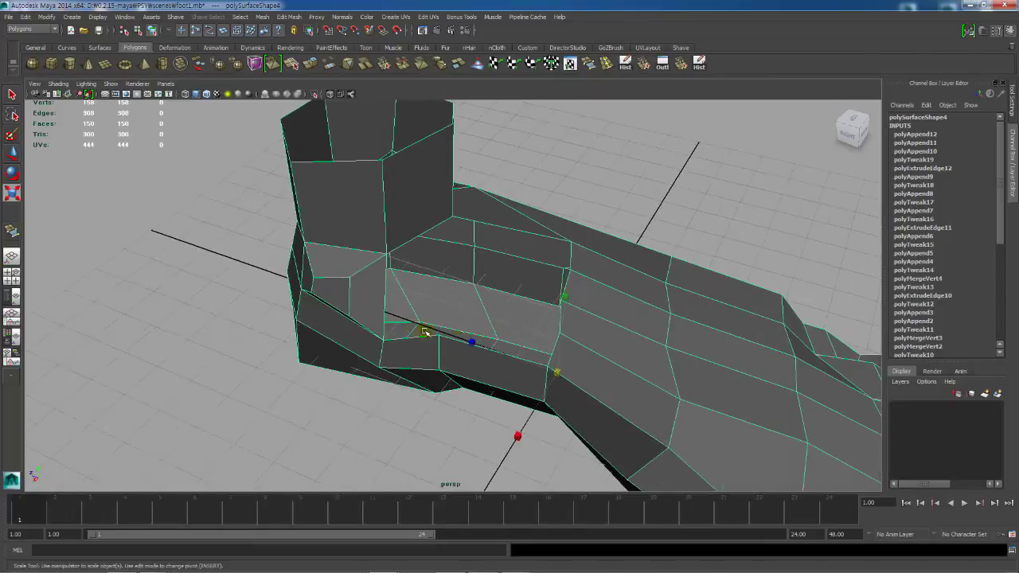
right_drag(427, 335, 429, 336)
alt+drag(661, 298, 619, 318)
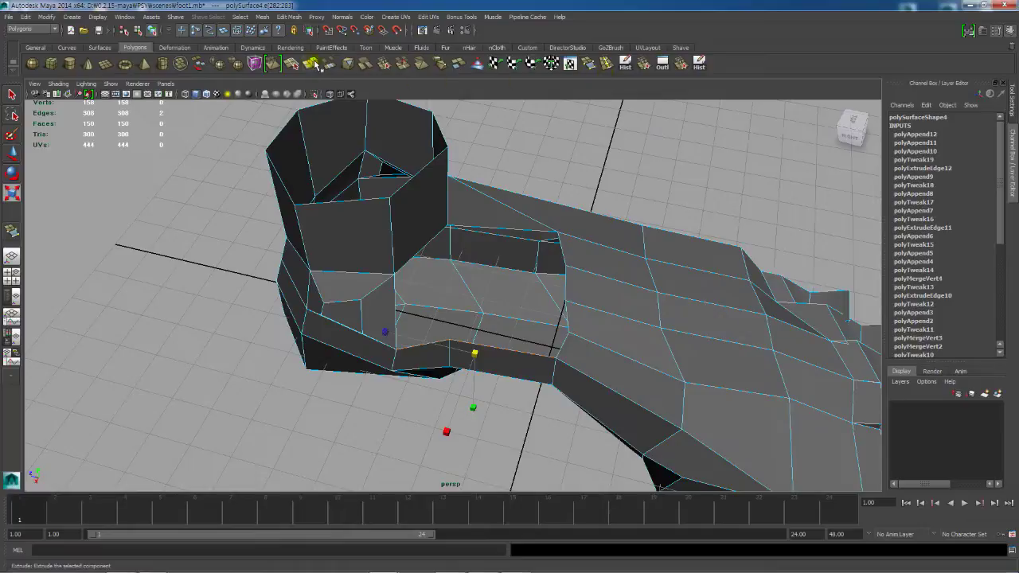
click(316, 65)
drag(476, 313, 482, 241)
mouse_move(446, 303)
alt+mouse_down()
mouse_move(429, 312)
mouse_move(435, 302)
alt+mouse_up()
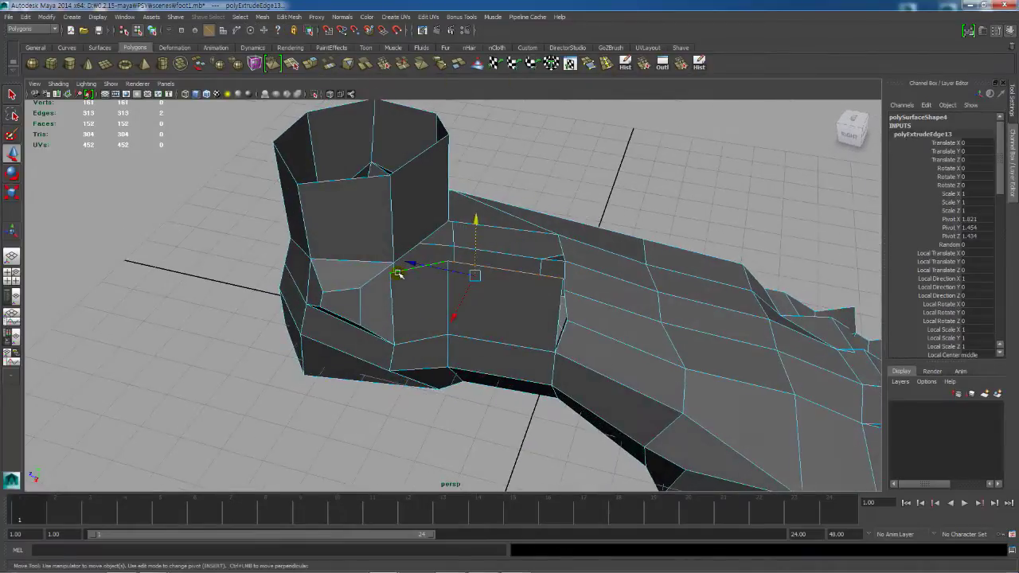
Step: Merge the rear top vertex of the extruded inner strip into the lower corner of the ankle band
right_click(399, 273)
click(677, 68)
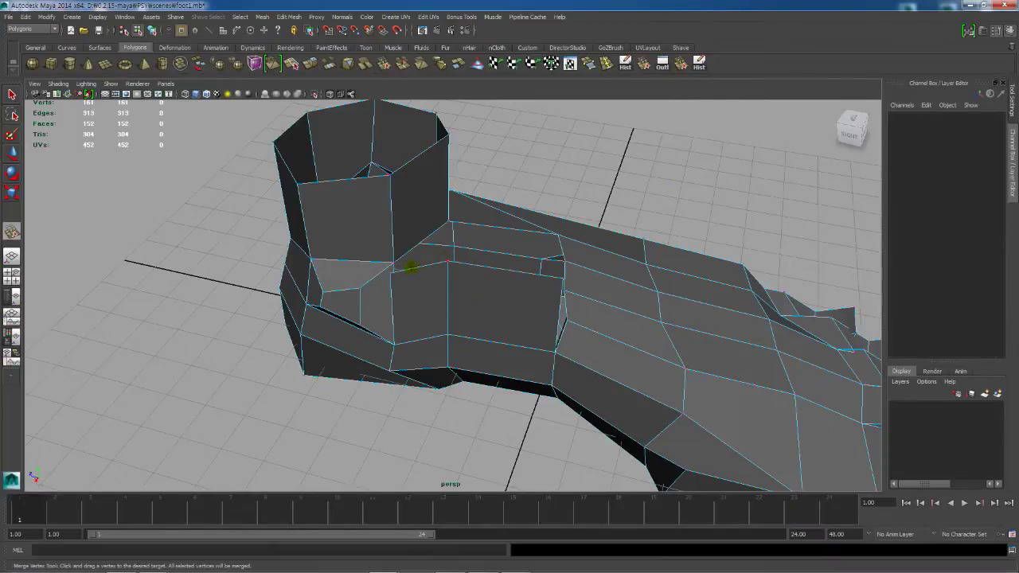
drag(391, 270, 392, 263)
Step: Reposition the inner strip's remaining top vertices, bringing the front one close to the instep border
alt+drag(460, 276, 489, 317)
key(q)
right_click(420, 273)
key(w)
click(432, 279)
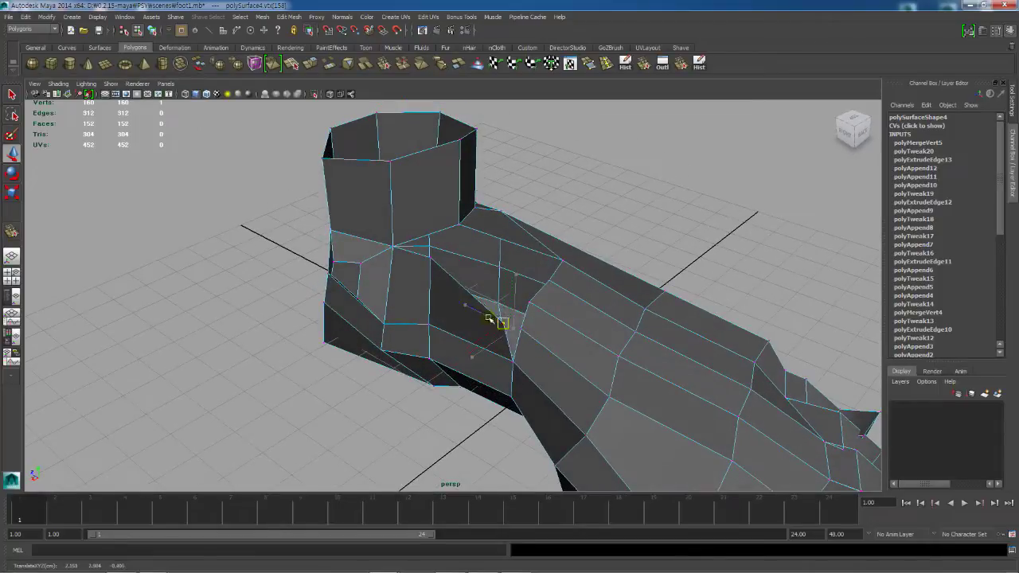
Step: Merge the inner strip's front top vertex into the adjacent corner vertex of the instep
alt+drag(541, 346, 571, 338)
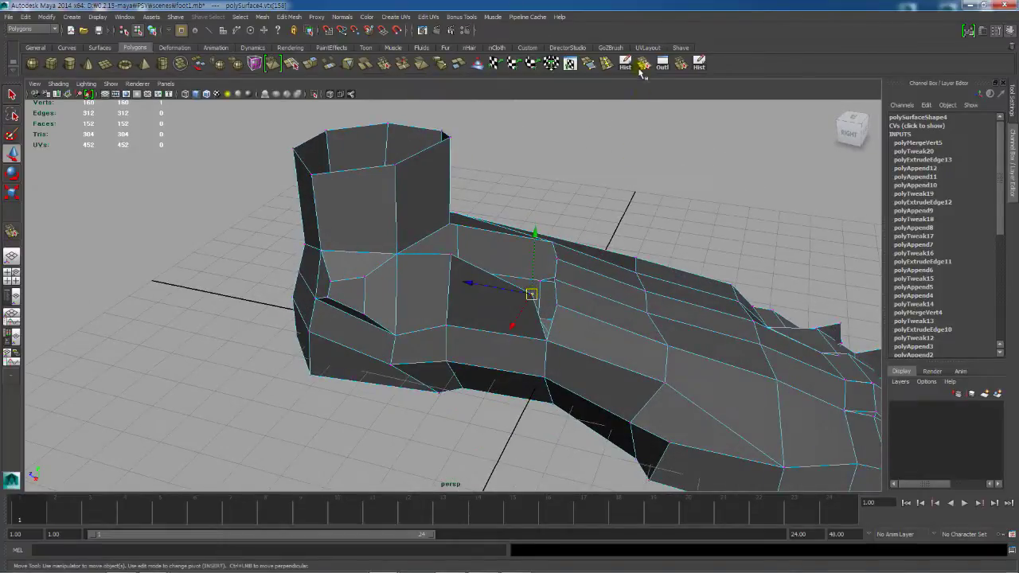
click(643, 66)
drag(556, 303, 557, 304)
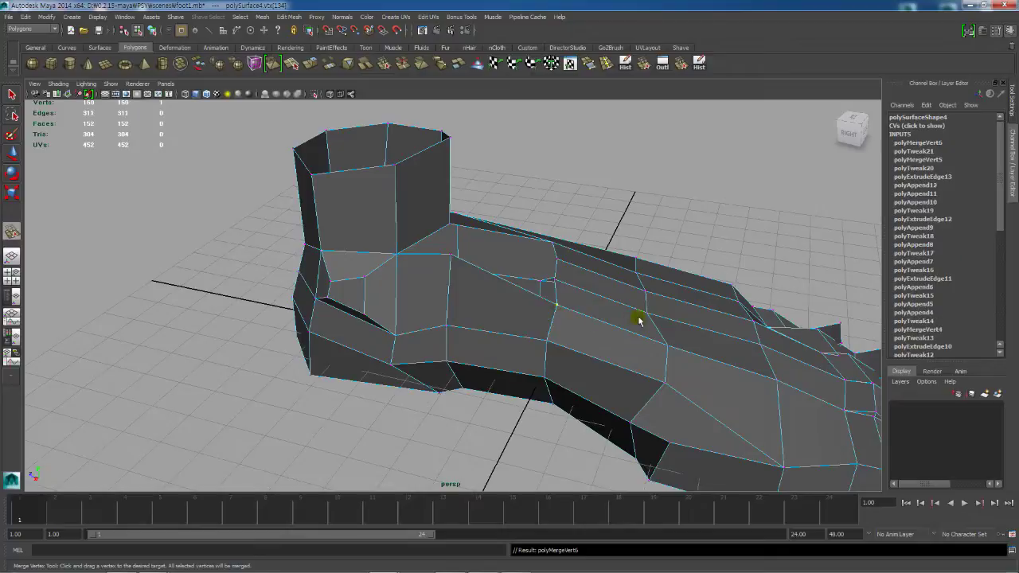
key(q)
Step: Shift the ankle band's front vertical edge toward the outer side and reposition the inner strip's middle top vertex
alt+drag(641, 319, 517, 313)
key(3)
key(1)
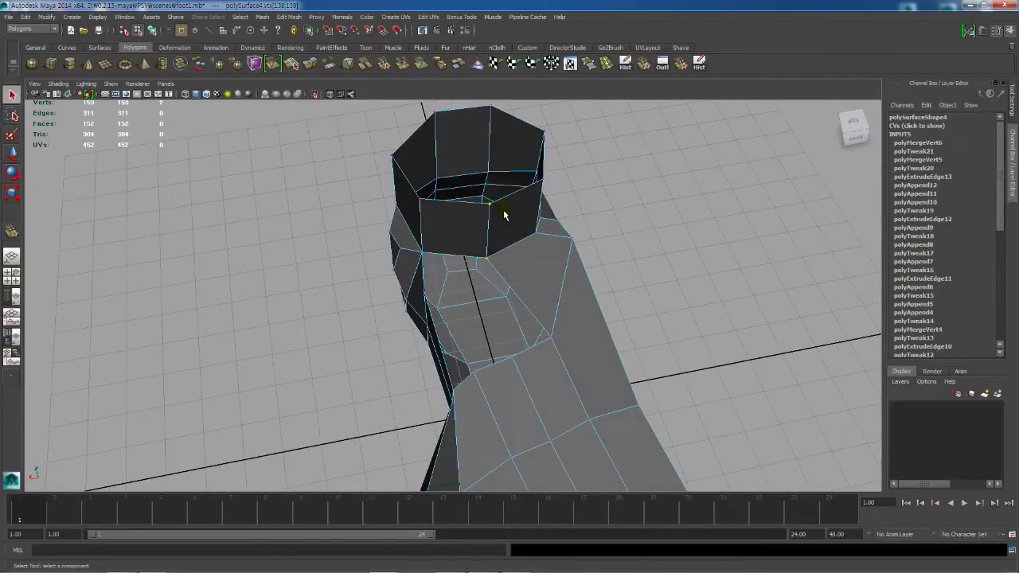
key(w)
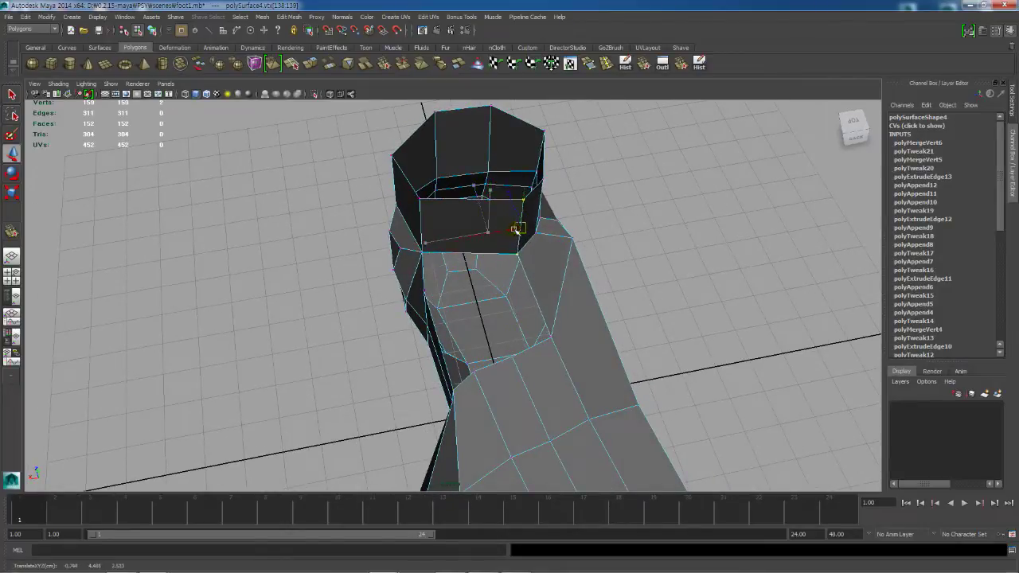
alt+drag(516, 247, 548, 350)
key(3)
key(1)
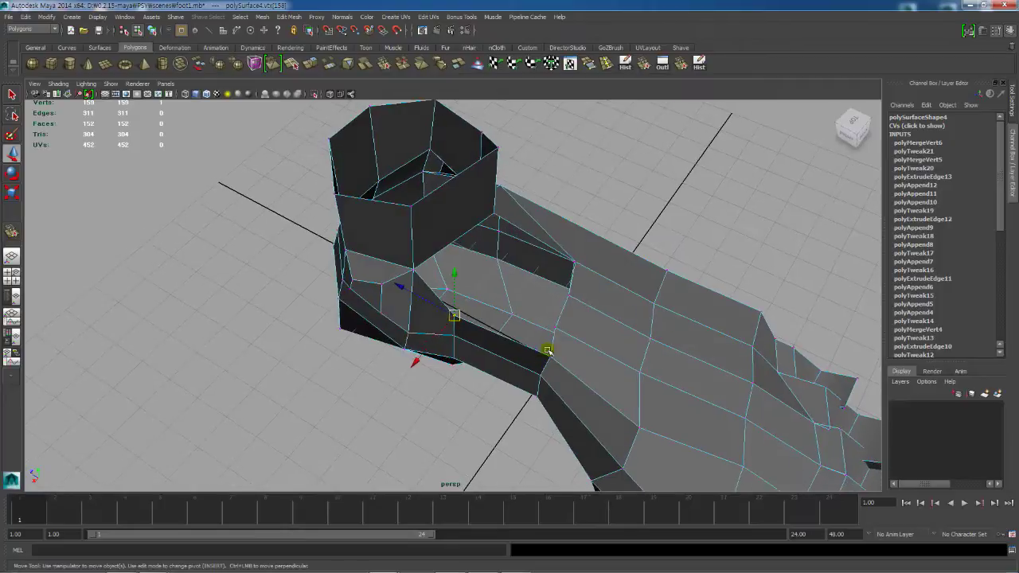
Step: Append a polygon between the inner strip's top edge below the ankle band and the inner border edge of the instep
click(588, 65)
click(439, 295)
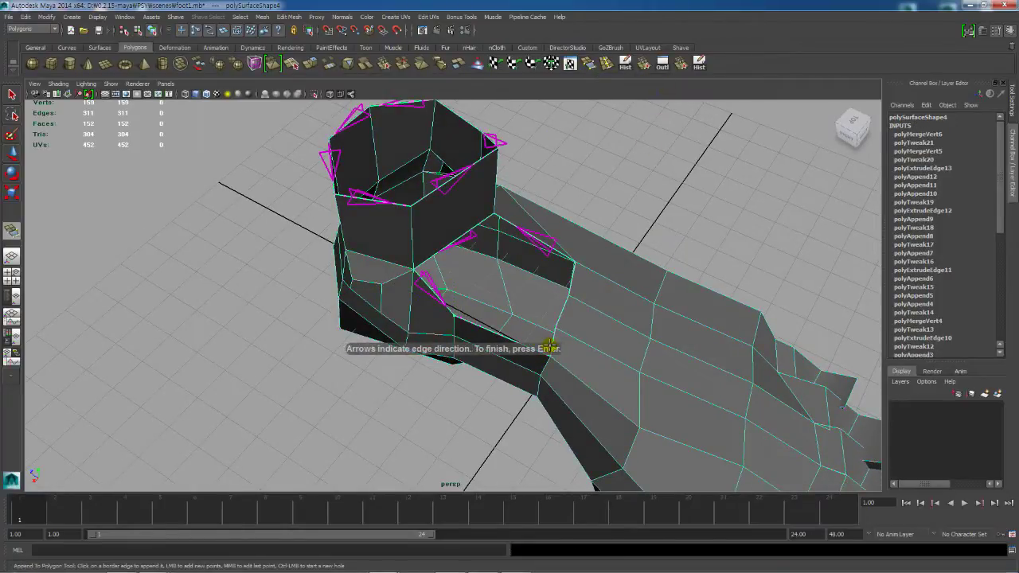
click(552, 343)
key(Return)
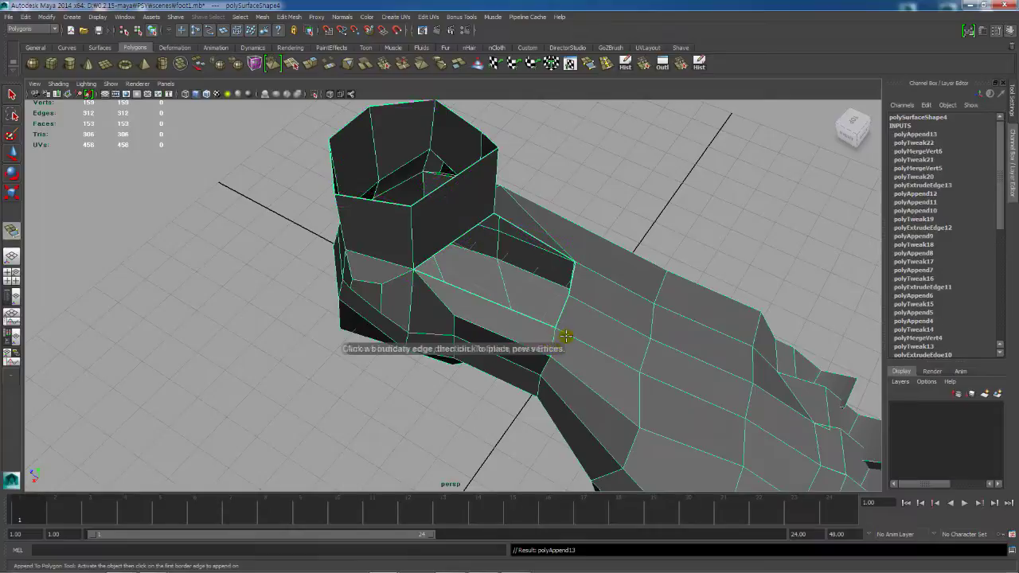
Step: Insert a vertical edge loop through the ankle band's wide front panel and move the new edge forward
alt+drag(549, 311, 494, 293)
key(q)
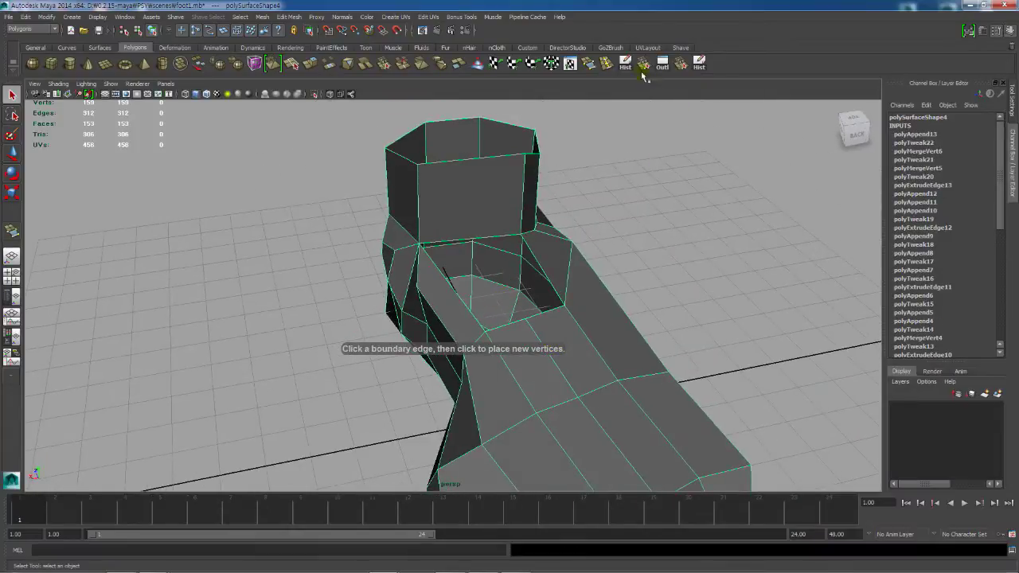
click(609, 63)
click(472, 161)
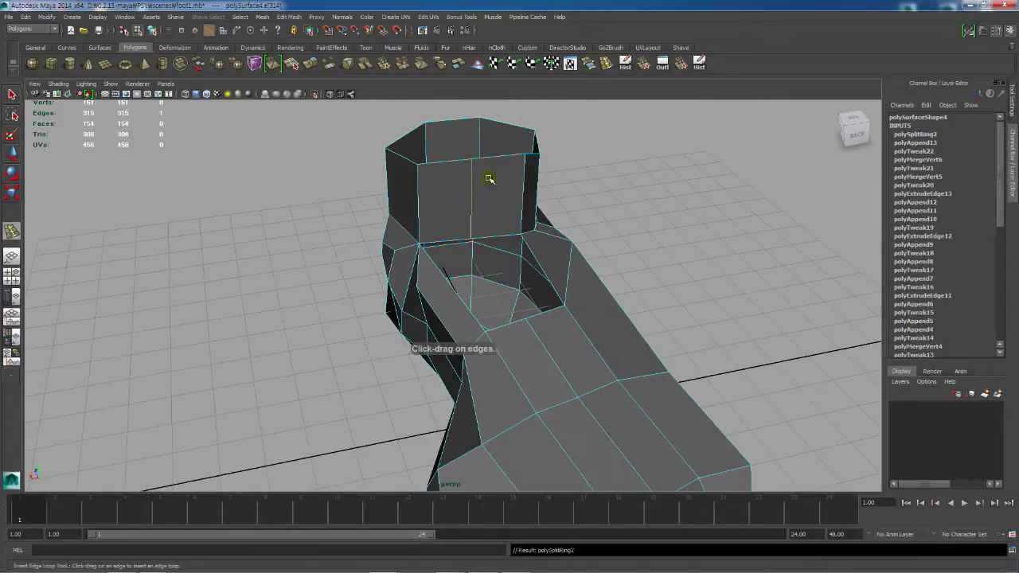
alt+drag(484, 175, 484, 274)
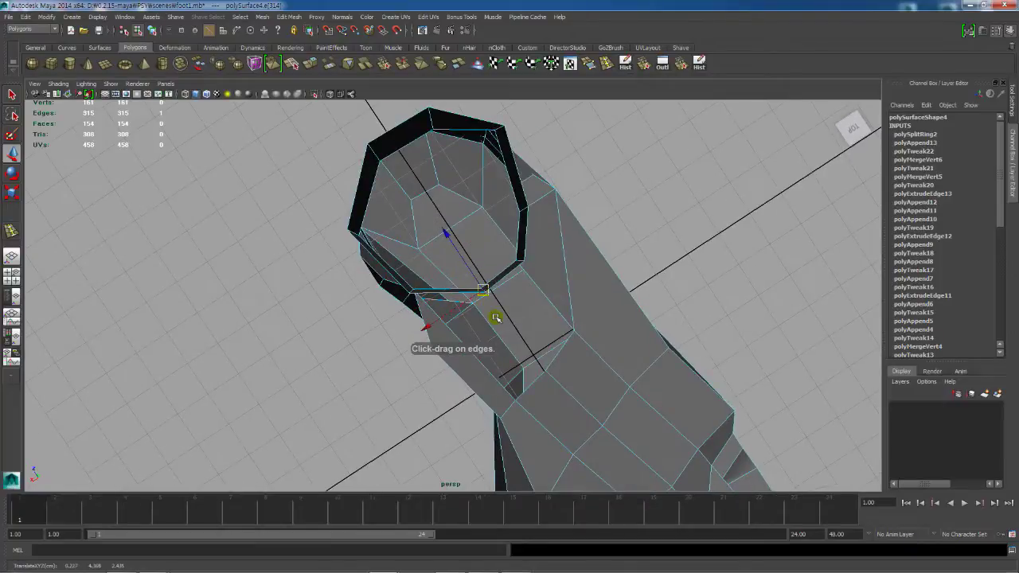
alt+drag(495, 317, 653, 160)
key(w)
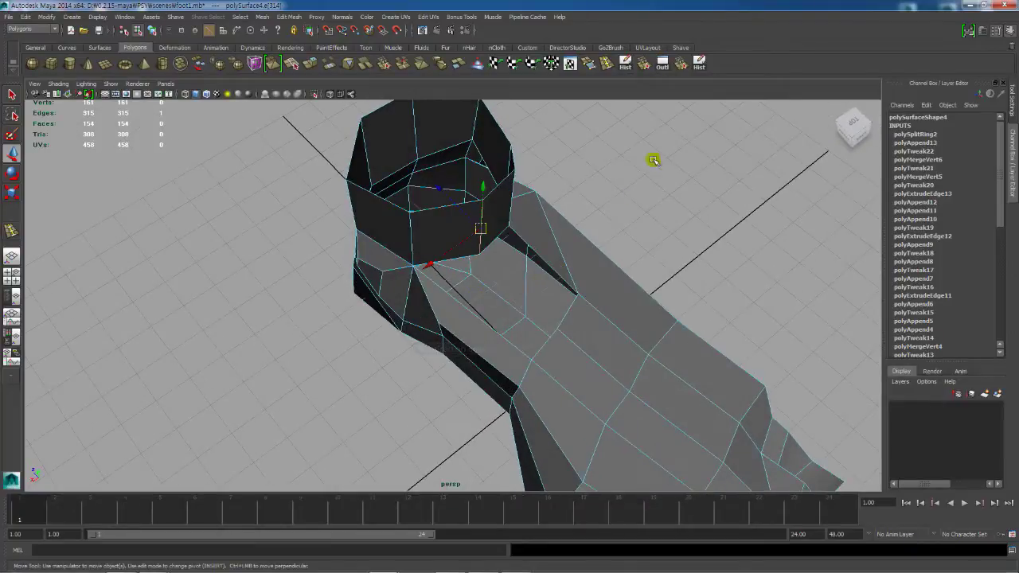
Step: Append two polygons between the ankle band's front lower edges and the instep to close the remaining opening
click(591, 66)
click(492, 241)
click(549, 264)
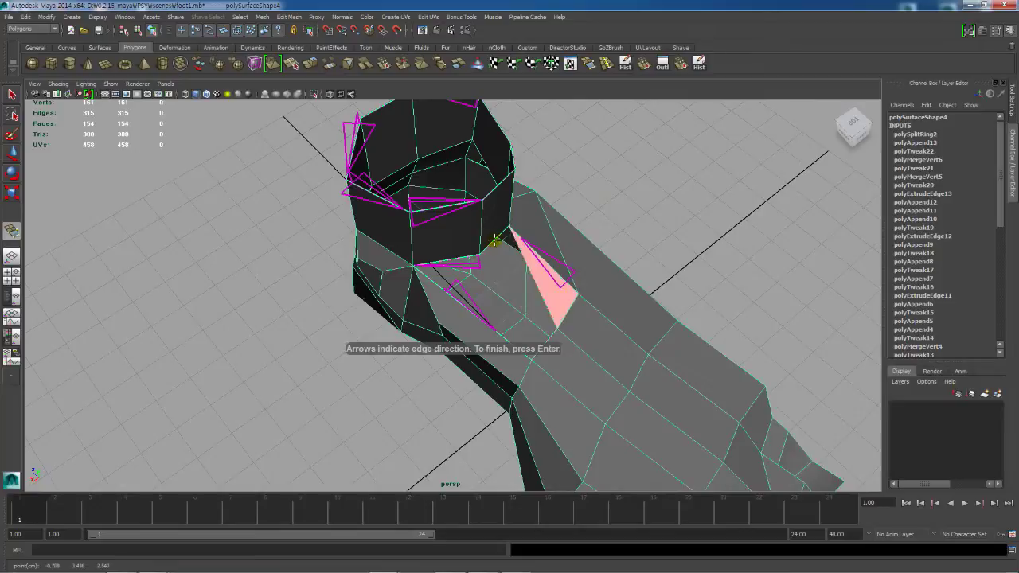
key(Return)
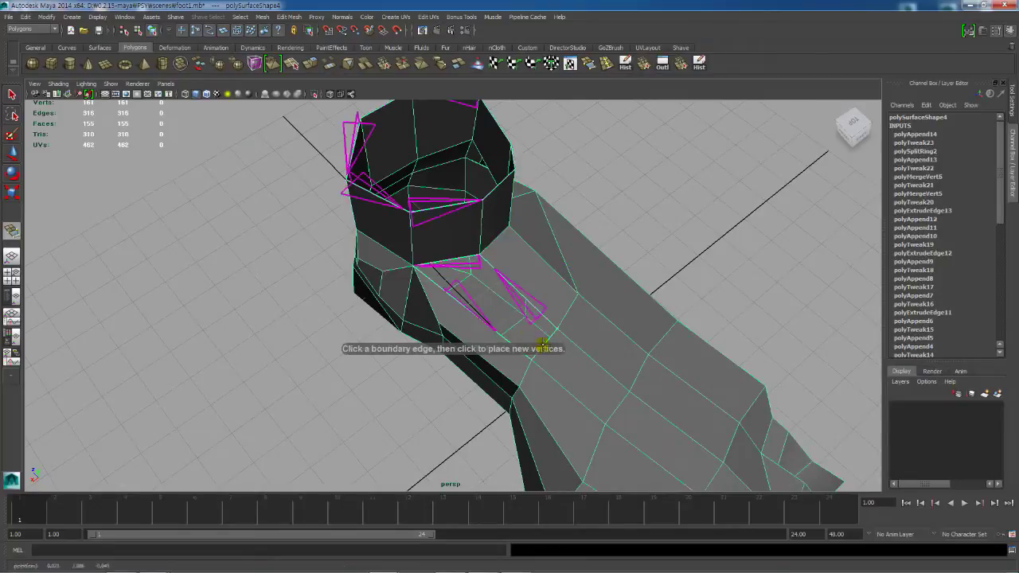
click(458, 260)
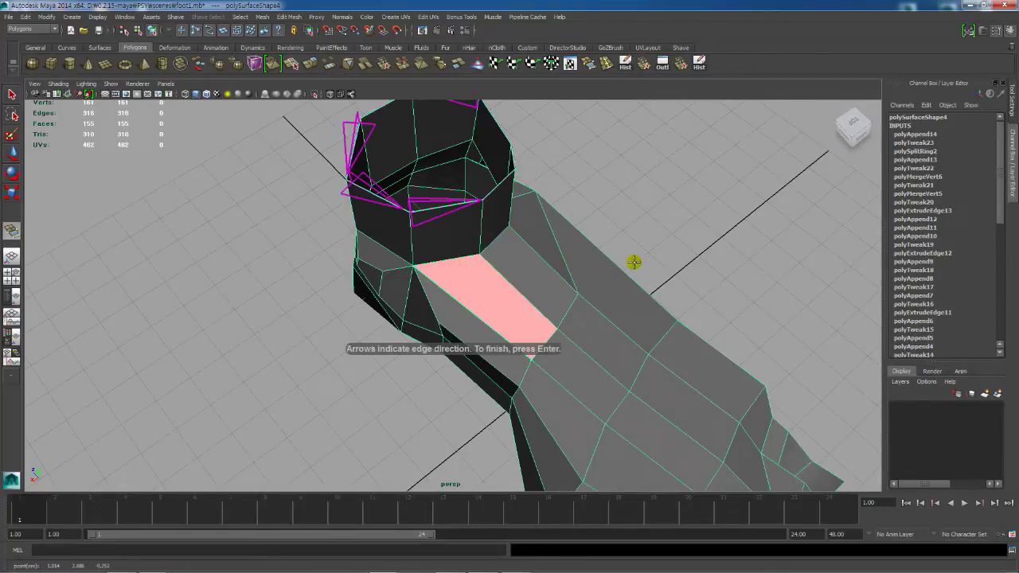
key(Return)
key(3)
mouse_move(636, 261)
alt+mouse_down()
mouse_move(621, 230)
mouse_move(557, 268)
mouse_move(621, 256)
alt+mouse_up()
key(q)
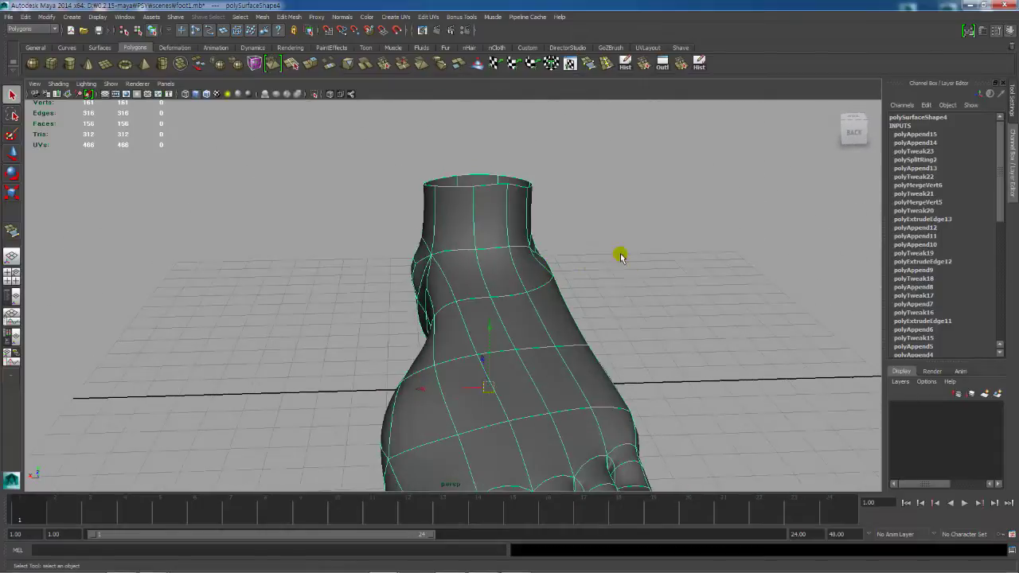
Step: Shift the vertices along the middle of the foot's inner side outward to reshape the arch
click(668, 288)
alt+drag(687, 286, 493, 280)
click(526, 342)
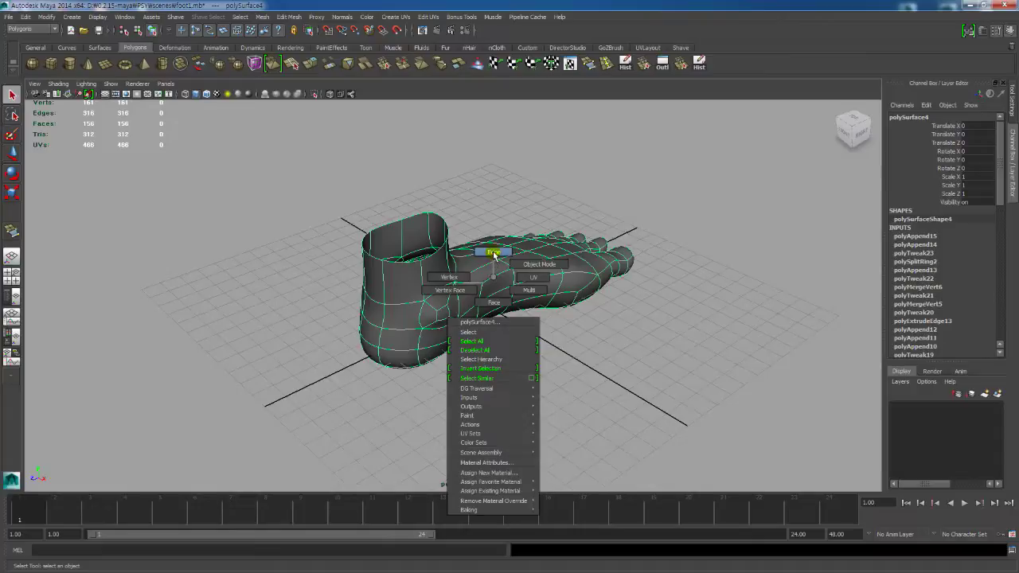
click(493, 253)
key(1)
click(481, 284)
right_click(482, 285)
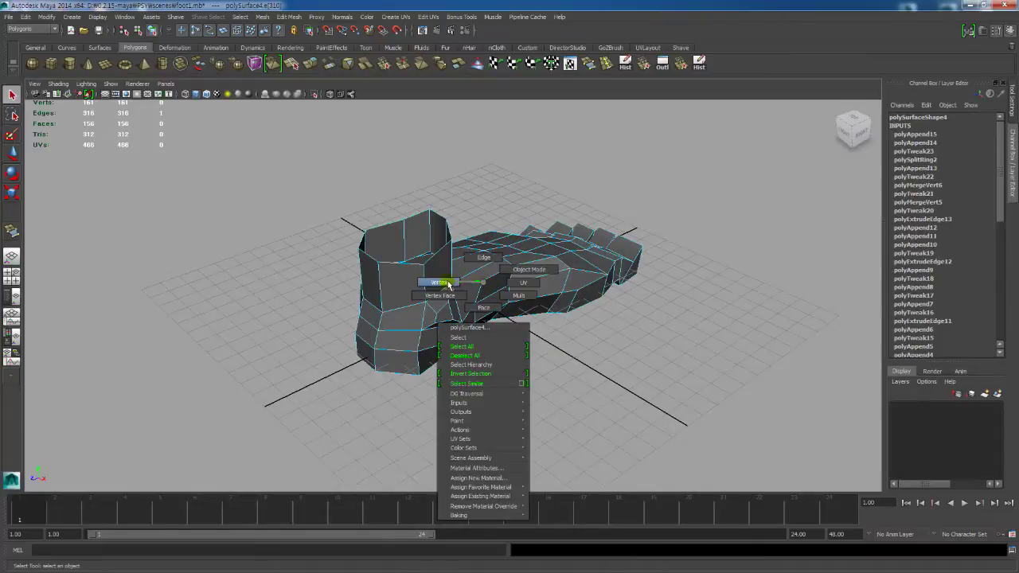
key(w)
click(484, 289)
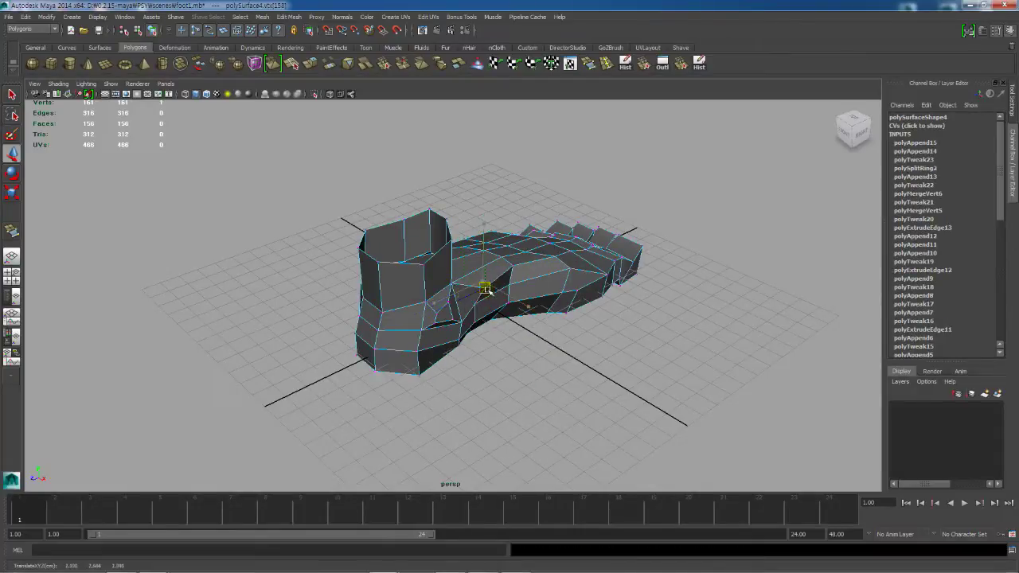
alt+drag(475, 291, 514, 367)
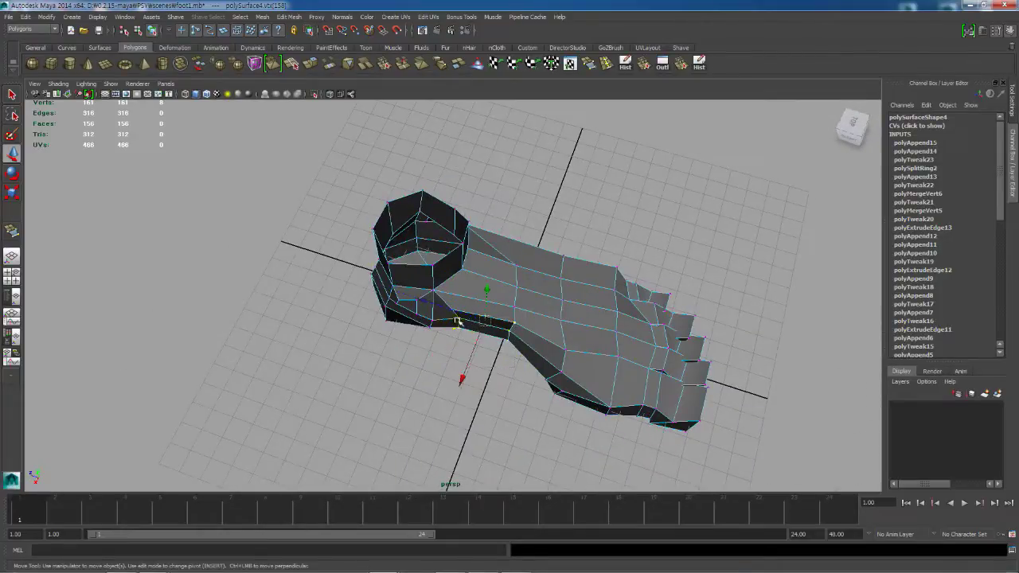
drag(483, 327, 475, 334)
alt+drag(544, 344, 470, 347)
key(3)
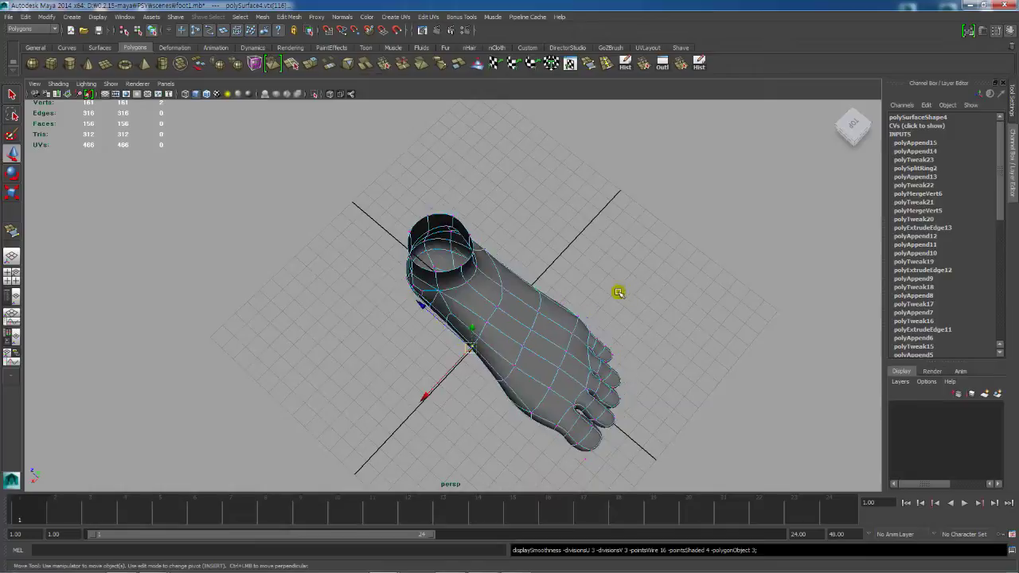
Step: Reposition the outer sole-edge vertices at midfoot and pull the ball's inner side vertices slightly inward
alt+drag(616, 291, 427, 251)
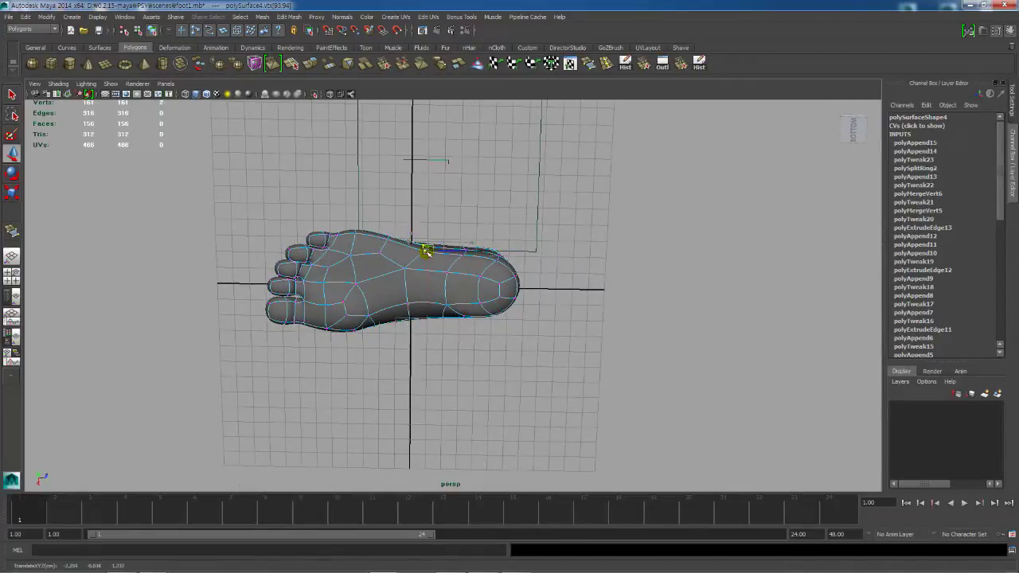
alt+drag(596, 280, 487, 297)
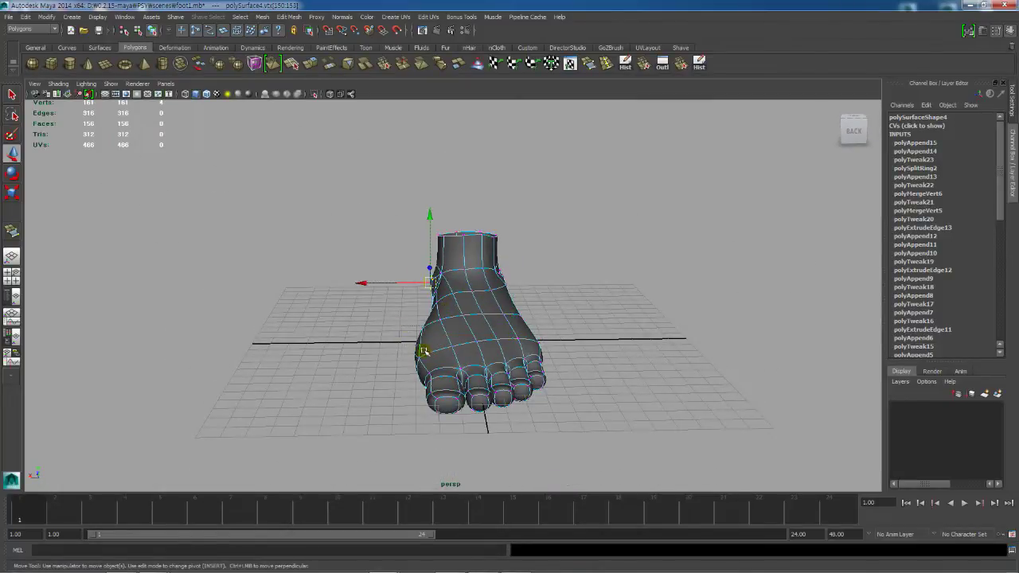
drag(415, 360, 420, 359)
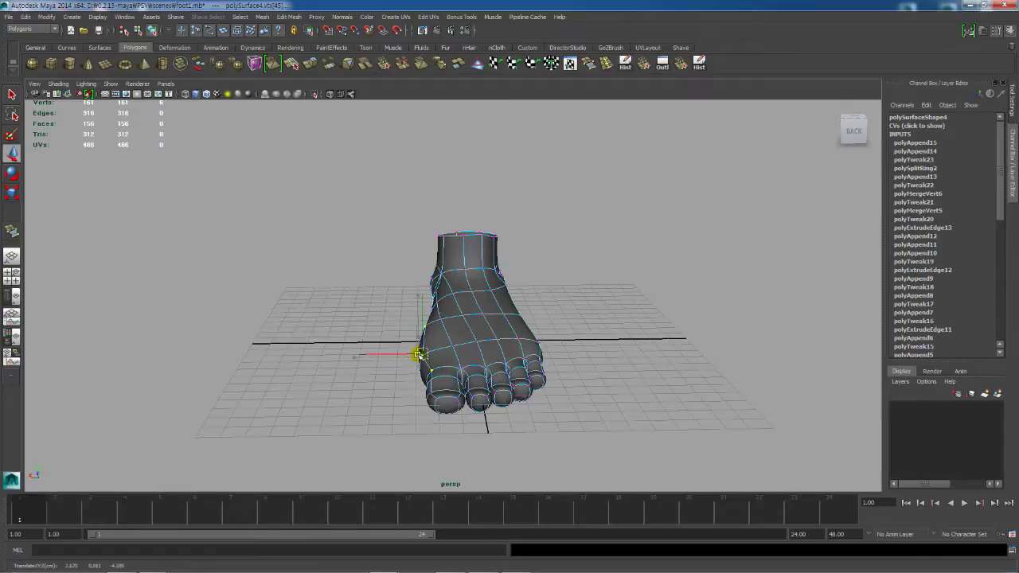
Step: Reposition two side vertices on the foot's outer edge behind the little toe
alt+drag(741, 337, 524, 371)
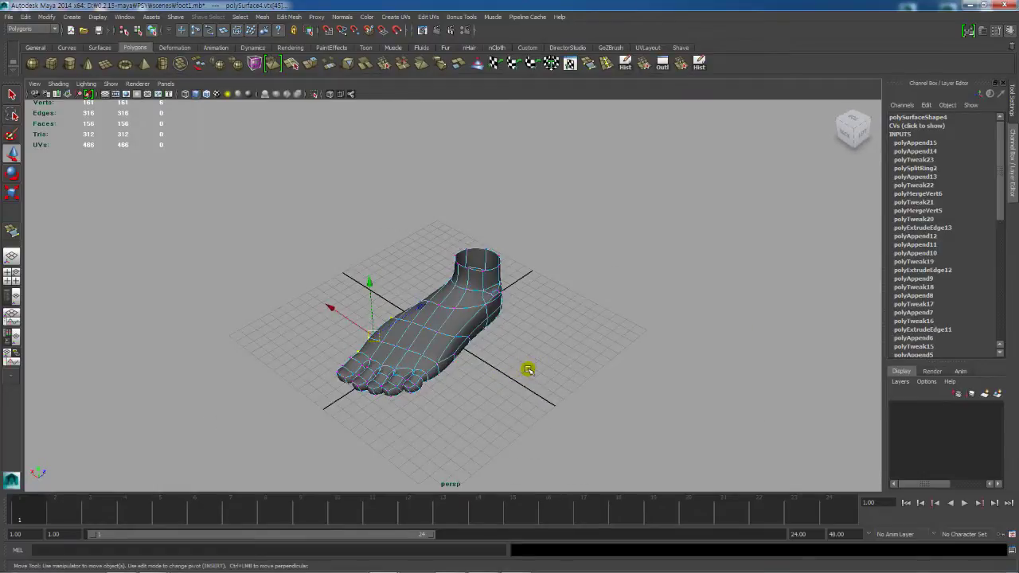
key(F8)
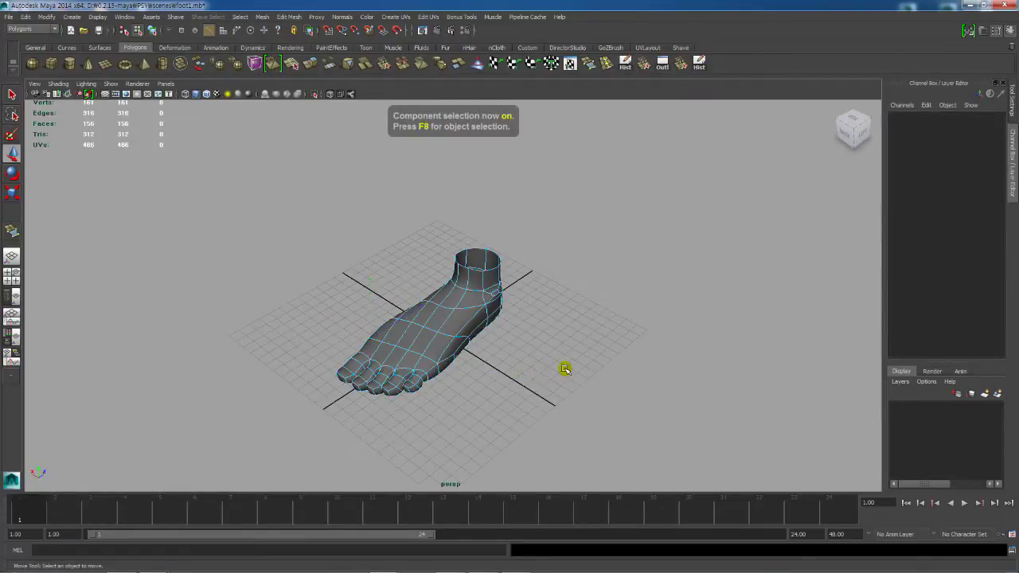
key(F8)
mouse_move(477, 378)
alt+mouse_down()
mouse_move(465, 395)
mouse_move(465, 380)
alt+mouse_up()
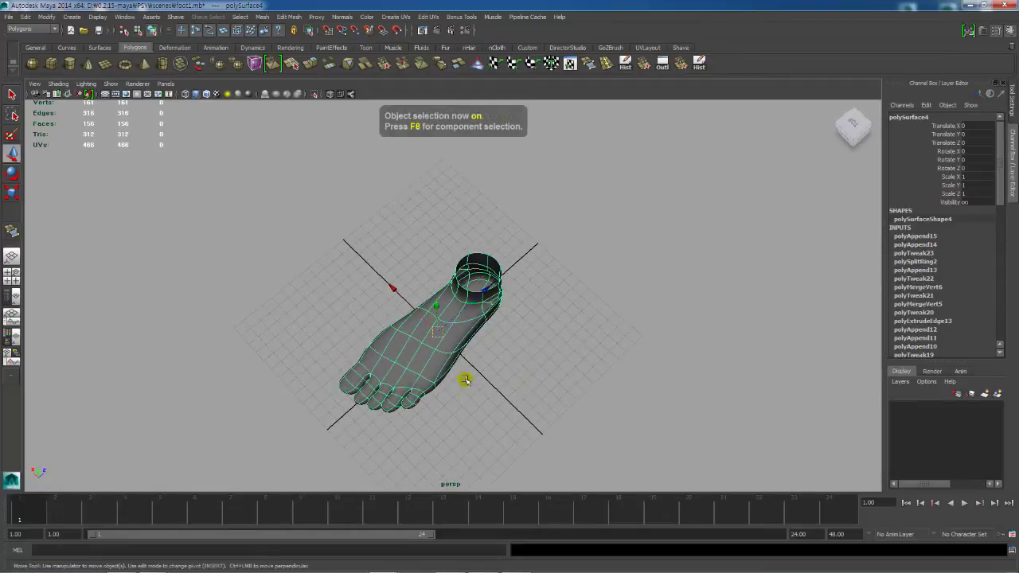
right_drag(450, 331, 410, 332)
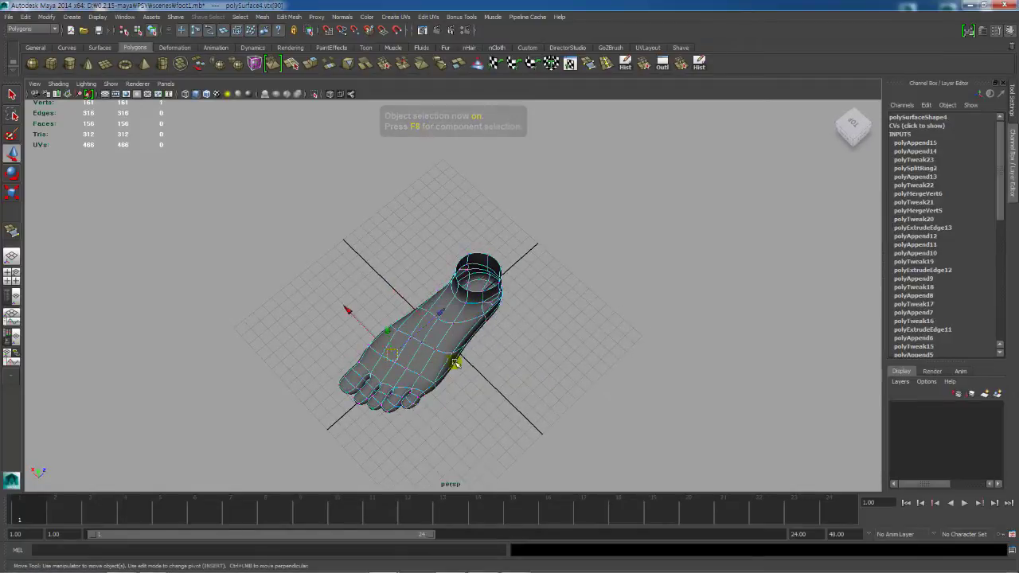
mouse_move(450, 364)
mouse_down()
mouse_move(460, 379)
mouse_move(452, 370)
mouse_up()
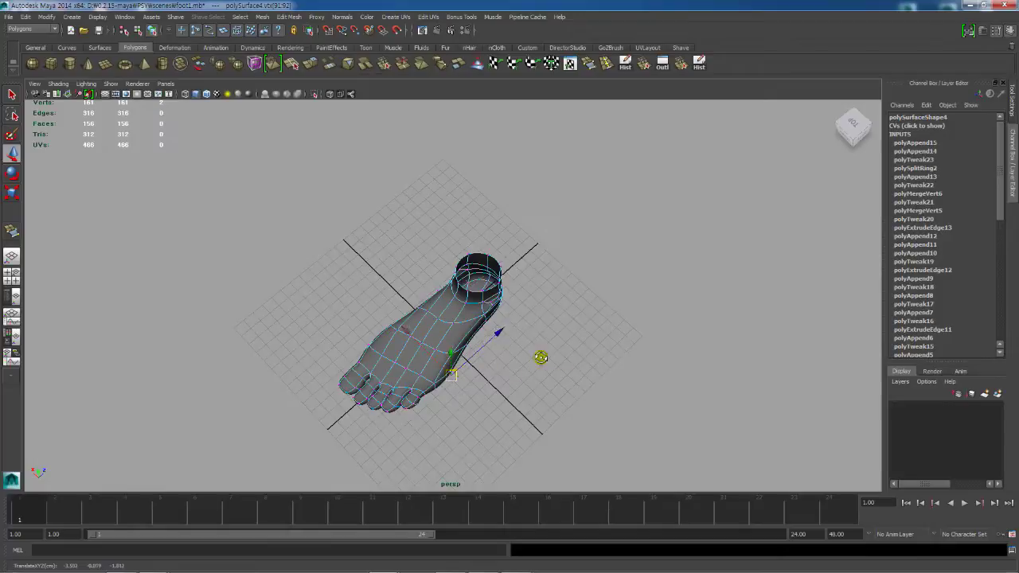
Step: Delete the two large faces on the foot's outer side between the instep and the heel
alt+drag(540, 358, 515, 375)
right_click(450, 321)
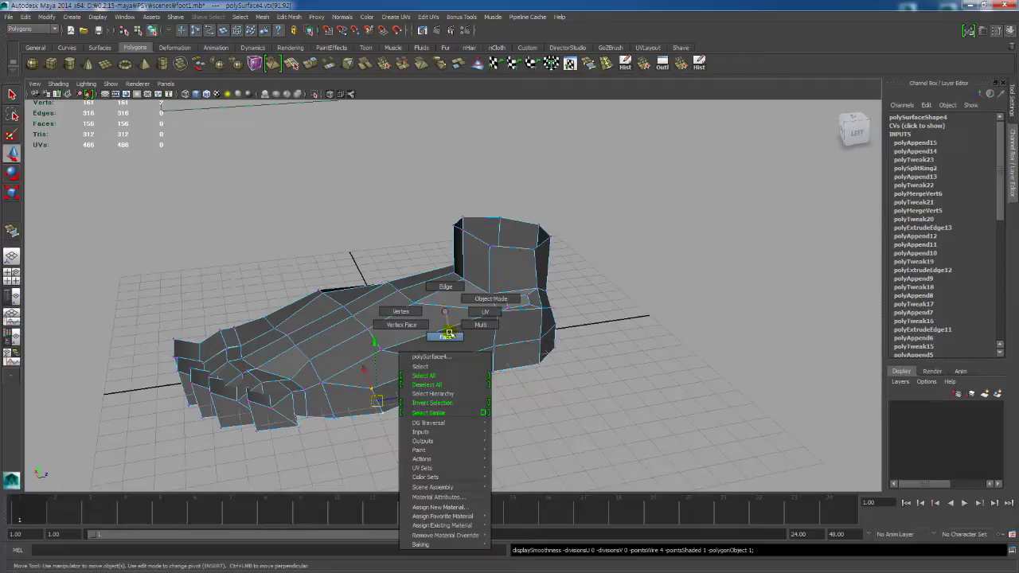
click(449, 335)
click(443, 320)
shift+click(451, 339)
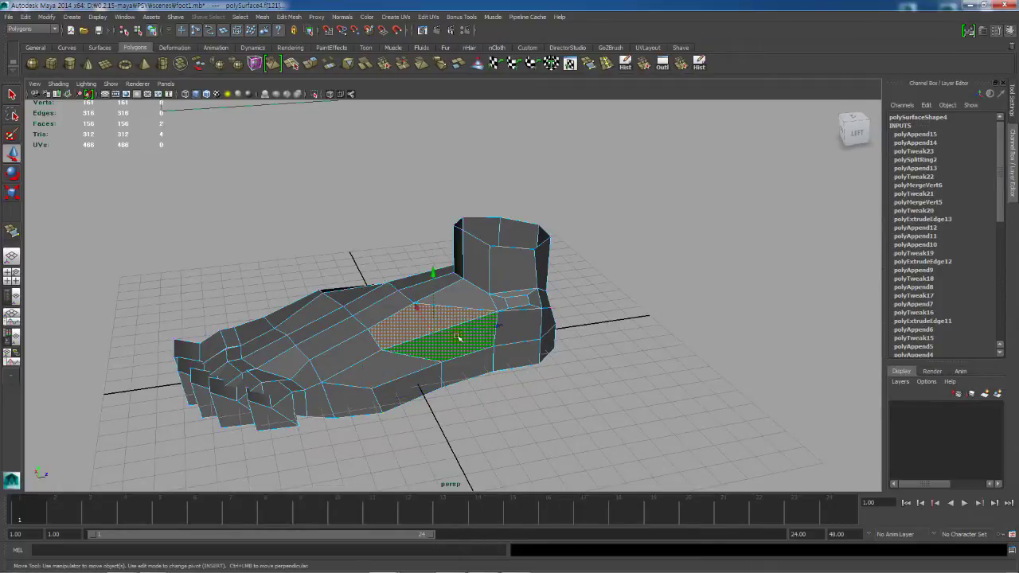
key(Delete)
Step: Extrude the two front border edges of the outer side opening toward the heel
alt+drag(458, 356, 438, 364)
right_drag(377, 332, 377, 307)
click(365, 349)
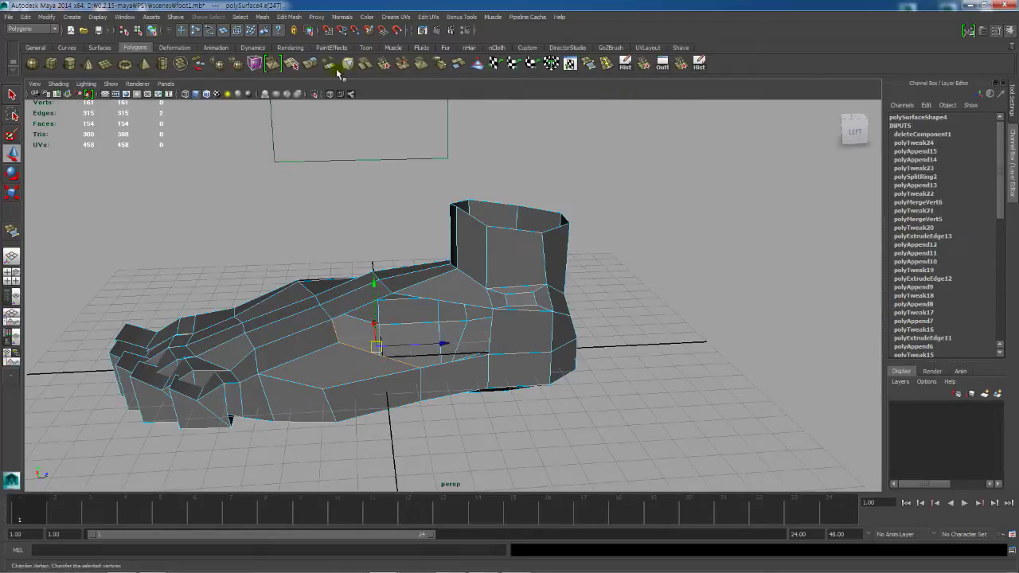
click(312, 63)
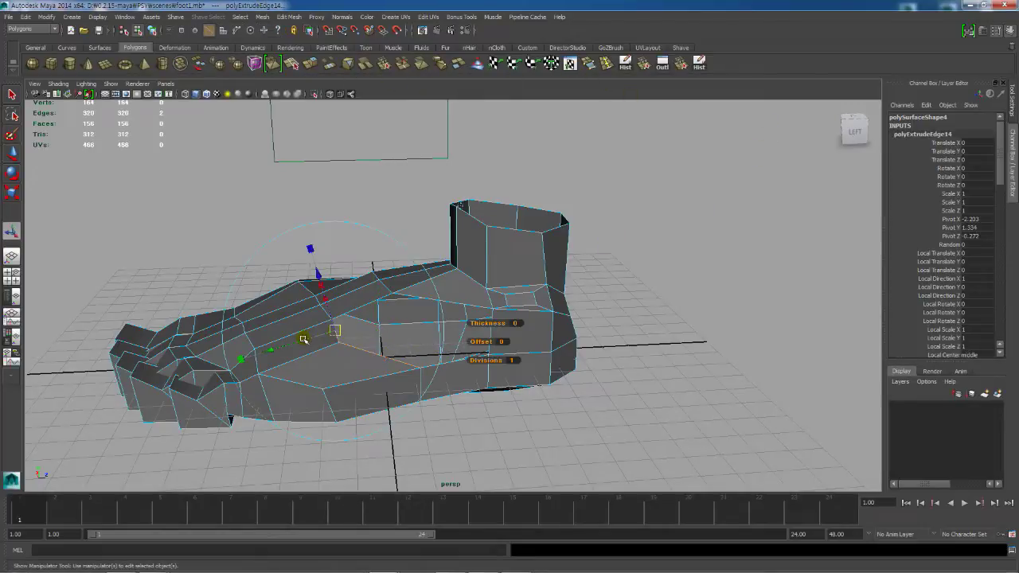
drag(304, 339, 390, 334)
key(w)
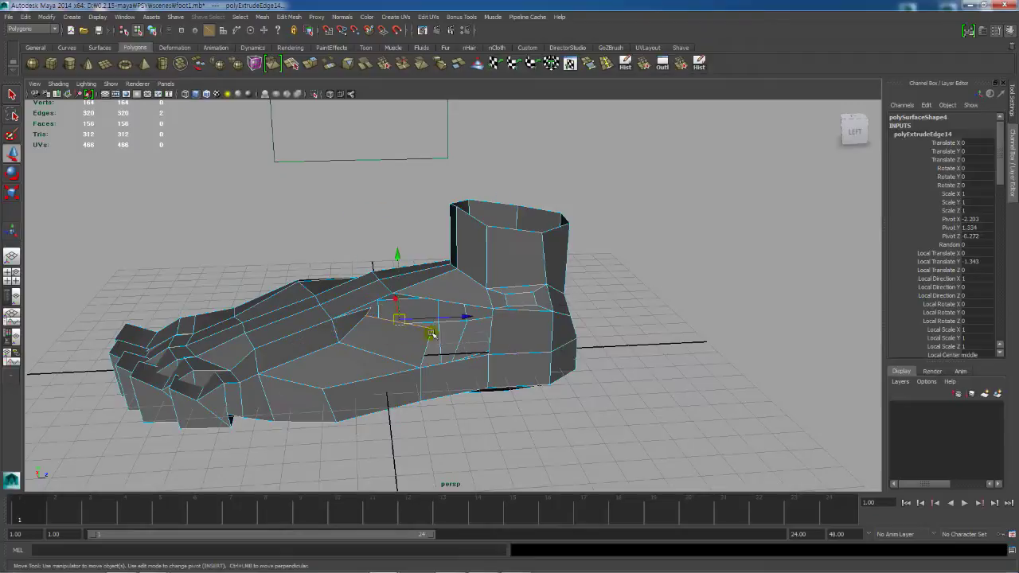
Step: Reposition the extruded strip's vertices and merge its top vertex into the opening's upper front corner
right_drag(431, 335, 404, 332)
click(435, 335)
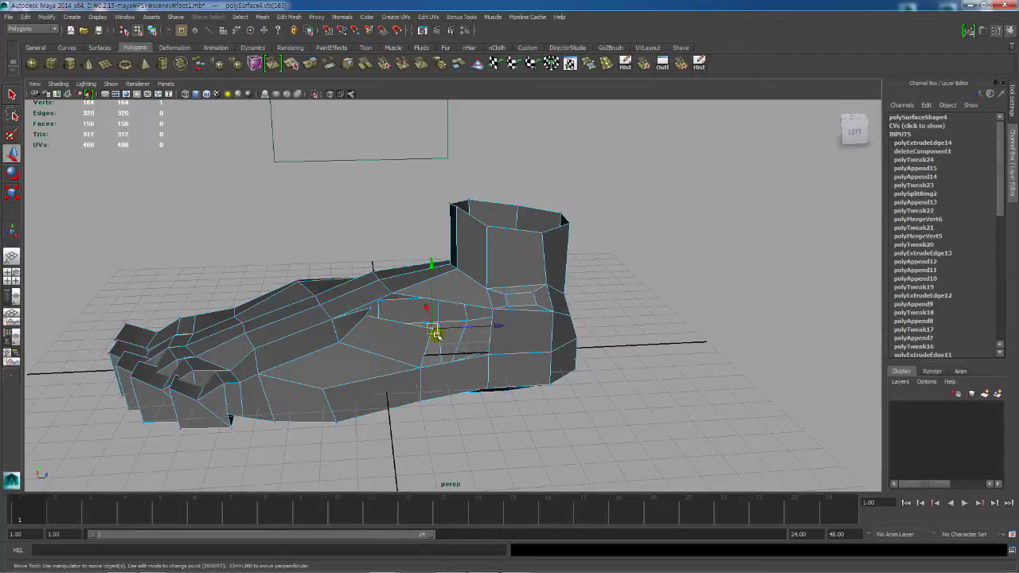
alt+drag(389, 327, 416, 330)
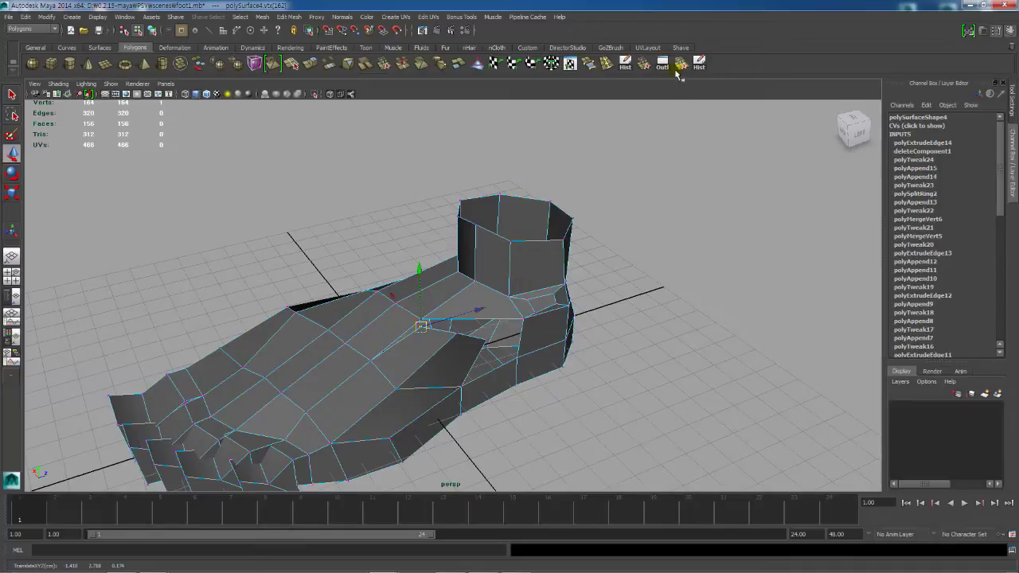
click(679, 67)
drag(422, 320, 469, 326)
key(w)
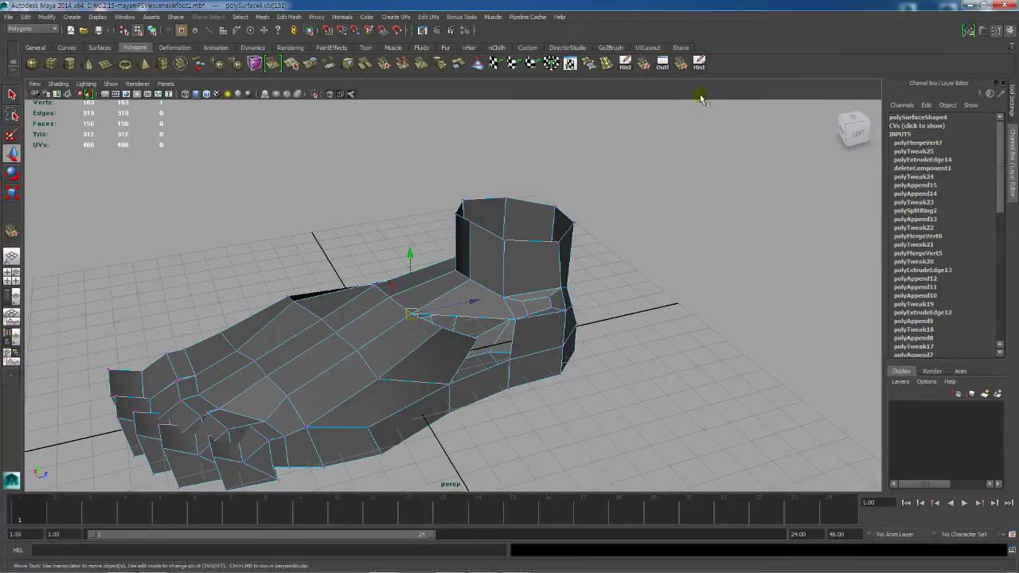
Step: Move the ankle band's outer vertical edge toward the heel, insert an edge loop through the panel before it, and save the scene
right_drag(506, 287, 506, 262)
click(503, 270)
drag(504, 270, 521, 268)
click(606, 63)
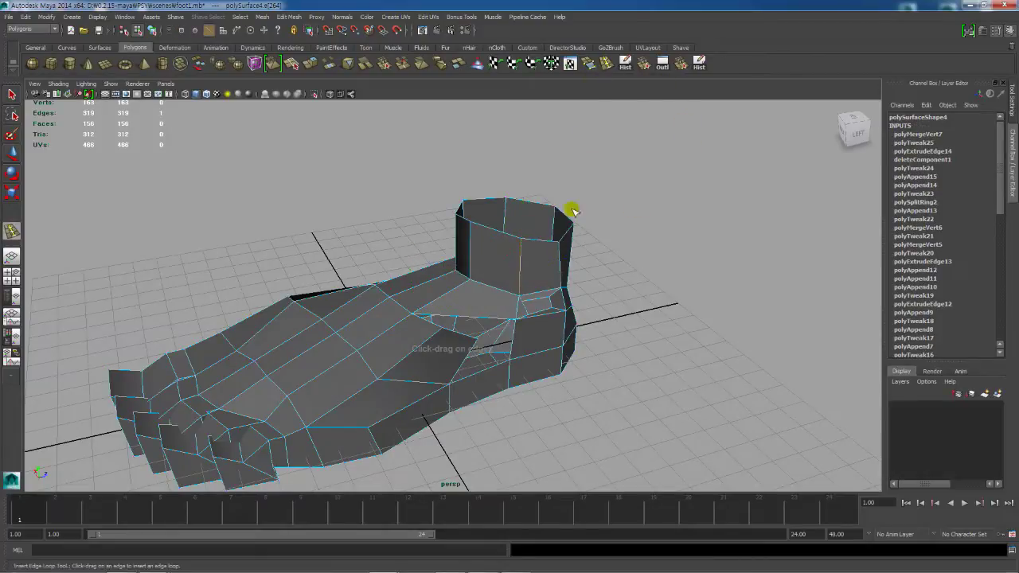
key(w)
drag(476, 318, 452, 339)
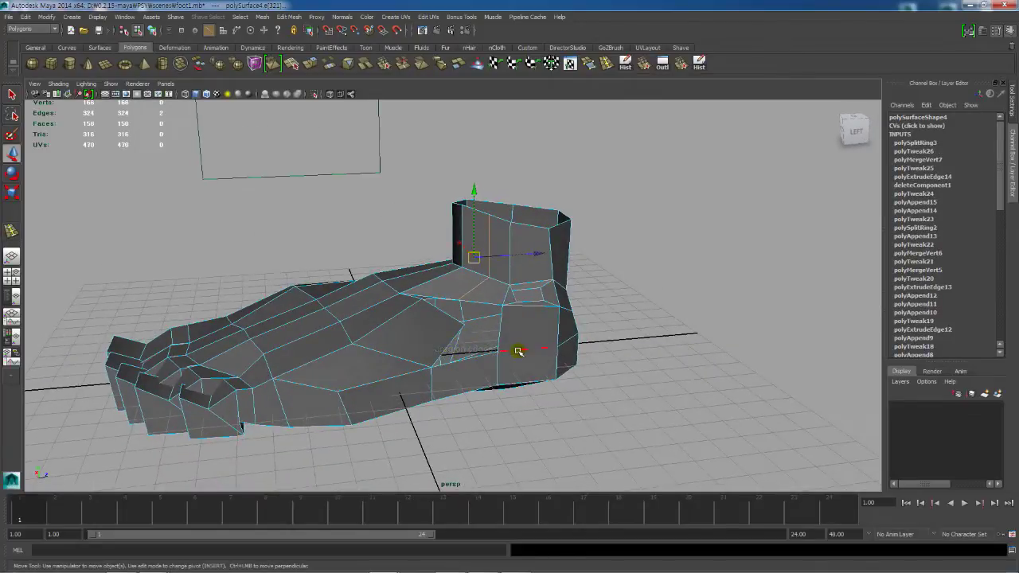
key(ctrl+s)
Step: Merge the extruded strip's middle vertex into the new edge loop's lower end on the opening's upper border
alt+drag(436, 306, 475, 343)
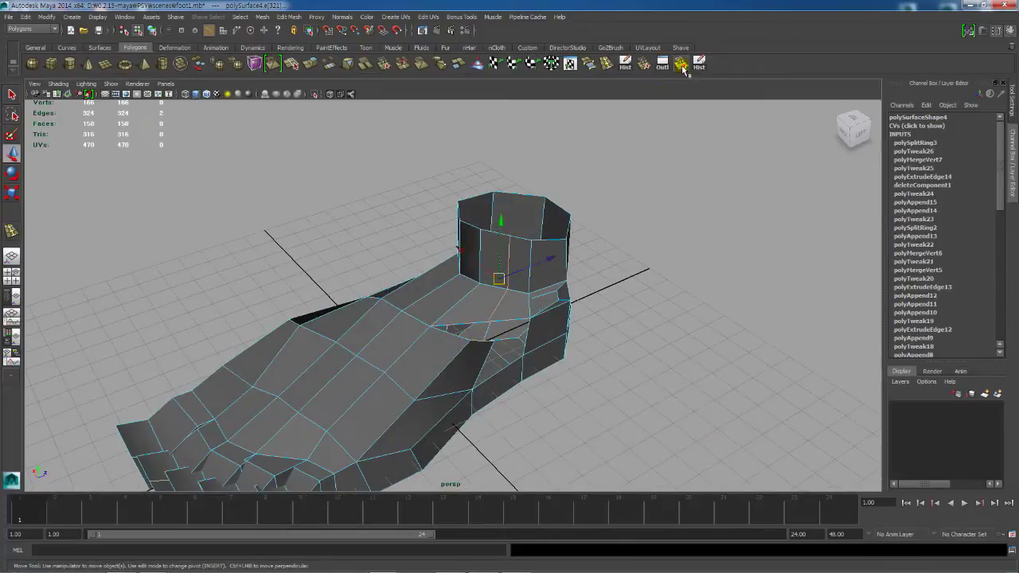
click(682, 65)
drag(491, 320, 494, 323)
key(3)
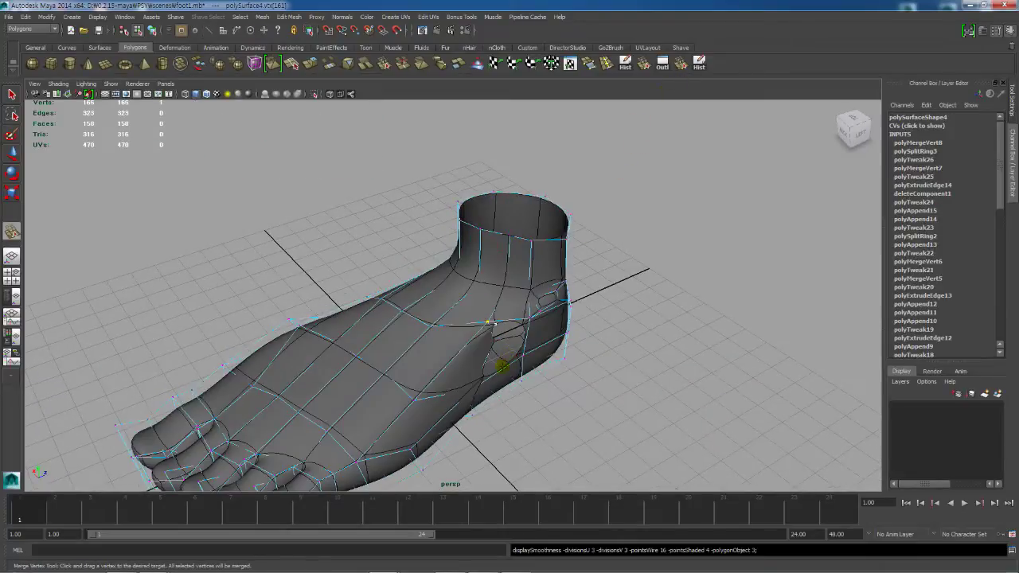
Step: Reposition the border vertices around the outer side opening below the ankle bone, checking the smoothed shape
alt+drag(496, 363, 429, 334)
key(1)
key(w)
key(3)
key(1)
middle_drag(429, 325, 431, 324)
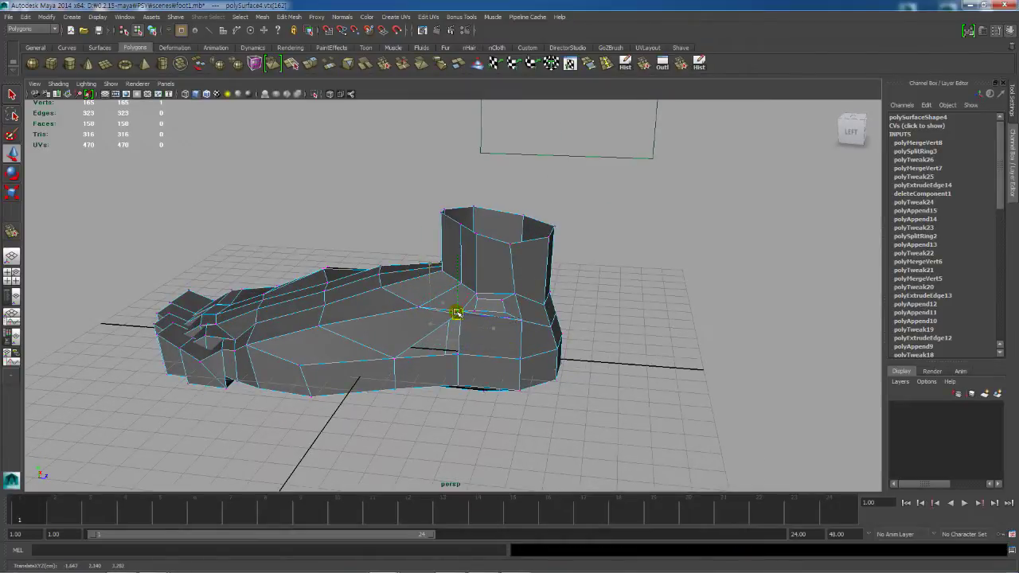
alt+drag(437, 333, 496, 296)
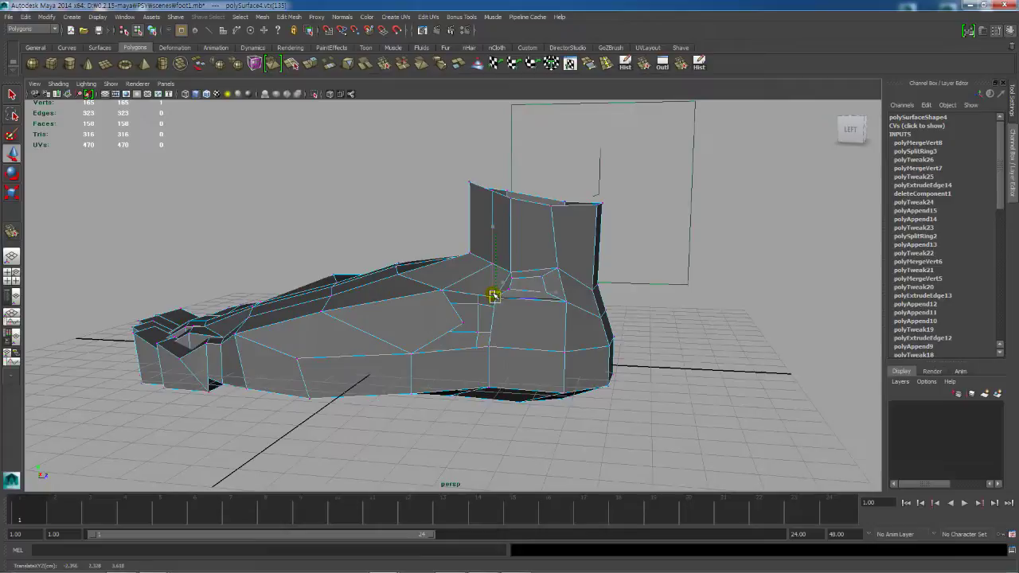
alt+drag(409, 439, 494, 333)
key(3)
mouse_move(484, 330)
right_down()
mouse_move(470, 328)
mouse_move(481, 327)
right_up()
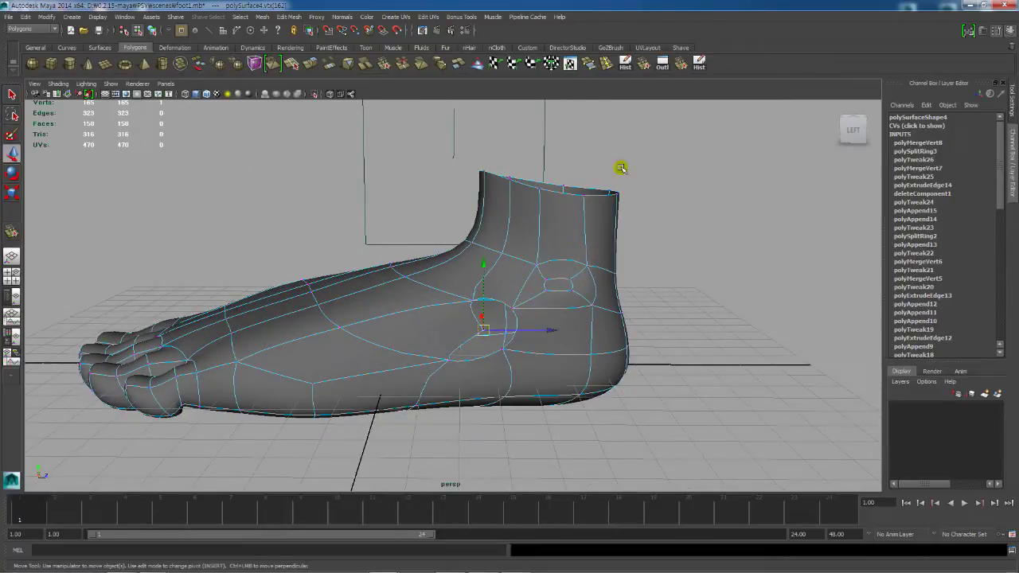
Step: Merge the extruded strip's remaining free vertex into the front border vertex of the heel
click(681, 63)
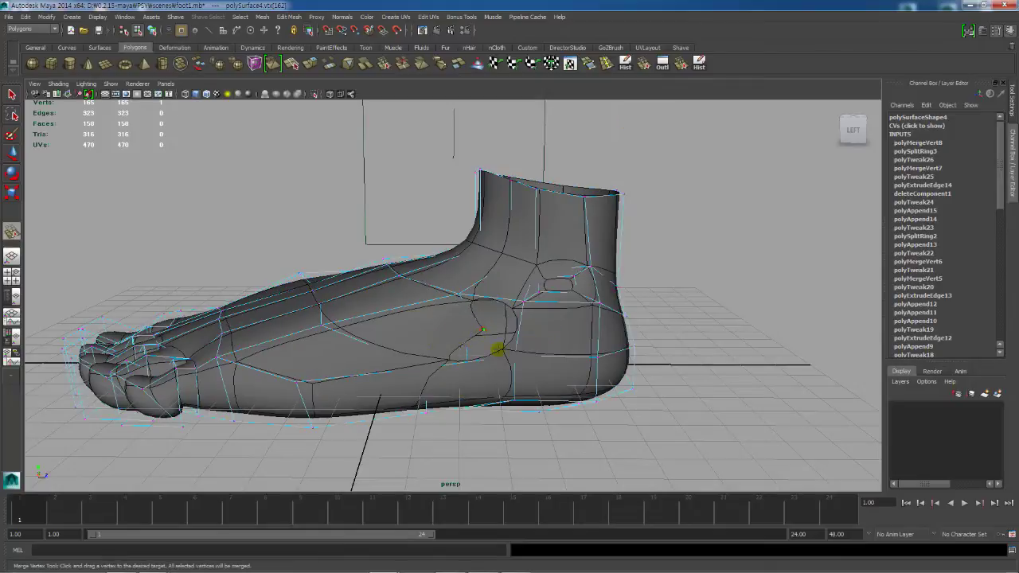
mouse_move(498, 350)
mouse_down()
mouse_move(514, 355)
mouse_move(504, 351)
mouse_up()
key(1)
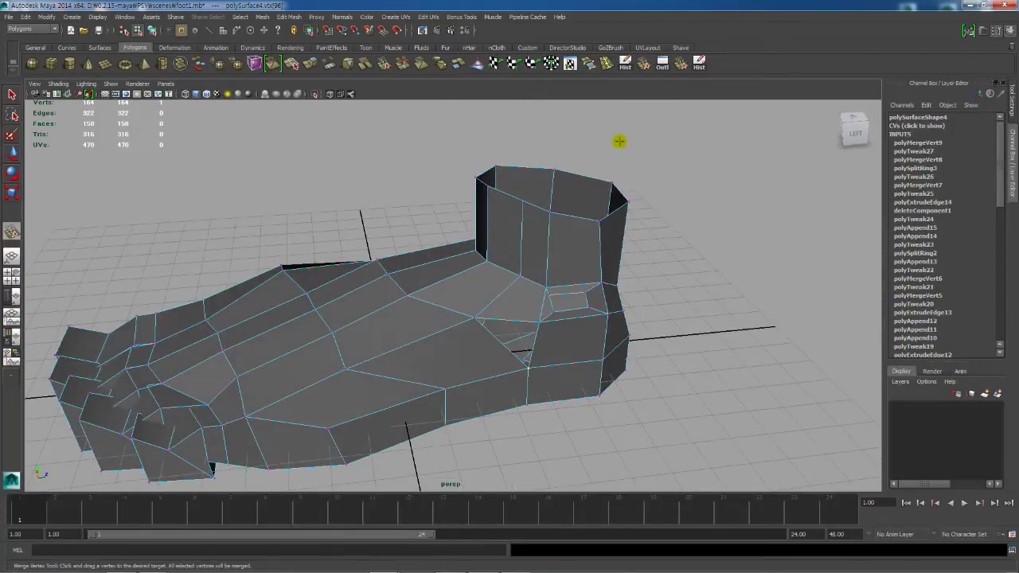
Step: Insert another vertical edge loop through the ankle band's outer front panel and raise its lowest vertex above the opening
click(606, 64)
click(537, 210)
key(w)
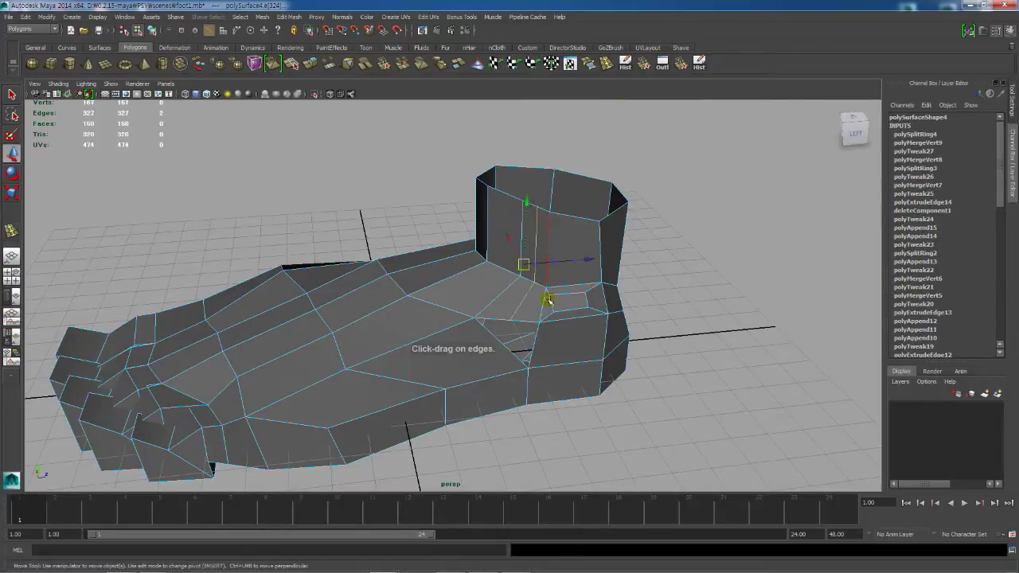
right_drag(515, 322, 473, 321)
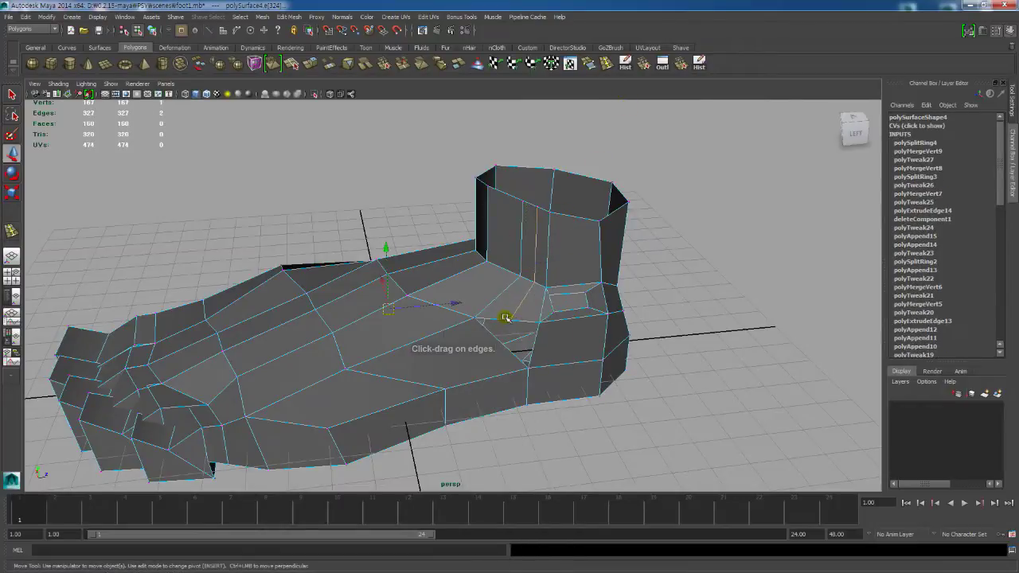
click(515, 322)
drag(514, 322, 515, 306)
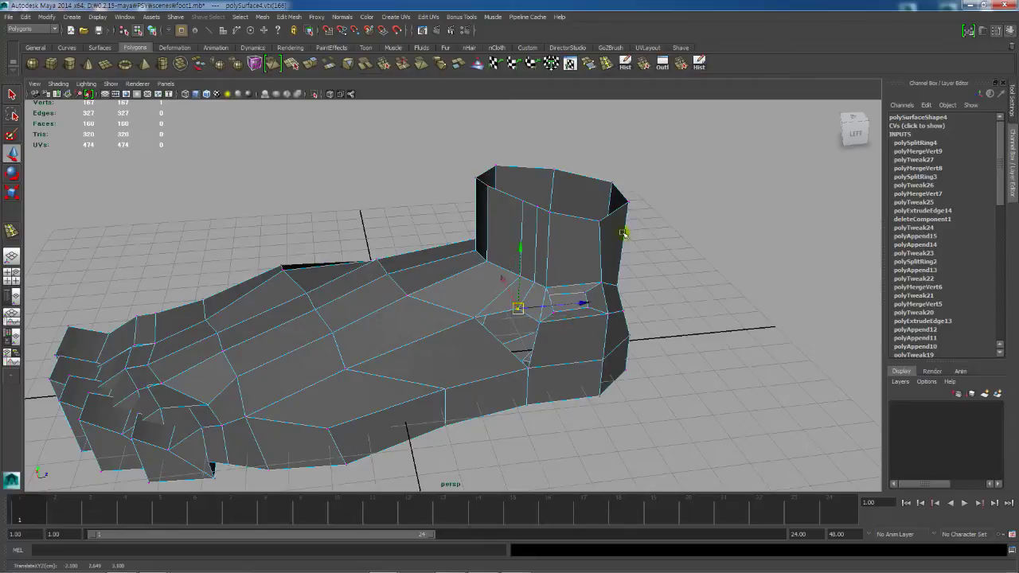
click(606, 64)
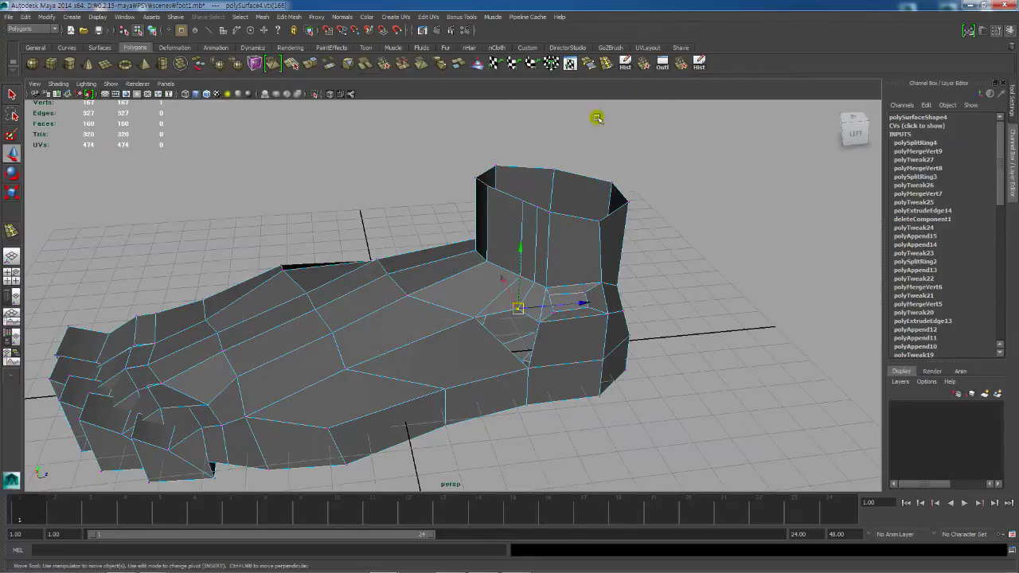
click(502, 312)
click(536, 344)
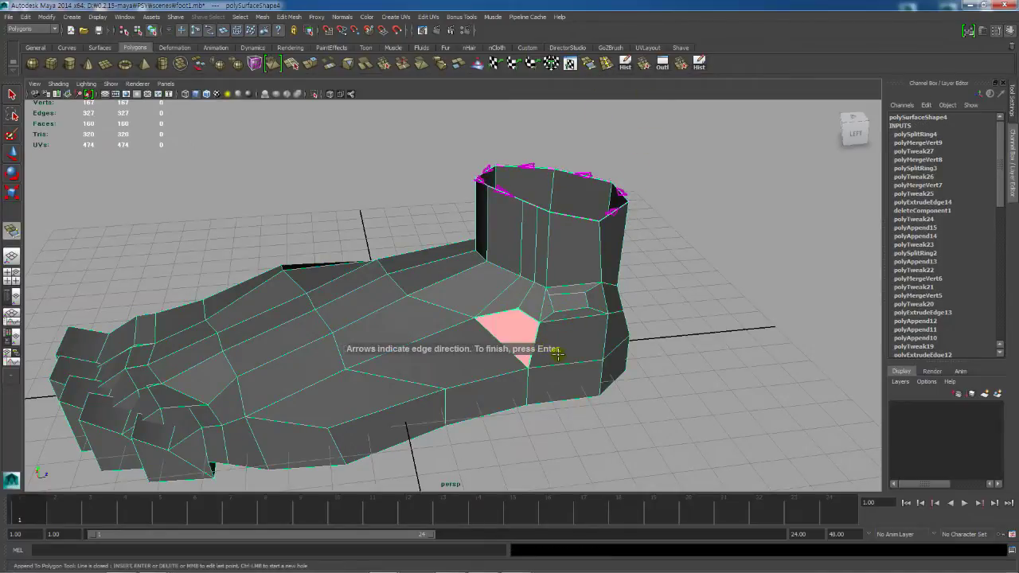
key(3)
key(w)
key(1)
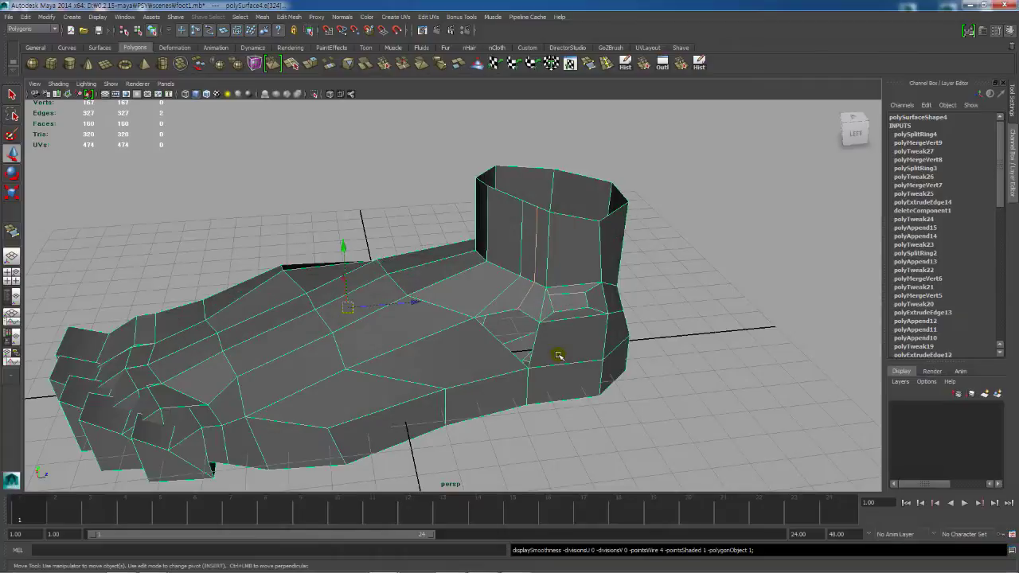
Step: Close the remaining outer side opening below the ankle with Append to Polygon and review the smoothed foot
key(y)
click(502, 315)
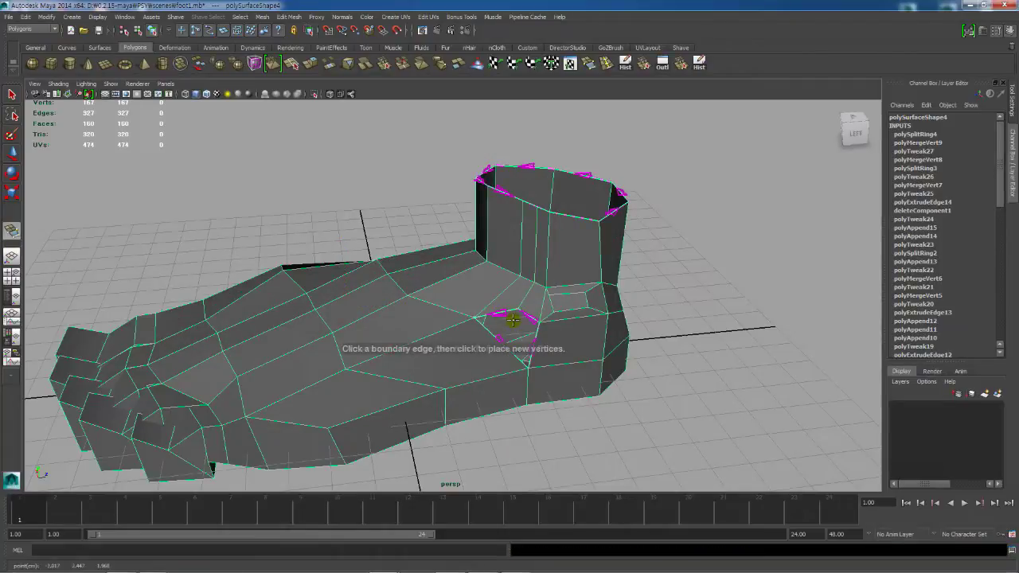
click(493, 340)
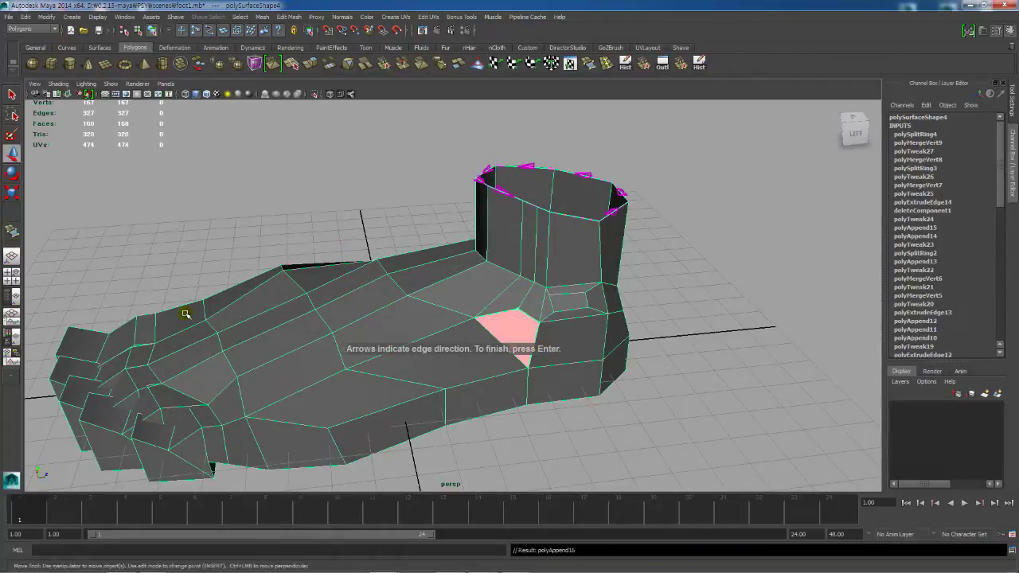
key(Return)
key(3)
alt+right_drag(398, 171, 350, 207)
alt+drag(350, 207, 478, 267)
key(q)
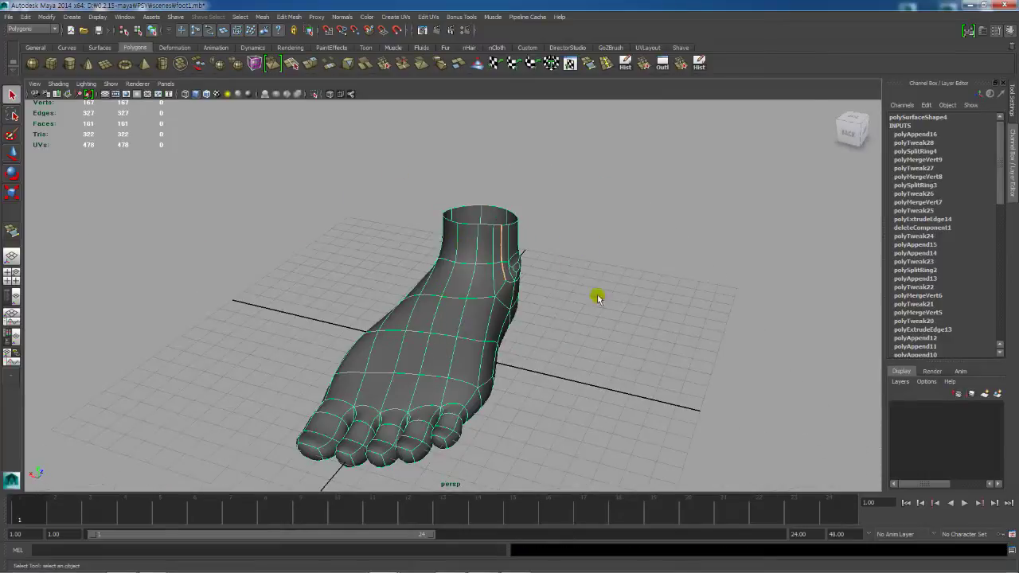
click(648, 333)
Step: Adjust a side vertex and an edge of the outer ankle bone, judging the bulge from behind and from the front
alt+right_drag(648, 332, 484, 350)
alt+drag(484, 351, 585, 360)
alt+right_drag(444, 362, 562, 339)
alt+drag(562, 339, 527, 291)
click(459, 279)
mouse_move(458, 279)
alt+mouse_down()
mouse_move(455, 295)
mouse_move(448, 269)
alt+mouse_up()
right_drag(445, 264, 434, 258)
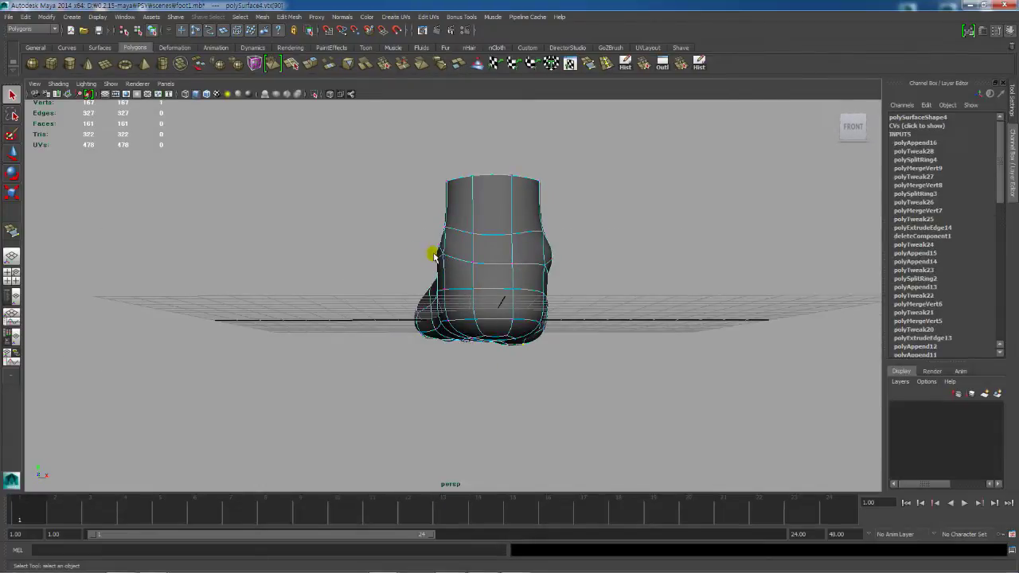
key(w)
drag(436, 255, 518, 244)
right_drag(518, 244, 514, 227)
click(523, 239)
alt+drag(523, 239, 460, 229)
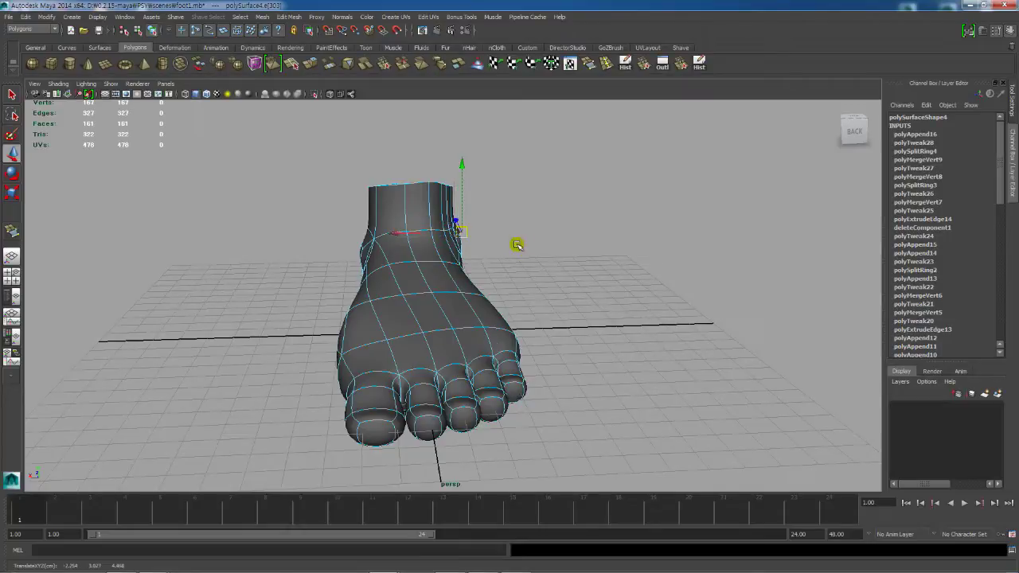
Step: Switch to Photoshop to compare the ankle bone heights in the foot_front1.jpg reference, and return to the Maya model
alt+drag(516, 245, 424, 322)
mouse_move(490, 560)
click(513, 563)
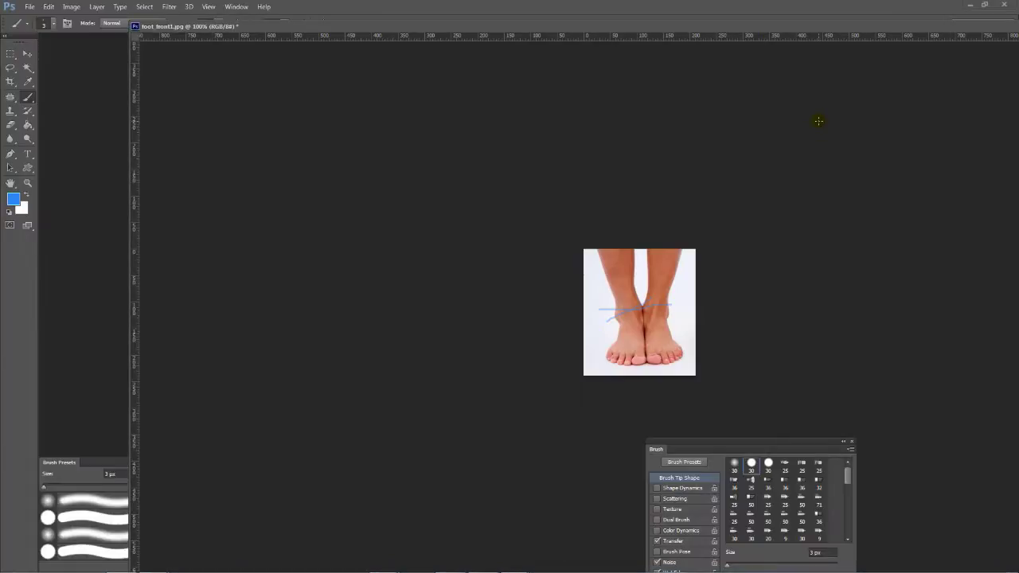
click(968, 7)
alt+drag(719, 136, 626, 153)
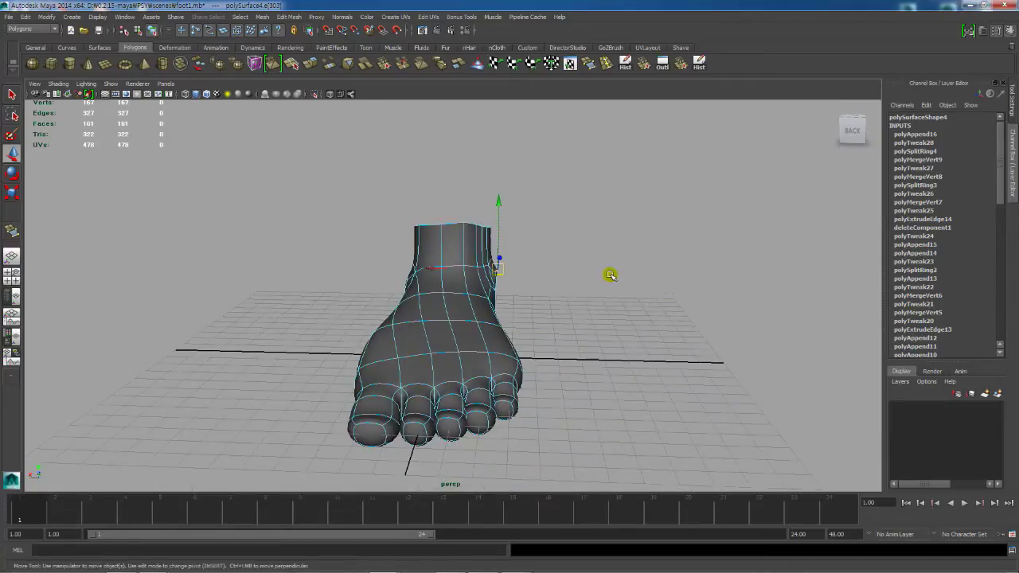
alt+drag(610, 275, 514, 275)
Step: Save the foot1 scene and close the Attribute Editor
right_click(508, 297)
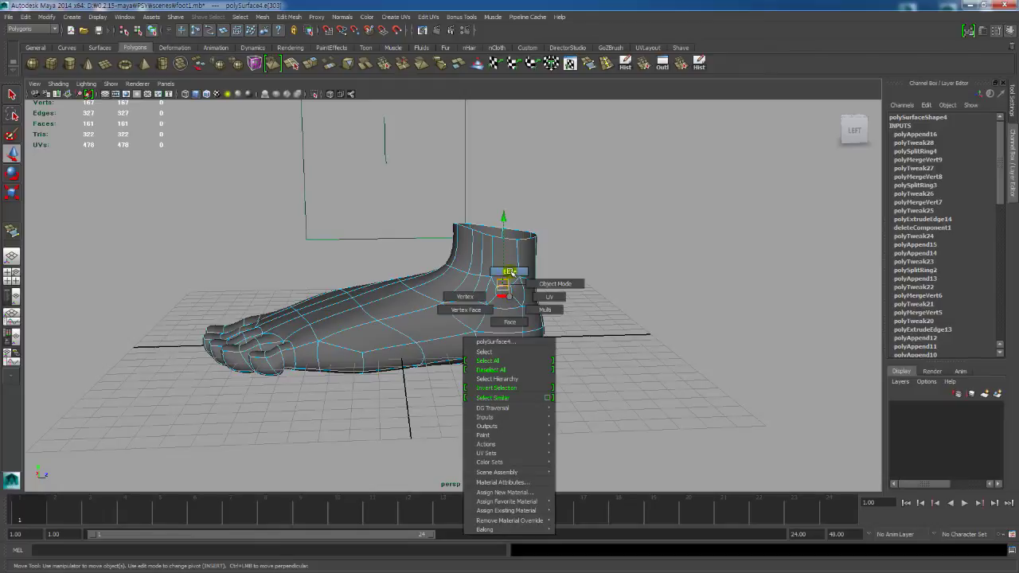
right_drag(511, 273, 515, 270)
right_click(505, 292)
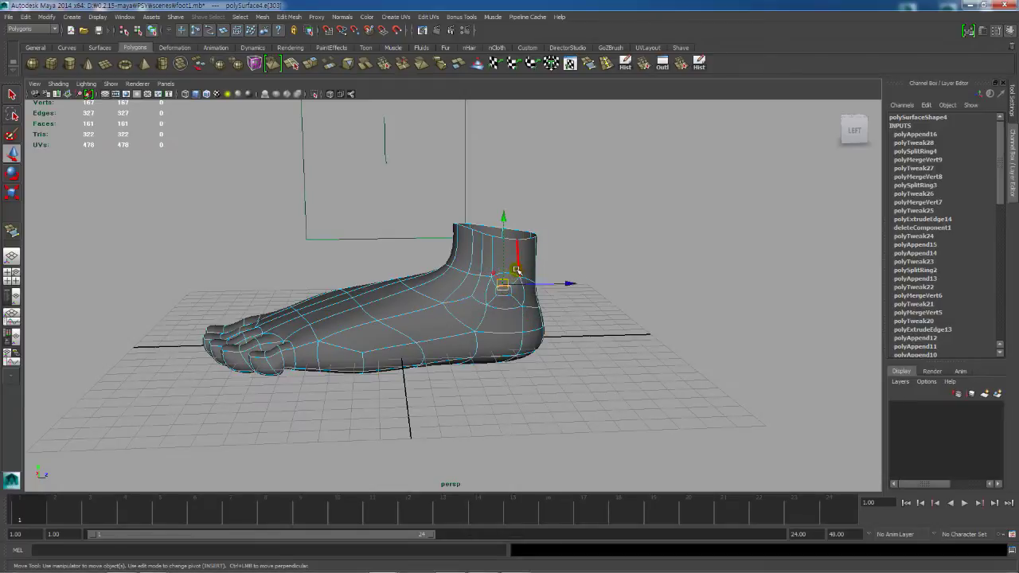
key(F8)
key(ctrl+a)
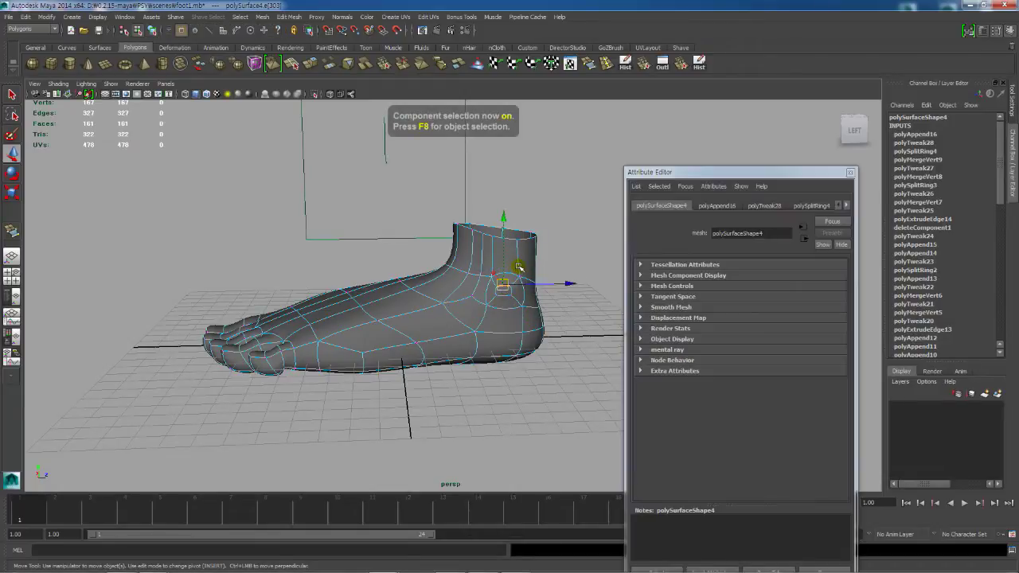
click(591, 223)
key(F8)
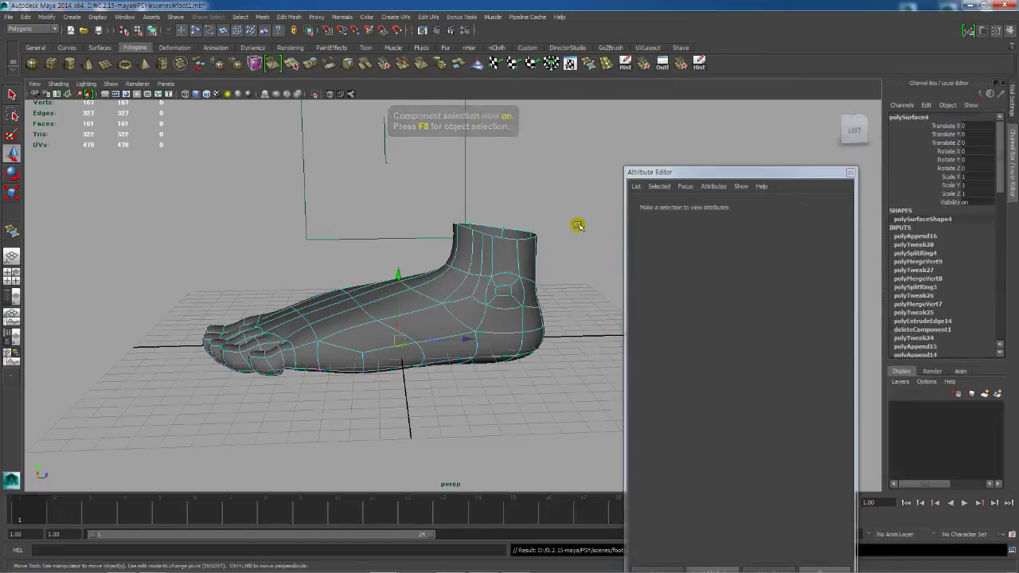
click(850, 173)
Step: Select the faces of the outer ankle bone and lower them slightly
right_drag(515, 287, 510, 312)
click(508, 292)
shift+click(504, 301)
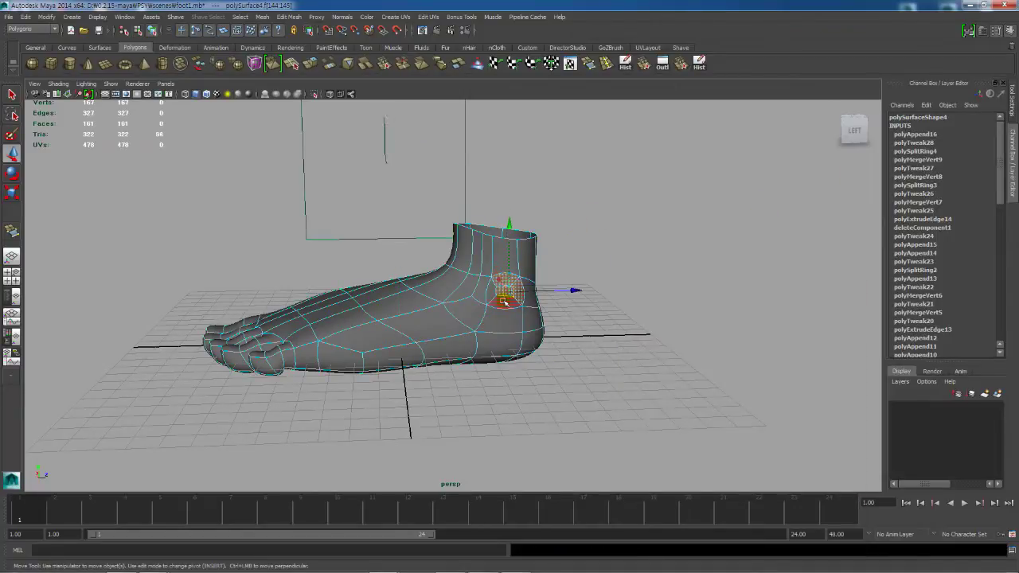
mouse_move(506, 247)
mouse_down()
mouse_move(505, 227)
mouse_move(509, 236)
mouse_up()
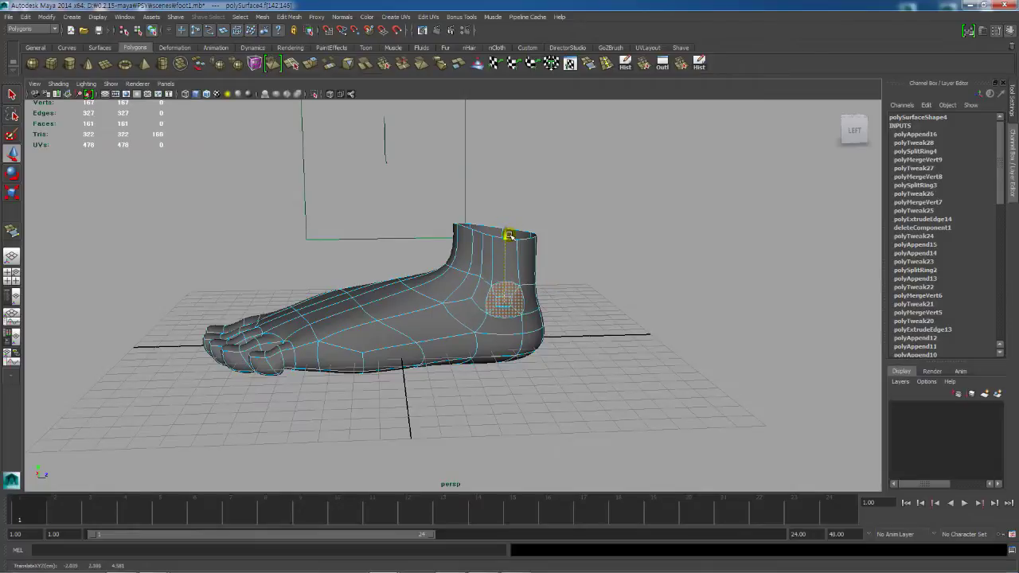
Step: Select the faces of the inner ankle bone and raise them slightly
alt+drag(446, 289, 613, 306)
alt+drag(366, 312, 470, 315)
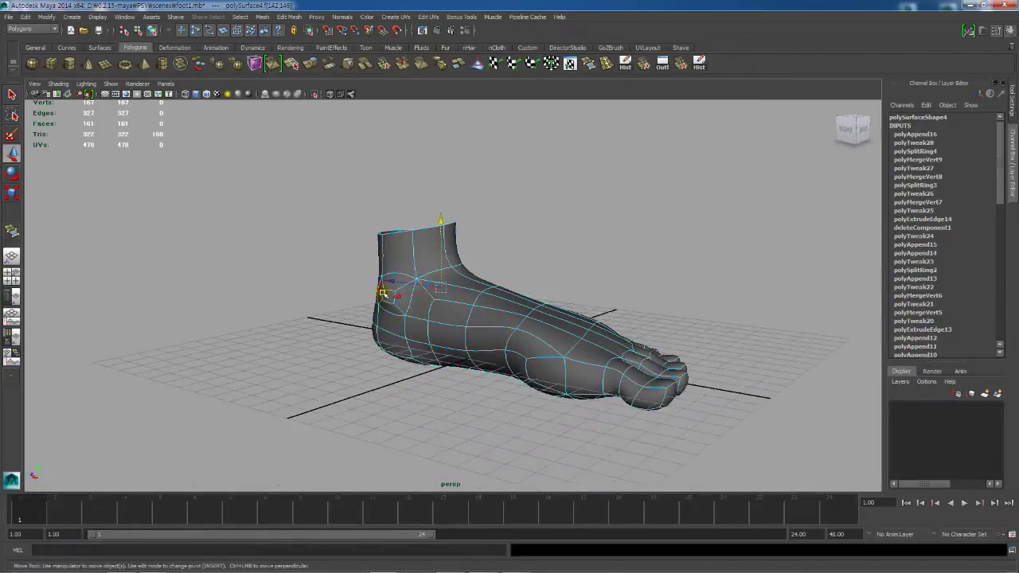
click(386, 292)
alt+drag(393, 315, 438, 318)
scroll(418, 300, up, 2)
shift+click(407, 282)
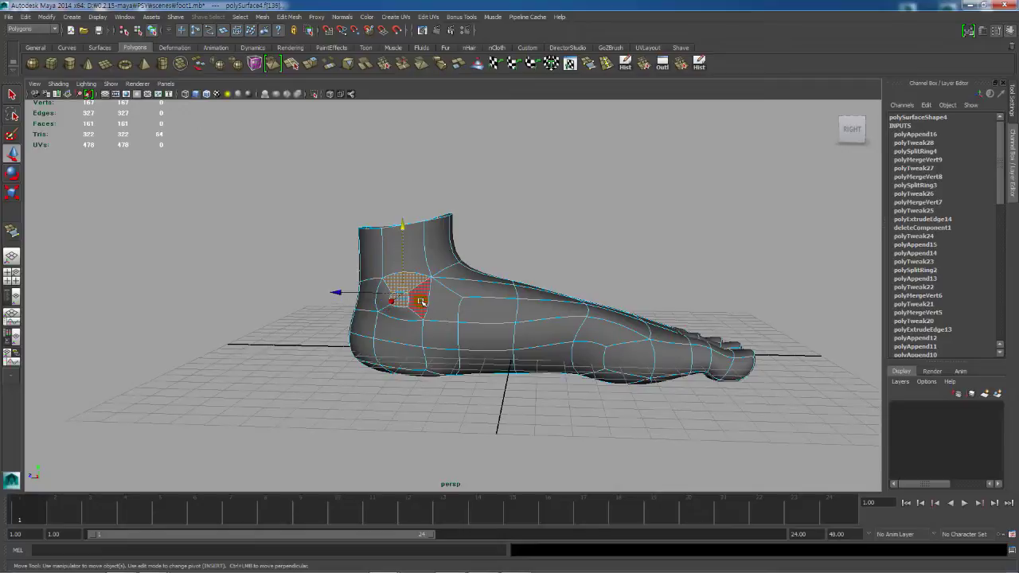
shift+click(418, 301)
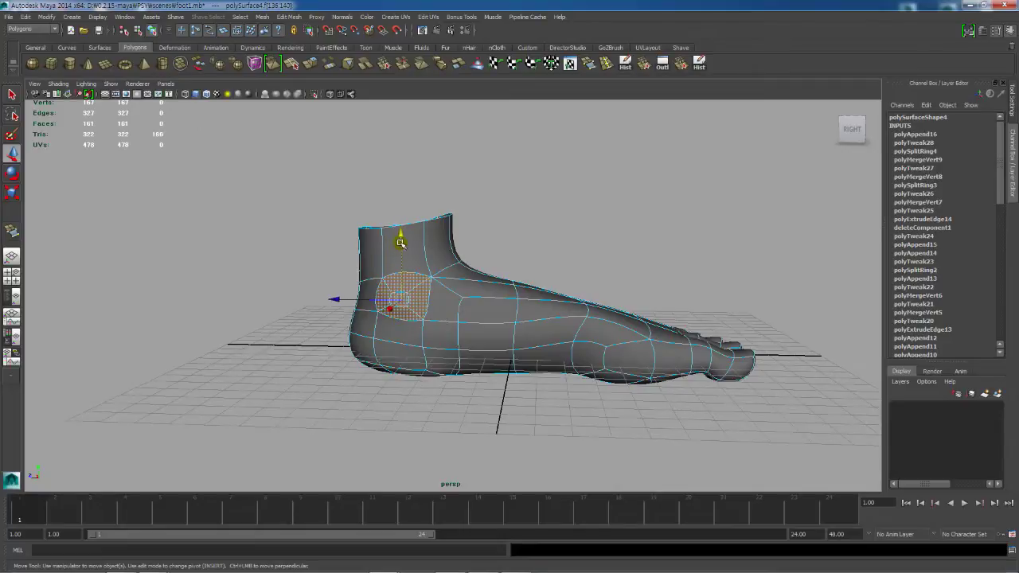
drag(400, 243, 403, 224)
Step: Raise the middle horizontal edge at the back of the ankle above the heel, checking the smoothed shape
alt+drag(371, 273, 482, 298)
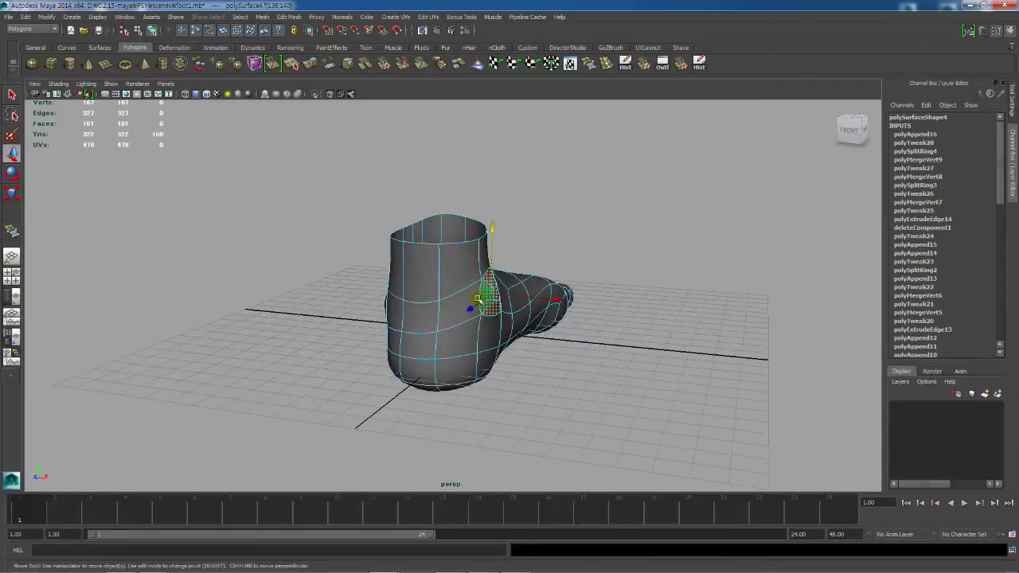
key(1)
alt+drag(432, 323, 453, 307)
right_drag(453, 307, 451, 280)
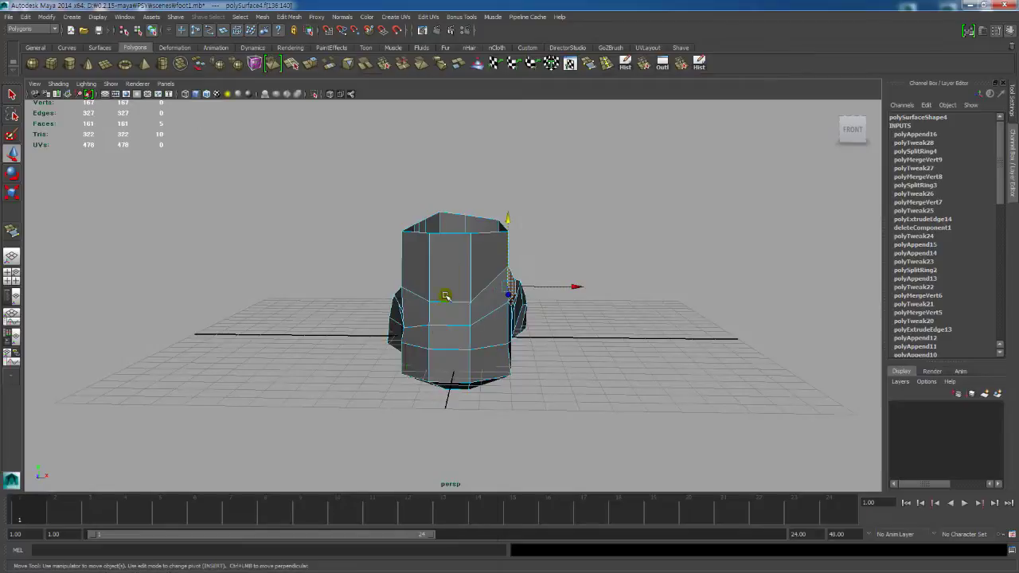
click(448, 300)
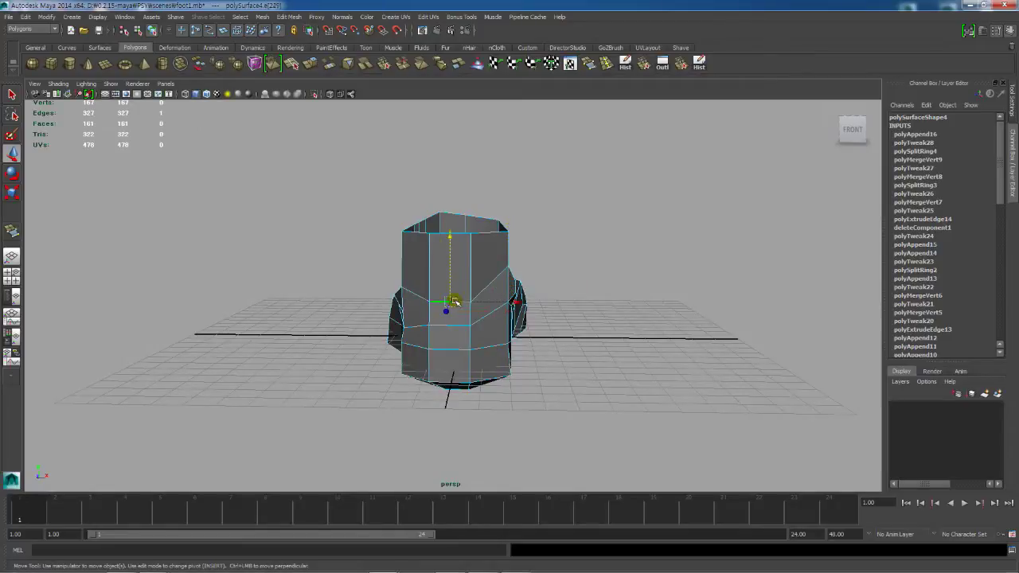
key(3)
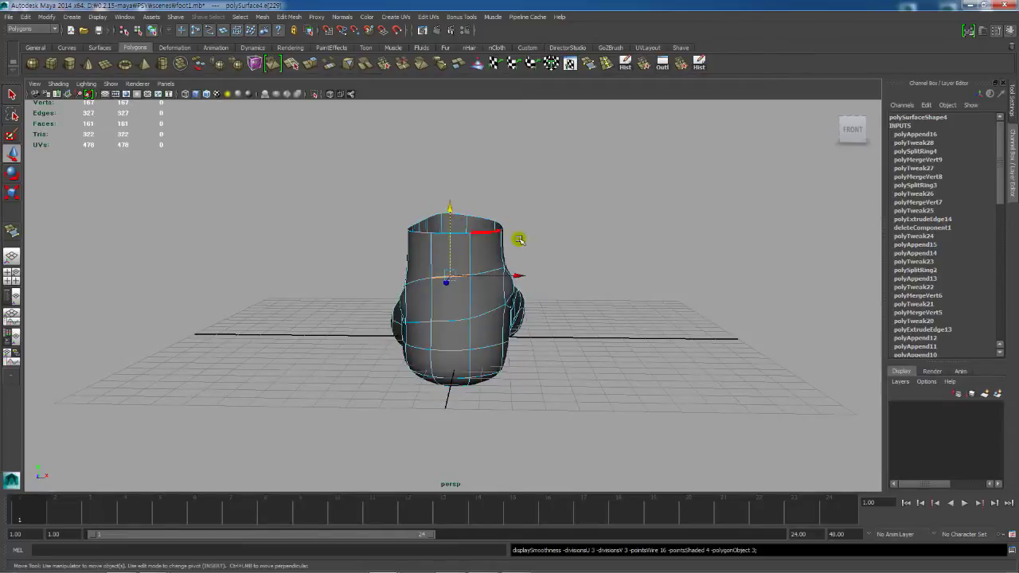
Step: Refine the forefoot outline from above by moving the vertices behind the big toe inward and adjusting those on the little-toe side
alt+drag(518, 236, 460, 270)
alt+drag(661, 295, 528, 243)
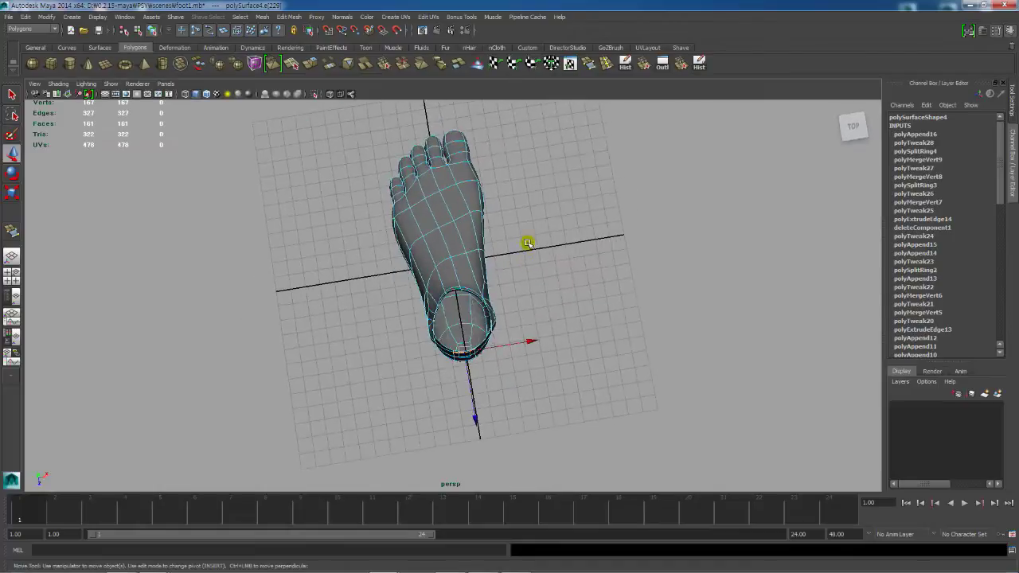
alt+drag(531, 202, 518, 215)
right_drag(512, 184, 475, 184)
drag(561, 200, 552, 199)
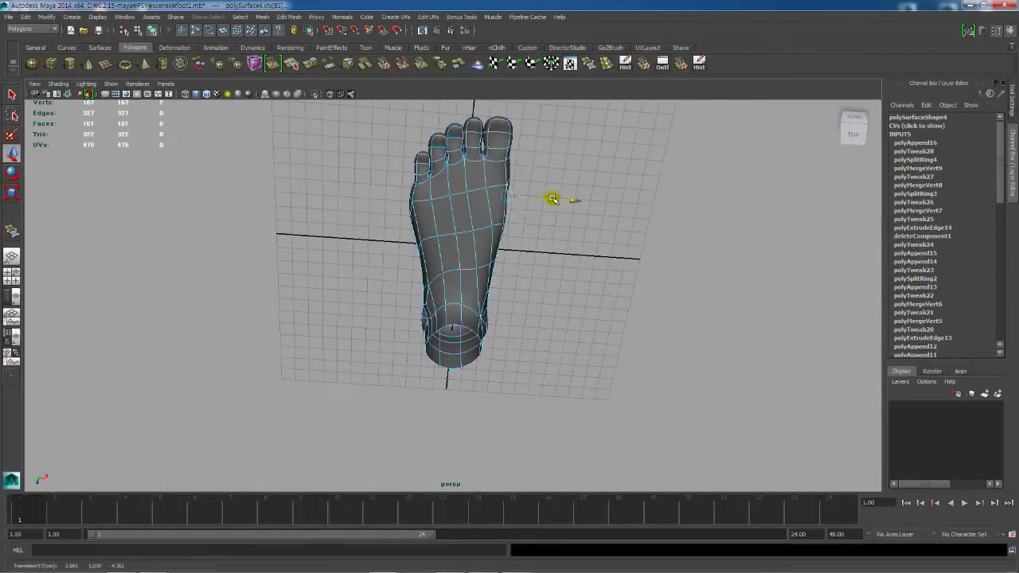
alt+drag(530, 244, 417, 209)
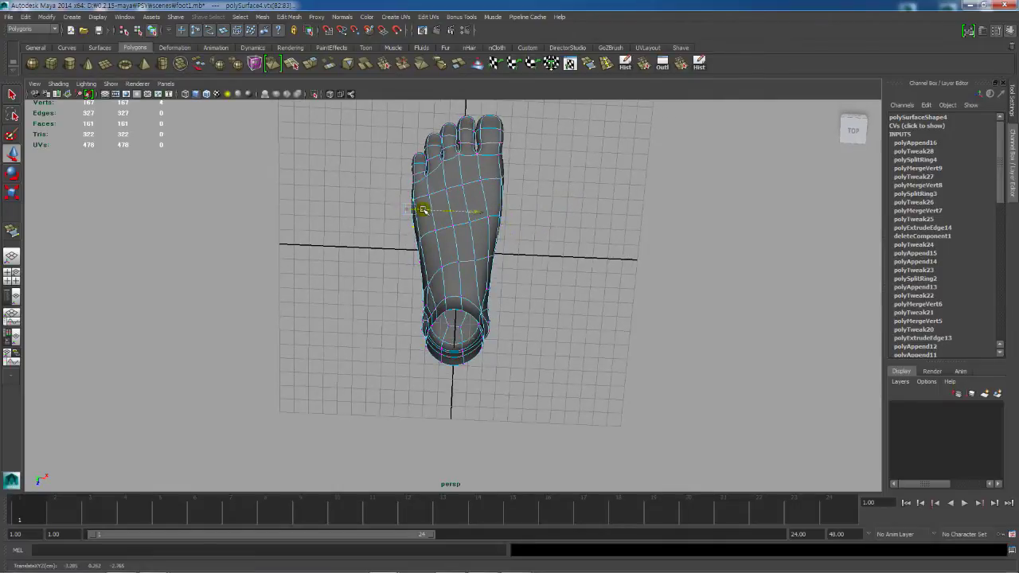
Step: Reposition the two vertices above the inner ankle bone, and deselect the foot to review its overall shape
alt+drag(439, 246, 485, 339)
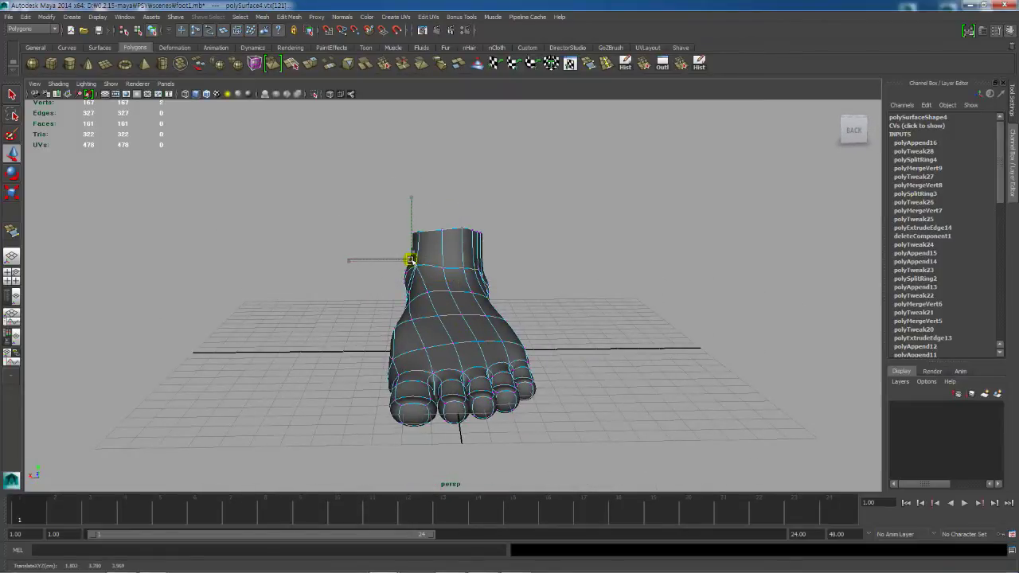
alt+drag(410, 259, 621, 328)
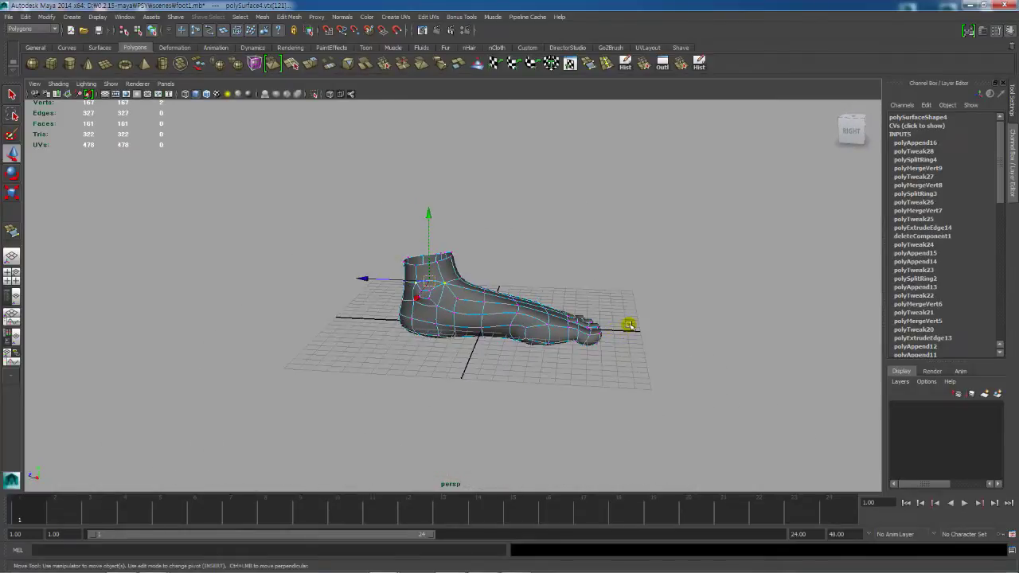
key(F8)
click(671, 377)
alt+right_drag(671, 377, 498, 367)
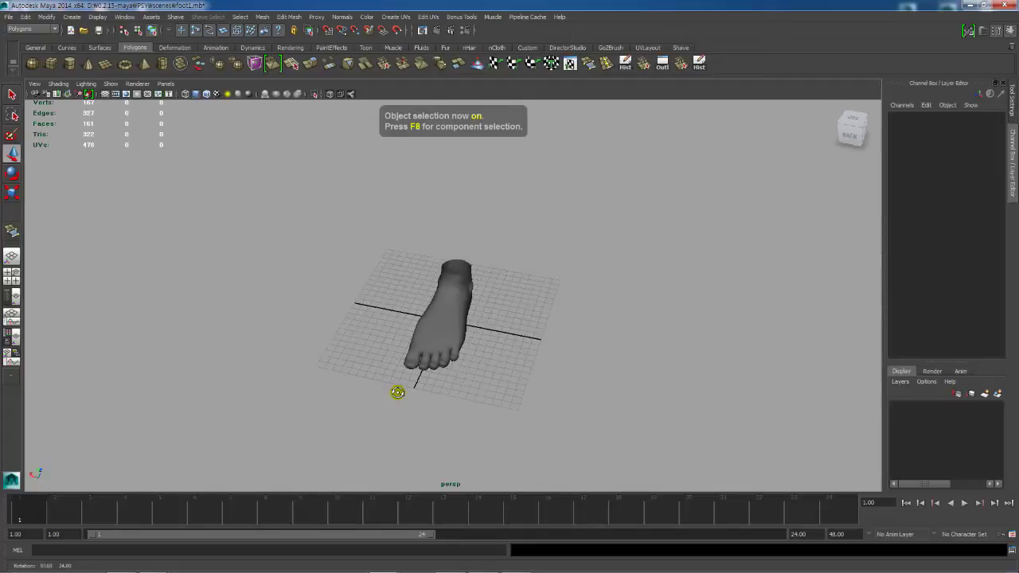
Step: Reposition the vertices on the sole beneath the toes and across the ball of the foot
alt+drag(412, 390, 456, 288)
alt+right_drag(495, 253, 793, 389)
alt+drag(575, 316, 599, 310)
click(496, 244)
mouse_move(496, 244)
alt+mouse_down()
mouse_move(483, 252)
mouse_move(497, 260)
alt+mouse_up()
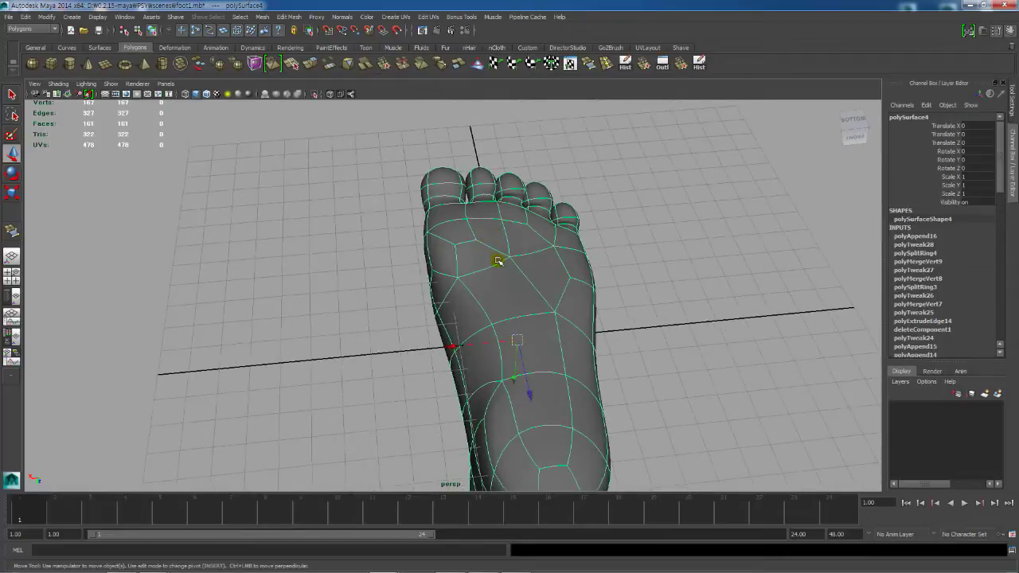
right_drag(467, 224, 461, 199)
click(462, 221)
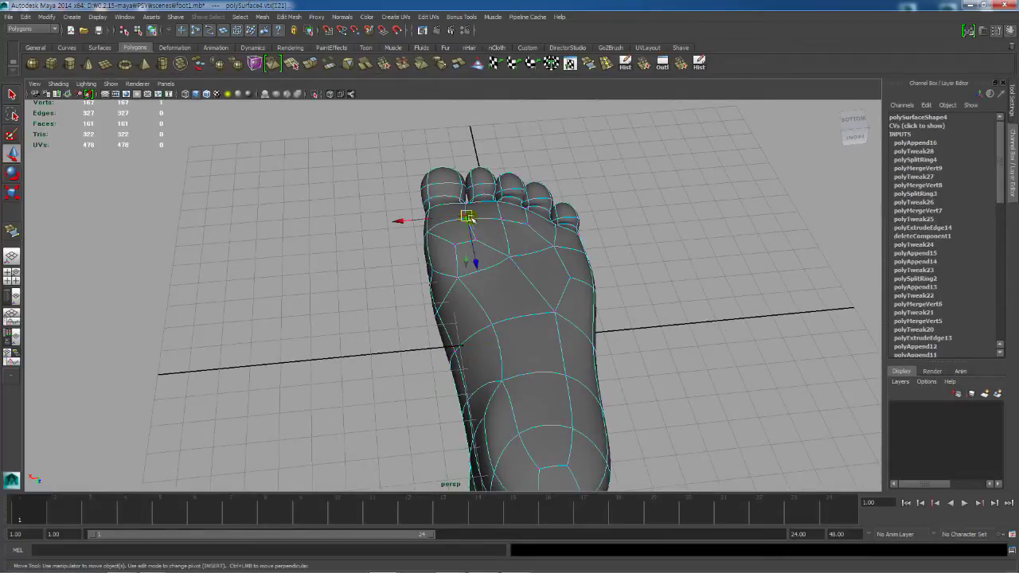
alt+drag(465, 219, 599, 317)
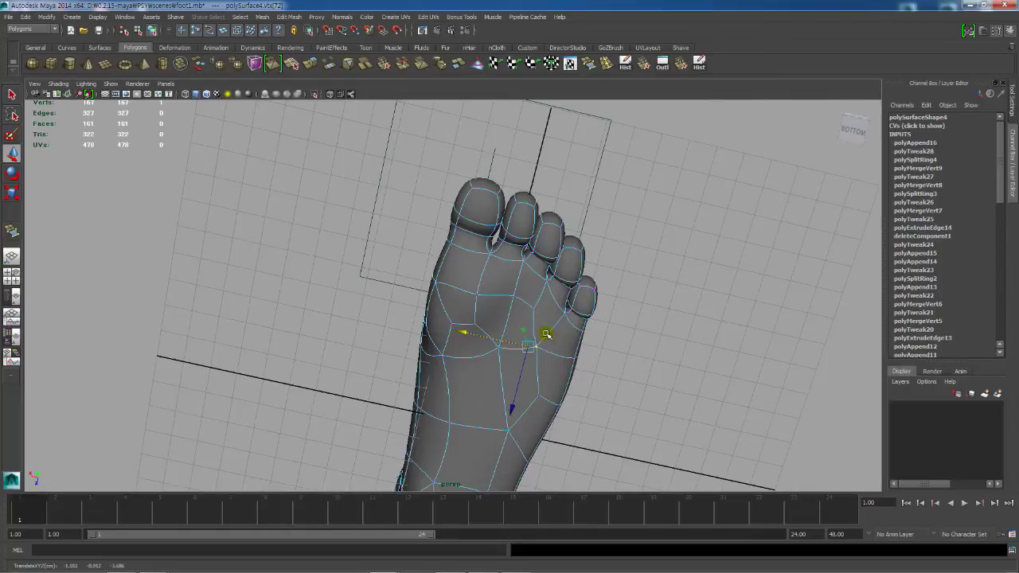
alt+drag(546, 334, 618, 326)
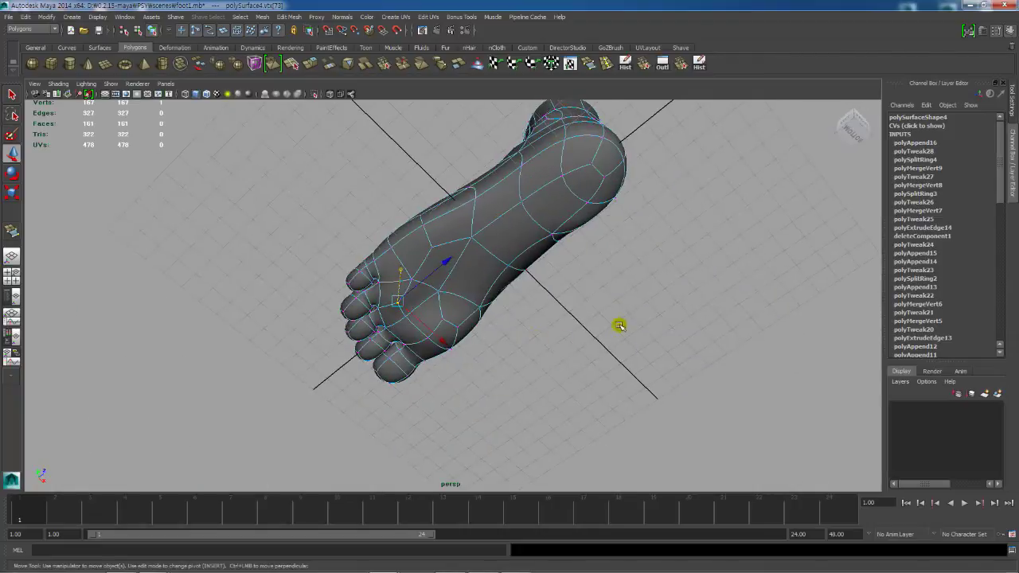
click(626, 323)
Step: Adjust the vertices along the top of the instep and around the ankle's open rim
alt+right_drag(637, 291, 435, 292)
alt+drag(435, 292, 501, 345)
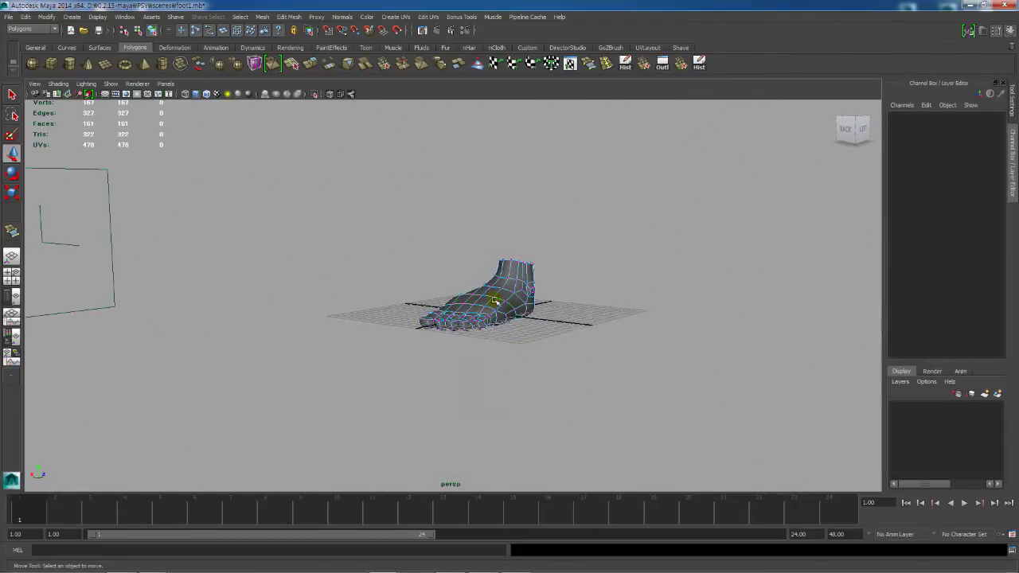
click(462, 293)
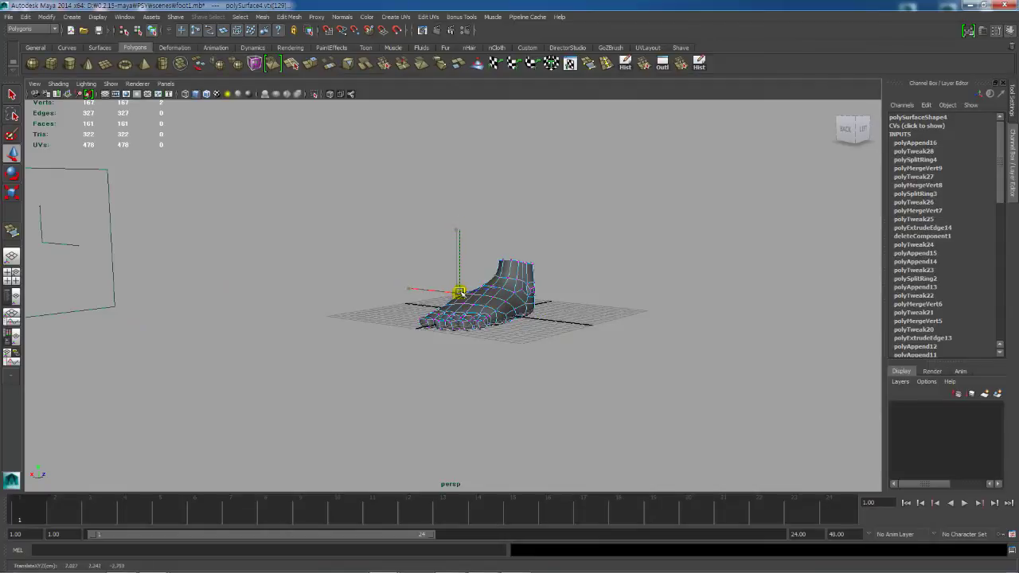
alt+drag(510, 282, 574, 380)
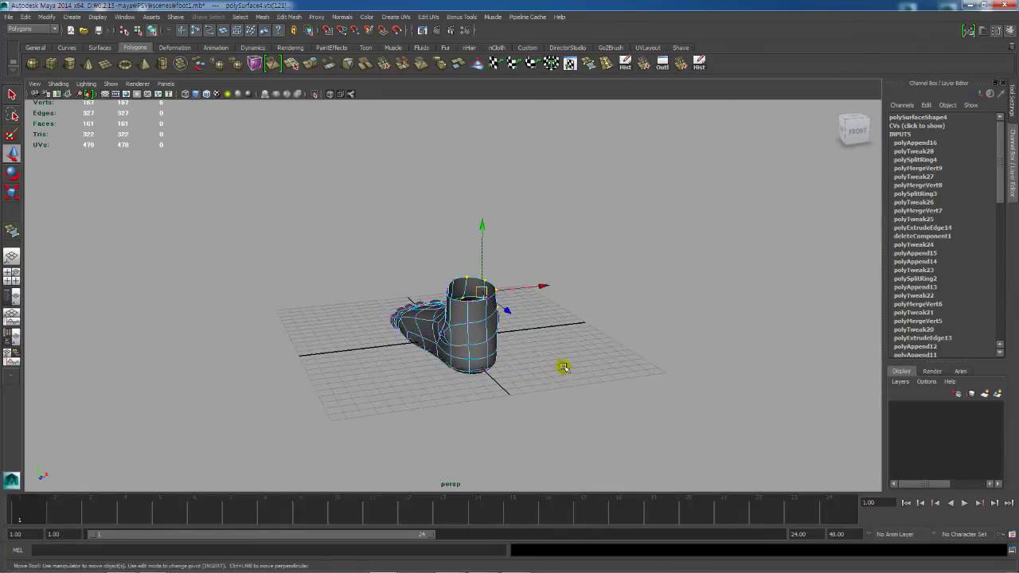
Step: Return to object selection, deselect the foot and review its shape from the heel and the toes
key(F8)
click(584, 367)
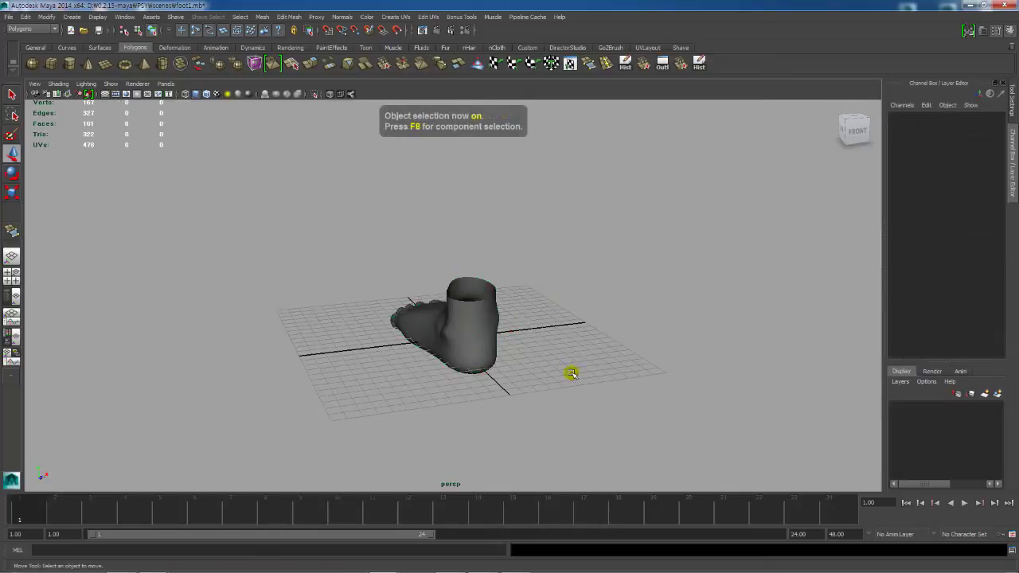
alt+drag(571, 373, 731, 362)
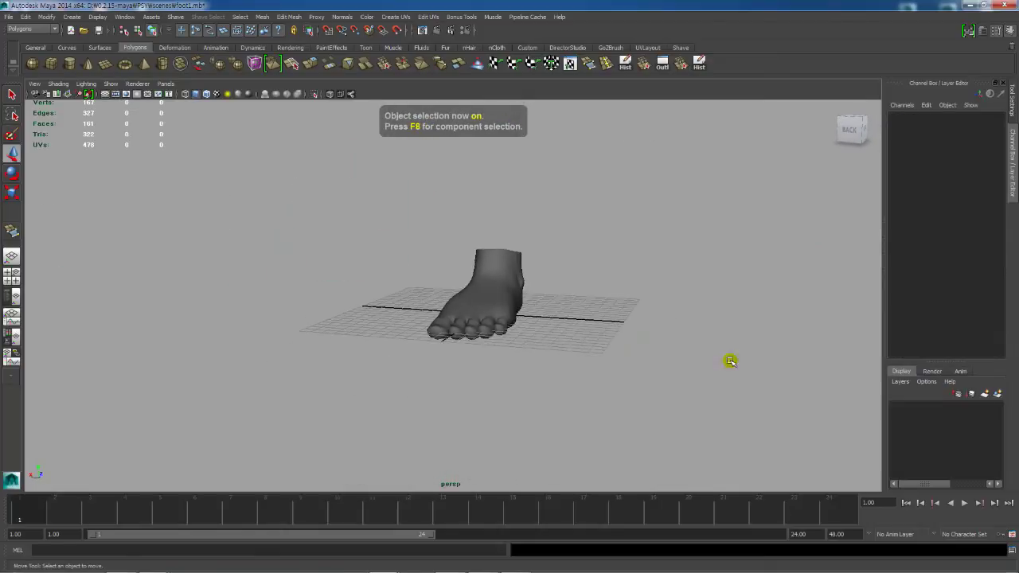
alt+drag(600, 373, 546, 358)
Step: Raise the vertex on top of the foot just behind the big toe slightly, and save the scene
click(459, 318)
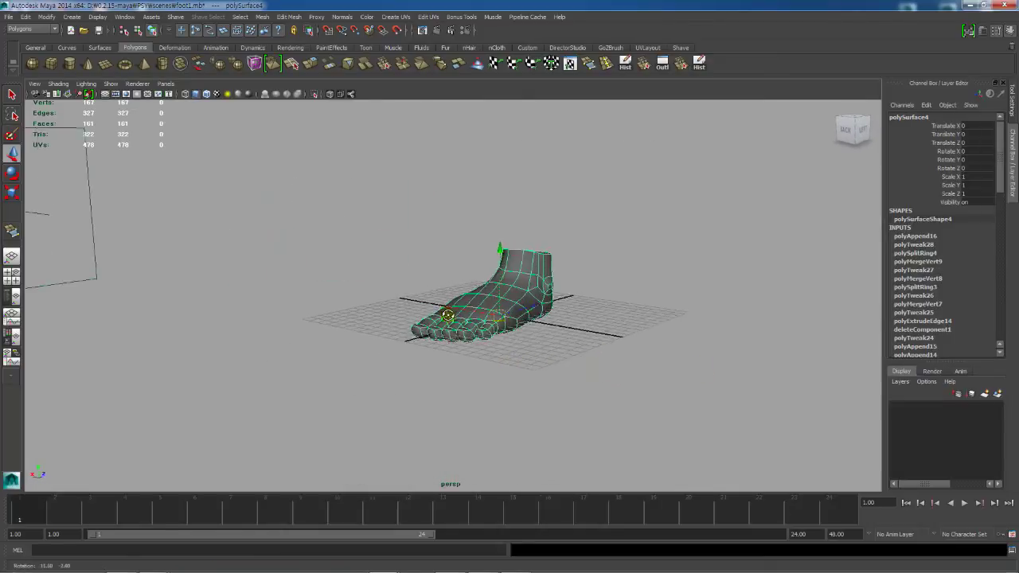
right_click(443, 315)
right_drag(443, 315, 400, 313)
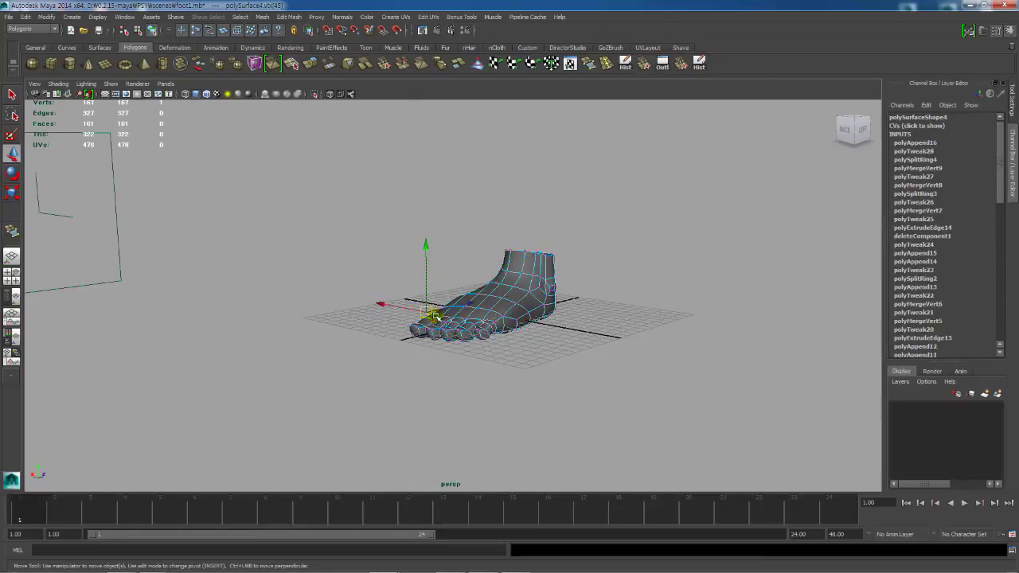
drag(426, 312, 428, 310)
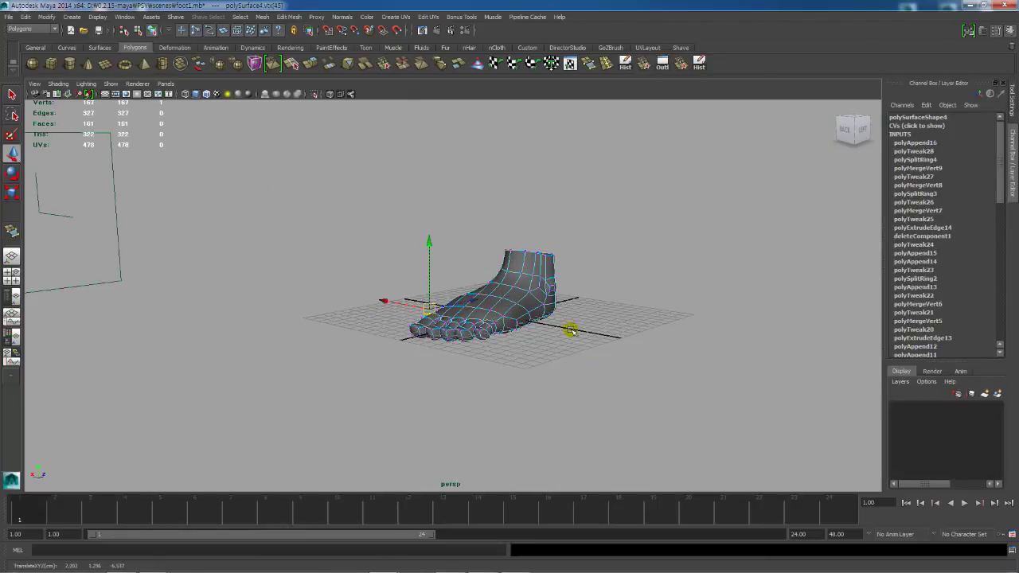
key(ctrl+s)
mouse_move(652, 569)
click(476, 564)
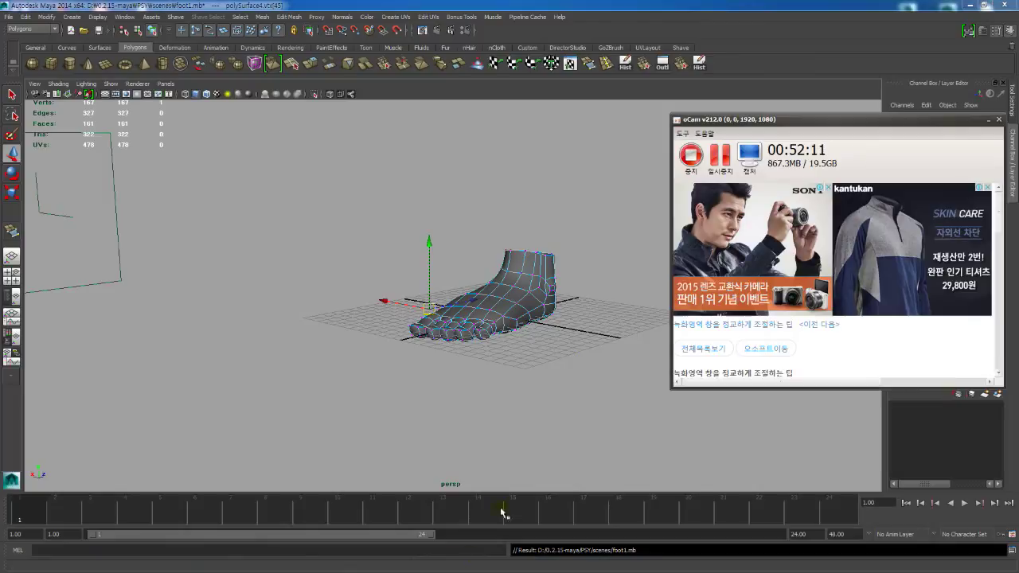